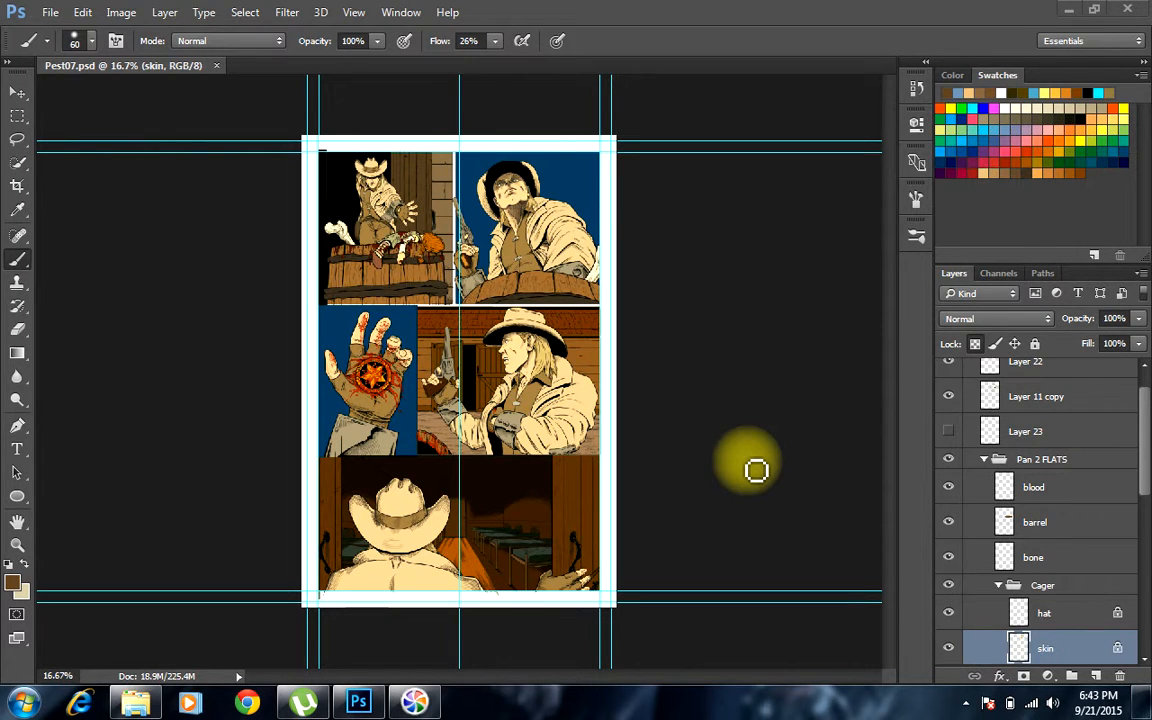
Examine the man's face in the second panel and the cowboy in the first panel at 100% zoom
{"action": "left_click", "coordinate": [19, 547]}
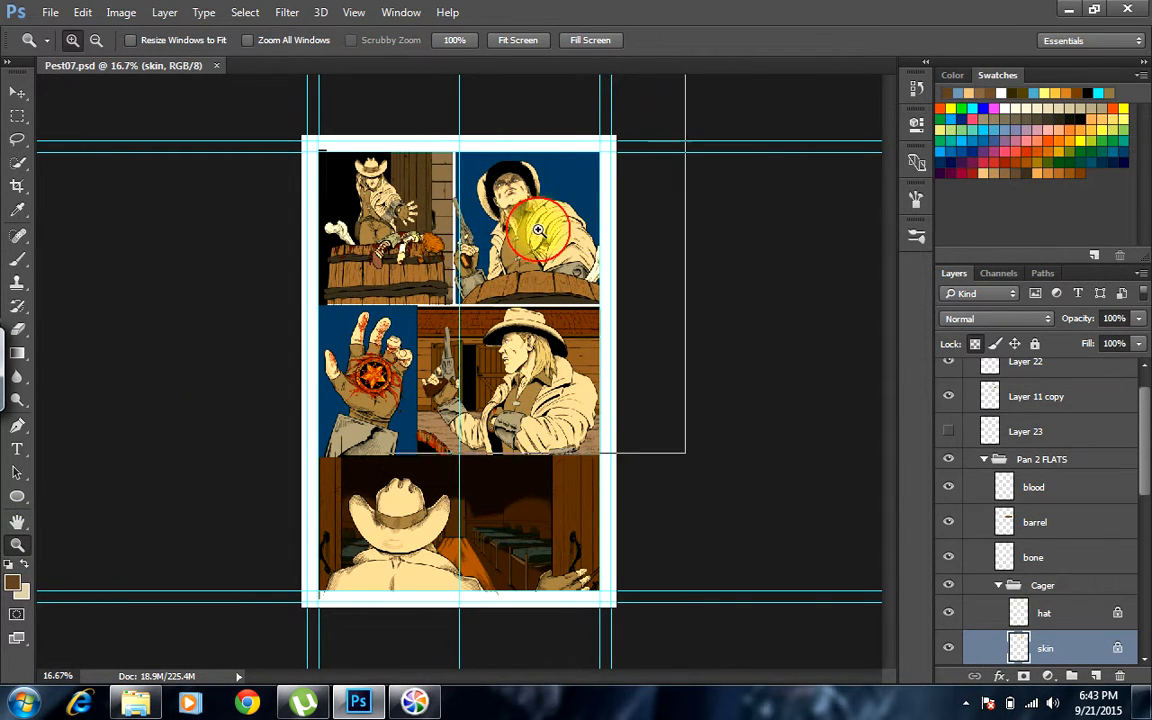
{"action": "left_click", "coordinate": [486, 205]}
{"action": "left_click", "coordinate": [478, 200]}
{"action": "left_click", "coordinate": [537, 233]}
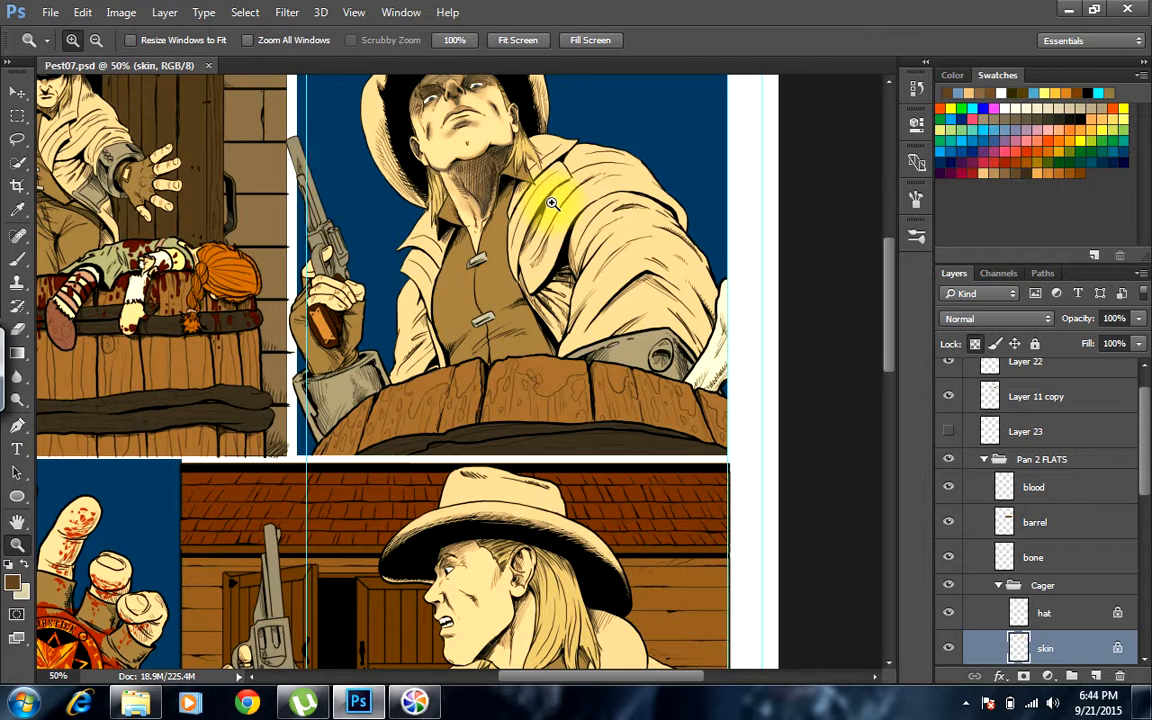
{"action": "left_click", "coordinate": [500, 127]}
{"action": "left_click", "coordinate": [490, 145]}
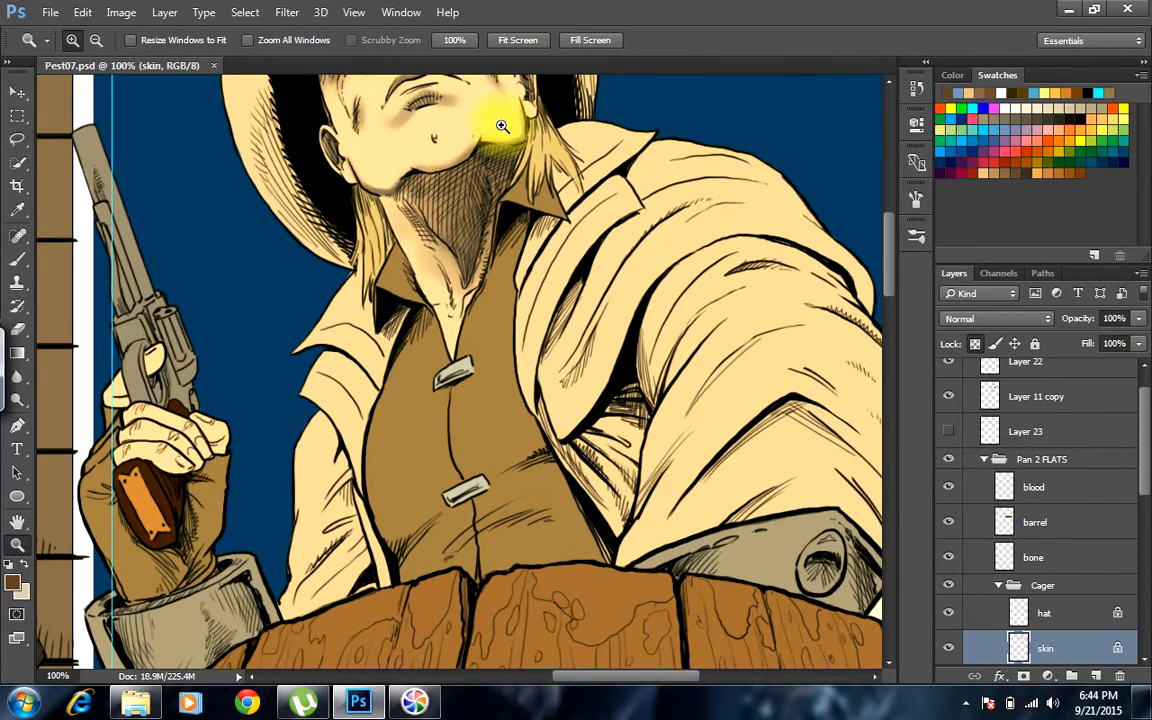
{"action": "left_click_drag", "start_coordinate": [396, 249], "coordinate": [615, 342]}
{"action": "left_click_drag", "start_coordinate": [534, 311], "coordinate": [655, 319]}
{"action": "left_click_drag", "start_coordinate": [497, 290], "coordinate": [655, 358]}
{"action": "left_click_drag", "start_coordinate": [527, 240], "coordinate": [662, 267]}
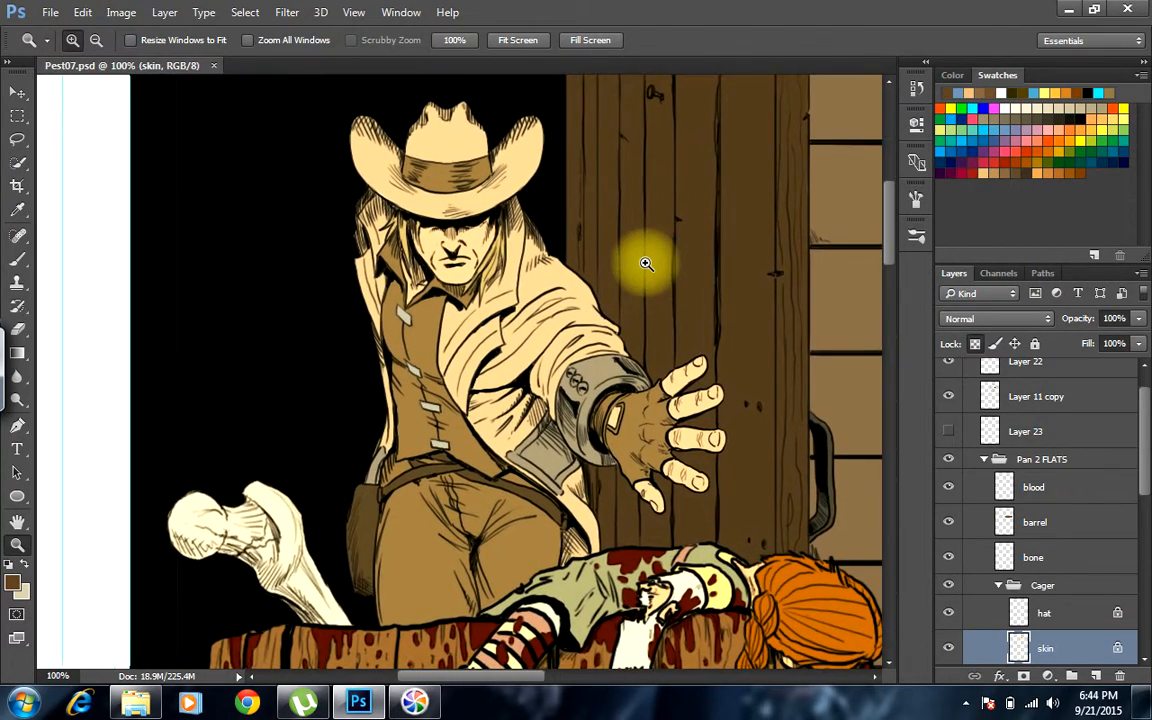
Select the hat layer of the first panel's cowboy and choose a dark grey-brown swatch for the Brush
{"action": "key", "text": "v"}
{"action": "left_click", "coordinate": [528, 158]}
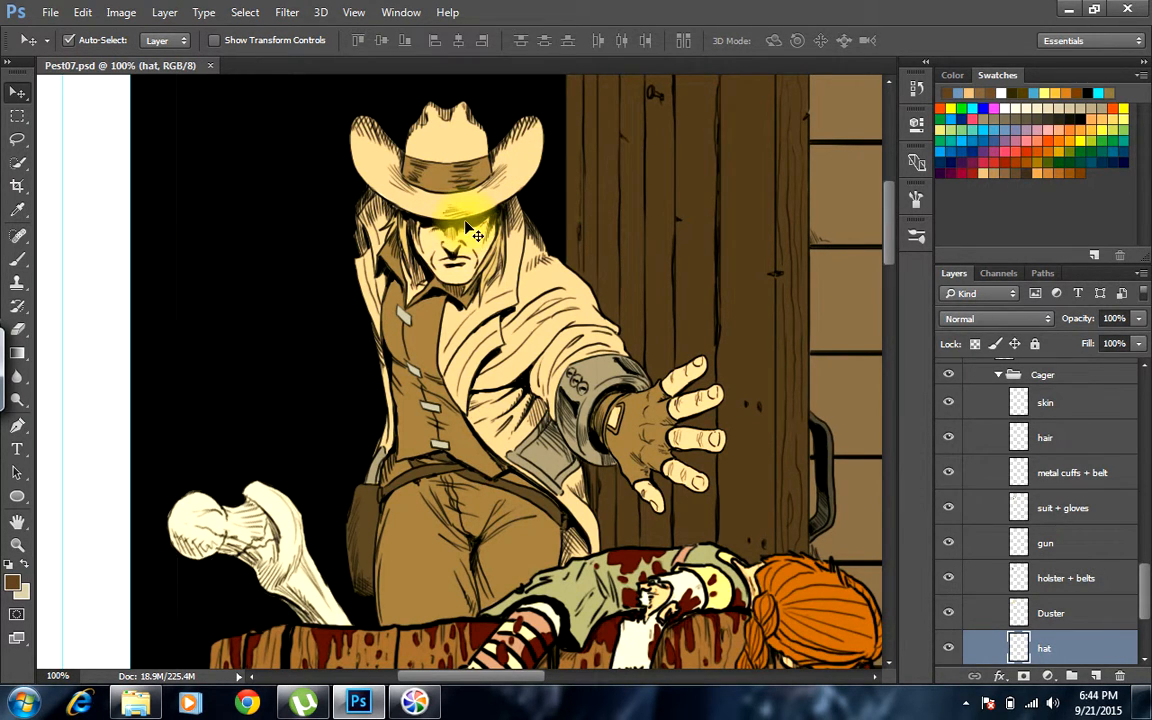
{"action": "key", "text": "b"}
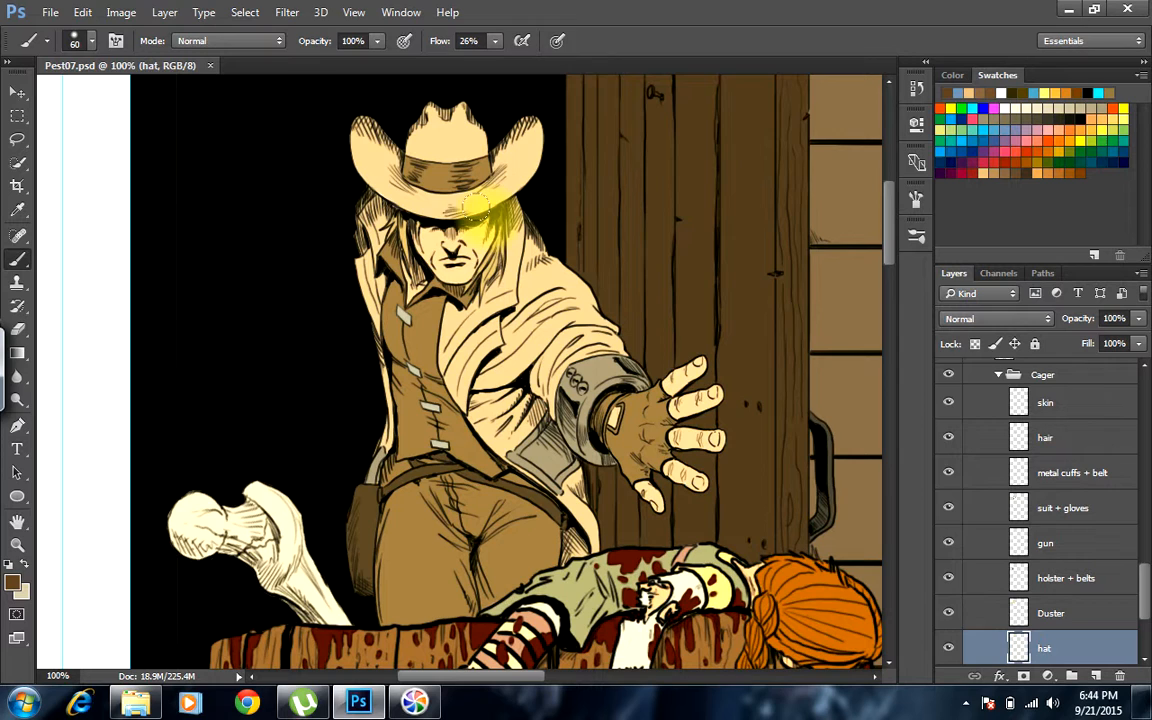
{"action": "left_click", "coordinate": [1015, 118]}
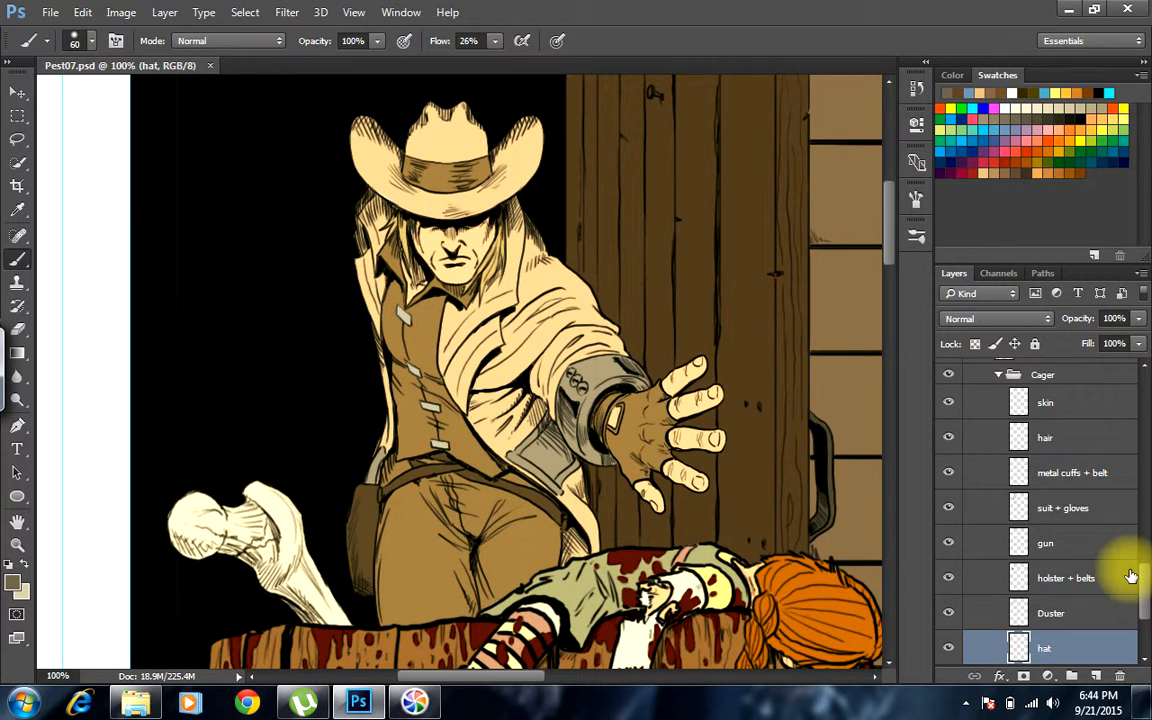
Lock the transparent pixels of all Cager layers from skin to hat, keeping the current Windows color scheme and suppressing its message
{"action": "scroll", "coordinate": [1128, 577], "scroll_direction": "up", "scroll_amount": 1}
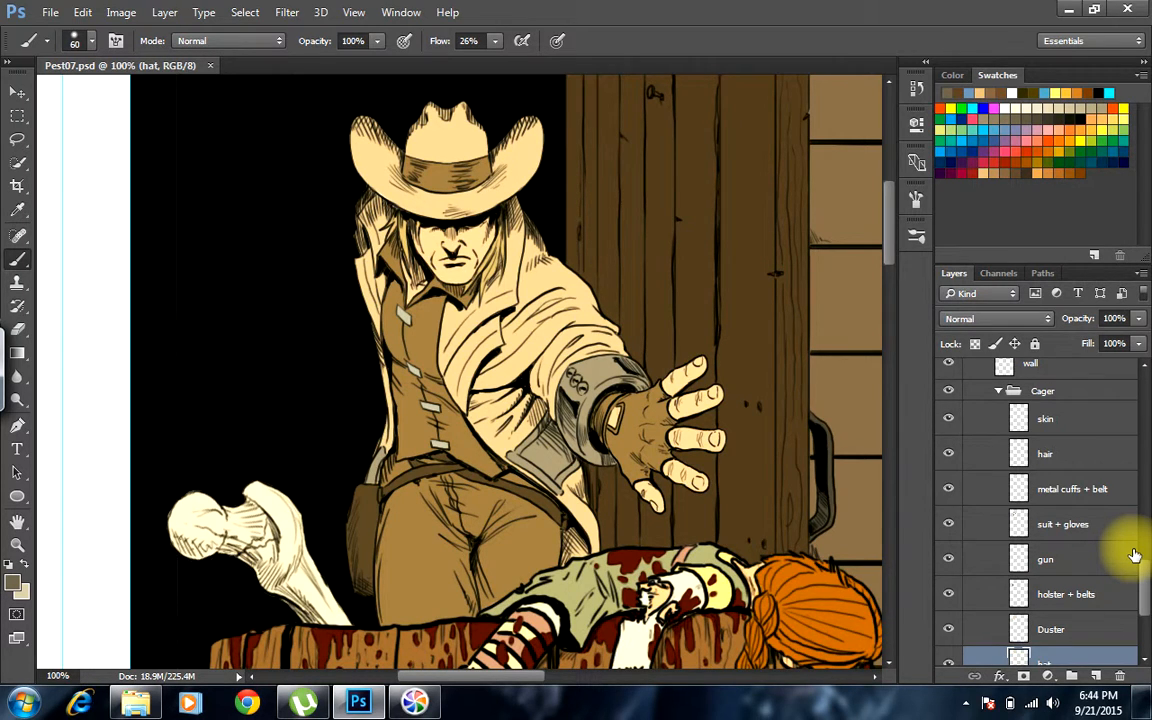
{"action": "left_click", "coordinate": [1095, 415]}
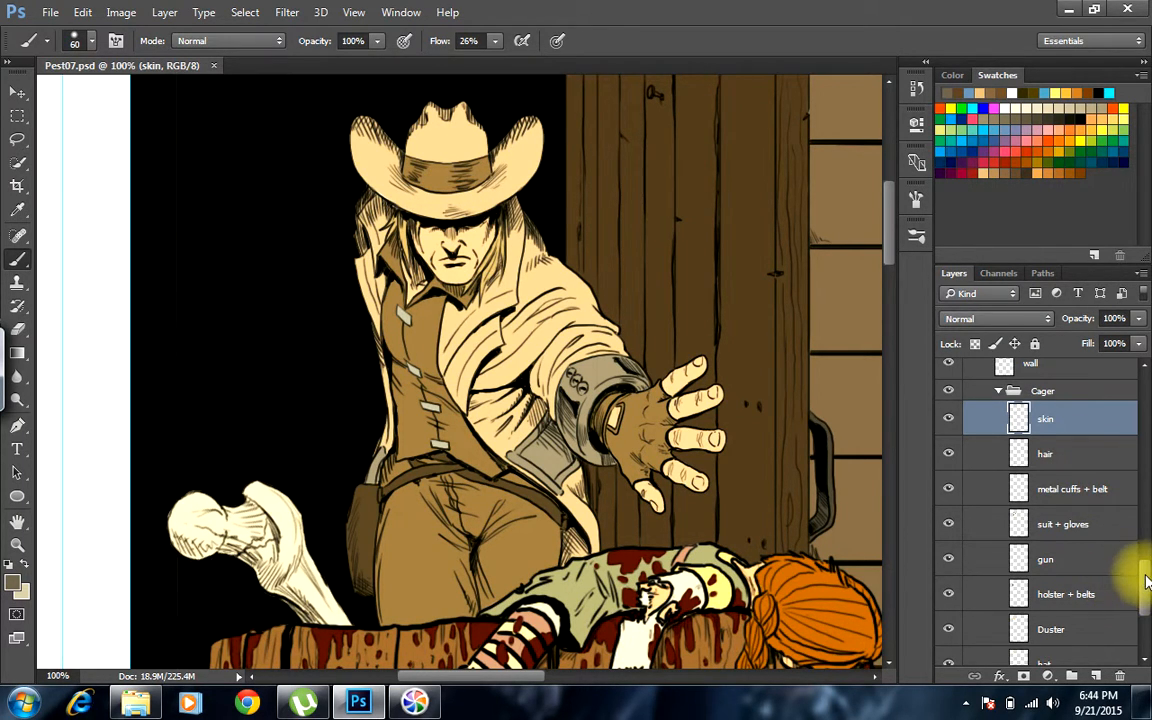
{"action": "scroll", "coordinate": [1140, 585], "scroll_direction": "down", "scroll_amount": 3}
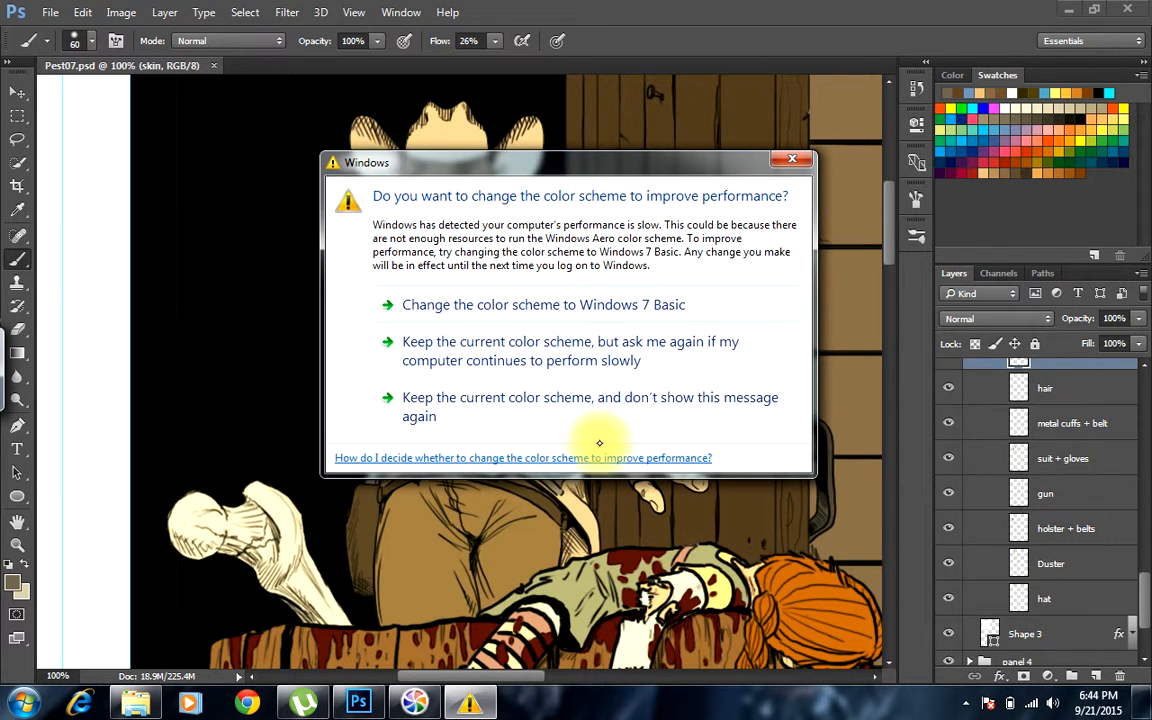
{"action": "left_click", "coordinate": [434, 408]}
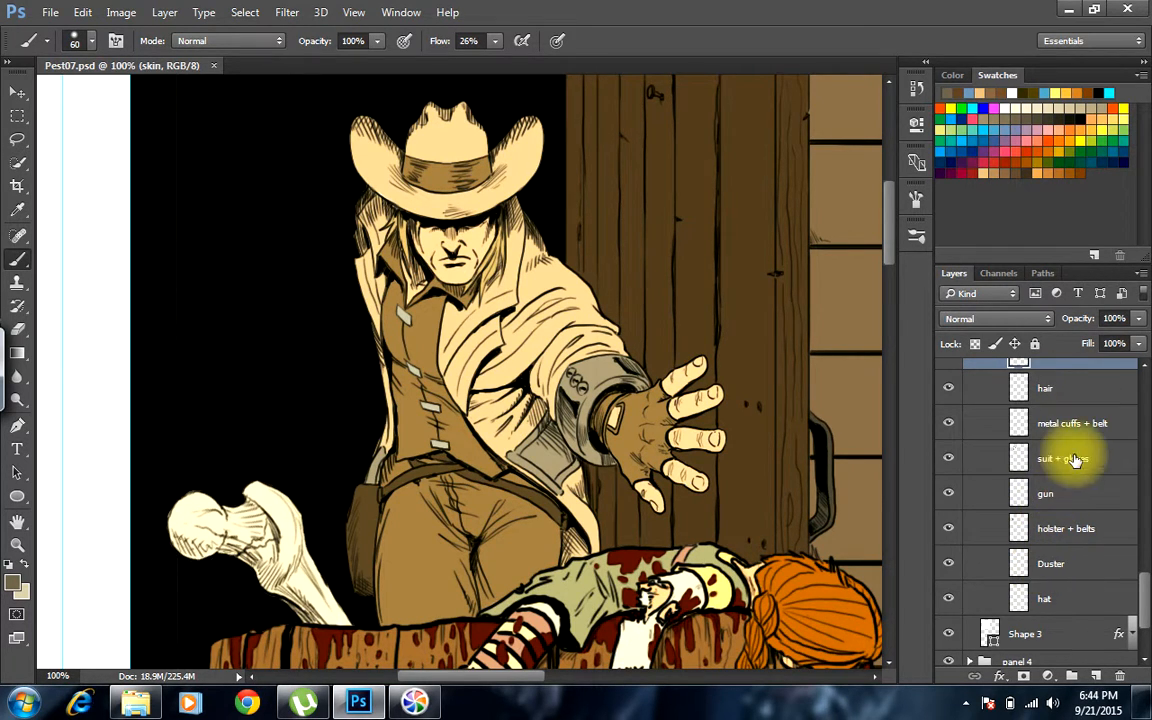
{"action": "left_click", "coordinate": [1084, 600], "text": "shift"}
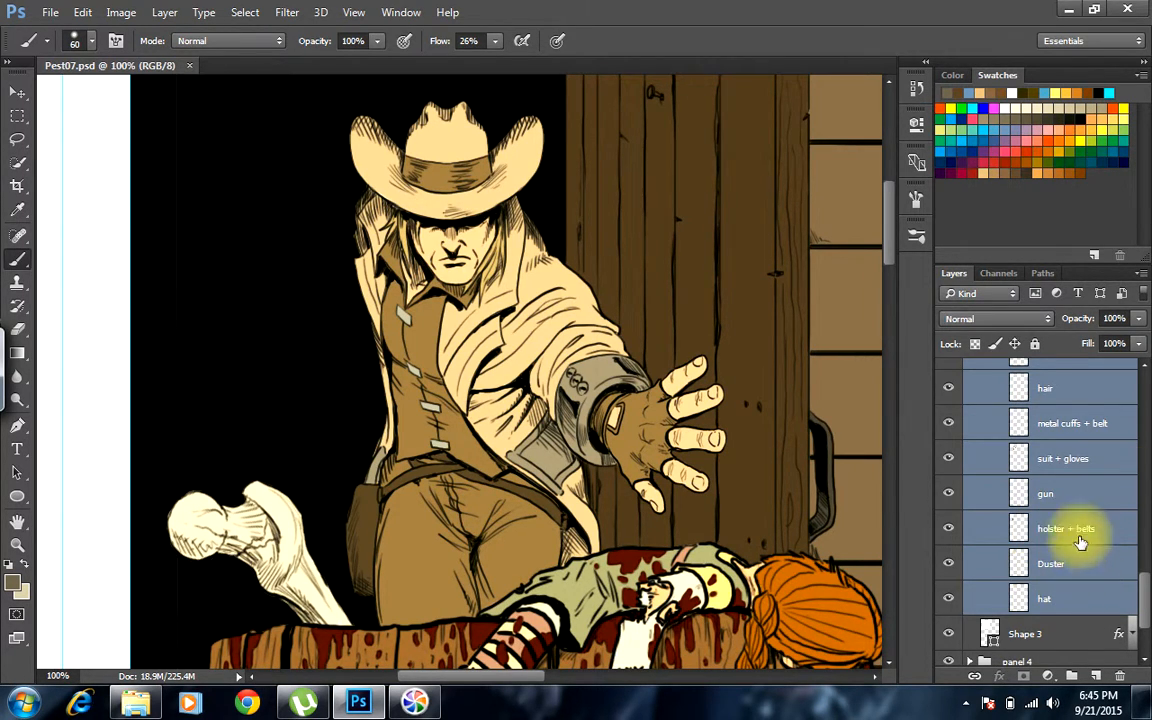
{"action": "left_click", "coordinate": [976, 344]}
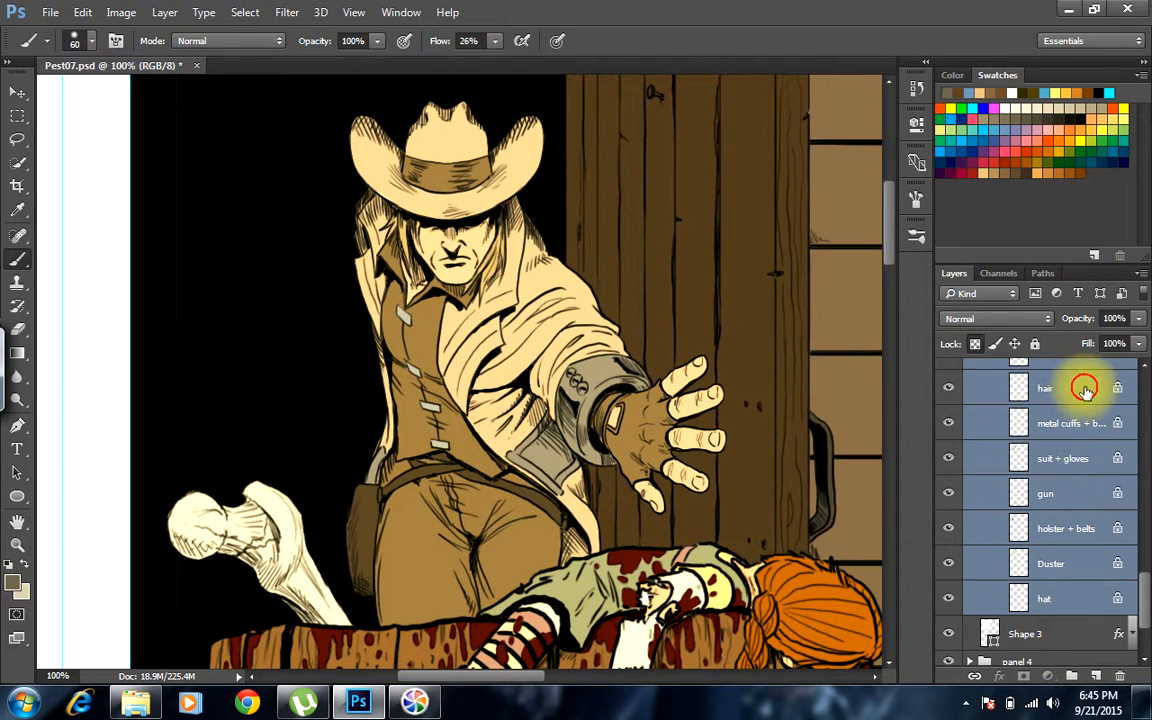
Shade the cowboy's face and fingers on the skin layer in dark grey-brown with a size 15 soft brush
{"action": "left_click", "coordinate": [1080, 388]}
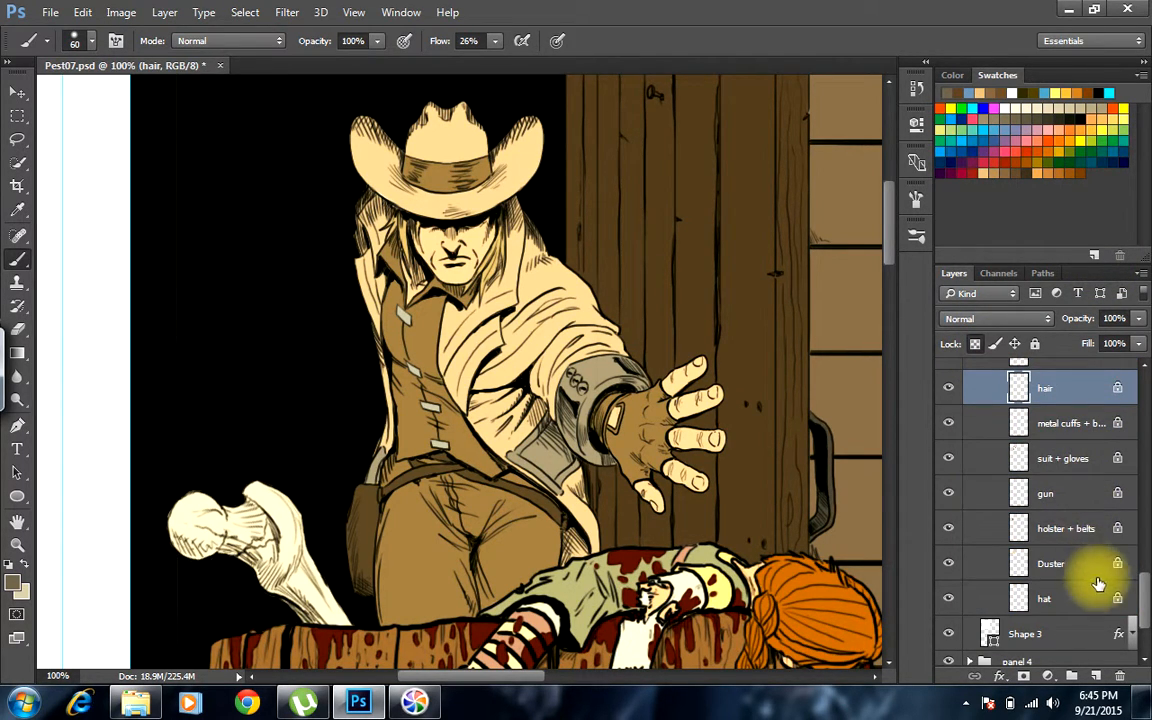
{"action": "scroll", "coordinate": [1135, 560], "scroll_direction": "up", "scroll_amount": 3}
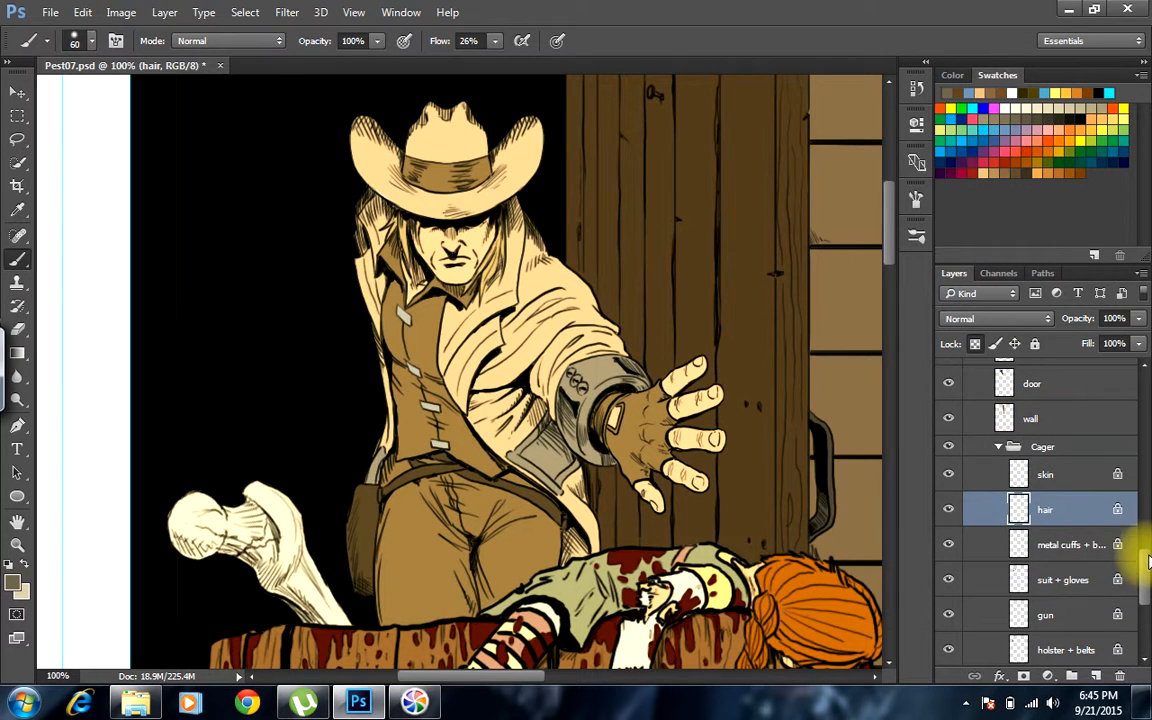
{"action": "left_click", "coordinate": [1080, 476]}
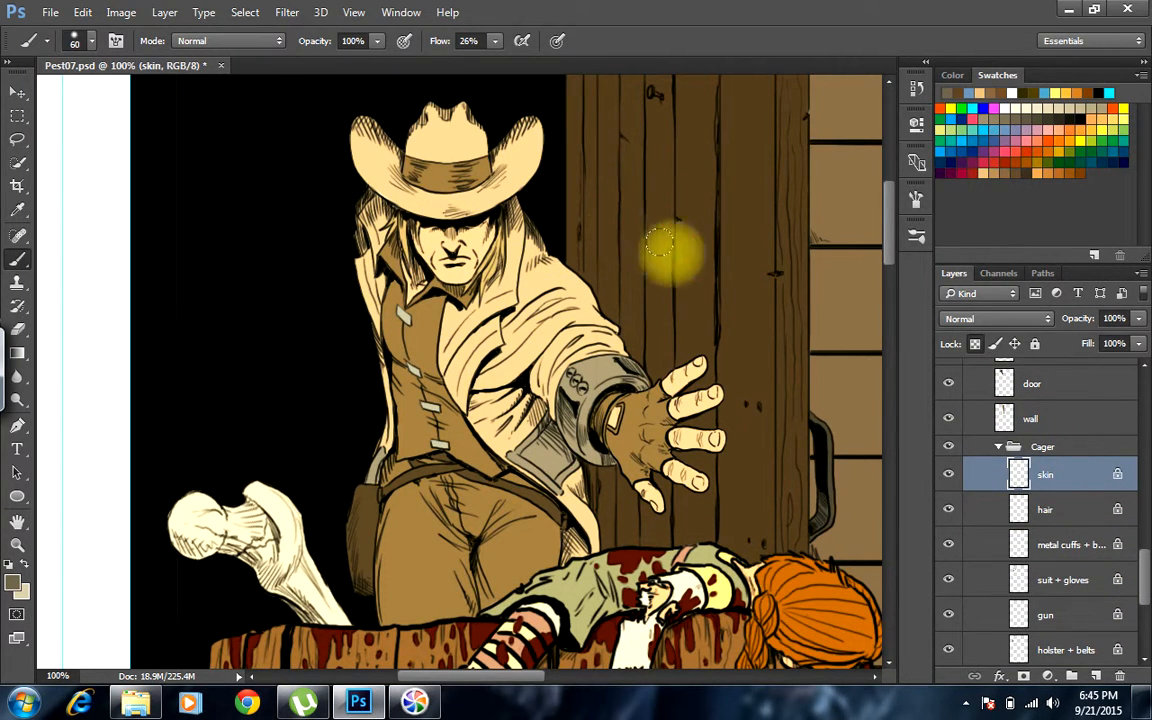
{"action": "left_click", "coordinate": [249, 195]}
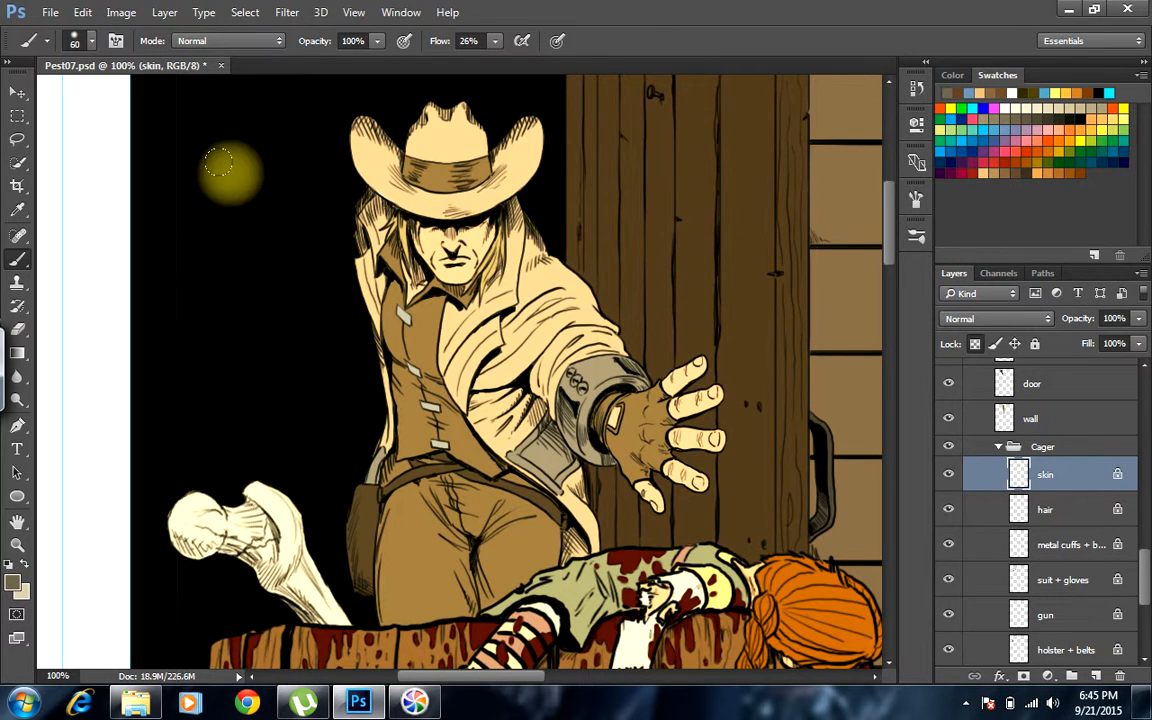
{"action": "left_click", "coordinate": [429, 210]}
{"action": "mouse_move", "coordinate": [429, 210]}
{"action": "left_mouse_down"}
{"action": "mouse_move", "coordinate": [478, 212]}
{"action": "mouse_move", "coordinate": [411, 171]}
{"action": "mouse_move", "coordinate": [416, 197]}
{"action": "mouse_move", "coordinate": [506, 155]}
{"action": "mouse_move", "coordinate": [492, 183]}
{"action": "mouse_move", "coordinate": [491, 147]}
{"action": "left_mouse_up"}
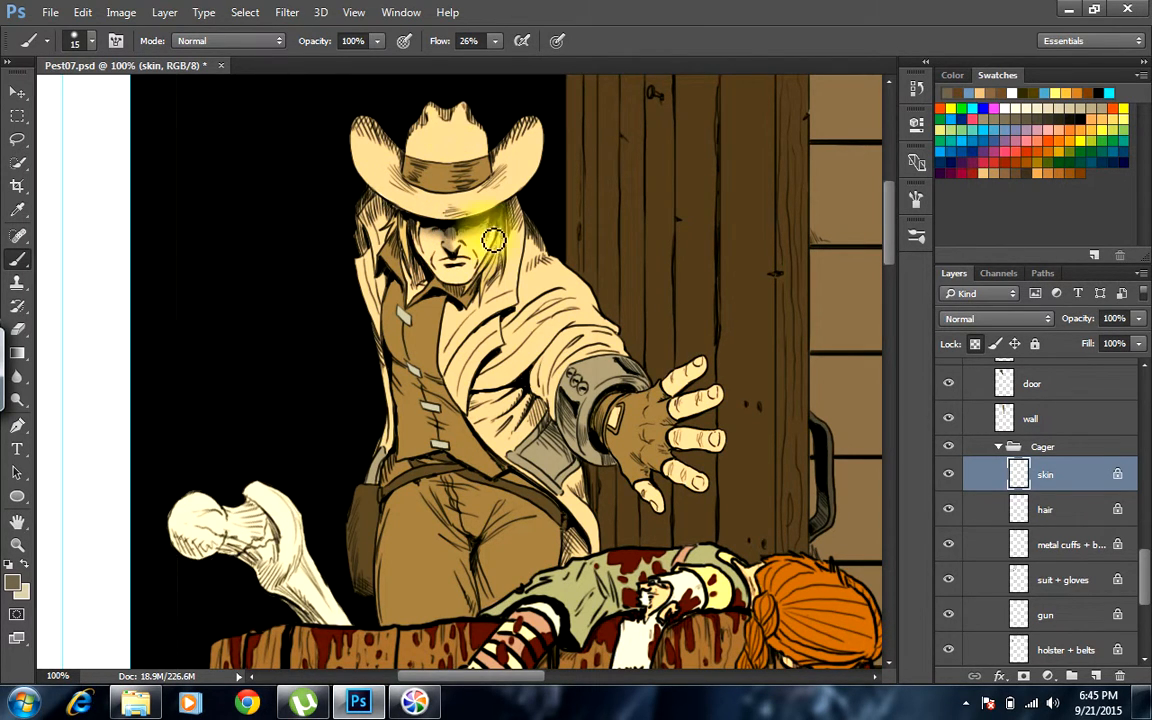
{"action": "left_click", "coordinate": [487, 270]}
{"action": "mouse_move", "coordinate": [487, 270]}
{"action": "left_mouse_down"}
{"action": "mouse_move", "coordinate": [502, 216]}
{"action": "mouse_move", "coordinate": [492, 249]}
{"action": "mouse_move", "coordinate": [502, 246]}
{"action": "mouse_move", "coordinate": [444, 280]}
{"action": "mouse_move", "coordinate": [418, 243]}
{"action": "mouse_move", "coordinate": [446, 287]}
{"action": "mouse_move", "coordinate": [423, 268]}
{"action": "mouse_move", "coordinate": [458, 305]}
{"action": "mouse_move", "coordinate": [480, 268]}
{"action": "left_mouse_up"}
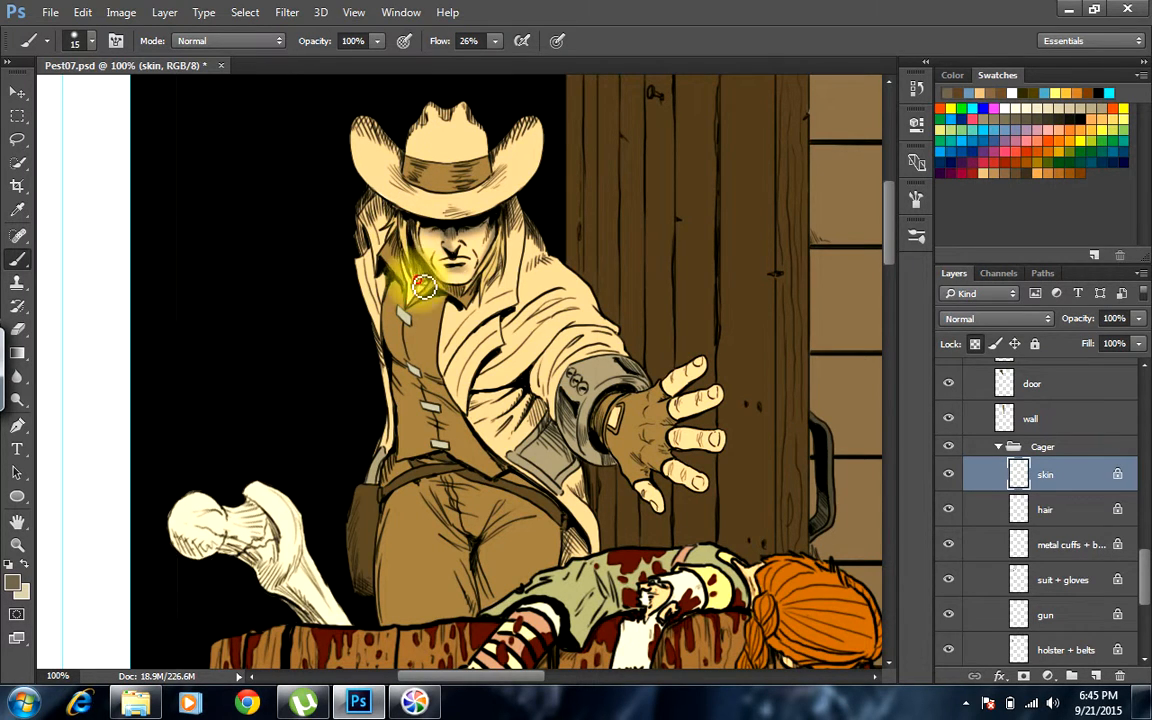
{"action": "mouse_move", "coordinate": [438, 316]}
{"action": "left_mouse_down"}
{"action": "mouse_move", "coordinate": [403, 245]}
{"action": "mouse_move", "coordinate": [417, 291]}
{"action": "mouse_move", "coordinate": [407, 281]}
{"action": "mouse_move", "coordinate": [402, 241]}
{"action": "mouse_move", "coordinate": [408, 305]}
{"action": "left_mouse_up"}
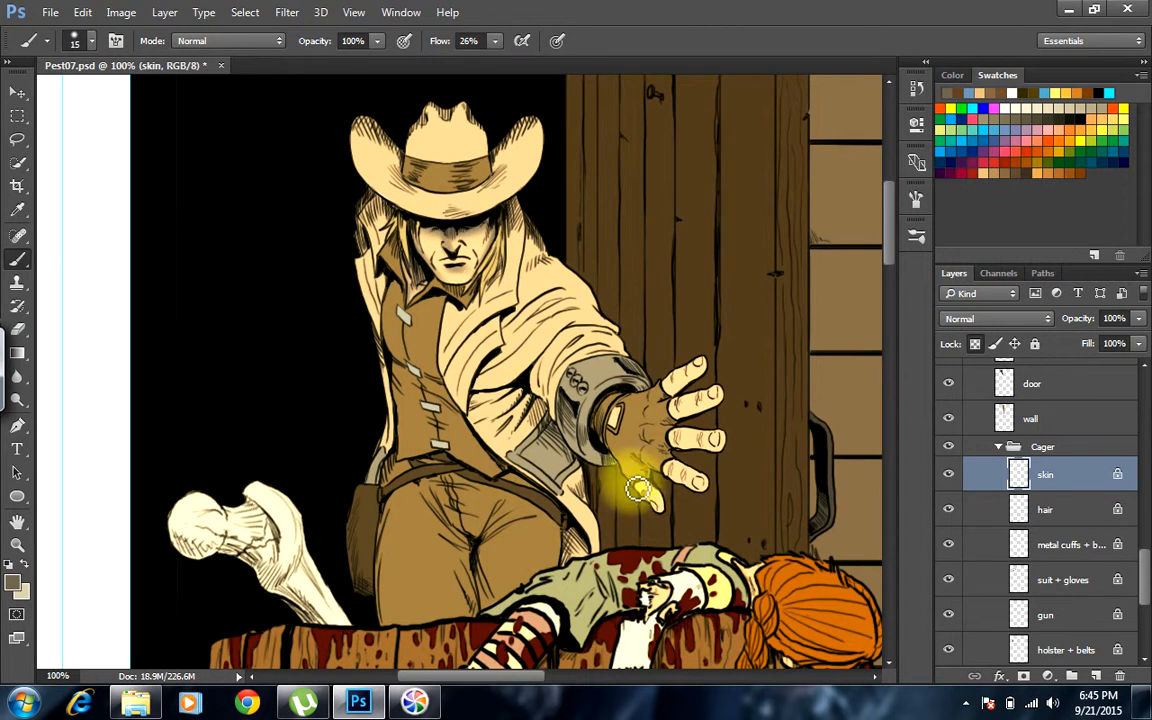
{"action": "mouse_move", "coordinate": [644, 497]}
{"action": "left_mouse_down"}
{"action": "mouse_move", "coordinate": [692, 498]}
{"action": "mouse_move", "coordinate": [695, 484]}
{"action": "mouse_move", "coordinate": [703, 493]}
{"action": "mouse_move", "coordinate": [692, 480]}
{"action": "mouse_move", "coordinate": [711, 499]}
{"action": "mouse_move", "coordinate": [671, 479]}
{"action": "mouse_move", "coordinate": [707, 442]}
{"action": "left_mouse_up"}
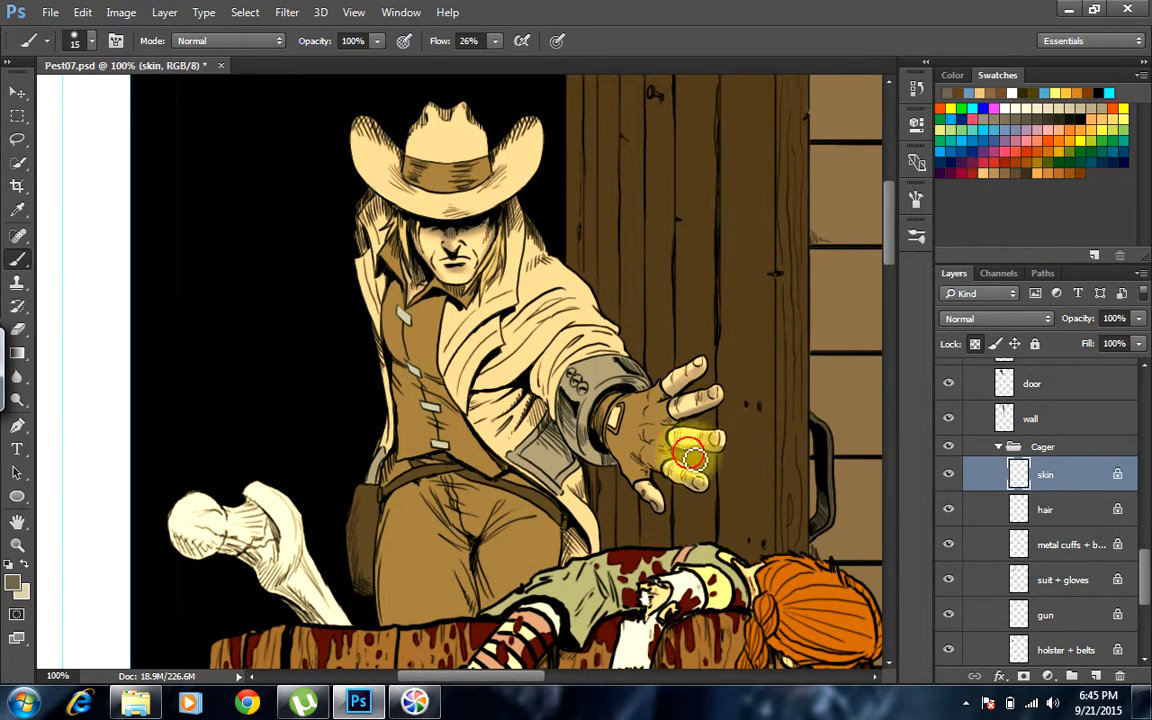
{"action": "mouse_move", "coordinate": [686, 457]}
{"action": "left_mouse_down"}
{"action": "mouse_move", "coordinate": [696, 455]}
{"action": "mouse_move", "coordinate": [689, 411]}
{"action": "mouse_move", "coordinate": [699, 494]}
{"action": "mouse_move", "coordinate": [681, 476]}
{"action": "mouse_move", "coordinate": [692, 497]}
{"action": "mouse_move", "coordinate": [684, 486]}
{"action": "mouse_move", "coordinate": [650, 506]}
{"action": "left_mouse_up"}
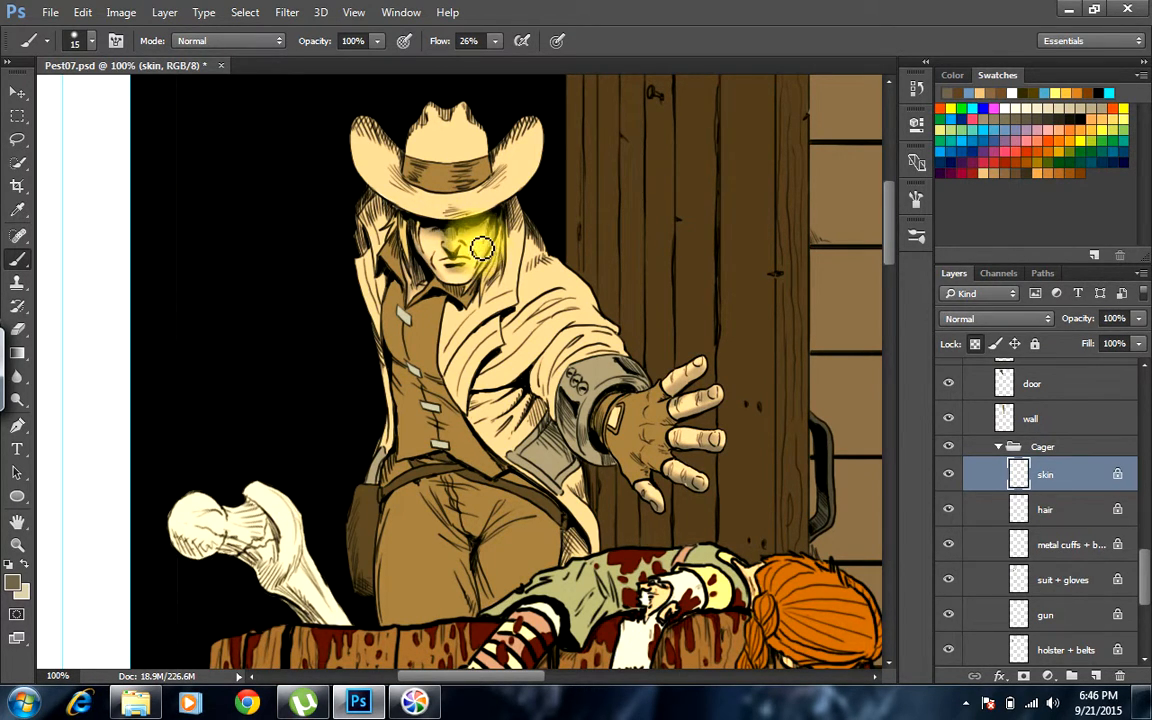
Refine the cowboy's face shadows using the sampled light skin tone and the dark grey-brown beneath the hat brim
{"action": "left_click", "coordinate": [481, 250], "text": "alt"}
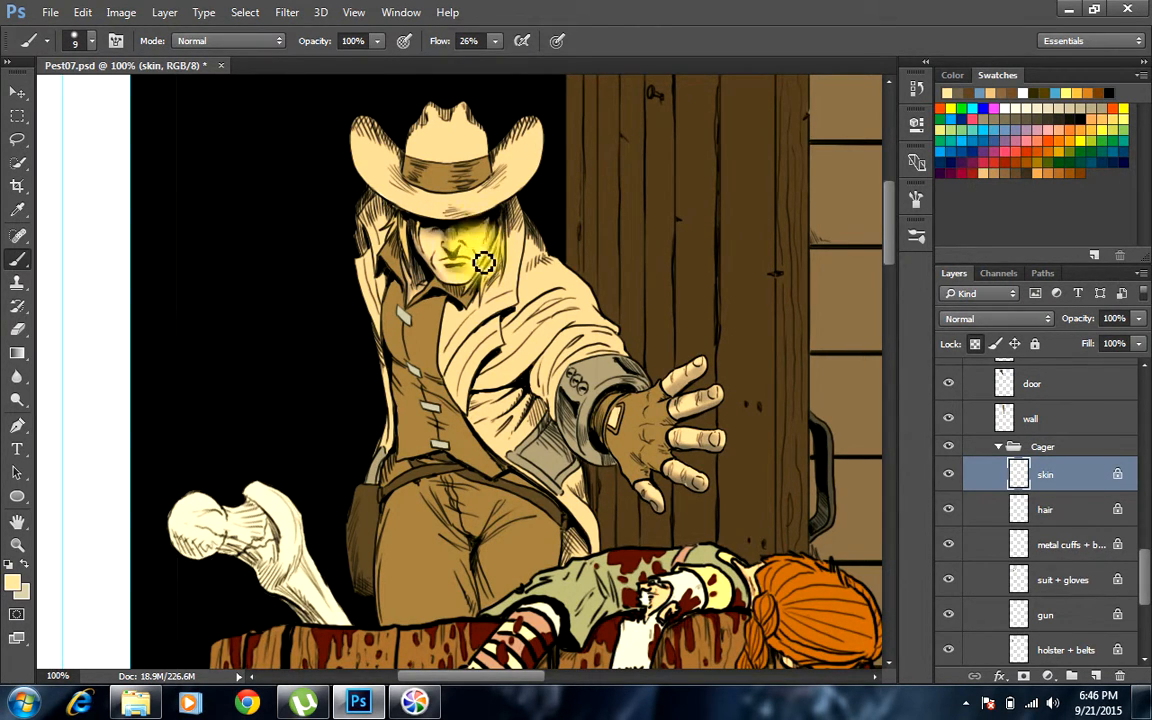
{"action": "left_click_drag", "start_coordinate": [476, 277], "coordinate": [487, 262]}
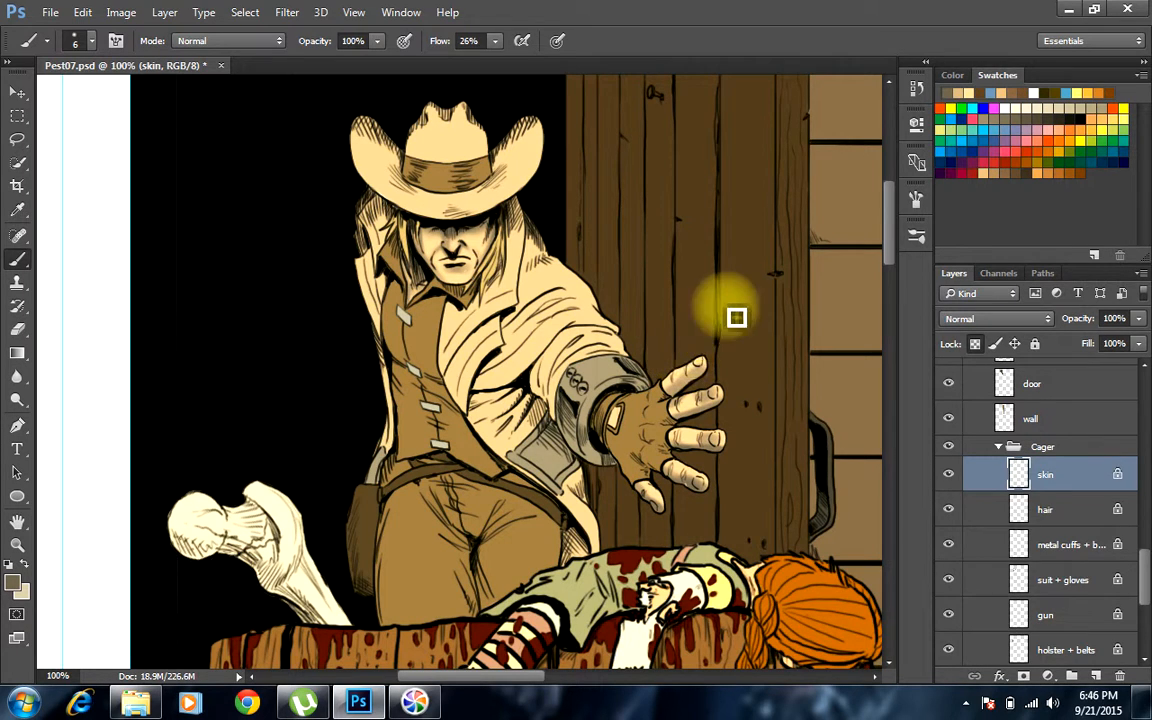
{"action": "mouse_move", "coordinate": [402, 197]}
{"action": "left_mouse_down"}
{"action": "mouse_move", "coordinate": [415, 245]}
{"action": "mouse_move", "coordinate": [469, 304]}
{"action": "mouse_move", "coordinate": [415, 241]}
{"action": "mouse_move", "coordinate": [464, 295]}
{"action": "mouse_move", "coordinate": [431, 242]}
{"action": "mouse_move", "coordinate": [449, 290]}
{"action": "mouse_move", "coordinate": [454, 244]}
{"action": "mouse_move", "coordinate": [441, 283]}
{"action": "mouse_move", "coordinate": [490, 226]}
{"action": "left_mouse_up"}
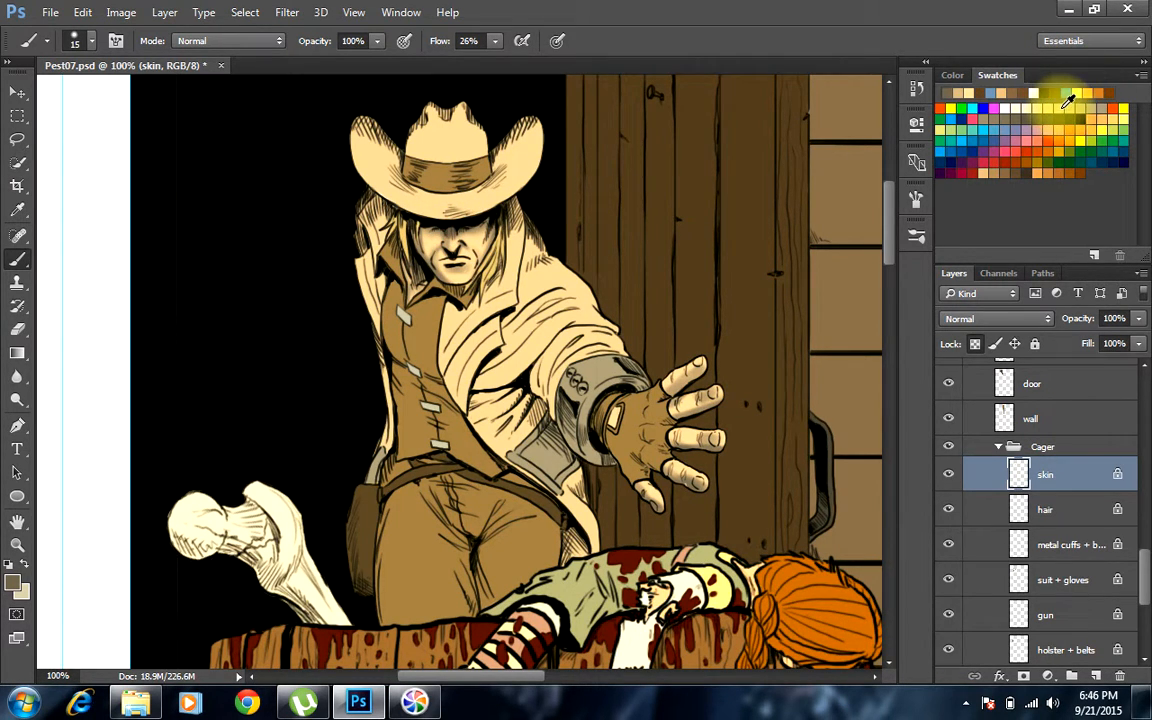
Paint pale beige highlights on the shadowed side of the cowboy's face and along his fingers with a size 6 brush
{"action": "left_click", "coordinate": [1065, 108]}
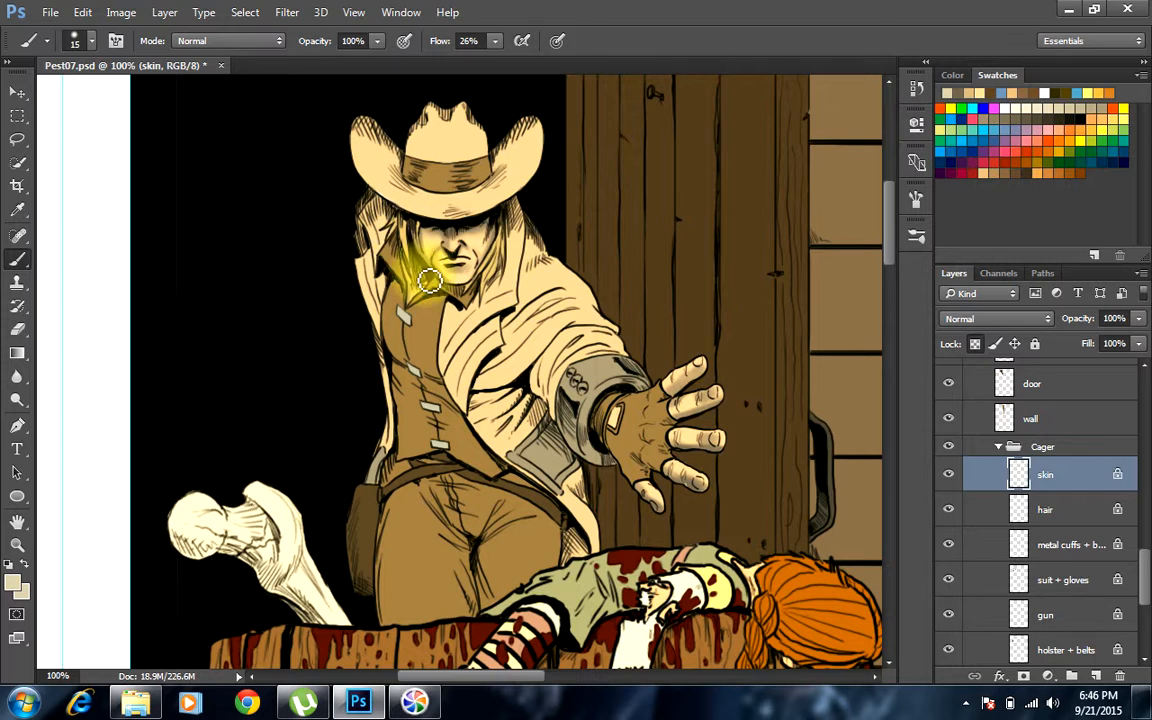
{"action": "key", "text": "bracketleft"}
{"action": "key", "text": "bracketleft"}
{"action": "key", "text": "bracketleft"}
{"action": "key", "text": "bracketleft"}
{"action": "mouse_move", "coordinate": [424, 250]}
{"action": "left_mouse_down"}
{"action": "mouse_move", "coordinate": [427, 259]}
{"action": "mouse_move", "coordinate": [418, 240]}
{"action": "mouse_move", "coordinate": [453, 293]}
{"action": "mouse_move", "coordinate": [439, 232]}
{"action": "left_mouse_up"}
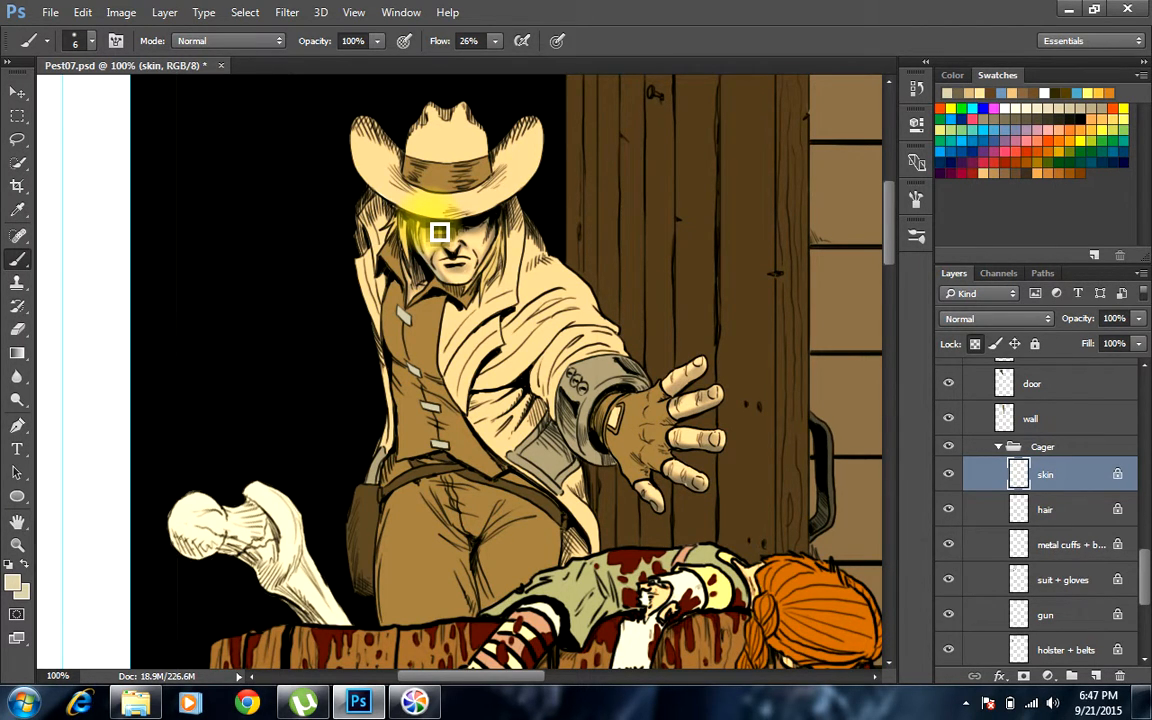
{"action": "mouse_move", "coordinate": [661, 502]}
{"action": "left_mouse_down"}
{"action": "mouse_move", "coordinate": [687, 485]}
{"action": "mouse_move", "coordinate": [677, 482]}
{"action": "mouse_move", "coordinate": [725, 503]}
{"action": "mouse_move", "coordinate": [720, 442]}
{"action": "mouse_move", "coordinate": [734, 459]}
{"action": "mouse_move", "coordinate": [687, 456]}
{"action": "mouse_move", "coordinate": [702, 460]}
{"action": "mouse_move", "coordinate": [677, 431]}
{"action": "mouse_move", "coordinate": [703, 299]}
{"action": "mouse_move", "coordinate": [728, 416]}
{"action": "mouse_move", "coordinate": [689, 435]}
{"action": "mouse_move", "coordinate": [723, 420]}
{"action": "left_mouse_up"}
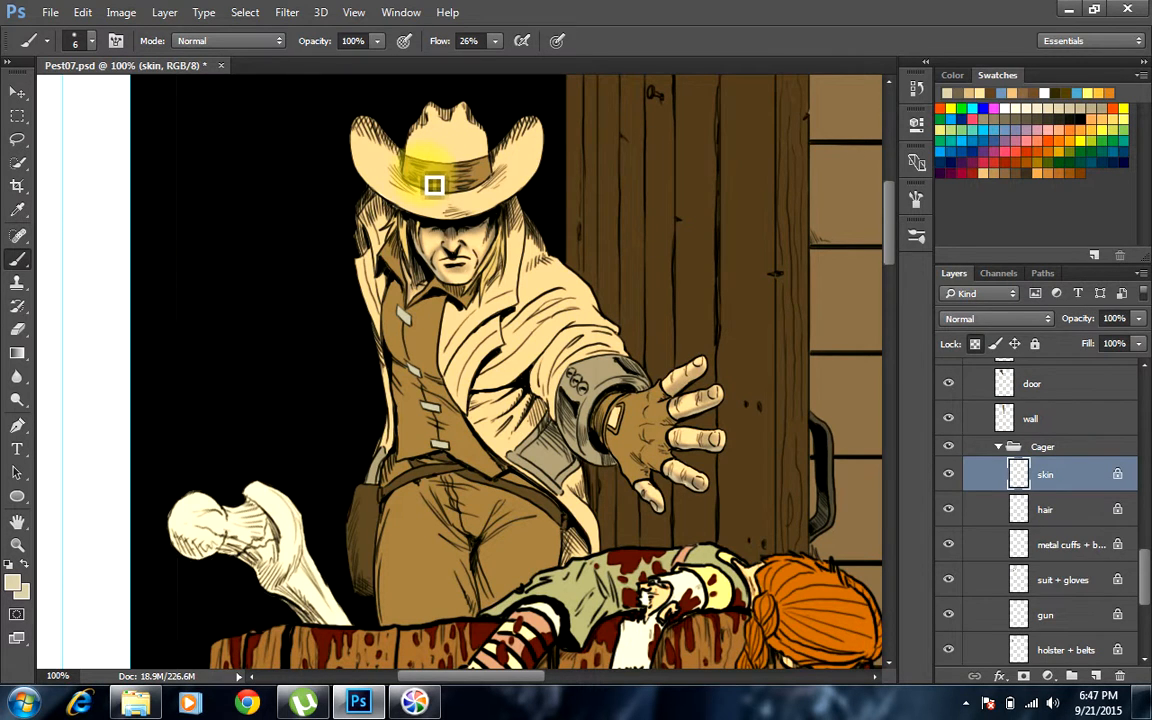
Sample the light skin tone from the fingers as the foreground color and set the brush mode to Color Dodge
{"action": "left_click", "coordinate": [14, 582]}
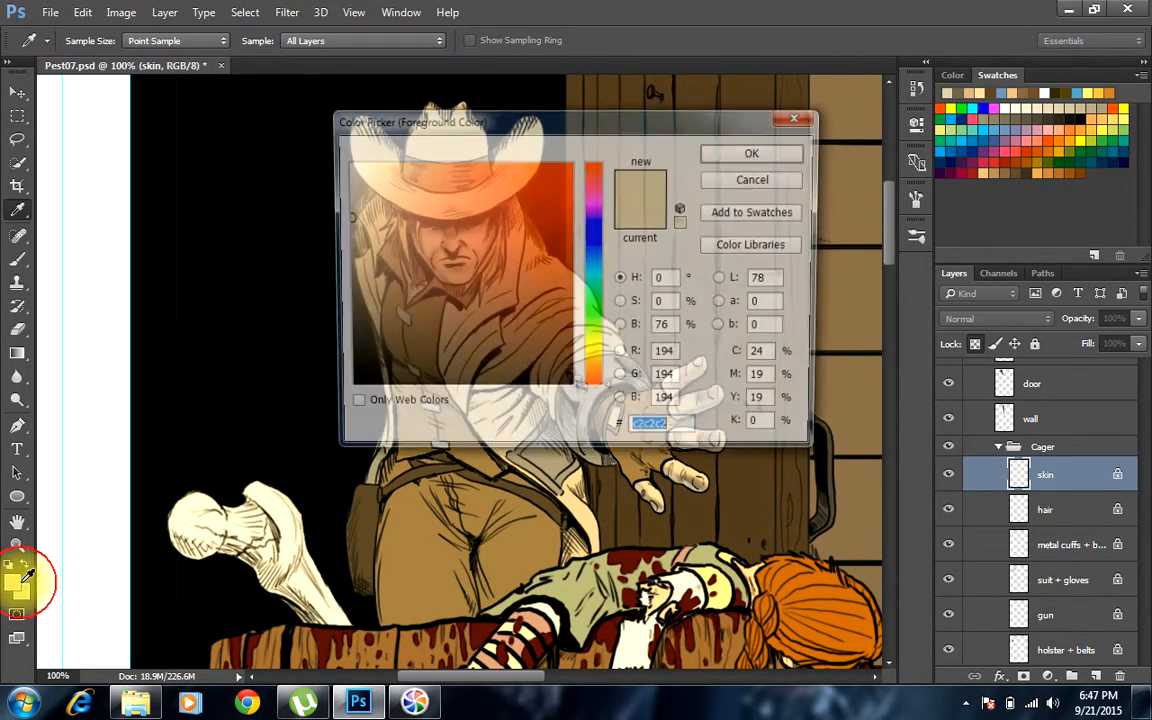
{"action": "left_click", "coordinate": [689, 475]}
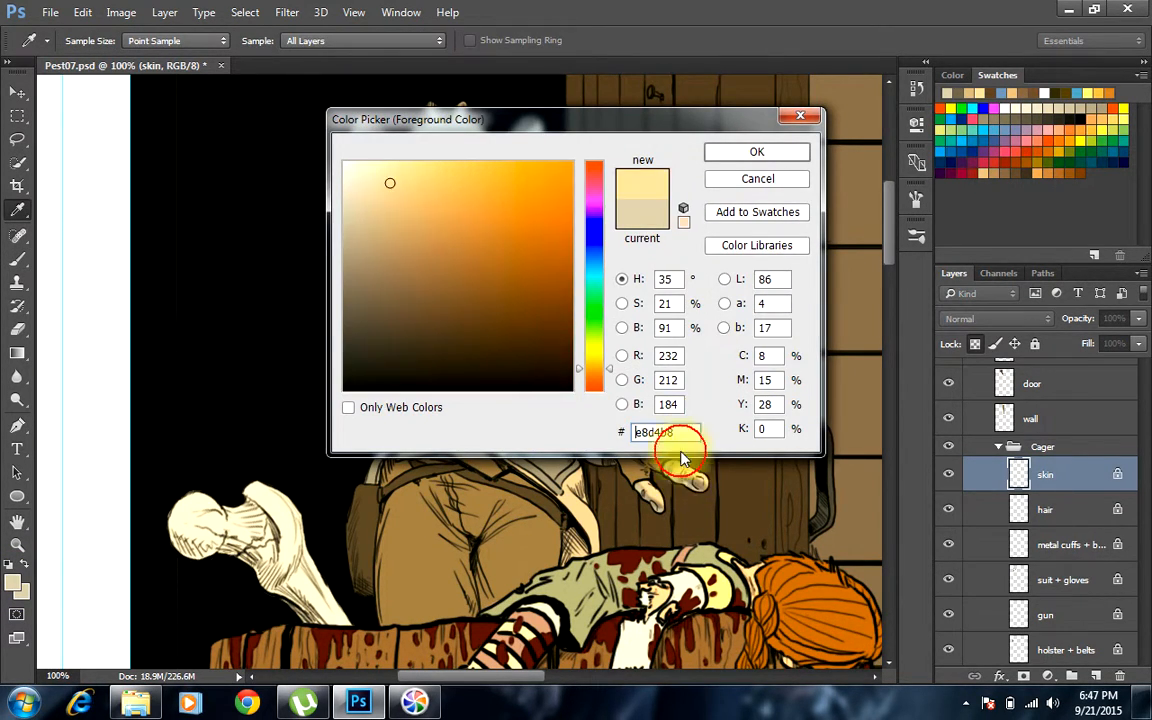
{"action": "left_click", "coordinate": [757, 152]}
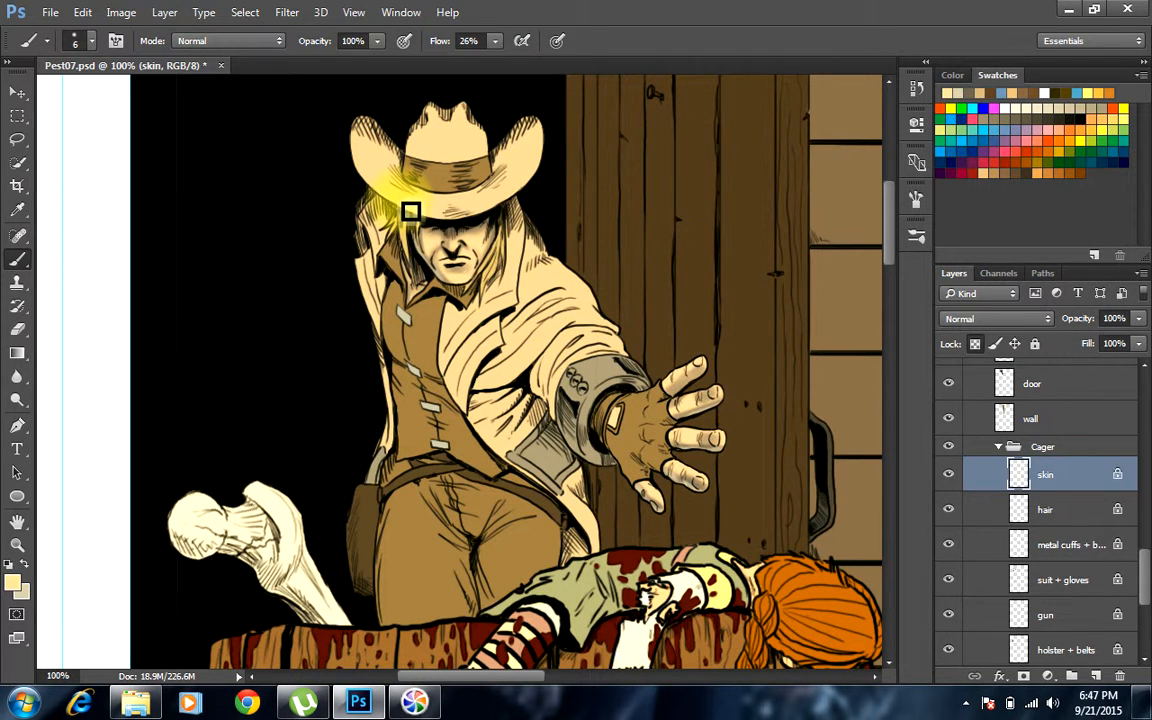
{"action": "left_click", "coordinate": [268, 44]}
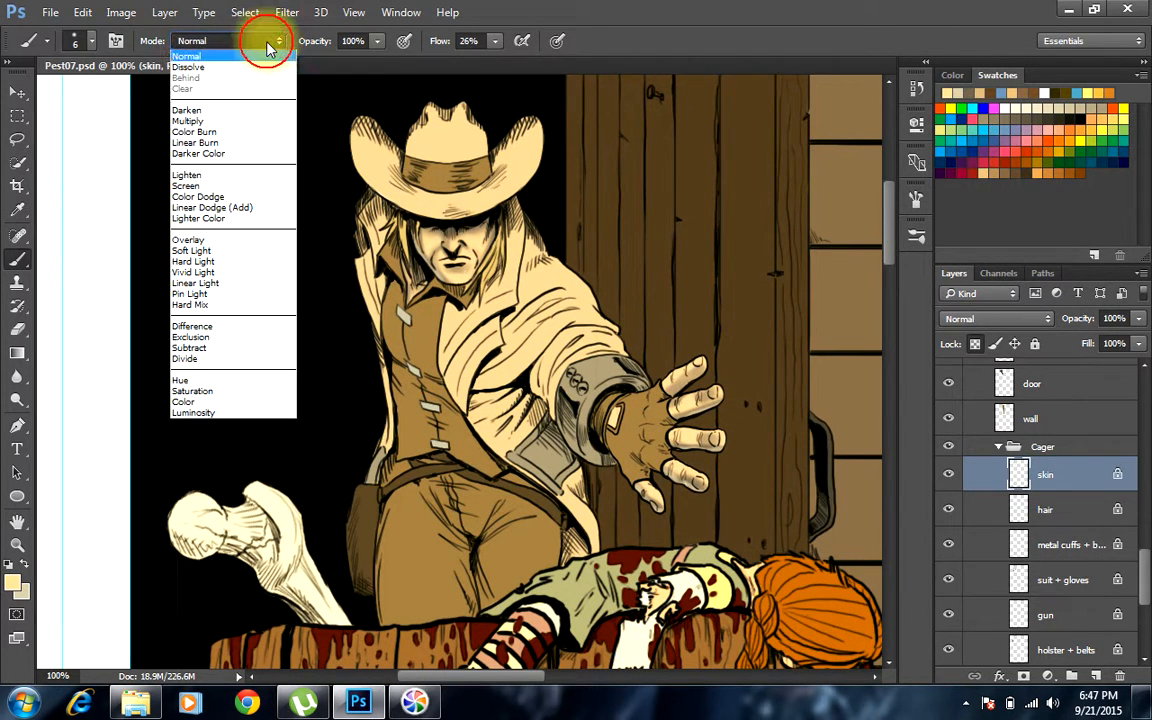
{"action": "left_click", "coordinate": [238, 196]}
Paint Color Dodge highlights on the cowboy's face and fingers, undoing the last face stroke and reducing the brush to size 9
{"action": "left_click_drag", "start_coordinate": [483, 237], "coordinate": [465, 282]}
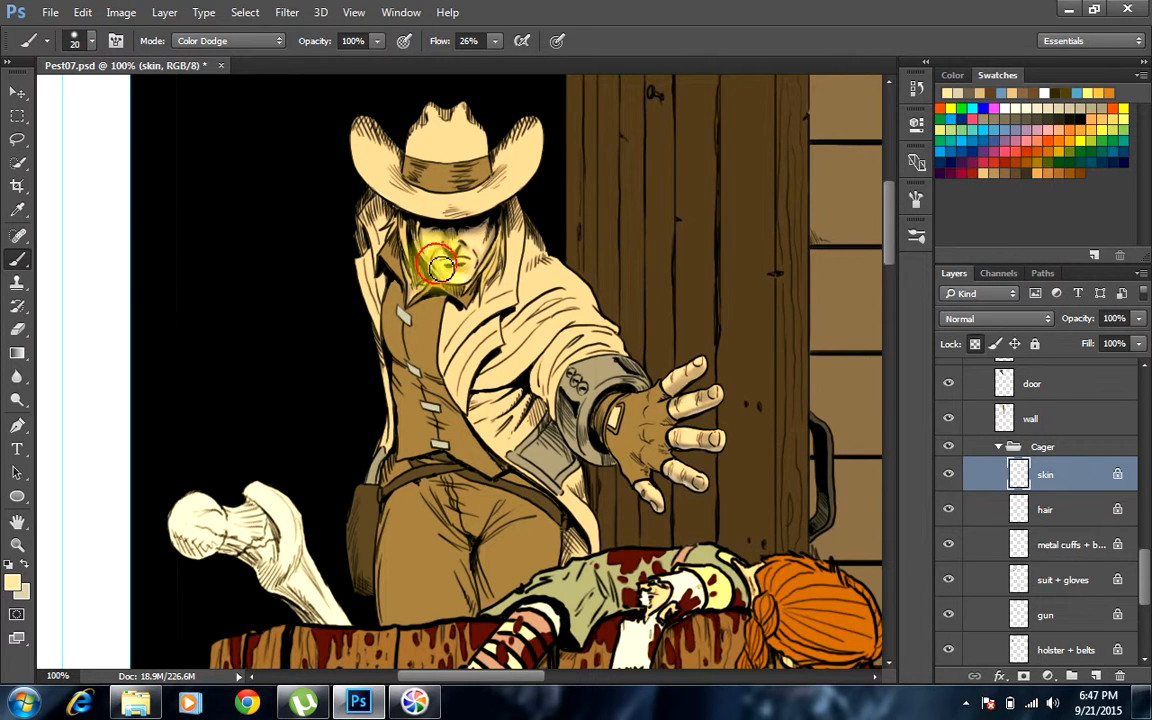
{"action": "left_click_drag", "start_coordinate": [440, 265], "coordinate": [481, 238]}
{"action": "key", "text": "ctrl+z"}
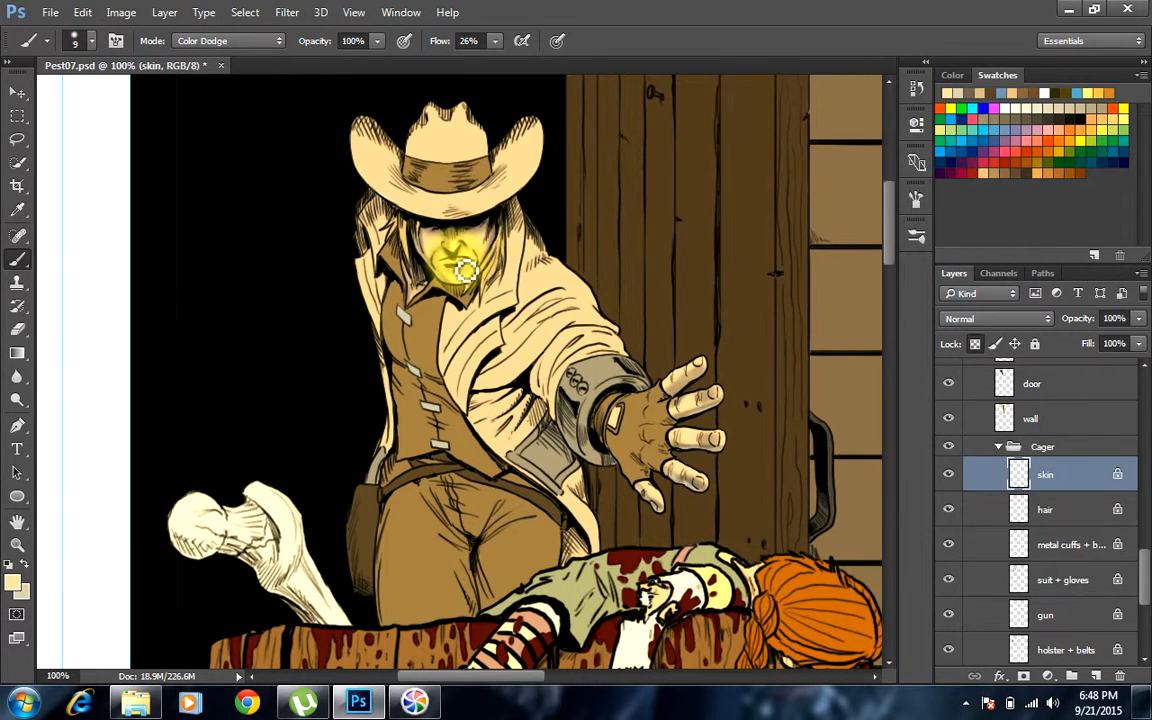
{"action": "mouse_move", "coordinate": [686, 377]}
{"action": "left_mouse_down"}
{"action": "mouse_move", "coordinate": [711, 415]}
{"action": "mouse_move", "coordinate": [694, 407]}
{"action": "mouse_move", "coordinate": [707, 419]}
{"action": "mouse_move", "coordinate": [678, 515]}
{"action": "mouse_move", "coordinate": [669, 481]}
{"action": "left_mouse_up"}
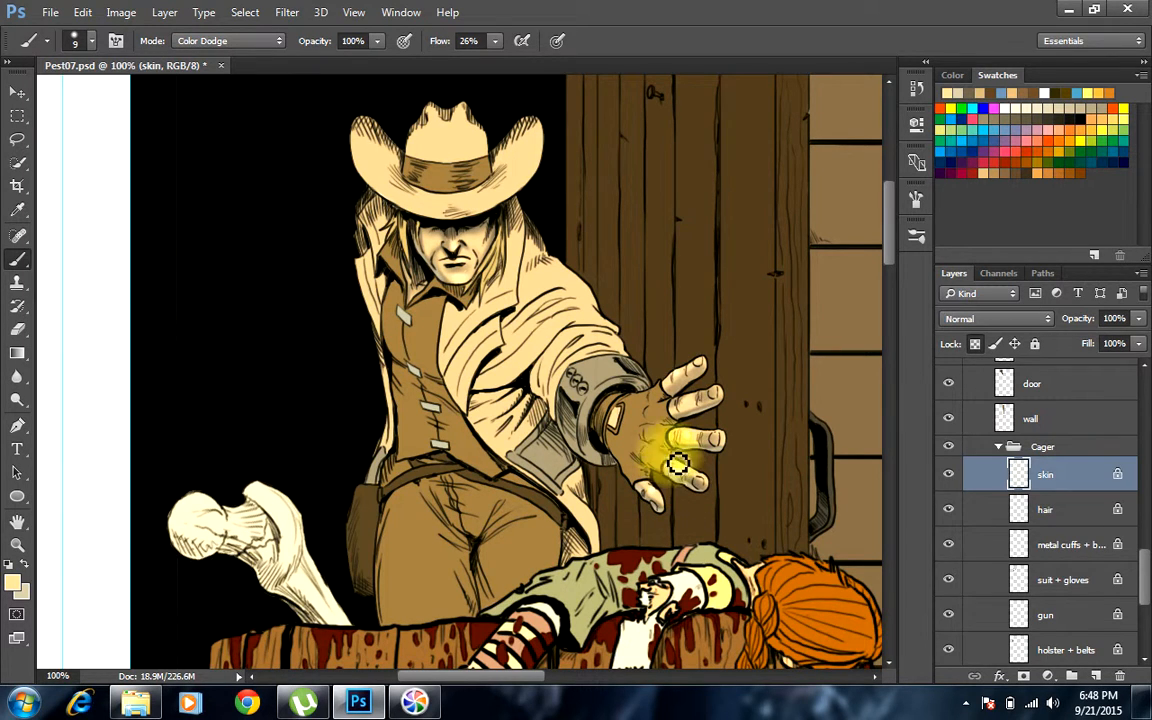
Set the brush mode to Normal and paint pale cream highlights along the cowboy's fingers with the size 9 brush
{"action": "left_click", "coordinate": [268, 42]}
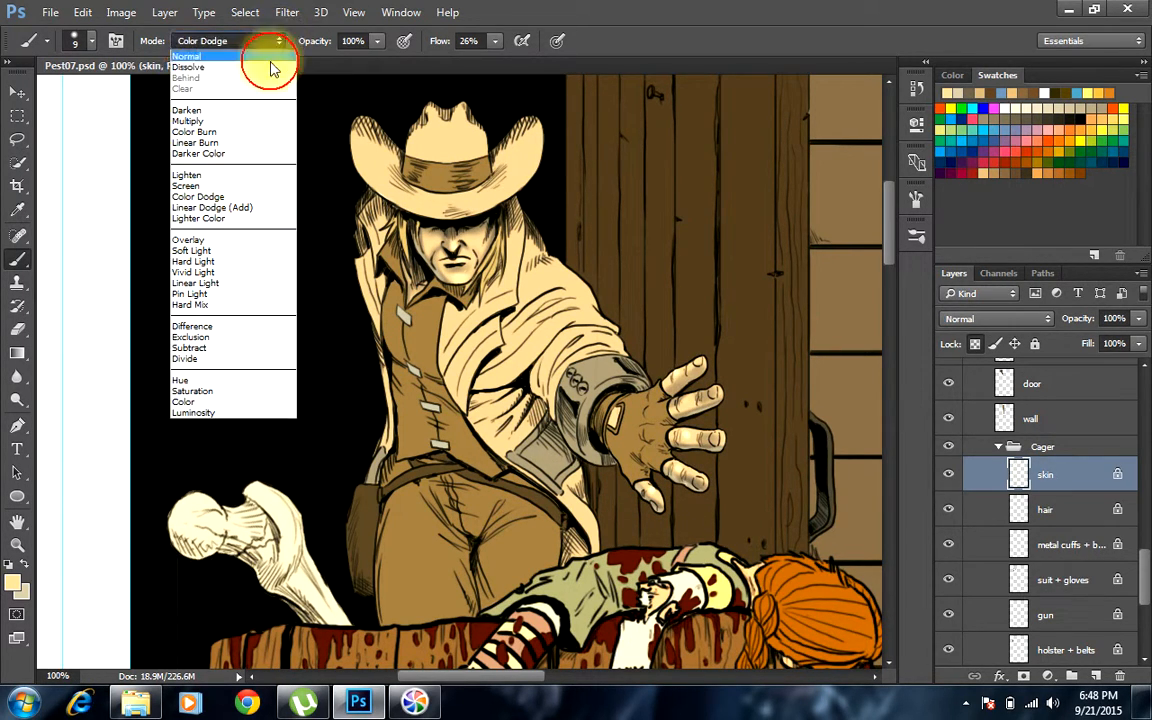
{"action": "left_click", "coordinate": [274, 56]}
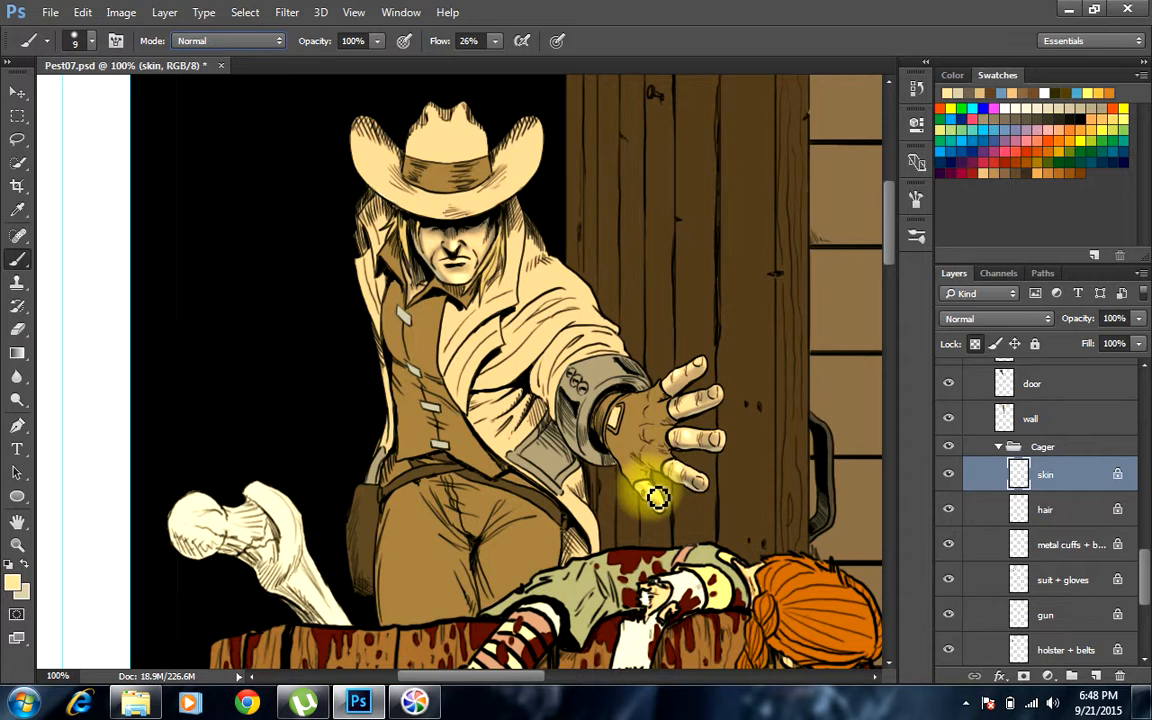
{"action": "left_click_drag", "start_coordinate": [650, 491], "coordinate": [660, 498]}
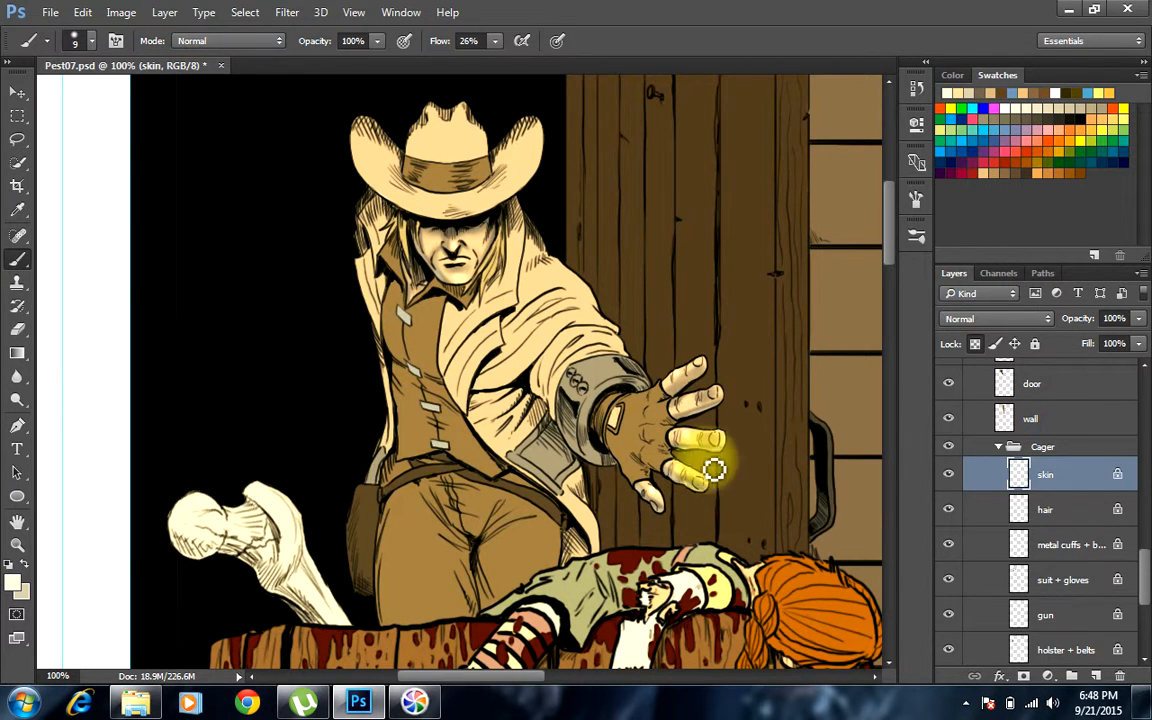
{"action": "mouse_move", "coordinate": [697, 445]}
{"action": "left_mouse_down"}
{"action": "mouse_move", "coordinate": [726, 444]}
{"action": "mouse_move", "coordinate": [708, 489]}
{"action": "mouse_move", "coordinate": [689, 476]}
{"action": "mouse_move", "coordinate": [702, 404]}
{"action": "mouse_move", "coordinate": [720, 386]}
{"action": "mouse_move", "coordinate": [700, 402]}
{"action": "mouse_move", "coordinate": [686, 380]}
{"action": "mouse_move", "coordinate": [702, 373]}
{"action": "left_mouse_up"}
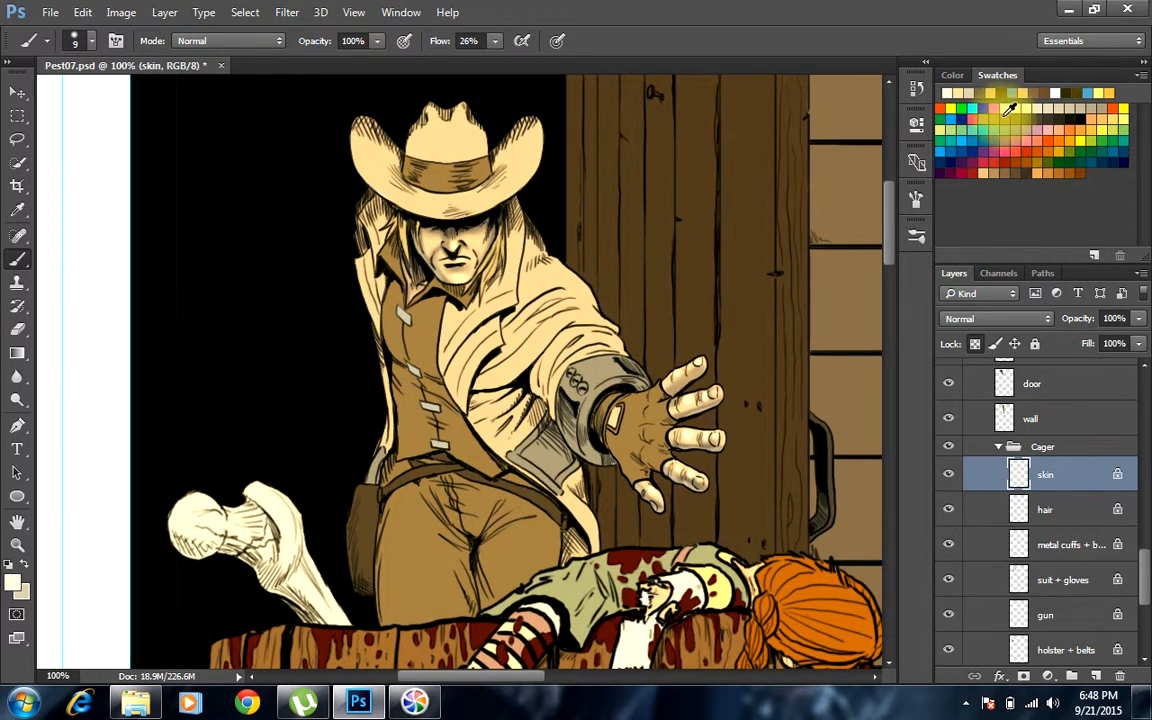
Select the hair layer and paint grey-brown shadows on the cowboy's hair beneath both sides of the hat brim
{"action": "left_click", "coordinate": [1062, 509]}
{"action": "mouse_move", "coordinate": [412, 224]}
{"action": "left_mouse_down"}
{"action": "mouse_move", "coordinate": [417, 239]}
{"action": "mouse_move", "coordinate": [410, 220]}
{"action": "mouse_move", "coordinate": [430, 232]}
{"action": "left_mouse_up"}
{"action": "left_click_drag", "start_coordinate": [509, 224], "coordinate": [508, 232]}
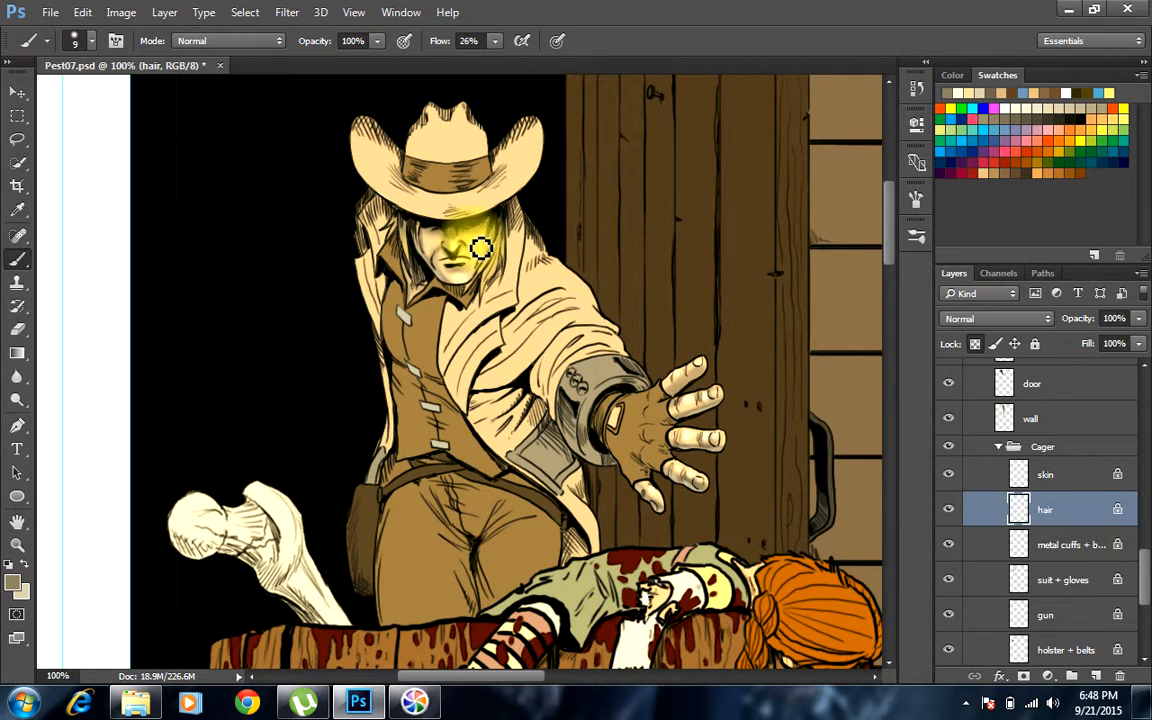
Undo the recent grey-brown shadow strokes on the cowboy's hair
{"action": "key", "text": "ctrl+alt+z"}
{"action": "key", "text": "ctrl+alt+z"}
{"action": "key", "text": "ctrl+alt+z"}
{"action": "key", "text": "ctrl+alt+z"}
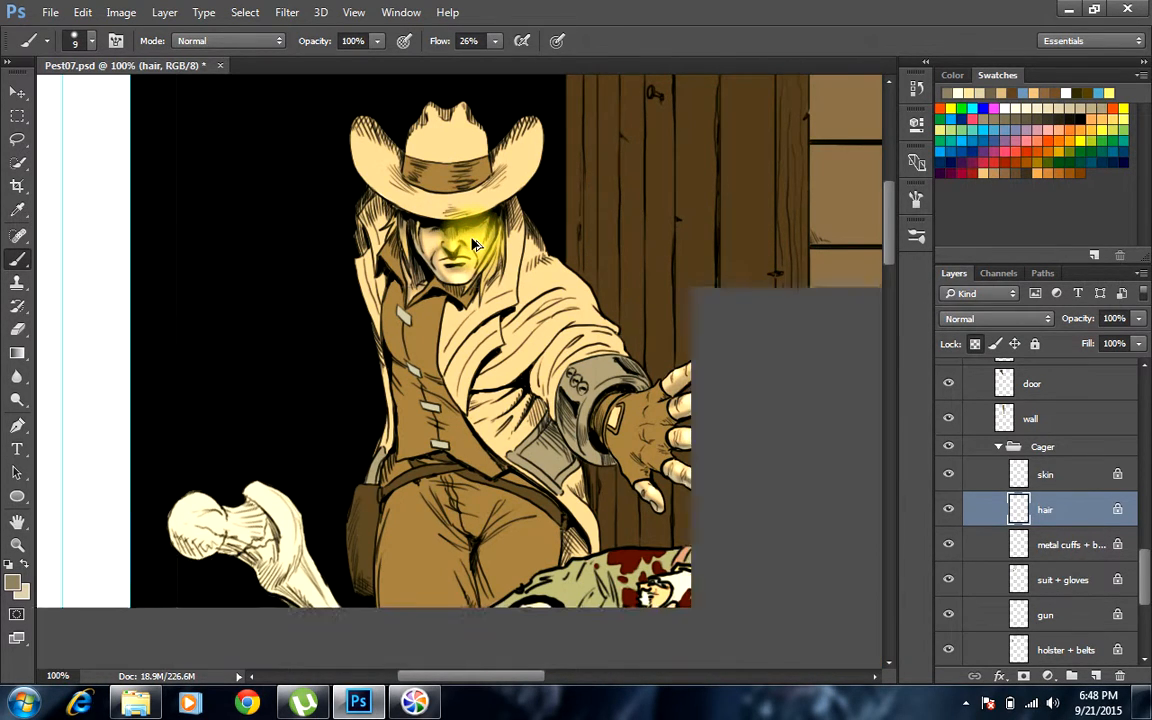
{"action": "key", "text": "ctrl+alt+z"}
{"action": "key", "text": "ctrl+alt+z"}
{"action": "key", "text": "ctrl+alt+z"}
{"action": "key", "text": "ctrl+alt+z"}
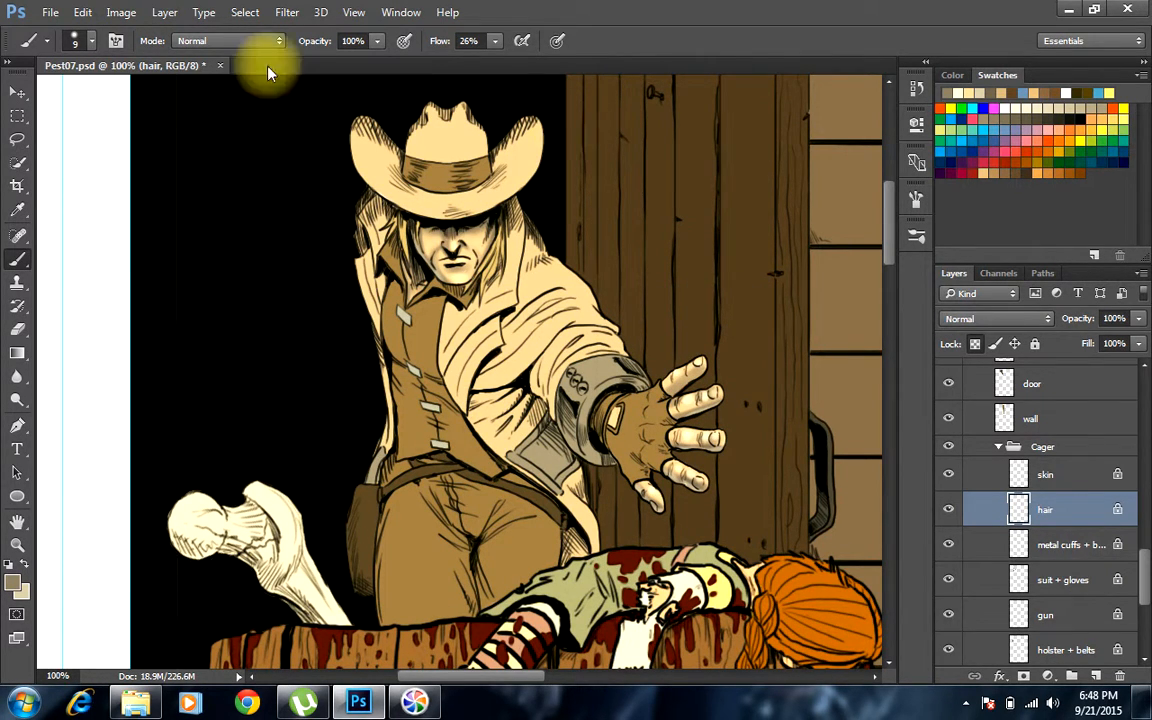
Set the brush mode to Multiply and paint grey-brown shadows on the hair on both sides of the cowboy's face
{"action": "left_click", "coordinate": [246, 38]}
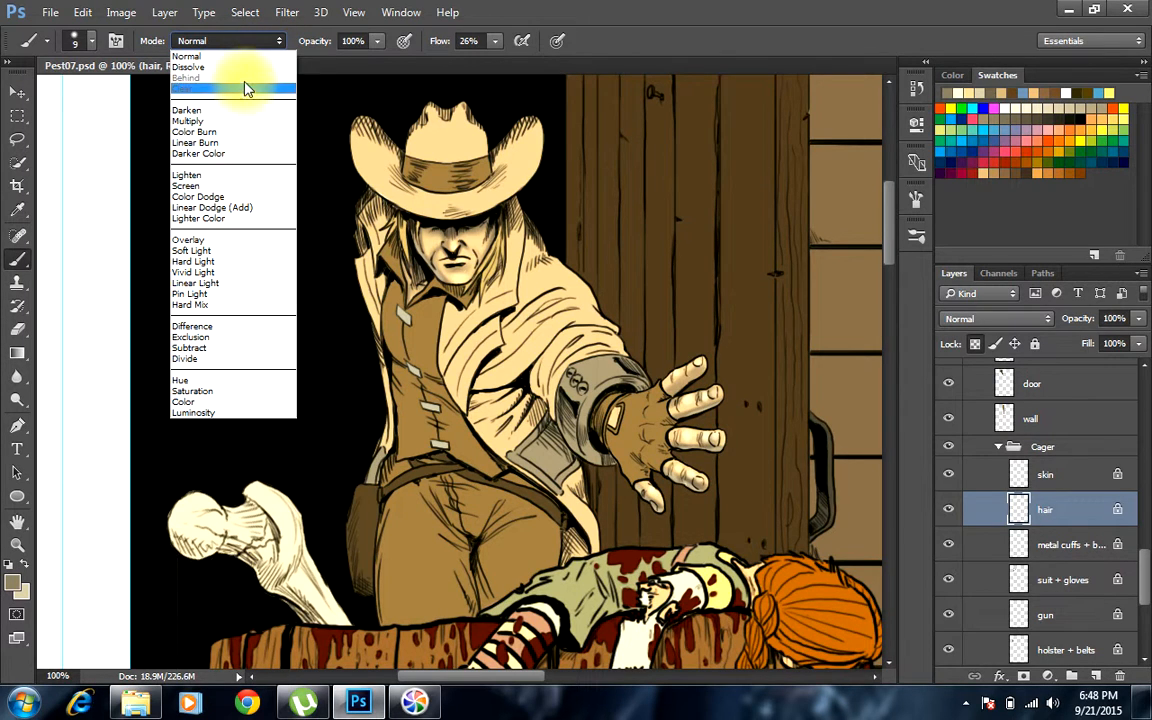
{"action": "left_click", "coordinate": [239, 122]}
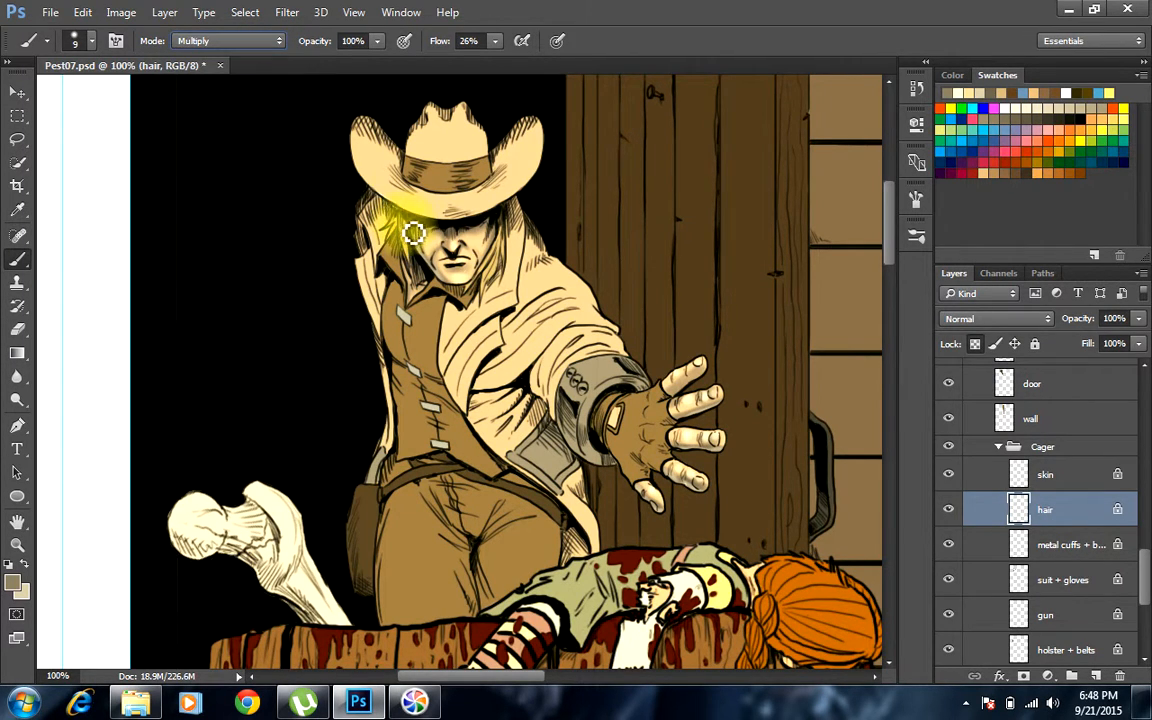
{"action": "mouse_move", "coordinate": [420, 244]}
{"action": "left_mouse_down"}
{"action": "mouse_move", "coordinate": [410, 228]}
{"action": "mouse_move", "coordinate": [380, 225]}
{"action": "mouse_move", "coordinate": [392, 262]}
{"action": "mouse_move", "coordinate": [455, 205]}
{"action": "mouse_move", "coordinate": [510, 240]}
{"action": "mouse_move", "coordinate": [497, 265]}
{"action": "left_mouse_up"}
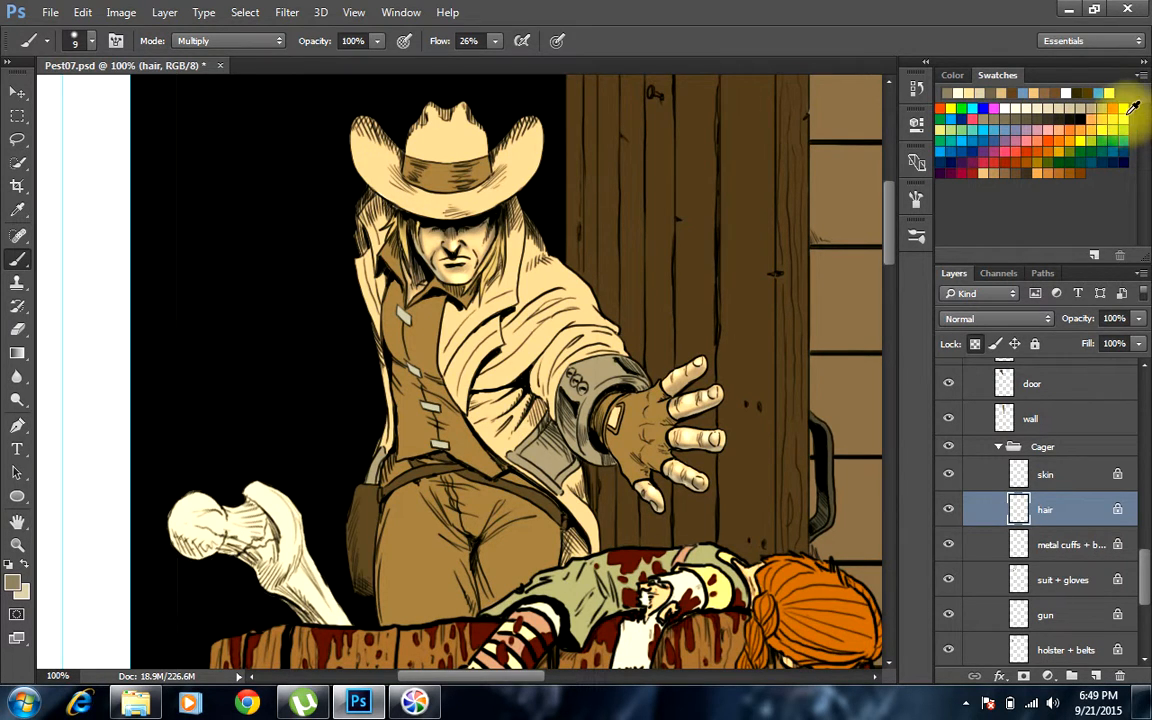
Paint light yellow highlights and light orange tones along the cowboy's hair strands with a size 6 brush in Normal mode
{"action": "left_click", "coordinate": [1127, 116]}
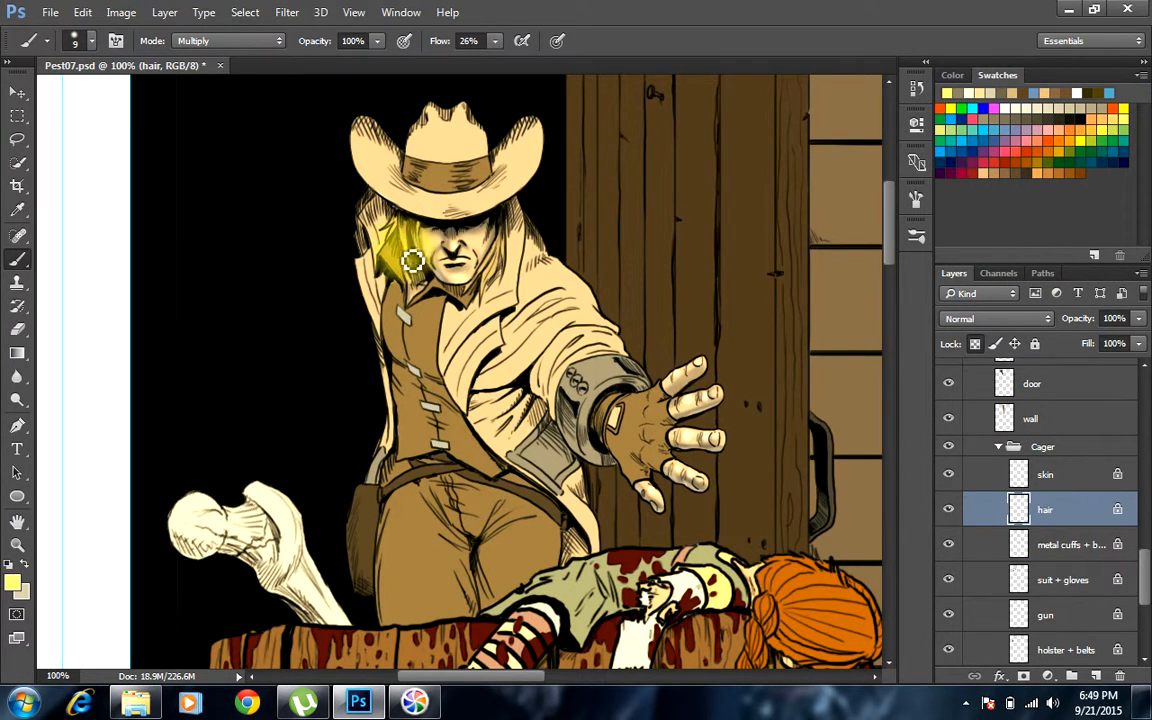
{"action": "left_click_drag", "start_coordinate": [498, 215], "coordinate": [501, 286]}
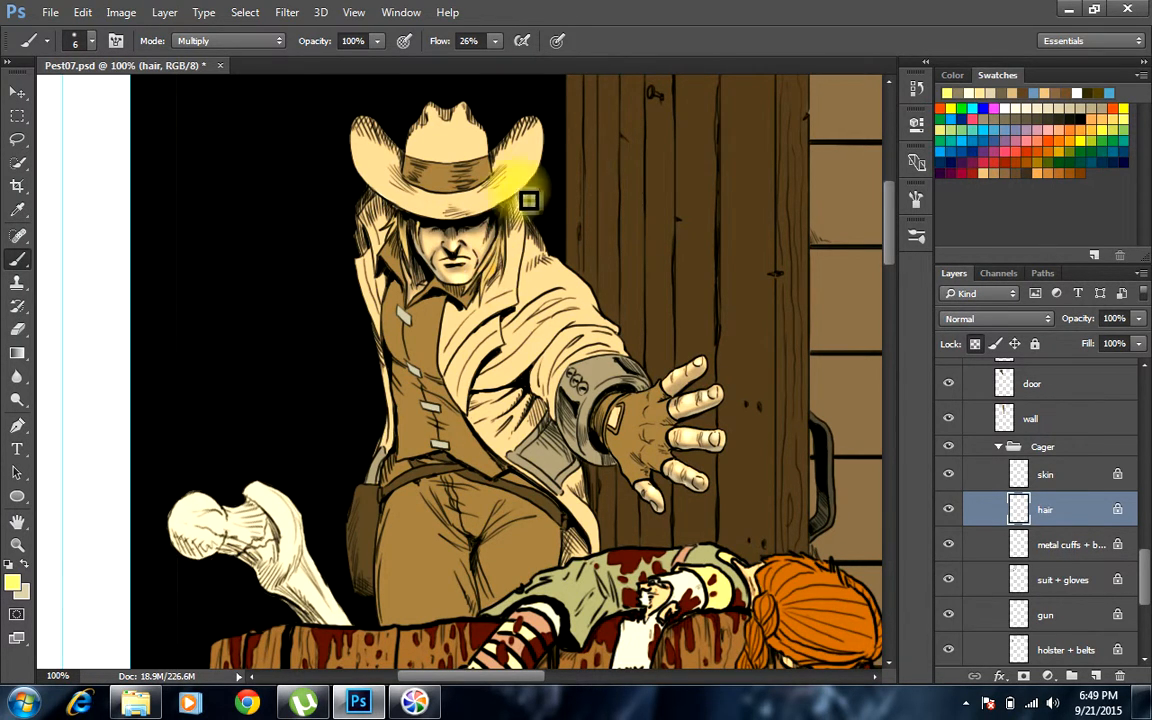
{"action": "left_click_drag", "start_coordinate": [528, 200], "coordinate": [535, 183]}
{"action": "left_click", "coordinate": [260, 42]}
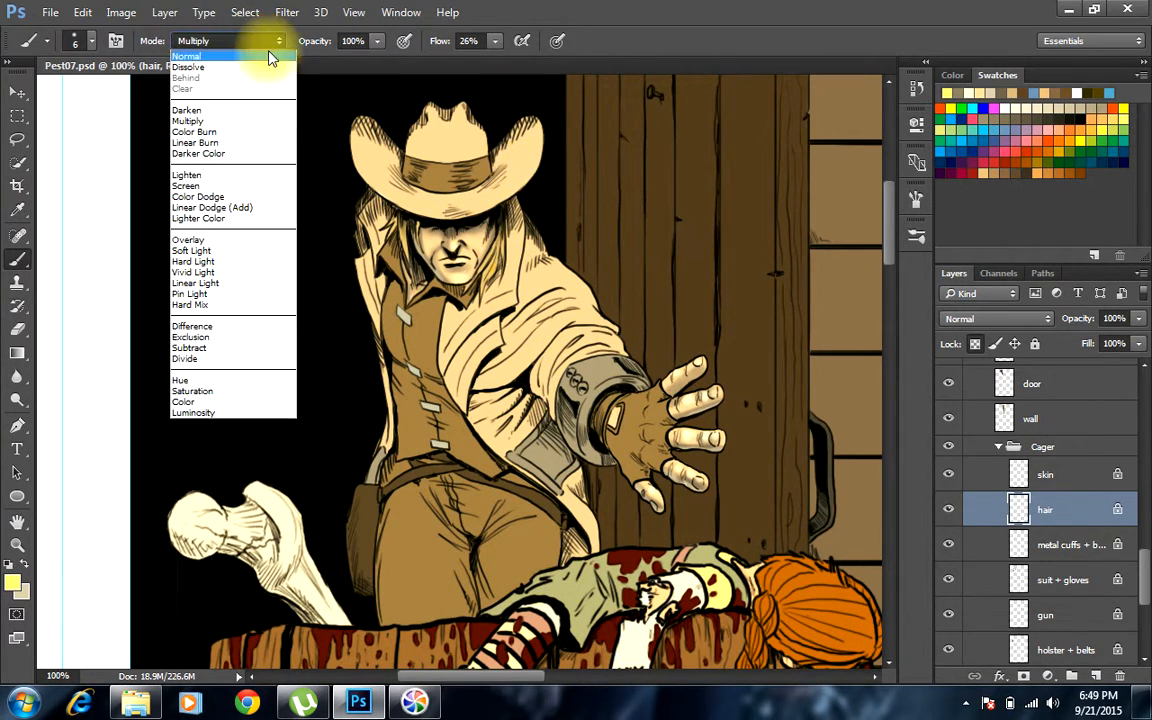
{"action": "left_click", "coordinate": [262, 60]}
{"action": "mouse_move", "coordinate": [487, 271]}
{"action": "left_mouse_down"}
{"action": "mouse_move", "coordinate": [523, 224]}
{"action": "mouse_move", "coordinate": [506, 272]}
{"action": "mouse_move", "coordinate": [515, 227]}
{"action": "mouse_move", "coordinate": [510, 243]}
{"action": "mouse_move", "coordinate": [493, 165]}
{"action": "mouse_move", "coordinate": [407, 242]}
{"action": "mouse_move", "coordinate": [419, 272]}
{"action": "mouse_move", "coordinate": [411, 233]}
{"action": "mouse_move", "coordinate": [417, 268]}
{"action": "mouse_move", "coordinate": [432, 229]}
{"action": "mouse_move", "coordinate": [429, 256]}
{"action": "mouse_move", "coordinate": [424, 227]}
{"action": "mouse_move", "coordinate": [404, 210]}
{"action": "left_mouse_up"}
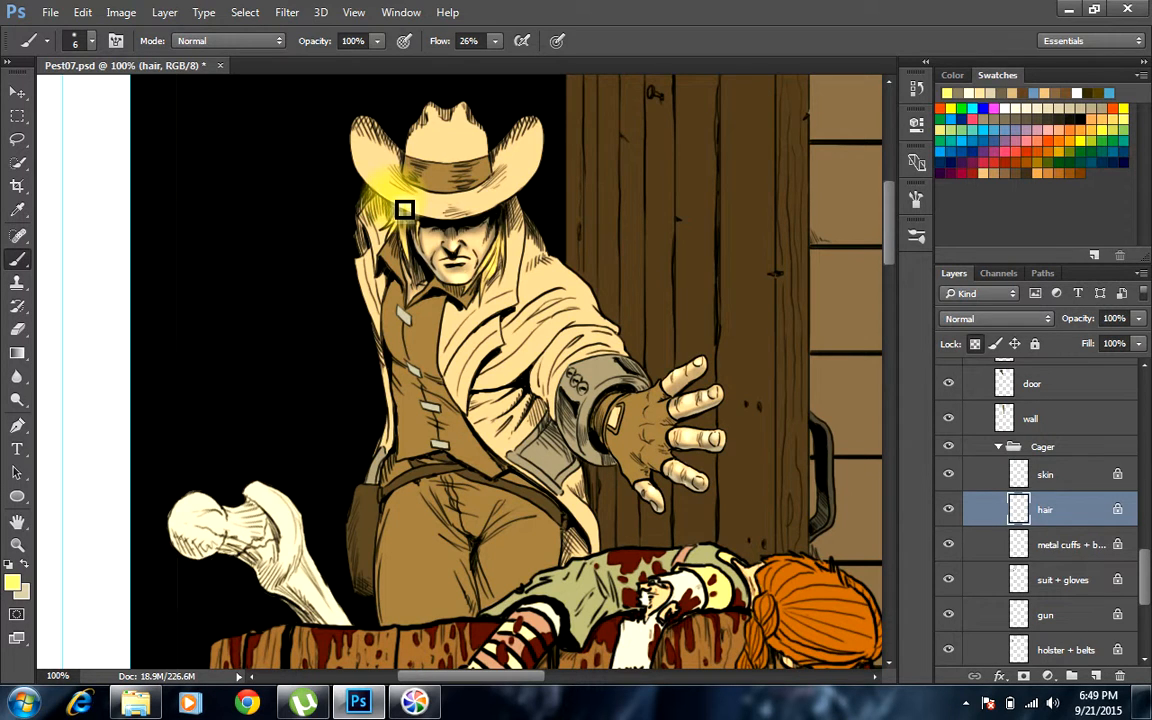
{"action": "mouse_move", "coordinate": [501, 275]}
{"action": "left_mouse_down"}
{"action": "mouse_move", "coordinate": [499, 310]}
{"action": "mouse_move", "coordinate": [511, 268]}
{"action": "mouse_move", "coordinate": [492, 290]}
{"action": "mouse_move", "coordinate": [534, 212]}
{"action": "left_mouse_up"}
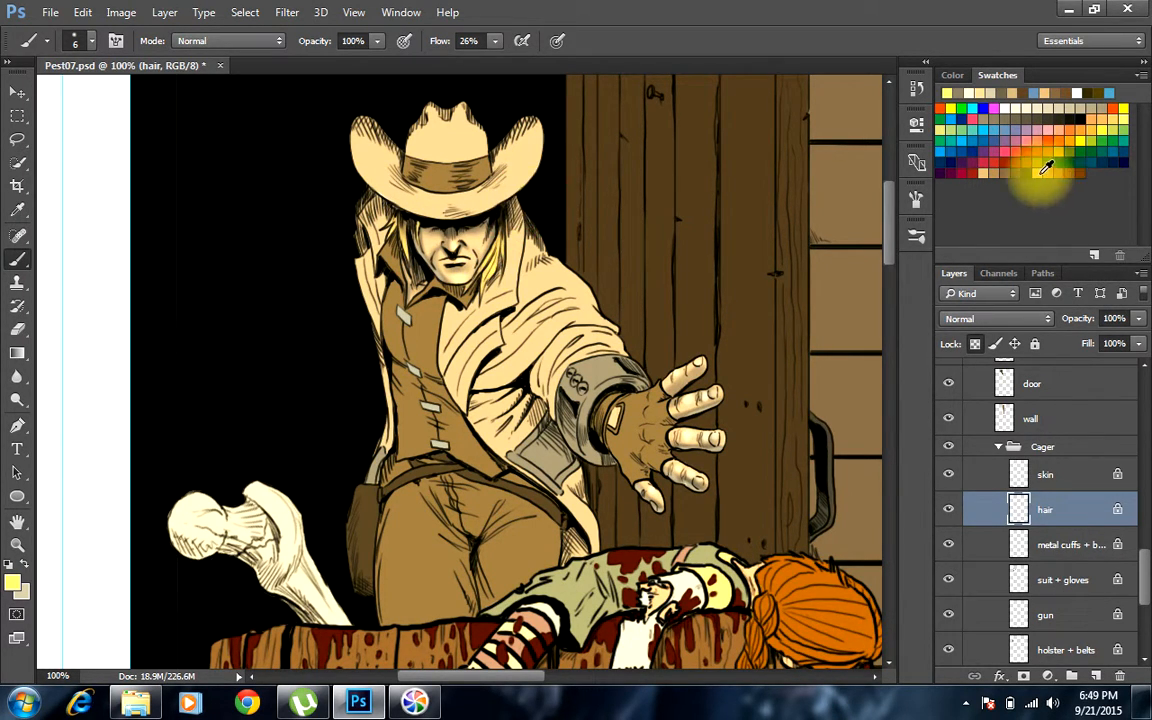
{"action": "left_click", "coordinate": [1040, 173]}
{"action": "mouse_move", "coordinate": [487, 285]}
{"action": "left_mouse_down"}
{"action": "mouse_move", "coordinate": [513, 269]}
{"action": "mouse_move", "coordinate": [493, 303]}
{"action": "mouse_move", "coordinate": [508, 273]}
{"action": "mouse_move", "coordinate": [474, 302]}
{"action": "mouse_move", "coordinate": [518, 243]}
{"action": "mouse_move", "coordinate": [480, 297]}
{"action": "mouse_move", "coordinate": [410, 256]}
{"action": "mouse_move", "coordinate": [418, 274]}
{"action": "mouse_move", "coordinate": [414, 225]}
{"action": "mouse_move", "coordinate": [420, 263]}
{"action": "mouse_move", "coordinate": [419, 215]}
{"action": "mouse_move", "coordinate": [433, 218]}
{"action": "mouse_move", "coordinate": [431, 245]}
{"action": "mouse_move", "coordinate": [429, 233]}
{"action": "mouse_move", "coordinate": [405, 235]}
{"action": "mouse_move", "coordinate": [406, 248]}
{"action": "mouse_move", "coordinate": [405, 226]}
{"action": "mouse_move", "coordinate": [424, 162]}
{"action": "left_mouse_up"}
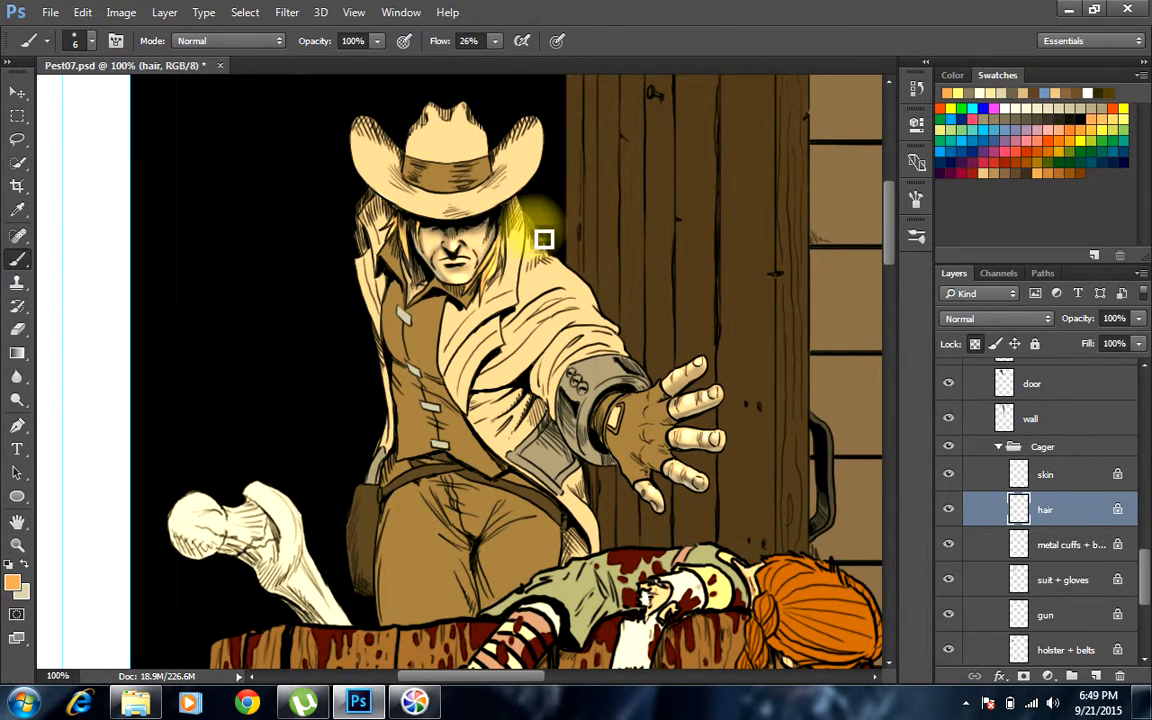
Choose the grey-brown color, enlarge the brush to size 15, and select the coat's Duster layer
{"action": "left_click", "coordinate": [944, 94]}
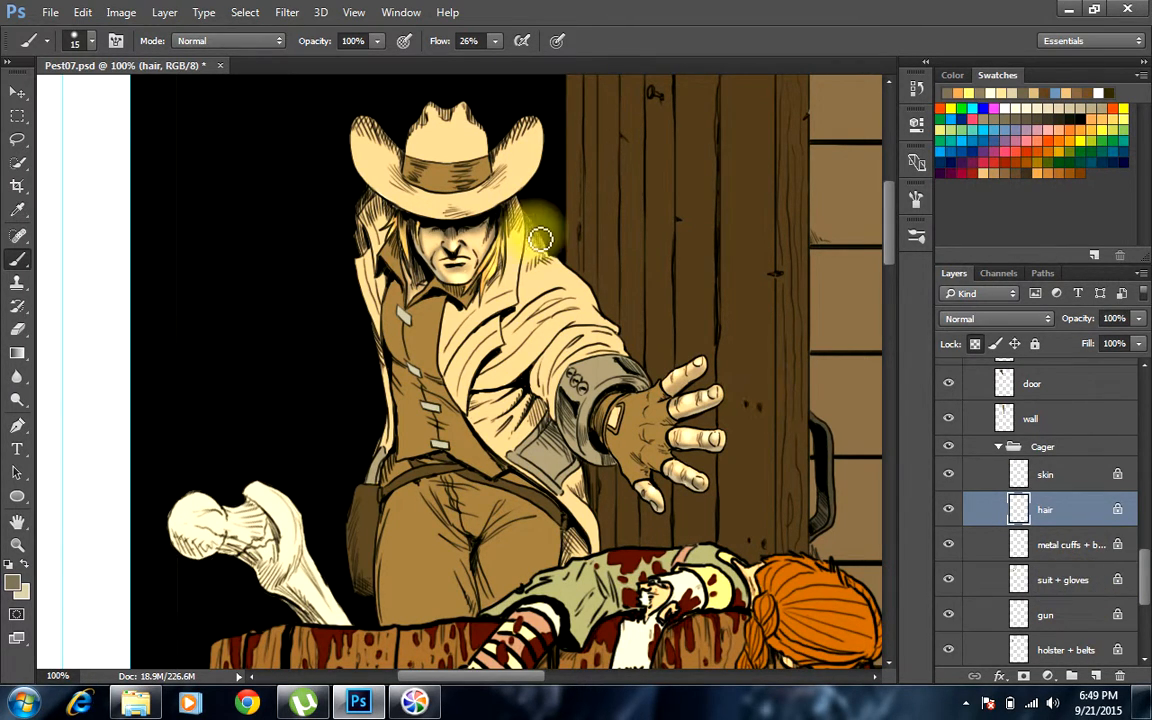
{"action": "key", "text": "v"}
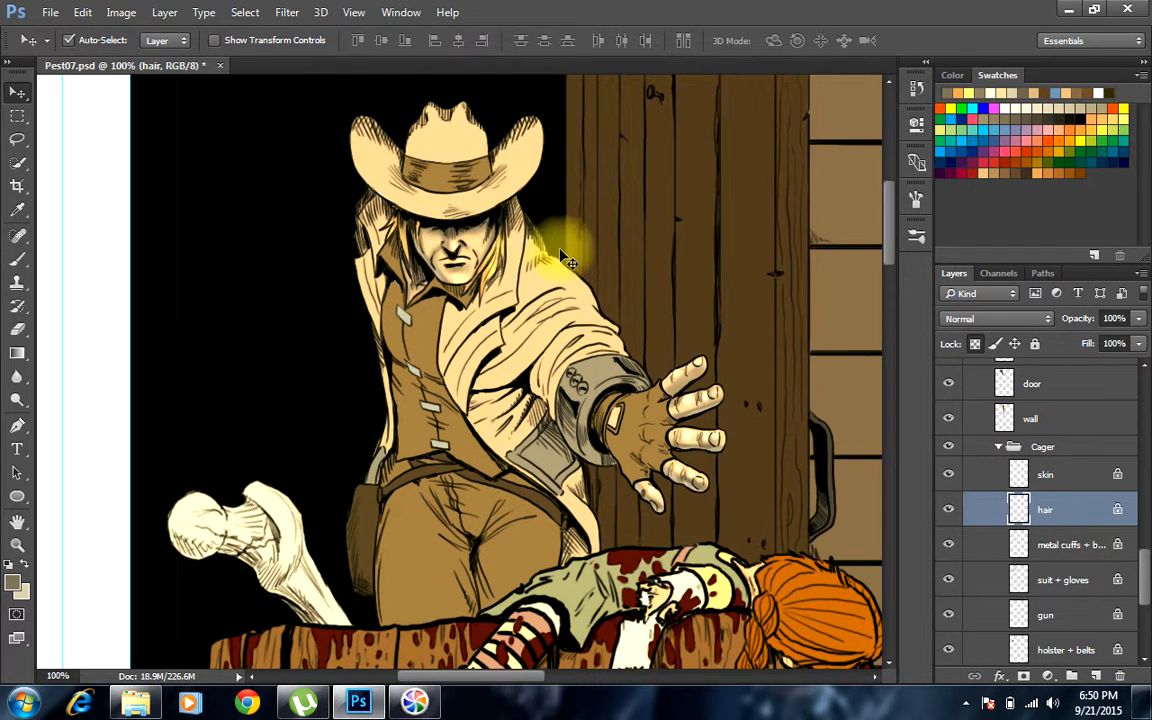
{"action": "left_click", "coordinate": [552, 256]}
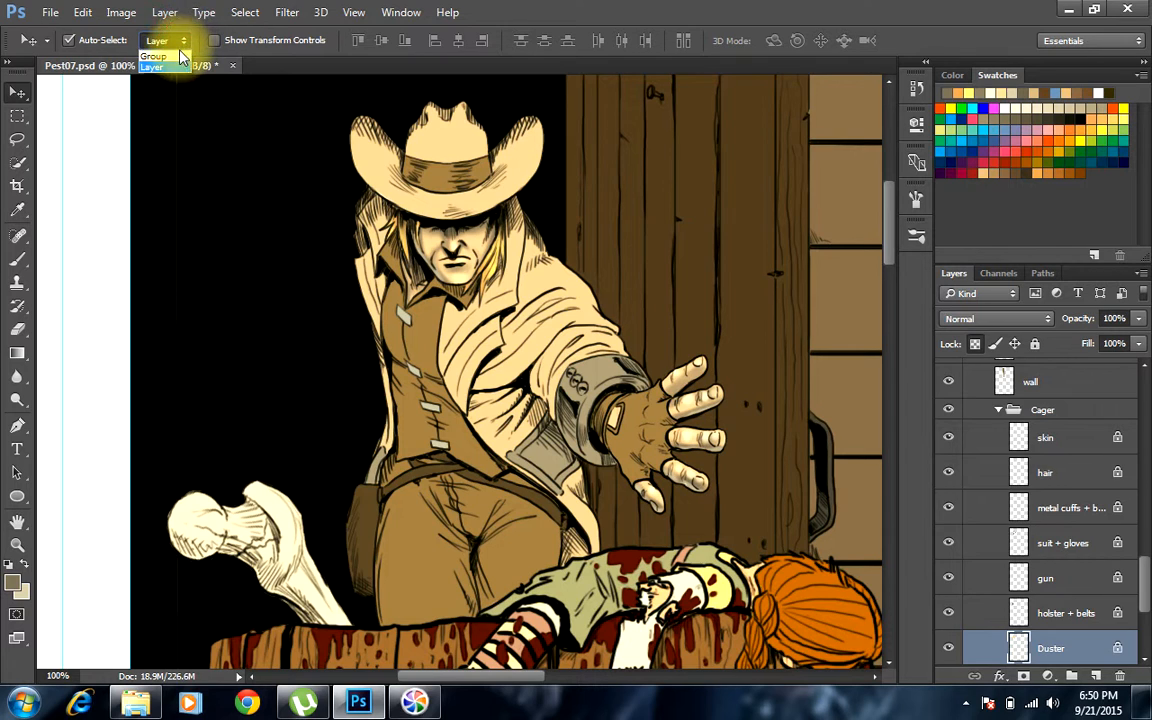
{"action": "left_click", "coordinate": [186, 57]}
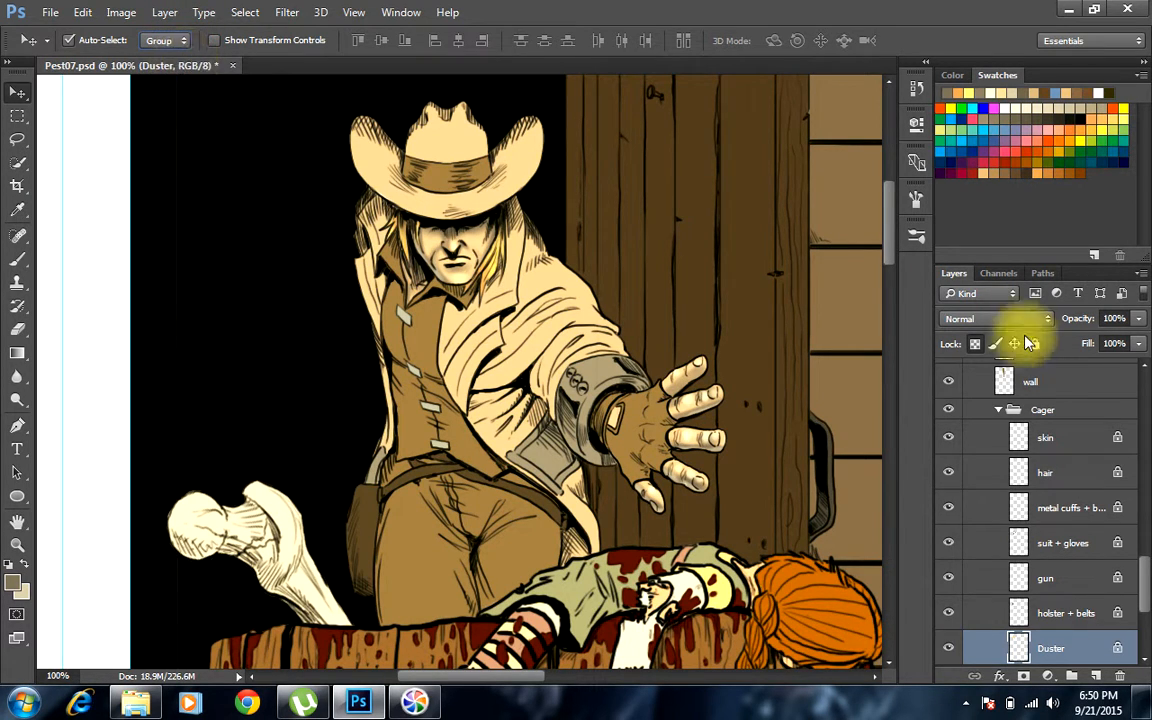
{"action": "left_click", "coordinate": [546, 280]}
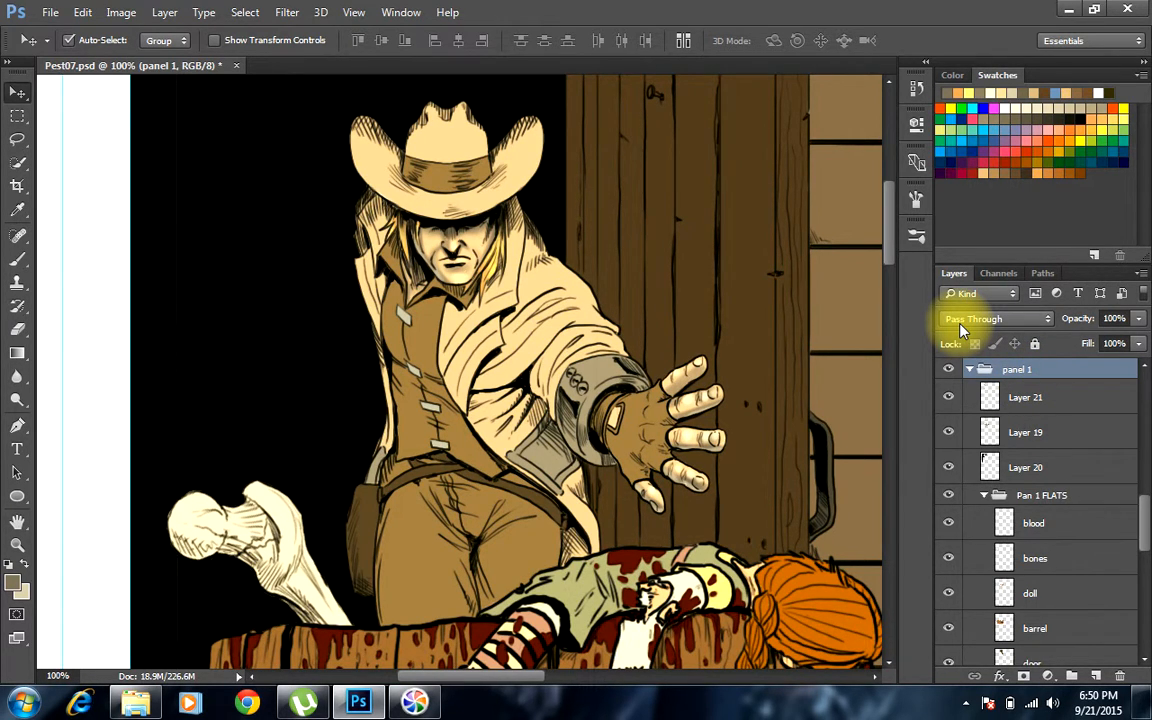
{"action": "left_click", "coordinate": [178, 40]}
{"action": "left_click", "coordinate": [184, 68]}
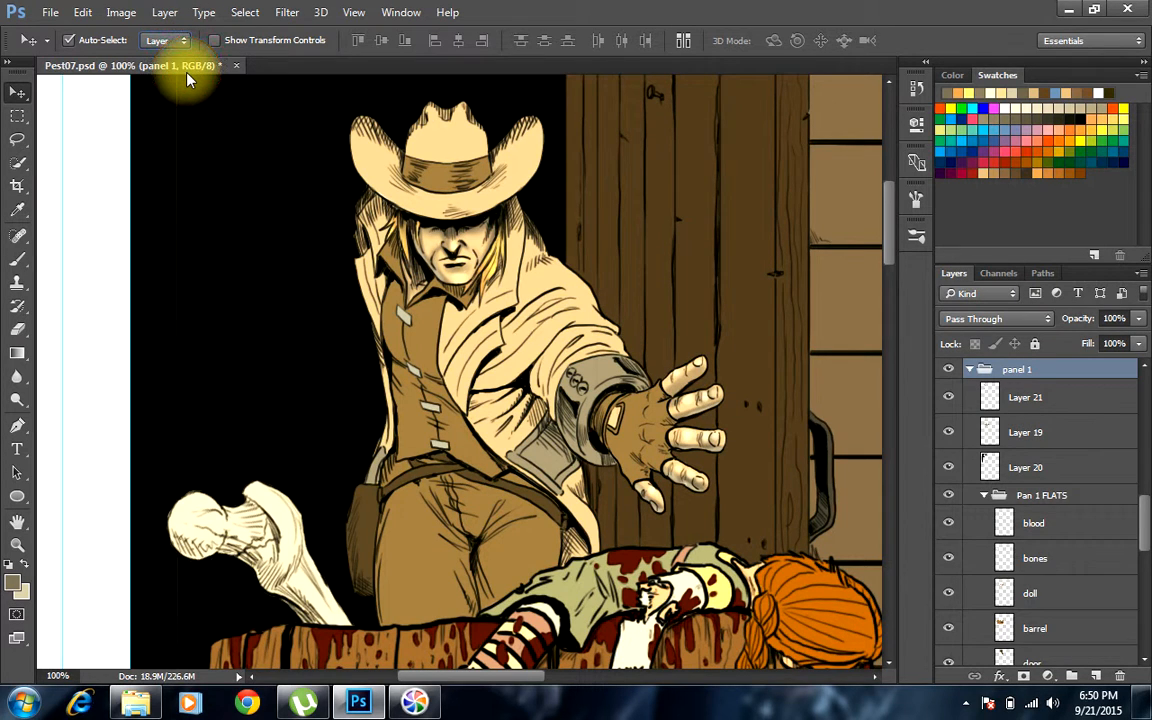
{"action": "left_click", "coordinate": [539, 284]}
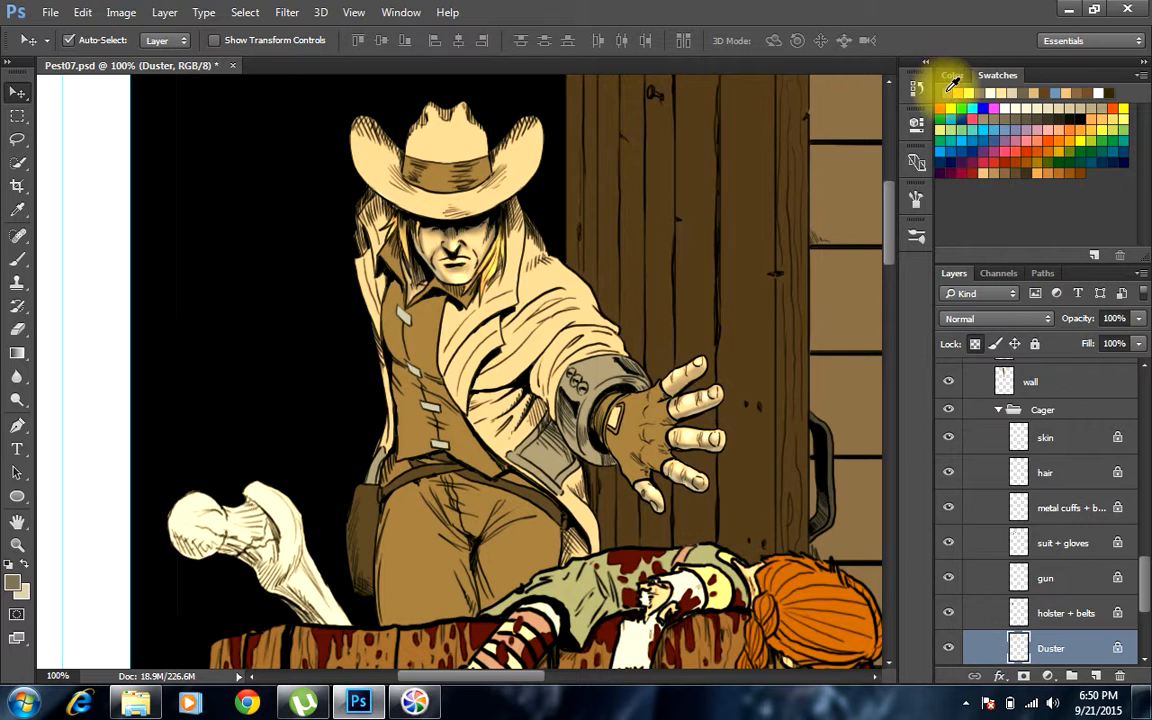
Paint grey-brown shadows over the coat's collar, shoulders, sleeve folds and lower edge with a size 30 brush
{"action": "key", "text": "b"}
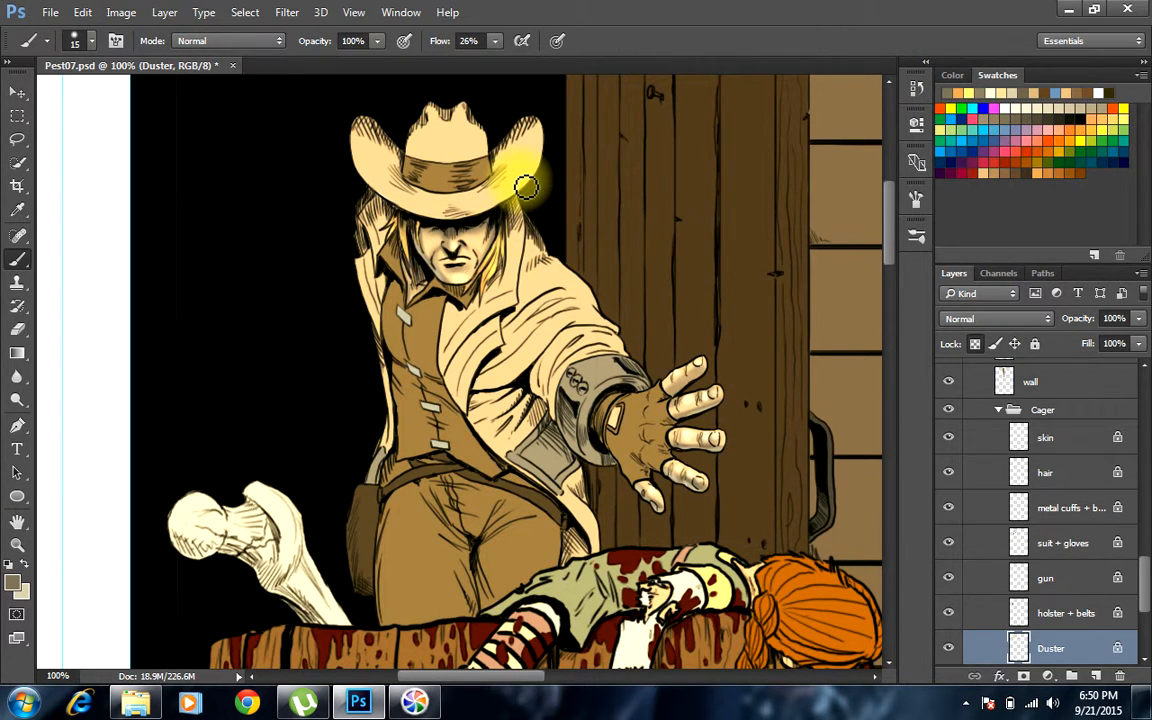
{"action": "mouse_move", "coordinate": [520, 180]}
{"action": "left_mouse_down"}
{"action": "mouse_move", "coordinate": [499, 217]}
{"action": "mouse_move", "coordinate": [520, 214]}
{"action": "mouse_move", "coordinate": [511, 217]}
{"action": "mouse_move", "coordinate": [510, 190]}
{"action": "mouse_move", "coordinate": [521, 255]}
{"action": "mouse_move", "coordinate": [507, 208]}
{"action": "mouse_move", "coordinate": [501, 318]}
{"action": "mouse_move", "coordinate": [511, 196]}
{"action": "mouse_move", "coordinate": [494, 293]}
{"action": "mouse_move", "coordinate": [502, 236]}
{"action": "mouse_move", "coordinate": [533, 210]}
{"action": "mouse_move", "coordinate": [525, 196]}
{"action": "mouse_move", "coordinate": [511, 300]}
{"action": "mouse_move", "coordinate": [529, 285]}
{"action": "mouse_move", "coordinate": [527, 193]}
{"action": "mouse_move", "coordinate": [517, 290]}
{"action": "mouse_move", "coordinate": [558, 269]}
{"action": "mouse_move", "coordinate": [532, 258]}
{"action": "mouse_move", "coordinate": [540, 246]}
{"action": "mouse_move", "coordinate": [606, 303]}
{"action": "mouse_move", "coordinate": [466, 136]}
{"action": "mouse_move", "coordinate": [357, 213]}
{"action": "mouse_move", "coordinate": [376, 197]}
{"action": "mouse_move", "coordinate": [378, 231]}
{"action": "mouse_move", "coordinate": [389, 212]}
{"action": "mouse_move", "coordinate": [400, 268]}
{"action": "mouse_move", "coordinate": [383, 197]}
{"action": "mouse_move", "coordinate": [385, 236]}
{"action": "mouse_move", "coordinate": [362, 245]}
{"action": "mouse_move", "coordinate": [373, 220]}
{"action": "mouse_move", "coordinate": [354, 247]}
{"action": "mouse_move", "coordinate": [360, 187]}
{"action": "mouse_move", "coordinate": [381, 233]}
{"action": "mouse_move", "coordinate": [384, 320]}
{"action": "mouse_move", "coordinate": [388, 202]}
{"action": "mouse_move", "coordinate": [406, 278]}
{"action": "mouse_move", "coordinate": [382, 226]}
{"action": "mouse_move", "coordinate": [429, 357]}
{"action": "left_mouse_up"}
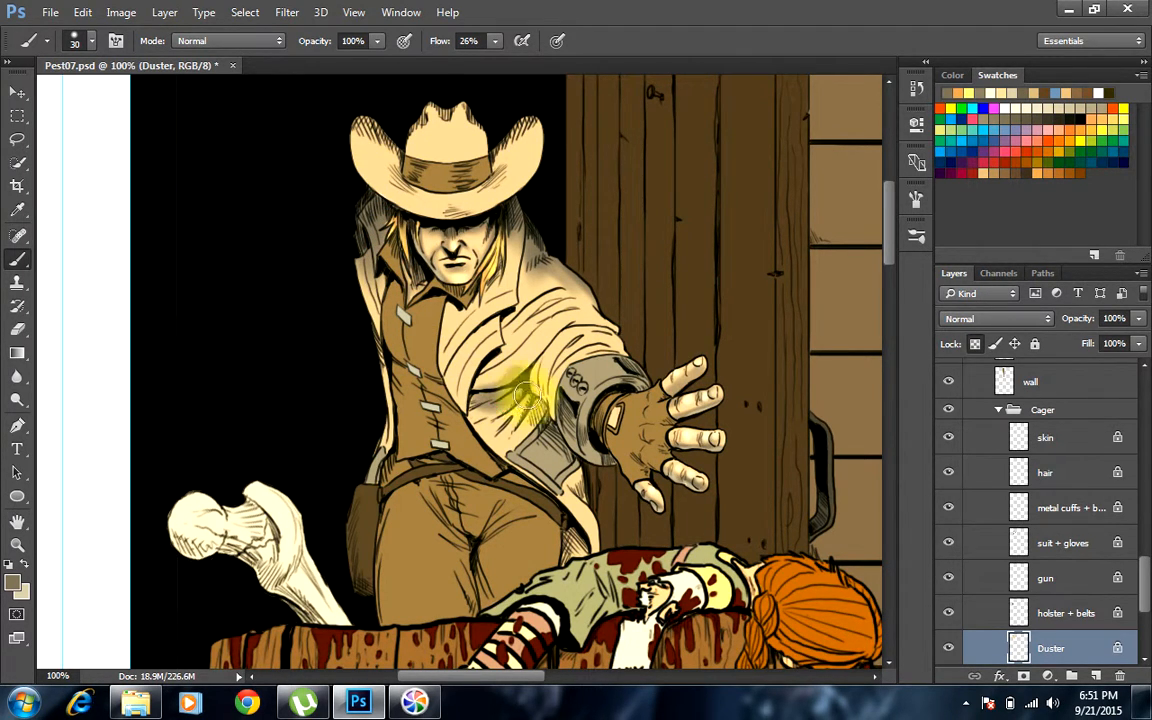
{"action": "mouse_move", "coordinate": [530, 392]}
{"action": "left_mouse_down"}
{"action": "mouse_move", "coordinate": [525, 426]}
{"action": "mouse_move", "coordinate": [505, 411]}
{"action": "mouse_move", "coordinate": [593, 336]}
{"action": "mouse_move", "coordinate": [621, 359]}
{"action": "mouse_move", "coordinate": [548, 350]}
{"action": "mouse_move", "coordinate": [557, 409]}
{"action": "mouse_move", "coordinate": [555, 372]}
{"action": "mouse_move", "coordinate": [593, 330]}
{"action": "mouse_move", "coordinate": [473, 389]}
{"action": "mouse_move", "coordinate": [501, 348]}
{"action": "left_mouse_up"}
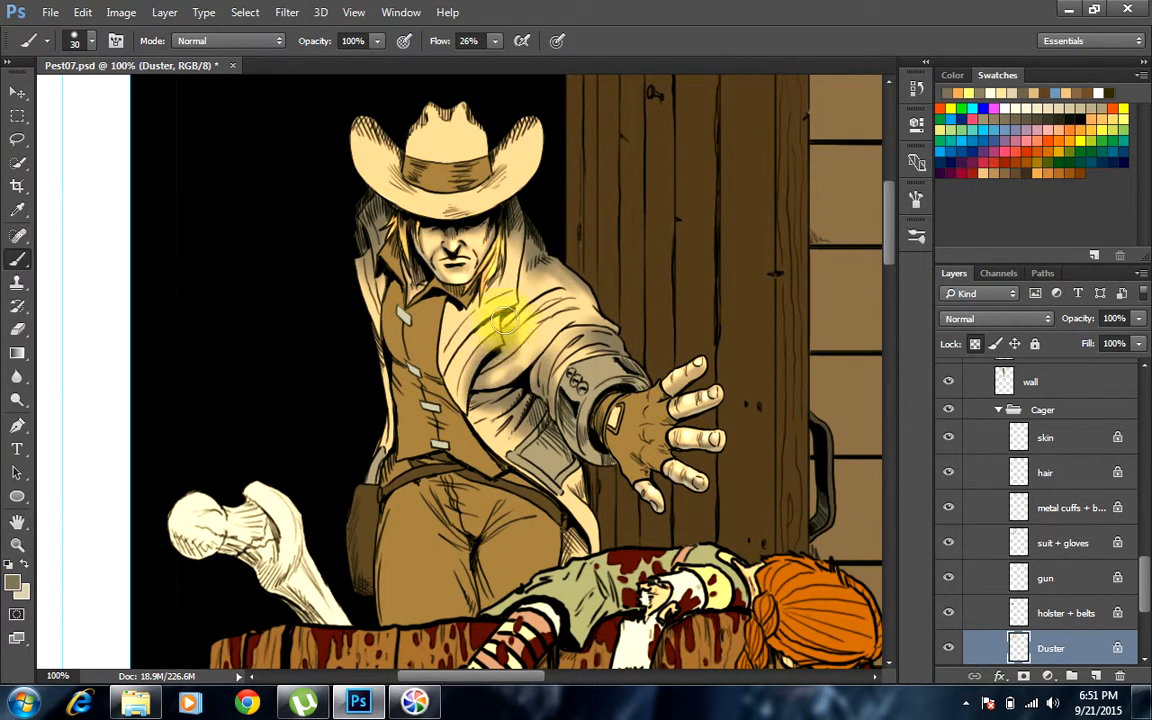
{"action": "mouse_move", "coordinate": [522, 226]}
{"action": "left_mouse_down"}
{"action": "mouse_move", "coordinate": [520, 298]}
{"action": "mouse_move", "coordinate": [474, 366]}
{"action": "left_mouse_up"}
{"action": "mouse_move", "coordinate": [589, 508]}
{"action": "left_mouse_down"}
{"action": "mouse_move", "coordinate": [592, 518]}
{"action": "mouse_move", "coordinate": [386, 321]}
{"action": "mouse_move", "coordinate": [421, 192]}
{"action": "left_mouse_up"}
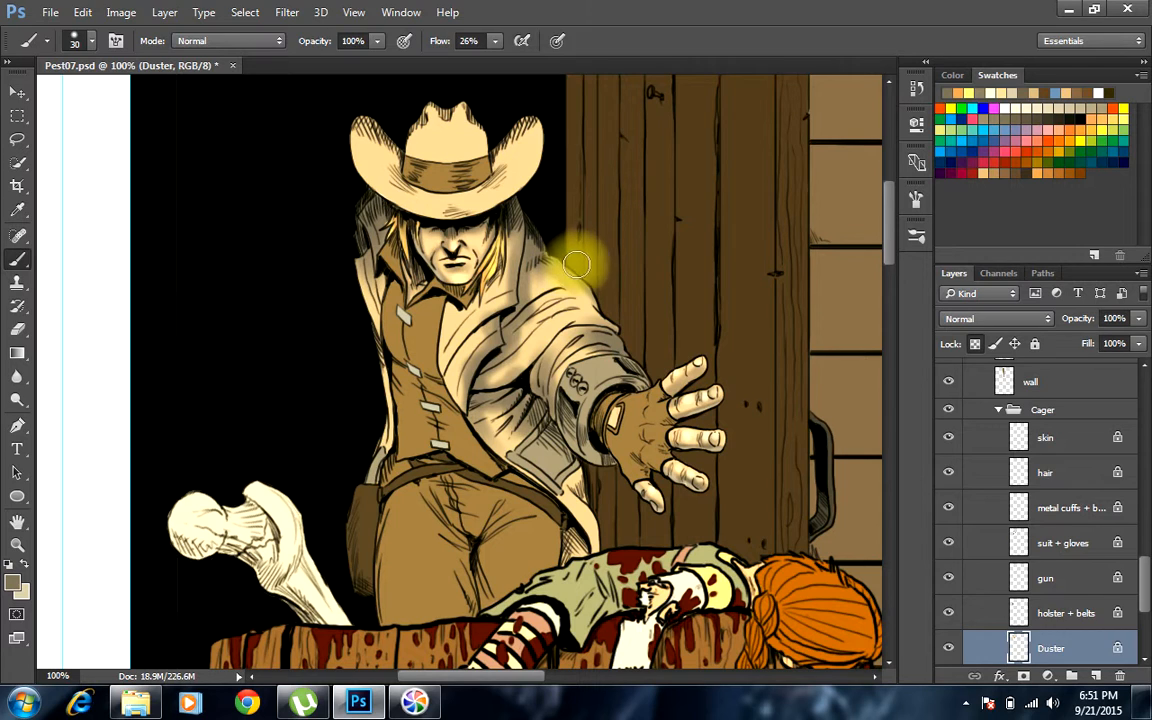
Sample the coat's light tan and fill the Duster layer's painted area with it to remove the shading
{"action": "key", "text": "v"}
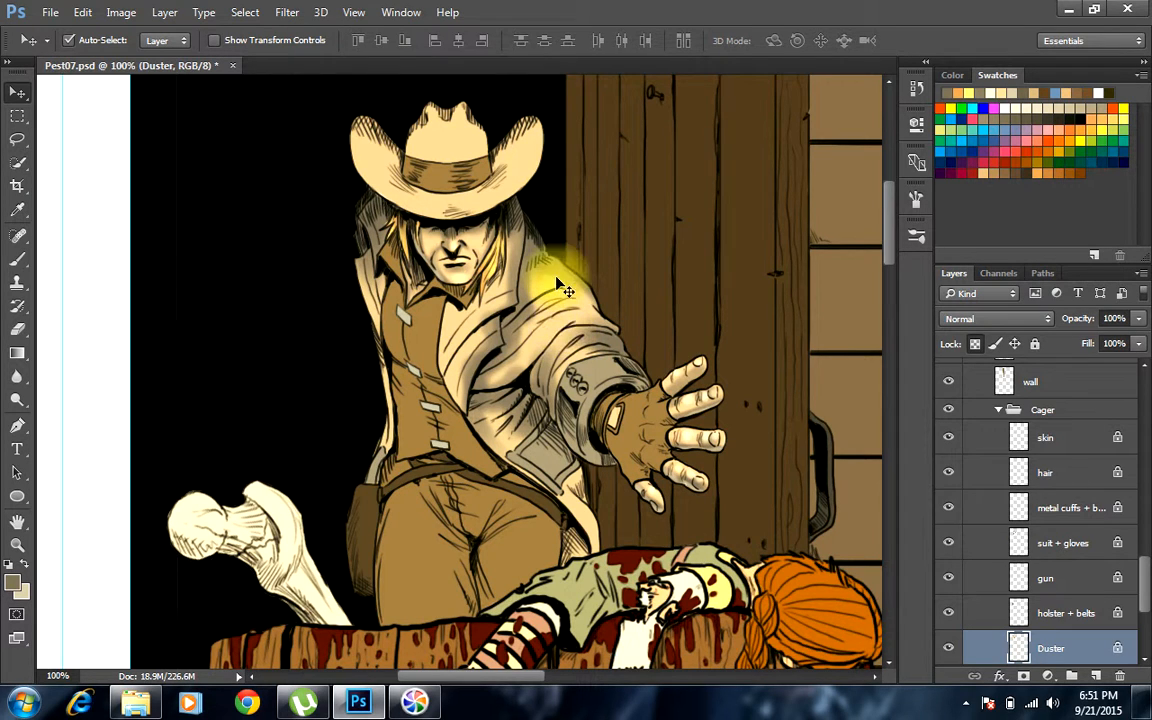
{"action": "key", "text": "b"}
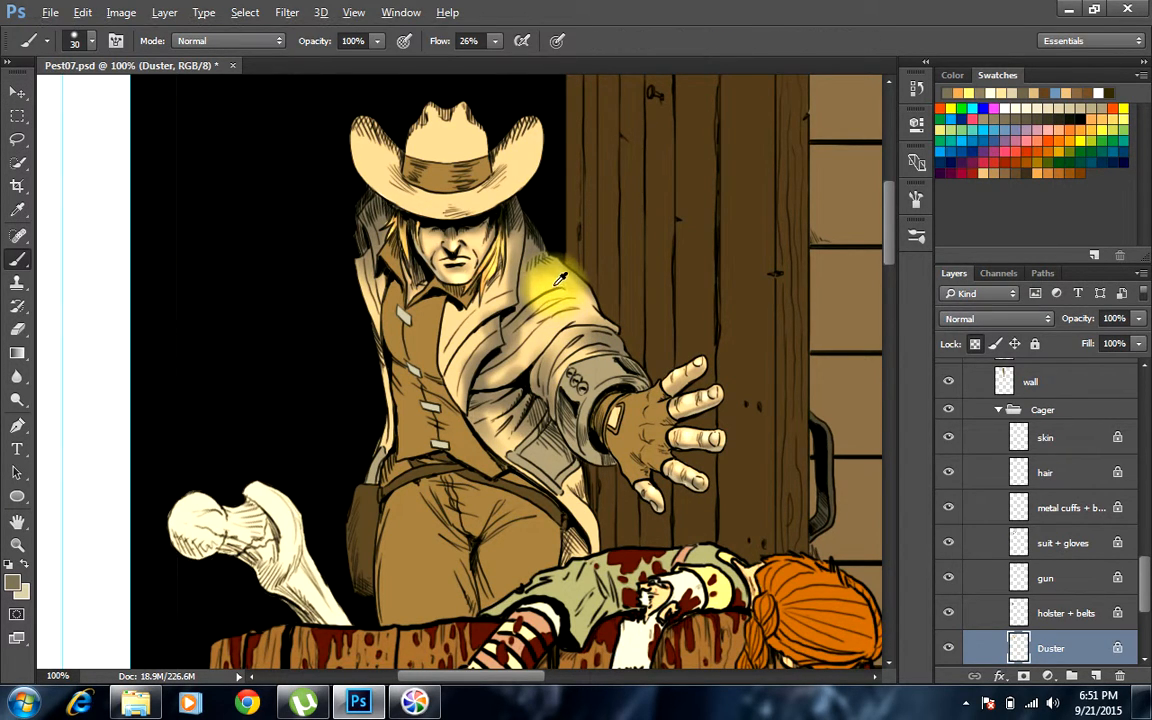
{"action": "left_click", "coordinate": [548, 288], "text": "alt"}
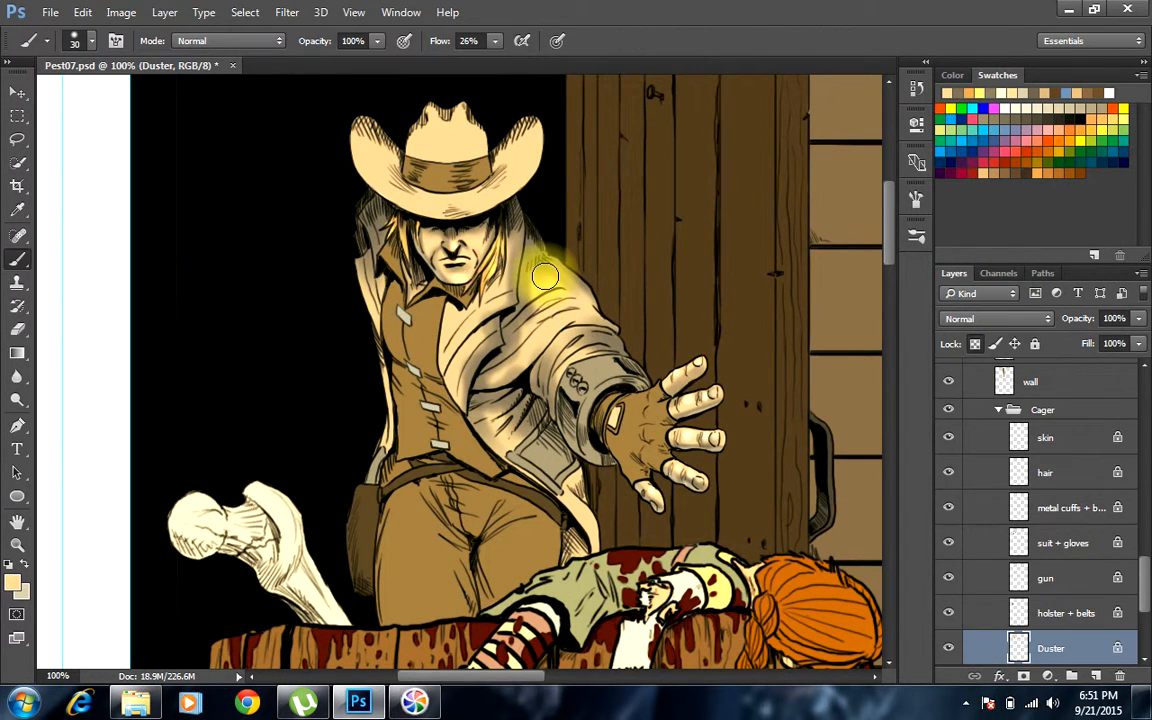
{"action": "key", "text": "alt+BackSpace"}
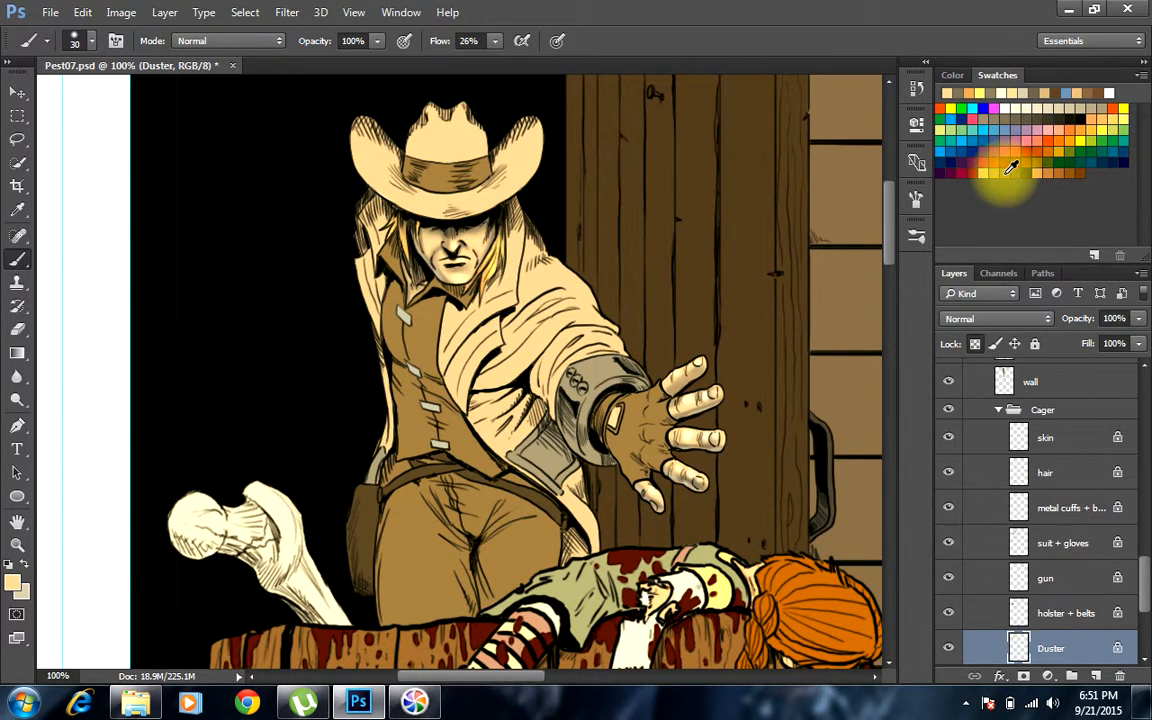
Paint warm brown shadows on the coat's collar, shoulders, lapels and sleeve folds with the size 30 brush in Normal mode
{"action": "left_click", "coordinate": [508, 206]}
{"action": "mouse_move", "coordinate": [508, 206]}
{"action": "left_mouse_down"}
{"action": "mouse_move", "coordinate": [511, 276]}
{"action": "mouse_move", "coordinate": [522, 195]}
{"action": "mouse_move", "coordinate": [522, 230]}
{"action": "mouse_move", "coordinate": [543, 250]}
{"action": "mouse_move", "coordinate": [534, 234]}
{"action": "mouse_move", "coordinate": [520, 284]}
{"action": "mouse_move", "coordinate": [532, 210]}
{"action": "mouse_move", "coordinate": [505, 343]}
{"action": "mouse_move", "coordinate": [482, 368]}
{"action": "mouse_move", "coordinate": [480, 425]}
{"action": "mouse_move", "coordinate": [477, 370]}
{"action": "left_mouse_up"}
{"action": "mouse_move", "coordinate": [378, 208]}
{"action": "left_mouse_down"}
{"action": "mouse_move", "coordinate": [381, 330]}
{"action": "mouse_move", "coordinate": [383, 176]}
{"action": "mouse_move", "coordinate": [423, 318]}
{"action": "mouse_move", "coordinate": [383, 178]}
{"action": "mouse_move", "coordinate": [387, 280]}
{"action": "mouse_move", "coordinate": [375, 187]}
{"action": "mouse_move", "coordinate": [367, 222]}
{"action": "mouse_move", "coordinate": [378, 390]}
{"action": "mouse_move", "coordinate": [394, 396]}
{"action": "mouse_move", "coordinate": [366, 311]}
{"action": "mouse_move", "coordinate": [419, 404]}
{"action": "mouse_move", "coordinate": [366, 332]}
{"action": "mouse_move", "coordinate": [422, 450]}
{"action": "mouse_move", "coordinate": [390, 407]}
{"action": "mouse_move", "coordinate": [427, 544]}
{"action": "mouse_move", "coordinate": [538, 266]}
{"action": "mouse_move", "coordinate": [564, 266]}
{"action": "mouse_move", "coordinate": [537, 248]}
{"action": "mouse_move", "coordinate": [604, 324]}
{"action": "mouse_move", "coordinate": [597, 283]}
{"action": "left_mouse_up"}
{"action": "mouse_move", "coordinate": [470, 388]}
{"action": "left_mouse_down"}
{"action": "mouse_move", "coordinate": [561, 478]}
{"action": "mouse_move", "coordinate": [557, 465]}
{"action": "left_mouse_up"}
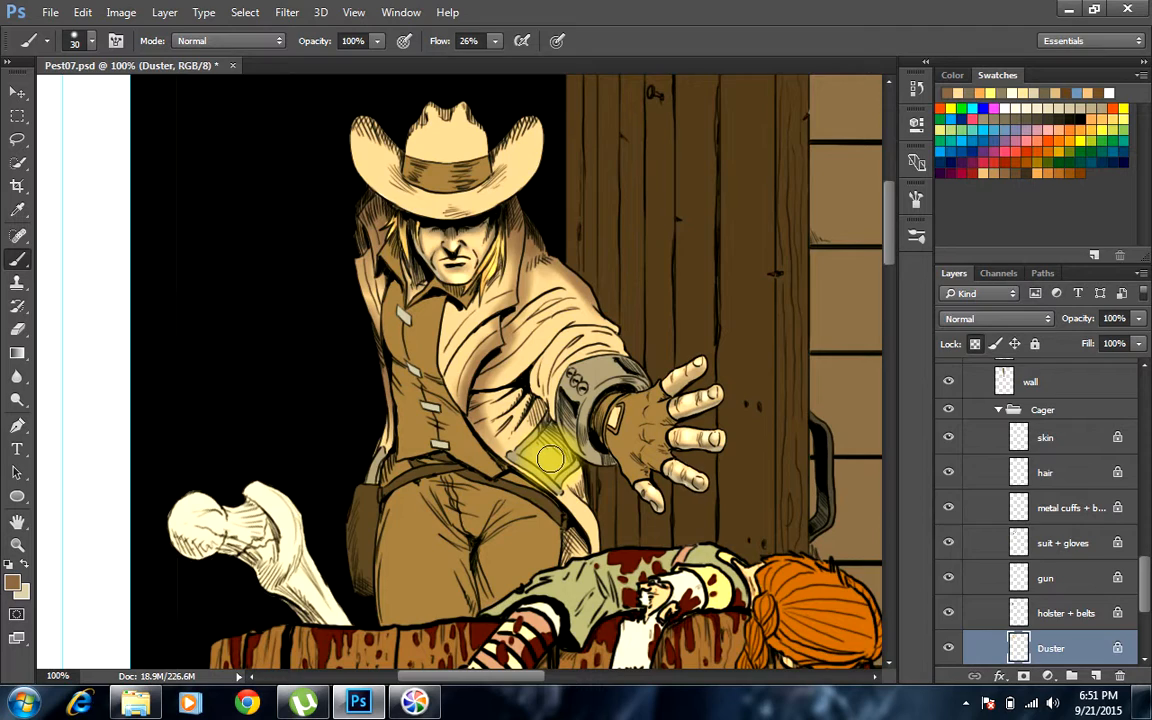
{"action": "scroll", "coordinate": [550, 458], "scroll_direction": "down", "scroll_amount": 3}
{"action": "scroll", "coordinate": [561, 470], "scroll_direction": "down", "scroll_amount": 1}
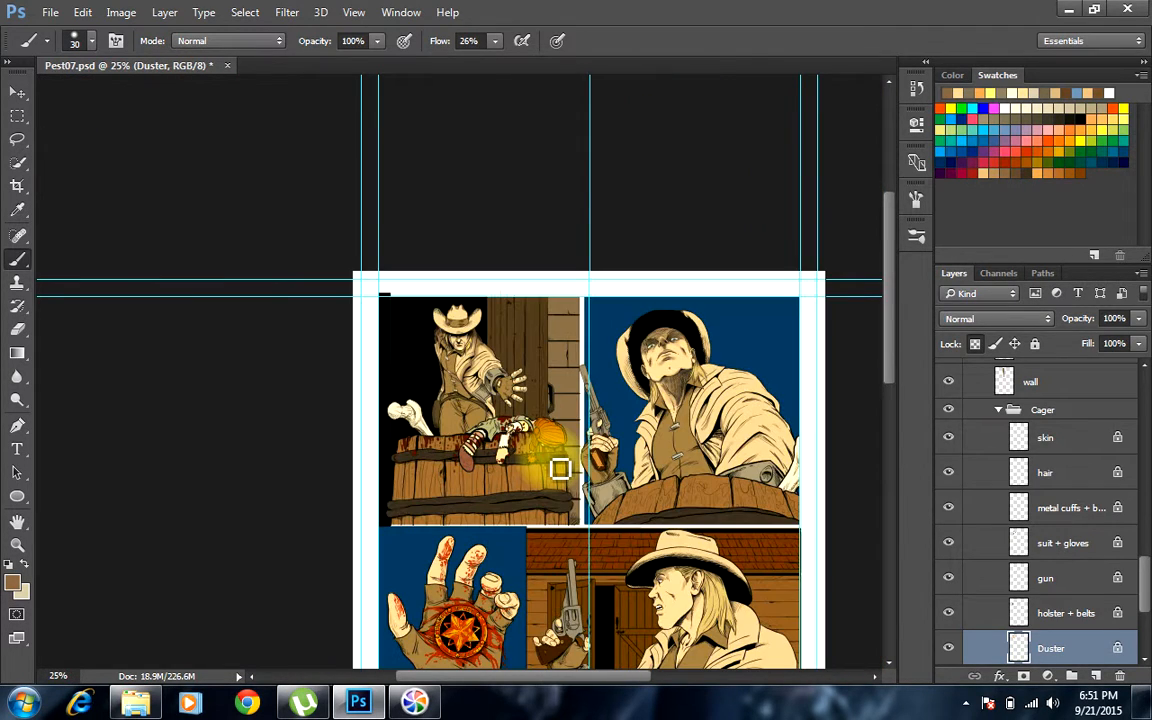
{"action": "mouse_move", "coordinate": [642, 455]}
{"action": "left_mouse_down"}
{"action": "mouse_move", "coordinate": [590, 334]}
{"action": "mouse_move", "coordinate": [560, 339]}
{"action": "left_mouse_up"}
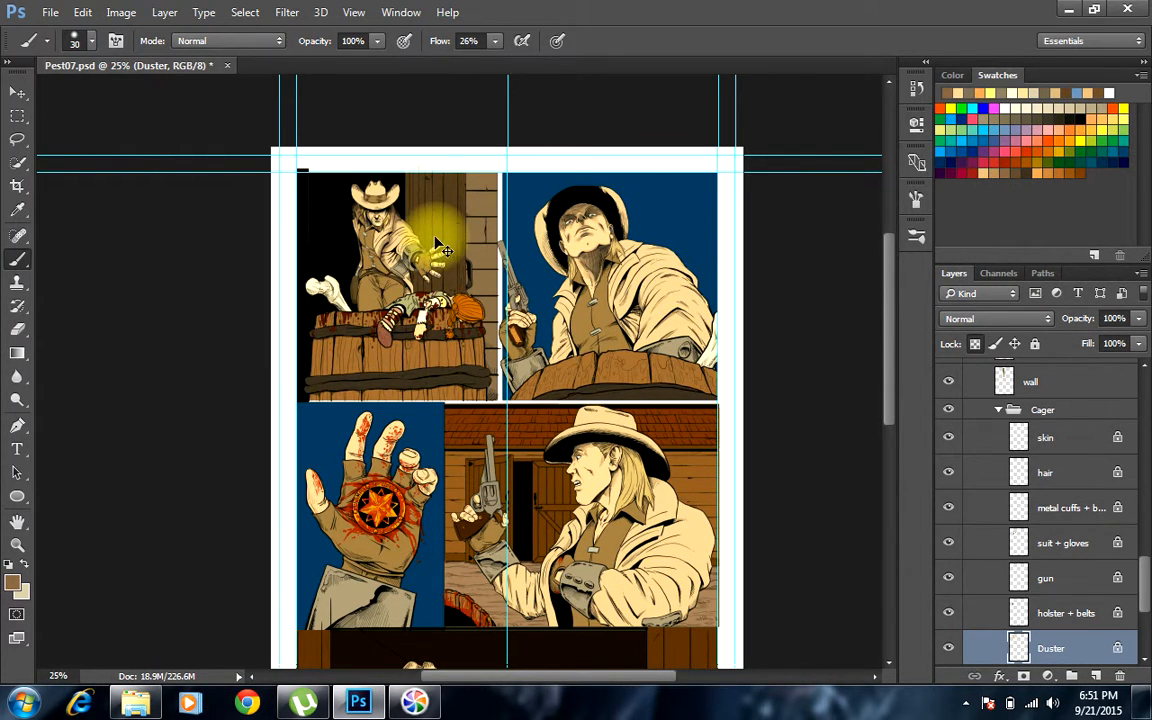
{"action": "scroll", "coordinate": [437, 245], "scroll_direction": "up", "scroll_amount": 3}
{"action": "scroll", "coordinate": [439, 243], "scroll_direction": "up", "scroll_amount": 1}
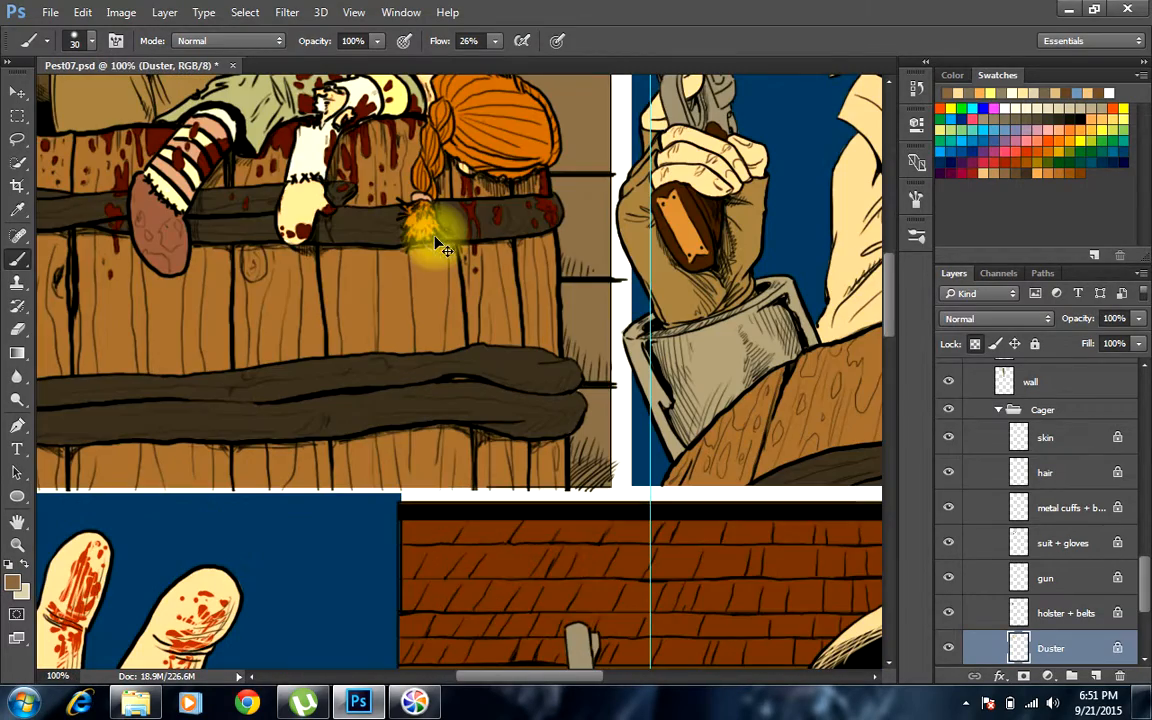
Paint more warm brown shadows over the coat's lower edge, front opening, collar and sleeve with the size 30 brush
{"action": "left_click_drag", "start_coordinate": [308, 208], "coordinate": [447, 550]}
{"action": "left_click_drag", "start_coordinate": [431, 297], "coordinate": [515, 552]}
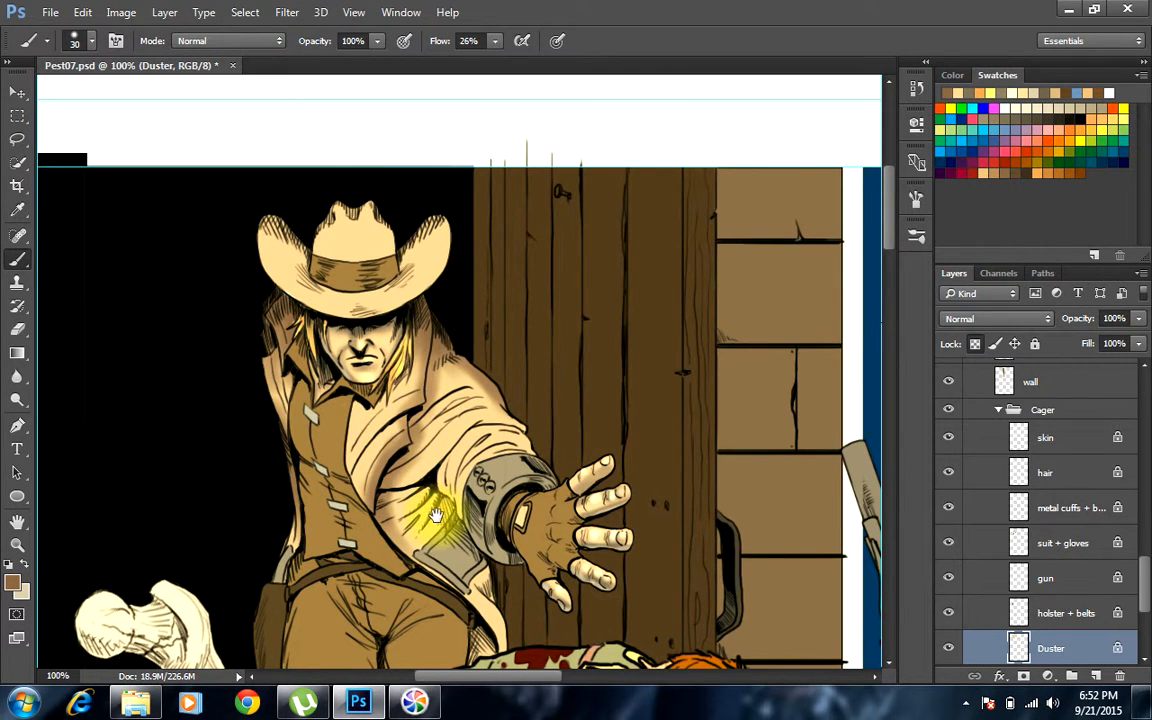
{"action": "left_click_drag", "start_coordinate": [440, 506], "coordinate": [391, 295]}
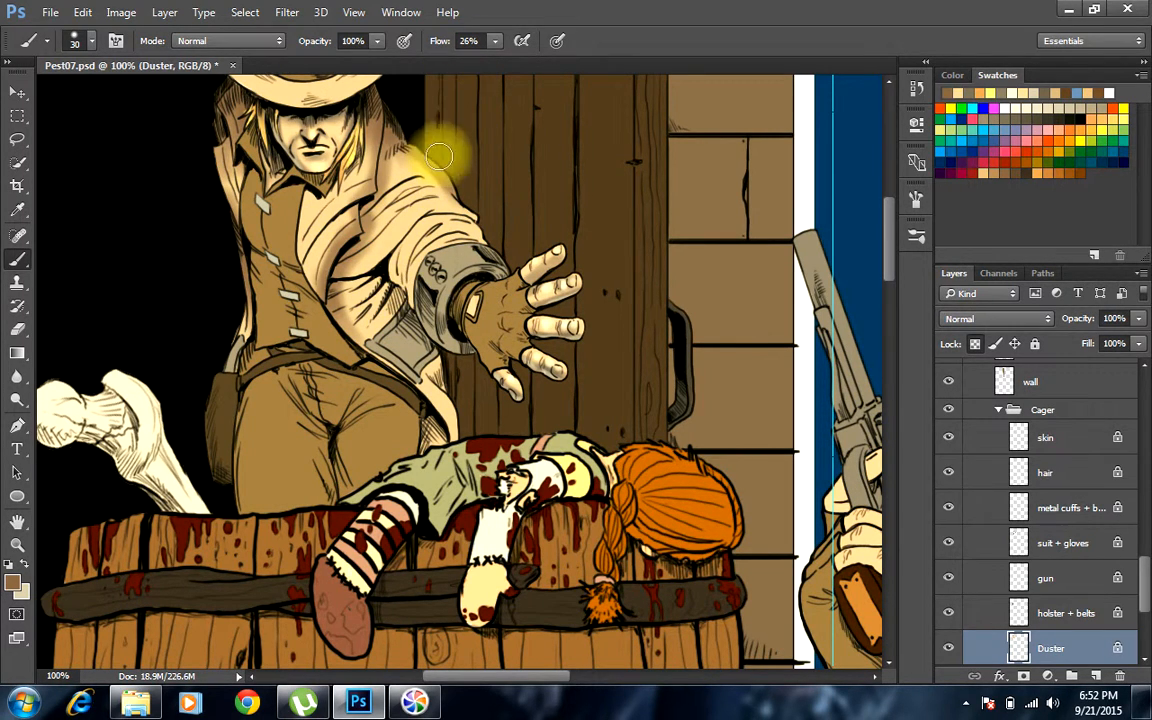
{"action": "mouse_move", "coordinate": [357, 353]}
{"action": "left_mouse_down"}
{"action": "mouse_move", "coordinate": [332, 162]}
{"action": "mouse_move", "coordinate": [344, 338]}
{"action": "mouse_move", "coordinate": [299, 217]}
{"action": "mouse_move", "coordinate": [334, 291]}
{"action": "left_mouse_up"}
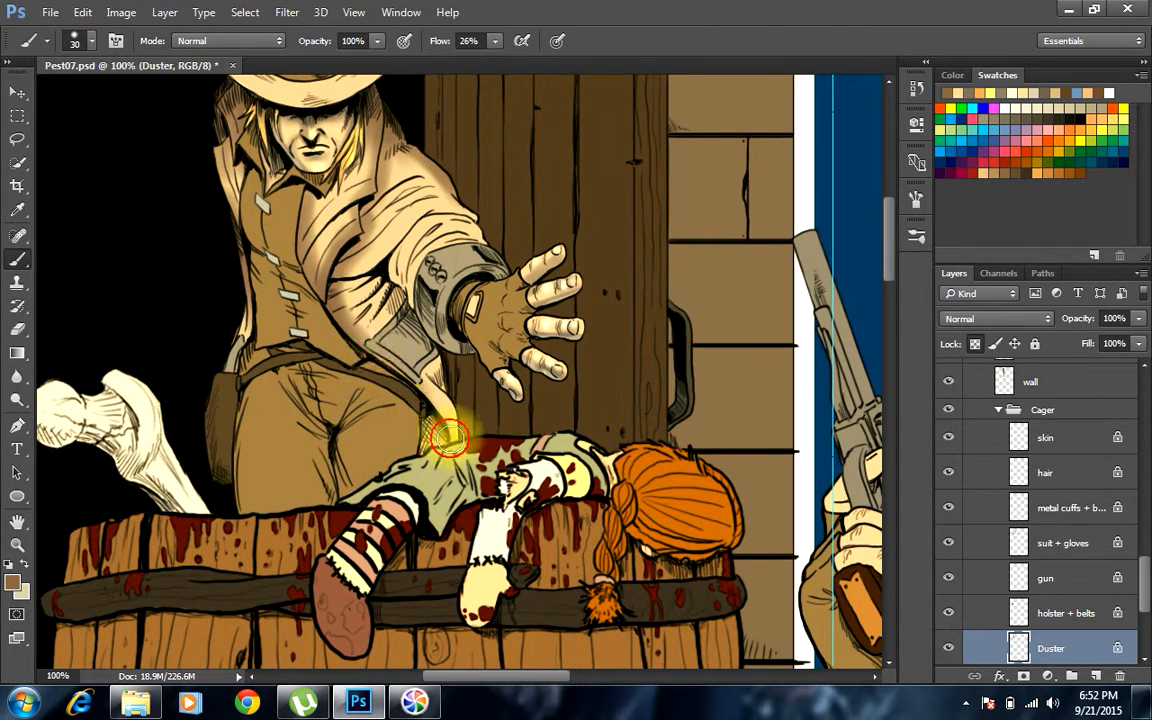
{"action": "left_click_drag", "start_coordinate": [446, 432], "coordinate": [298, 263]}
{"action": "left_click_drag", "start_coordinate": [240, 232], "coordinate": [237, 140]}
{"action": "mouse_move", "coordinate": [237, 203]}
{"action": "left_mouse_down"}
{"action": "mouse_move", "coordinate": [190, 314]}
{"action": "mouse_move", "coordinate": [389, 272]}
{"action": "mouse_move", "coordinate": [404, 297]}
{"action": "mouse_move", "coordinate": [372, 276]}
{"action": "mouse_move", "coordinate": [395, 261]}
{"action": "mouse_move", "coordinate": [393, 244]}
{"action": "mouse_move", "coordinate": [346, 274]}
{"action": "mouse_move", "coordinate": [407, 231]}
{"action": "mouse_move", "coordinate": [342, 273]}
{"action": "mouse_move", "coordinate": [433, 210]}
{"action": "mouse_move", "coordinate": [384, 267]}
{"action": "mouse_move", "coordinate": [448, 226]}
{"action": "mouse_move", "coordinate": [410, 228]}
{"action": "mouse_move", "coordinate": [337, 289]}
{"action": "mouse_move", "coordinate": [384, 375]}
{"action": "mouse_move", "coordinate": [425, 388]}
{"action": "mouse_move", "coordinate": [363, 326]}
{"action": "mouse_move", "coordinate": [435, 407]}
{"action": "mouse_move", "coordinate": [447, 432]}
{"action": "mouse_move", "coordinate": [424, 423]}
{"action": "mouse_move", "coordinate": [428, 447]}
{"action": "mouse_move", "coordinate": [424, 415]}
{"action": "mouse_move", "coordinate": [236, 386]}
{"action": "mouse_move", "coordinate": [260, 343]}
{"action": "mouse_move", "coordinate": [428, 352]}
{"action": "mouse_move", "coordinate": [447, 437]}
{"action": "mouse_move", "coordinate": [409, 274]}
{"action": "mouse_move", "coordinate": [462, 413]}
{"action": "mouse_move", "coordinate": [380, 253]}
{"action": "mouse_move", "coordinate": [463, 395]}
{"action": "mouse_move", "coordinate": [353, 262]}
{"action": "mouse_move", "coordinate": [459, 428]}
{"action": "mouse_move", "coordinate": [374, 270]}
{"action": "mouse_move", "coordinate": [438, 352]}
{"action": "mouse_move", "coordinate": [362, 211]}
{"action": "mouse_move", "coordinate": [409, 290]}
{"action": "mouse_move", "coordinate": [371, 190]}
{"action": "mouse_move", "coordinate": [485, 234]}
{"action": "mouse_move", "coordinate": [457, 180]}
{"action": "mouse_move", "coordinate": [489, 246]}
{"action": "mouse_move", "coordinate": [422, 183]}
{"action": "mouse_move", "coordinate": [505, 244]}
{"action": "mouse_move", "coordinate": [386, 164]}
{"action": "mouse_move", "coordinate": [405, 133]}
{"action": "mouse_move", "coordinate": [424, 193]}
{"action": "left_mouse_up"}
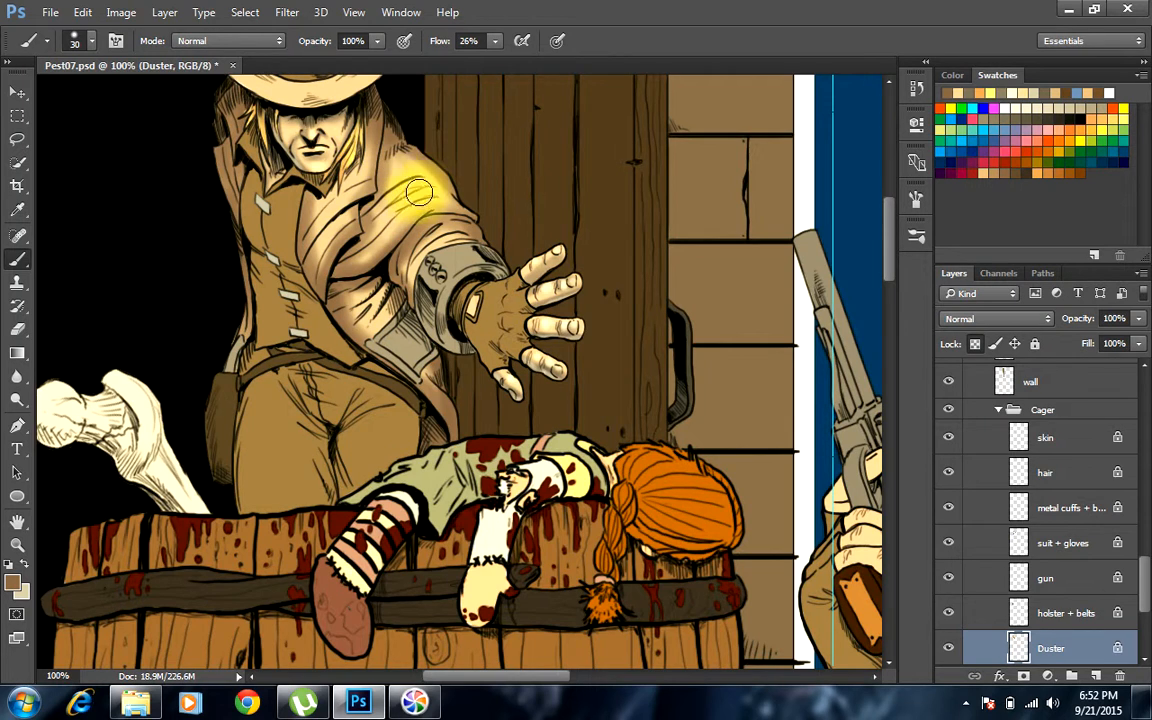
Paint light tan on the coat's shoulder with a size 25 brush and brown shading along the lapel folds with a size 8 brush
{"action": "mouse_move", "coordinate": [450, 146]}
{"action": "left_mouse_down"}
{"action": "mouse_move", "coordinate": [493, 251]}
{"action": "mouse_move", "coordinate": [535, 256]}
{"action": "mouse_move", "coordinate": [535, 243]}
{"action": "mouse_move", "coordinate": [474, 214]}
{"action": "mouse_move", "coordinate": [494, 261]}
{"action": "mouse_move", "coordinate": [488, 281]}
{"action": "mouse_move", "coordinate": [467, 272]}
{"action": "mouse_move", "coordinate": [419, 305]}
{"action": "mouse_move", "coordinate": [410, 293]}
{"action": "mouse_move", "coordinate": [453, 267]}
{"action": "mouse_move", "coordinate": [497, 268]}
{"action": "left_mouse_up"}
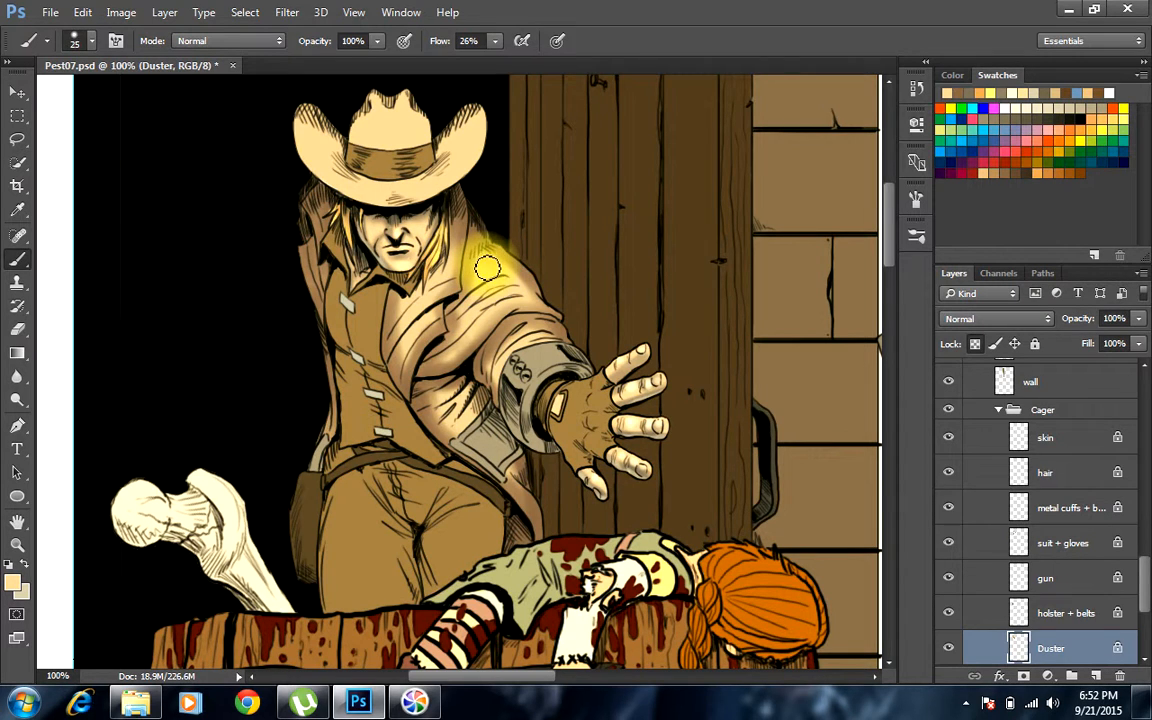
{"action": "mouse_move", "coordinate": [496, 264]}
{"action": "left_mouse_down"}
{"action": "mouse_move", "coordinate": [524, 275]}
{"action": "mouse_move", "coordinate": [504, 276]}
{"action": "mouse_move", "coordinate": [529, 296]}
{"action": "mouse_move", "coordinate": [497, 255]}
{"action": "mouse_move", "coordinate": [507, 261]}
{"action": "mouse_move", "coordinate": [461, 340]}
{"action": "mouse_move", "coordinate": [509, 314]}
{"action": "mouse_move", "coordinate": [497, 282]}
{"action": "mouse_move", "coordinate": [443, 289]}
{"action": "mouse_move", "coordinate": [453, 318]}
{"action": "mouse_move", "coordinate": [476, 268]}
{"action": "left_mouse_up"}
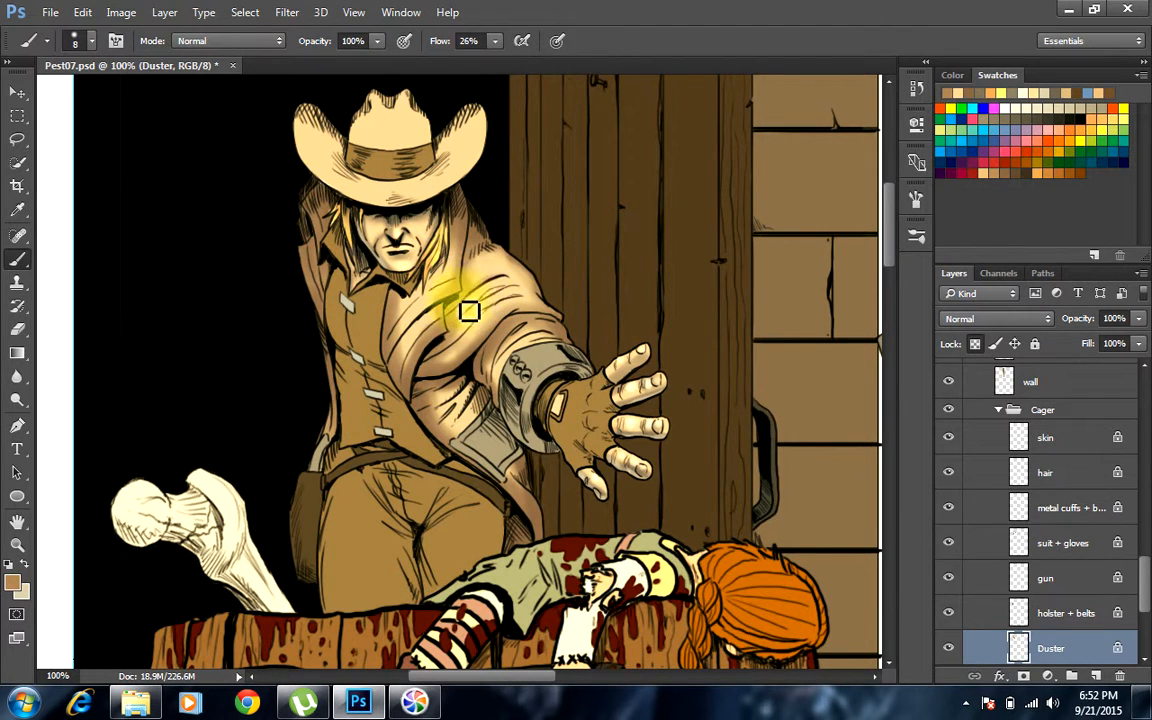
{"action": "mouse_move", "coordinate": [469, 311]}
{"action": "left_mouse_down"}
{"action": "mouse_move", "coordinate": [506, 284]}
{"action": "mouse_move", "coordinate": [508, 297]}
{"action": "mouse_move", "coordinate": [463, 335]}
{"action": "mouse_move", "coordinate": [522, 295]}
{"action": "mouse_move", "coordinate": [460, 328]}
{"action": "mouse_move", "coordinate": [506, 244]}
{"action": "mouse_move", "coordinate": [457, 328]}
{"action": "mouse_move", "coordinate": [460, 314]}
{"action": "mouse_move", "coordinate": [490, 351]}
{"action": "mouse_move", "coordinate": [484, 369]}
{"action": "mouse_move", "coordinate": [437, 367]}
{"action": "mouse_move", "coordinate": [511, 310]}
{"action": "mouse_move", "coordinate": [492, 324]}
{"action": "mouse_move", "coordinate": [528, 353]}
{"action": "mouse_move", "coordinate": [456, 393]}
{"action": "mouse_move", "coordinate": [470, 388]}
{"action": "mouse_move", "coordinate": [439, 418]}
{"action": "mouse_move", "coordinate": [483, 382]}
{"action": "mouse_move", "coordinate": [442, 418]}
{"action": "mouse_move", "coordinate": [482, 399]}
{"action": "mouse_move", "coordinate": [473, 421]}
{"action": "mouse_move", "coordinate": [496, 401]}
{"action": "mouse_move", "coordinate": [471, 453]}
{"action": "mouse_move", "coordinate": [493, 407]}
{"action": "mouse_move", "coordinate": [458, 448]}
{"action": "mouse_move", "coordinate": [503, 411]}
{"action": "mouse_move", "coordinate": [528, 463]}
{"action": "mouse_move", "coordinate": [516, 494]}
{"action": "mouse_move", "coordinate": [483, 439]}
{"action": "mouse_move", "coordinate": [443, 310]}
{"action": "mouse_move", "coordinate": [409, 366]}
{"action": "mouse_move", "coordinate": [453, 316]}
{"action": "mouse_move", "coordinate": [407, 368]}
{"action": "mouse_move", "coordinate": [457, 312]}
{"action": "mouse_move", "coordinate": [432, 326]}
{"action": "mouse_move", "coordinate": [404, 373]}
{"action": "mouse_move", "coordinate": [430, 331]}
{"action": "mouse_move", "coordinate": [418, 336]}
{"action": "mouse_move", "coordinate": [436, 282]}
{"action": "left_mouse_up"}
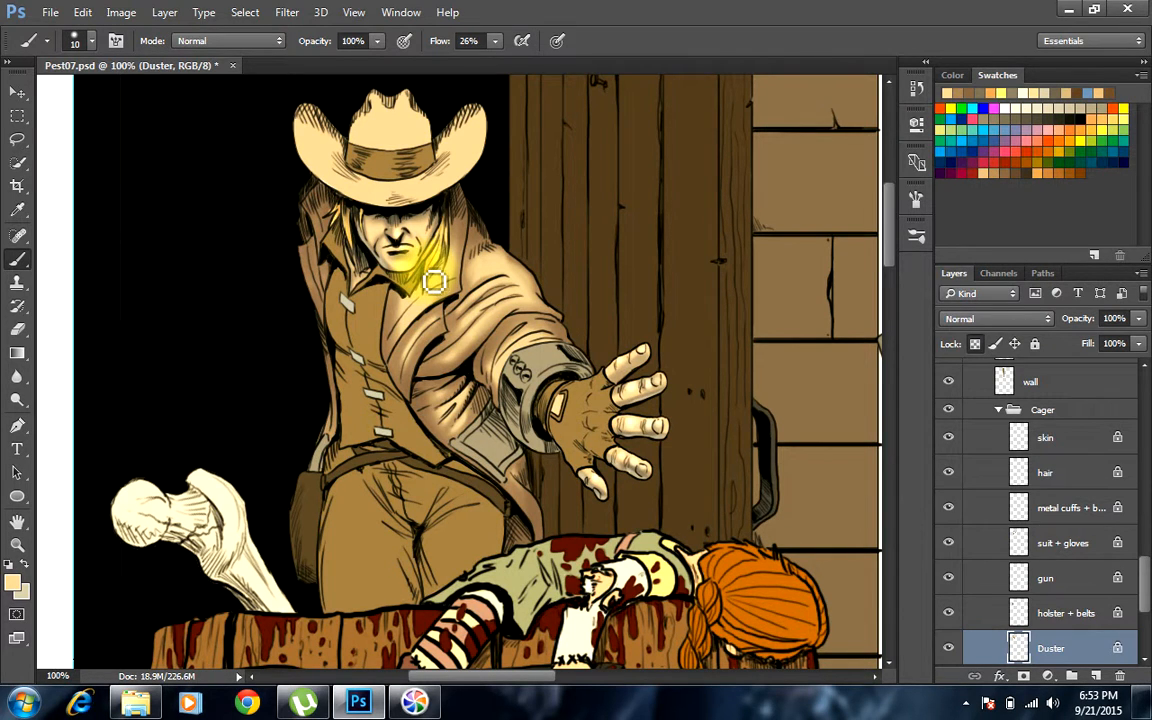
Paint light tan highlights along the coat's lapels, sleeve folds and lower flap with a size 10 brush
{"action": "mouse_move", "coordinate": [434, 281]}
{"action": "left_mouse_down"}
{"action": "mouse_move", "coordinate": [478, 322]}
{"action": "mouse_move", "coordinate": [410, 343]}
{"action": "mouse_move", "coordinate": [443, 338]}
{"action": "mouse_move", "coordinate": [420, 365]}
{"action": "mouse_move", "coordinate": [433, 352]}
{"action": "mouse_move", "coordinate": [418, 397]}
{"action": "left_mouse_up"}
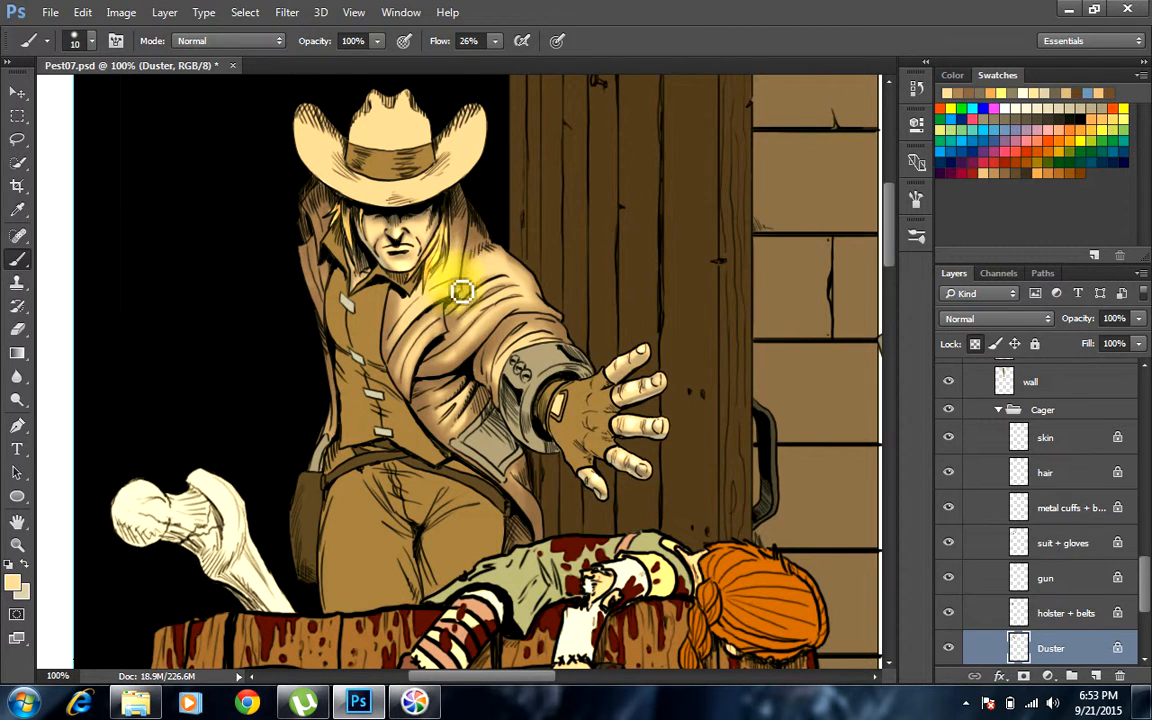
{"action": "mouse_move", "coordinate": [461, 290]}
{"action": "left_mouse_down"}
{"action": "mouse_move", "coordinate": [464, 259]}
{"action": "mouse_move", "coordinate": [472, 342]}
{"action": "left_mouse_up"}
{"action": "mouse_move", "coordinate": [451, 372]}
{"action": "left_mouse_down"}
{"action": "mouse_move", "coordinate": [475, 410]}
{"action": "mouse_move", "coordinate": [459, 389]}
{"action": "mouse_move", "coordinate": [468, 398]}
{"action": "mouse_move", "coordinate": [422, 412]}
{"action": "mouse_move", "coordinate": [453, 416]}
{"action": "mouse_move", "coordinate": [439, 418]}
{"action": "mouse_move", "coordinate": [455, 443]}
{"action": "mouse_move", "coordinate": [485, 422]}
{"action": "mouse_move", "coordinate": [460, 440]}
{"action": "left_mouse_up"}
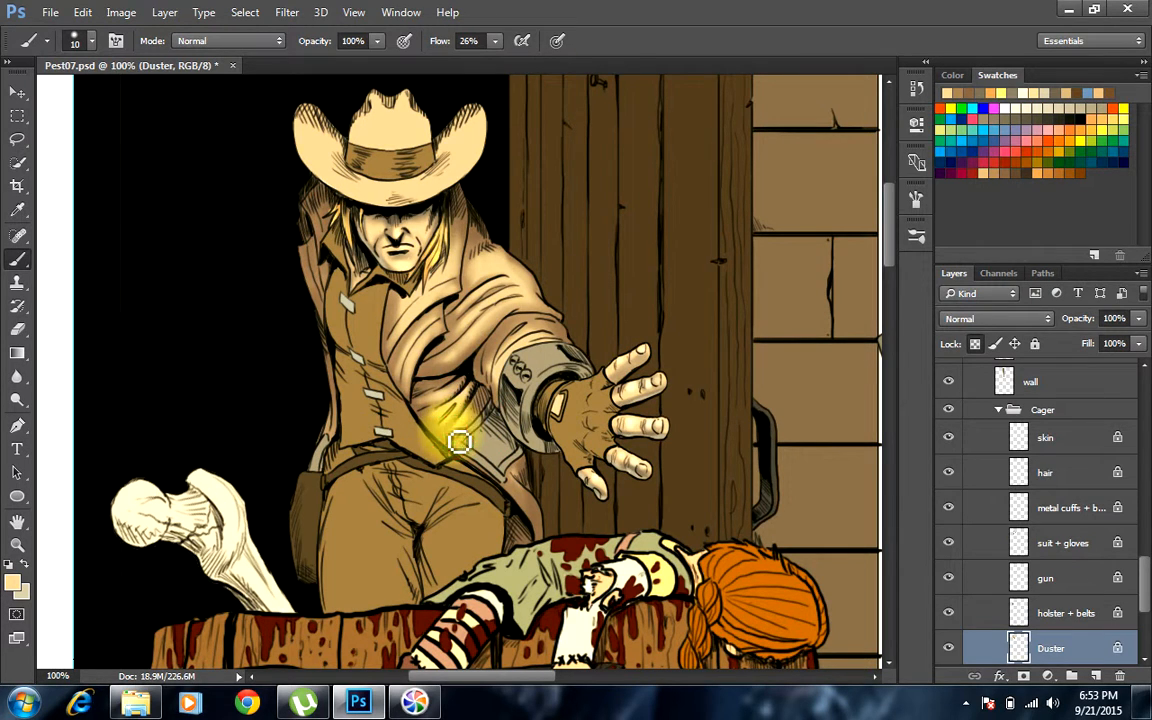
{"action": "left_click_drag", "start_coordinate": [511, 358], "coordinate": [514, 379]}
{"action": "left_click_drag", "start_coordinate": [532, 329], "coordinate": [564, 345]}
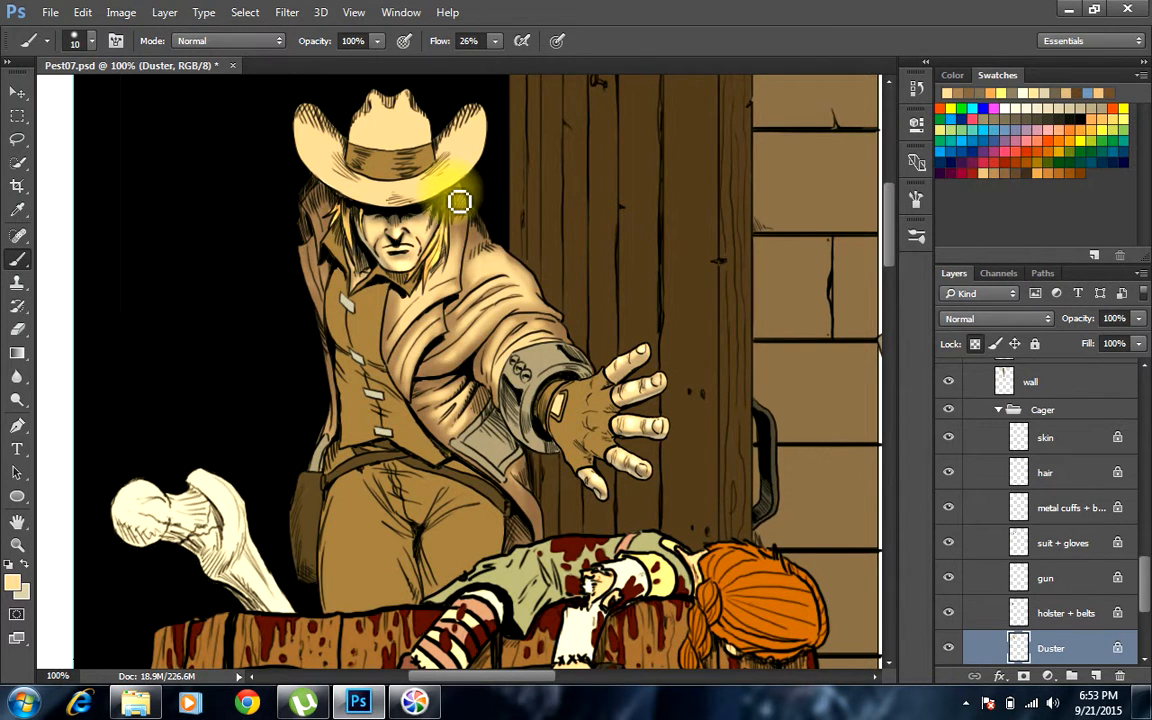
{"action": "mouse_move", "coordinate": [527, 491]}
{"action": "left_mouse_down"}
{"action": "mouse_move", "coordinate": [537, 512]}
{"action": "mouse_move", "coordinate": [515, 486]}
{"action": "mouse_move", "coordinate": [538, 520]}
{"action": "mouse_move", "coordinate": [520, 458]}
{"action": "left_mouse_up"}
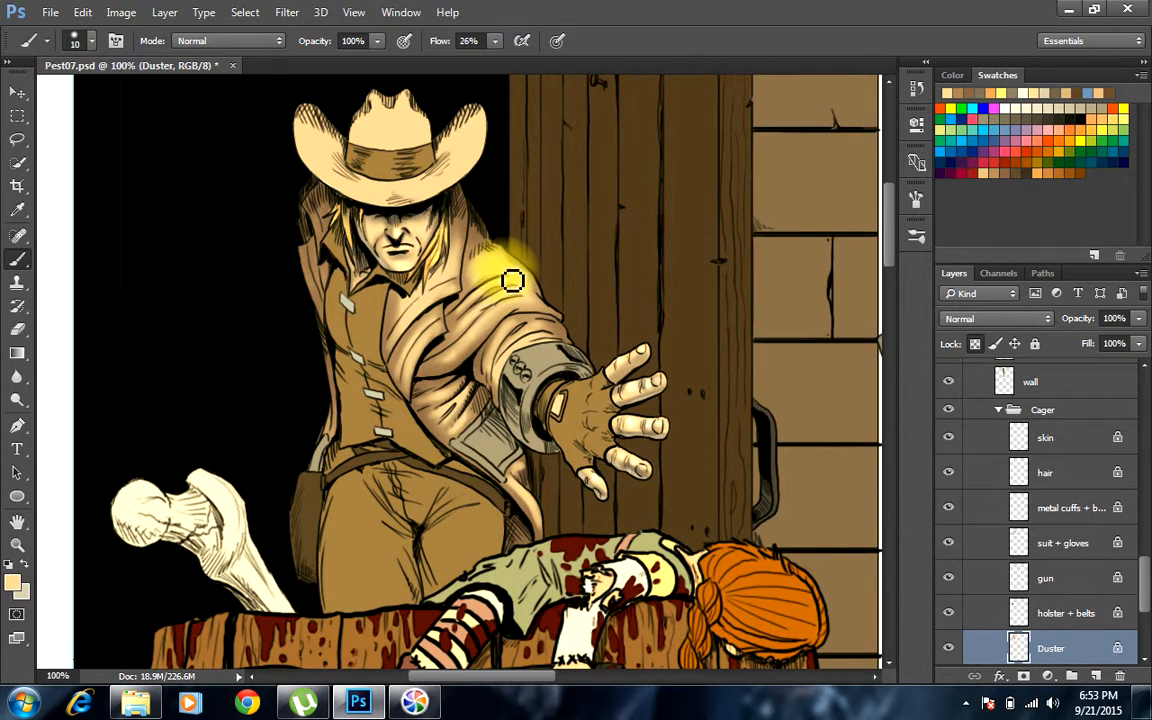
Try a light tan highlight on the coat's shoulder in Color Dodge mode and return the brush to Normal mode
{"action": "left_click", "coordinate": [240, 41]}
{"action": "left_click", "coordinate": [226, 196]}
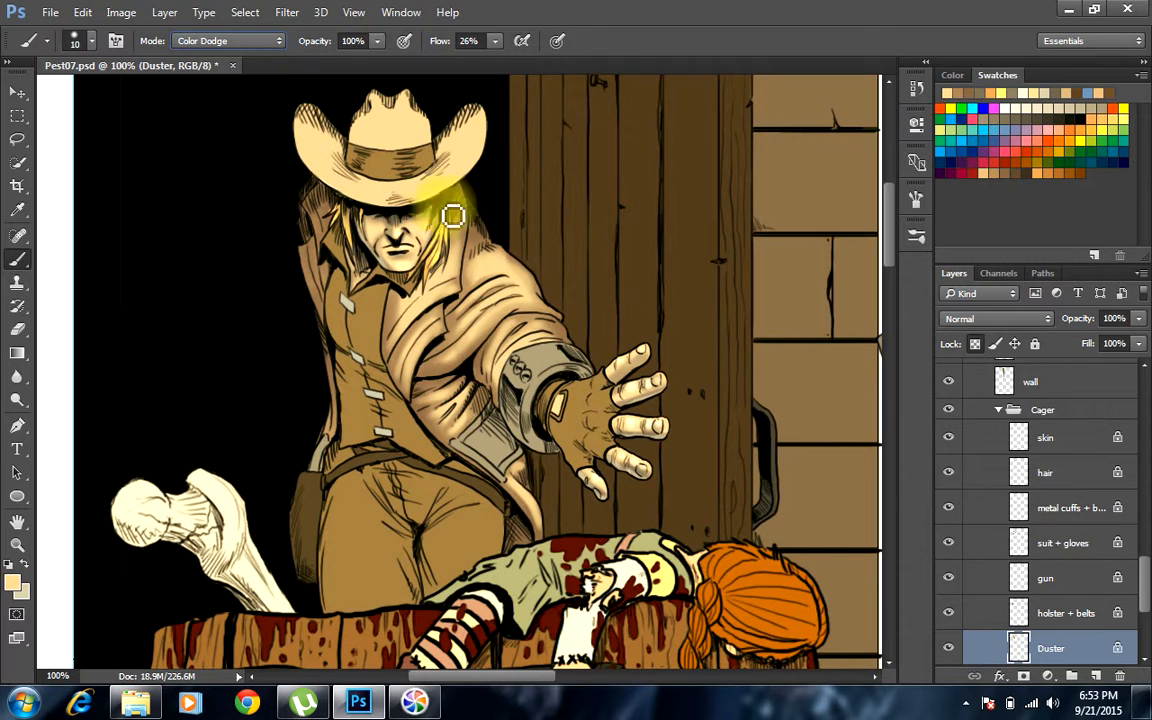
{"action": "mouse_move", "coordinate": [535, 291]}
{"action": "left_mouse_down"}
{"action": "mouse_move", "coordinate": [512, 281]}
{"action": "mouse_move", "coordinate": [540, 283]}
{"action": "mouse_move", "coordinate": [504, 267]}
{"action": "mouse_move", "coordinate": [524, 275]}
{"action": "mouse_move", "coordinate": [540, 262]}
{"action": "left_mouse_up"}
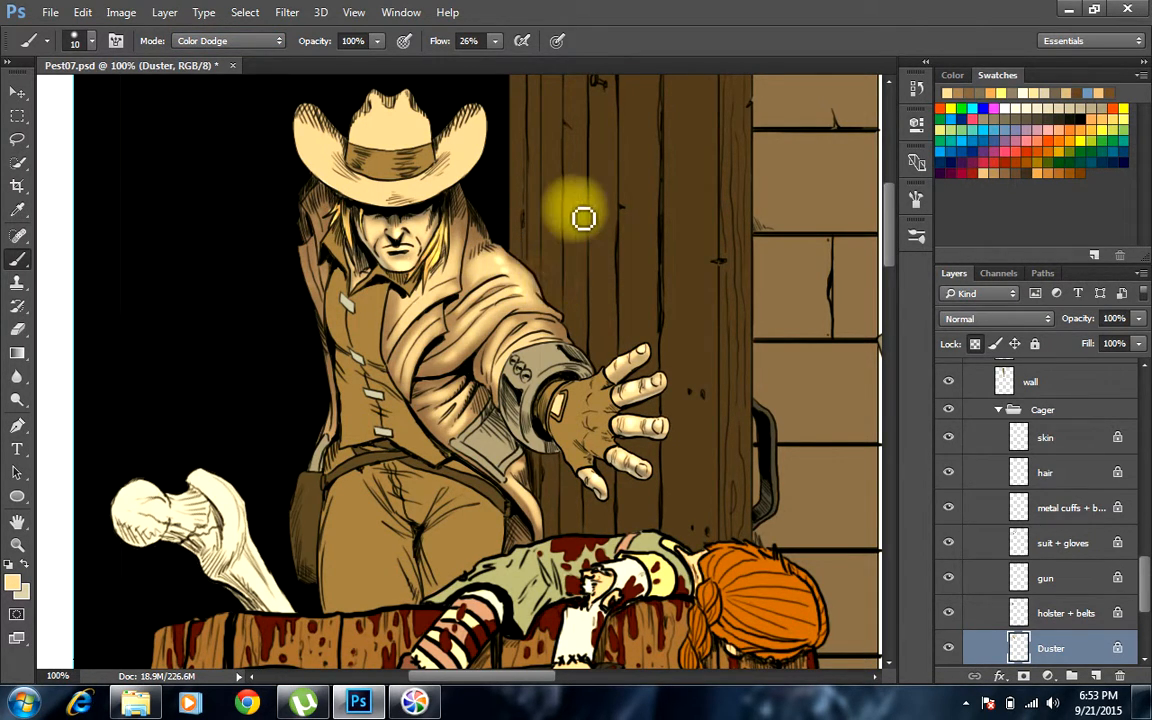
{"action": "left_click", "coordinate": [245, 41]}
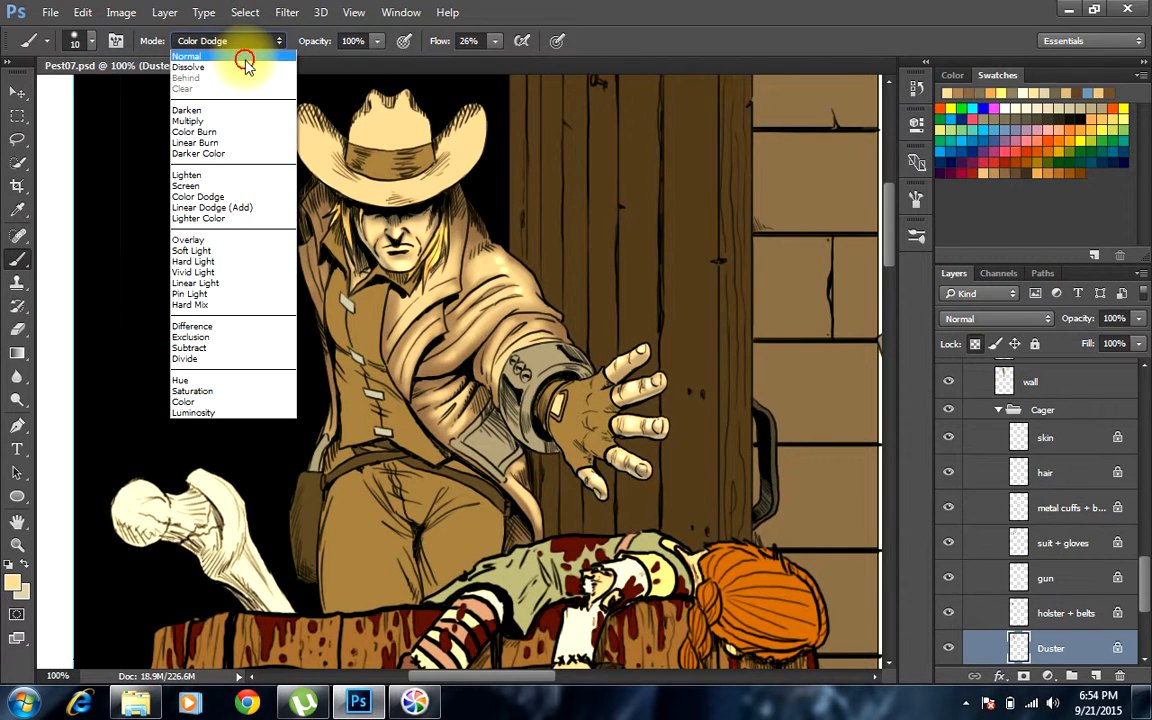
{"action": "left_click", "coordinate": [242, 57]}
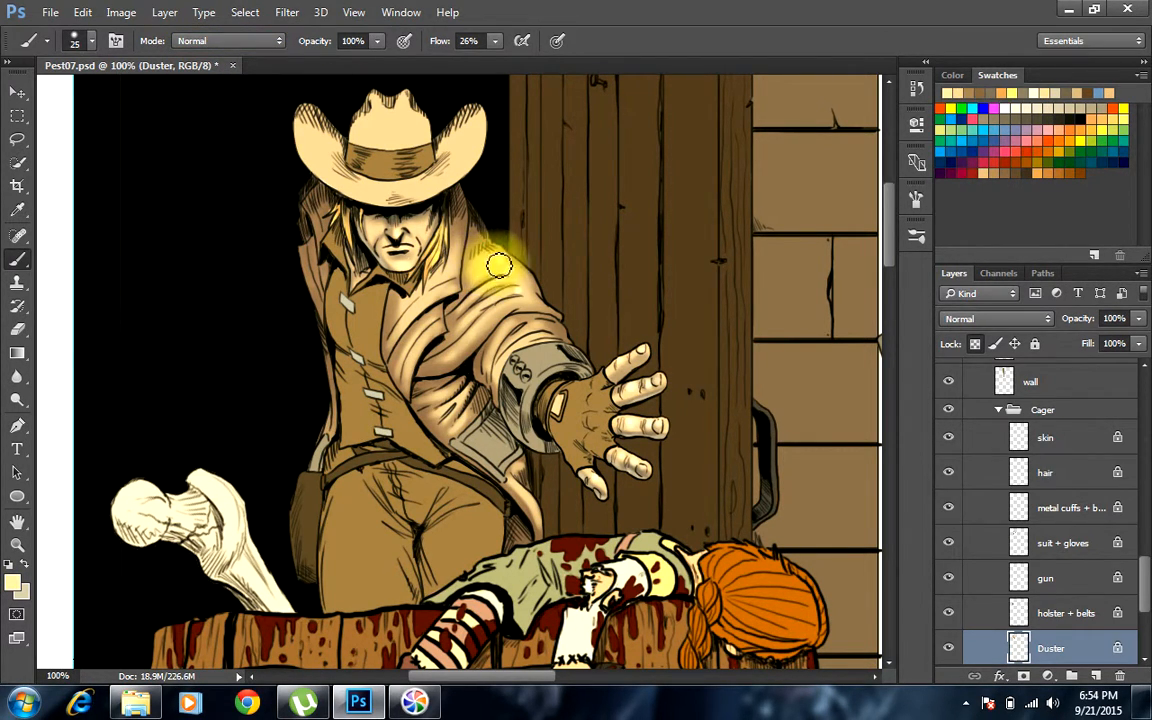
Highlight the coat's shoulder and sleeve folds with pale yellow, adding pale cream #fff1d7 accents with a size 9 brush
{"action": "left_click", "coordinate": [500, 262]}
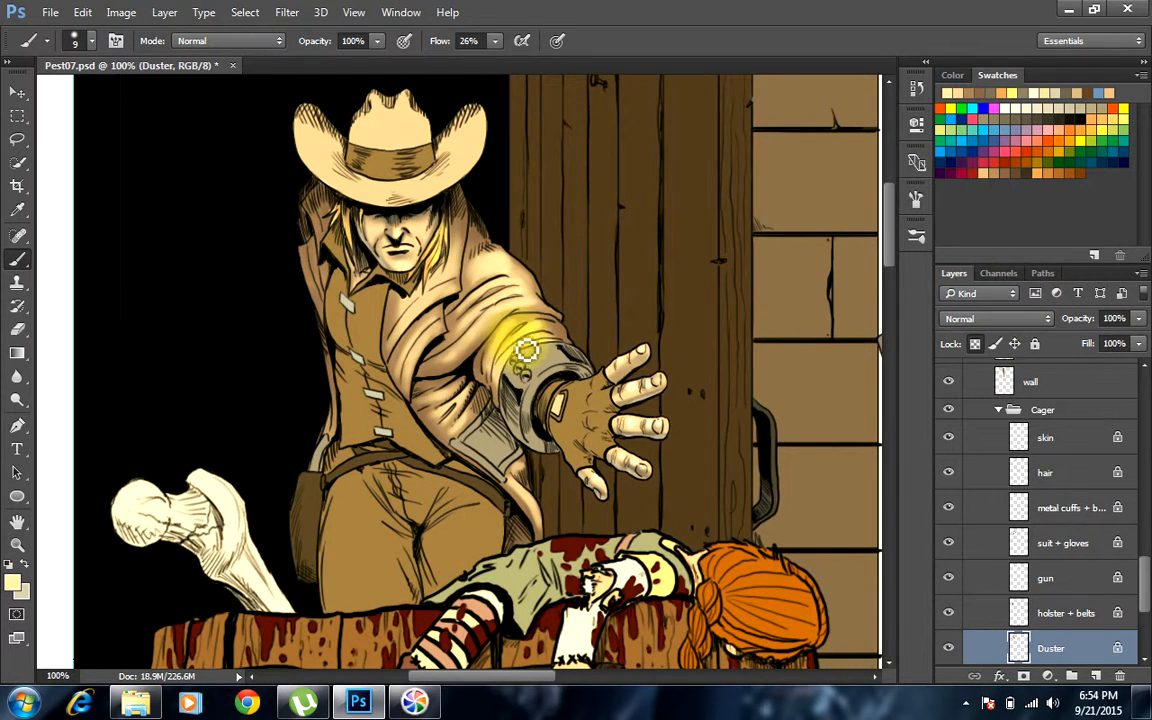
{"action": "mouse_move", "coordinate": [510, 341]}
{"action": "left_mouse_down"}
{"action": "mouse_move", "coordinate": [505, 382]}
{"action": "mouse_move", "coordinate": [535, 349]}
{"action": "left_mouse_up"}
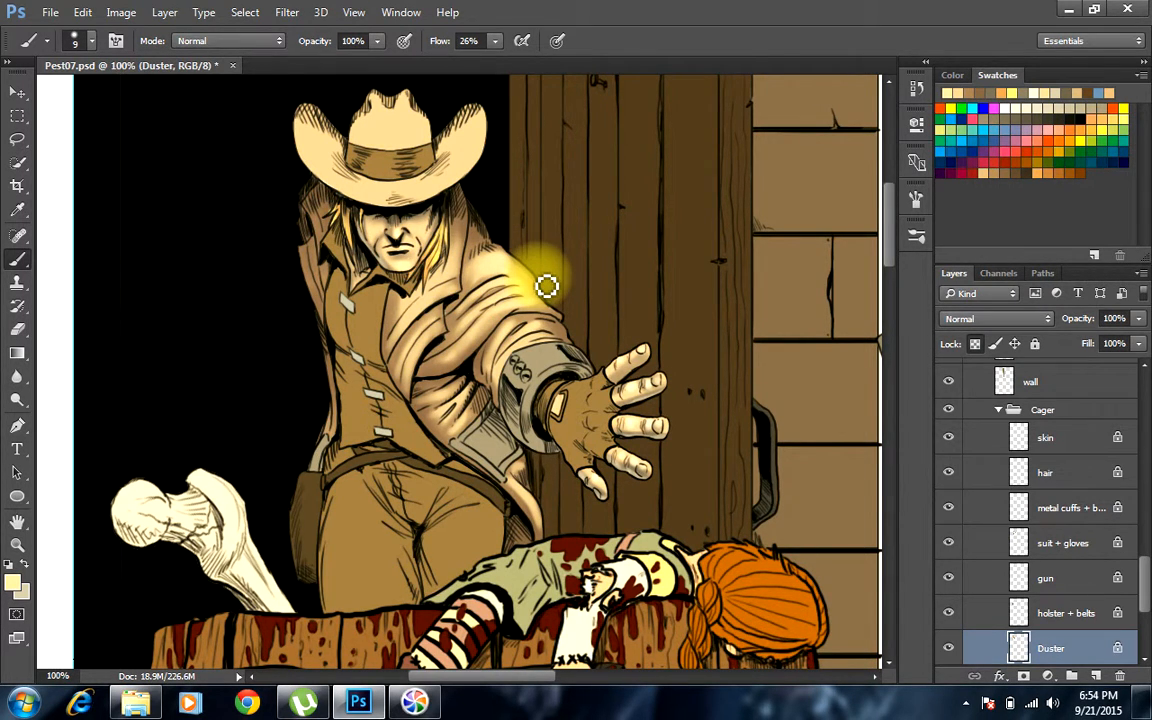
{"action": "left_click", "coordinate": [13, 583]}
{"action": "left_click", "coordinate": [376, 150]}
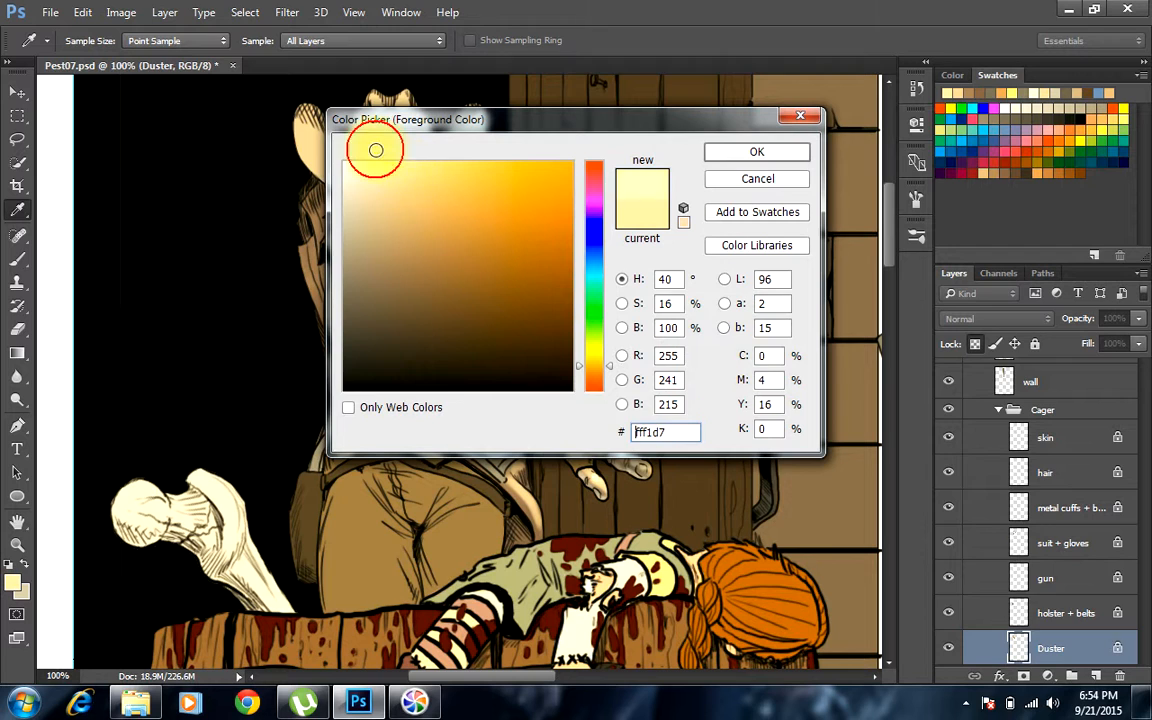
{"action": "left_click", "coordinate": [760, 151]}
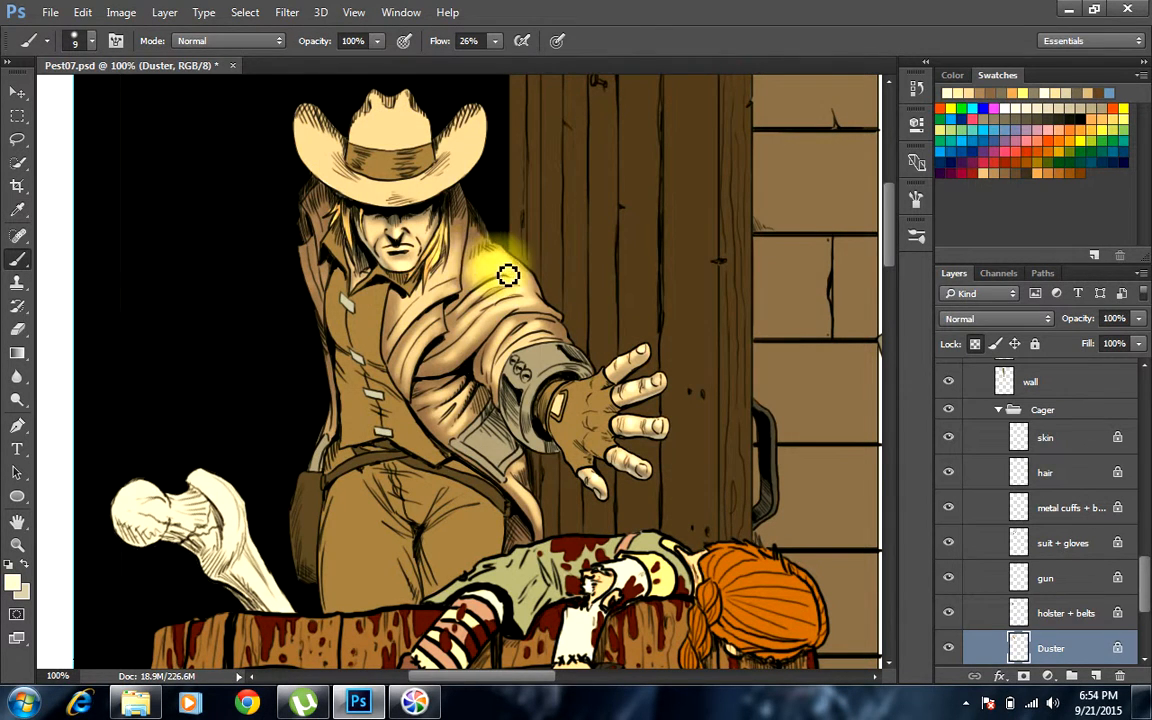
{"action": "mouse_move", "coordinate": [516, 287]}
{"action": "left_mouse_down"}
{"action": "mouse_move", "coordinate": [517, 308]}
{"action": "mouse_move", "coordinate": [526, 299]}
{"action": "left_mouse_up"}
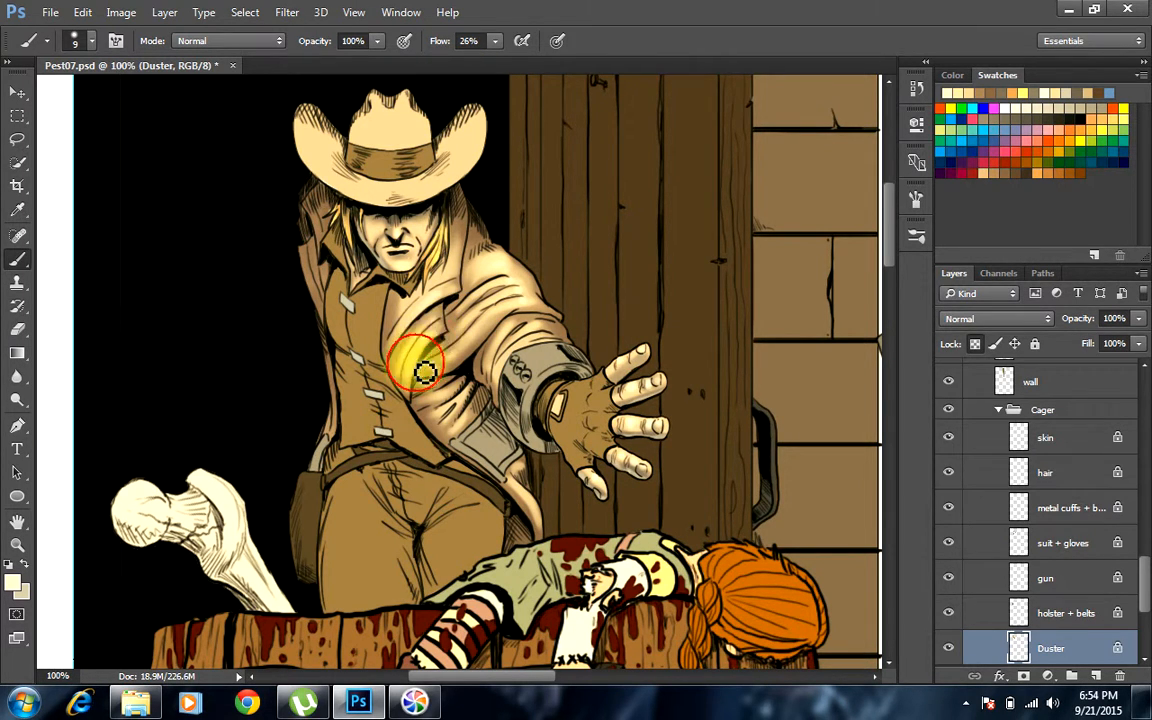
{"action": "left_click", "coordinate": [398, 408]}
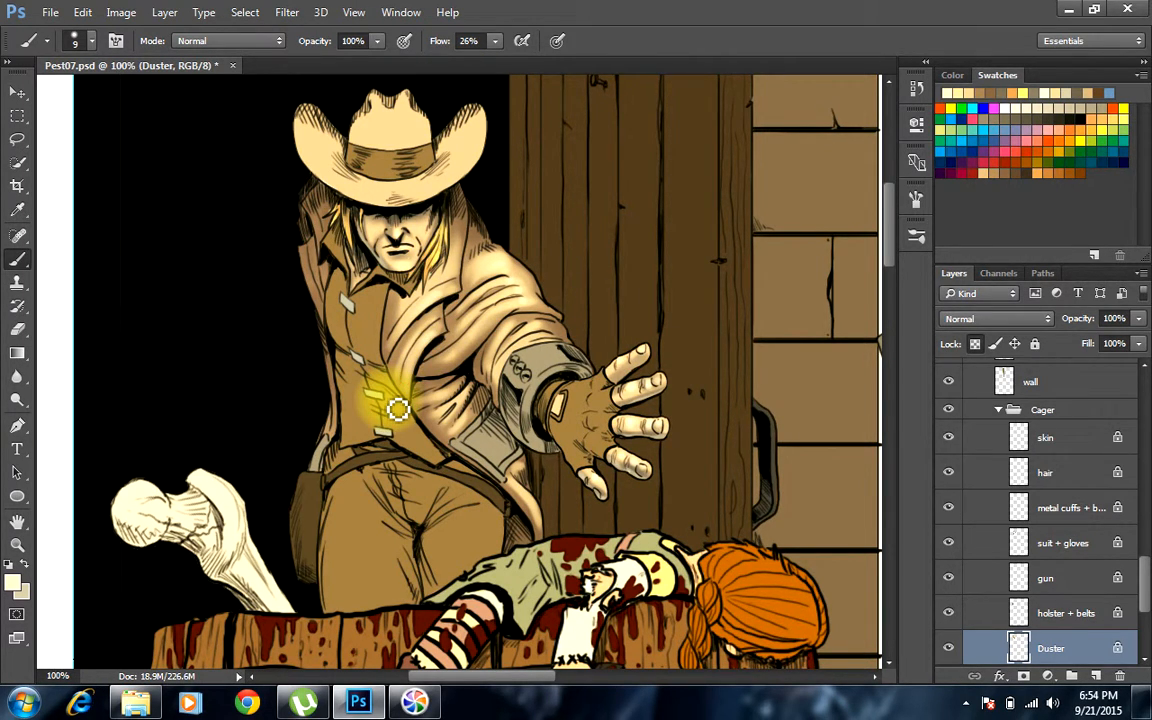
Paint thin dark brown shadows along the coat's sleeve folds, cuff edge and lower lapel with the size 9 brush
{"action": "left_click", "coordinate": [512, 365]}
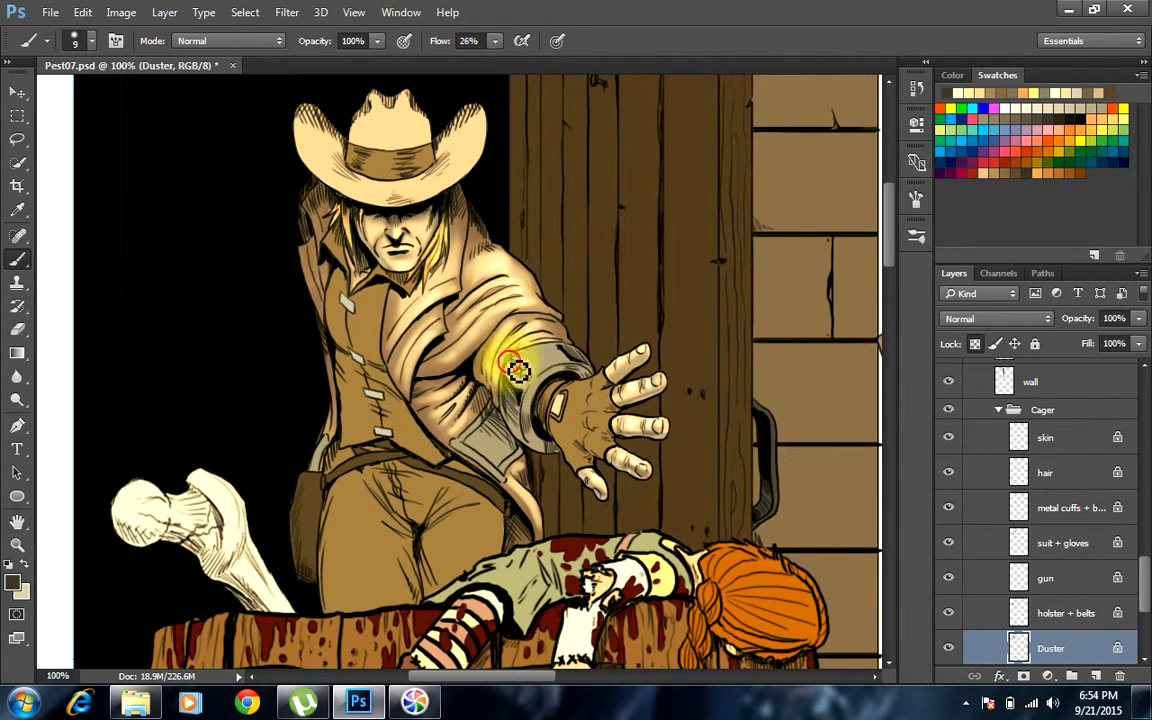
{"action": "left_click_drag", "start_coordinate": [518, 371], "coordinate": [532, 334]}
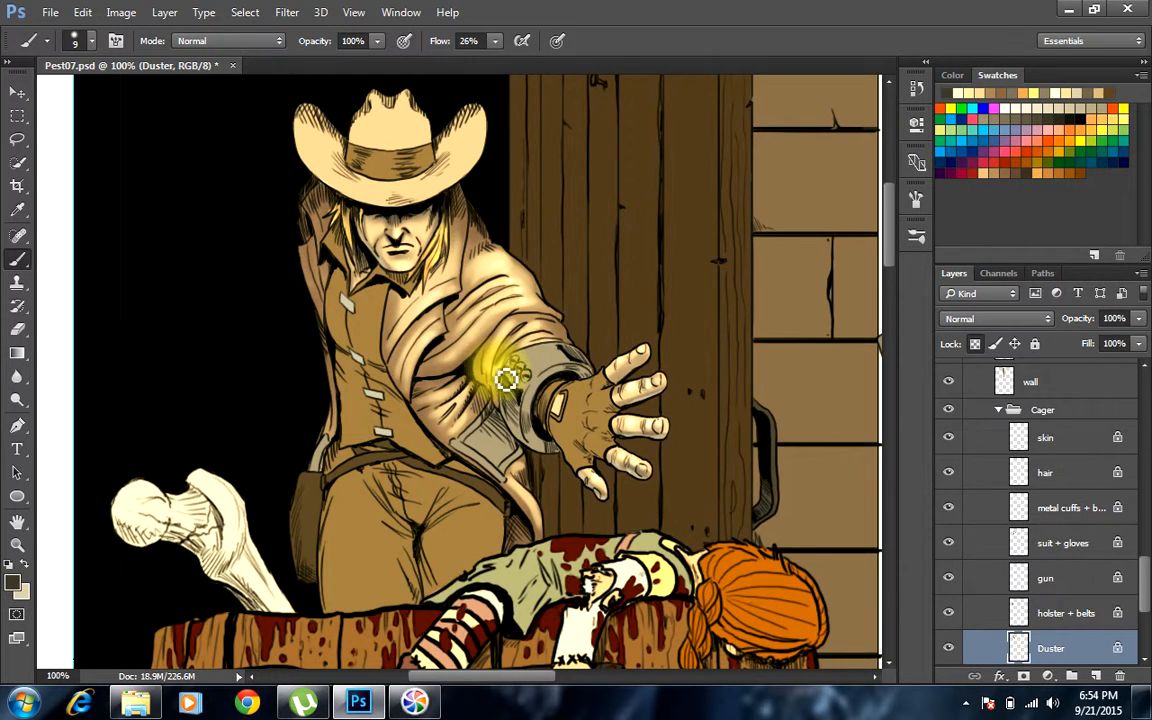
{"action": "mouse_move", "coordinate": [504, 376]}
{"action": "left_mouse_down"}
{"action": "mouse_move", "coordinate": [565, 340]}
{"action": "mouse_move", "coordinate": [578, 352]}
{"action": "mouse_move", "coordinate": [550, 341]}
{"action": "mouse_move", "coordinate": [574, 330]}
{"action": "left_mouse_up"}
{"action": "left_click", "coordinate": [577, 358]}
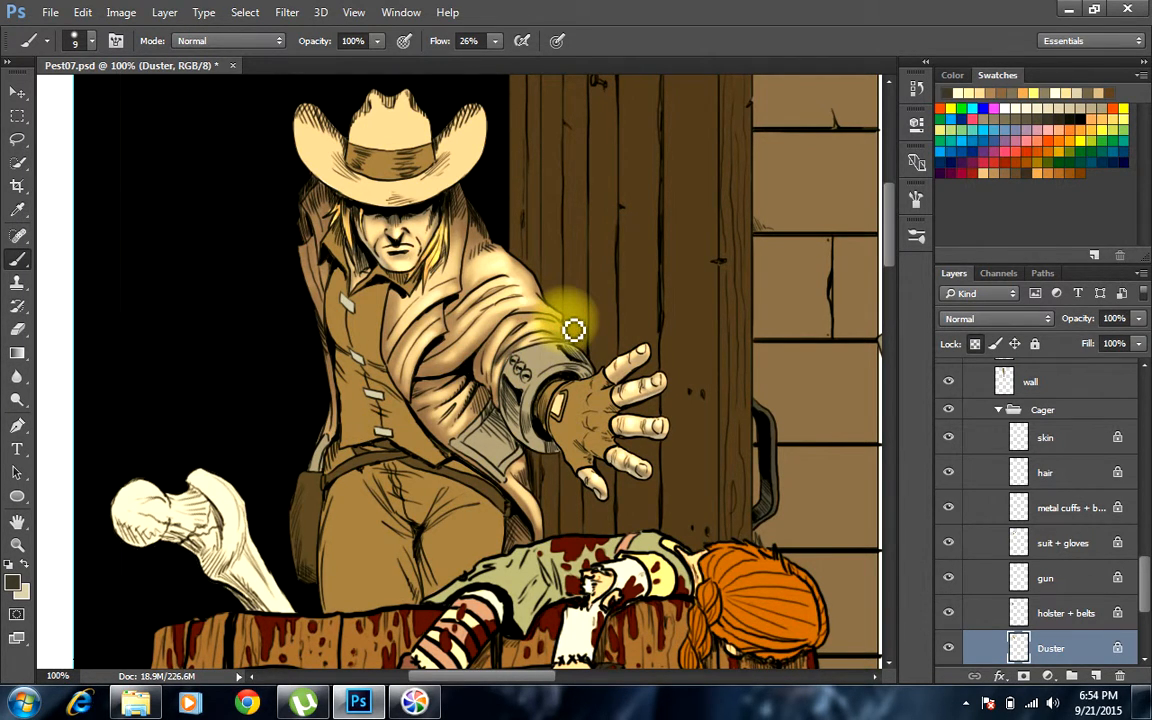
{"action": "mouse_move", "coordinate": [459, 383]}
{"action": "left_mouse_down"}
{"action": "mouse_move", "coordinate": [430, 391]}
{"action": "mouse_move", "coordinate": [486, 378]}
{"action": "left_mouse_up"}
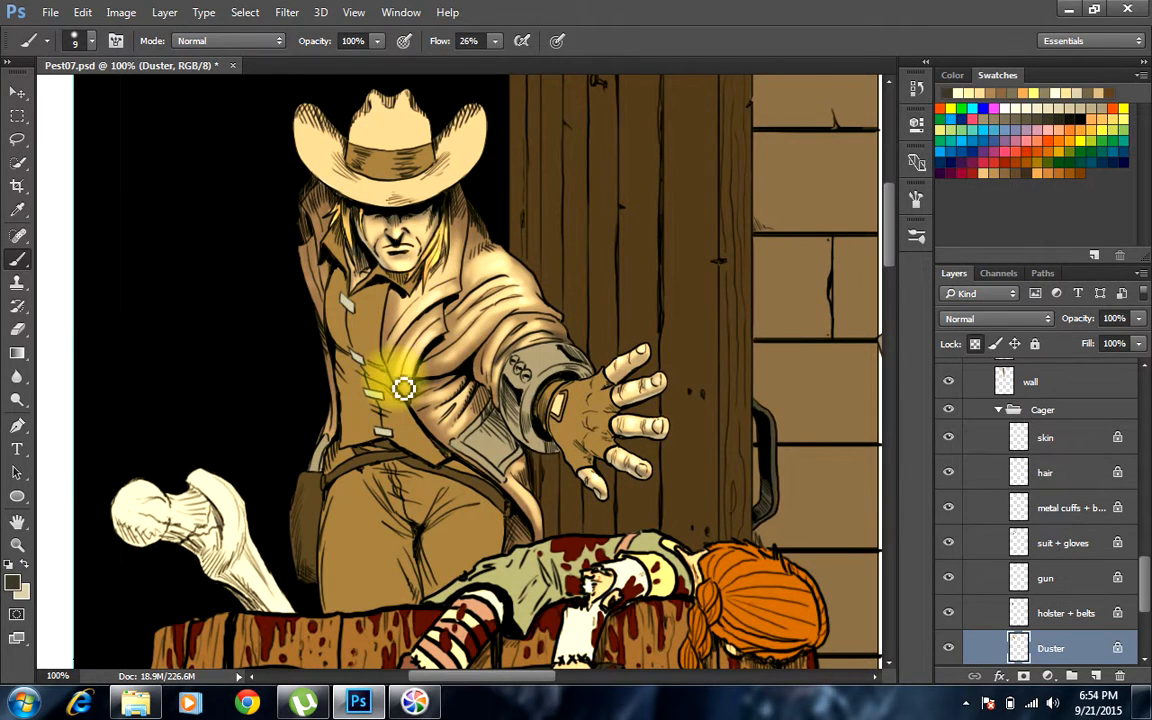
{"action": "mouse_move", "coordinate": [404, 391]}
{"action": "left_mouse_down"}
{"action": "mouse_move", "coordinate": [459, 305]}
{"action": "mouse_move", "coordinate": [396, 371]}
{"action": "mouse_move", "coordinate": [393, 308]}
{"action": "mouse_move", "coordinate": [392, 356]}
{"action": "mouse_move", "coordinate": [412, 276]}
{"action": "mouse_move", "coordinate": [395, 335]}
{"action": "mouse_move", "coordinate": [431, 428]}
{"action": "mouse_move", "coordinate": [409, 398]}
{"action": "mouse_move", "coordinate": [500, 476]}
{"action": "mouse_move", "coordinate": [463, 465]}
{"action": "mouse_move", "coordinate": [501, 460]}
{"action": "left_mouse_up"}
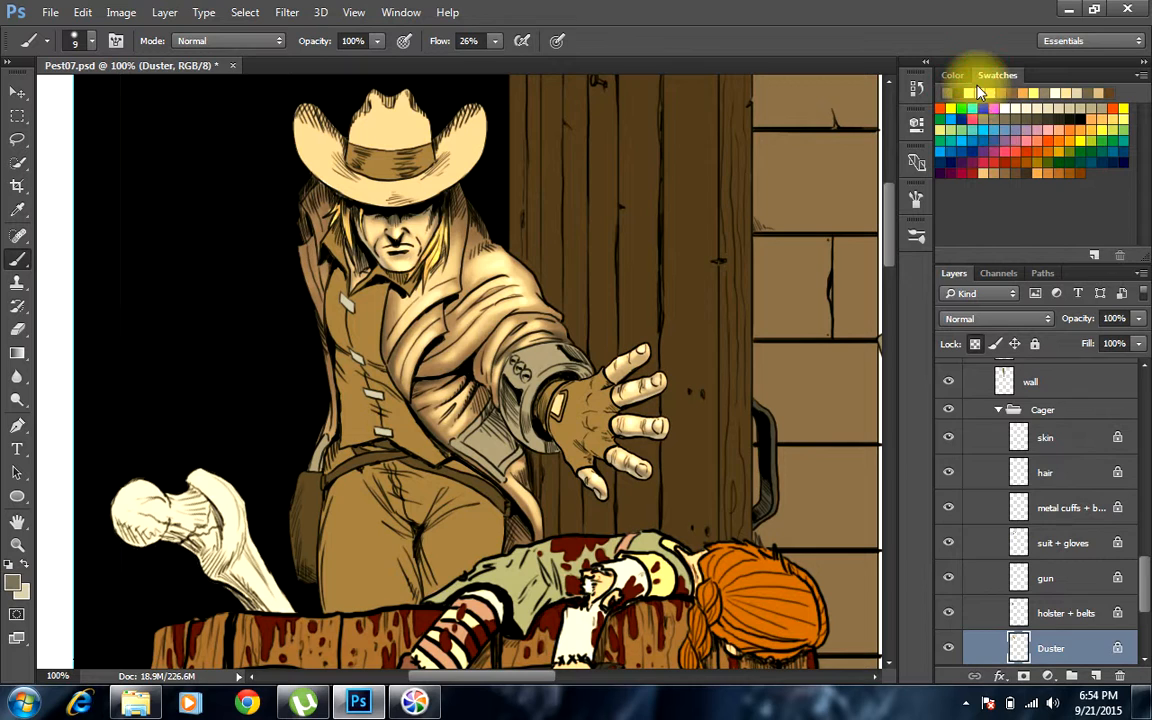
Darken the coat's collar and the shoulder areas beneath the hat with black, using a size 35 brush
{"action": "key", "text": "bracketright"}
{"action": "key", "text": "bracketright"}
{"action": "key", "text": "bracketright"}
{"action": "key", "text": "bracketright"}
{"action": "key", "text": "bracketright"}
{"action": "key", "text": "bracketright"}
{"action": "mouse_move", "coordinate": [305, 188]}
{"action": "left_mouse_down"}
{"action": "mouse_move", "coordinate": [331, 218]}
{"action": "mouse_move", "coordinate": [312, 235]}
{"action": "mouse_move", "coordinate": [305, 172]}
{"action": "mouse_move", "coordinate": [331, 250]}
{"action": "mouse_move", "coordinate": [303, 193]}
{"action": "left_mouse_up"}
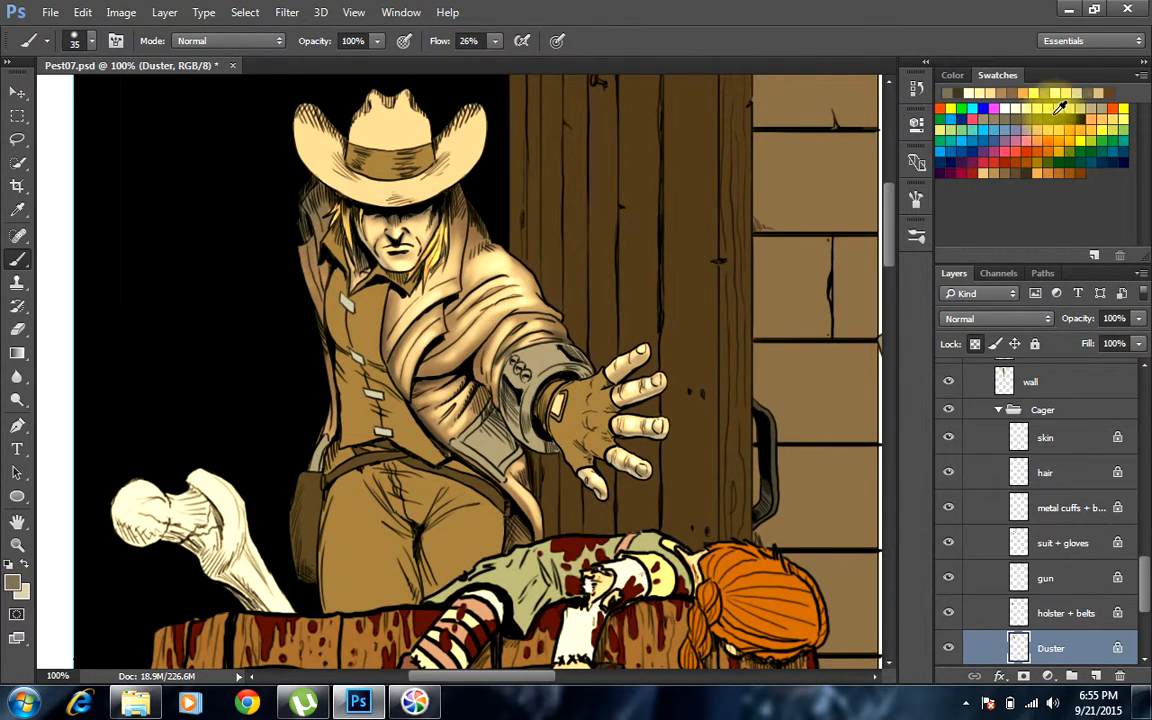
{"action": "left_click", "coordinate": [1081, 118]}
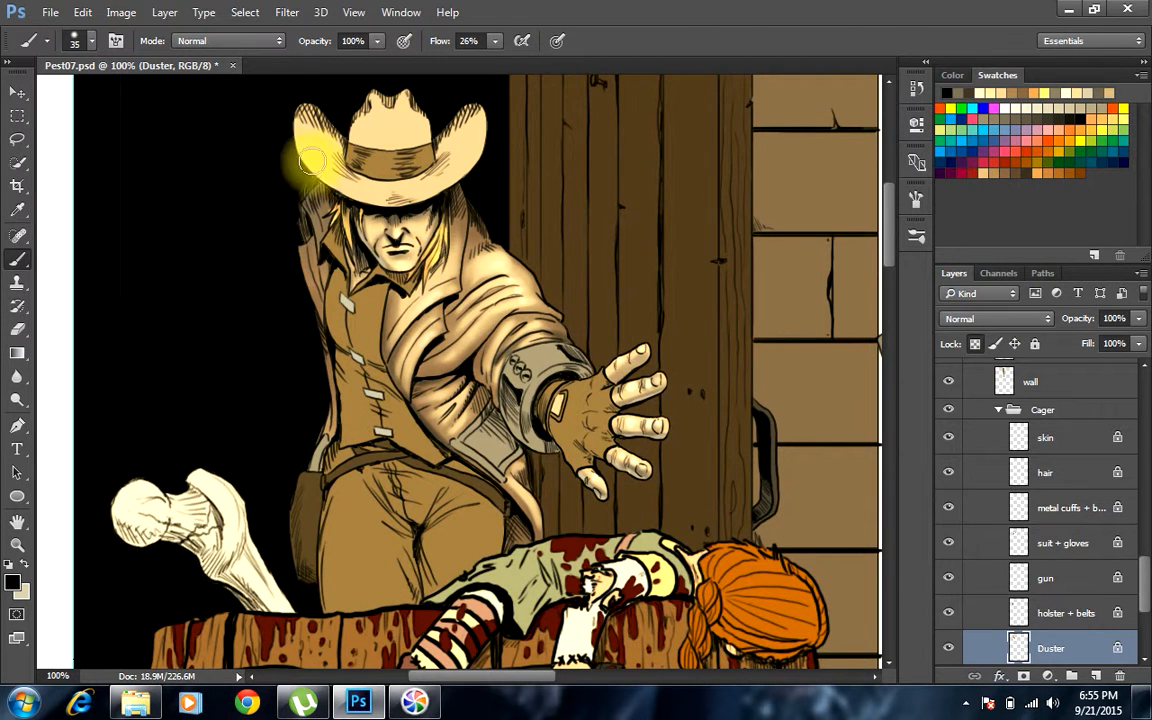
{"action": "mouse_move", "coordinate": [331, 190]}
{"action": "left_mouse_down"}
{"action": "mouse_move", "coordinate": [356, 234]}
{"action": "mouse_move", "coordinate": [304, 182]}
{"action": "mouse_move", "coordinate": [311, 171]}
{"action": "mouse_move", "coordinate": [343, 322]}
{"action": "mouse_move", "coordinate": [336, 206]}
{"action": "mouse_move", "coordinate": [300, 197]}
{"action": "mouse_move", "coordinate": [333, 170]}
{"action": "mouse_move", "coordinate": [290, 181]}
{"action": "mouse_move", "coordinate": [315, 152]}
{"action": "mouse_move", "coordinate": [287, 234]}
{"action": "mouse_move", "coordinate": [319, 168]}
{"action": "mouse_move", "coordinate": [305, 179]}
{"action": "mouse_move", "coordinate": [336, 175]}
{"action": "mouse_move", "coordinate": [284, 232]}
{"action": "mouse_move", "coordinate": [305, 179]}
{"action": "mouse_move", "coordinate": [318, 288]}
{"action": "mouse_move", "coordinate": [296, 266]}
{"action": "left_mouse_up"}
{"action": "mouse_move", "coordinate": [473, 198]}
{"action": "left_mouse_down"}
{"action": "mouse_move", "coordinate": [524, 262]}
{"action": "mouse_move", "coordinate": [466, 183]}
{"action": "mouse_move", "coordinate": [470, 155]}
{"action": "mouse_move", "coordinate": [478, 243]}
{"action": "mouse_move", "coordinate": [470, 272]}
{"action": "left_mouse_up"}
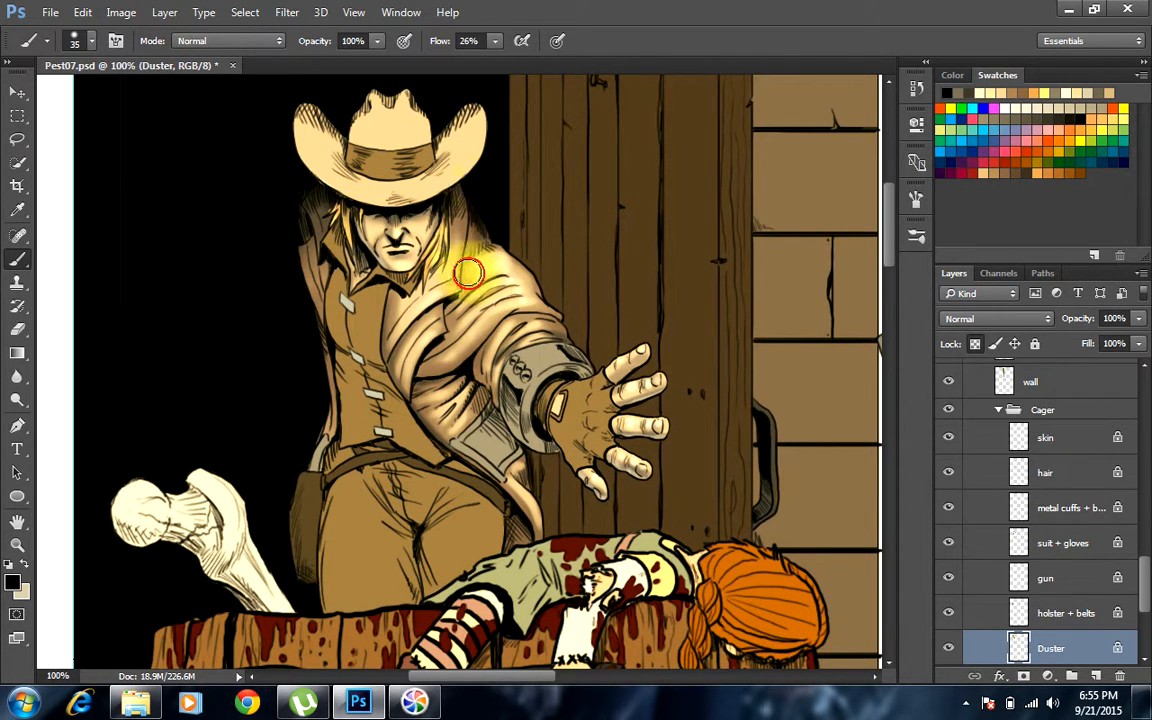
{"action": "mouse_move", "coordinate": [487, 150]}
{"action": "left_mouse_down"}
{"action": "mouse_move", "coordinate": [455, 266]}
{"action": "mouse_move", "coordinate": [462, 195]}
{"action": "mouse_move", "coordinate": [478, 202]}
{"action": "mouse_move", "coordinate": [486, 277]}
{"action": "left_mouse_up"}
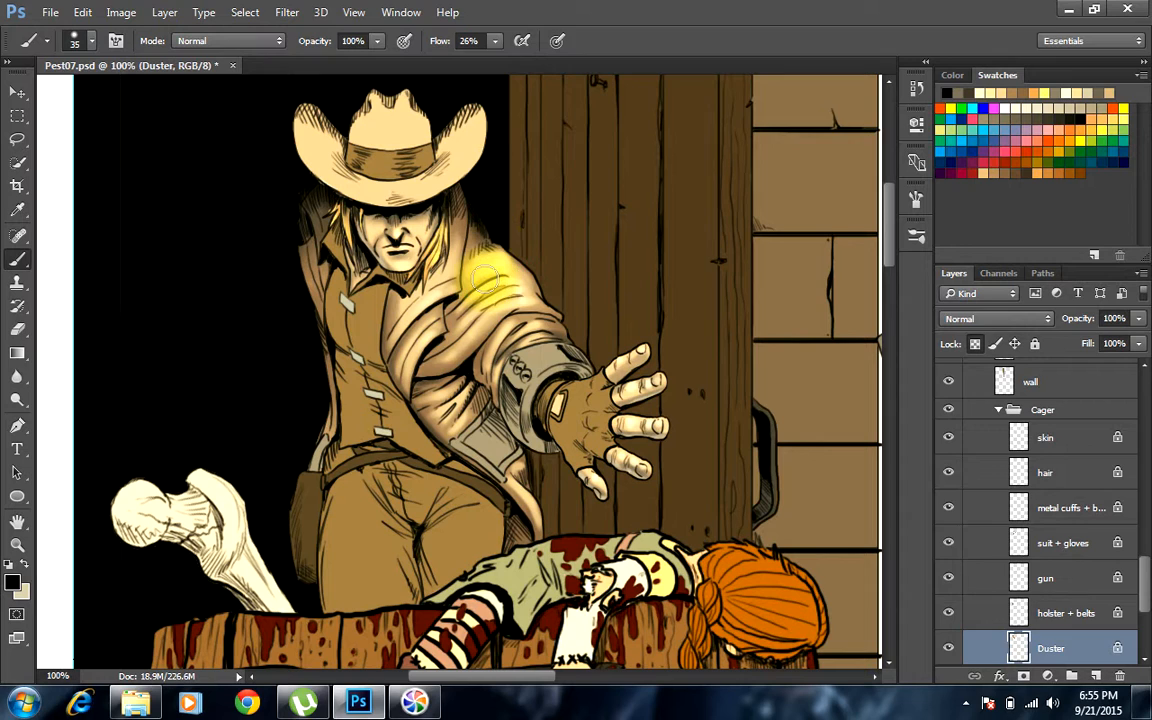
Choose light beige and paint thin highlights along the coat edge on the raised-collar side, reducing the brush to size 4
{"action": "left_click", "coordinate": [1075, 97]}
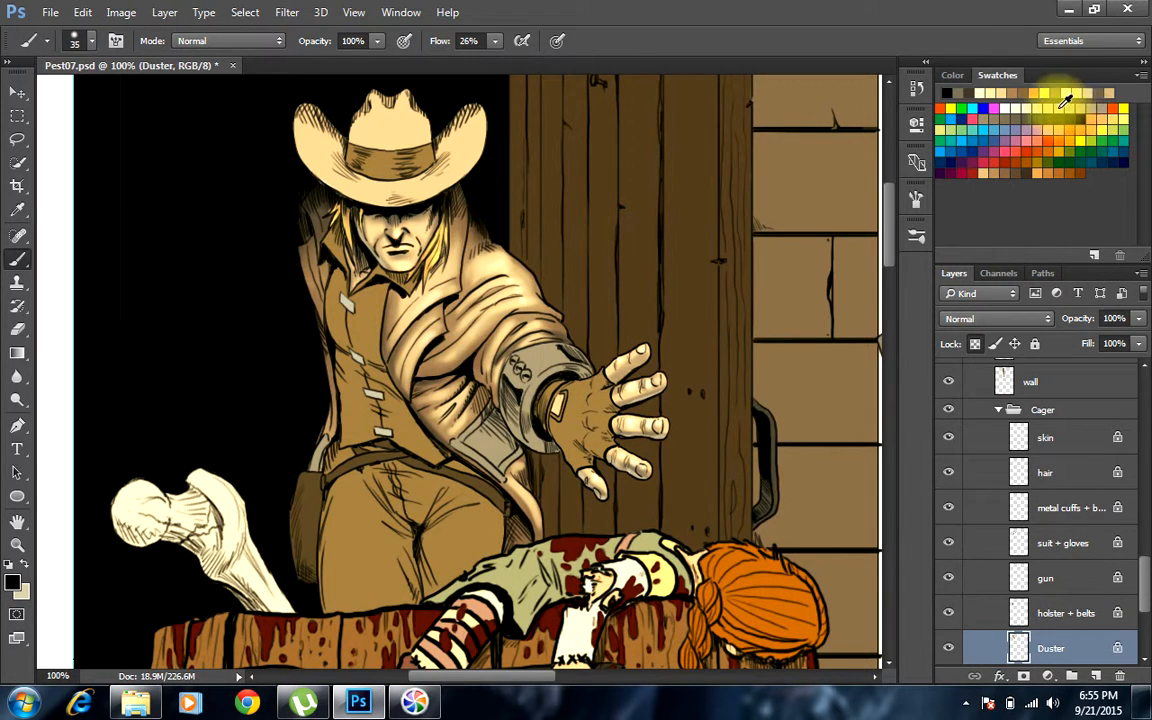
{"action": "left_click", "coordinate": [1085, 94]}
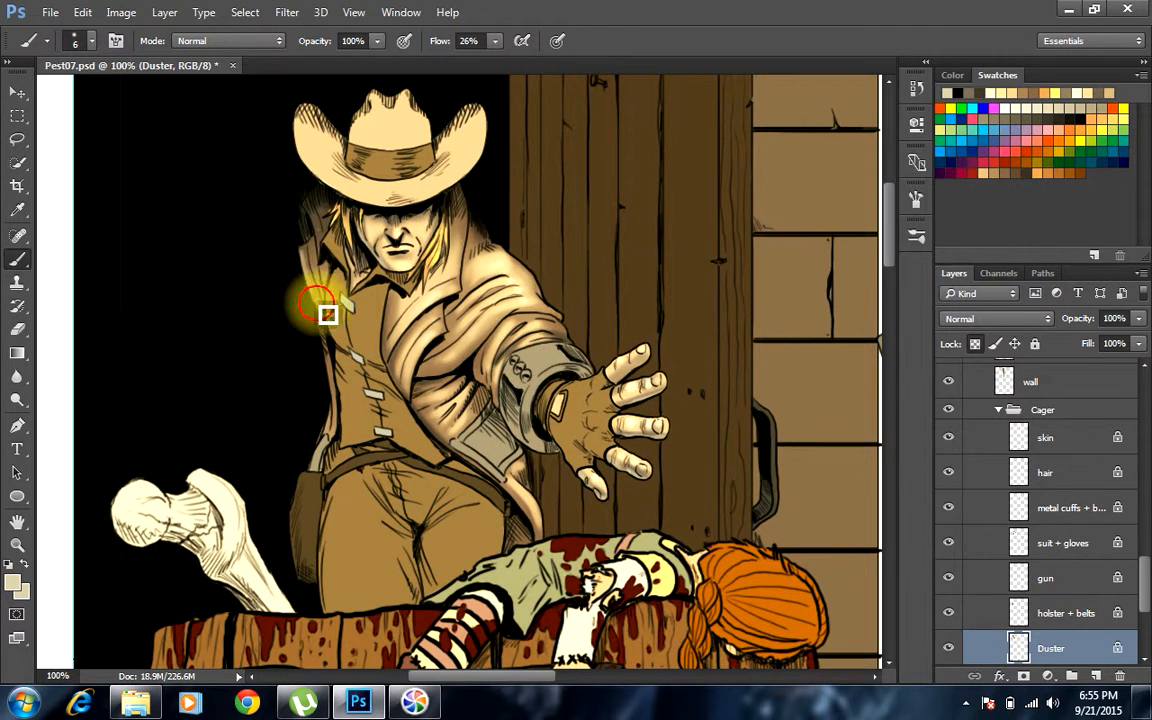
{"action": "mouse_move", "coordinate": [323, 308]}
{"action": "left_mouse_down"}
{"action": "mouse_move", "coordinate": [313, 262]}
{"action": "mouse_move", "coordinate": [328, 237]}
{"action": "mouse_move", "coordinate": [331, 267]}
{"action": "mouse_move", "coordinate": [318, 217]}
{"action": "mouse_move", "coordinate": [334, 265]}
{"action": "mouse_move", "coordinate": [317, 214]}
{"action": "mouse_move", "coordinate": [335, 189]}
{"action": "mouse_move", "coordinate": [311, 207]}
{"action": "mouse_move", "coordinate": [319, 197]}
{"action": "mouse_move", "coordinate": [312, 208]}
{"action": "mouse_move", "coordinate": [338, 275]}
{"action": "mouse_move", "coordinate": [329, 283]}
{"action": "mouse_move", "coordinate": [316, 250]}
{"action": "mouse_move", "coordinate": [327, 299]}
{"action": "mouse_move", "coordinate": [314, 251]}
{"action": "mouse_move", "coordinate": [328, 298]}
{"action": "left_mouse_up"}
{"action": "key", "text": "bracketleft"}
{"action": "key", "text": "bracketleft"}
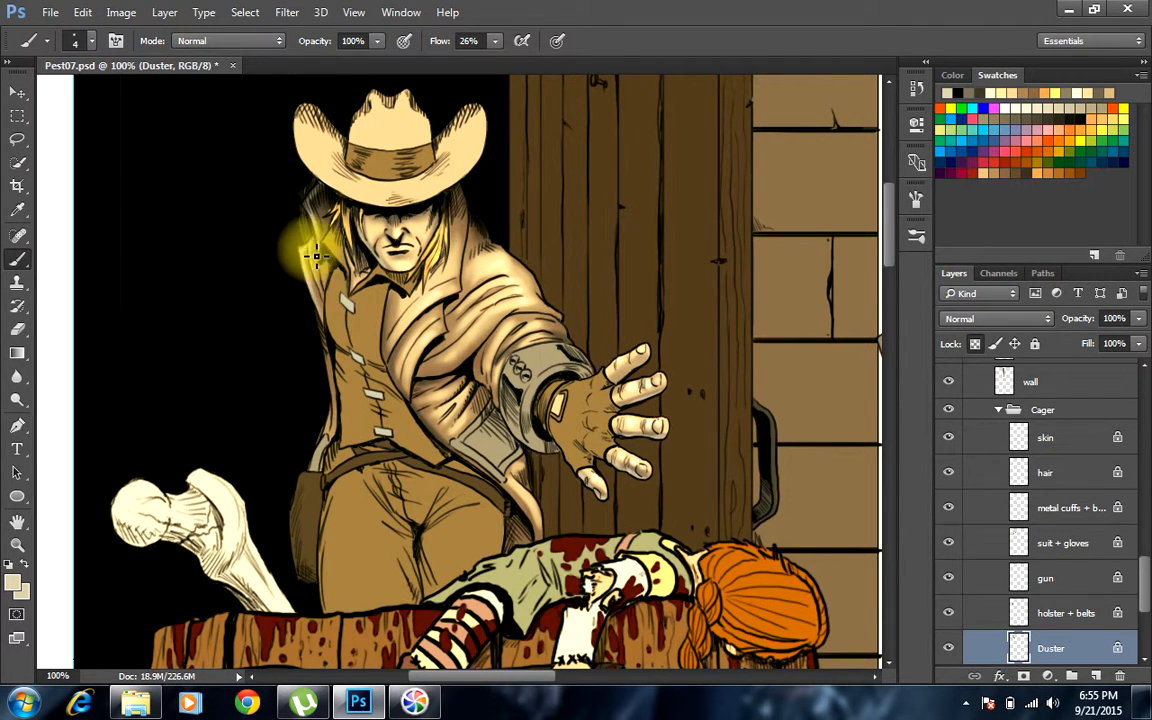
{"action": "left_click_drag", "start_coordinate": [312, 249], "coordinate": [331, 291]}
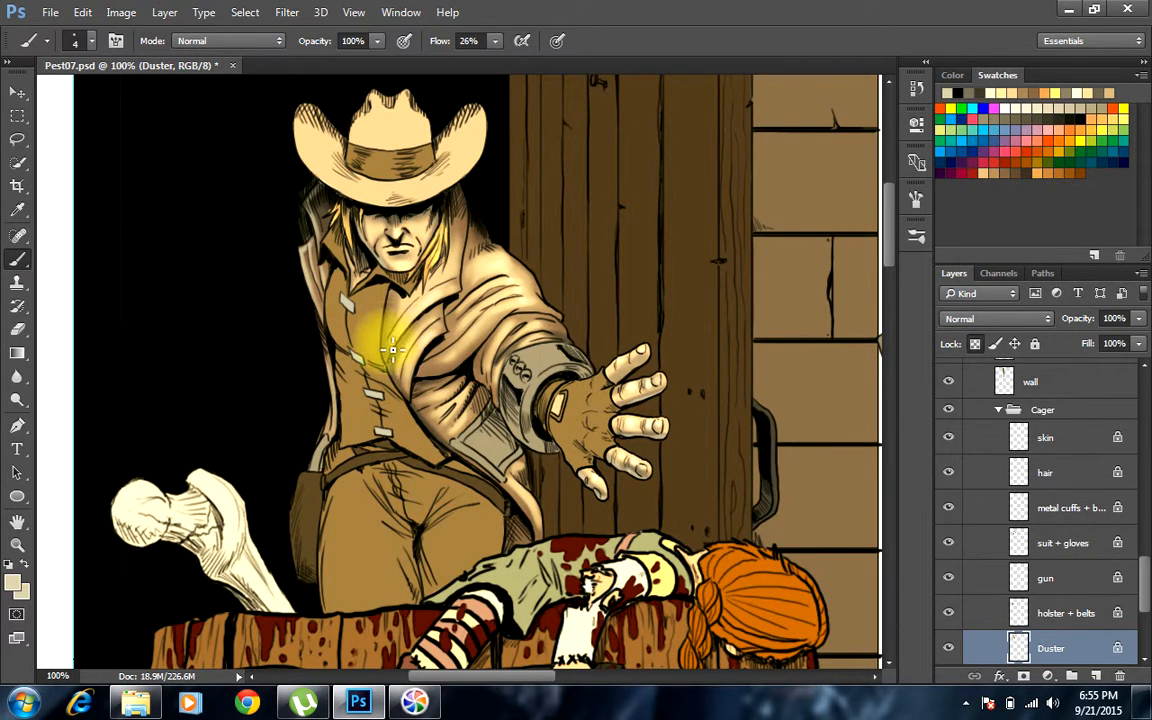
Paint light beige highlights along the coat's front edge, lower hem and sleeve folds with a size 7 brush
{"action": "key", "text": "]"}
{"action": "key", "text": "]"}
{"action": "key", "text": "]"}
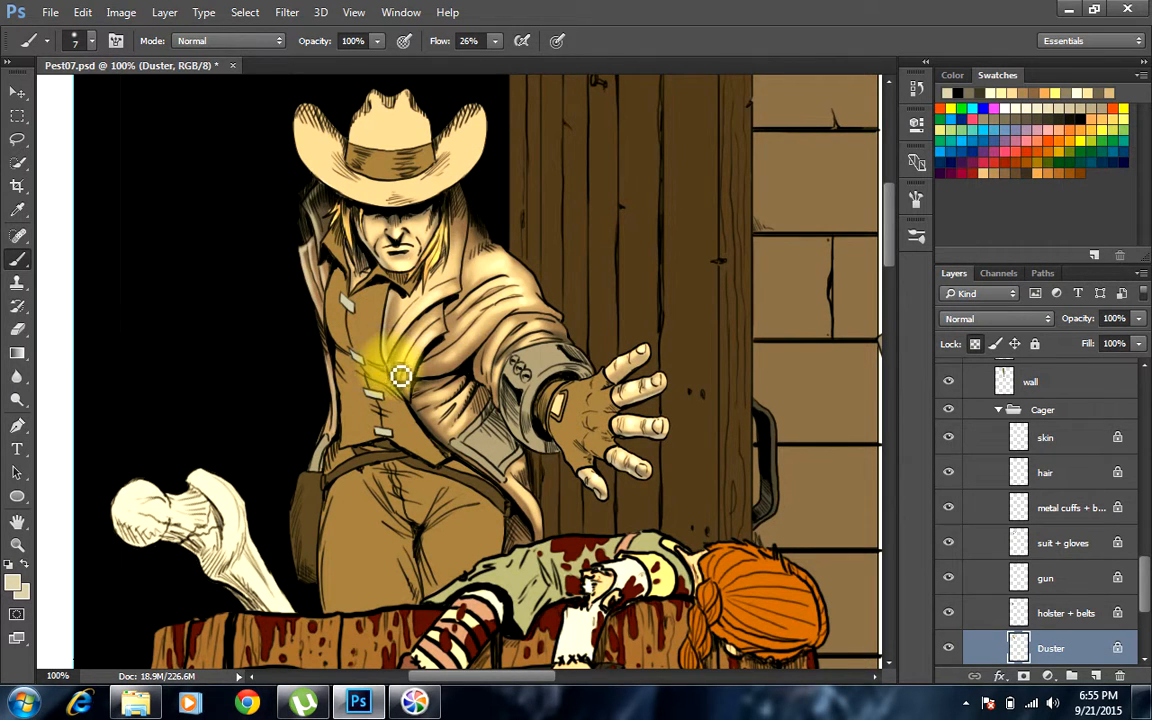
{"action": "left_click_drag", "start_coordinate": [413, 406], "coordinate": [484, 475]}
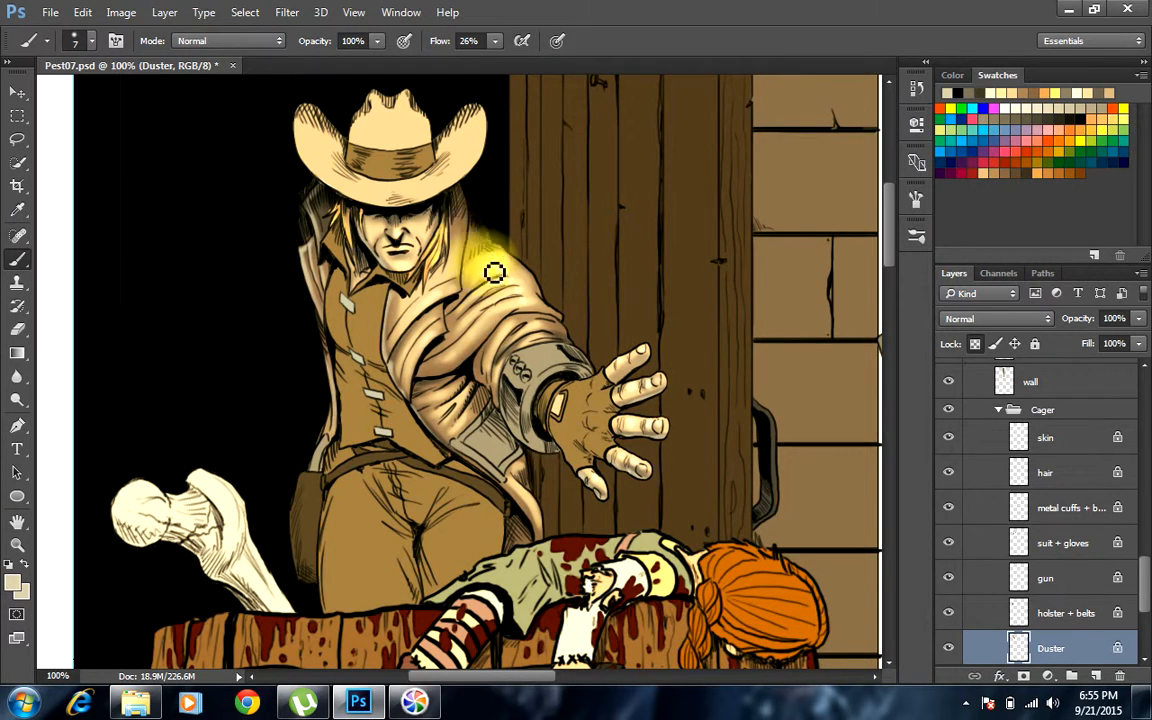
{"action": "mouse_move", "coordinate": [476, 437]}
{"action": "left_mouse_down"}
{"action": "mouse_move", "coordinate": [440, 326]}
{"action": "mouse_move", "coordinate": [405, 399]}
{"action": "mouse_move", "coordinate": [413, 440]}
{"action": "left_mouse_up"}
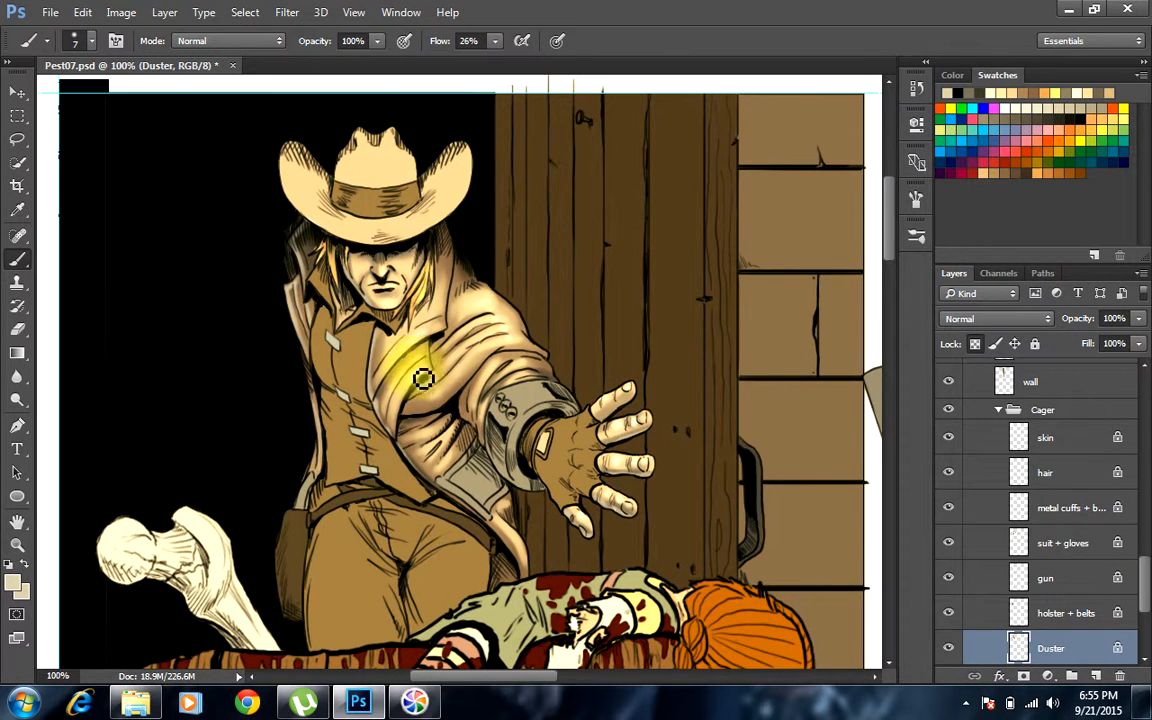
{"action": "left_click_drag", "start_coordinate": [518, 400], "coordinate": [487, 273]}
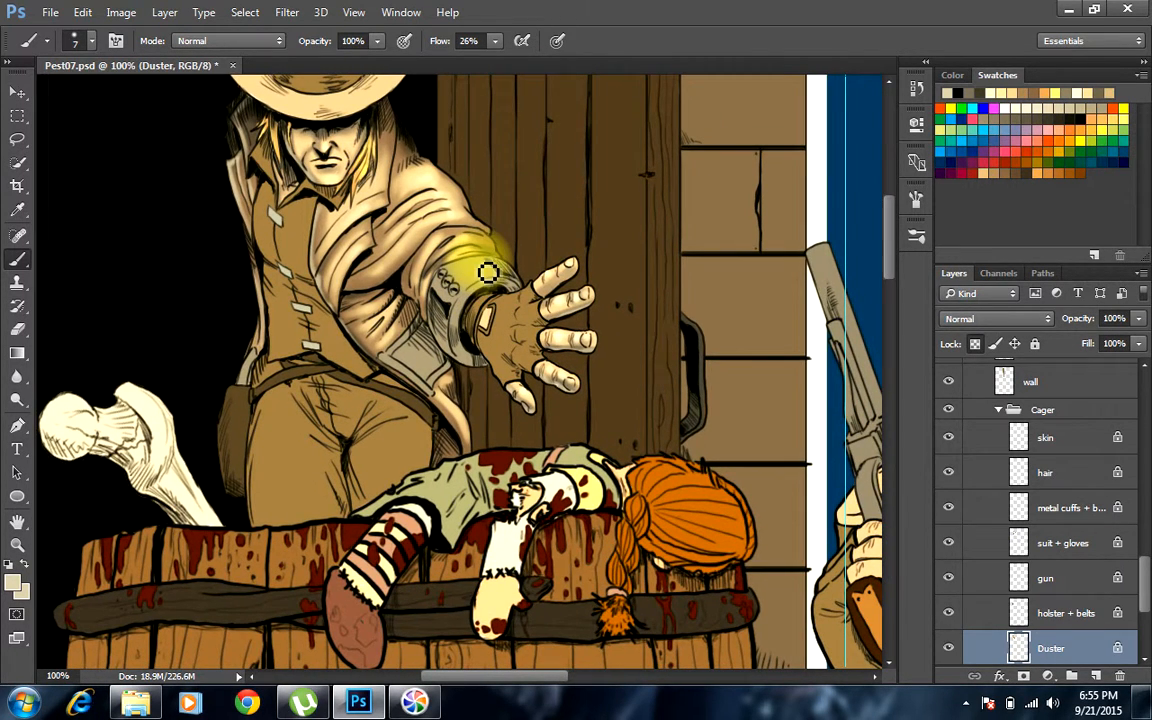
On the suit + gloves layer, shade the glove with dark brown at size 30, refining it in golden brown with a size 9 brush
{"action": "left_click", "coordinate": [1016, 160]}
{"action": "left_click_drag", "start_coordinate": [553, 373], "coordinate": [474, 340]}
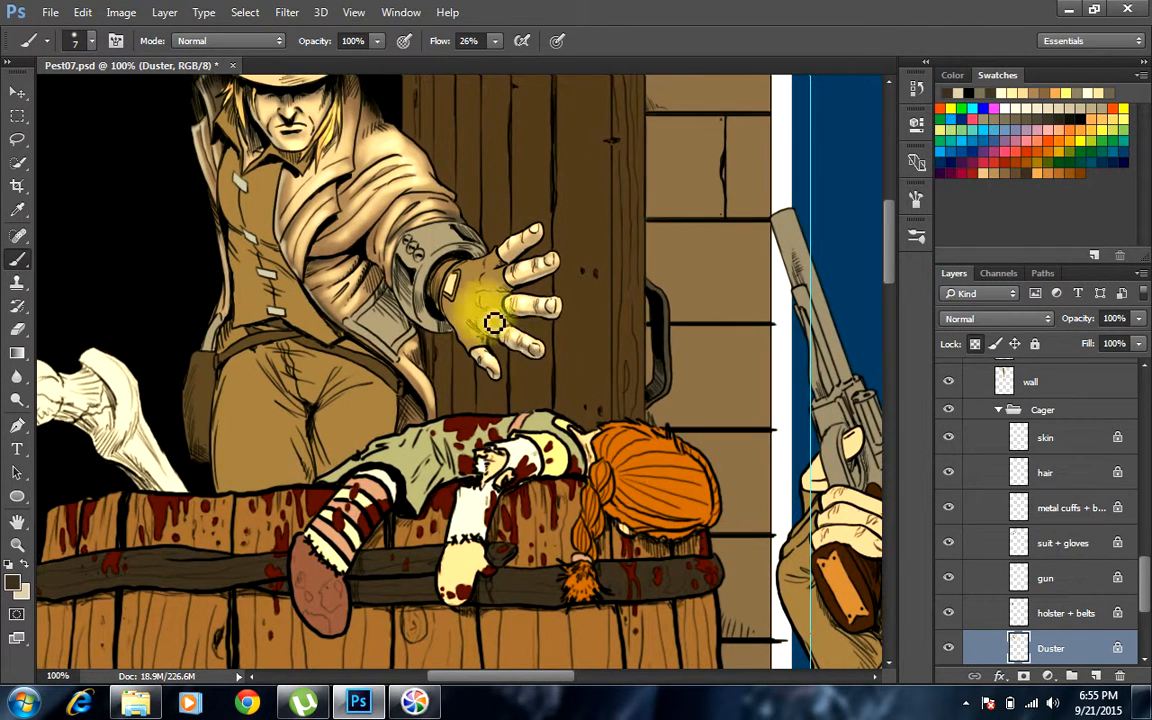
{"action": "key", "text": "v"}
{"action": "left_click", "coordinate": [468, 266]}
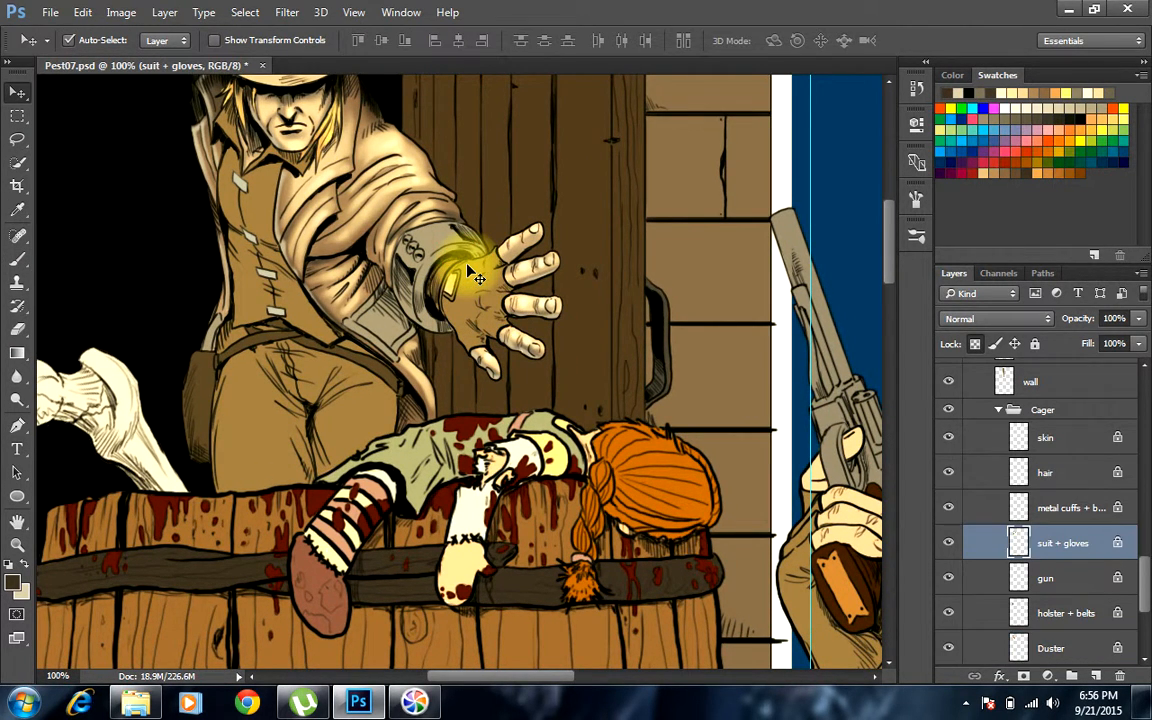
{"action": "key", "text": "b"}
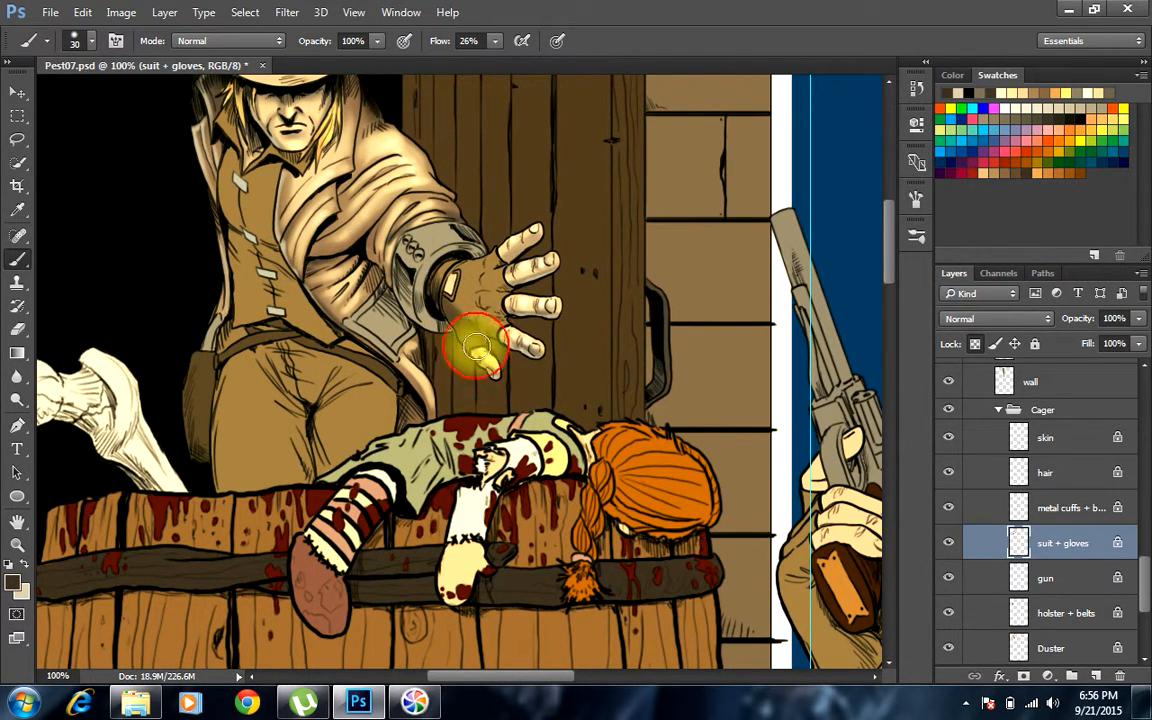
{"action": "left_click_drag", "start_coordinate": [453, 336], "coordinate": [444, 298]}
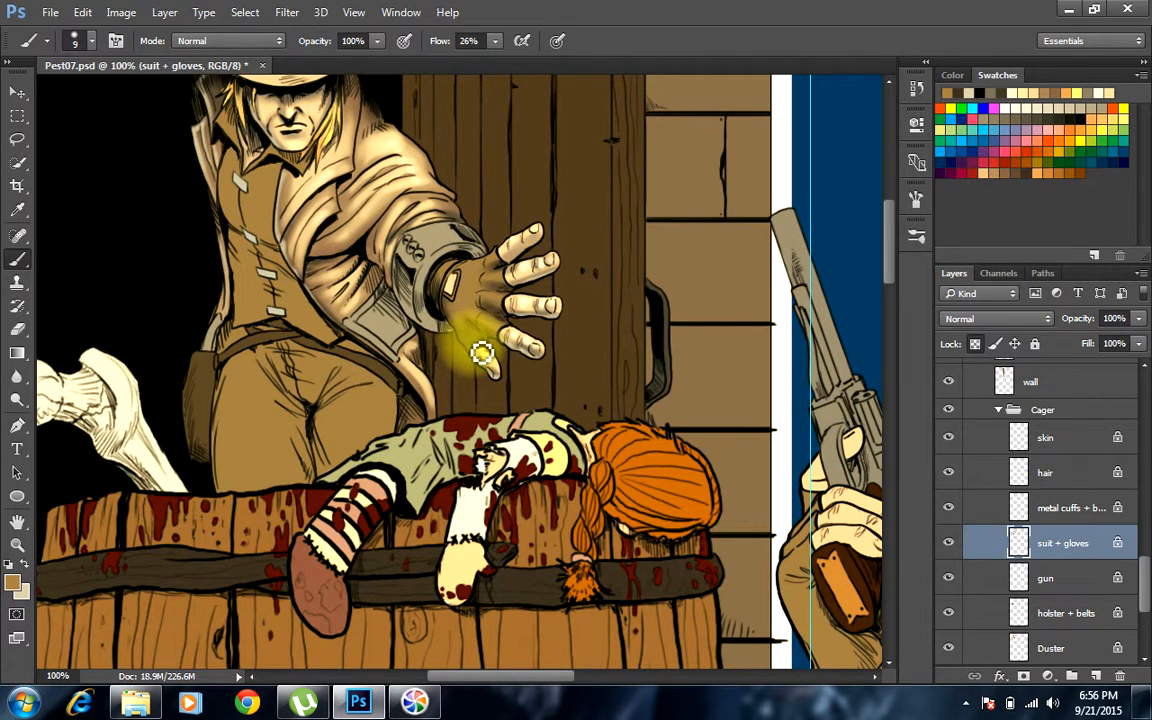
{"action": "mouse_move", "coordinate": [465, 278]}
{"action": "left_mouse_down"}
{"action": "mouse_move", "coordinate": [452, 247]}
{"action": "mouse_move", "coordinate": [500, 290]}
{"action": "mouse_move", "coordinate": [446, 264]}
{"action": "mouse_move", "coordinate": [485, 311]}
{"action": "mouse_move", "coordinate": [468, 257]}
{"action": "left_mouse_up"}
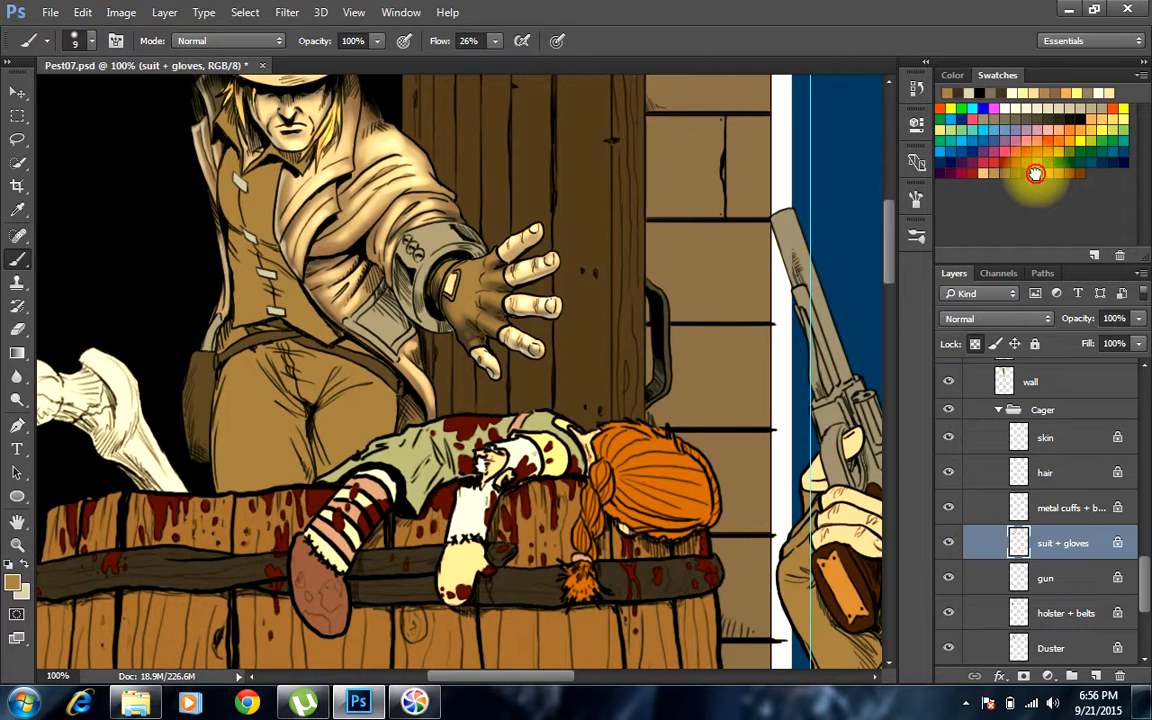
Add orange highlights to the glove's palm and wrist with a size 35 brush, refining its dark details at size 8
{"action": "key", "text": "bracketright"}
{"action": "key", "text": "bracketright"}
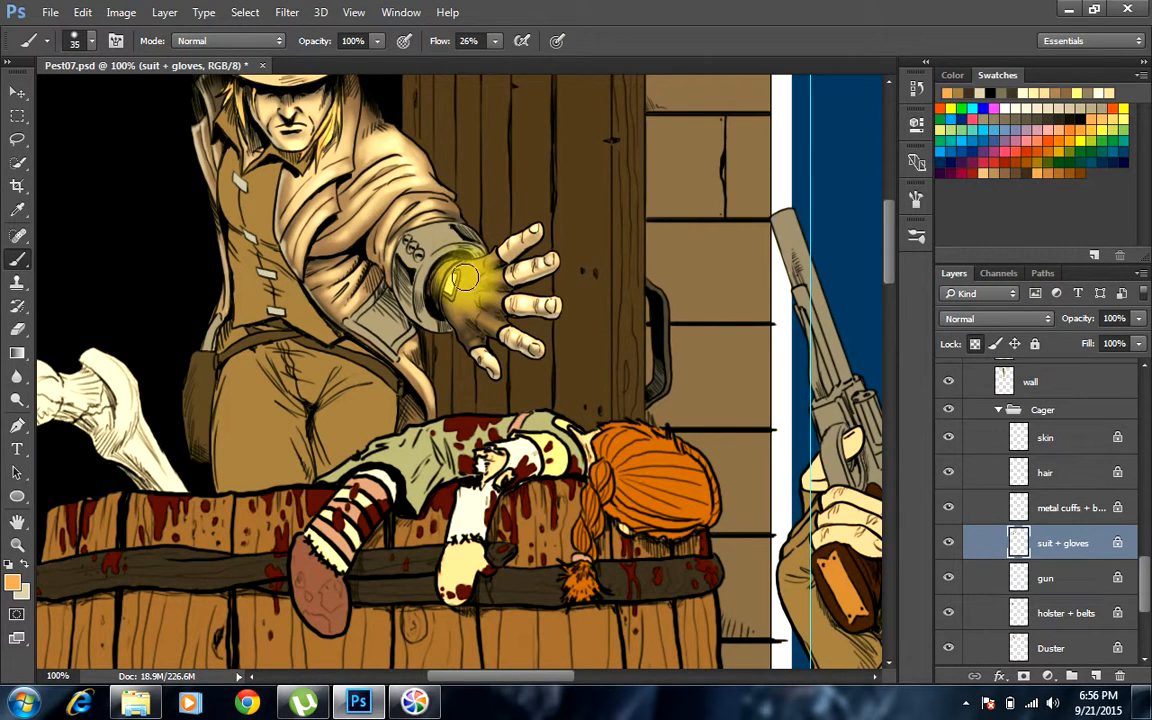
{"action": "key", "text": "bracketright"}
{"action": "mouse_move", "coordinate": [463, 277]}
{"action": "left_mouse_down"}
{"action": "mouse_move", "coordinate": [471, 311]}
{"action": "mouse_move", "coordinate": [456, 280]}
{"action": "mouse_move", "coordinate": [470, 242]}
{"action": "mouse_move", "coordinate": [463, 179]}
{"action": "mouse_move", "coordinate": [443, 206]}
{"action": "mouse_move", "coordinate": [448, 272]}
{"action": "mouse_move", "coordinate": [462, 275]}
{"action": "mouse_move", "coordinate": [449, 287]}
{"action": "mouse_move", "coordinate": [515, 289]}
{"action": "mouse_move", "coordinate": [497, 268]}
{"action": "mouse_move", "coordinate": [504, 318]}
{"action": "mouse_move", "coordinate": [503, 308]}
{"action": "mouse_move", "coordinate": [513, 314]}
{"action": "mouse_move", "coordinate": [510, 340]}
{"action": "mouse_move", "coordinate": [488, 327]}
{"action": "mouse_move", "coordinate": [492, 358]}
{"action": "mouse_move", "coordinate": [455, 293]}
{"action": "left_mouse_up"}
{"action": "key", "text": "bracketleft"}
{"action": "key", "text": "bracketleft"}
{"action": "left_click_drag", "start_coordinate": [435, 284], "coordinate": [522, 329]}
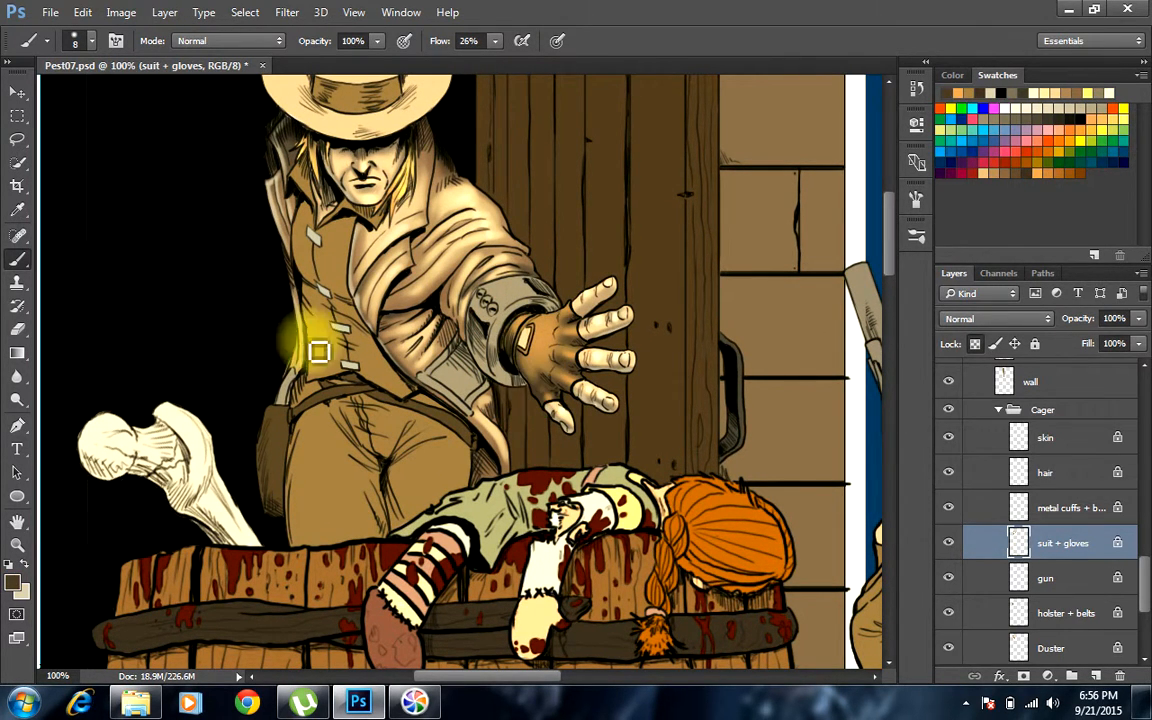
Shade the vest's chest, sides and lower part with dark brown, using a size 25 brush
{"action": "key", "text": "bracketright"}
{"action": "key", "text": "bracketright"}
{"action": "key", "text": "bracketright"}
{"action": "key", "text": "bracketright"}
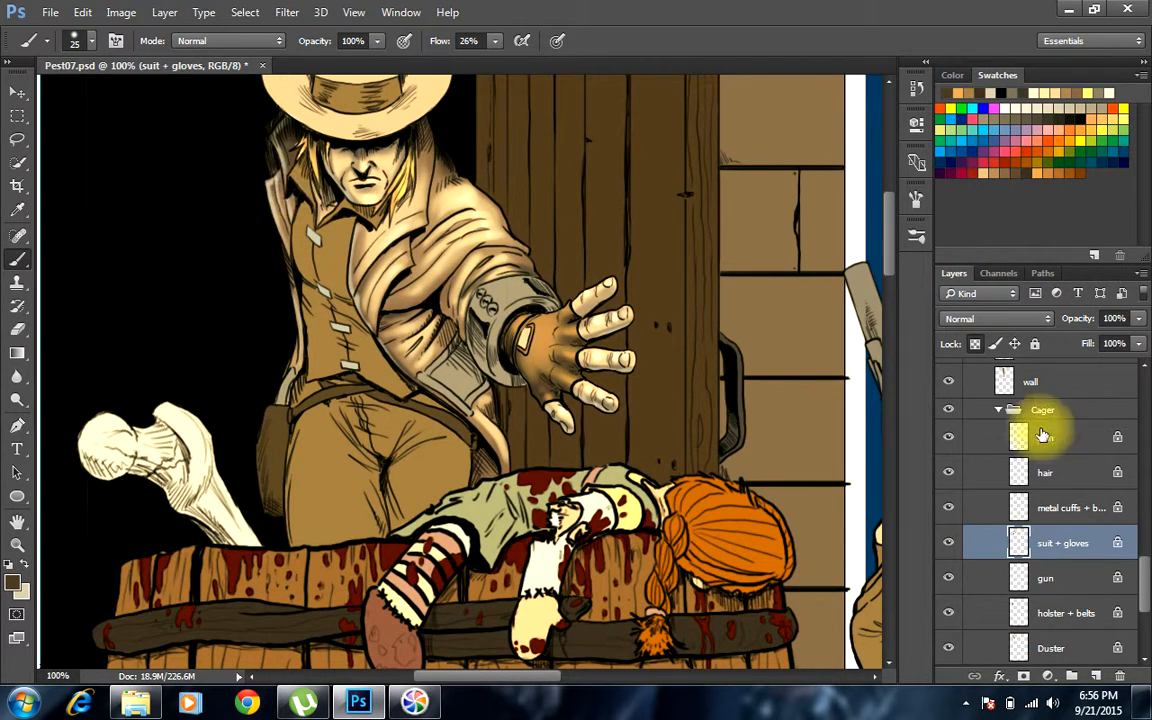
{"action": "key", "text": "v"}
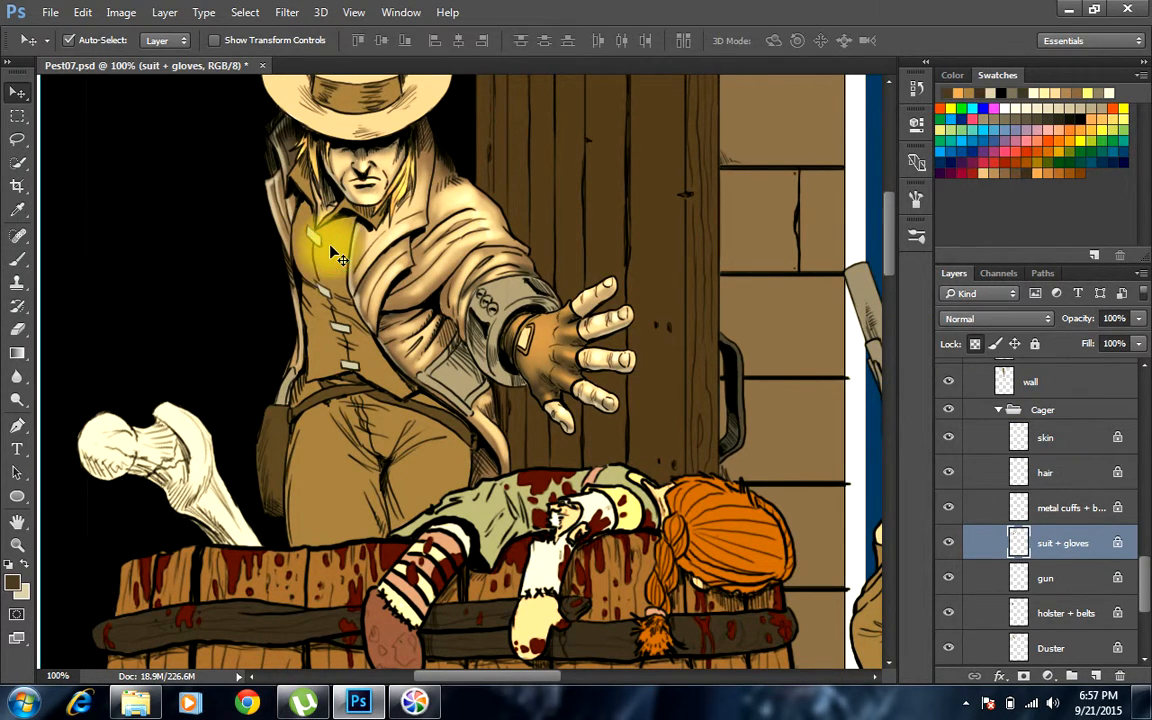
{"action": "key", "text": "b"}
{"action": "mouse_move", "coordinate": [301, 200]}
{"action": "left_mouse_down"}
{"action": "mouse_move", "coordinate": [306, 265]}
{"action": "mouse_move", "coordinate": [315, 258]}
{"action": "mouse_move", "coordinate": [290, 197]}
{"action": "mouse_move", "coordinate": [372, 305]}
{"action": "left_mouse_up"}
{"action": "left_click_drag", "start_coordinate": [296, 251], "coordinate": [404, 308]}
{"action": "left_click_drag", "start_coordinate": [305, 203], "coordinate": [339, 290]}
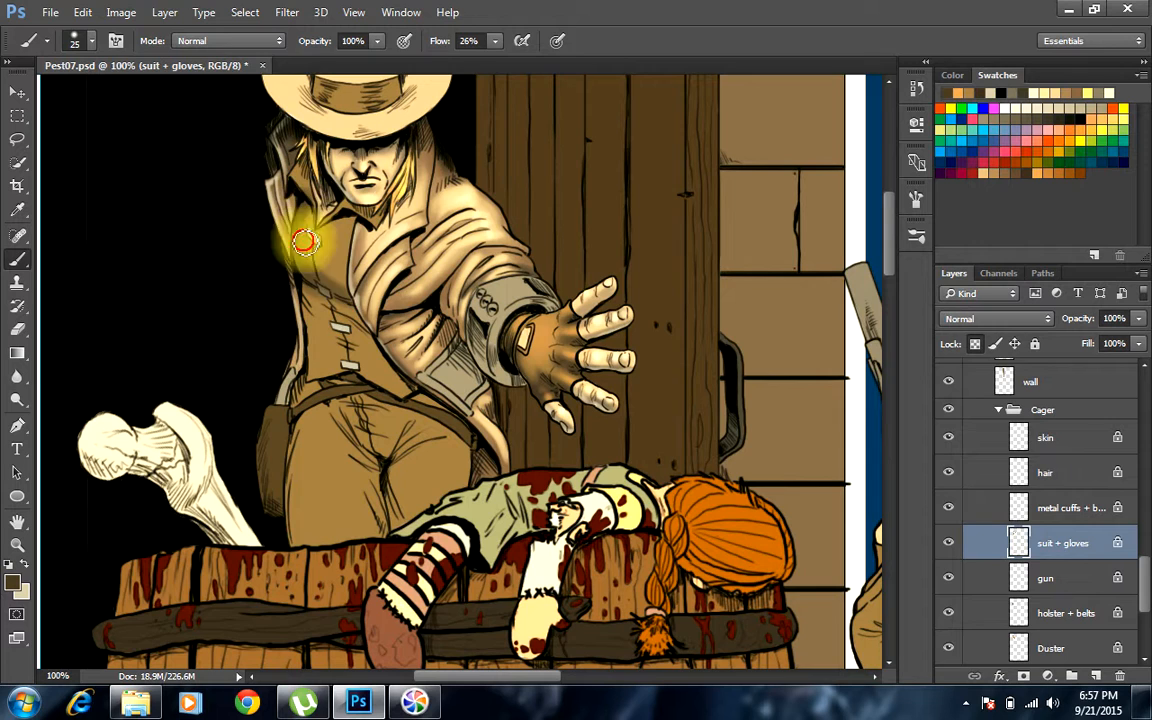
{"action": "left_click_drag", "start_coordinate": [303, 239], "coordinate": [383, 296]}
{"action": "mouse_move", "coordinate": [314, 329]}
{"action": "left_mouse_down"}
{"action": "mouse_move", "coordinate": [298, 281]}
{"action": "mouse_move", "coordinate": [338, 368]}
{"action": "mouse_move", "coordinate": [307, 314]}
{"action": "mouse_move", "coordinate": [378, 349]}
{"action": "mouse_move", "coordinate": [342, 324]}
{"action": "mouse_move", "coordinate": [411, 377]}
{"action": "mouse_move", "coordinate": [282, 308]}
{"action": "mouse_move", "coordinate": [398, 367]}
{"action": "mouse_move", "coordinate": [308, 316]}
{"action": "mouse_move", "coordinate": [428, 402]}
{"action": "mouse_move", "coordinate": [398, 420]}
{"action": "mouse_move", "coordinate": [355, 385]}
{"action": "mouse_move", "coordinate": [421, 425]}
{"action": "mouse_move", "coordinate": [342, 382]}
{"action": "mouse_move", "coordinate": [294, 373]}
{"action": "mouse_move", "coordinate": [309, 401]}
{"action": "left_mouse_up"}
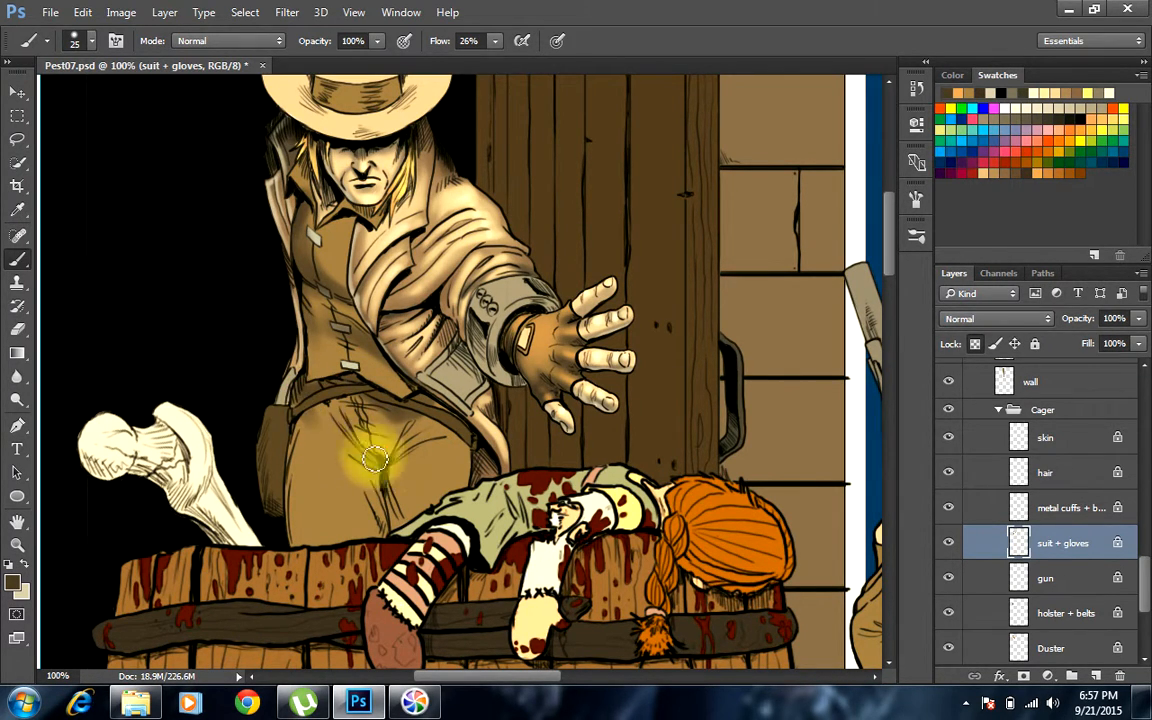
Shade both trouser legs with dark brown, enlarging the brush to size 80 for the thigh below the outstretched arm
{"action": "mouse_move", "coordinate": [355, 440]}
{"action": "left_mouse_down"}
{"action": "mouse_move", "coordinate": [373, 500]}
{"action": "mouse_move", "coordinate": [378, 480]}
{"action": "mouse_move", "coordinate": [393, 550]}
{"action": "mouse_move", "coordinate": [348, 402]}
{"action": "mouse_move", "coordinate": [296, 548]}
{"action": "left_mouse_up"}
{"action": "mouse_move", "coordinate": [320, 383]}
{"action": "left_mouse_down"}
{"action": "mouse_move", "coordinate": [298, 559]}
{"action": "mouse_move", "coordinate": [315, 495]}
{"action": "mouse_move", "coordinate": [370, 500]}
{"action": "mouse_move", "coordinate": [394, 532]}
{"action": "left_mouse_up"}
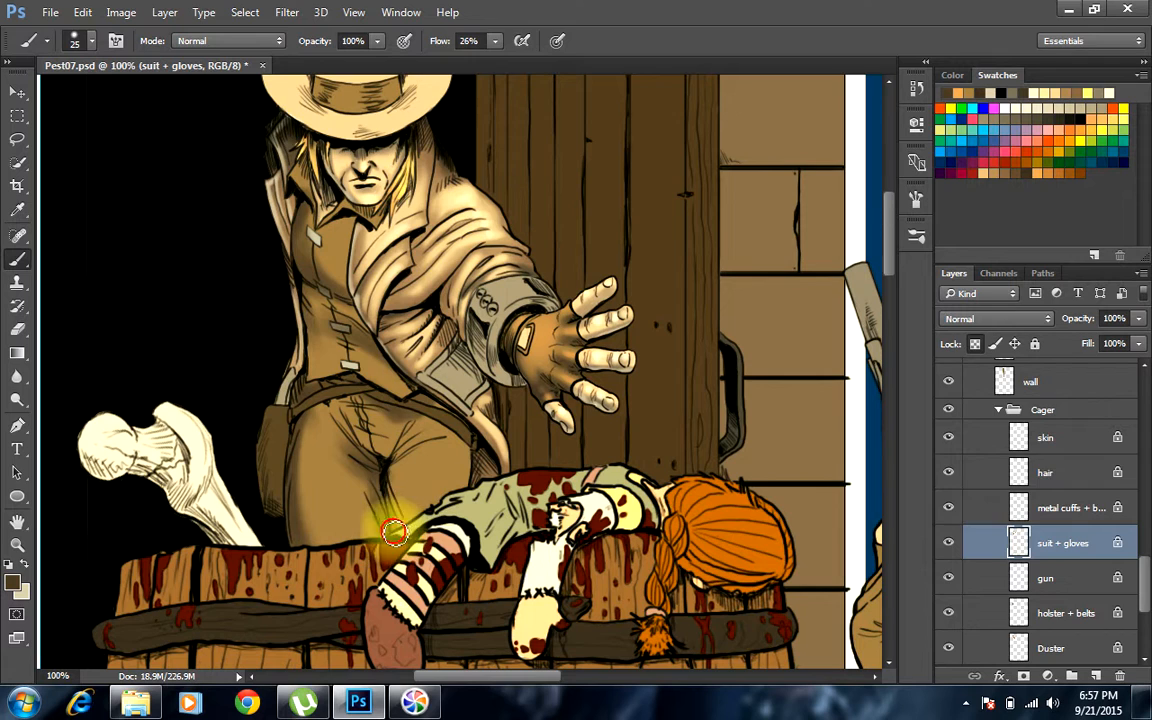
{"action": "key", "text": "bracketright"}
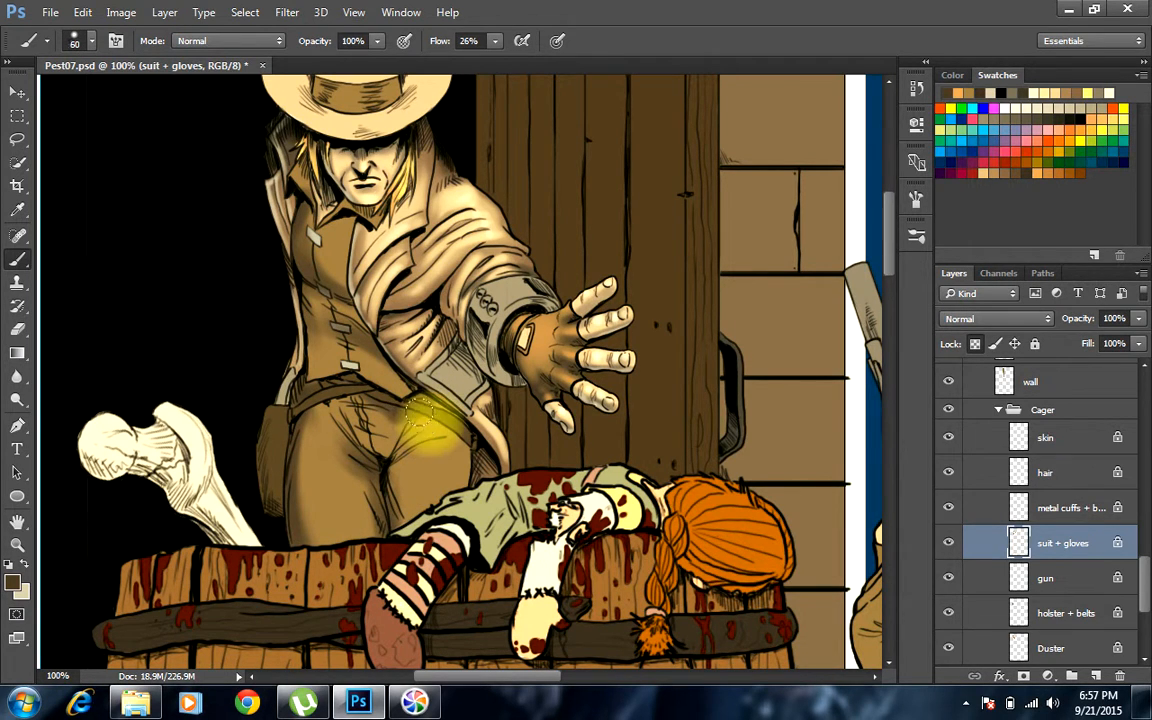
{"action": "mouse_move", "coordinate": [440, 408]}
{"action": "left_mouse_down"}
{"action": "mouse_move", "coordinate": [422, 461]}
{"action": "mouse_move", "coordinate": [386, 493]}
{"action": "mouse_move", "coordinate": [430, 383]}
{"action": "mouse_move", "coordinate": [404, 511]}
{"action": "mouse_move", "coordinate": [447, 403]}
{"action": "mouse_move", "coordinate": [424, 531]}
{"action": "left_mouse_up"}
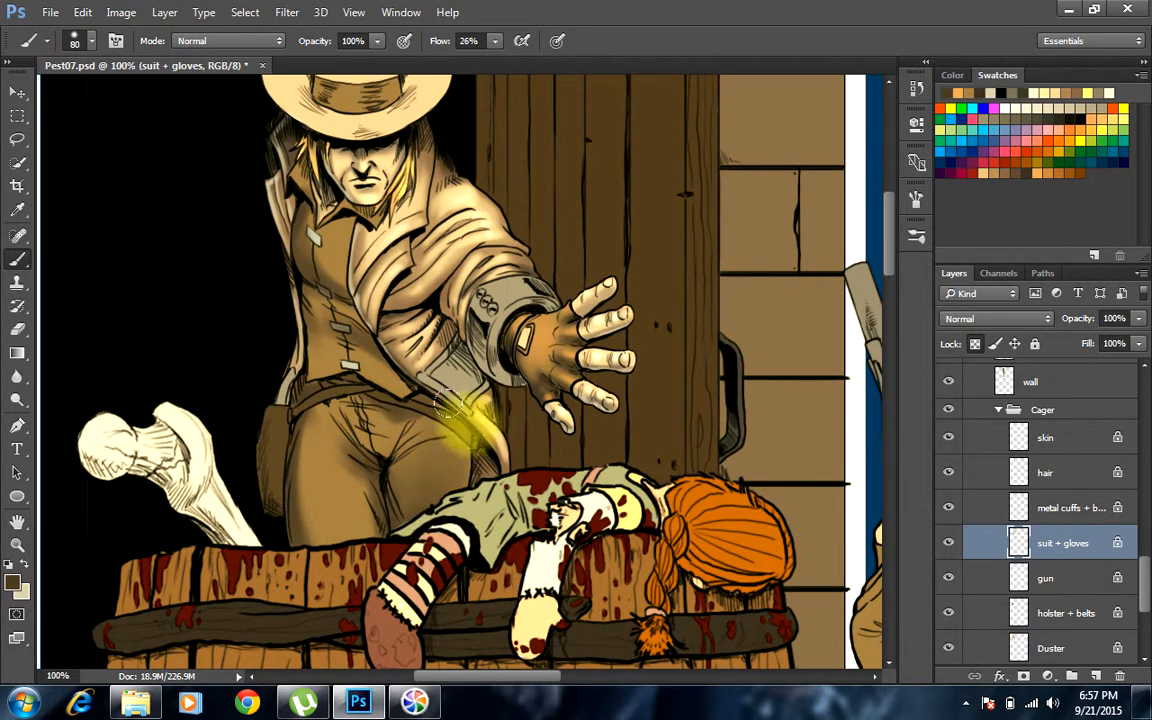
{"action": "mouse_move", "coordinate": [466, 426]}
{"action": "left_mouse_down"}
{"action": "mouse_move", "coordinate": [415, 520]}
{"action": "mouse_move", "coordinate": [393, 549]}
{"action": "mouse_move", "coordinate": [439, 483]}
{"action": "mouse_move", "coordinate": [427, 299]}
{"action": "mouse_move", "coordinate": [452, 483]}
{"action": "mouse_move", "coordinate": [419, 568]}
{"action": "left_mouse_up"}
{"action": "left_click_drag", "start_coordinate": [434, 367], "coordinate": [411, 522]}
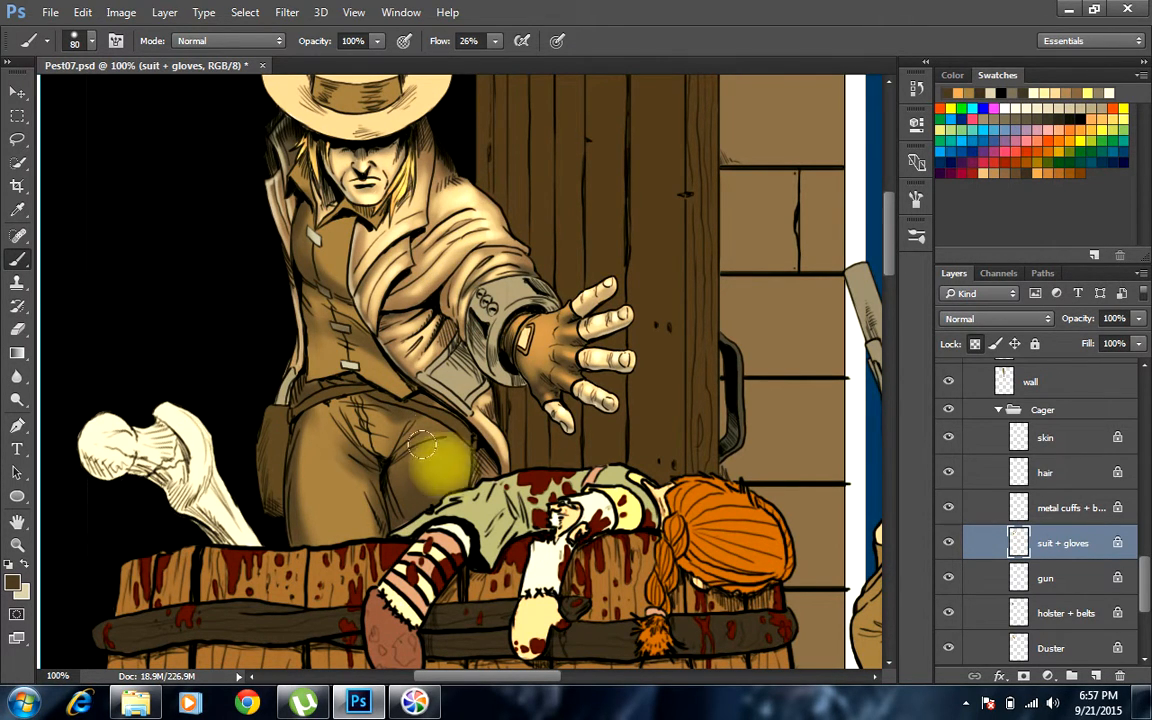
{"action": "left_click_drag", "start_coordinate": [445, 480], "coordinate": [420, 548]}
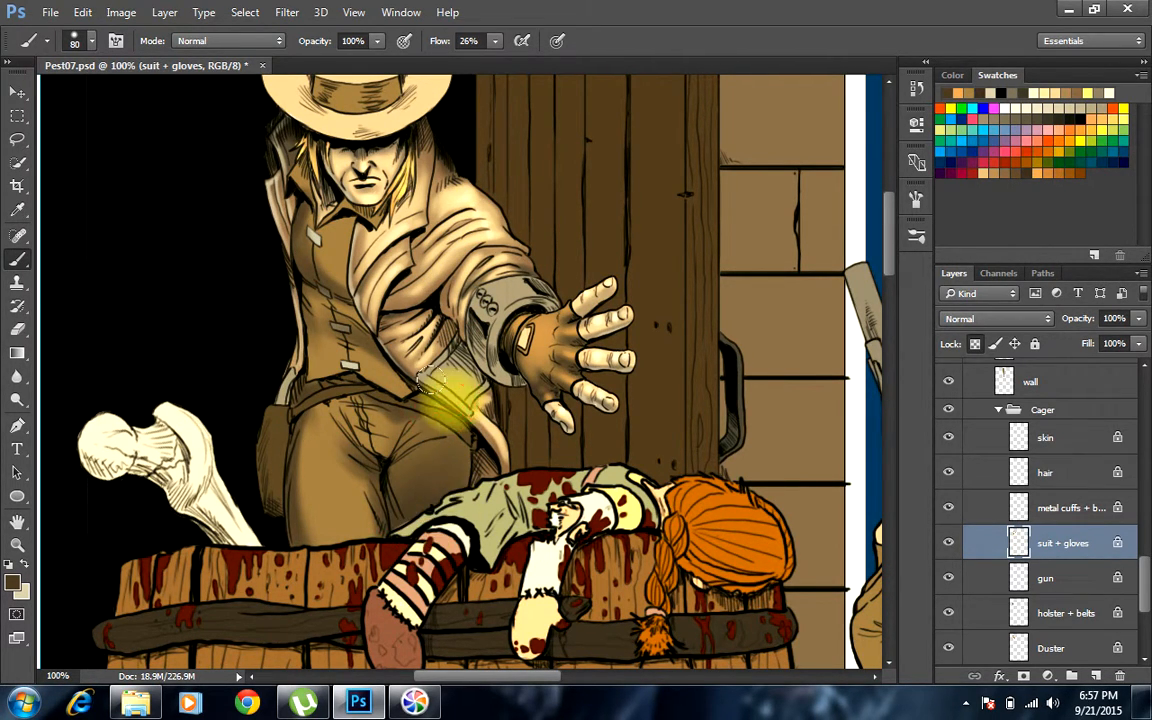
{"action": "mouse_move", "coordinate": [371, 514]}
{"action": "left_mouse_down"}
{"action": "mouse_move", "coordinate": [349, 481]}
{"action": "mouse_move", "coordinate": [333, 327]}
{"action": "left_mouse_up"}
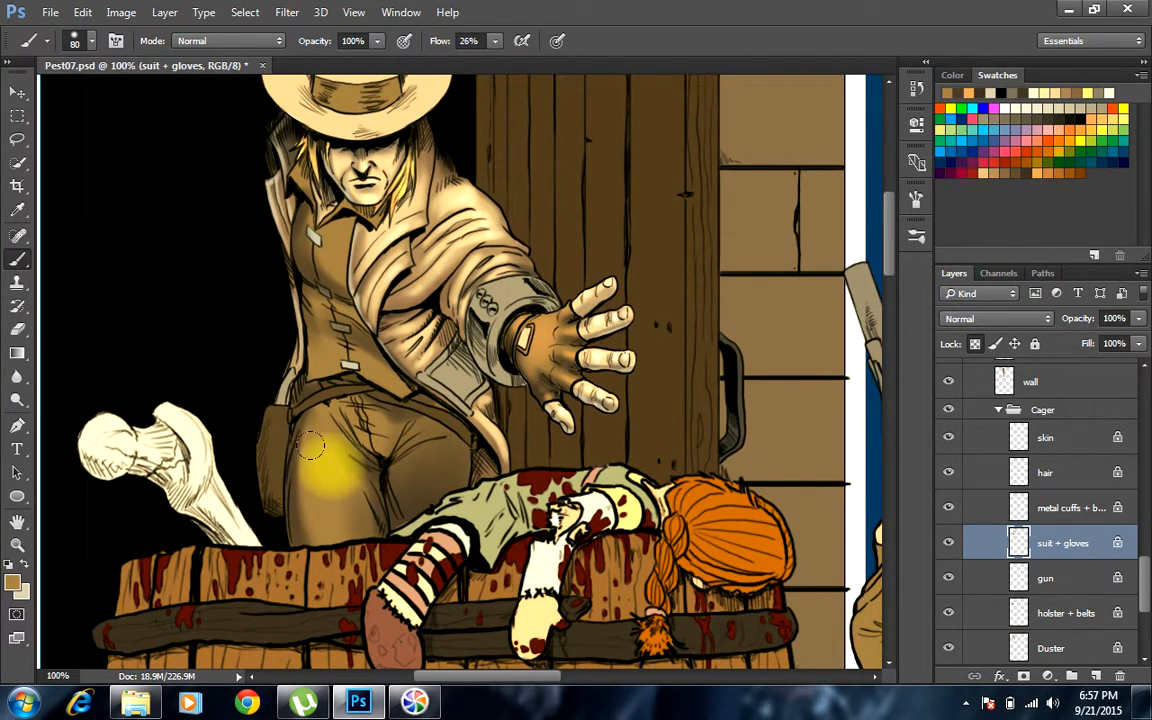
Refine the trouser and waist creases with golden brown at size 10 and medium brown at size 8
{"action": "key", "text": "bracketleft"}
{"action": "key", "text": "bracketleft"}
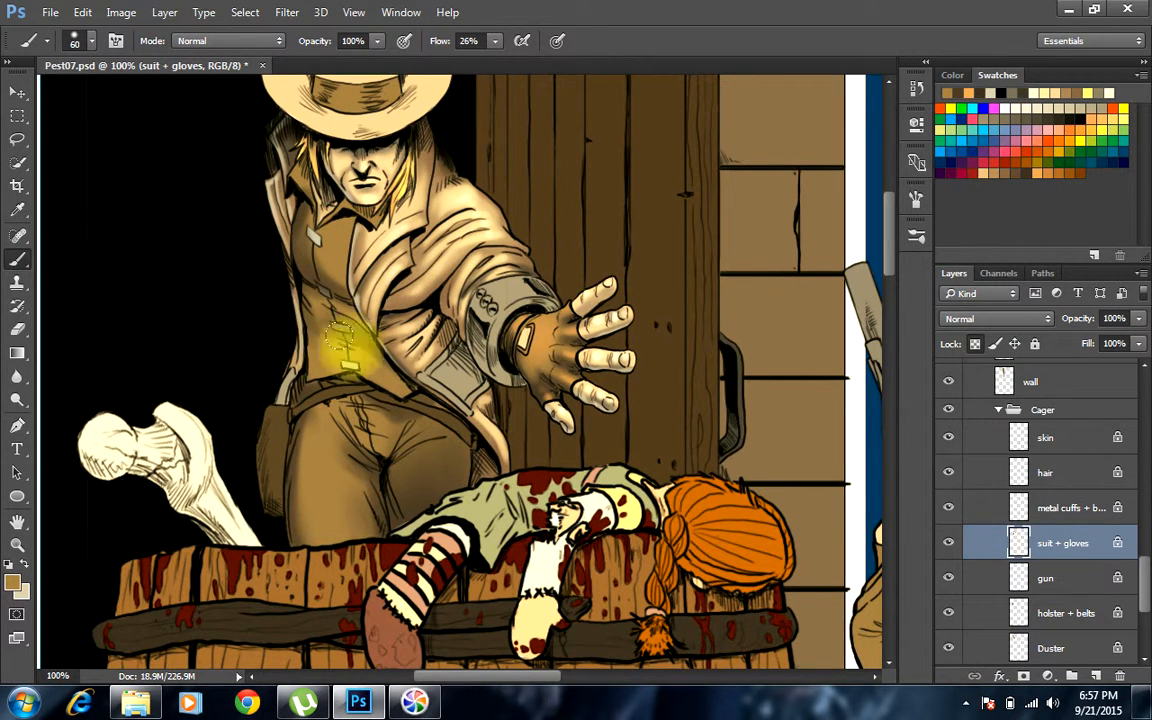
{"action": "key", "text": "bracketleft"}
{"action": "key", "text": "bracketleft"}
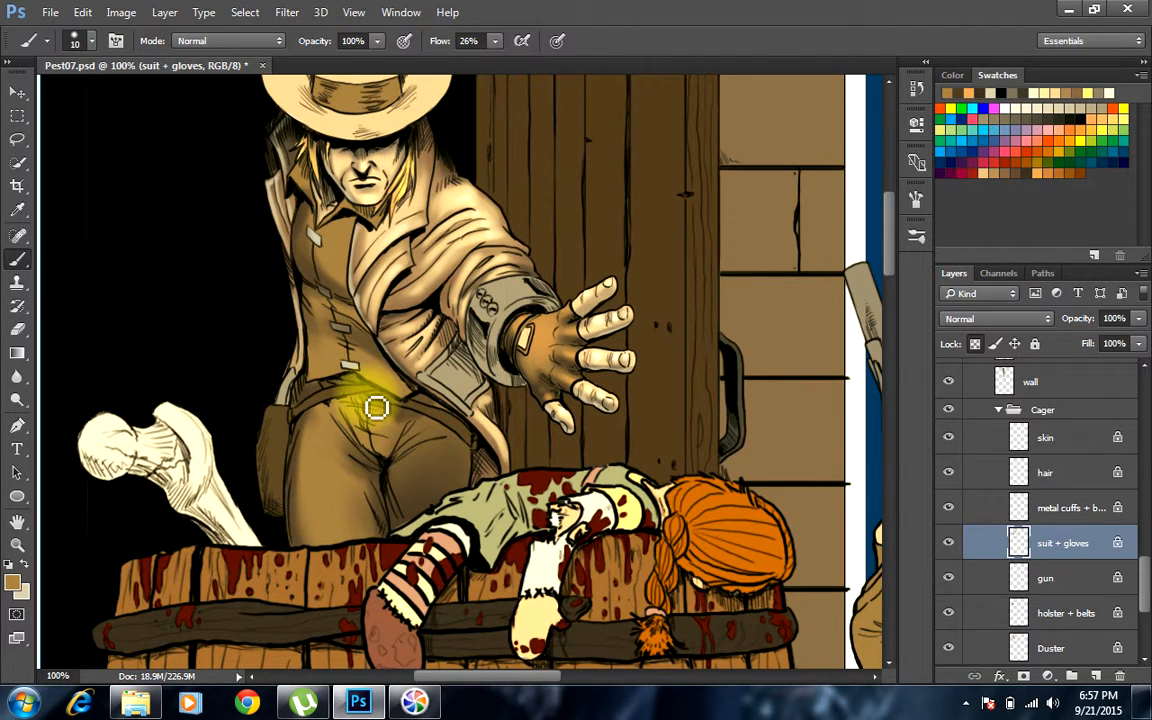
{"action": "mouse_move", "coordinate": [411, 424]}
{"action": "left_mouse_down"}
{"action": "mouse_move", "coordinate": [434, 427]}
{"action": "mouse_move", "coordinate": [353, 405]}
{"action": "left_mouse_up"}
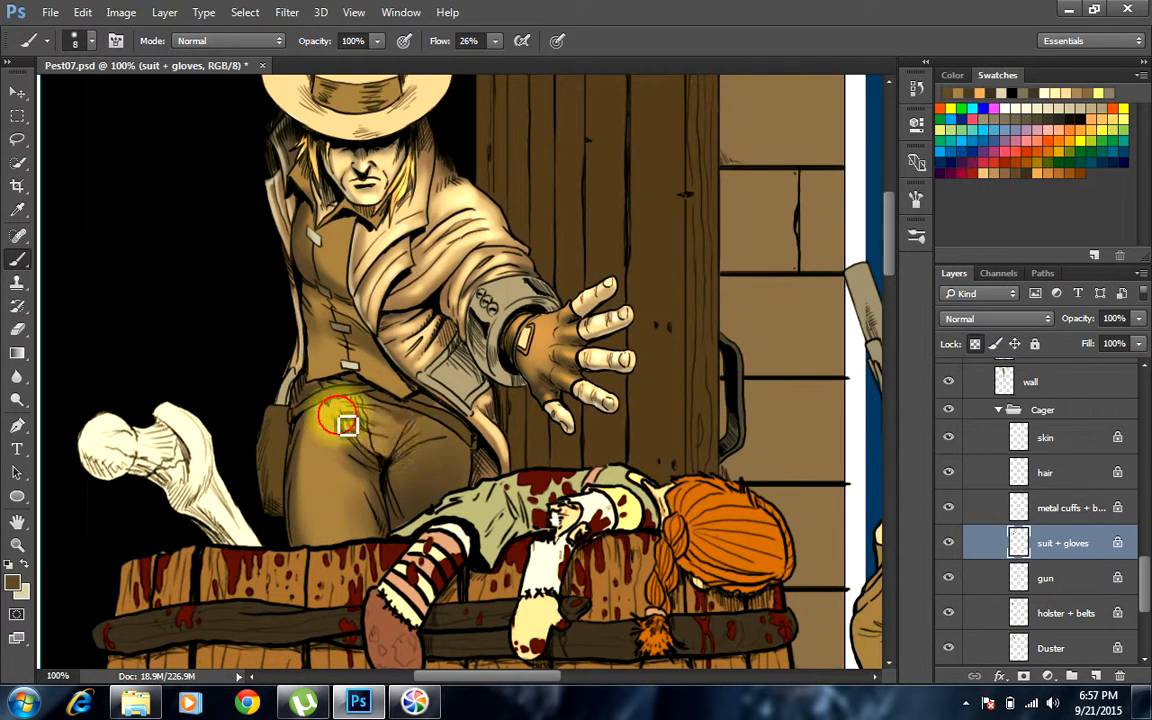
{"action": "mouse_move", "coordinate": [375, 457]}
{"action": "left_mouse_down"}
{"action": "mouse_move", "coordinate": [346, 409]}
{"action": "mouse_move", "coordinate": [380, 462]}
{"action": "mouse_move", "coordinate": [332, 412]}
{"action": "mouse_move", "coordinate": [320, 424]}
{"action": "mouse_move", "coordinate": [370, 468]}
{"action": "mouse_move", "coordinate": [326, 430]}
{"action": "mouse_move", "coordinate": [429, 481]}
{"action": "mouse_move", "coordinate": [387, 351]}
{"action": "mouse_move", "coordinate": [412, 478]}
{"action": "mouse_move", "coordinate": [399, 486]}
{"action": "mouse_move", "coordinate": [447, 459]}
{"action": "mouse_move", "coordinate": [406, 473]}
{"action": "mouse_move", "coordinate": [425, 444]}
{"action": "mouse_move", "coordinate": [451, 435]}
{"action": "mouse_move", "coordinate": [413, 457]}
{"action": "mouse_move", "coordinate": [440, 420]}
{"action": "mouse_move", "coordinate": [415, 443]}
{"action": "mouse_move", "coordinate": [434, 380]}
{"action": "mouse_move", "coordinate": [408, 395]}
{"action": "mouse_move", "coordinate": [490, 436]}
{"action": "mouse_move", "coordinate": [330, 274]}
{"action": "mouse_move", "coordinate": [342, 348]}
{"action": "mouse_move", "coordinate": [329, 334]}
{"action": "mouse_move", "coordinate": [362, 368]}
{"action": "mouse_move", "coordinate": [356, 346]}
{"action": "mouse_move", "coordinate": [380, 392]}
{"action": "mouse_move", "coordinate": [405, 395]}
{"action": "mouse_move", "coordinate": [379, 382]}
{"action": "mouse_move", "coordinate": [408, 391]}
{"action": "mouse_move", "coordinate": [329, 381]}
{"action": "mouse_move", "coordinate": [350, 374]}
{"action": "mouse_move", "coordinate": [327, 369]}
{"action": "mouse_move", "coordinate": [347, 375]}
{"action": "mouse_move", "coordinate": [338, 340]}
{"action": "mouse_move", "coordinate": [351, 377]}
{"action": "mouse_move", "coordinate": [325, 356]}
{"action": "mouse_move", "coordinate": [317, 307]}
{"action": "mouse_move", "coordinate": [324, 347]}
{"action": "mouse_move", "coordinate": [332, 334]}
{"action": "mouse_move", "coordinate": [308, 297]}
{"action": "mouse_move", "coordinate": [302, 356]}
{"action": "mouse_move", "coordinate": [296, 190]}
{"action": "mouse_move", "coordinate": [377, 312]}
{"action": "mouse_move", "coordinate": [330, 226]}
{"action": "mouse_move", "coordinate": [366, 226]}
{"action": "mouse_move", "coordinate": [310, 240]}
{"action": "mouse_move", "coordinate": [359, 234]}
{"action": "mouse_move", "coordinate": [240, 135]}
{"action": "mouse_move", "coordinate": [354, 218]}
{"action": "mouse_move", "coordinate": [314, 231]}
{"action": "mouse_move", "coordinate": [327, 226]}
{"action": "mouse_move", "coordinate": [200, 207]}
{"action": "mouse_move", "coordinate": [460, 250]}
{"action": "mouse_move", "coordinate": [547, 330]}
{"action": "left_mouse_up"}
{"action": "key", "text": "bracketright"}
{"action": "key", "text": "bracketright"}
{"action": "key", "text": "bracketright"}
{"action": "key", "text": "bracketleft"}
{"action": "key", "text": "bracketleft"}
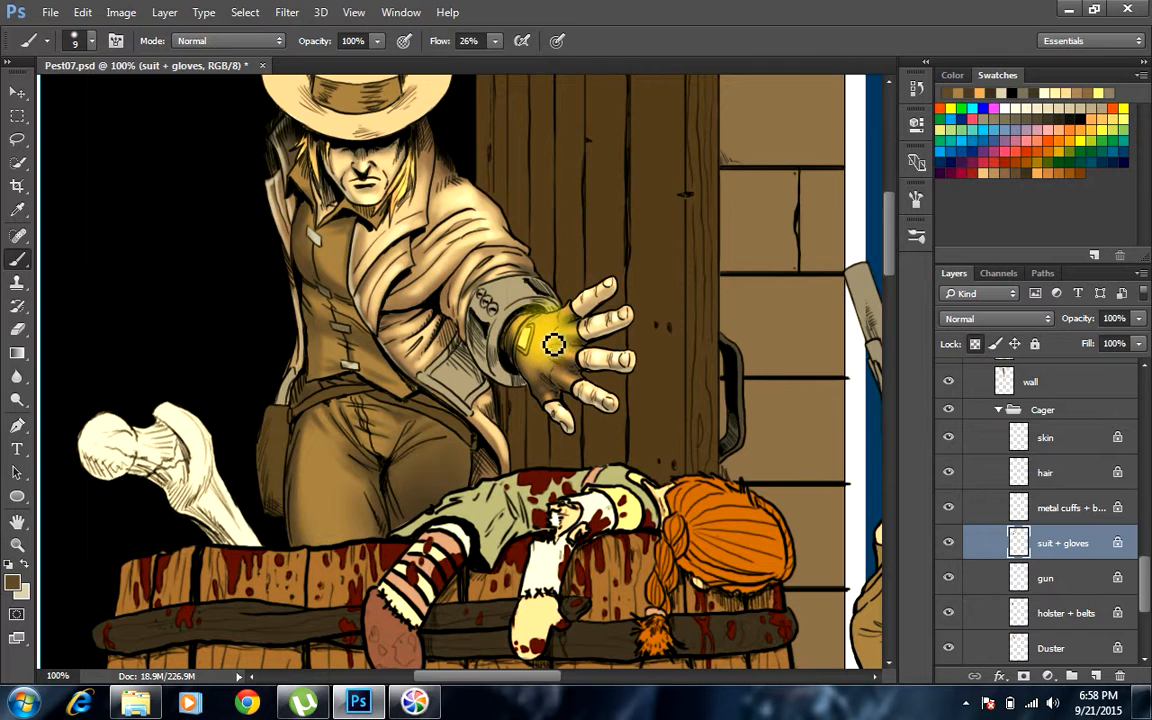
Sample the glove's orange and brush a warm glow onto the trouser leg and vest with a size 50 brush
{"action": "left_click", "coordinate": [544, 334], "text": "alt"}
{"action": "key", "text": "]"}
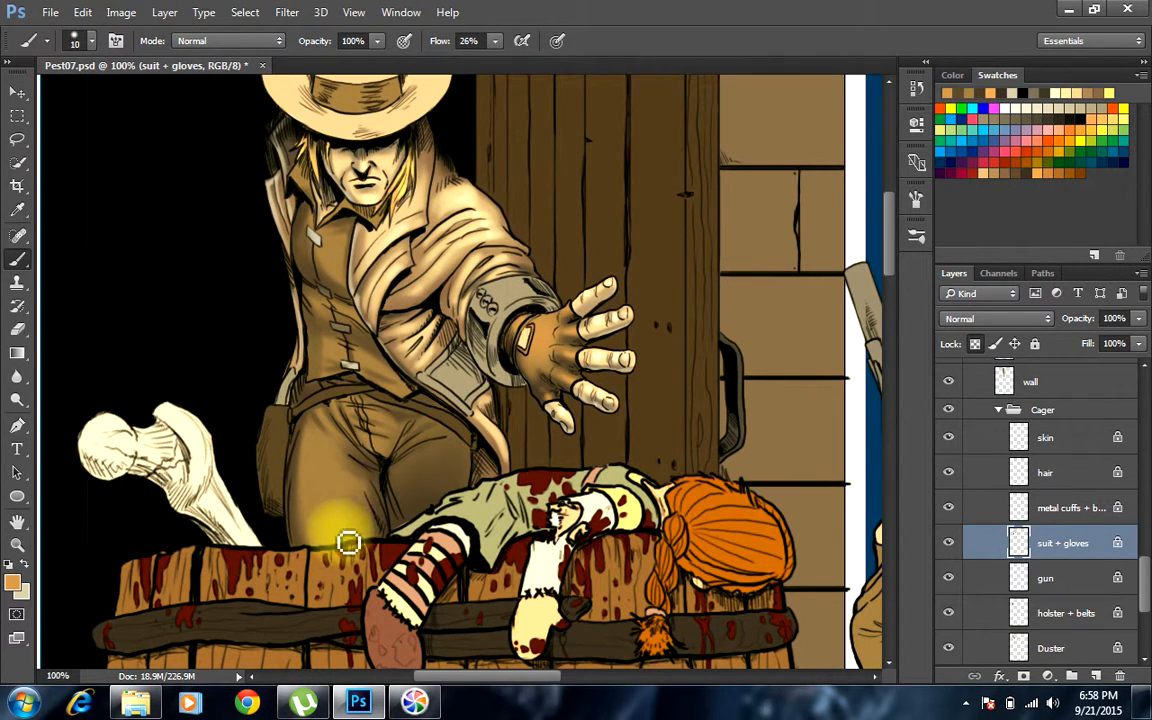
{"action": "key", "text": "]"}
{"action": "mouse_move", "coordinate": [341, 558]}
{"action": "left_mouse_down"}
{"action": "mouse_move", "coordinate": [325, 540]}
{"action": "mouse_move", "coordinate": [321, 455]}
{"action": "mouse_move", "coordinate": [328, 312]}
{"action": "mouse_move", "coordinate": [346, 283]}
{"action": "left_mouse_up"}
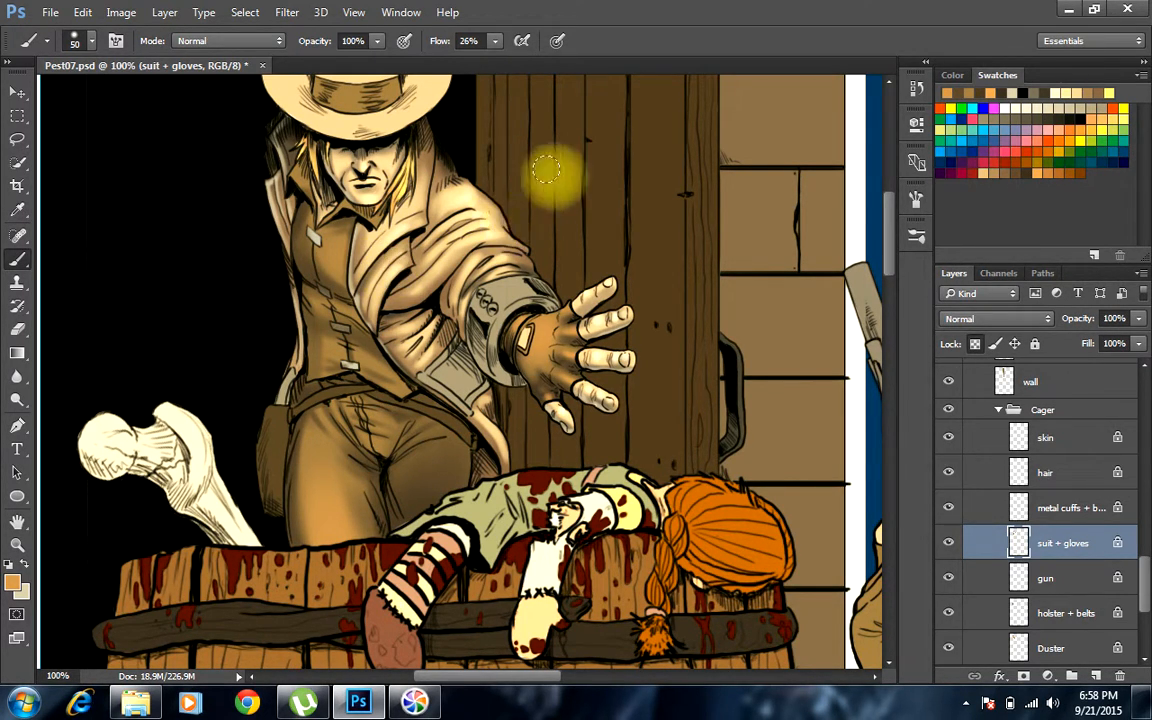
{"action": "mouse_move", "coordinate": [535, 200]}
{"action": "left_mouse_down"}
{"action": "mouse_move", "coordinate": [585, 318]}
{"action": "mouse_move", "coordinate": [586, 296]}
{"action": "mouse_move", "coordinate": [548, 280]}
{"action": "left_mouse_up"}
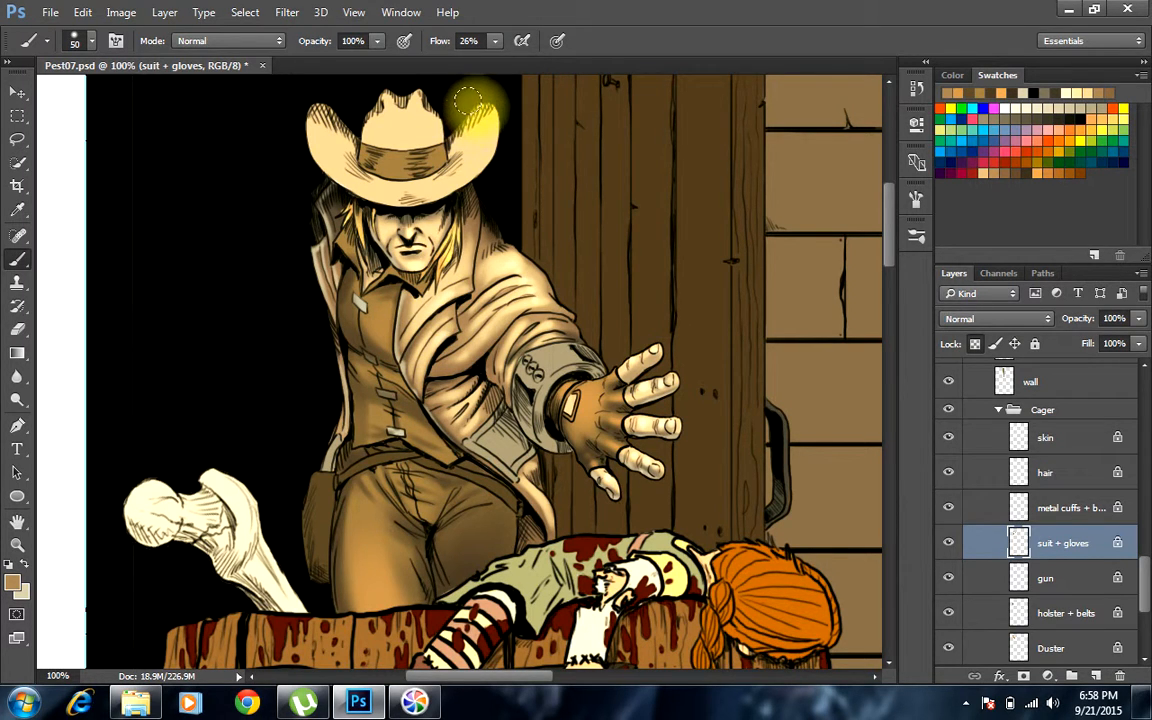
On the hat layer, shade the upturned brim sides and the crown with light brown, using a size 50 brush
{"action": "key", "text": "v"}
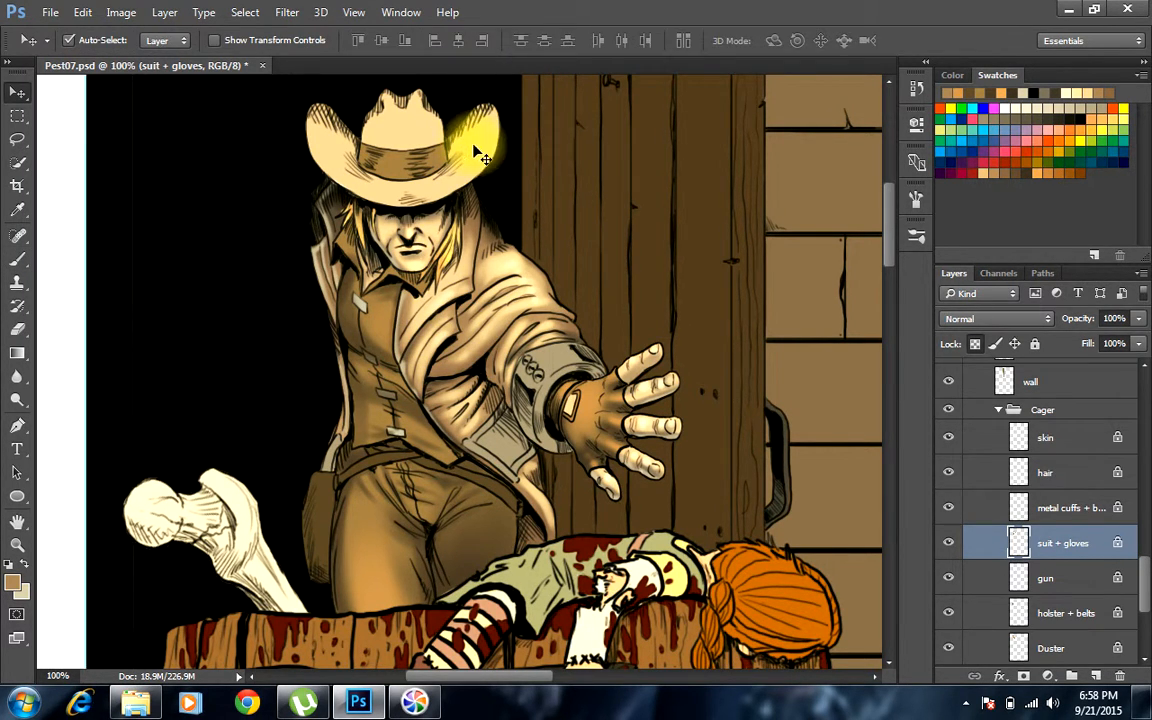
{"action": "left_click", "coordinate": [485, 122]}
{"action": "key", "text": "b"}
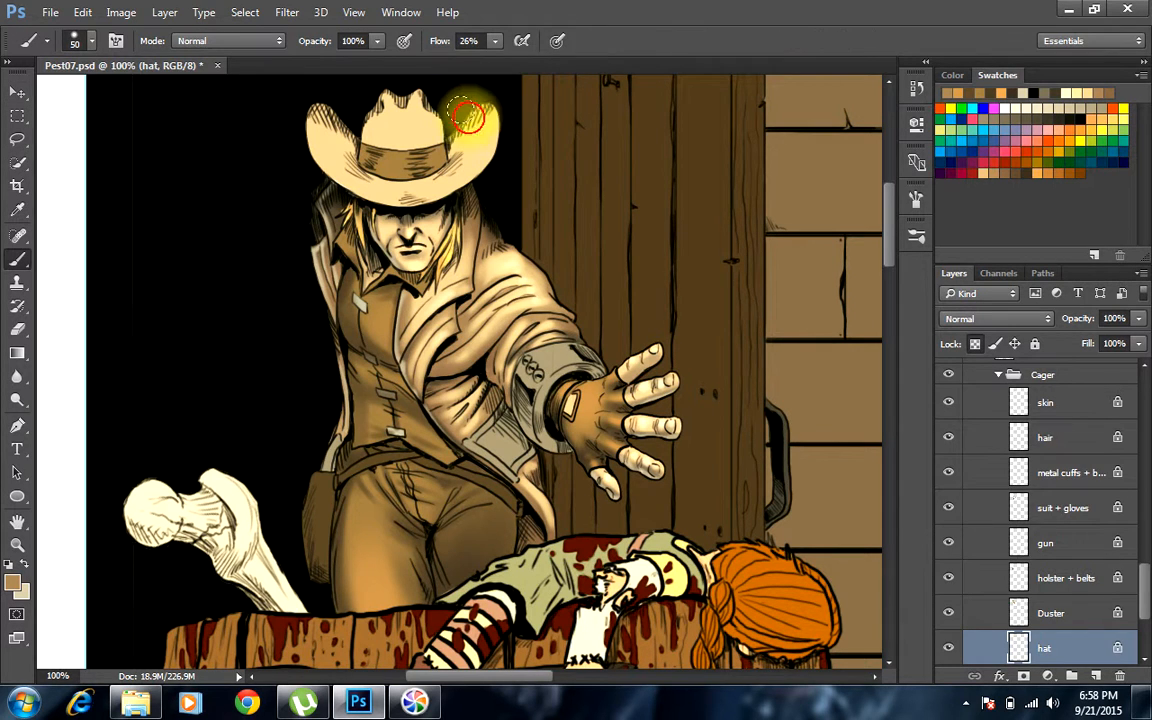
{"action": "mouse_move", "coordinate": [458, 103]}
{"action": "left_mouse_down"}
{"action": "mouse_move", "coordinate": [450, 149]}
{"action": "mouse_move", "coordinate": [488, 113]}
{"action": "mouse_move", "coordinate": [431, 170]}
{"action": "mouse_move", "coordinate": [470, 103]}
{"action": "mouse_move", "coordinate": [452, 85]}
{"action": "mouse_move", "coordinate": [401, 134]}
{"action": "mouse_move", "coordinate": [456, 78]}
{"action": "left_mouse_up"}
{"action": "mouse_move", "coordinate": [337, 87]}
{"action": "left_mouse_down"}
{"action": "mouse_move", "coordinate": [366, 134]}
{"action": "mouse_move", "coordinate": [354, 150]}
{"action": "mouse_move", "coordinate": [313, 151]}
{"action": "mouse_move", "coordinate": [300, 130]}
{"action": "mouse_move", "coordinate": [355, 110]}
{"action": "mouse_move", "coordinate": [390, 192]}
{"action": "mouse_move", "coordinate": [358, 108]}
{"action": "mouse_move", "coordinate": [327, 113]}
{"action": "mouse_move", "coordinate": [325, 130]}
{"action": "mouse_move", "coordinate": [381, 101]}
{"action": "mouse_move", "coordinate": [365, 87]}
{"action": "mouse_move", "coordinate": [384, 77]}
{"action": "mouse_move", "coordinate": [410, 111]}
{"action": "mouse_move", "coordinate": [363, 128]}
{"action": "mouse_move", "coordinate": [393, 150]}
{"action": "mouse_move", "coordinate": [363, 81]}
{"action": "mouse_move", "coordinate": [366, 127]}
{"action": "mouse_move", "coordinate": [431, 102]}
{"action": "mouse_move", "coordinate": [416, 75]}
{"action": "mouse_move", "coordinate": [440, 126]}
{"action": "mouse_move", "coordinate": [382, 154]}
{"action": "mouse_move", "coordinate": [396, 74]}
{"action": "mouse_move", "coordinate": [482, 122]}
{"action": "mouse_move", "coordinate": [464, 84]}
{"action": "mouse_move", "coordinate": [449, 172]}
{"action": "mouse_move", "coordinate": [459, 174]}
{"action": "mouse_move", "coordinate": [468, 117]}
{"action": "mouse_move", "coordinate": [382, 155]}
{"action": "mouse_move", "coordinate": [405, 193]}
{"action": "mouse_move", "coordinate": [324, 137]}
{"action": "mouse_move", "coordinate": [340, 153]}
{"action": "mouse_move", "coordinate": [459, 113]}
{"action": "mouse_move", "coordinate": [388, 97]}
{"action": "left_mouse_up"}
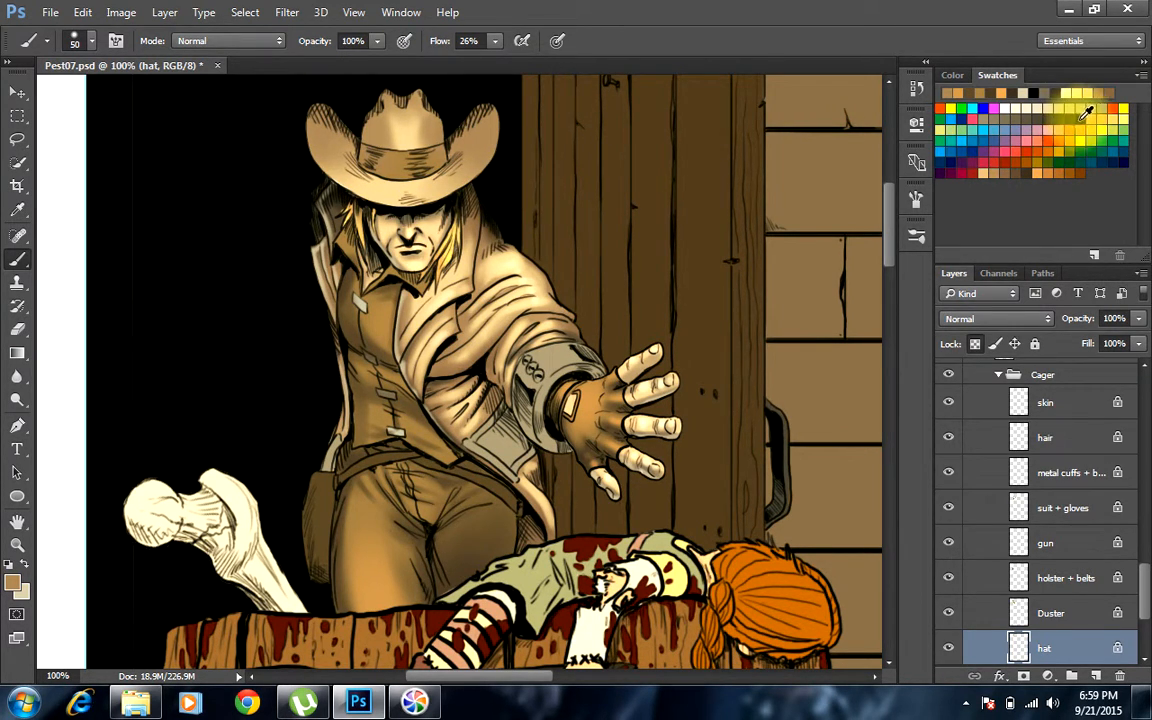
Darken the hat's brim tips and crown top with black, reducing the brush from size 50 to 35
{"action": "left_click", "coordinate": [1084, 116]}
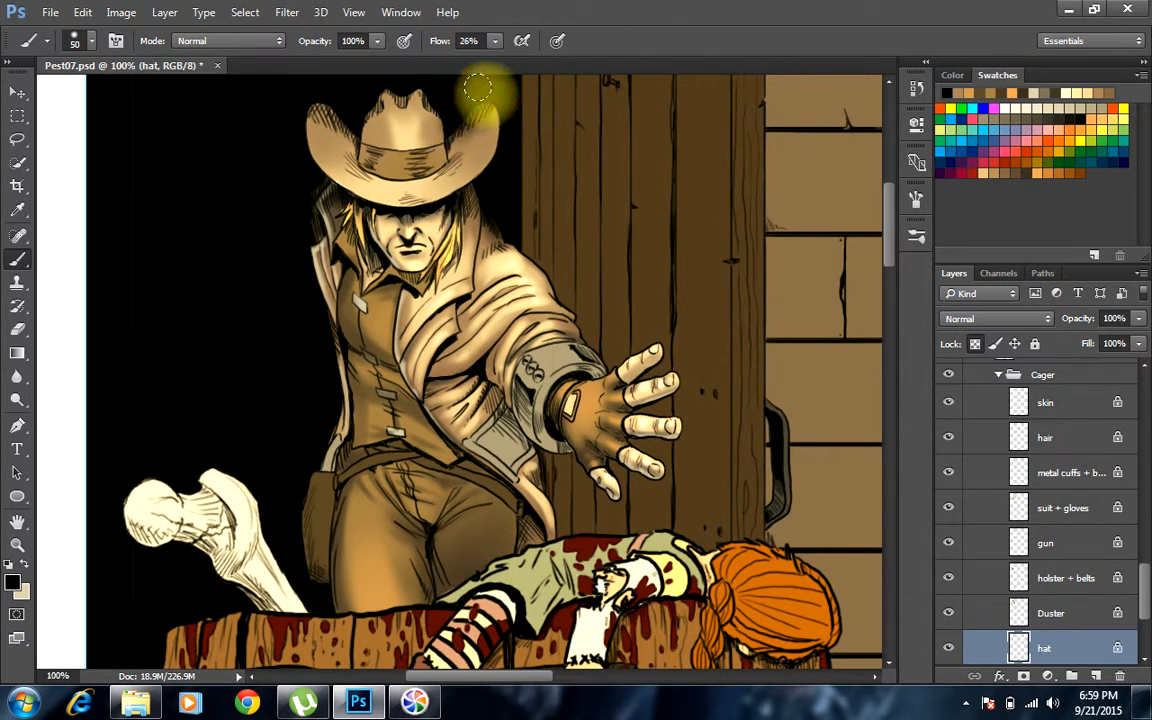
{"action": "mouse_move", "coordinate": [350, 93]}
{"action": "left_mouse_down"}
{"action": "mouse_move", "coordinate": [354, 151]}
{"action": "mouse_move", "coordinate": [347, 90]}
{"action": "mouse_move", "coordinate": [347, 108]}
{"action": "mouse_move", "coordinate": [315, 114]}
{"action": "mouse_move", "coordinate": [350, 118]}
{"action": "mouse_move", "coordinate": [351, 150]}
{"action": "left_mouse_up"}
{"action": "mouse_move", "coordinate": [453, 112]}
{"action": "left_mouse_down"}
{"action": "mouse_move", "coordinate": [476, 85]}
{"action": "mouse_move", "coordinate": [504, 108]}
{"action": "left_mouse_up"}
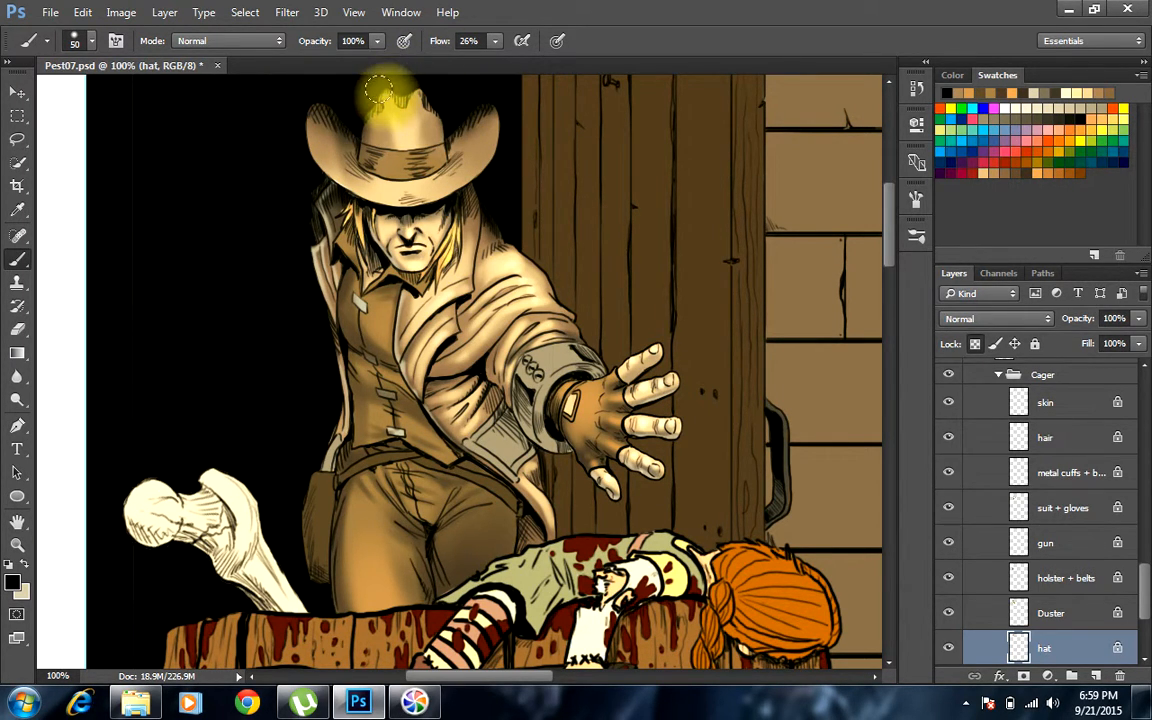
{"action": "key", "text": "bracketleft"}
{"action": "key", "text": "bracketleft"}
{"action": "key", "text": "bracketleft"}
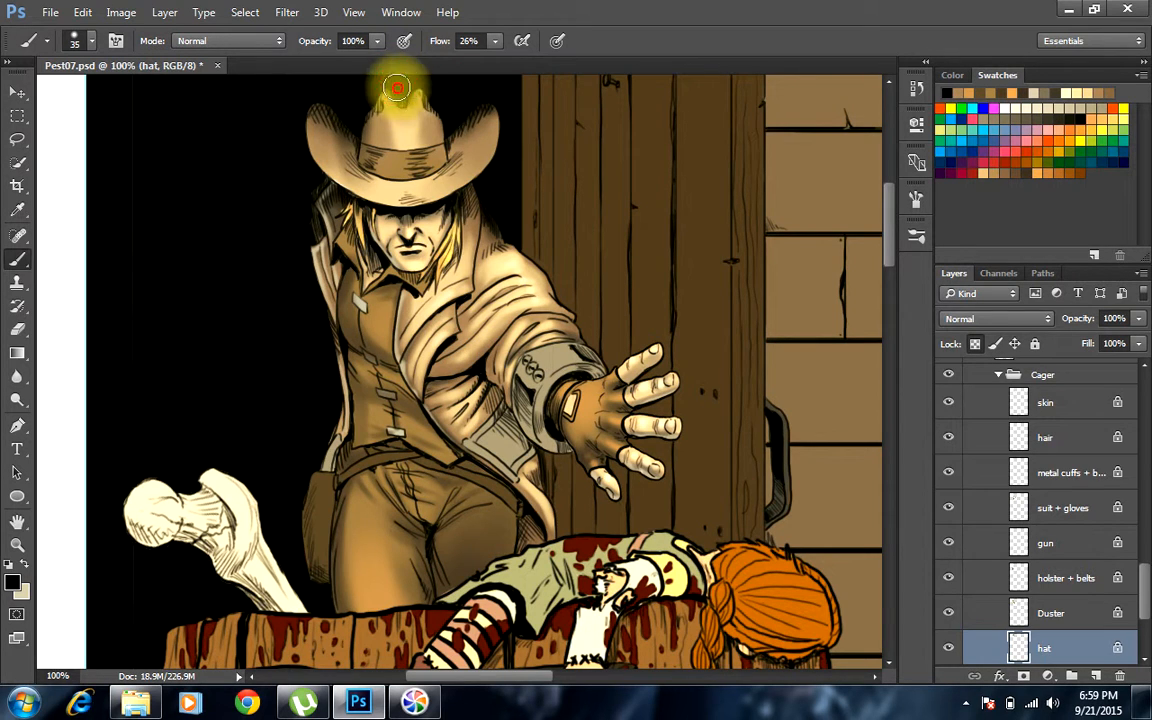
{"action": "mouse_move", "coordinate": [391, 81]}
{"action": "left_mouse_down"}
{"action": "mouse_move", "coordinate": [368, 85]}
{"action": "mouse_move", "coordinate": [359, 103]}
{"action": "mouse_move", "coordinate": [355, 90]}
{"action": "left_mouse_up"}
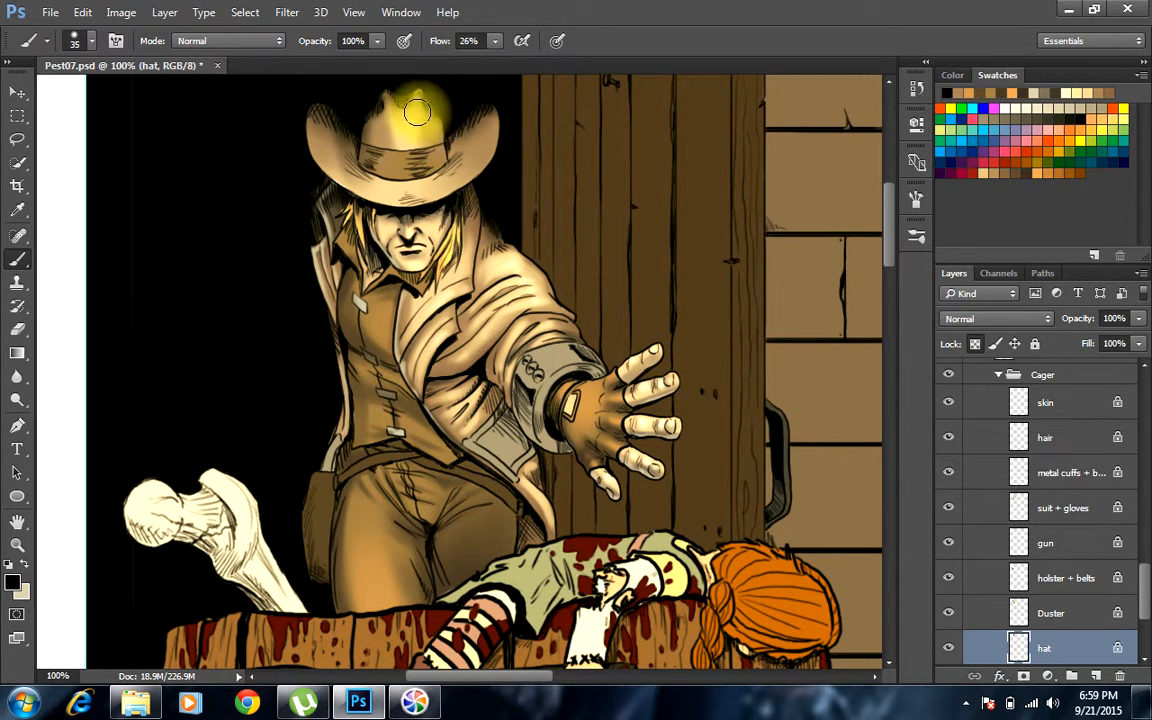
Shade the hat band with dark brown sampled from the cowboy's clothing, using a size 15 brush
{"action": "key", "text": "bracketleft"}
{"action": "key", "text": "bracketleft"}
{"action": "key", "text": "bracketleft"}
{"action": "key", "text": "bracketright"}
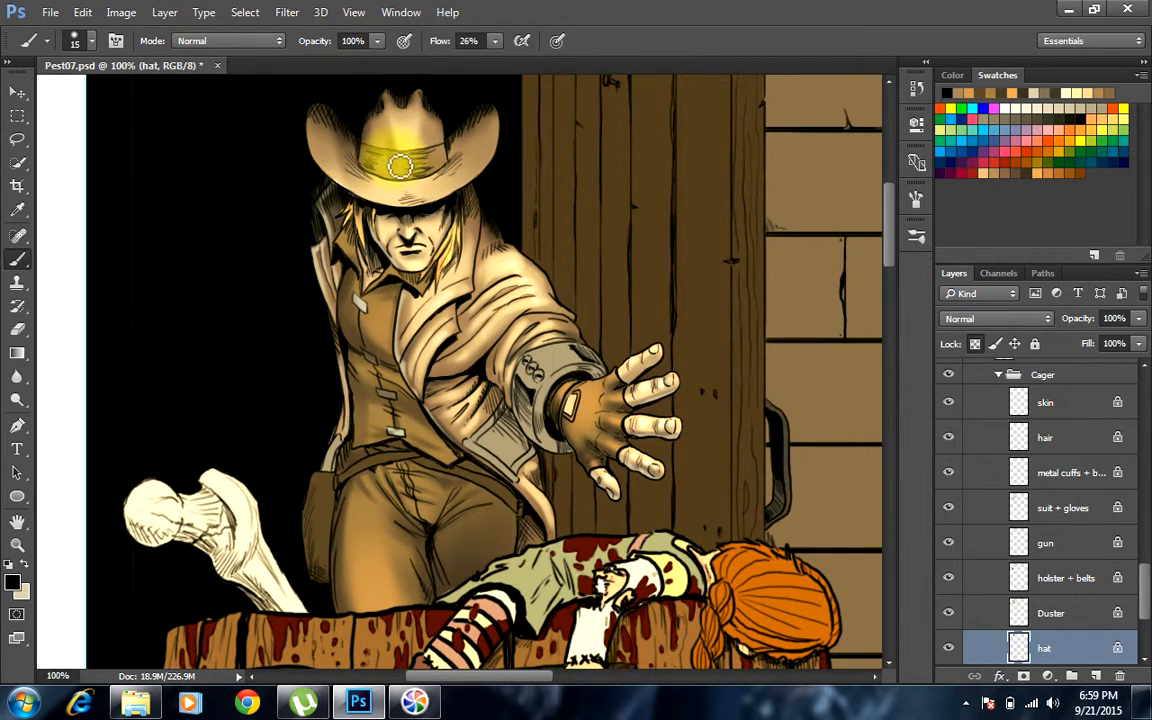
{"action": "left_click", "coordinate": [347, 329], "text": "alt"}
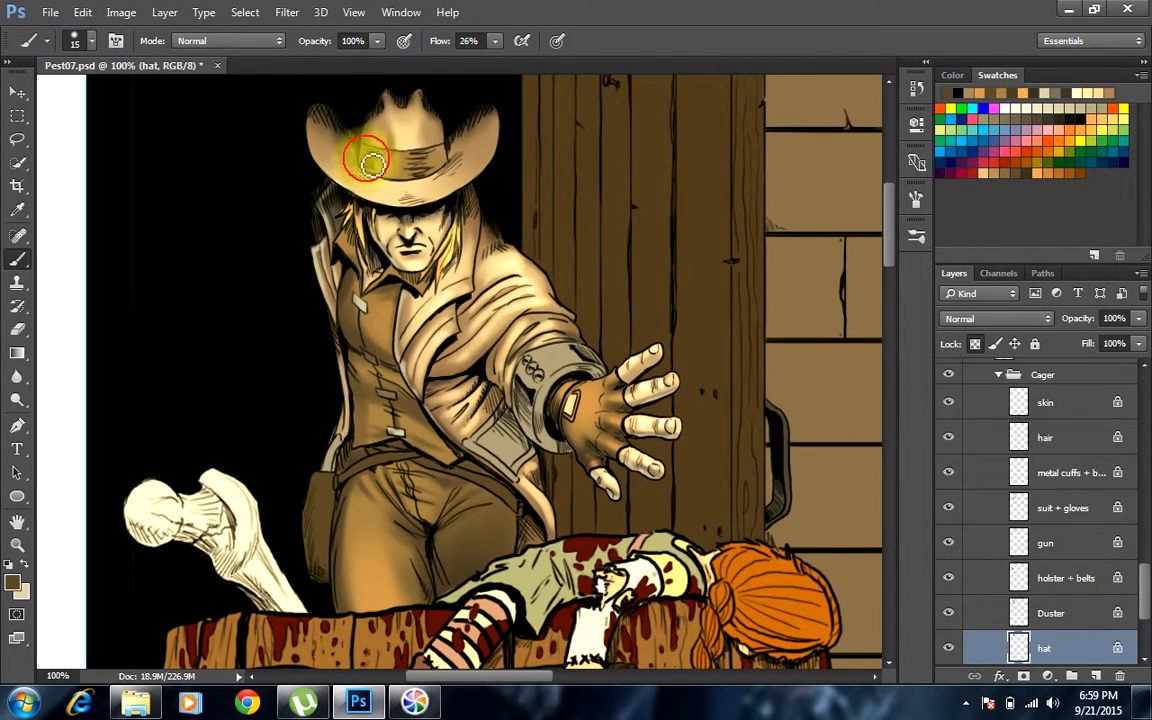
{"action": "mouse_move", "coordinate": [407, 163]}
{"action": "left_mouse_down"}
{"action": "mouse_move", "coordinate": [398, 141]}
{"action": "mouse_move", "coordinate": [446, 159]}
{"action": "left_mouse_up"}
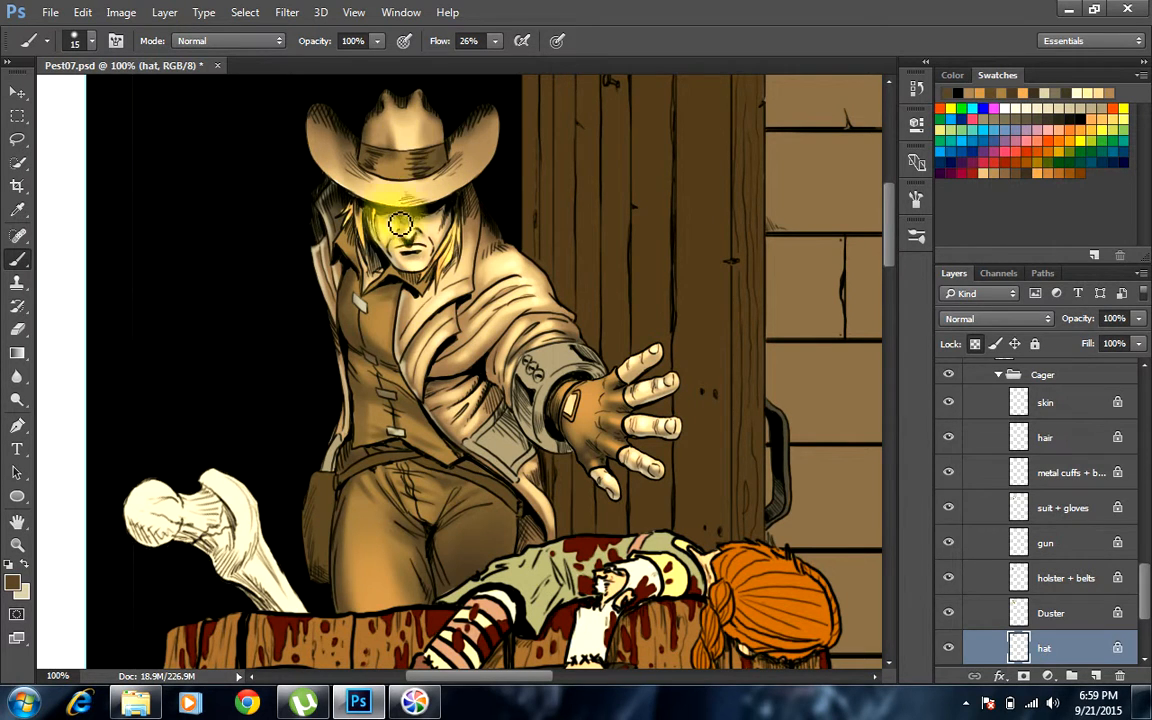
Warm the hat band with golden brown at size 15 and add fine tan and cream highlights to the hat at sizes 8 and 7
{"action": "left_click", "coordinate": [388, 275], "text": "alt"}
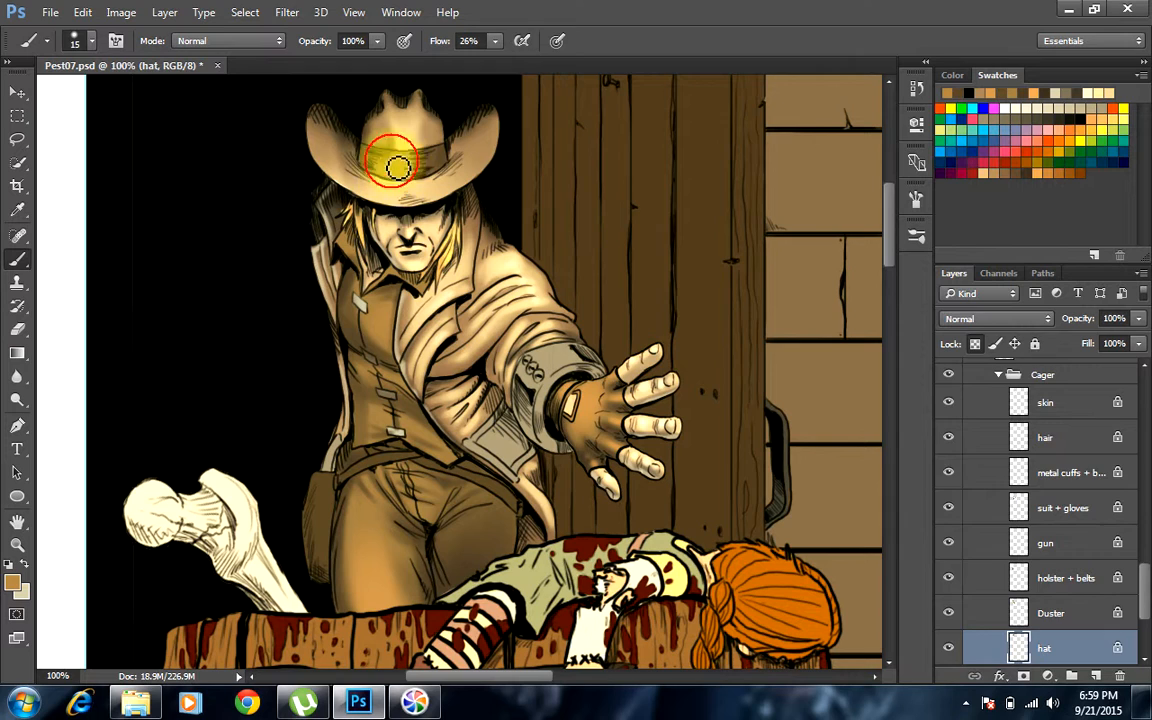
{"action": "left_click_drag", "start_coordinate": [397, 167], "coordinate": [390, 124]}
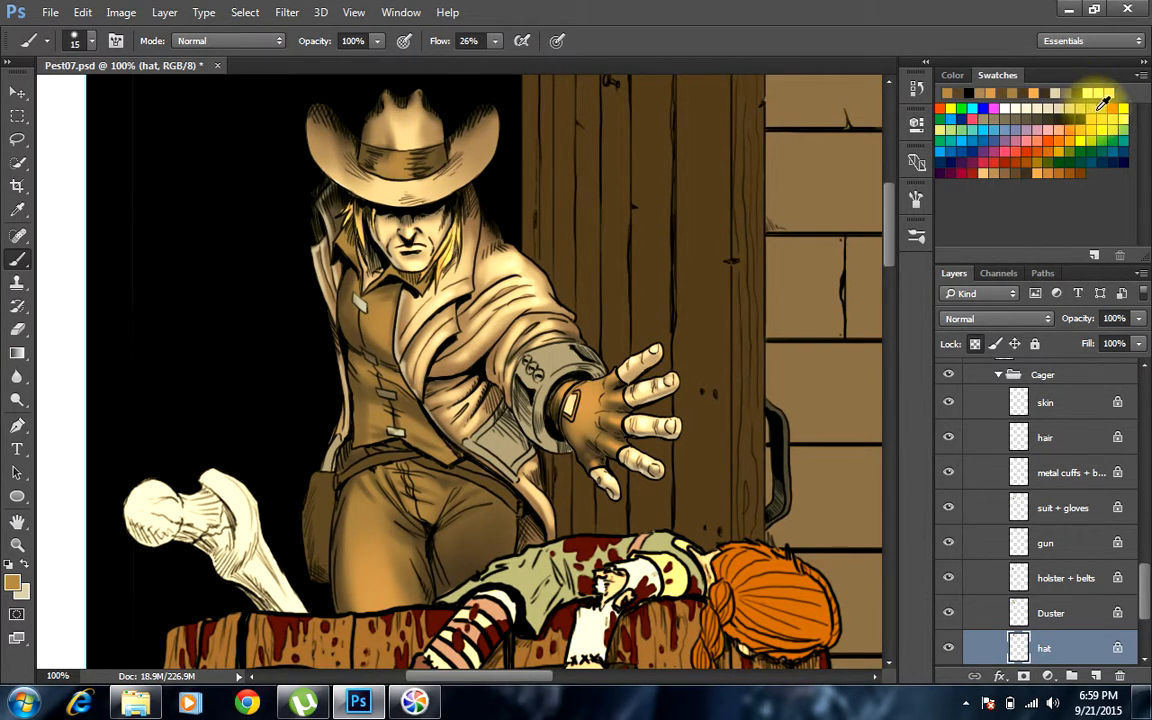
{"action": "left_click", "coordinate": [1102, 108]}
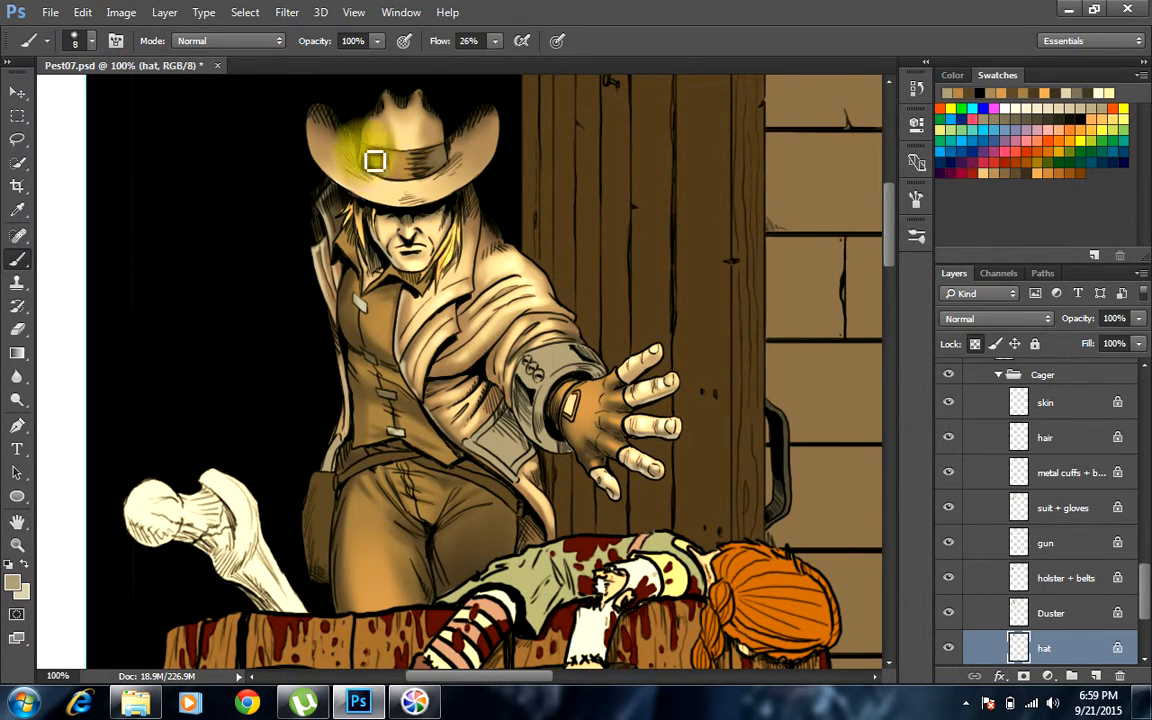
{"action": "left_click_drag", "start_coordinate": [371, 172], "coordinate": [422, 195]}
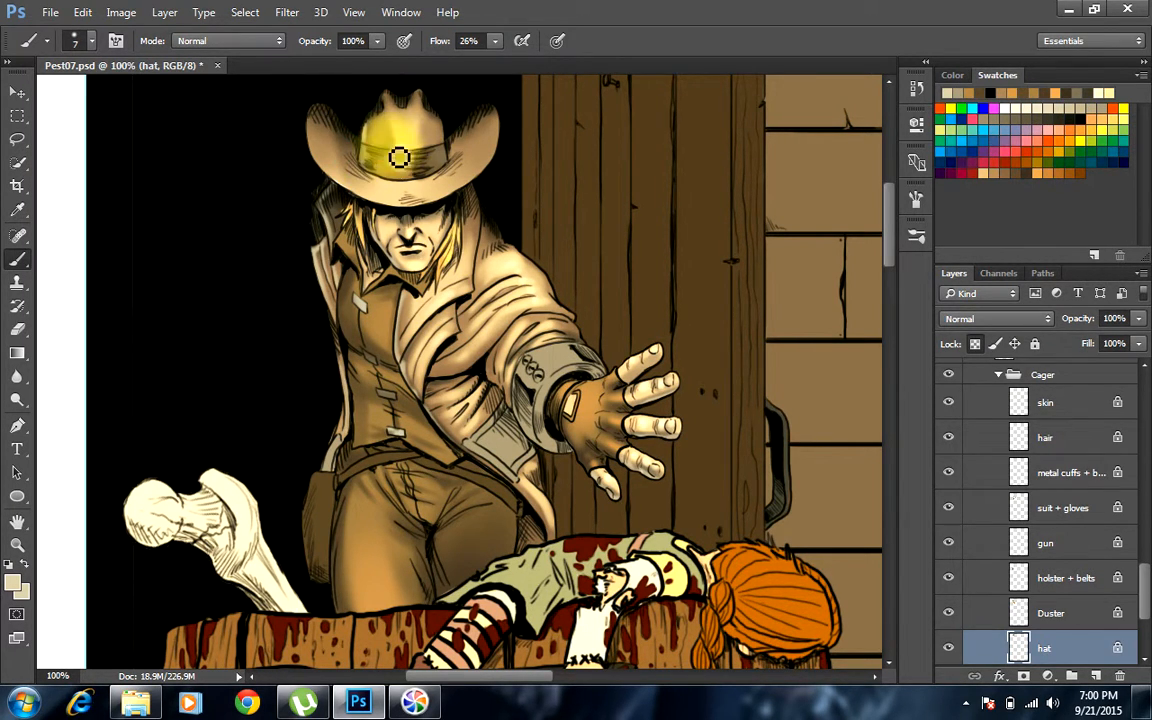
{"action": "left_click_drag", "start_coordinate": [396, 130], "coordinate": [388, 101]}
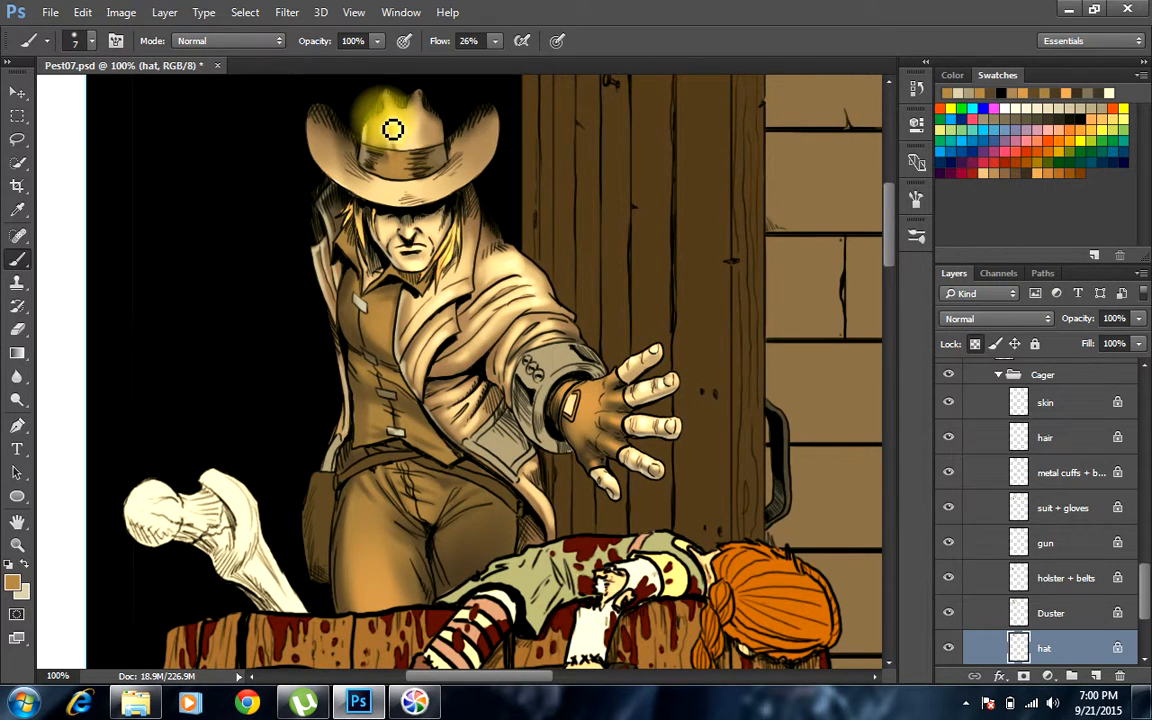
Brush an orange glow onto the middle of the hat band, enlarging the brush from size 7 to 25
{"action": "left_click", "coordinate": [1041, 168]}
{"action": "left_click", "coordinate": [407, 171]}
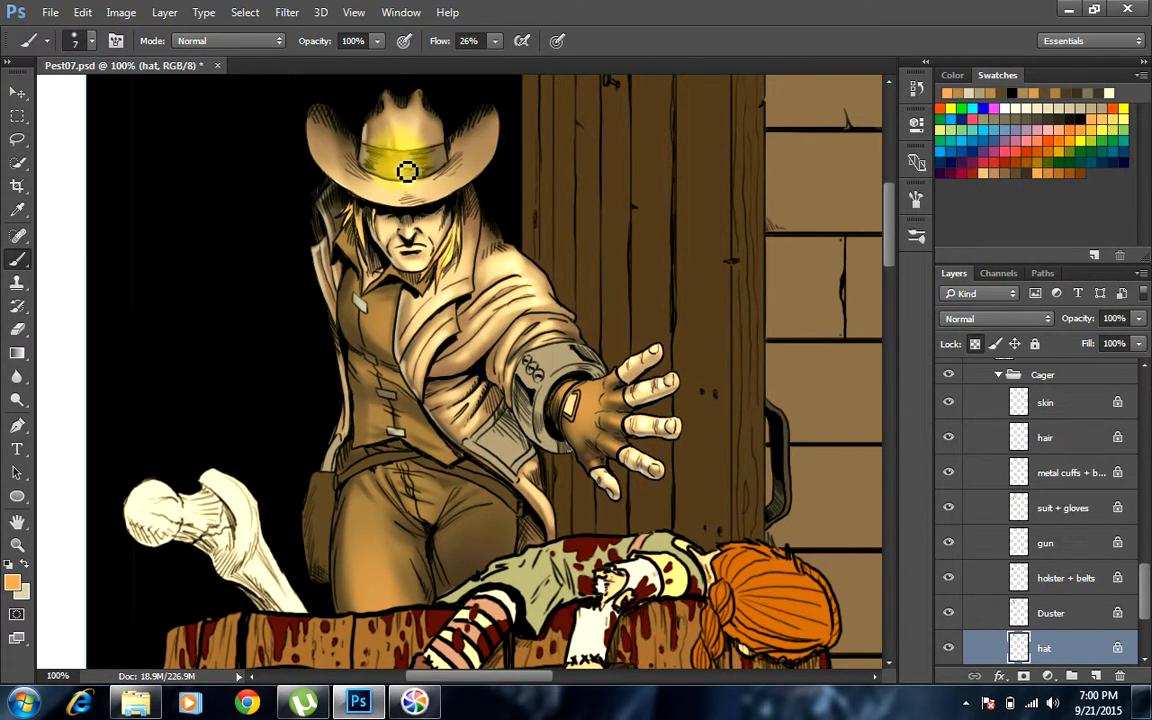
{"action": "mouse_move", "coordinate": [402, 170]}
{"action": "left_mouse_down"}
{"action": "mouse_move", "coordinate": [385, 140]}
{"action": "mouse_move", "coordinate": [386, 180]}
{"action": "mouse_move", "coordinate": [401, 177]}
{"action": "mouse_move", "coordinate": [373, 159]}
{"action": "mouse_move", "coordinate": [388, 161]}
{"action": "left_mouse_up"}
{"action": "key", "text": "bracketright"}
{"action": "key", "text": "bracketright"}
{"action": "key", "text": "bracketright"}
{"action": "key", "text": "bracketright"}
{"action": "key", "text": "bracketright"}
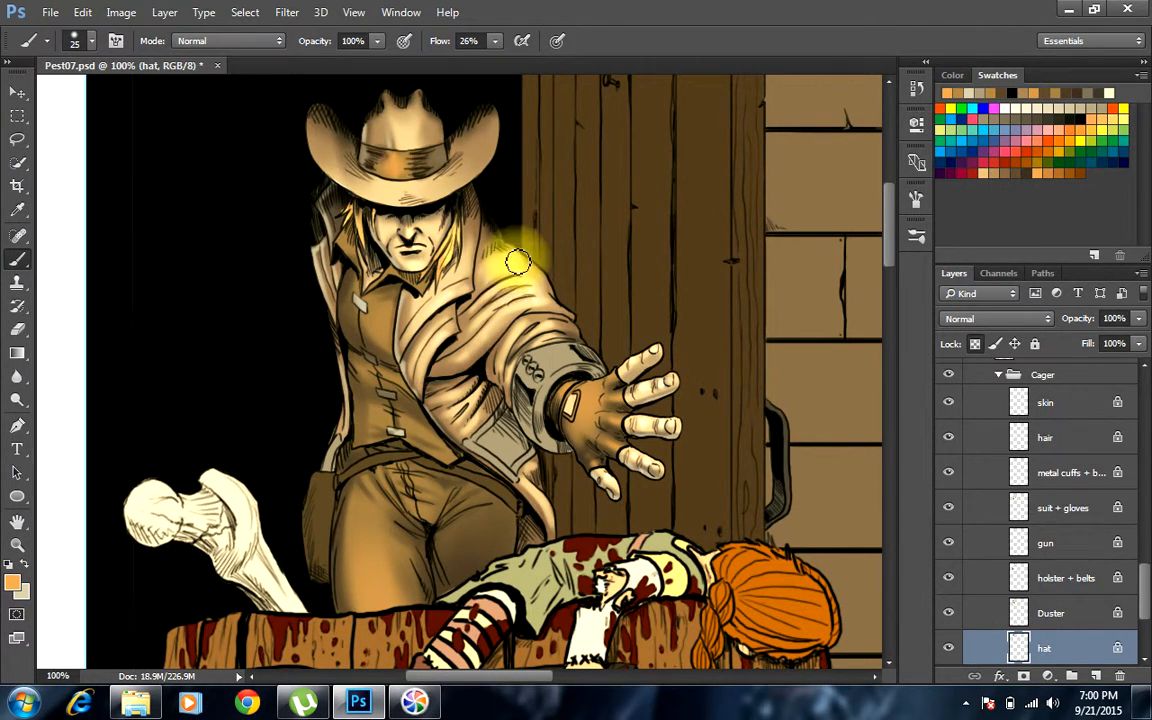
On the holster + belts layer, shade the holster and belts with dark brown, reducing the brush from size 25 to 15
{"action": "left_click", "coordinate": [1023, 160]}
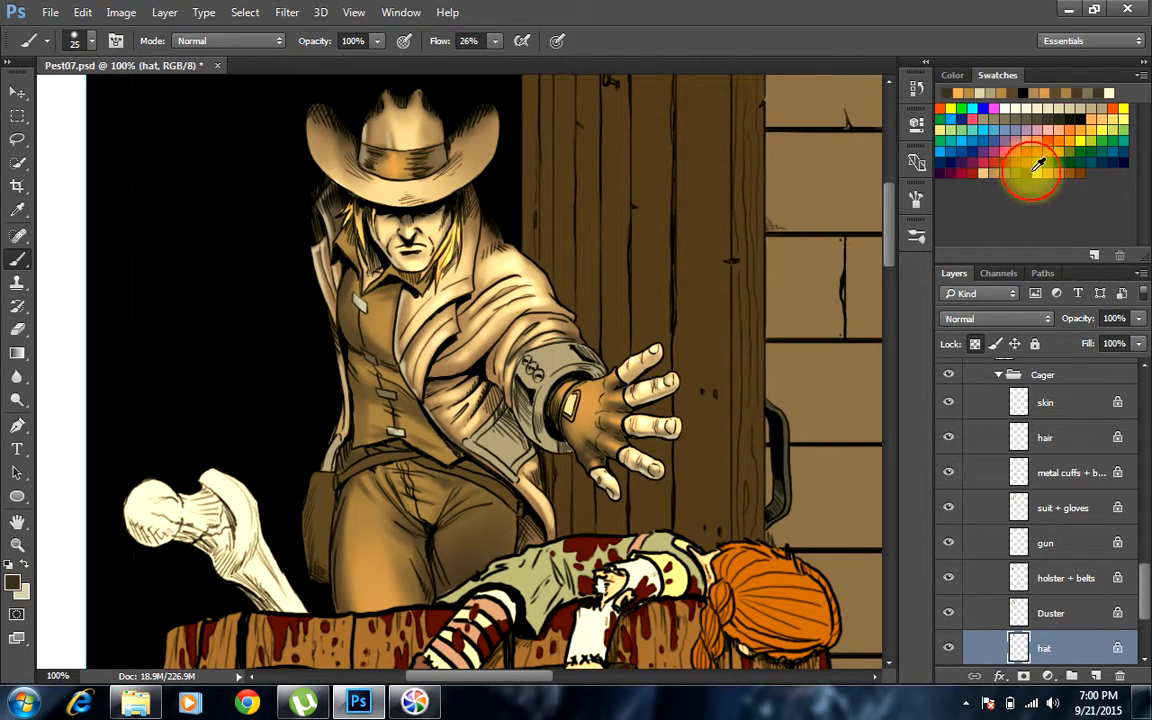
{"action": "key", "text": "v"}
{"action": "left_click", "coordinate": [322, 488]}
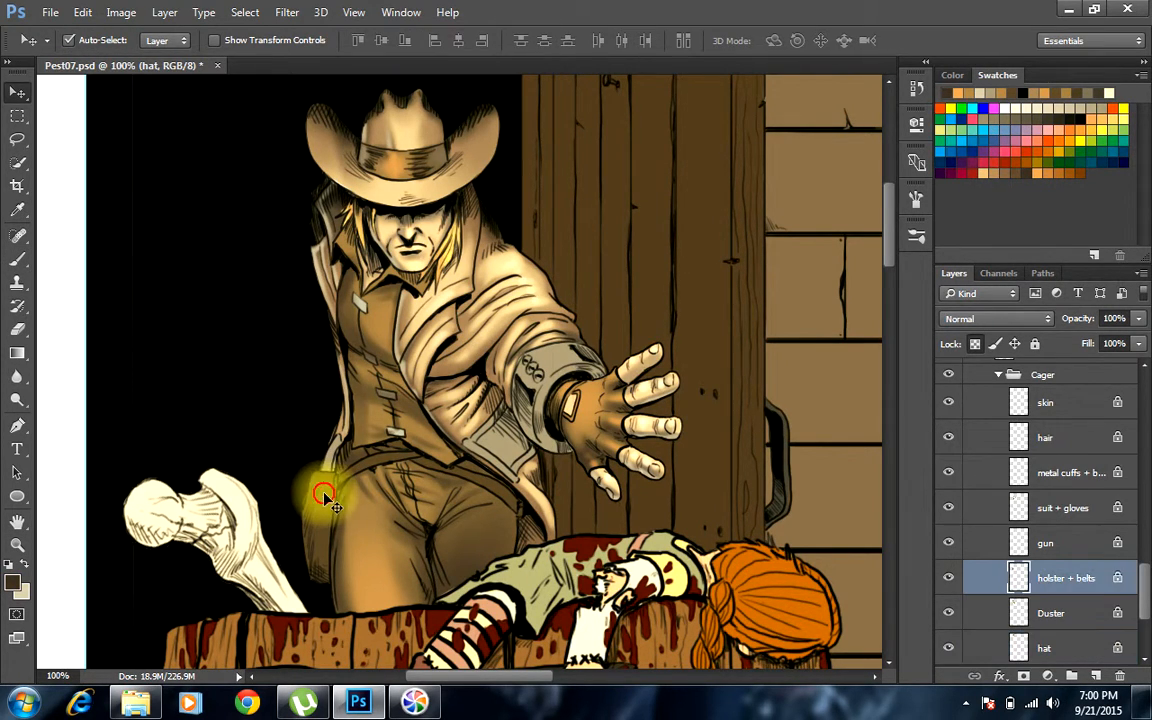
{"action": "key", "text": "b"}
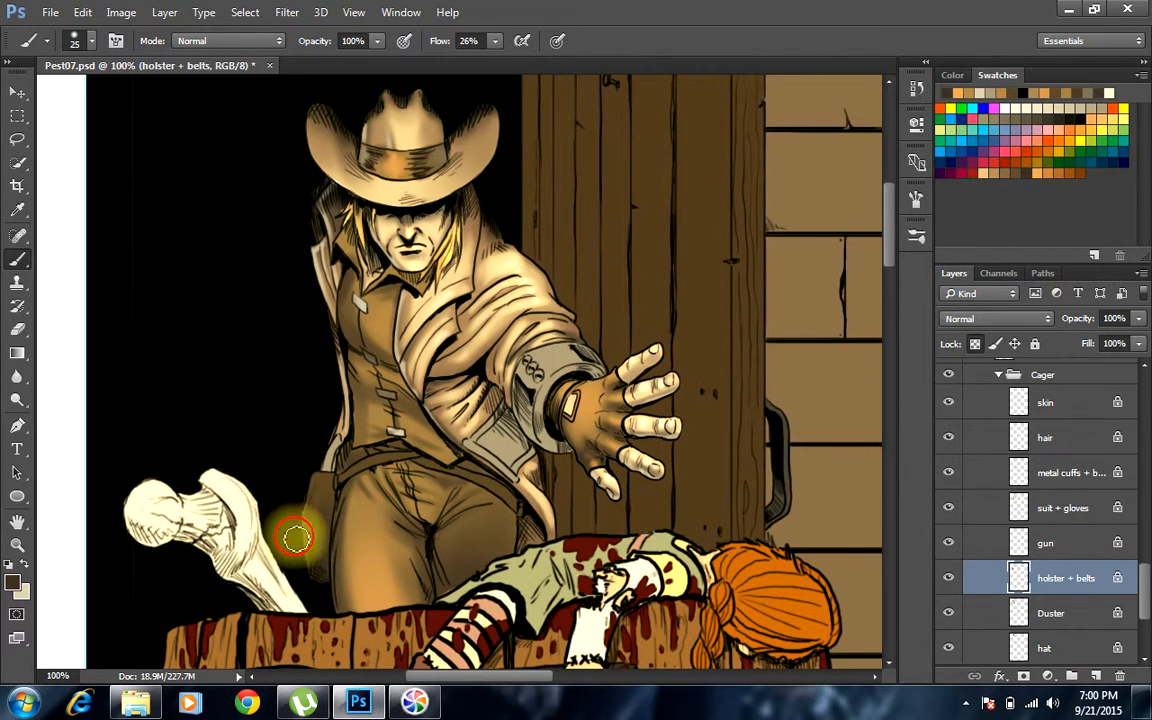
{"action": "key", "text": "bracketleft"}
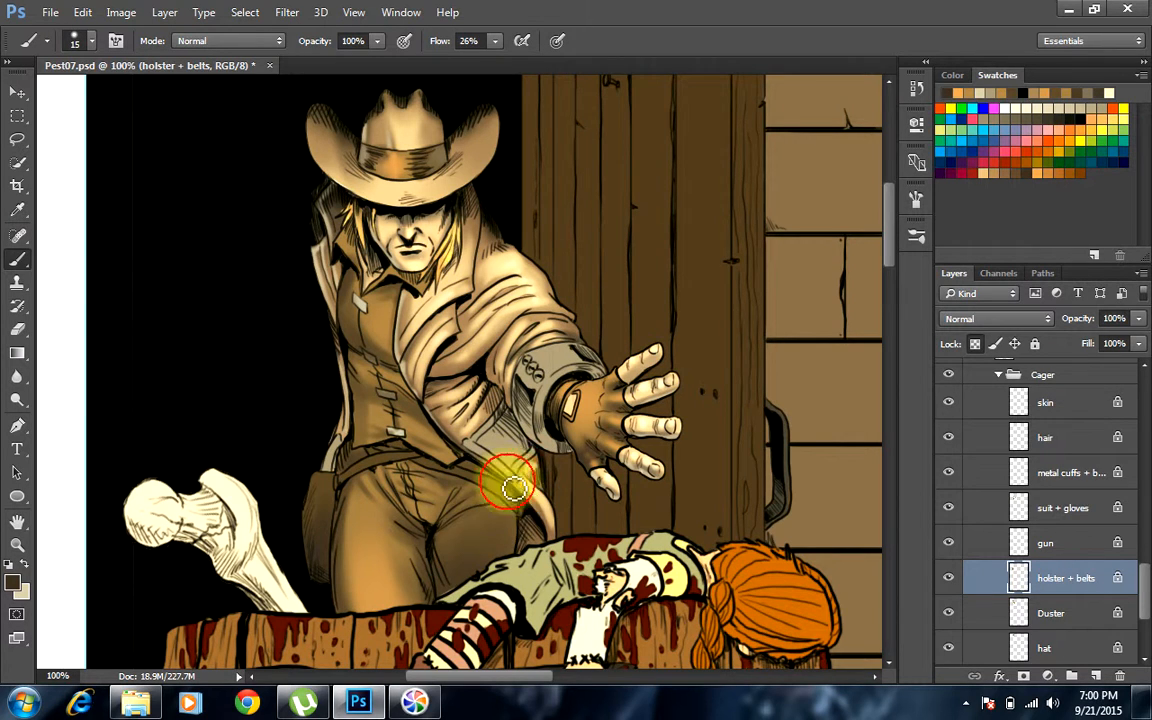
{"action": "key", "text": "bracketleft"}
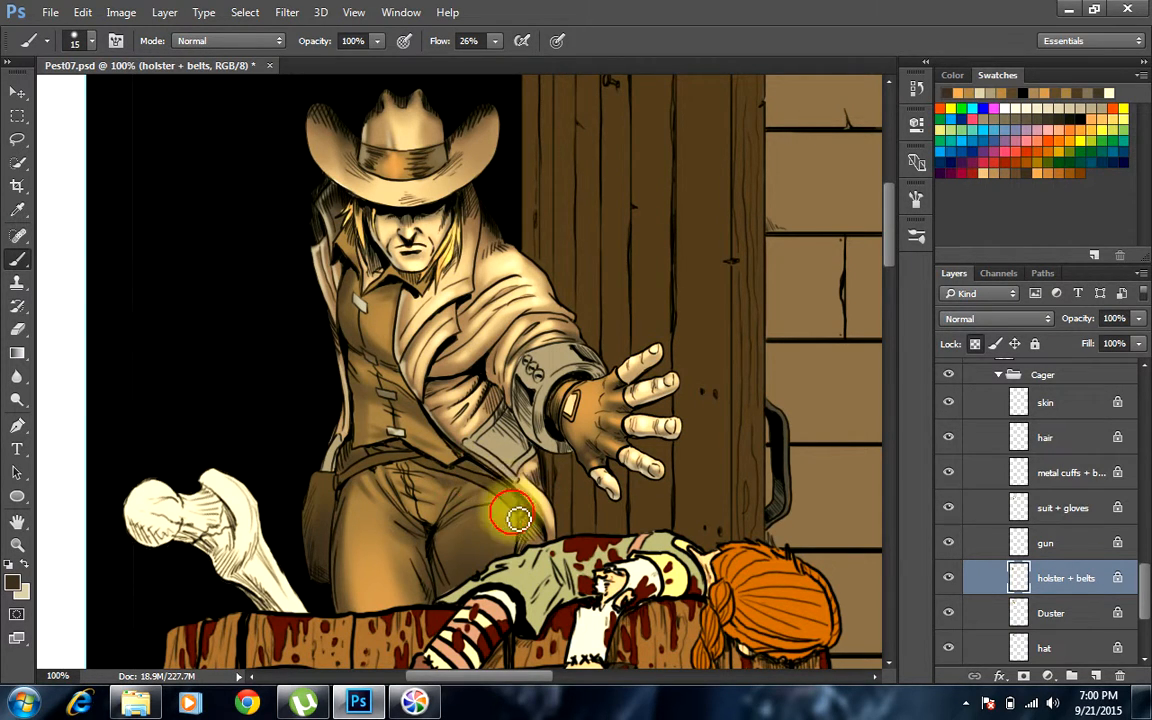
{"action": "left_click", "coordinate": [323, 592]}
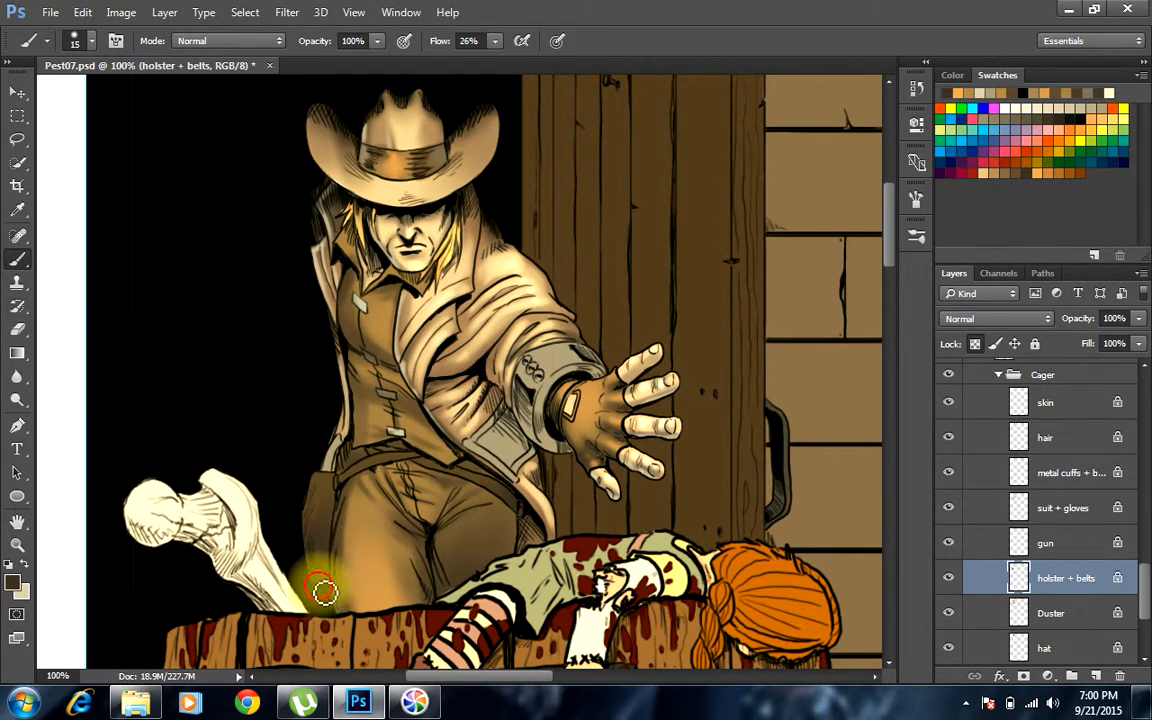
{"action": "mouse_move", "coordinate": [323, 594]}
{"action": "left_mouse_down"}
{"action": "mouse_move", "coordinate": [335, 510]}
{"action": "mouse_move", "coordinate": [326, 578]}
{"action": "left_mouse_up"}
{"action": "left_click_drag", "start_coordinate": [372, 471], "coordinate": [346, 491]}
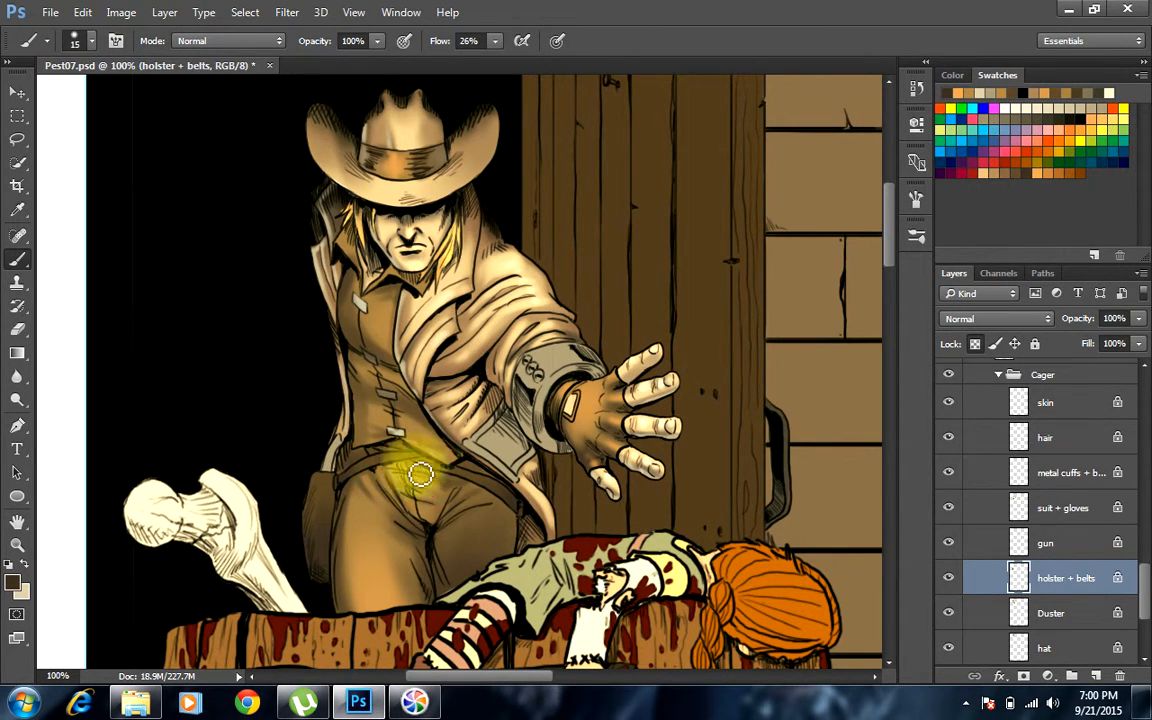
{"action": "mouse_move", "coordinate": [411, 472]}
{"action": "left_mouse_down"}
{"action": "mouse_move", "coordinate": [411, 504]}
{"action": "mouse_move", "coordinate": [424, 455]}
{"action": "mouse_move", "coordinate": [403, 468]}
{"action": "mouse_move", "coordinate": [418, 510]}
{"action": "mouse_move", "coordinate": [423, 459]}
{"action": "mouse_move", "coordinate": [492, 491]}
{"action": "mouse_move", "coordinate": [420, 459]}
{"action": "mouse_move", "coordinate": [523, 480]}
{"action": "left_mouse_up"}
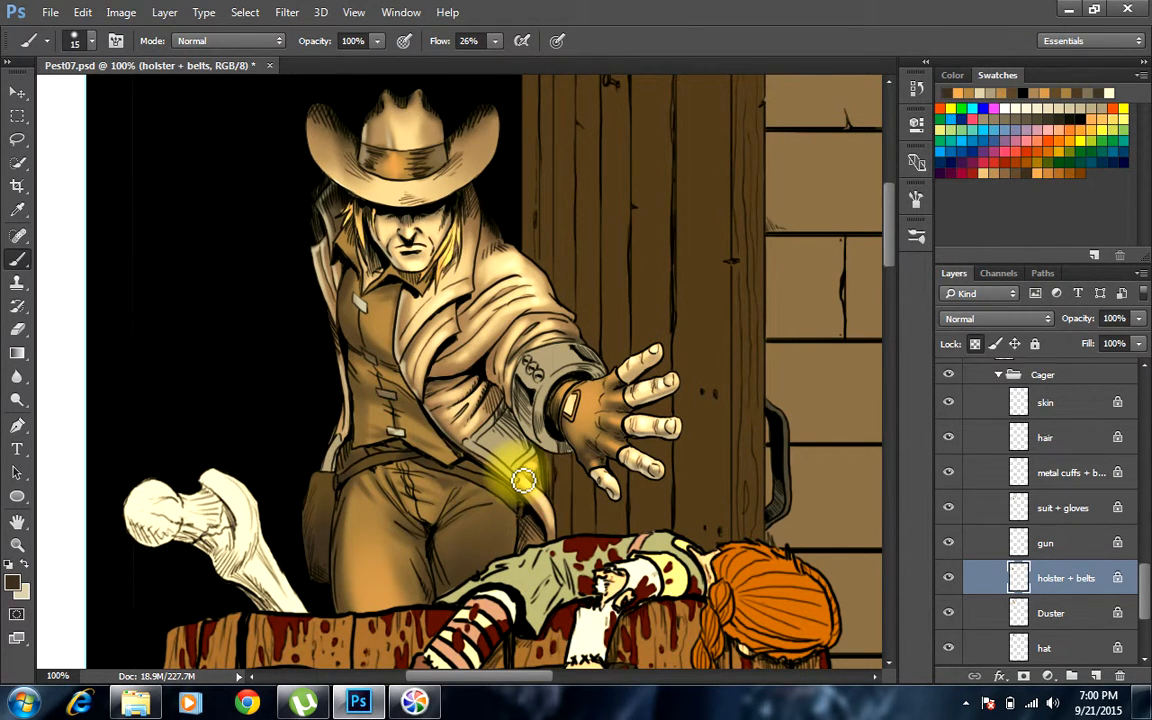
Highlight the belts and the holster's edge with tan, reducing the brush from size 15 to 9
{"action": "left_click", "coordinate": [1099, 106]}
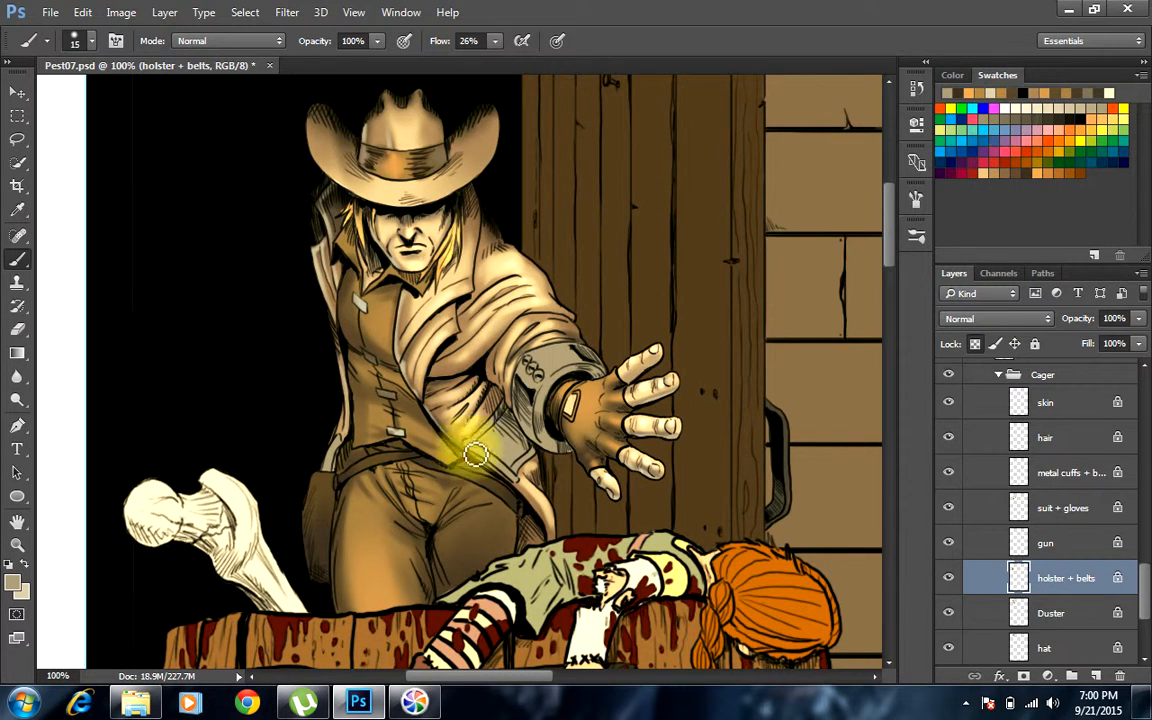
{"action": "left_click", "coordinate": [487, 483]}
{"action": "left_click_drag", "start_coordinate": [487, 483], "coordinate": [463, 465]}
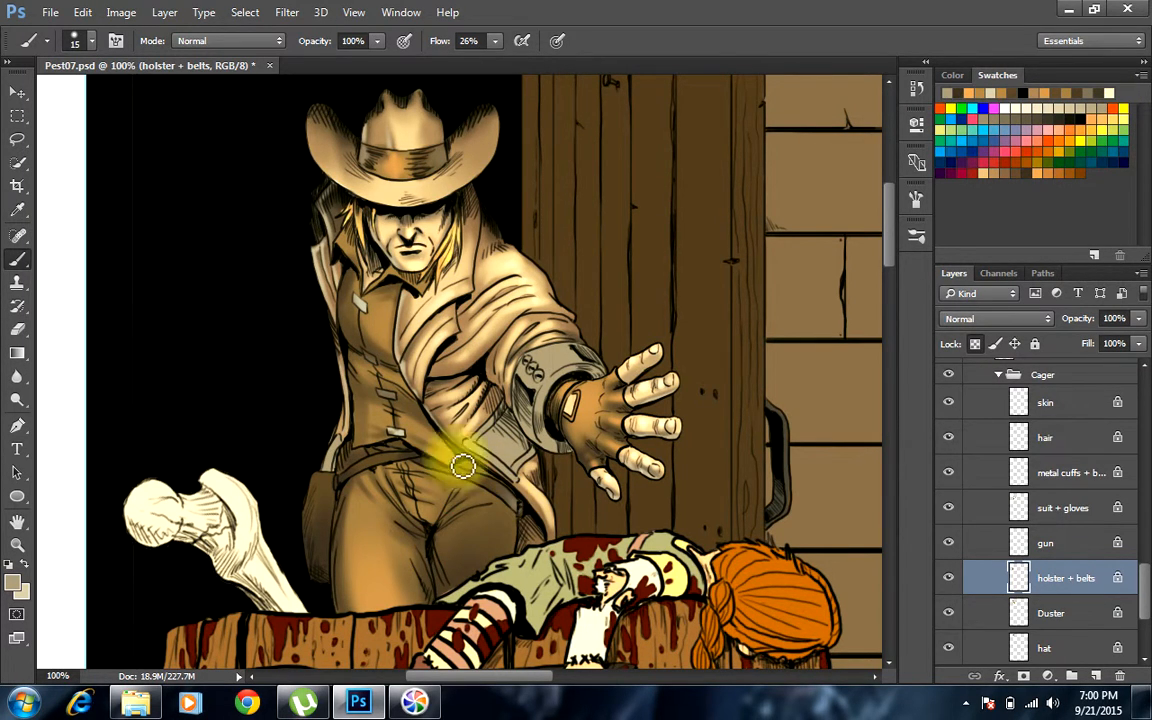
{"action": "mouse_move", "coordinate": [305, 552]}
{"action": "left_mouse_down"}
{"action": "mouse_move", "coordinate": [334, 587]}
{"action": "mouse_move", "coordinate": [327, 537]}
{"action": "mouse_move", "coordinate": [330, 591]}
{"action": "mouse_move", "coordinate": [342, 521]}
{"action": "mouse_move", "coordinate": [338, 591]}
{"action": "mouse_move", "coordinate": [355, 497]}
{"action": "mouse_move", "coordinate": [362, 503]}
{"action": "mouse_move", "coordinate": [381, 468]}
{"action": "mouse_move", "coordinate": [344, 487]}
{"action": "mouse_move", "coordinate": [384, 404]}
{"action": "mouse_move", "coordinate": [427, 462]}
{"action": "mouse_move", "coordinate": [392, 477]}
{"action": "mouse_move", "coordinate": [459, 463]}
{"action": "left_mouse_up"}
{"action": "key", "text": "bracketleft"}
{"action": "key", "text": "bracketleft"}
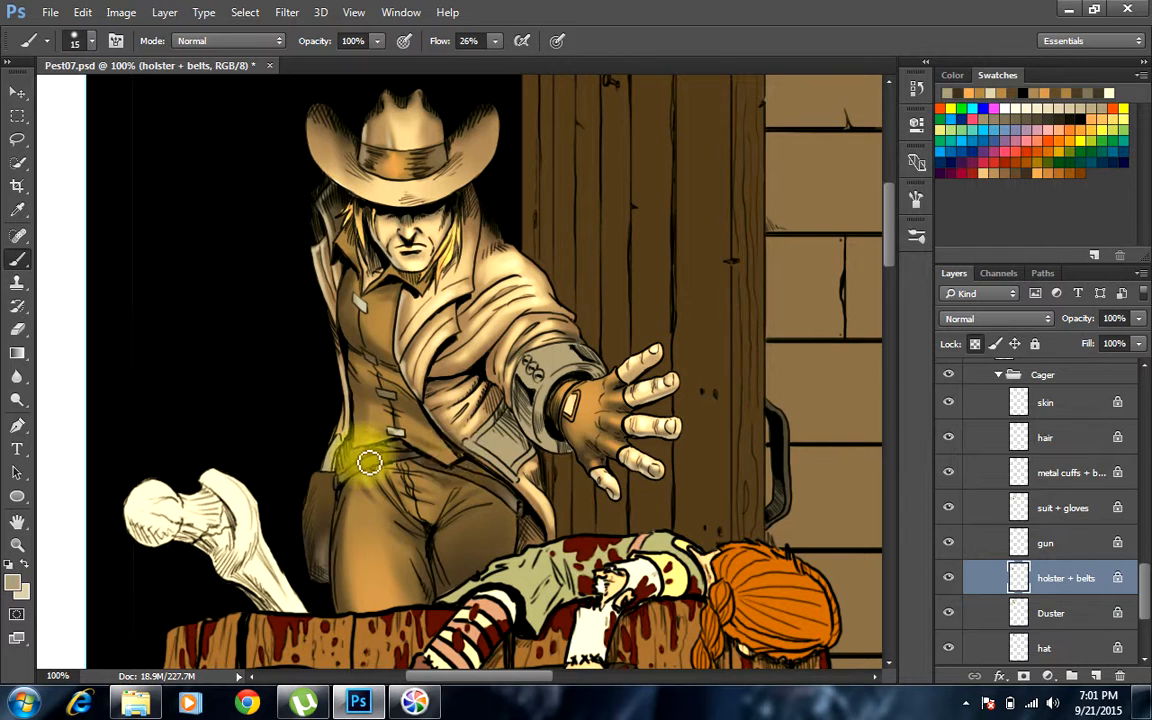
{"action": "mouse_move", "coordinate": [370, 465]}
{"action": "left_mouse_down"}
{"action": "mouse_move", "coordinate": [360, 455]}
{"action": "mouse_move", "coordinate": [376, 466]}
{"action": "mouse_move", "coordinate": [357, 476]}
{"action": "mouse_move", "coordinate": [370, 473]}
{"action": "mouse_move", "coordinate": [375, 435]}
{"action": "left_mouse_up"}
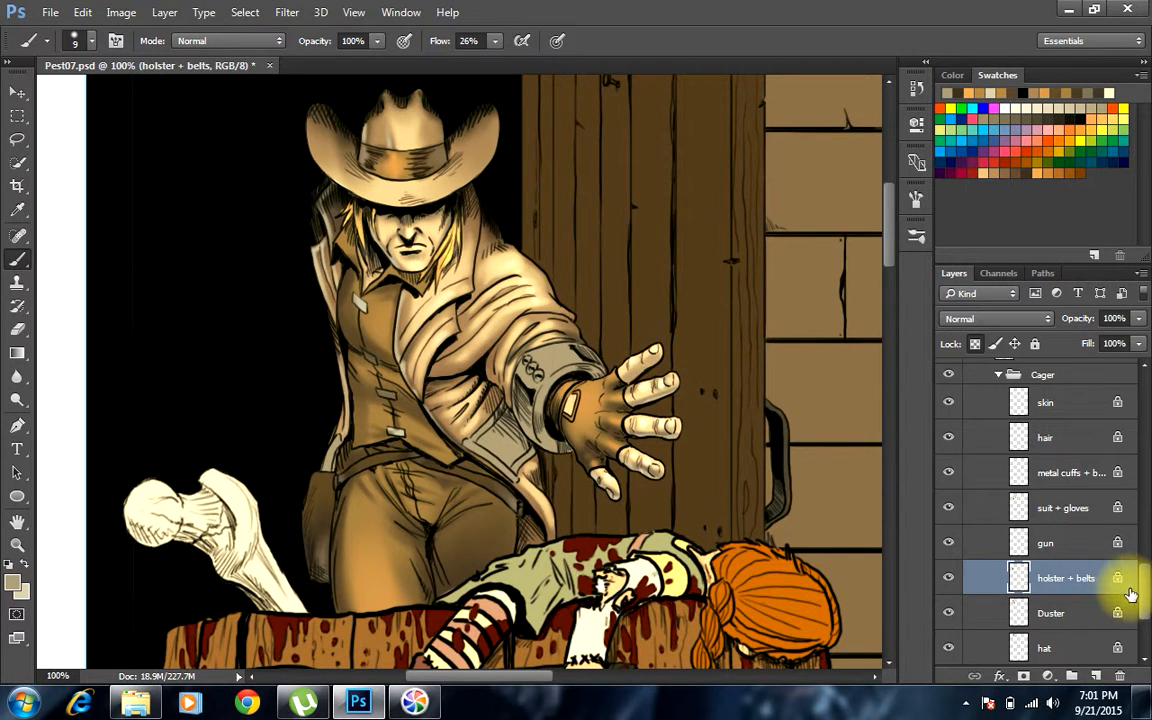
On the metal cuffs + belt layer, shade the sleeve cuff around its buttons with gray-brown at size 9
{"action": "left_click_drag", "start_coordinate": [1145, 580], "coordinate": [1140, 597]}
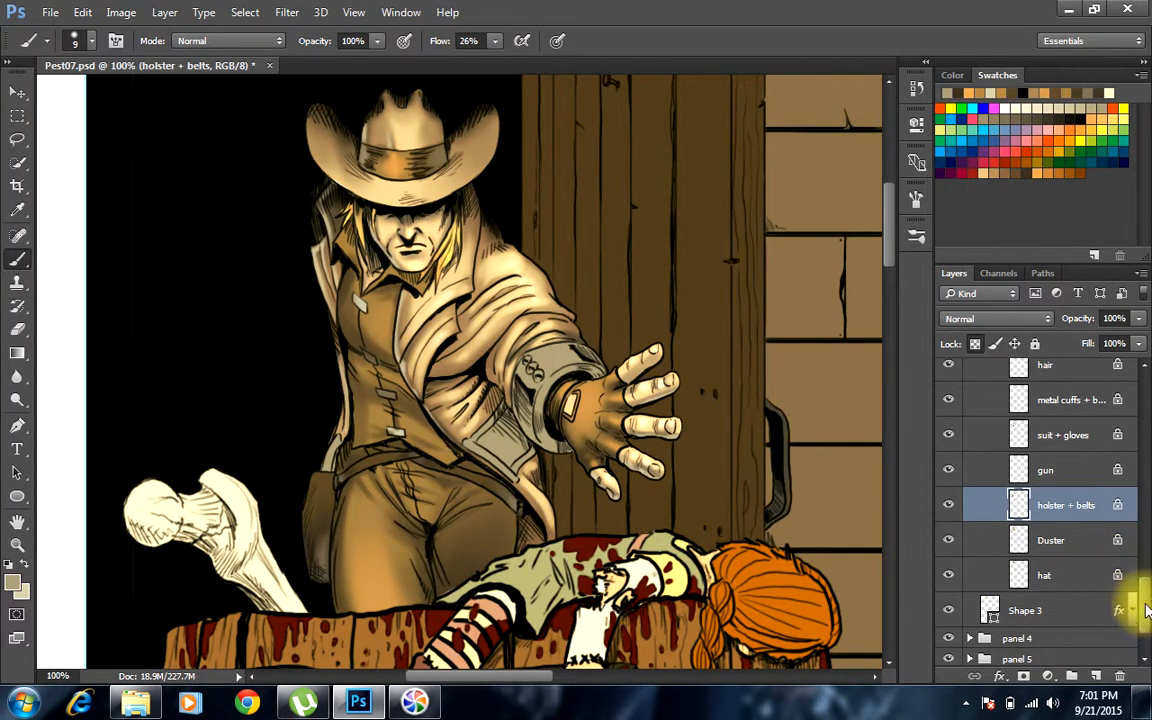
{"action": "left_click_drag", "start_coordinate": [1146, 610], "coordinate": [1148, 598]}
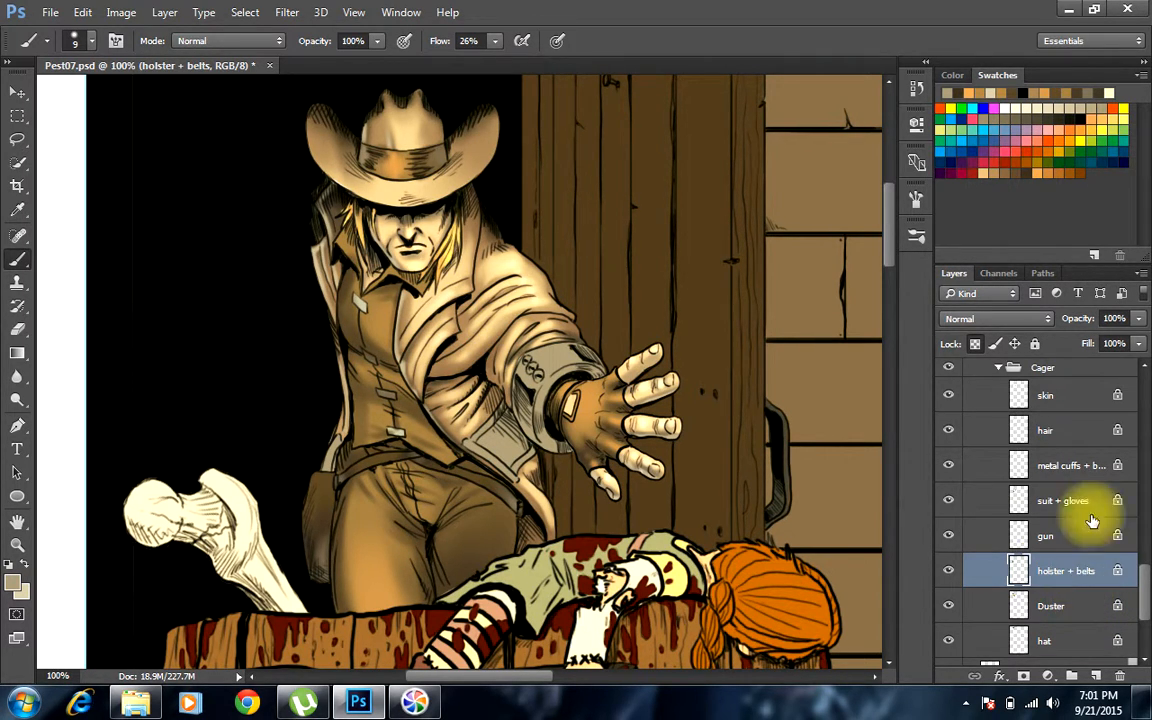
{"action": "left_click", "coordinate": [1071, 467]}
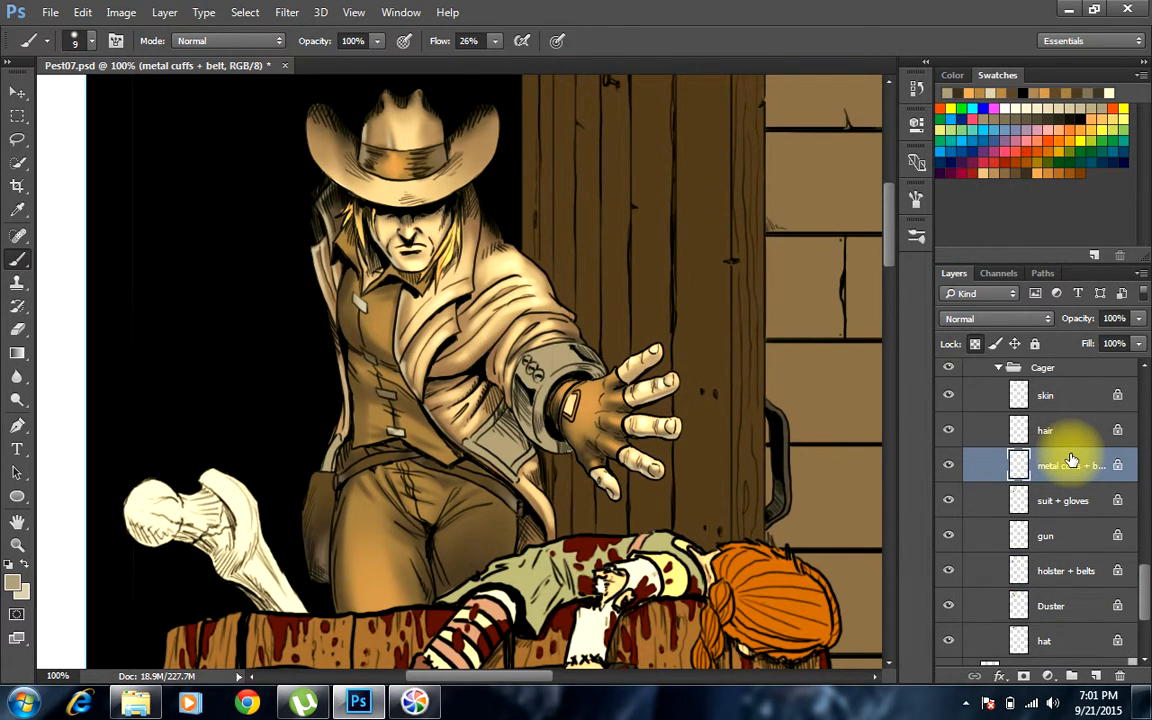
{"action": "left_click", "coordinate": [1028, 118]}
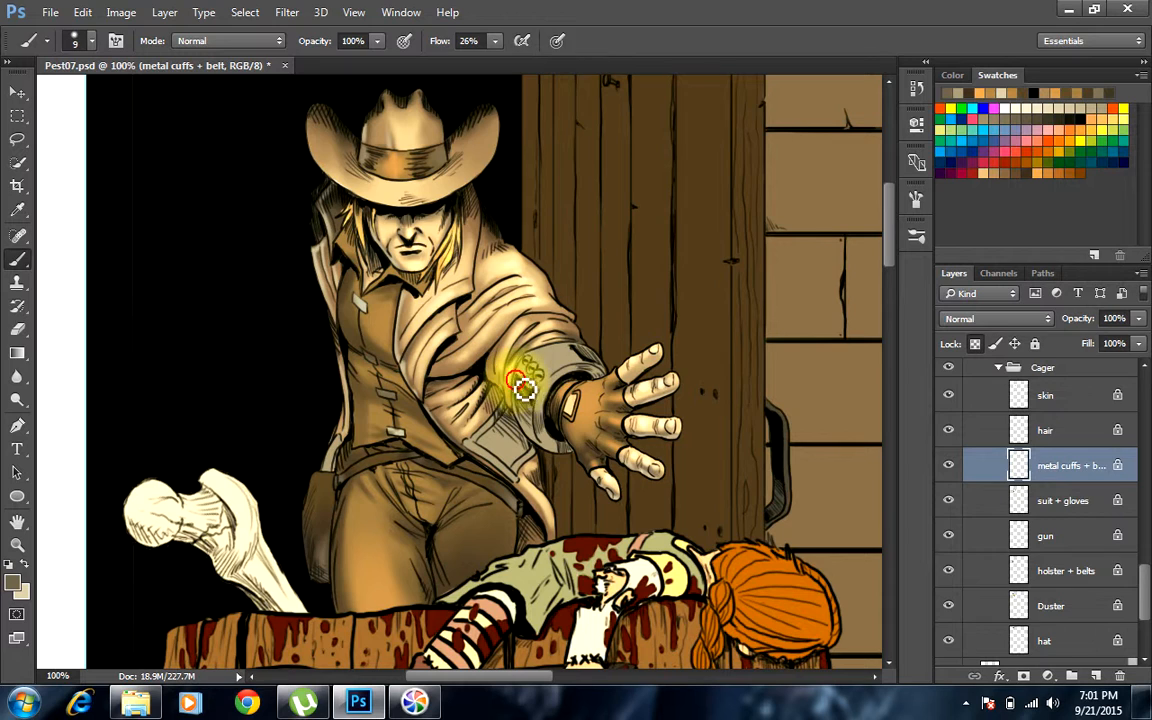
{"action": "mouse_move", "coordinate": [522, 396]}
{"action": "left_mouse_down"}
{"action": "mouse_move", "coordinate": [534, 418]}
{"action": "mouse_move", "coordinate": [523, 388]}
{"action": "left_mouse_up"}
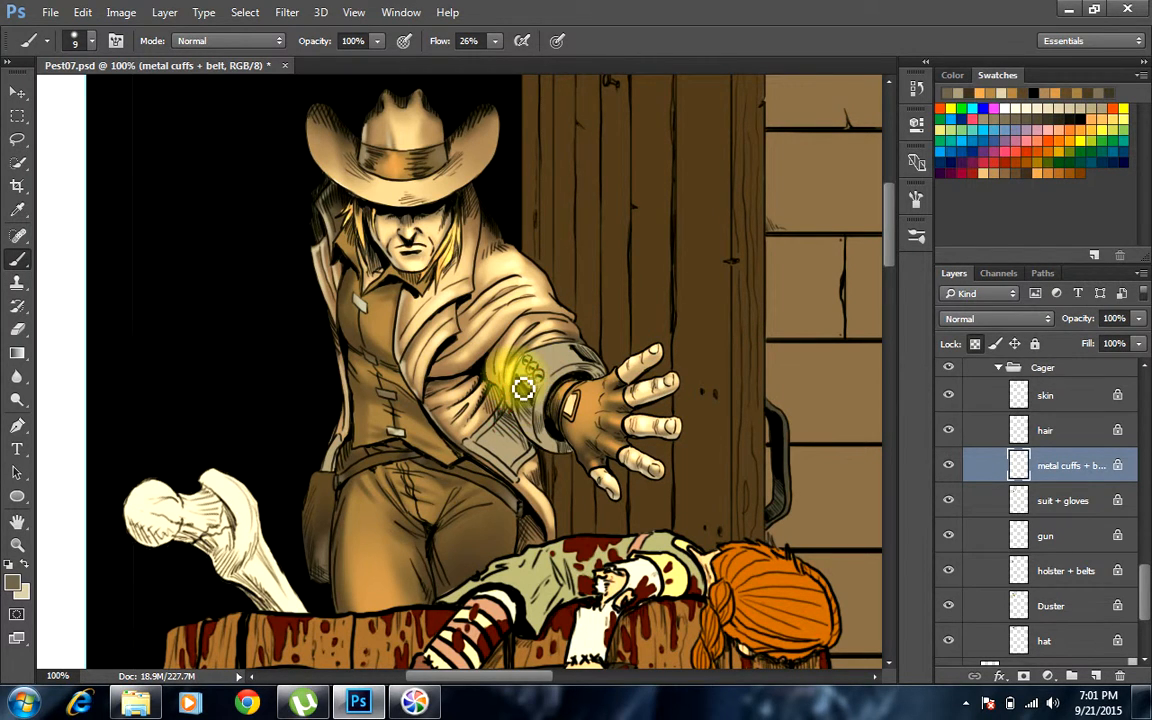
{"action": "left_click_drag", "start_coordinate": [545, 445], "coordinate": [524, 382]}
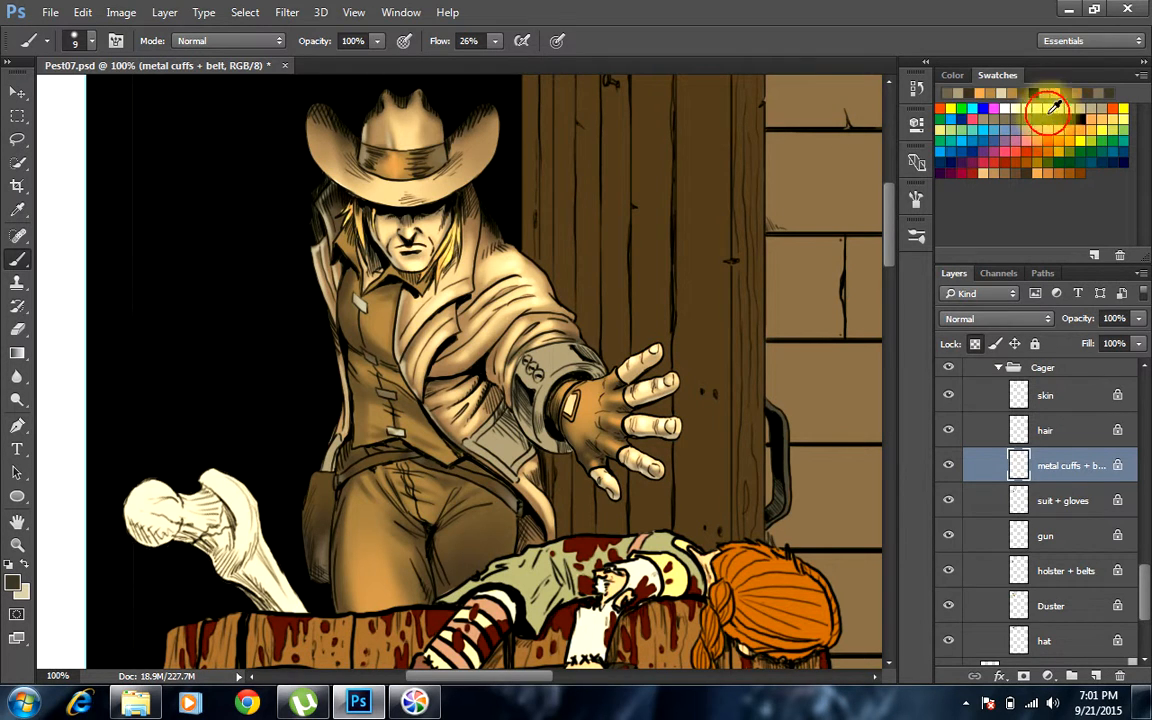
Deepen the shadows on the gray sleeve cuff and coat pocket flap with dark gray-brown at size 20
{"action": "left_click", "coordinate": [1054, 106]}
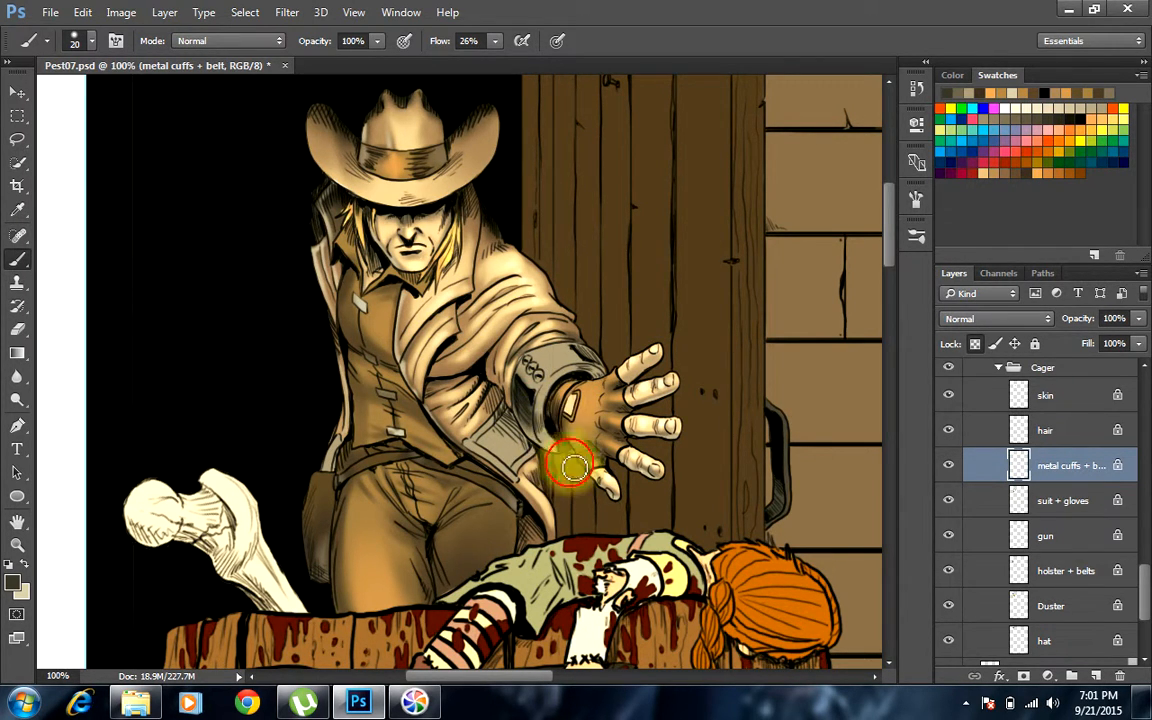
{"action": "left_click_drag", "start_coordinate": [530, 427], "coordinate": [579, 466]}
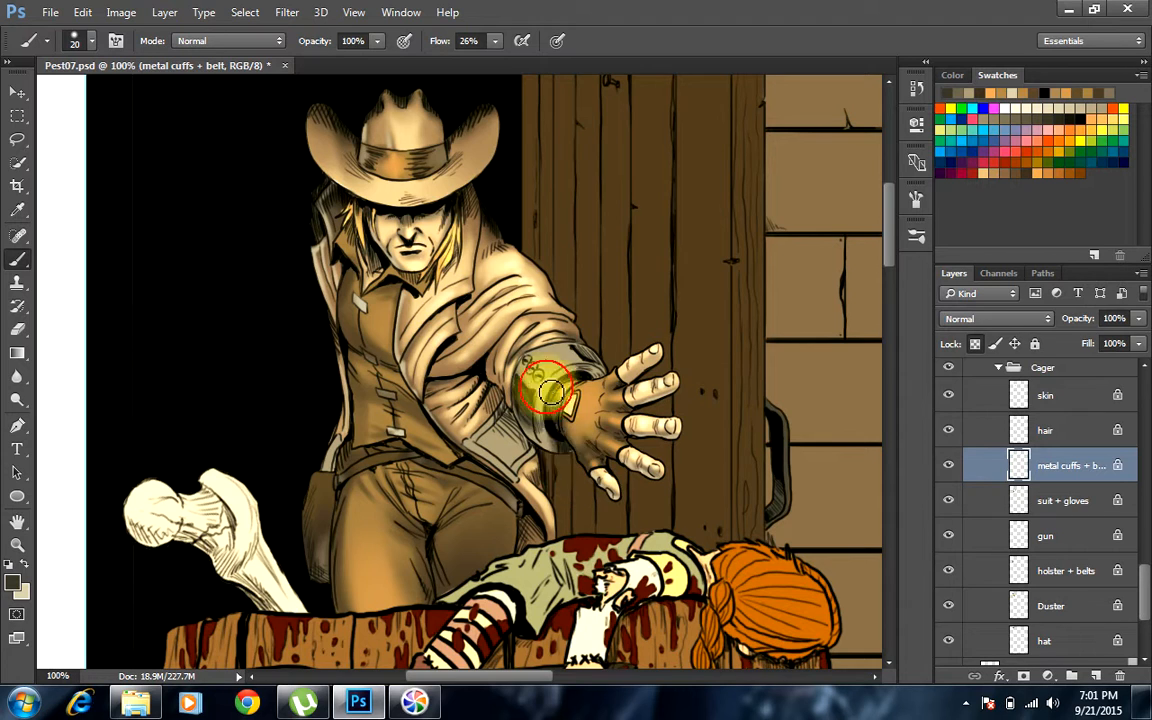
{"action": "mouse_move", "coordinate": [584, 342]}
{"action": "left_mouse_down"}
{"action": "mouse_move", "coordinate": [607, 373]}
{"action": "mouse_move", "coordinate": [566, 354]}
{"action": "mouse_move", "coordinate": [604, 372]}
{"action": "mouse_move", "coordinate": [590, 371]}
{"action": "mouse_move", "coordinate": [601, 353]}
{"action": "mouse_move", "coordinate": [595, 364]}
{"action": "mouse_move", "coordinate": [534, 365]}
{"action": "mouse_move", "coordinate": [531, 436]}
{"action": "mouse_move", "coordinate": [464, 411]}
{"action": "mouse_move", "coordinate": [517, 436]}
{"action": "mouse_move", "coordinate": [500, 402]}
{"action": "mouse_move", "coordinate": [544, 462]}
{"action": "left_mouse_up"}
{"action": "left_click_drag", "start_coordinate": [508, 424], "coordinate": [560, 475]}
{"action": "left_click_drag", "start_coordinate": [500, 402], "coordinate": [527, 447]}
{"action": "mouse_move", "coordinate": [492, 412]}
{"action": "left_mouse_down"}
{"action": "mouse_move", "coordinate": [521, 442]}
{"action": "mouse_move", "coordinate": [476, 389]}
{"action": "mouse_move", "coordinate": [463, 350]}
{"action": "mouse_move", "coordinate": [498, 414]}
{"action": "mouse_move", "coordinate": [465, 416]}
{"action": "mouse_move", "coordinate": [519, 476]}
{"action": "left_mouse_up"}
Refine the dark shading on the pocket flap and beside the cuff buttons with a size 8 brush
{"action": "key", "text": "bracketleft"}
{"action": "key", "text": "bracketleft"}
{"action": "key", "text": "bracketleft"}
{"action": "left_click_drag", "start_coordinate": [476, 440], "coordinate": [489, 450]}
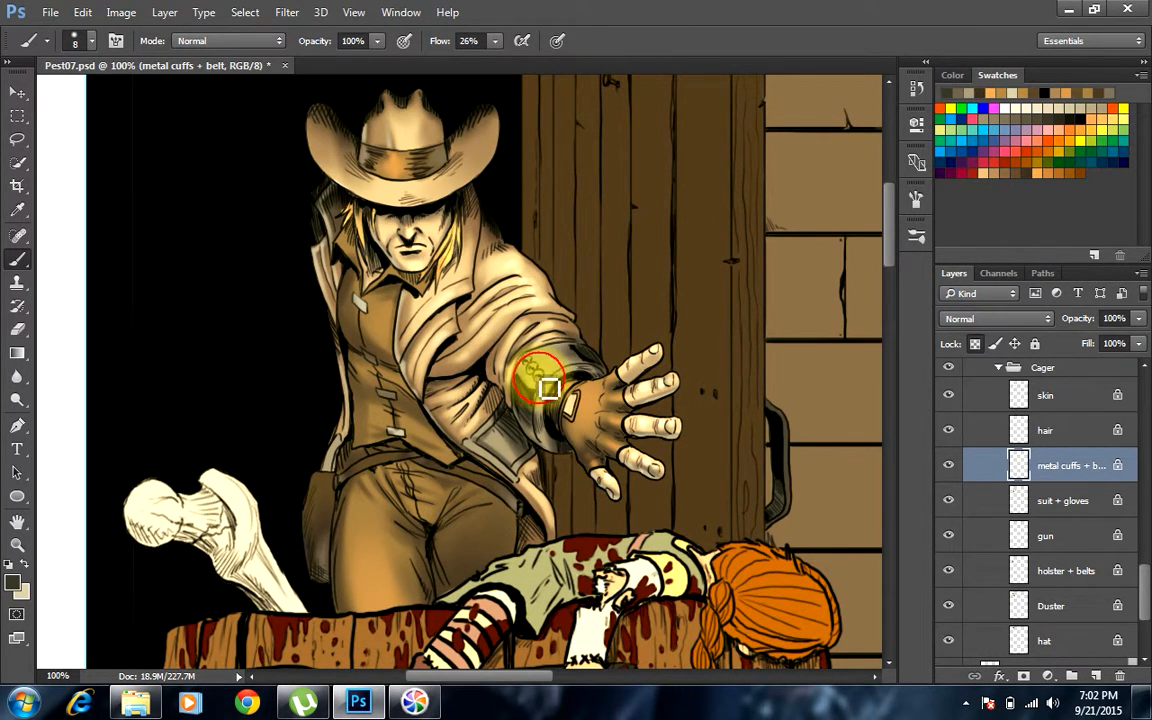
{"action": "mouse_move", "coordinate": [548, 388]}
{"action": "left_mouse_down"}
{"action": "mouse_move", "coordinate": [536, 314]}
{"action": "mouse_move", "coordinate": [545, 364]}
{"action": "mouse_move", "coordinate": [569, 326]}
{"action": "mouse_move", "coordinate": [582, 364]}
{"action": "mouse_move", "coordinate": [559, 355]}
{"action": "mouse_move", "coordinate": [573, 359]}
{"action": "mouse_move", "coordinate": [557, 314]}
{"action": "mouse_move", "coordinate": [492, 362]}
{"action": "mouse_move", "coordinate": [542, 435]}
{"action": "mouse_move", "coordinate": [513, 392]}
{"action": "left_mouse_up"}
Sample a pale orange, undo the last stroke, and highlight the cuff's edge and rim with a size 8 brush
{"action": "left_click", "coordinate": [544, 363], "text": "alt"}
{"action": "key", "text": "bracketright"}
{"action": "key", "text": "bracketright"}
{"action": "key", "text": "bracketright"}
{"action": "key", "text": "ctrl+z"}
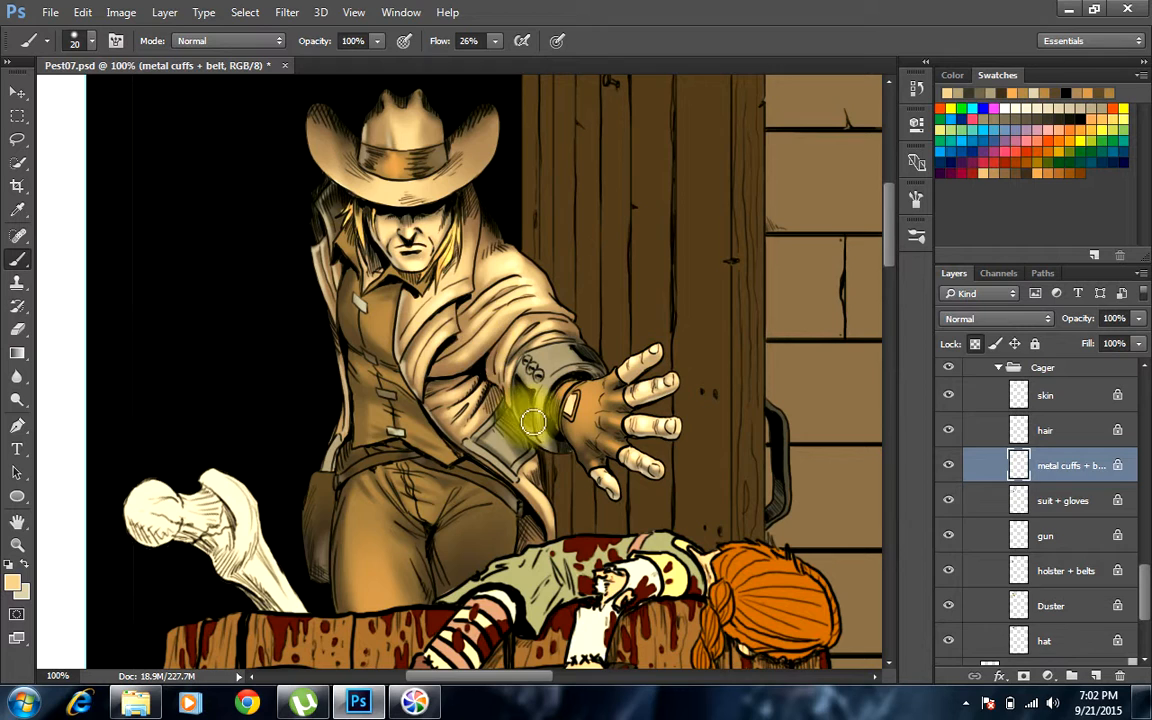
{"action": "key", "text": "bracketleft"}
{"action": "key", "text": "bracketleft"}
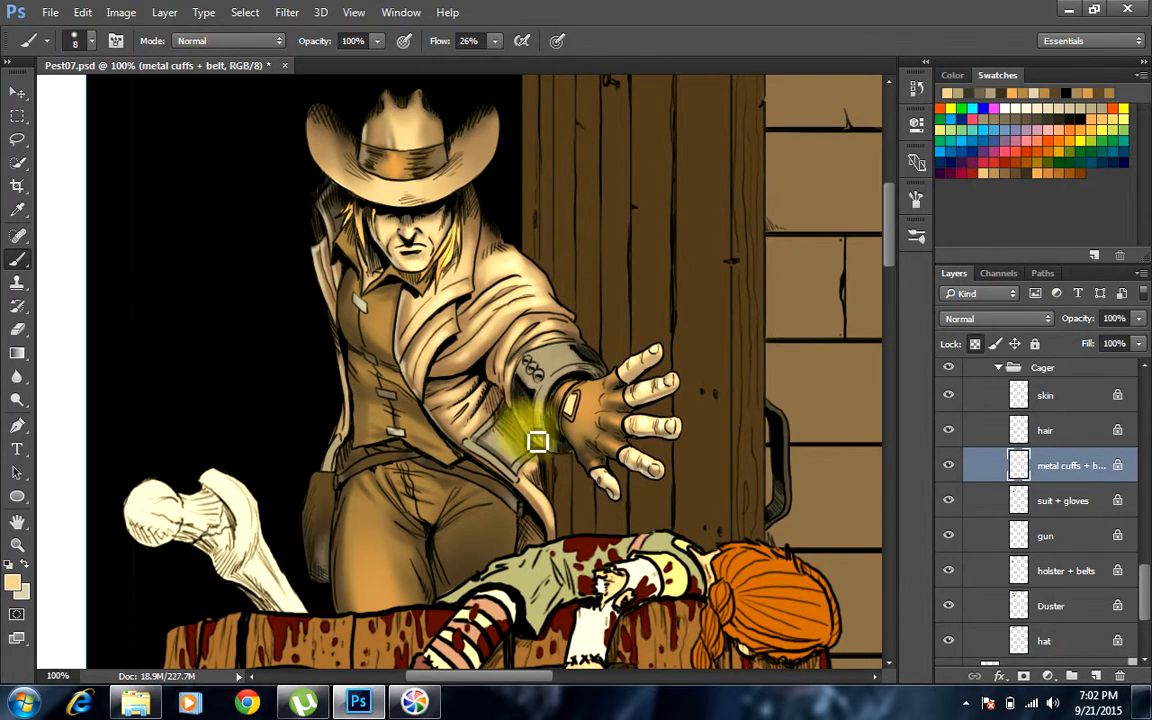
{"action": "left_click_drag", "start_coordinate": [543, 448], "coordinate": [548, 414]}
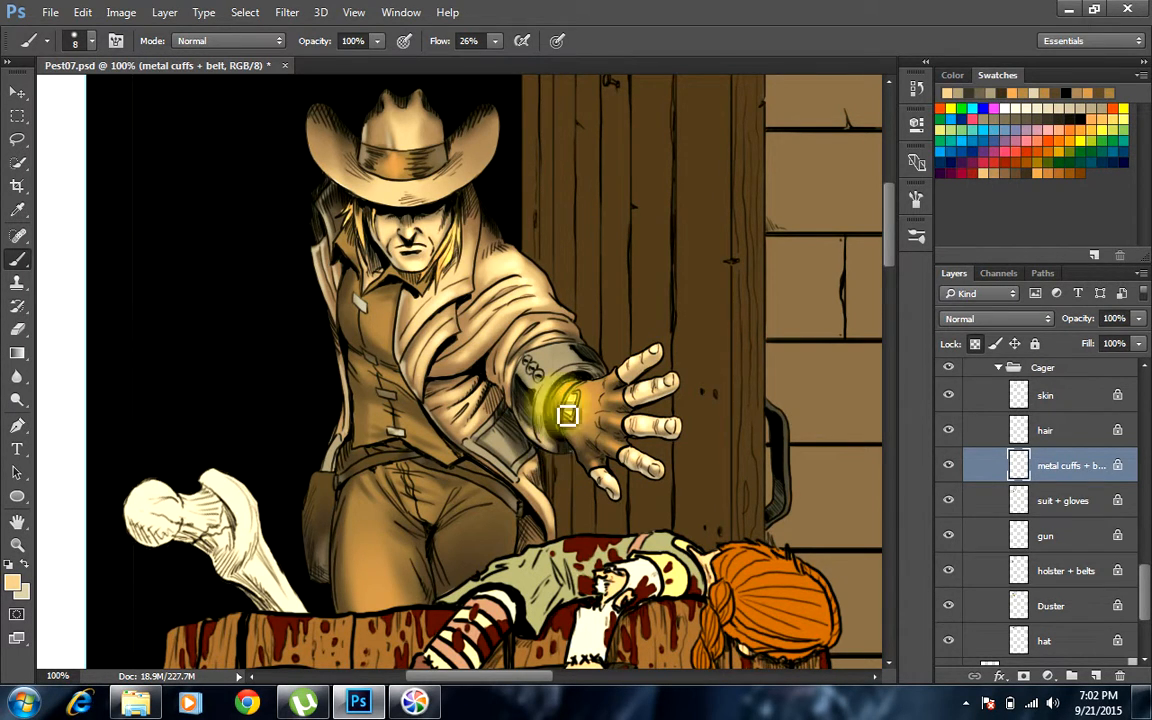
{"action": "left_click_drag", "start_coordinate": [568, 411], "coordinate": [558, 458]}
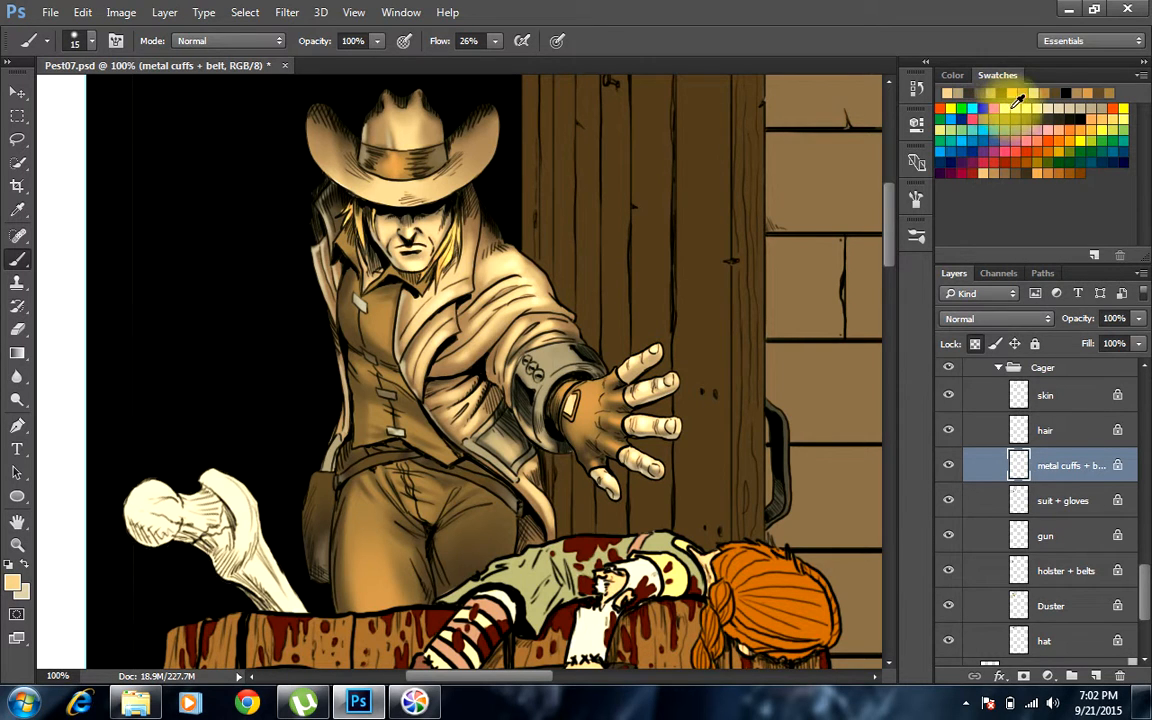
Touch up the shadows around the gray pocket flap with dark brown and a size 9 brush
{"action": "left_click", "coordinate": [1016, 172]}
{"action": "key", "text": "bracketleft"}
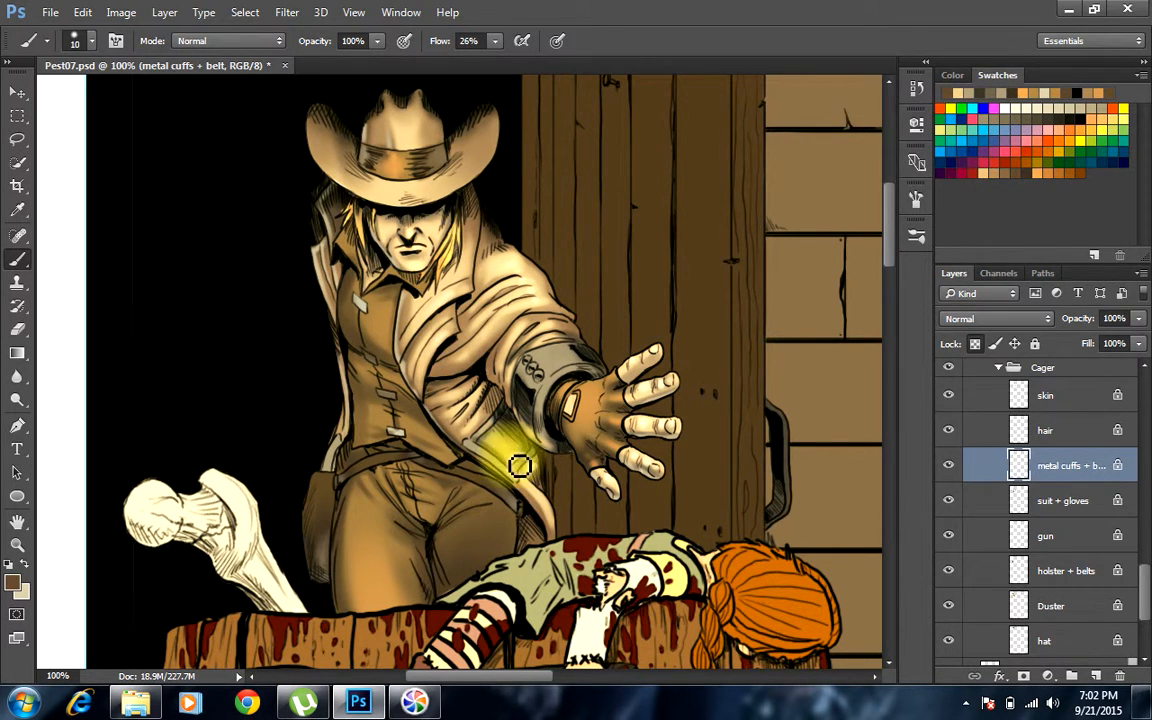
{"action": "key", "text": "bracketleft"}
{"action": "left_click", "coordinate": [472, 333]}
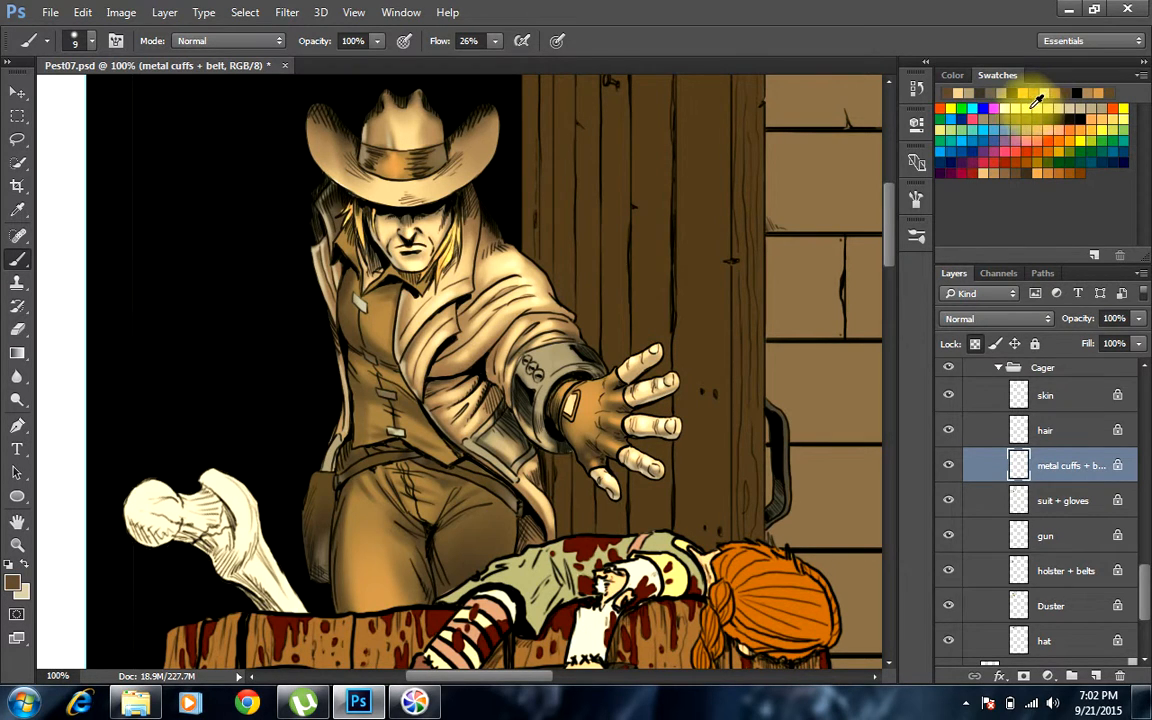
Highlight the upper face of the gray sleeve cuff with pale cream, using brush sizes 25 and 15
{"action": "left_click", "coordinate": [944, 121]}
{"action": "key", "text": "bracketright"}
{"action": "key", "text": "bracketright"}
{"action": "key", "text": "bracketright"}
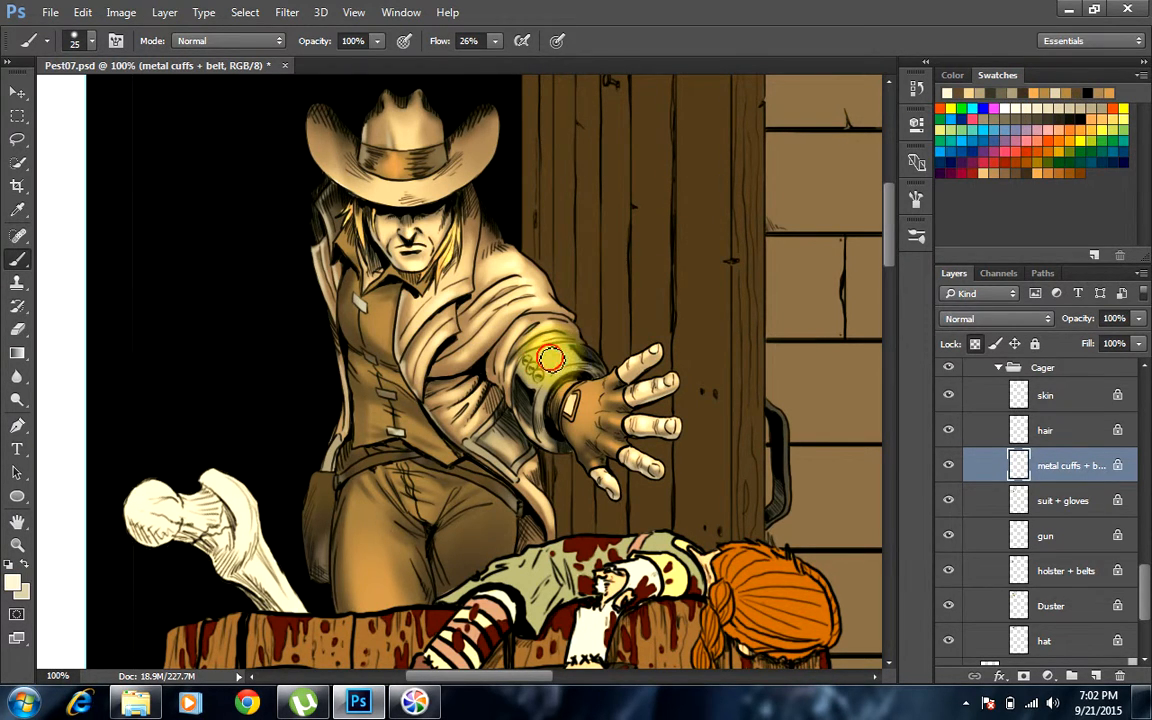
{"action": "left_click_drag", "start_coordinate": [551, 359], "coordinate": [570, 360]}
{"action": "key", "text": "bracketleft"}
{"action": "left_click", "coordinate": [581, 364]}
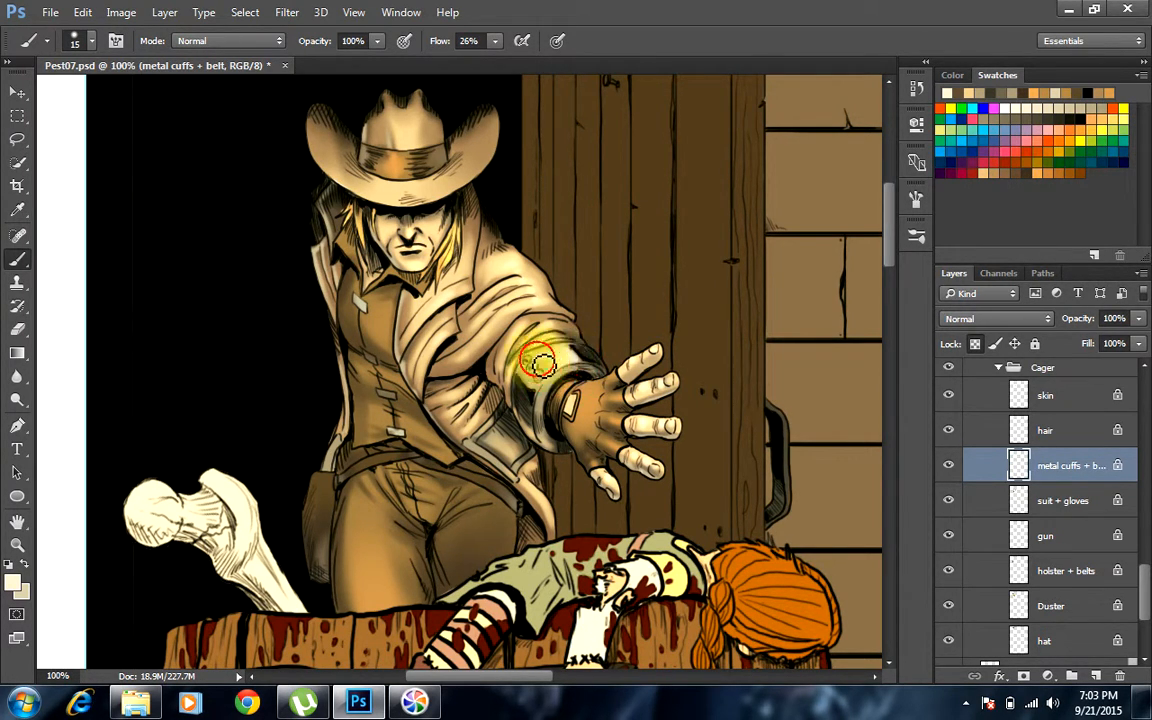
Add fine cream highlights around the cuff buttons and along the pocket flap with brush sizes 6 to 9
{"action": "key", "text": "bracketleft"}
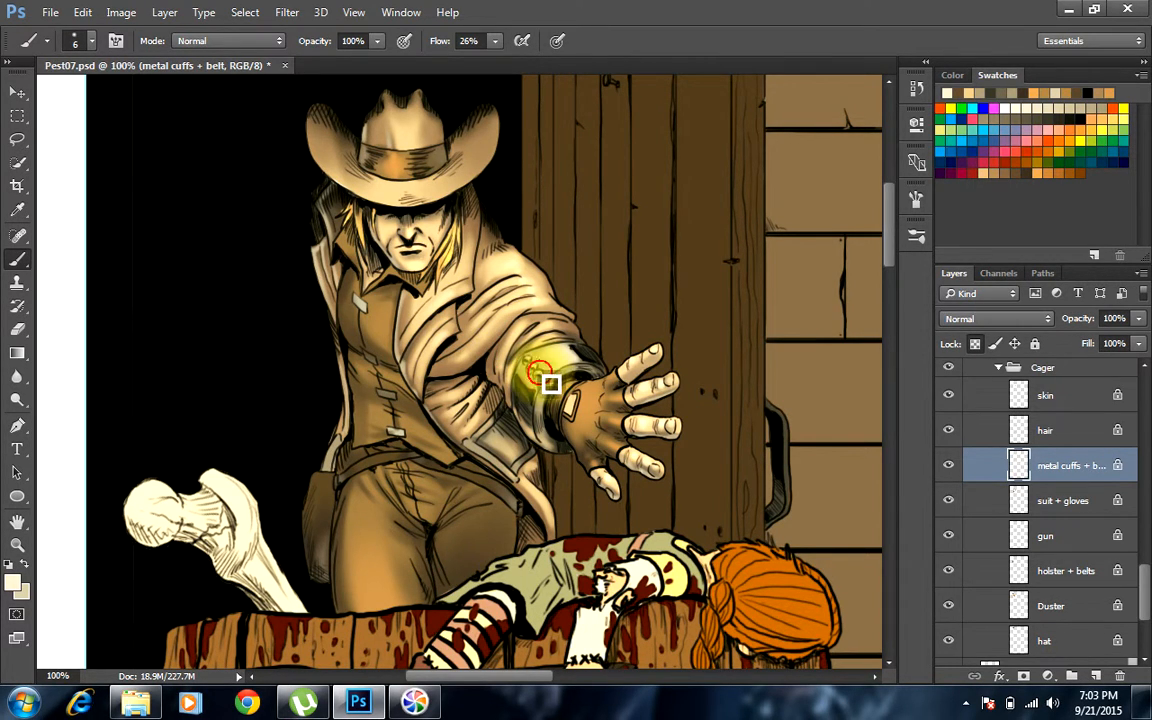
{"action": "mouse_move", "coordinate": [543, 398]}
{"action": "left_mouse_down"}
{"action": "mouse_move", "coordinate": [527, 383]}
{"action": "mouse_move", "coordinate": [522, 334]}
{"action": "left_mouse_up"}
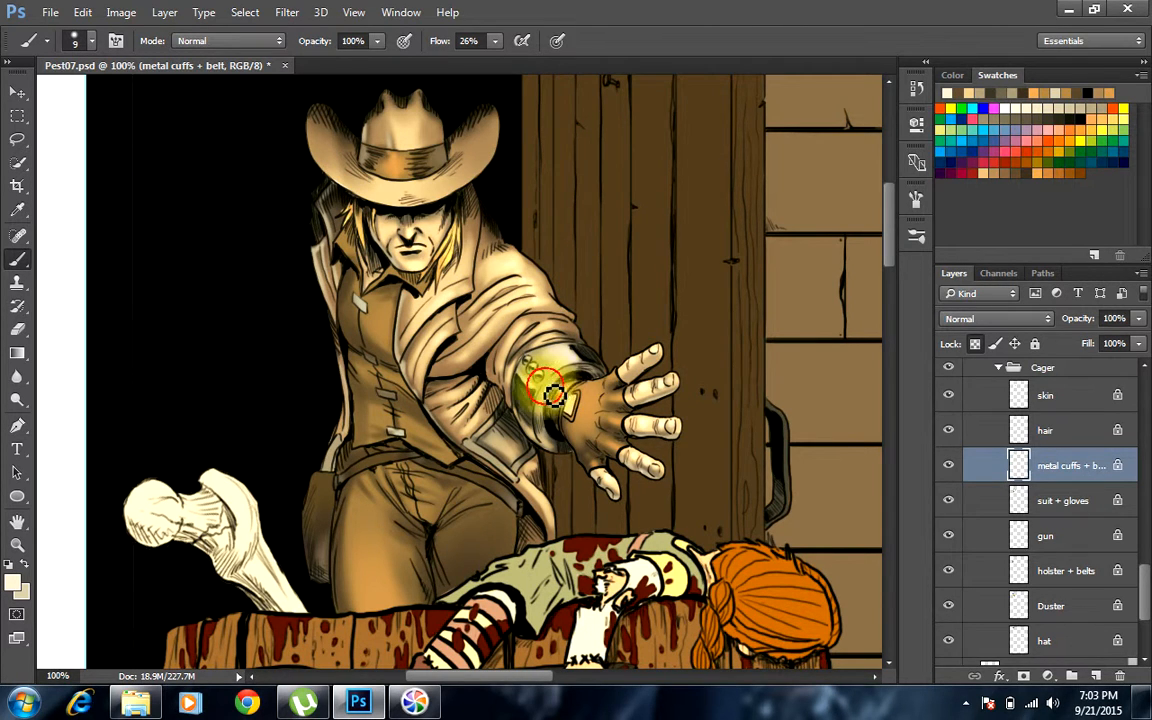
{"action": "mouse_move", "coordinate": [552, 383]}
{"action": "left_mouse_down"}
{"action": "mouse_move", "coordinate": [578, 381]}
{"action": "mouse_move", "coordinate": [478, 450]}
{"action": "left_mouse_up"}
{"action": "key", "text": "bracketleft"}
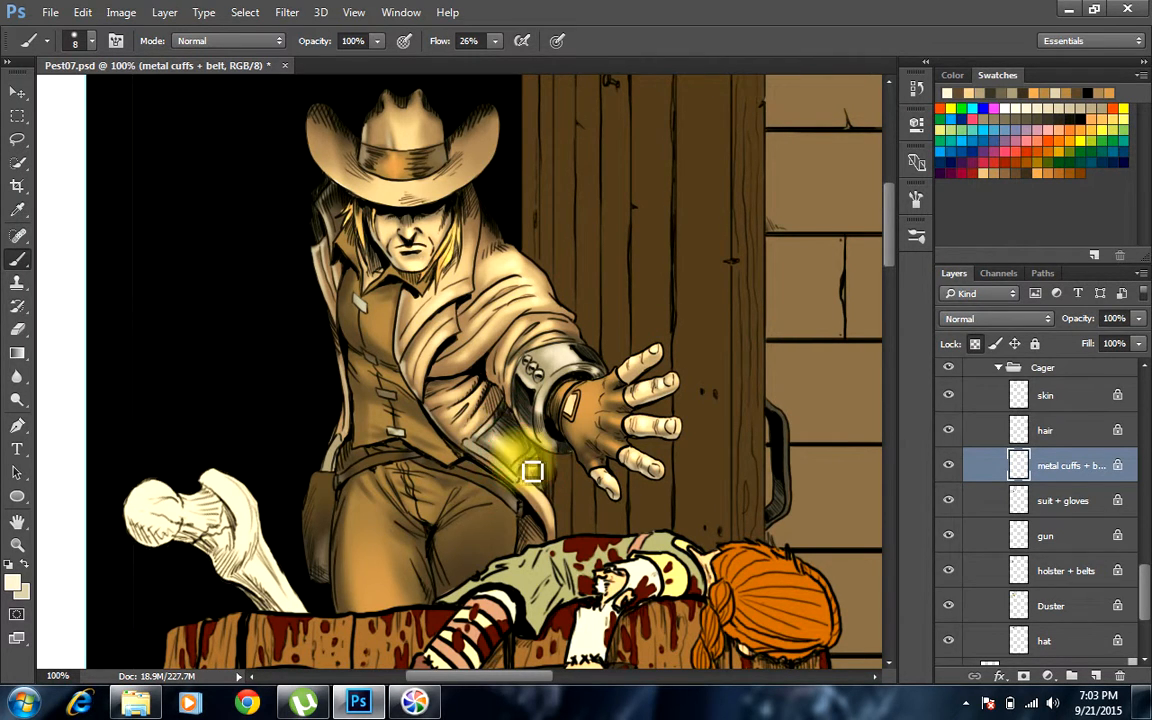
{"action": "key", "text": "bracketleft"}
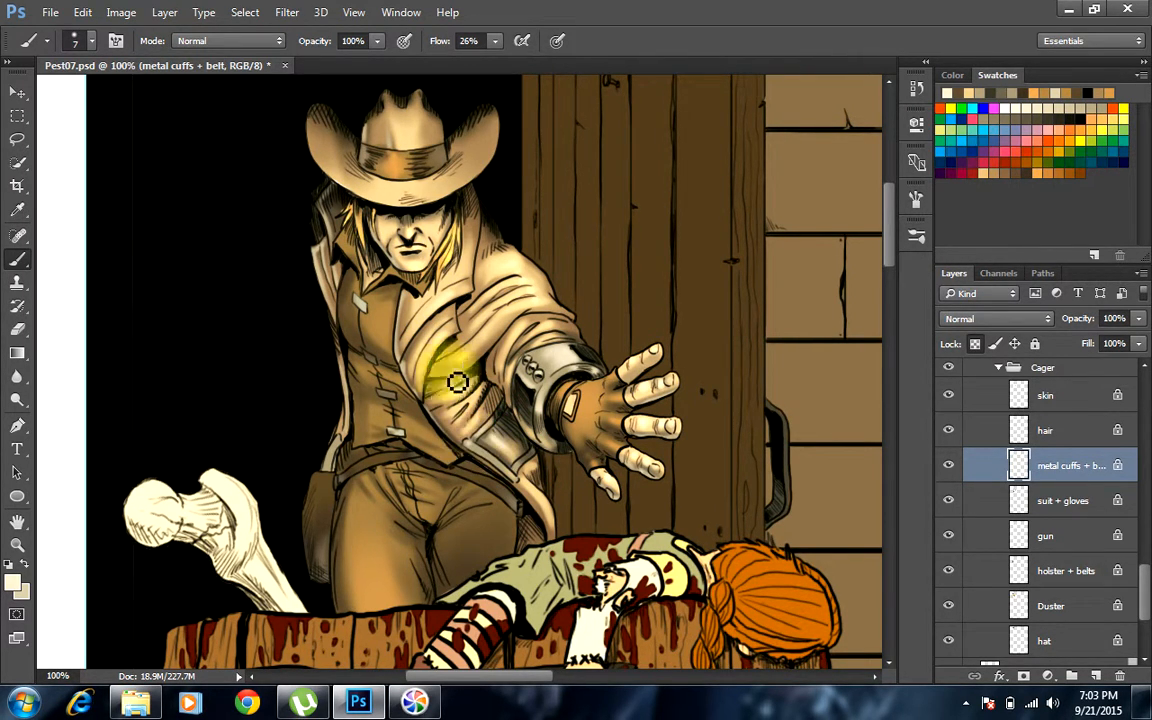
{"action": "mouse_move", "coordinate": [514, 478]}
{"action": "left_mouse_down"}
{"action": "mouse_move", "coordinate": [505, 473]}
{"action": "mouse_move", "coordinate": [524, 486]}
{"action": "mouse_move", "coordinate": [522, 476]}
{"action": "left_mouse_up"}
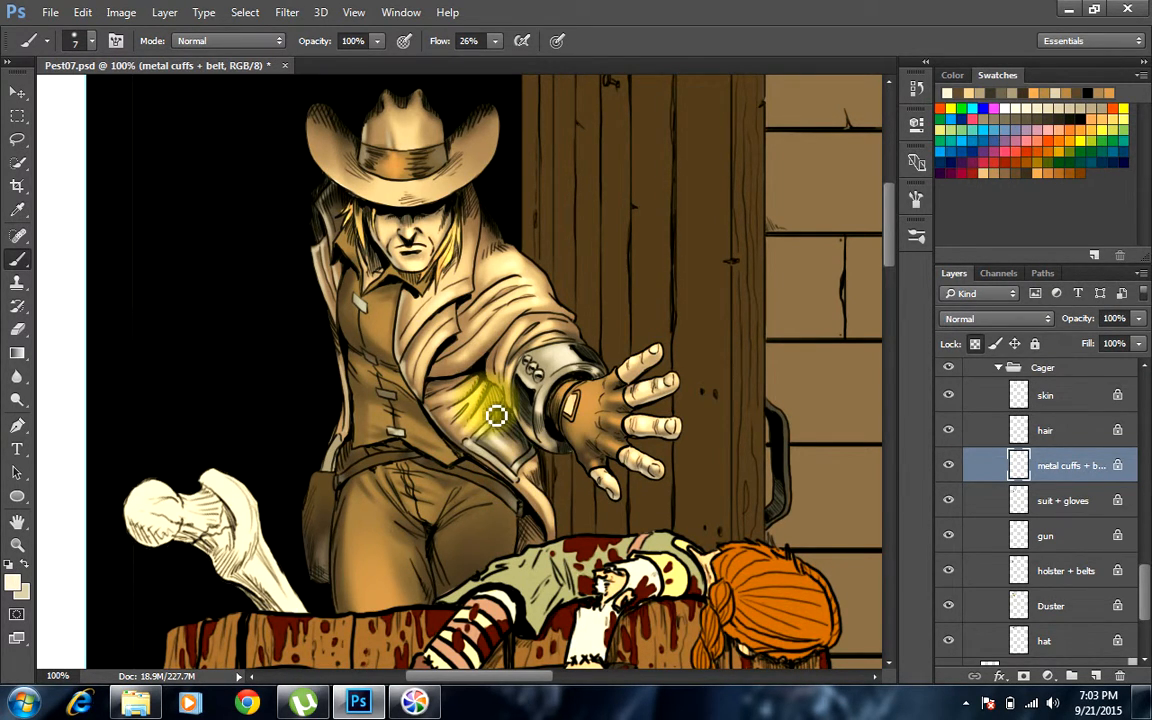
Brighten the shiniest parts of the sleeve cuff and its rim with white at size 7
{"action": "left_click", "coordinate": [1008, 107]}
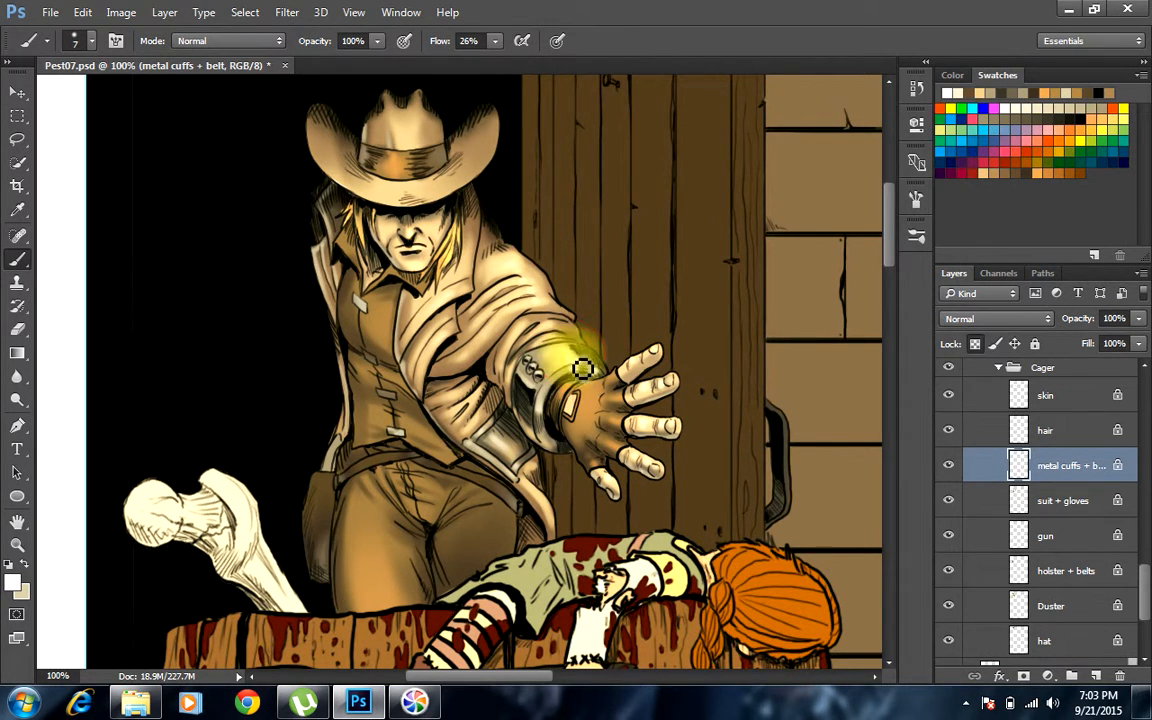
{"action": "left_click_drag", "start_coordinate": [572, 358], "coordinate": [581, 377]}
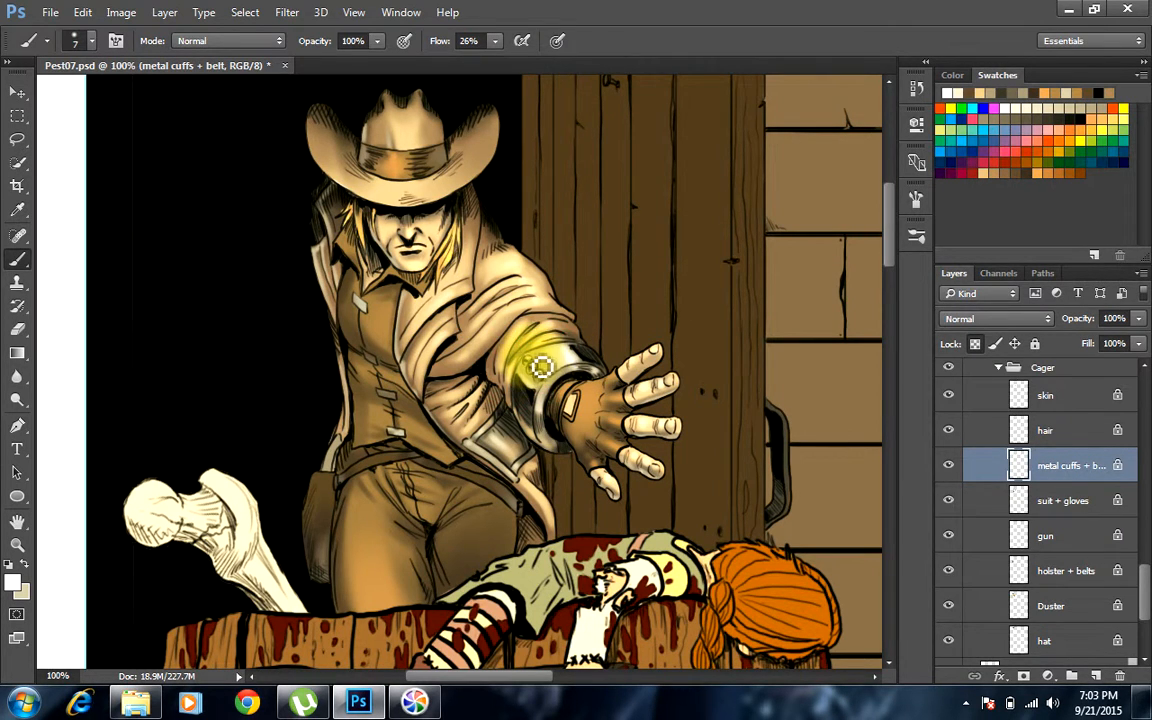
{"action": "mouse_move", "coordinate": [587, 357]}
{"action": "left_mouse_down"}
{"action": "mouse_move", "coordinate": [605, 382]}
{"action": "mouse_move", "coordinate": [597, 353]}
{"action": "left_mouse_up"}
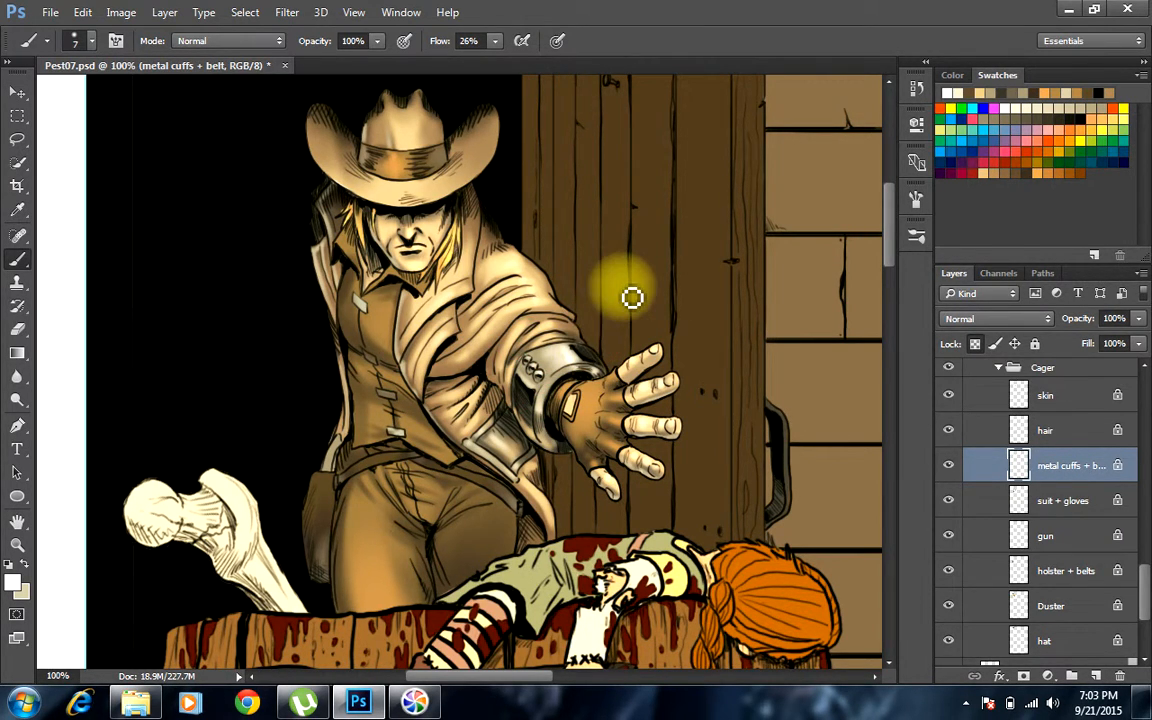
Add white highlights to the pocket flap and the coat's lower gray trim at size 5, and dismiss the Malwarebytes notification
{"action": "key", "text": "bracketleft"}
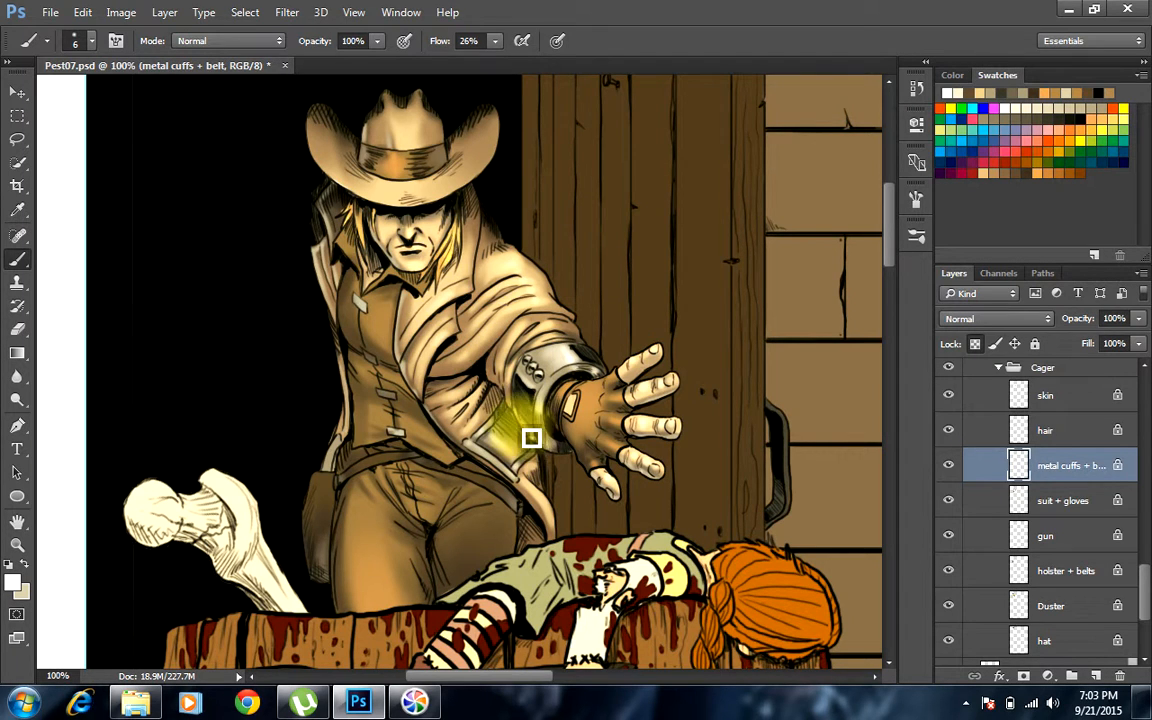
{"action": "key", "text": "bracketleft"}
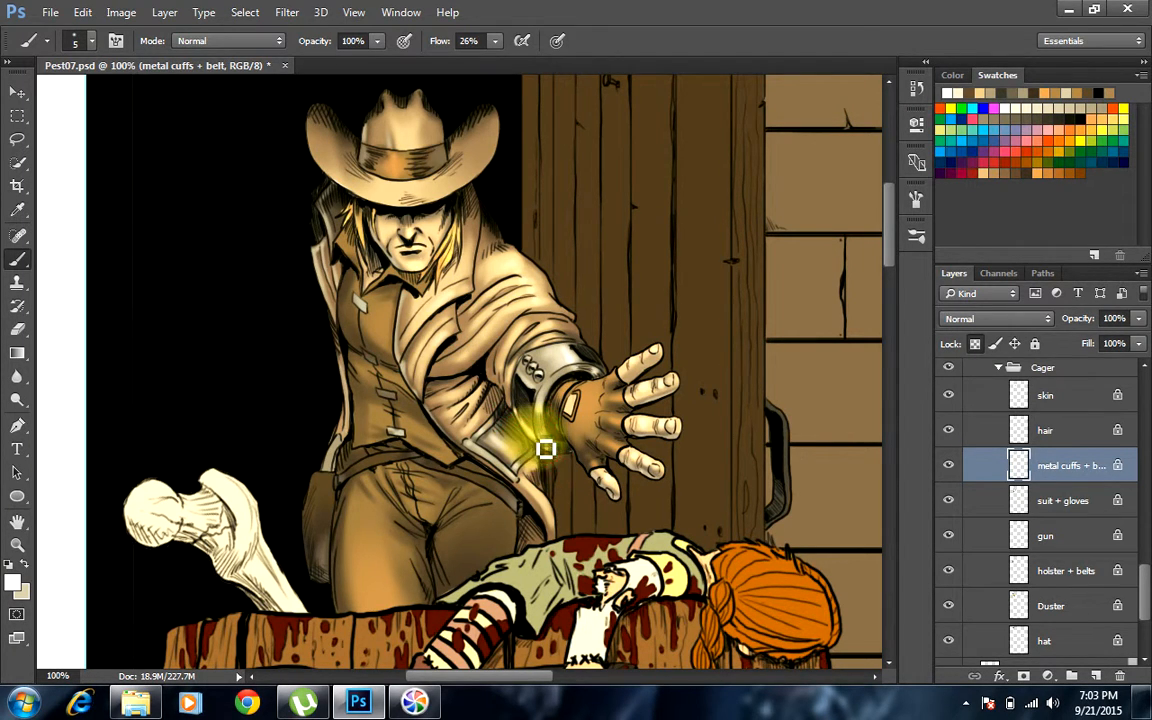
{"action": "mouse_move", "coordinate": [513, 472]}
{"action": "left_mouse_down"}
{"action": "mouse_move", "coordinate": [474, 443]}
{"action": "mouse_move", "coordinate": [480, 456]}
{"action": "mouse_move", "coordinate": [494, 438]}
{"action": "mouse_move", "coordinate": [500, 465]}
{"action": "mouse_move", "coordinate": [491, 460]}
{"action": "mouse_move", "coordinate": [517, 478]}
{"action": "mouse_move", "coordinate": [513, 449]}
{"action": "mouse_move", "coordinate": [491, 463]}
{"action": "mouse_move", "coordinate": [506, 393]}
{"action": "mouse_move", "coordinate": [504, 449]}
{"action": "mouse_move", "coordinate": [530, 471]}
{"action": "left_mouse_up"}
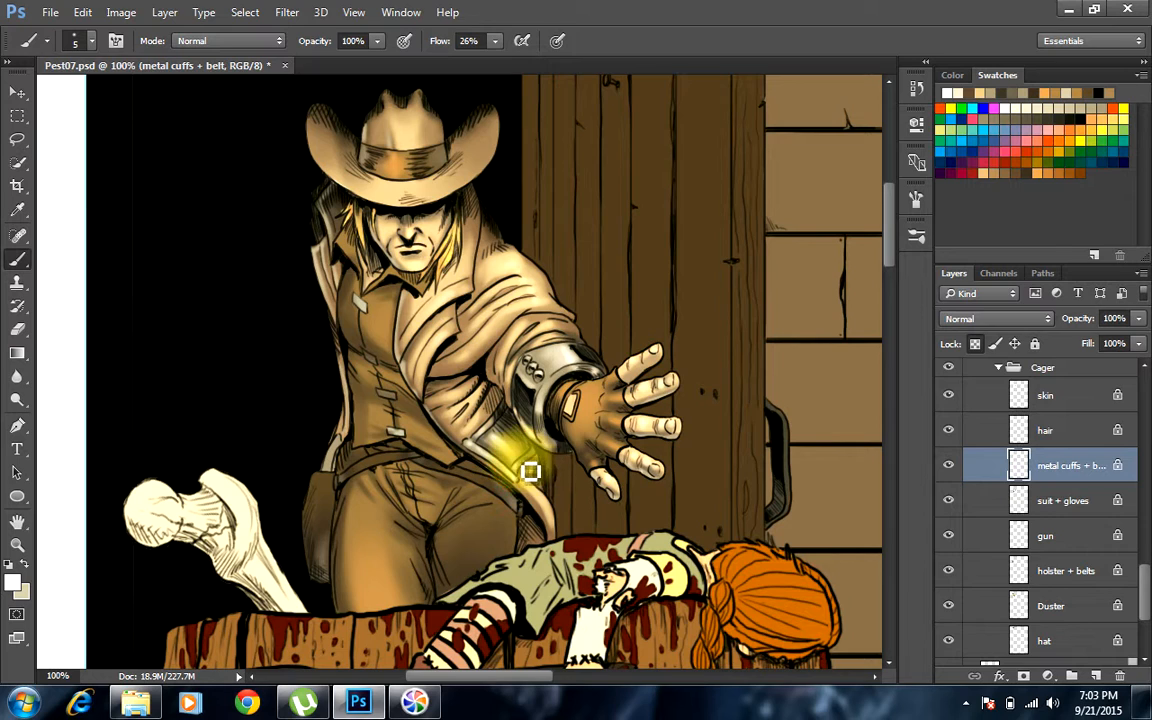
{"action": "left_click", "coordinate": [510, 405]}
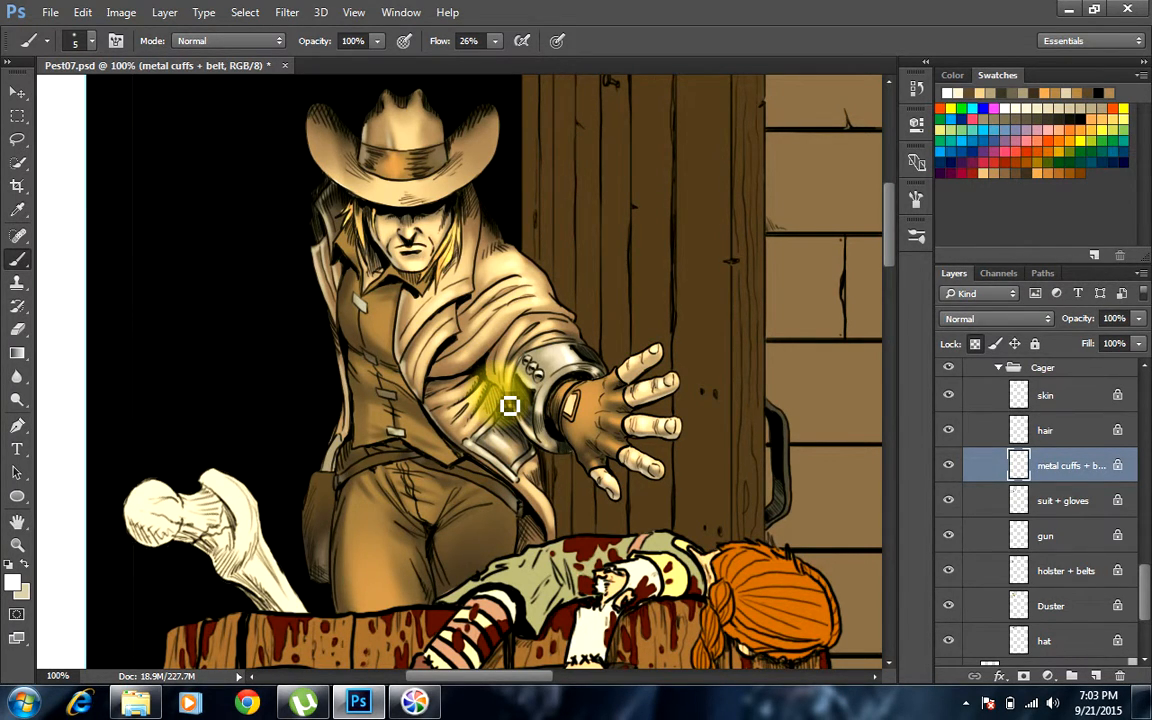
{"action": "left_click", "coordinate": [347, 457]}
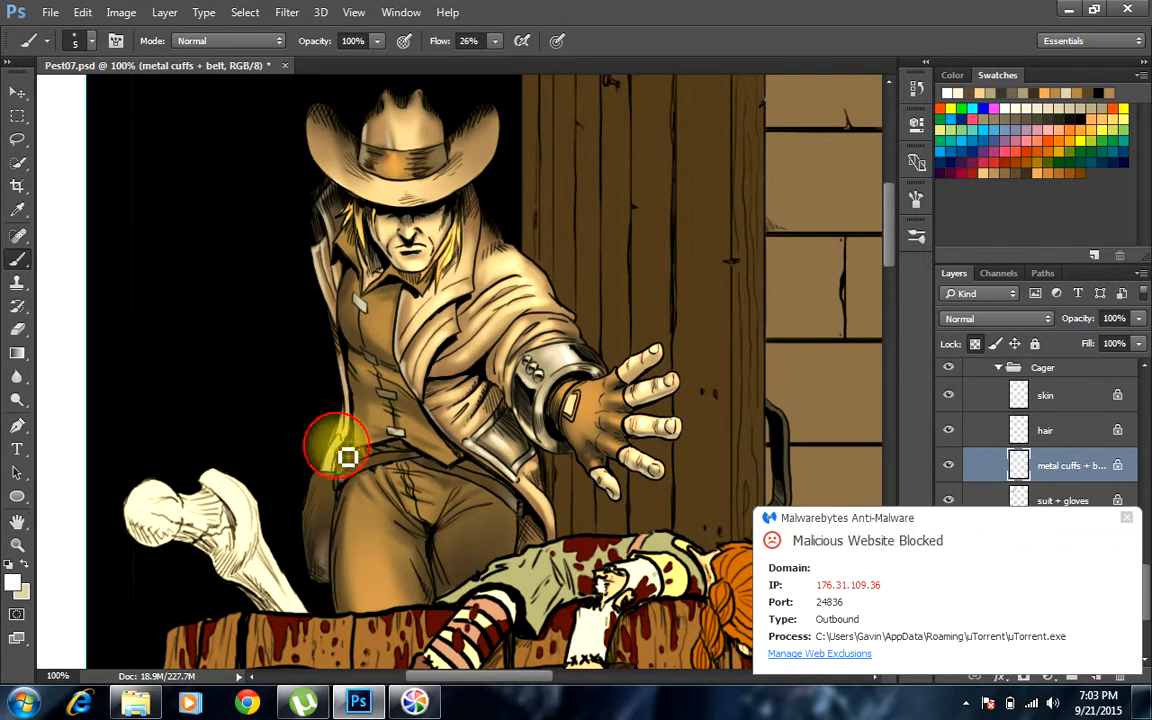
{"action": "left_click", "coordinate": [1127, 524]}
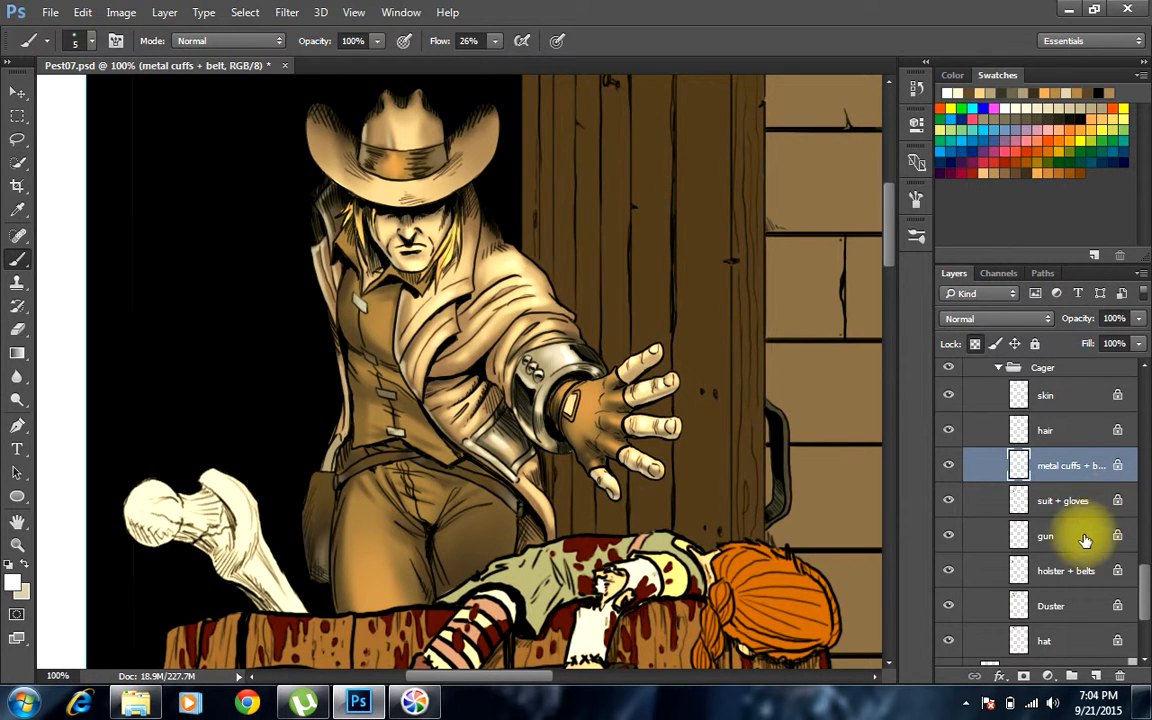
Create a new layer above the panel 2 group and set its blending mode to Screen
{"action": "left_click_drag", "start_coordinate": [1145, 578], "coordinate": [1140, 385]}
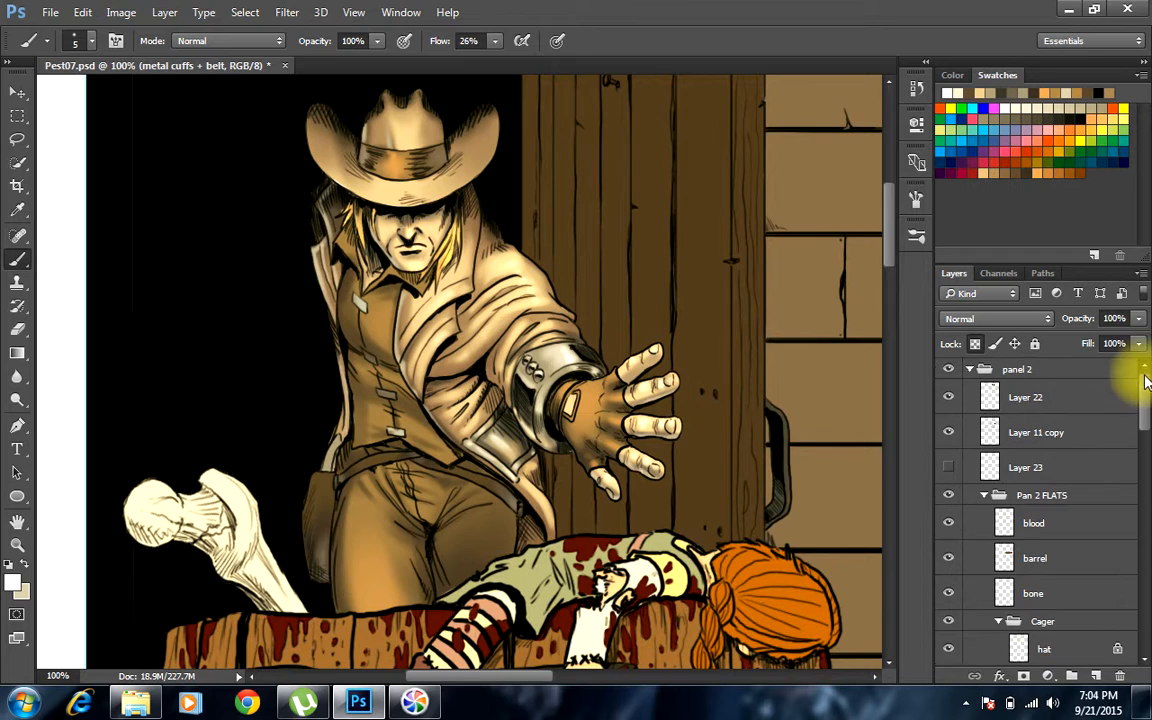
{"action": "left_click", "coordinate": [1093, 371]}
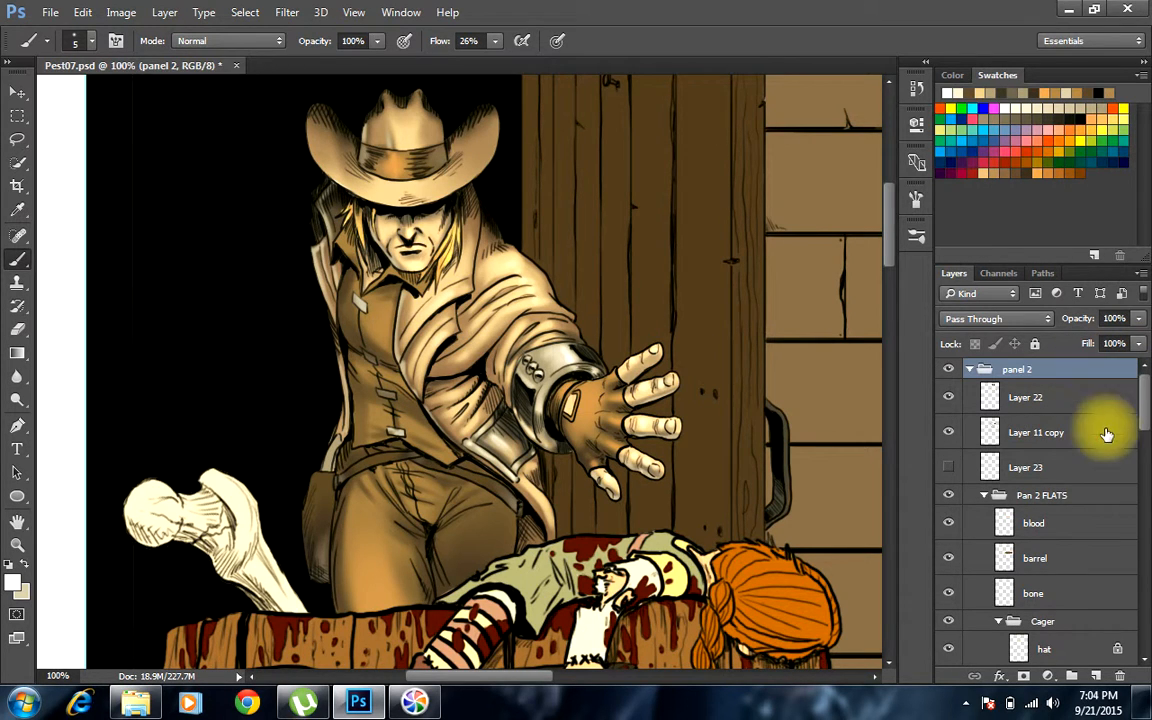
{"action": "left_click", "coordinate": [1096, 677]}
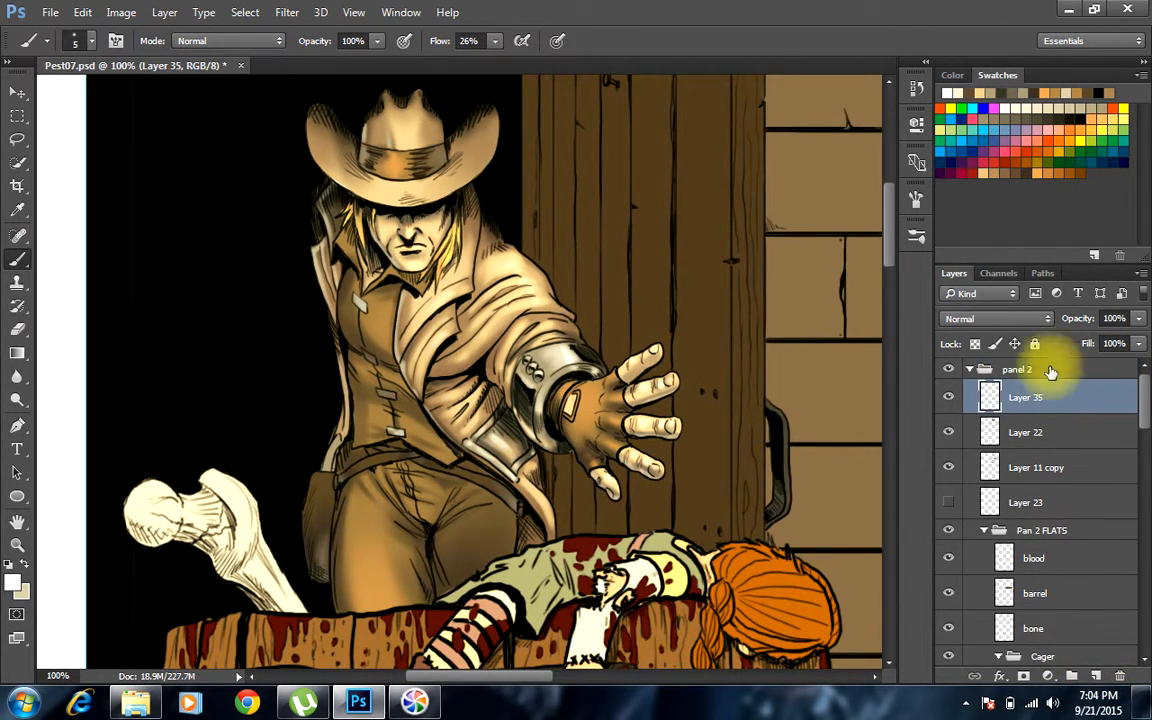
{"action": "left_click_drag", "start_coordinate": [1062, 392], "coordinate": [1059, 362]}
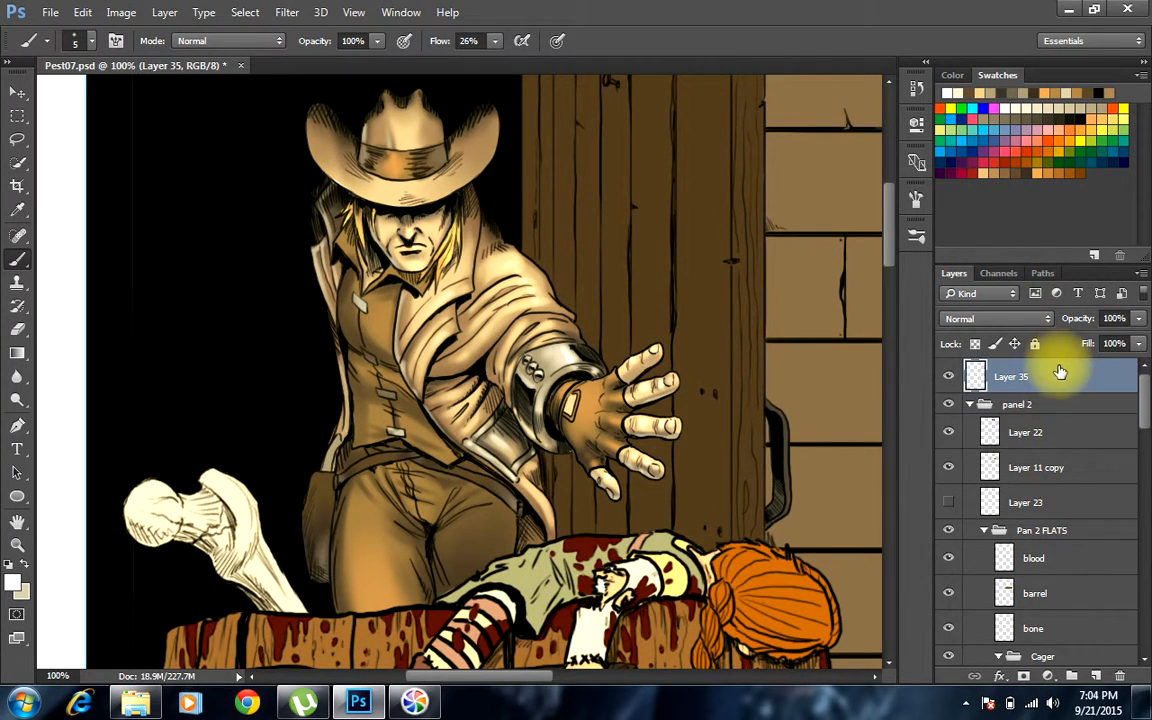
{"action": "left_click", "coordinate": [1030, 320]}
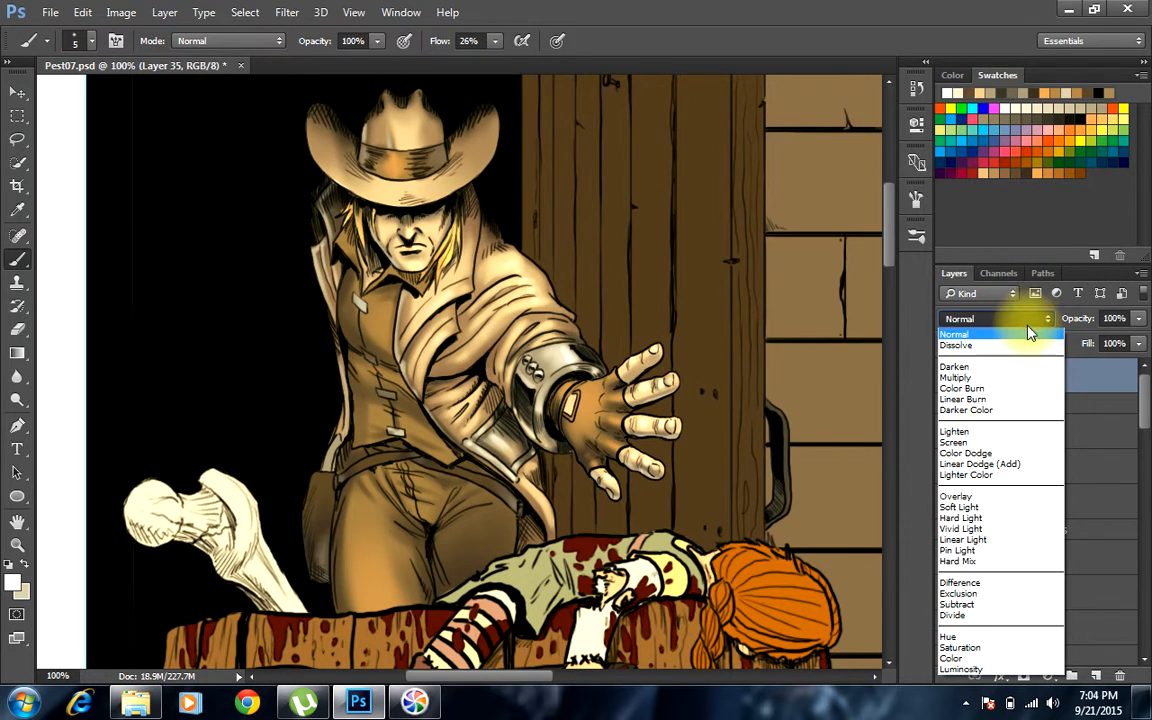
{"action": "left_click", "coordinate": [1014, 442]}
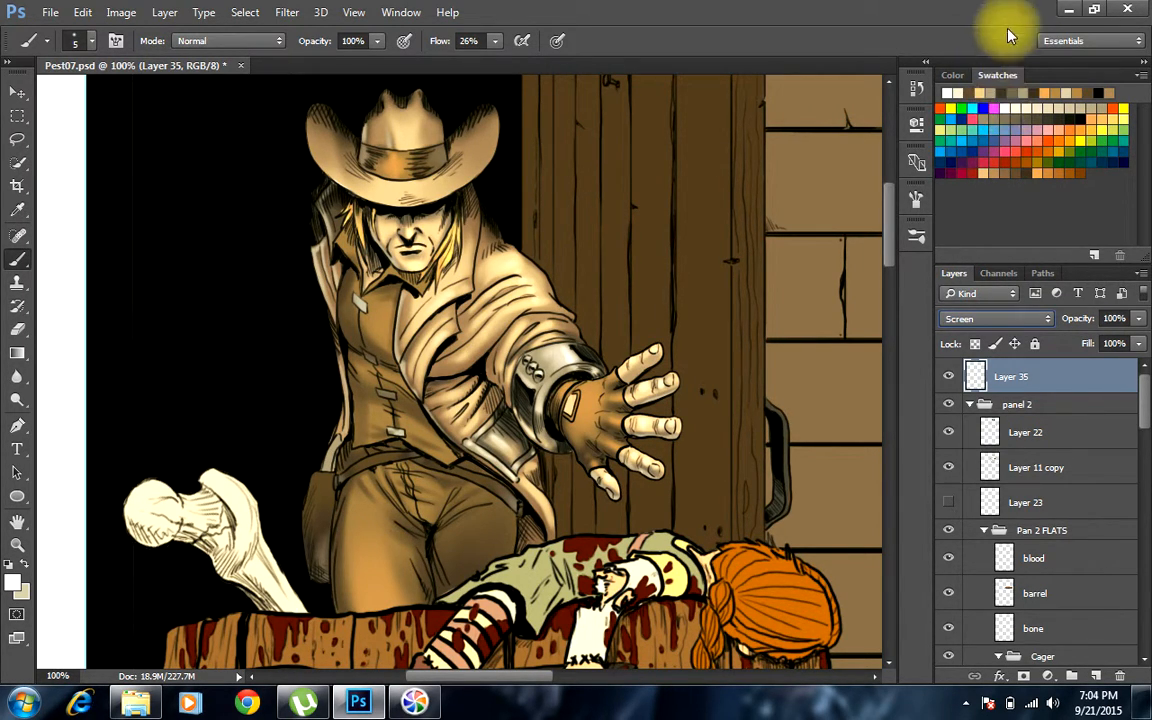
Choose cyan as the painting color and load the soft 45 px brush preset
{"action": "left_click", "coordinate": [982, 97]}
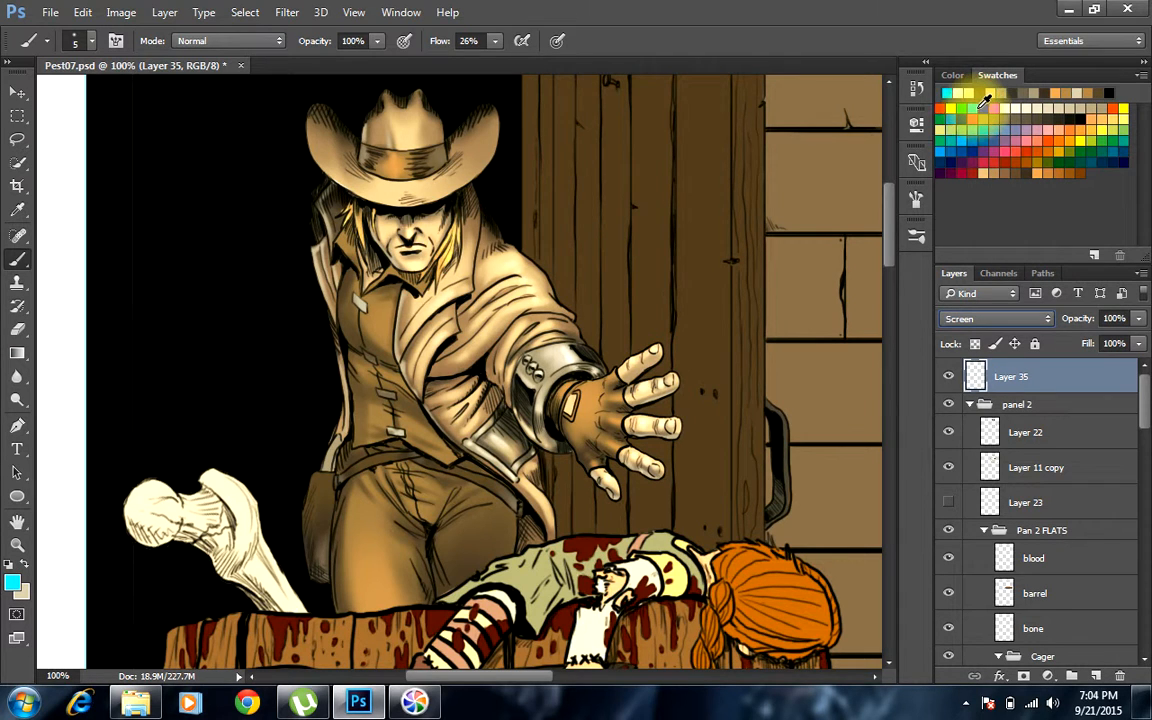
{"action": "left_click", "coordinate": [918, 237]}
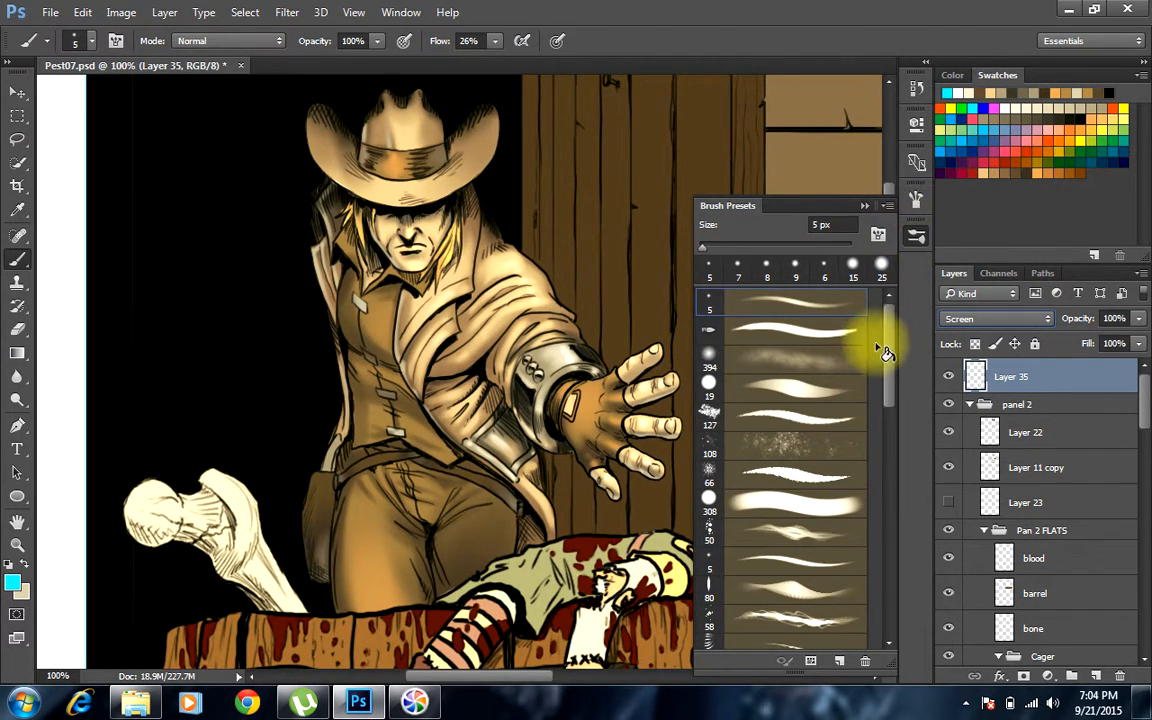
{"action": "mouse_move", "coordinate": [887, 329]}
{"action": "left_mouse_down"}
{"action": "mouse_move", "coordinate": [897, 380]}
{"action": "mouse_move", "coordinate": [887, 436]}
{"action": "left_mouse_up"}
{"action": "left_click", "coordinate": [818, 433]}
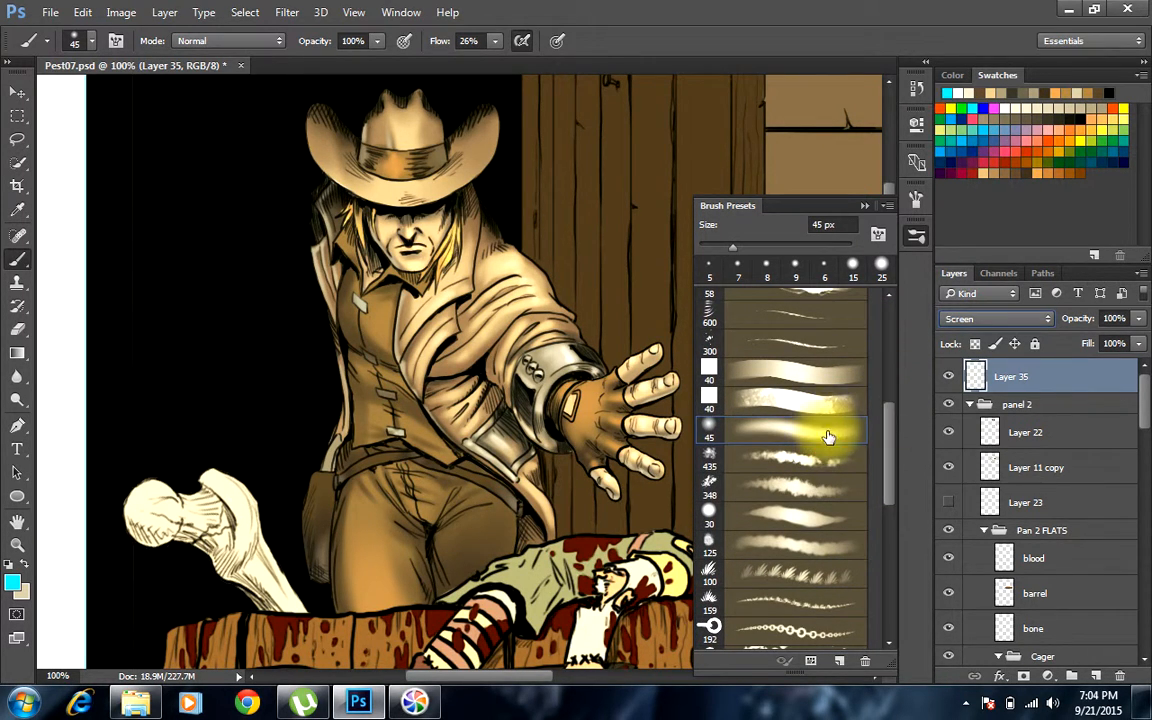
{"action": "left_click", "coordinate": [864, 205]}
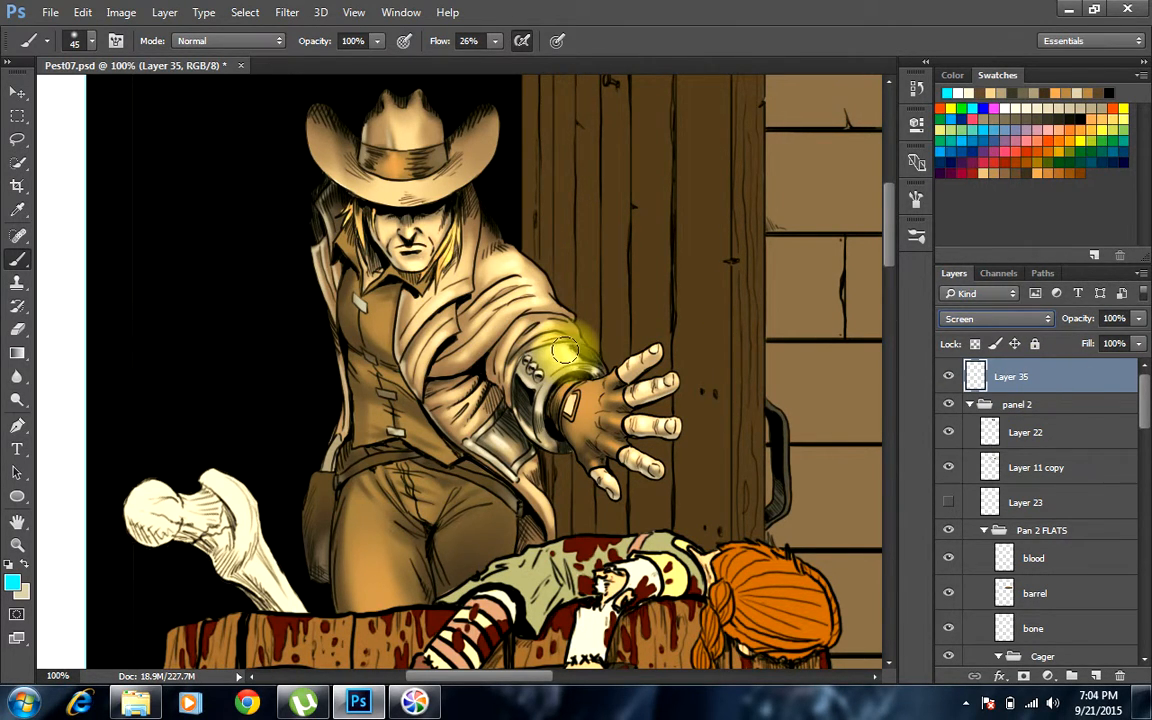
Paint a cyan reflection on the upper part of the metal cuff, adjusting the brush between sizes 10 and 30
{"action": "key", "text": "bracketleft"}
{"action": "key", "text": "bracketleft"}
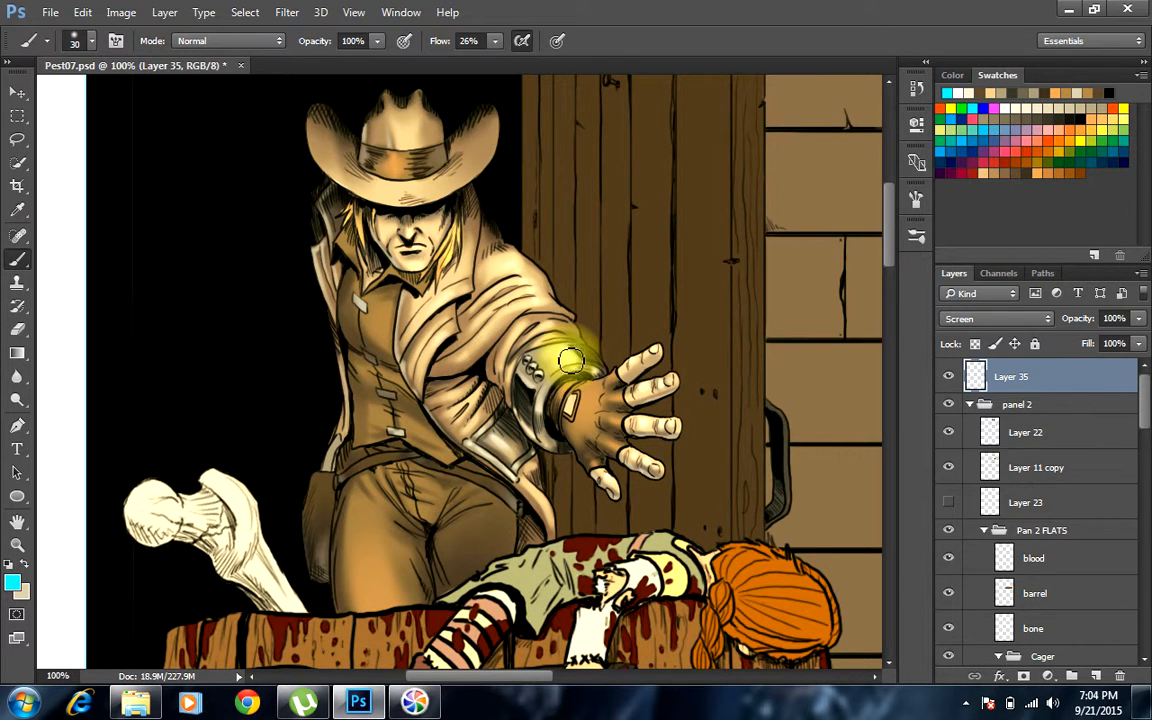
{"action": "key", "text": "bracketleft"}
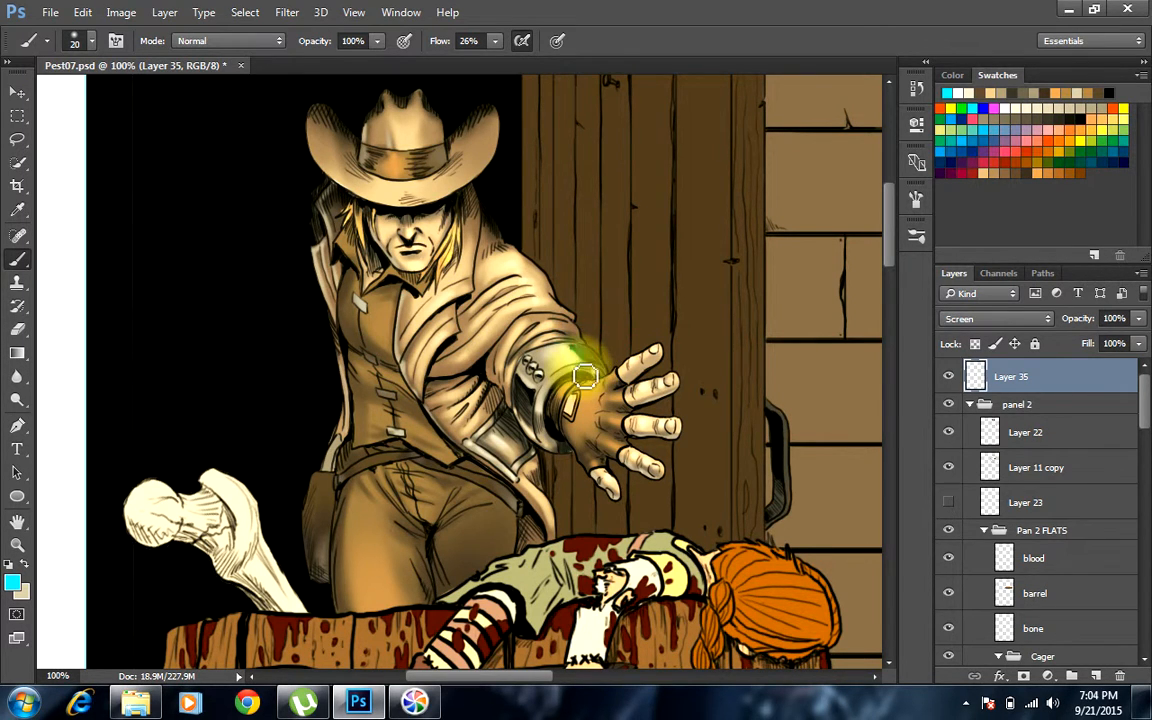
{"action": "key", "text": "bracketleft"}
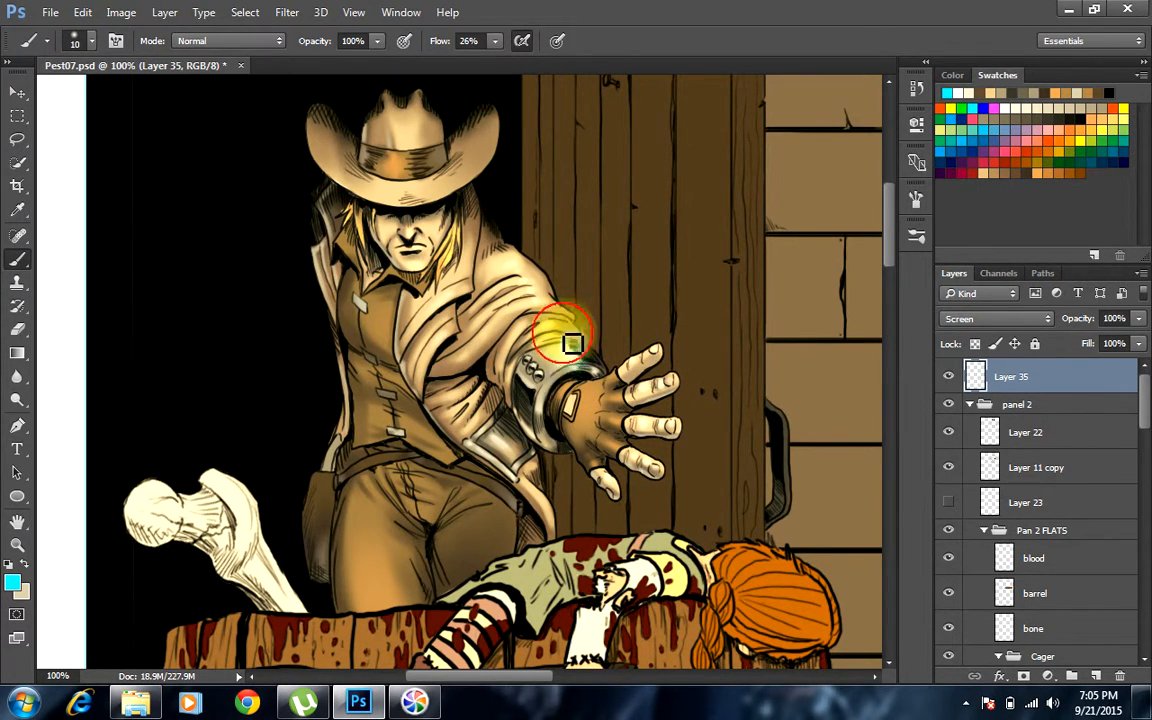
{"action": "key", "text": "bracketright"}
{"action": "key", "text": "bracketright"}
{"action": "key", "text": "bracketright"}
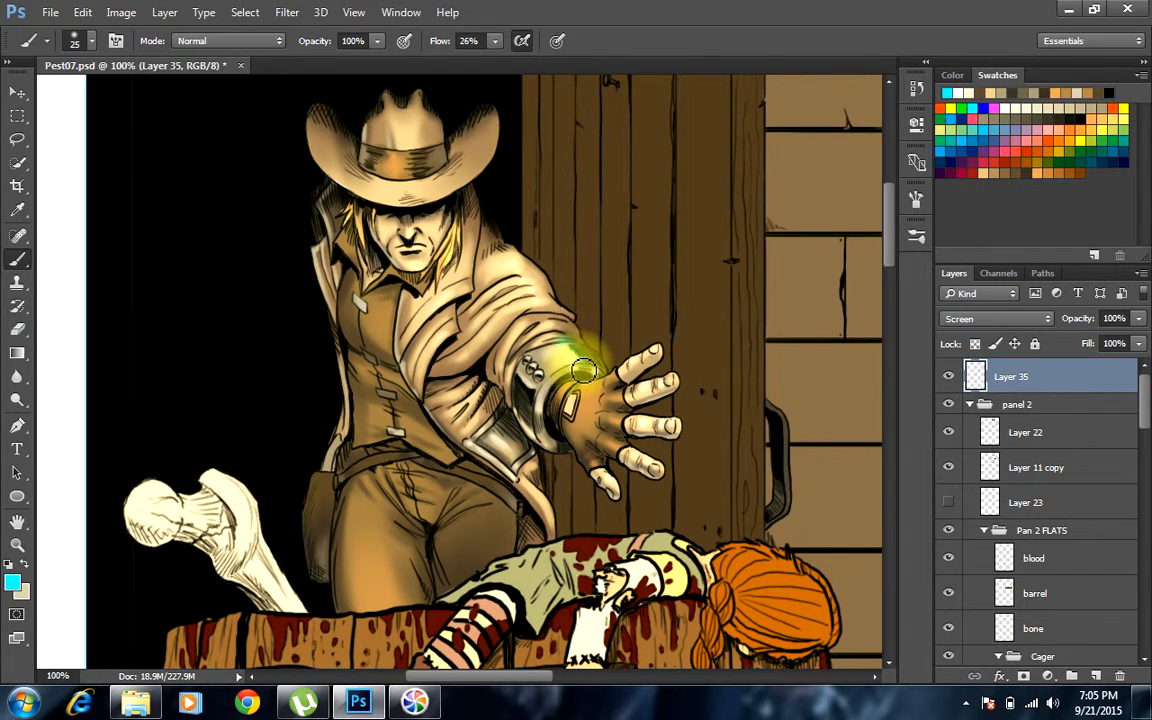
{"action": "left_click_drag", "start_coordinate": [568, 346], "coordinate": [596, 373]}
Paint cyan reflections on the cuff's lower part and the metal pocket flap with a size 20 brush
{"action": "key", "text": "bracketleft"}
{"action": "mouse_move", "coordinate": [513, 407]}
{"action": "left_mouse_down"}
{"action": "mouse_move", "coordinate": [553, 446]}
{"action": "mouse_move", "coordinate": [543, 393]}
{"action": "left_mouse_up"}
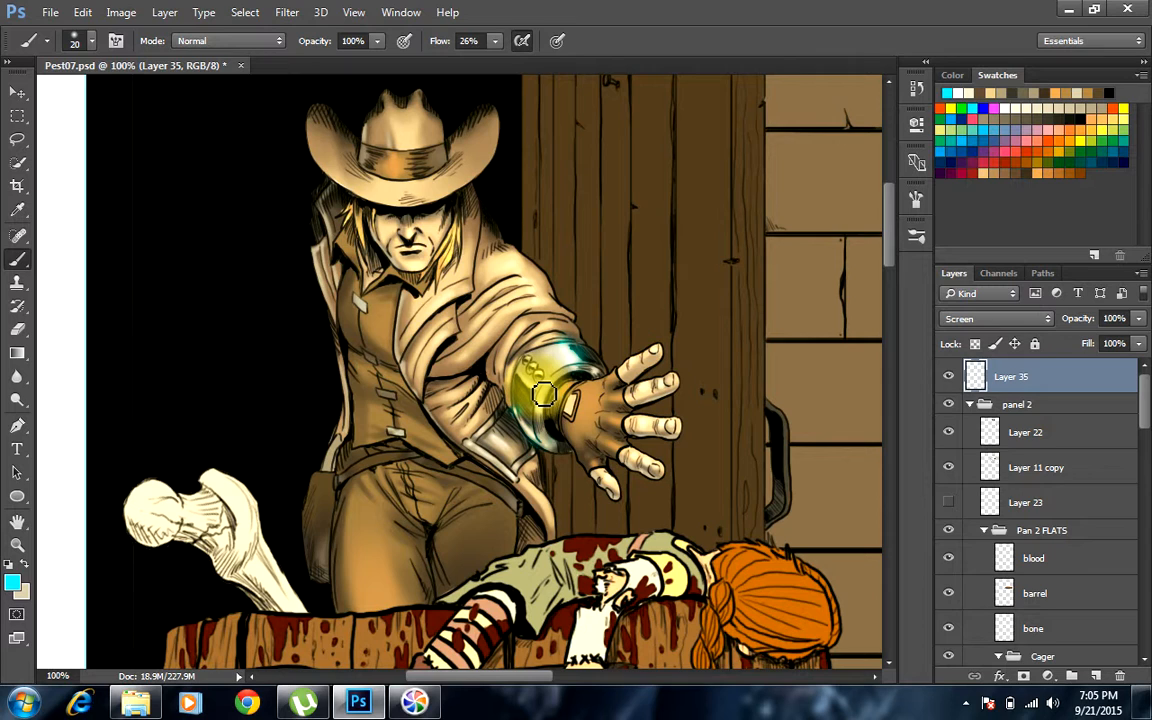
{"action": "left_click_drag", "start_coordinate": [510, 465], "coordinate": [519, 477]}
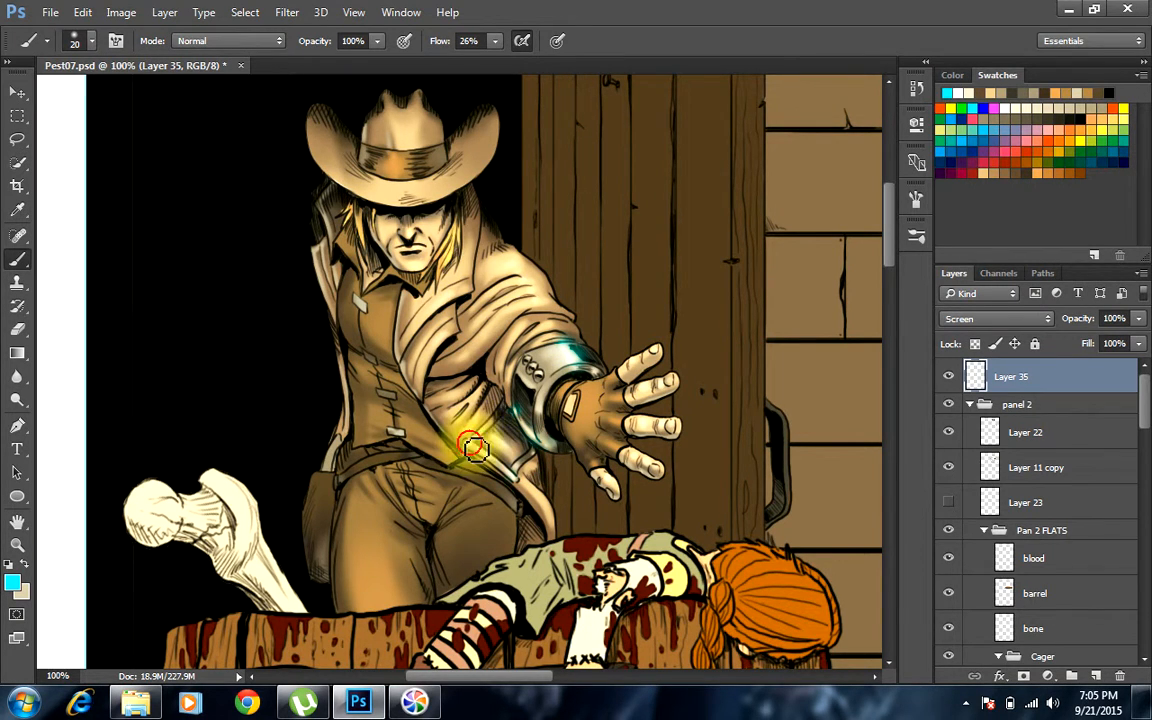
{"action": "left_click_drag", "start_coordinate": [493, 433], "coordinate": [540, 476]}
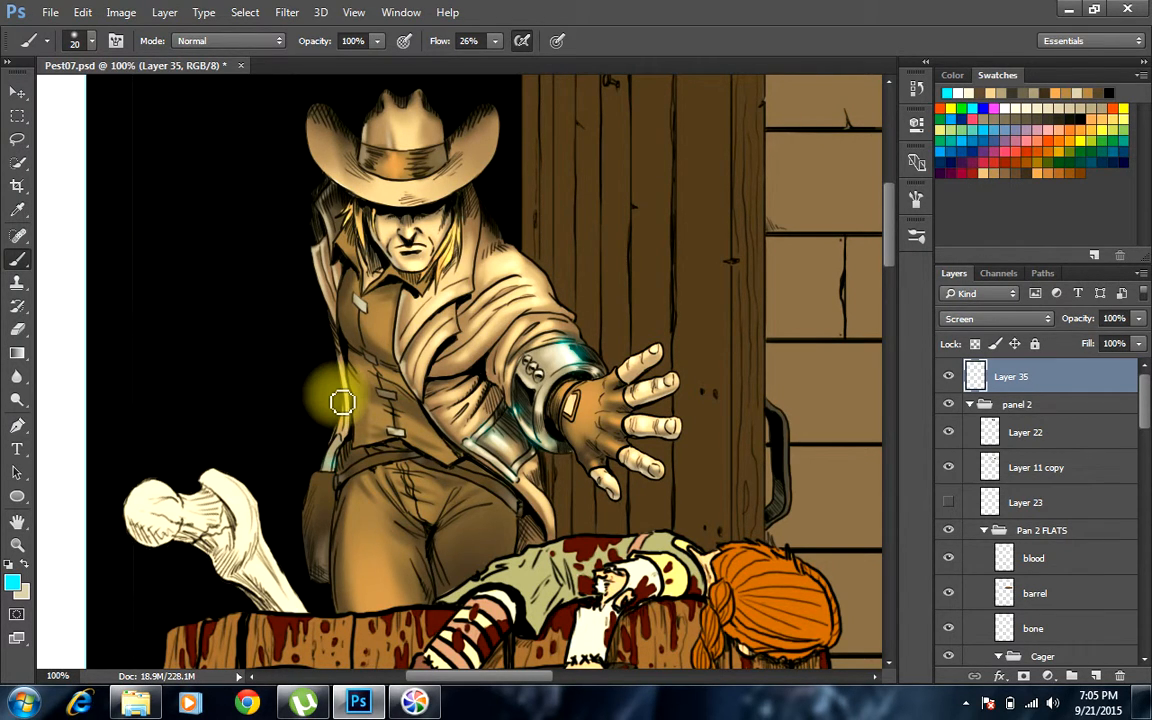
Adjust the cyan reflections on Layer 35 with Hue/Saturation, setting hue to +19 and saturation to -19
{"action": "left_click", "coordinate": [121, 12]}
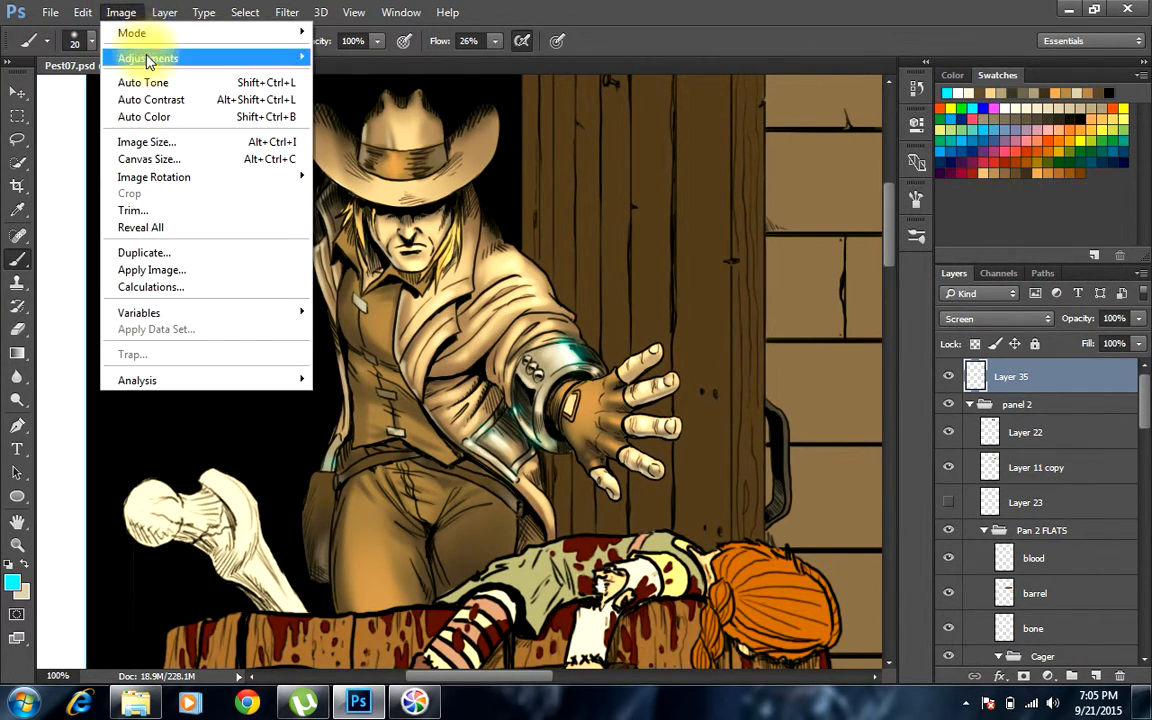
{"action": "mouse_move", "coordinate": [148, 62]}
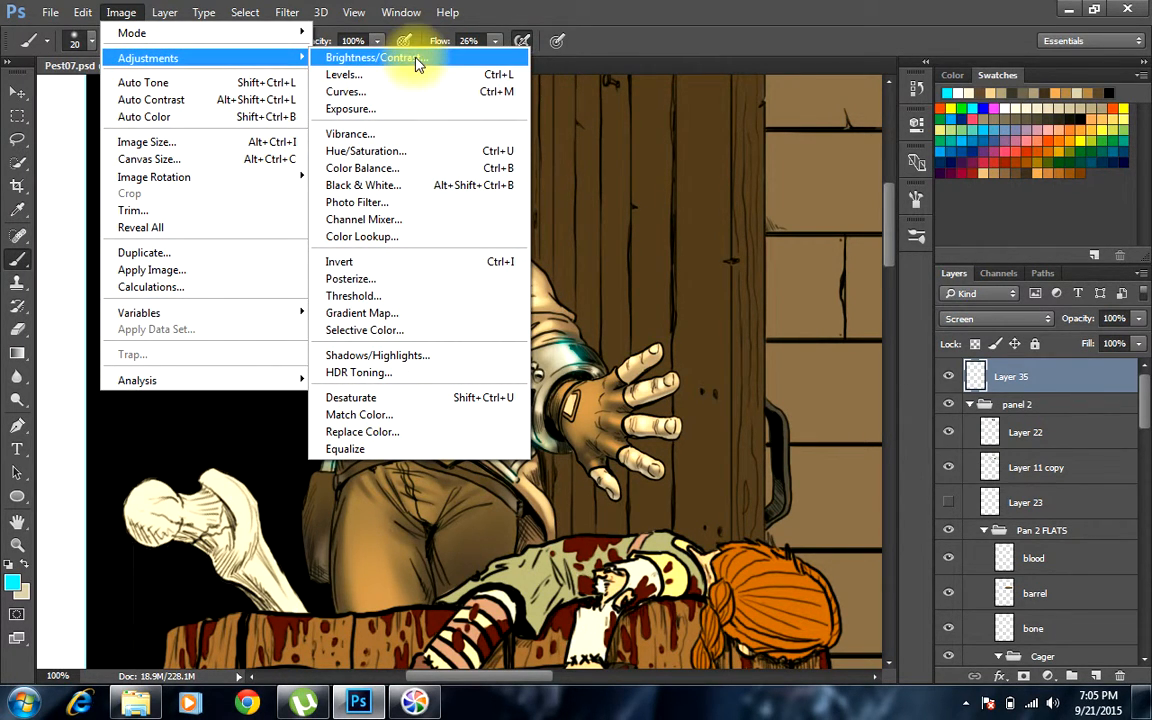
{"action": "left_click", "coordinate": [412, 151]}
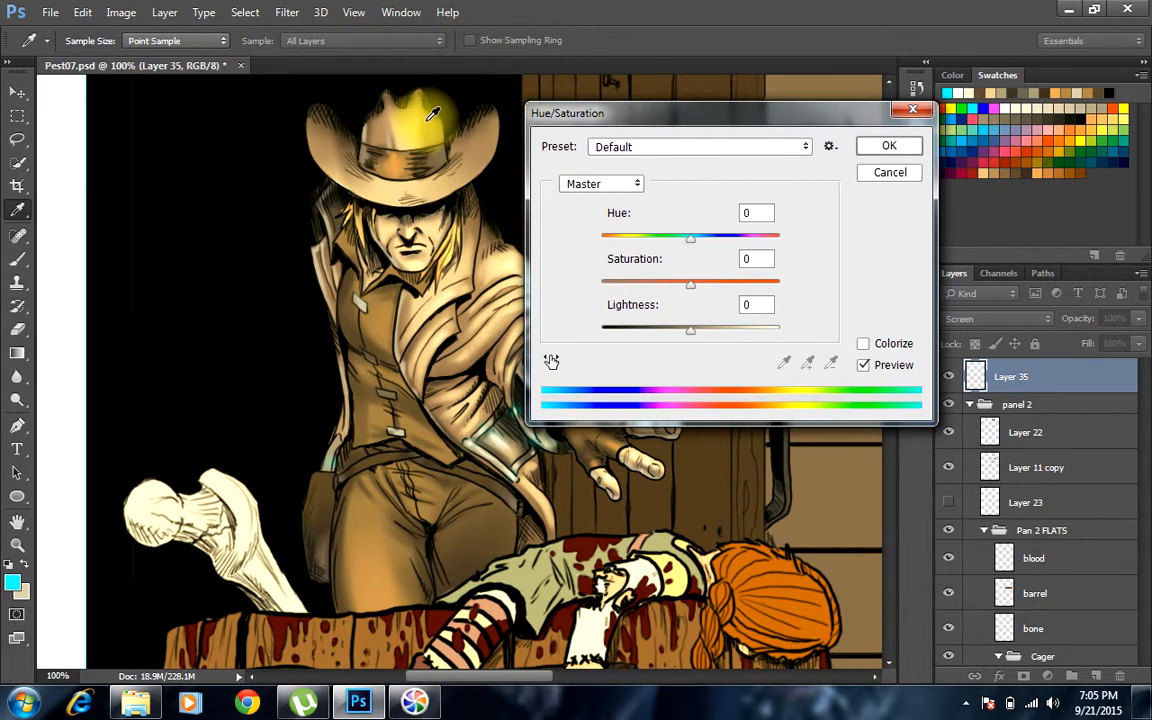
{"action": "left_click_drag", "start_coordinate": [688, 242], "coordinate": [671, 241]}
{"action": "left_click_drag", "start_coordinate": [725, 112], "coordinate": [832, 98]}
{"action": "left_click_drag", "start_coordinate": [808, 228], "coordinate": [743, 232]}
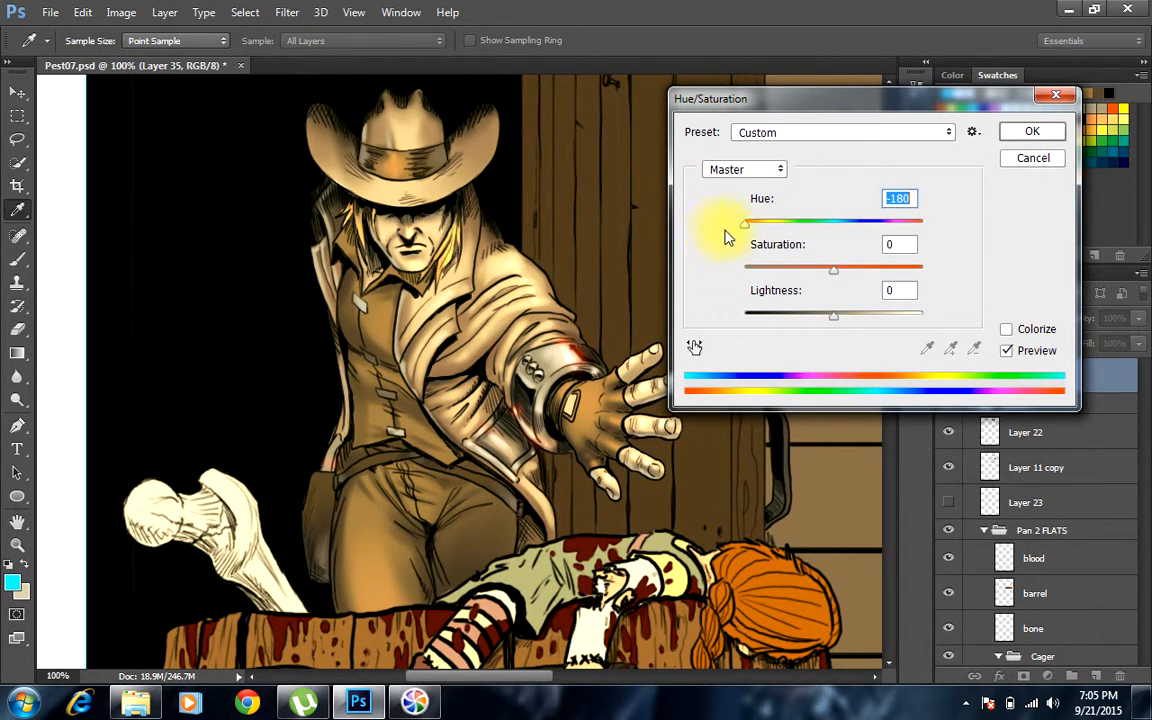
{"action": "left_click_drag", "start_coordinate": [755, 232], "coordinate": [856, 230]}
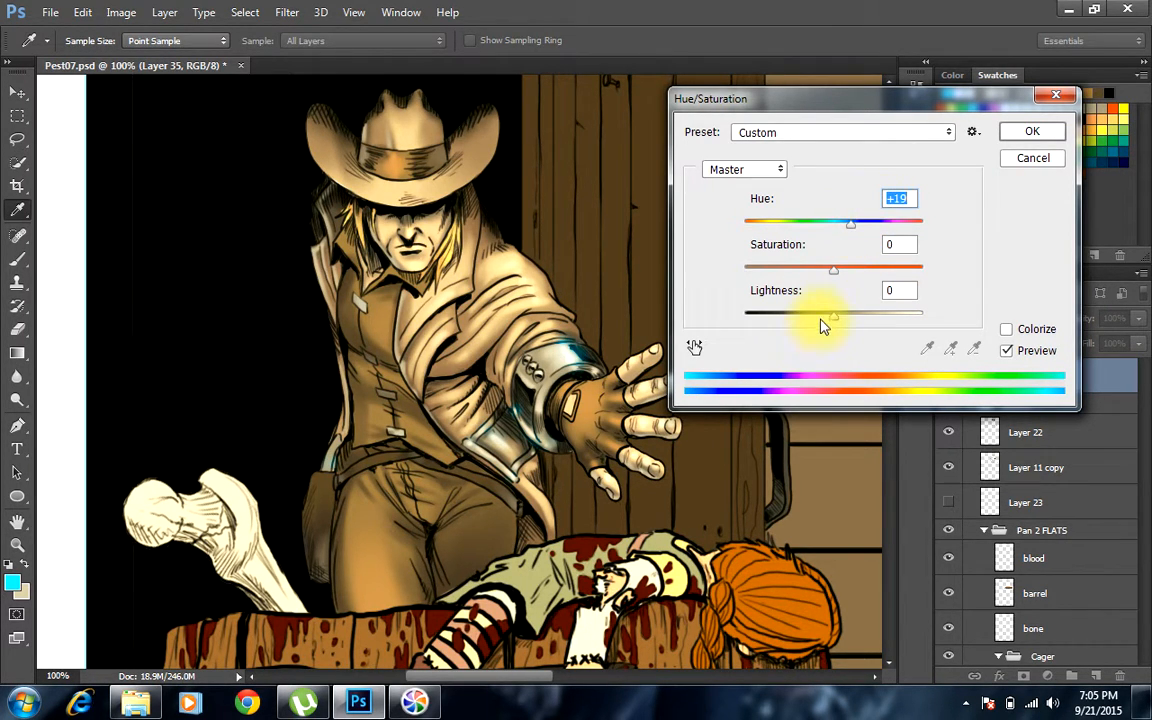
{"action": "left_click", "coordinate": [826, 267]}
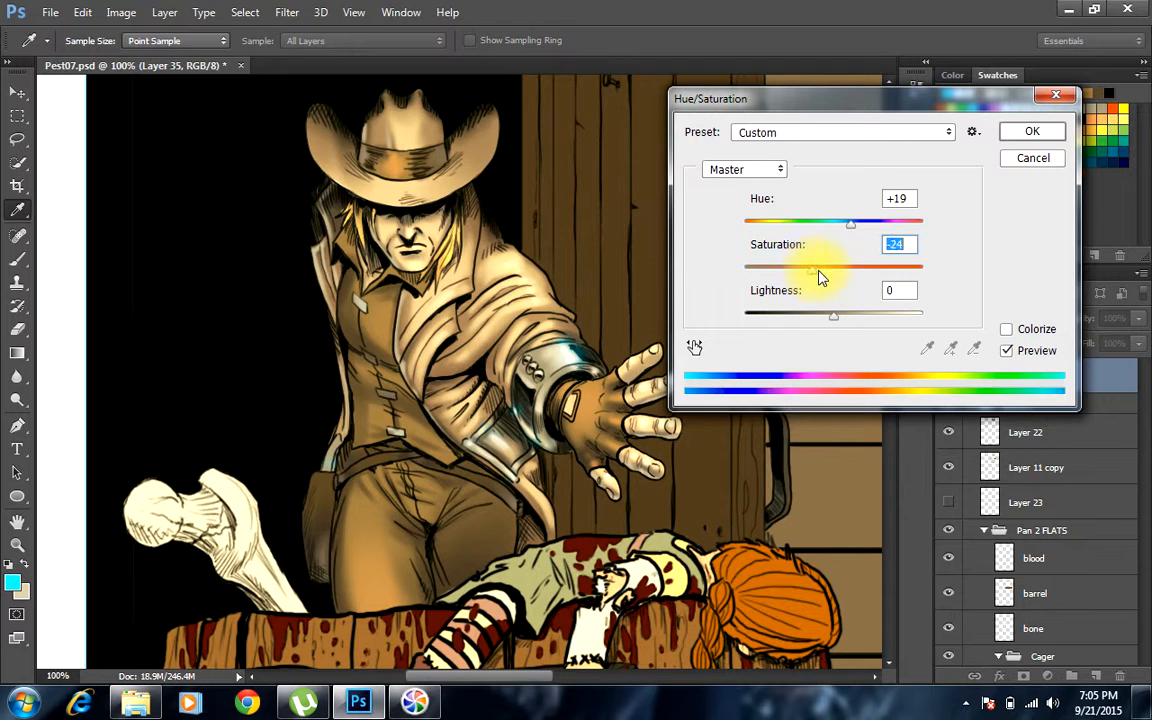
{"action": "left_click", "coordinate": [818, 276]}
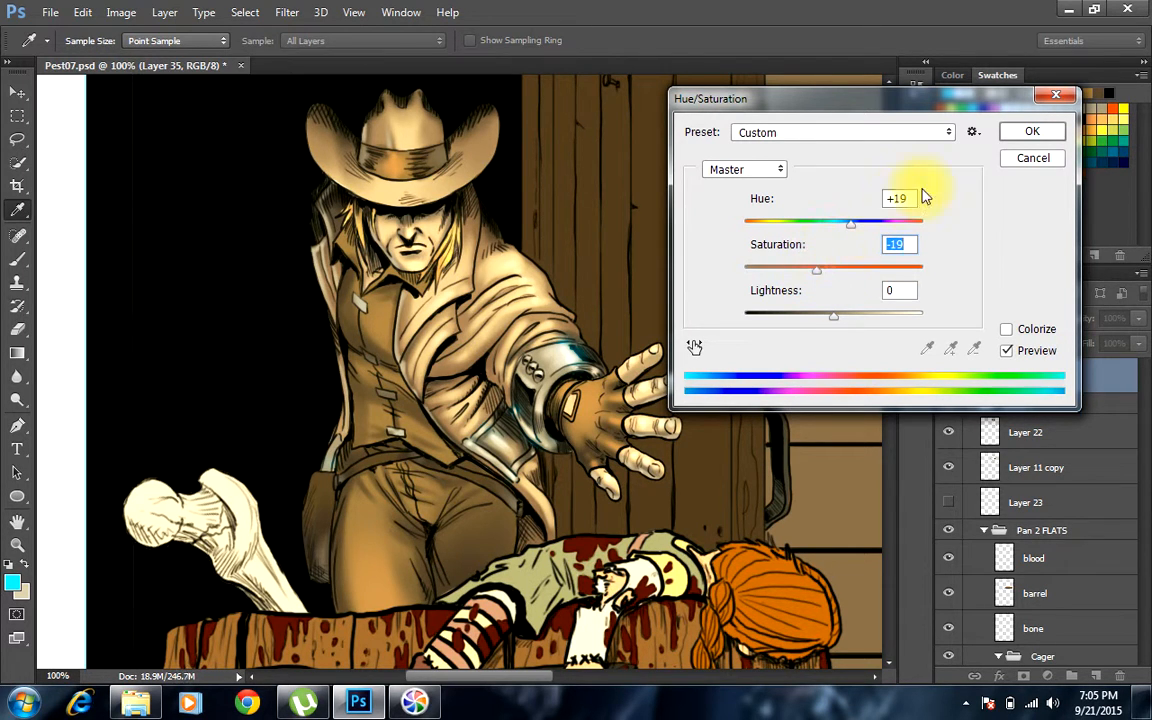
{"action": "left_click", "coordinate": [1030, 140]}
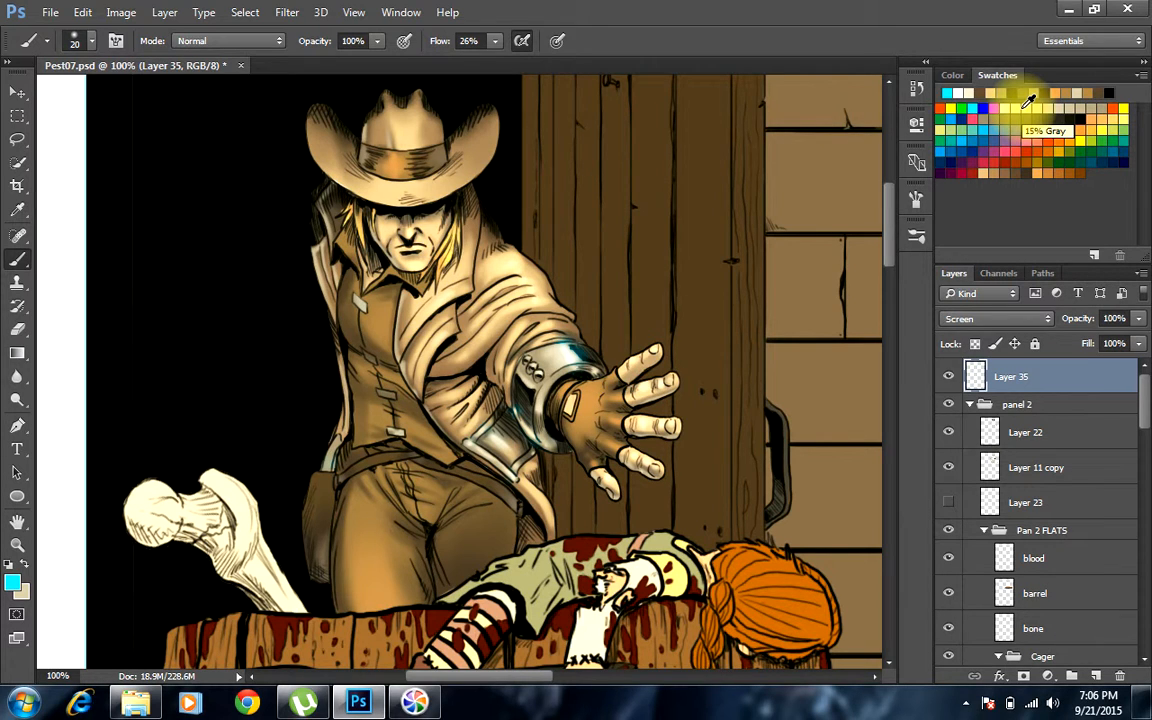
Choose white as the painting color, highlight the upper part of the metal cuff, and reduce the brush size to 9
{"action": "left_click", "coordinate": [1028, 103]}
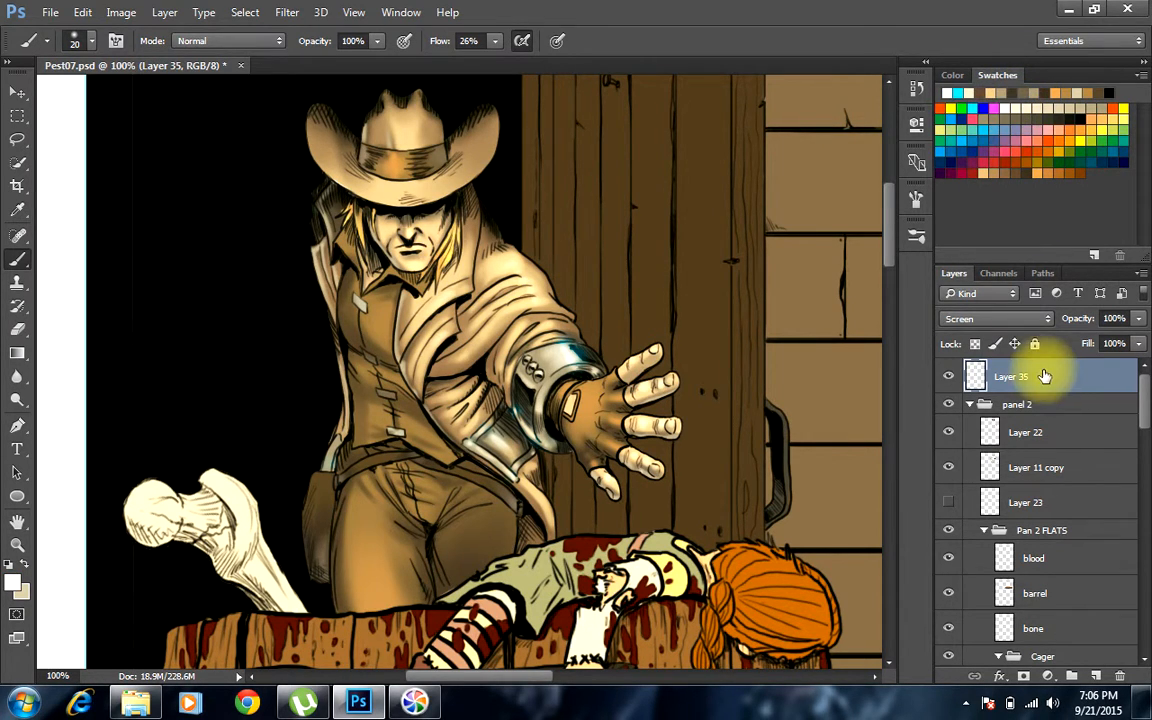
{"action": "mouse_move", "coordinate": [571, 349]}
{"action": "left_mouse_down"}
{"action": "mouse_move", "coordinate": [587, 361]}
{"action": "mouse_move", "coordinate": [564, 357]}
{"action": "mouse_move", "coordinate": [581, 374]}
{"action": "left_mouse_up"}
{"action": "key", "text": "]"}
{"action": "key", "text": "]"}
{"action": "key", "text": "]"}
{"action": "key", "text": "["}
{"action": "key", "text": "["}
{"action": "key", "text": "["}
{"action": "key", "text": "["}
{"action": "key", "text": "["}
{"action": "key", "text": "["}
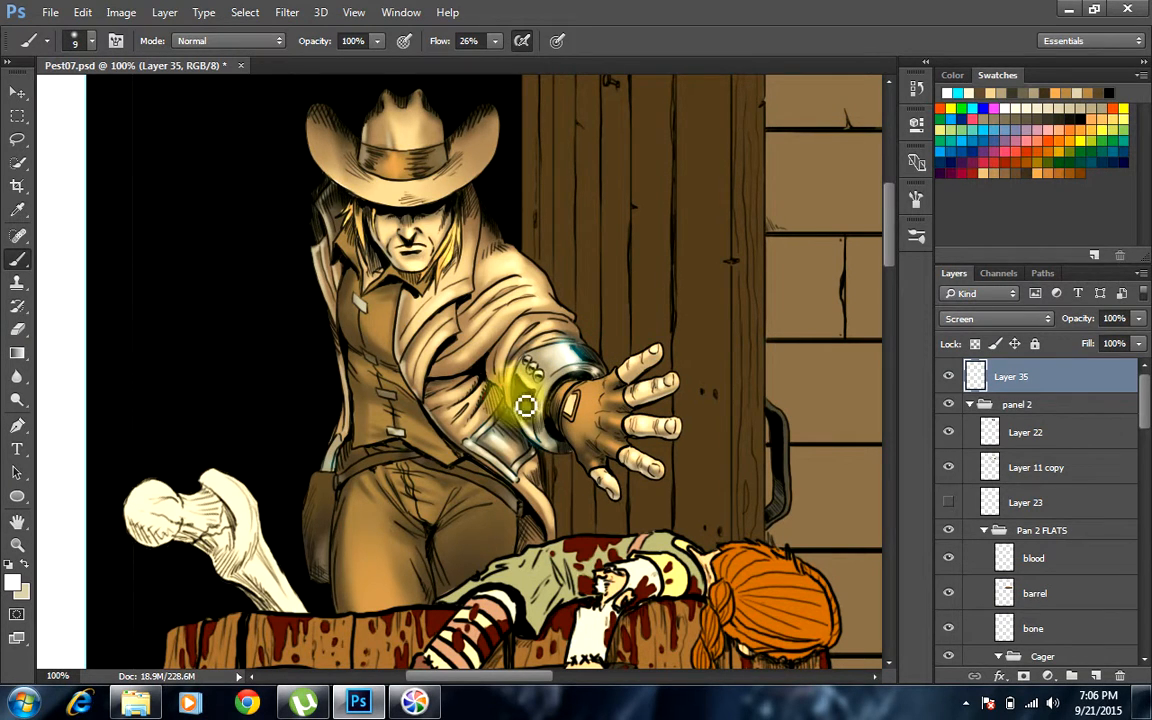
Paint white highlights on the cuff's lower part, the metal pocket flap and the cuff's upper edge with a size 20 brush
{"action": "key", "text": "]"}
{"action": "key", "text": "]"}
{"action": "key", "text": "]"}
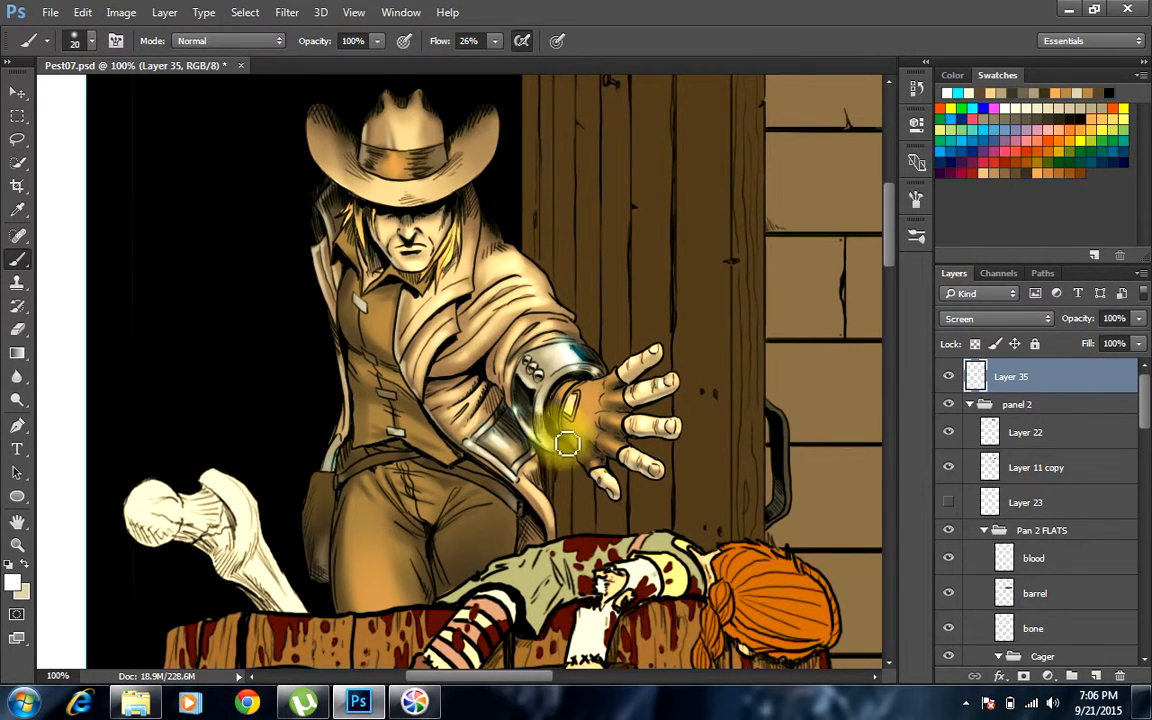
{"action": "mouse_move", "coordinate": [540, 418]}
{"action": "left_mouse_down"}
{"action": "mouse_move", "coordinate": [476, 437]}
{"action": "mouse_move", "coordinate": [478, 454]}
{"action": "mouse_move", "coordinate": [504, 447]}
{"action": "mouse_move", "coordinate": [497, 438]}
{"action": "mouse_move", "coordinate": [521, 454]}
{"action": "mouse_move", "coordinate": [489, 431]}
{"action": "mouse_move", "coordinate": [523, 461]}
{"action": "left_mouse_up"}
{"action": "key", "text": "["}
{"action": "key", "text": "["}
{"action": "key", "text": "]"}
{"action": "key", "text": "]"}
{"action": "key", "text": "]"}
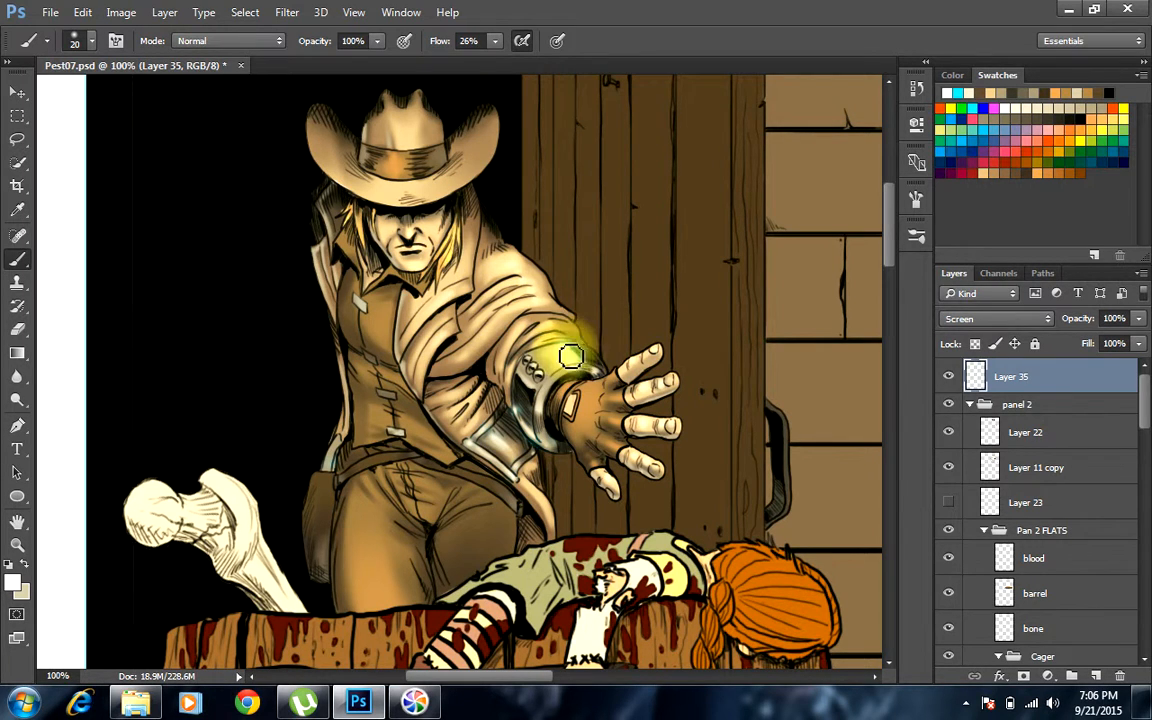
{"action": "left_click_drag", "start_coordinate": [568, 357], "coordinate": [597, 372]}
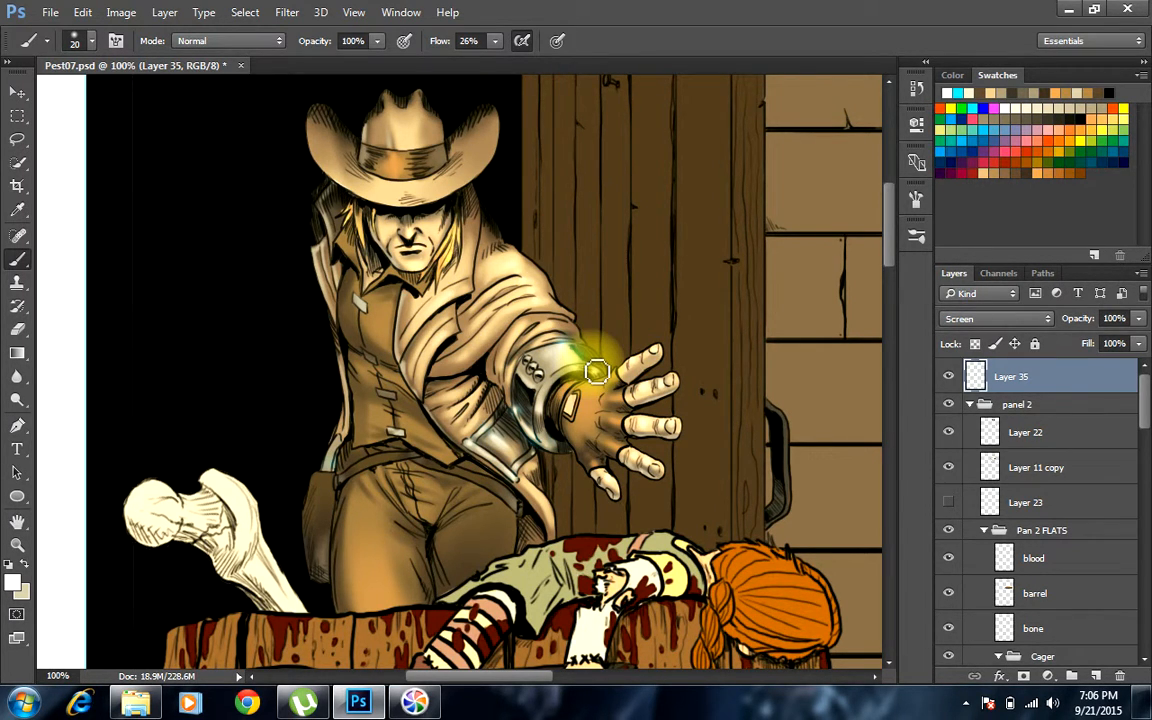
Lower the opacity of the Screen reflection layer, Layer 35, to 83%
{"action": "left_click", "coordinate": [1139, 319]}
{"action": "left_click", "coordinate": [1114, 342]}
{"action": "mouse_move", "coordinate": [1116, 345]}
{"action": "left_mouse_down"}
{"action": "mouse_move", "coordinate": [1106, 342]}
{"action": "mouse_move", "coordinate": [1127, 343]}
{"action": "left_mouse_up"}
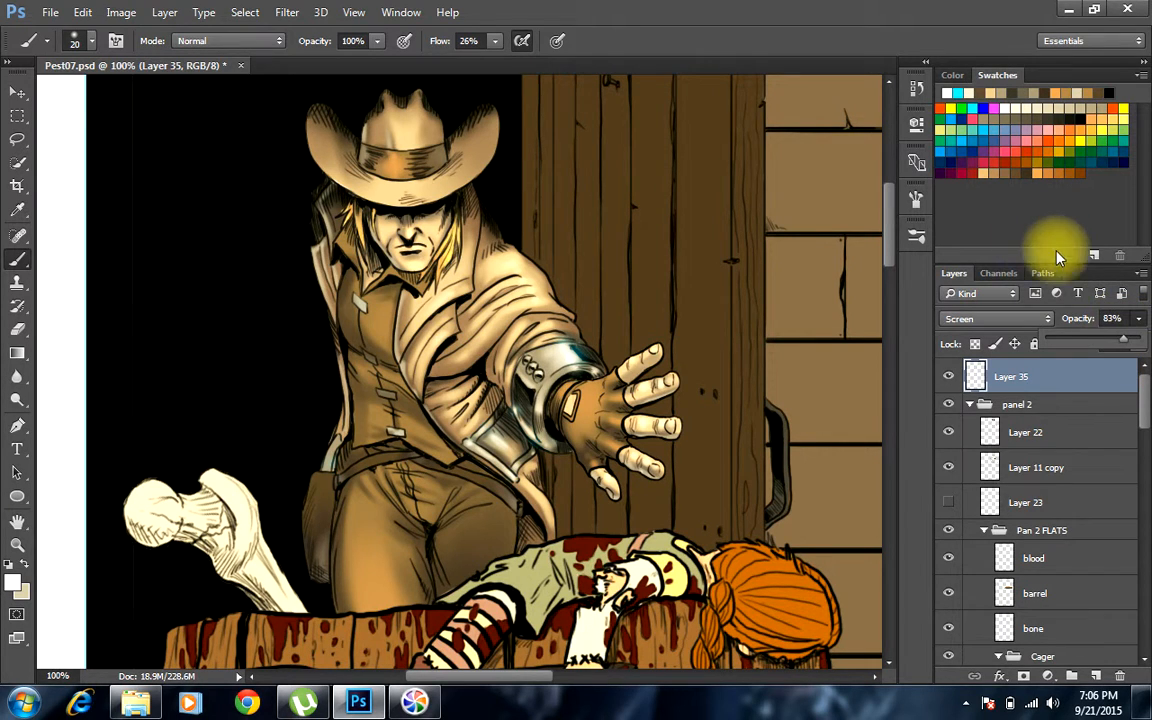
Try to merge the Cager group and its layers down to hat into a single layer
{"action": "key", "text": "v"}
{"action": "left_click", "coordinate": [704, 238]}
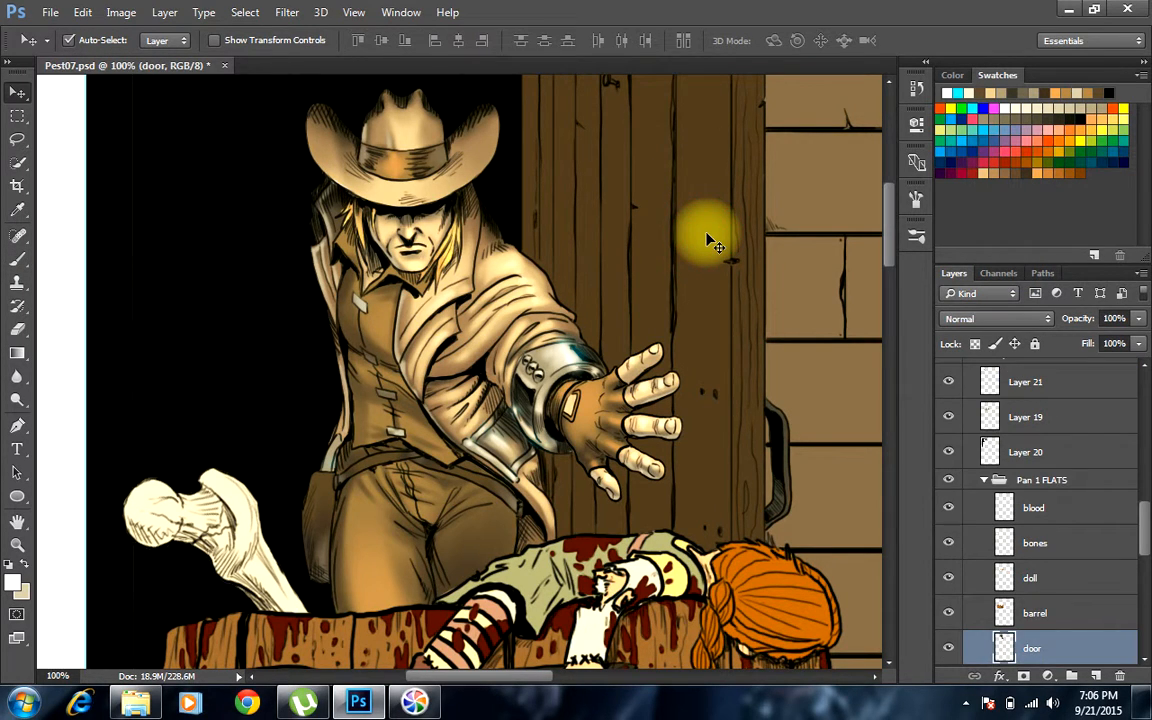
{"action": "left_click", "coordinate": [596, 394]}
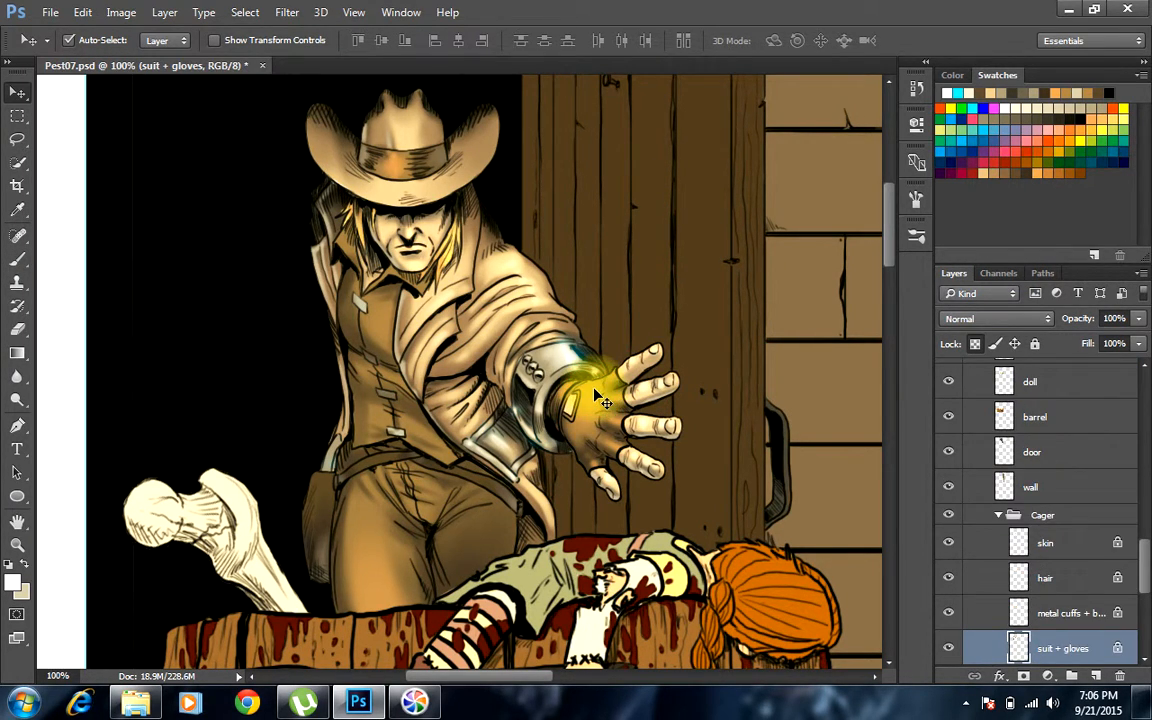
{"action": "scroll", "coordinate": [1134, 566], "scroll_direction": "down", "scroll_amount": 3}
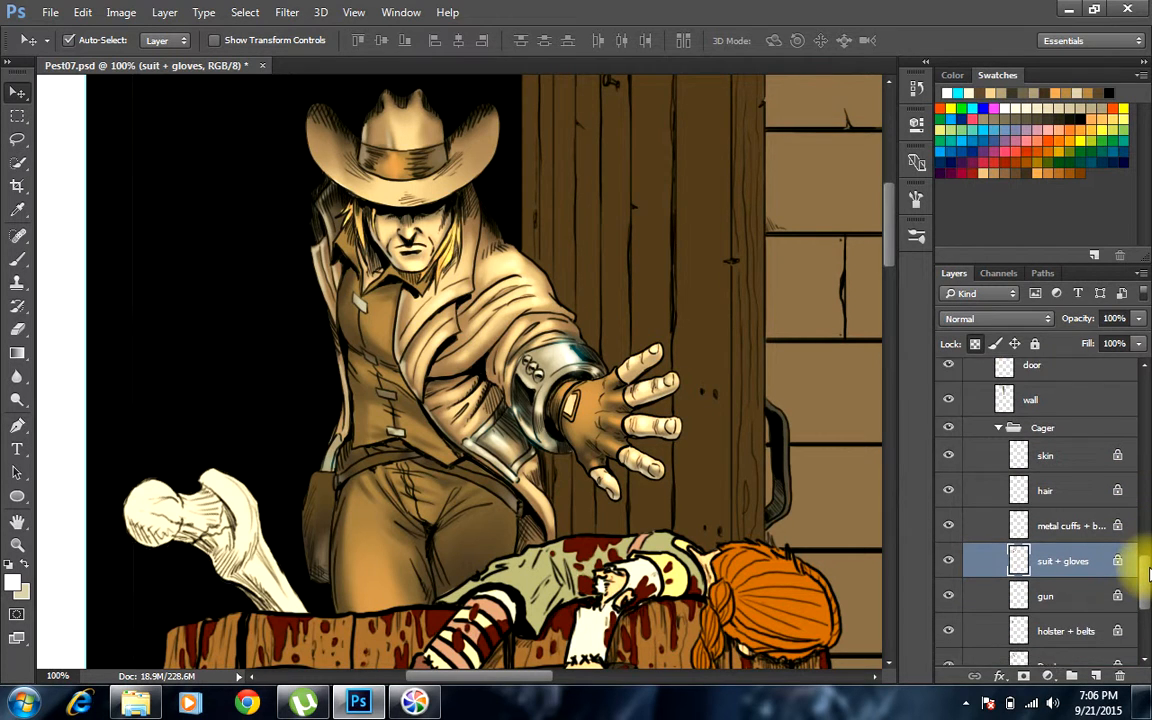
{"action": "scroll", "coordinate": [1148, 573], "scroll_direction": "down", "scroll_amount": 2}
{"action": "scroll", "coordinate": [1143, 575], "scroll_direction": "up", "scroll_amount": 1}
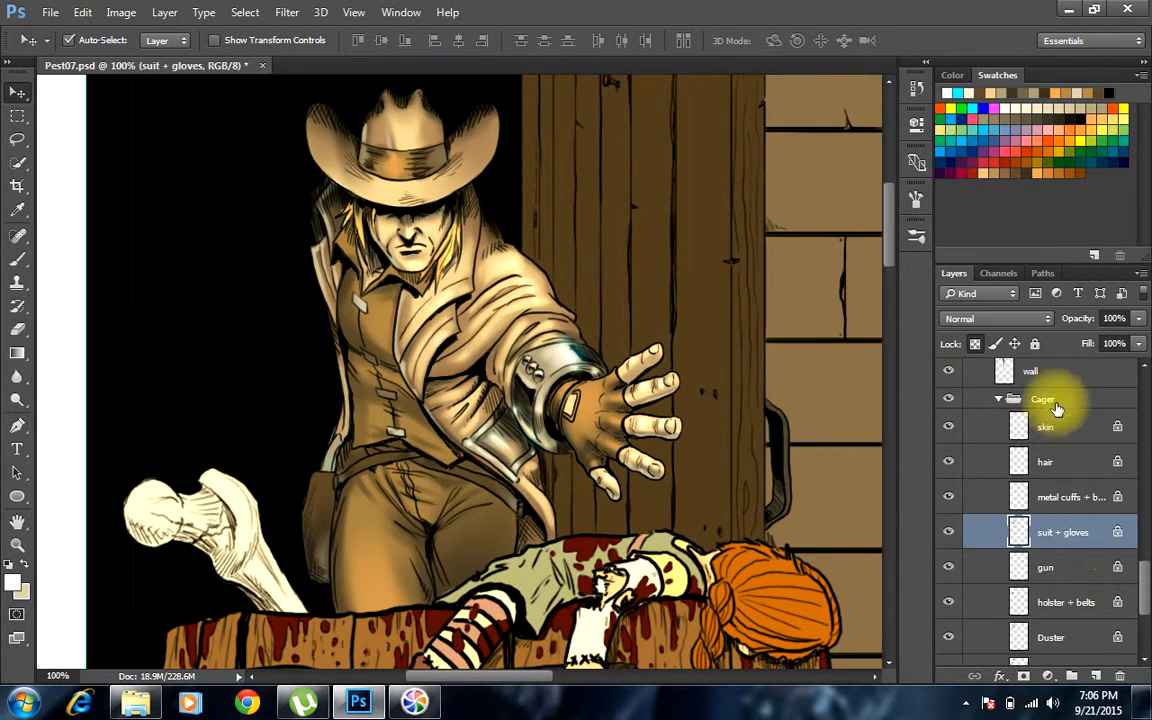
{"action": "left_click", "coordinate": [1054, 399]}
{"action": "scroll", "coordinate": [1140, 590], "scroll_direction": "down", "scroll_amount": 3}
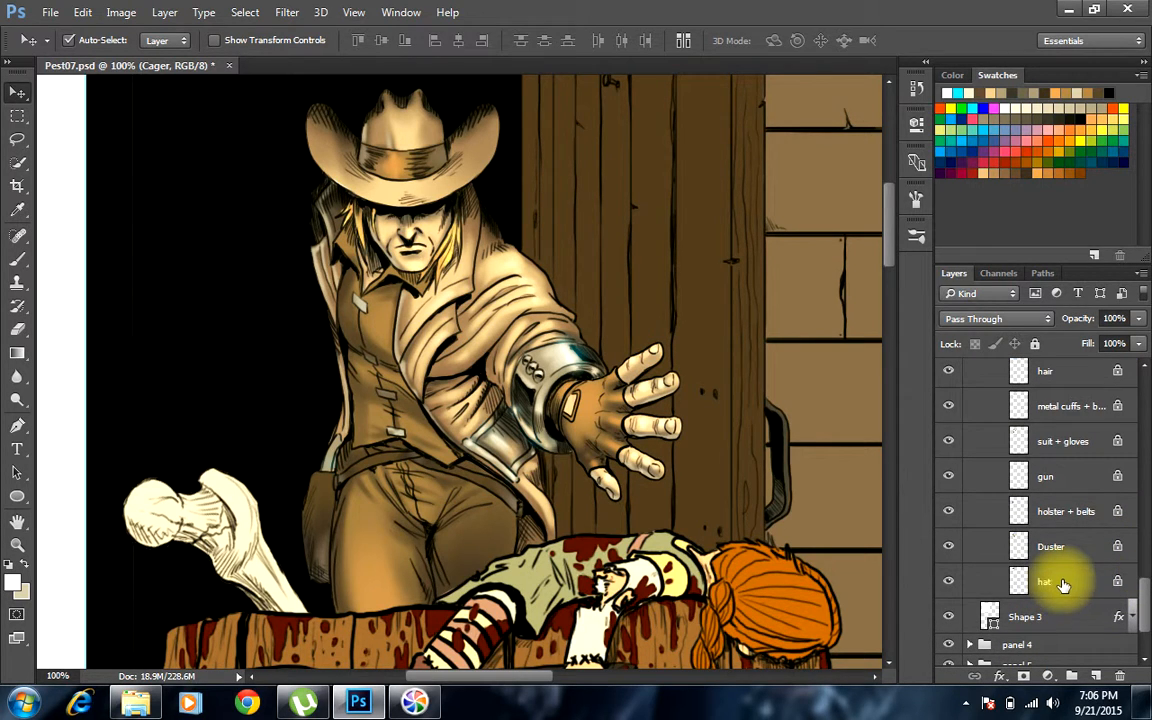
{"action": "left_click", "coordinate": [1068, 583], "text": "shift"}
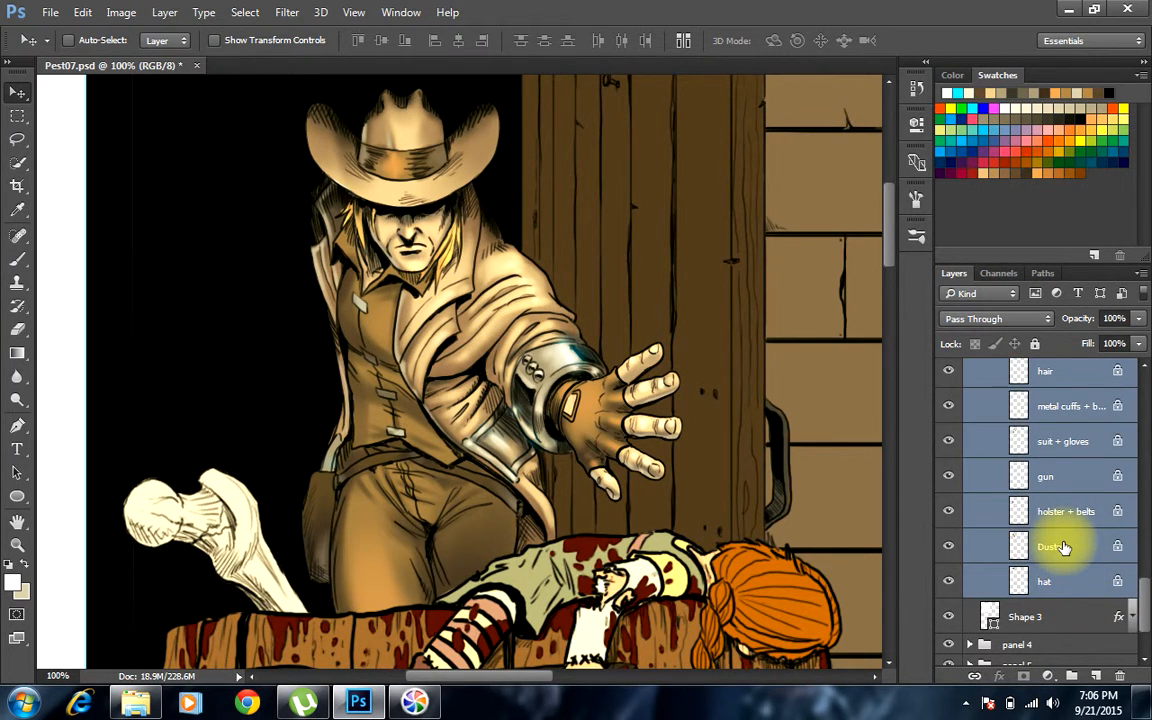
{"action": "key", "text": "ctrl+e"}
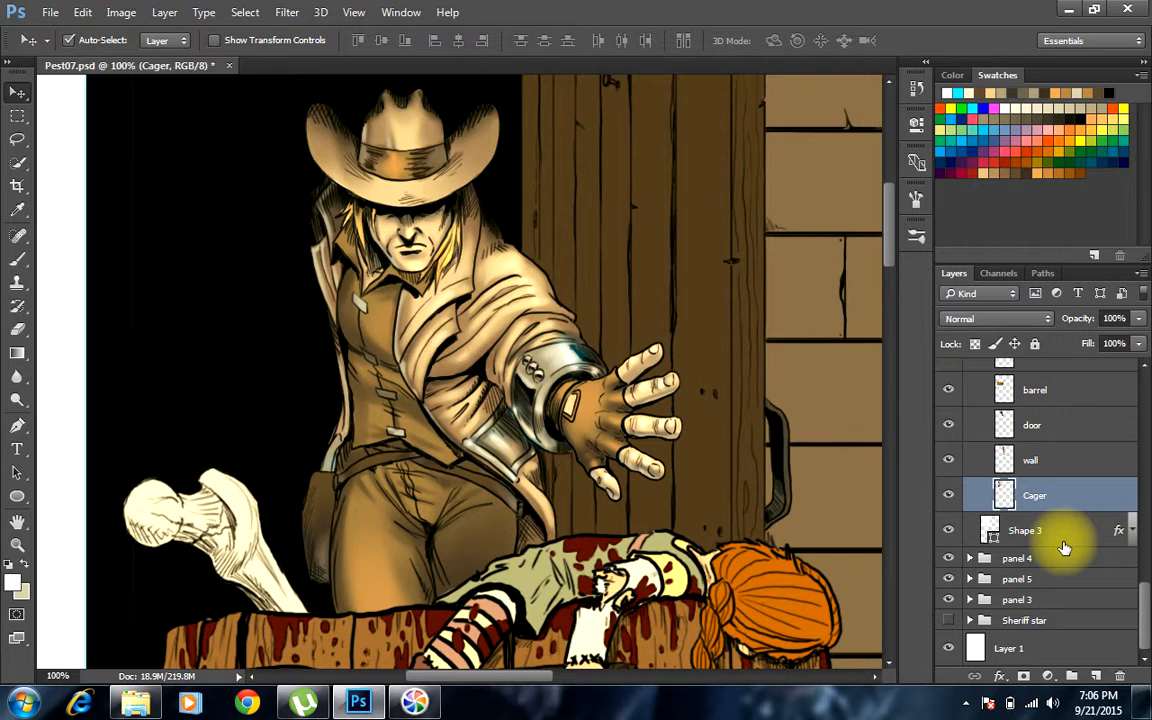
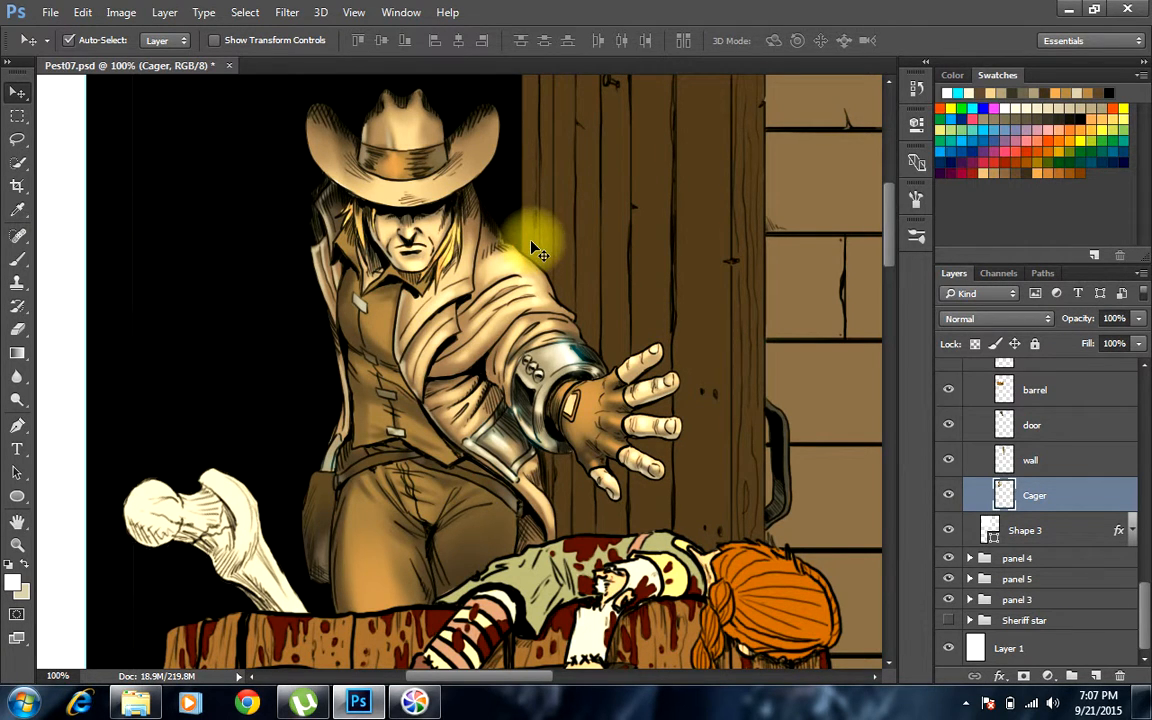
Try painting a dark brown shadow on the door layer beside the cowboy's coat and outstretched hand with a size 20 brush
{"action": "left_click_drag", "start_coordinate": [500, 238], "coordinate": [450, 296]}
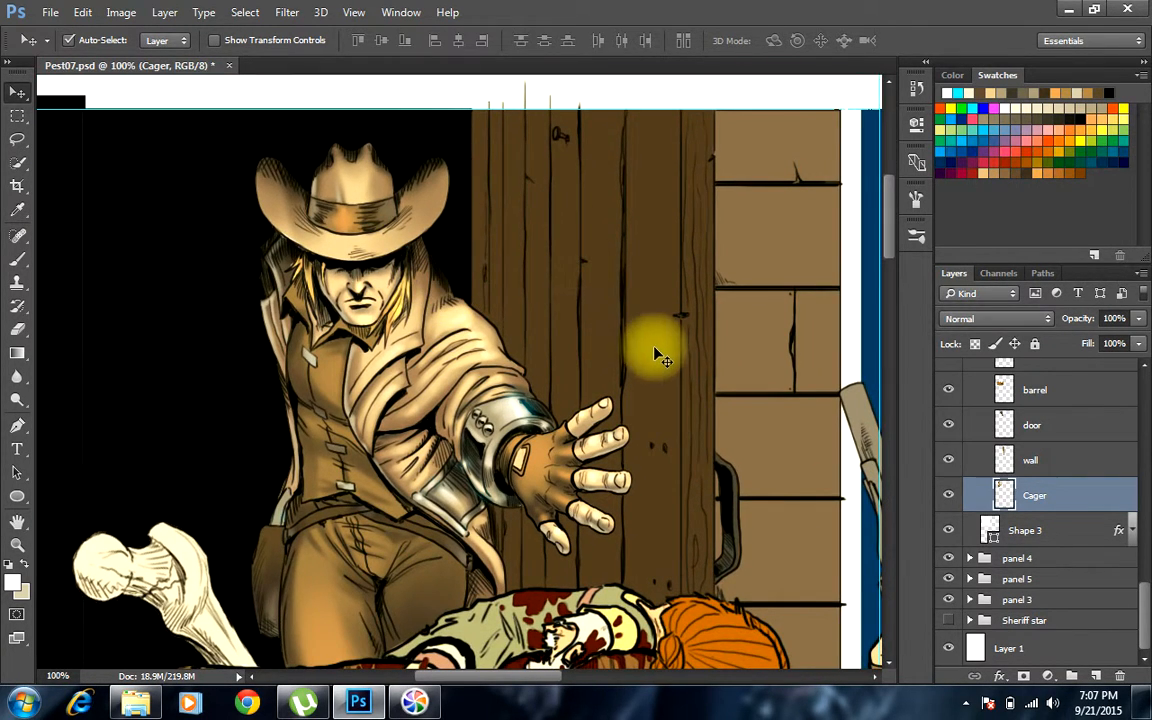
{"action": "left_click", "coordinate": [650, 343]}
{"action": "scroll", "coordinate": [576, 380], "scroll_direction": "down", "scroll_amount": 5}
{"action": "scroll", "coordinate": [576, 380], "scroll_direction": "right", "scroll_amount": 2}
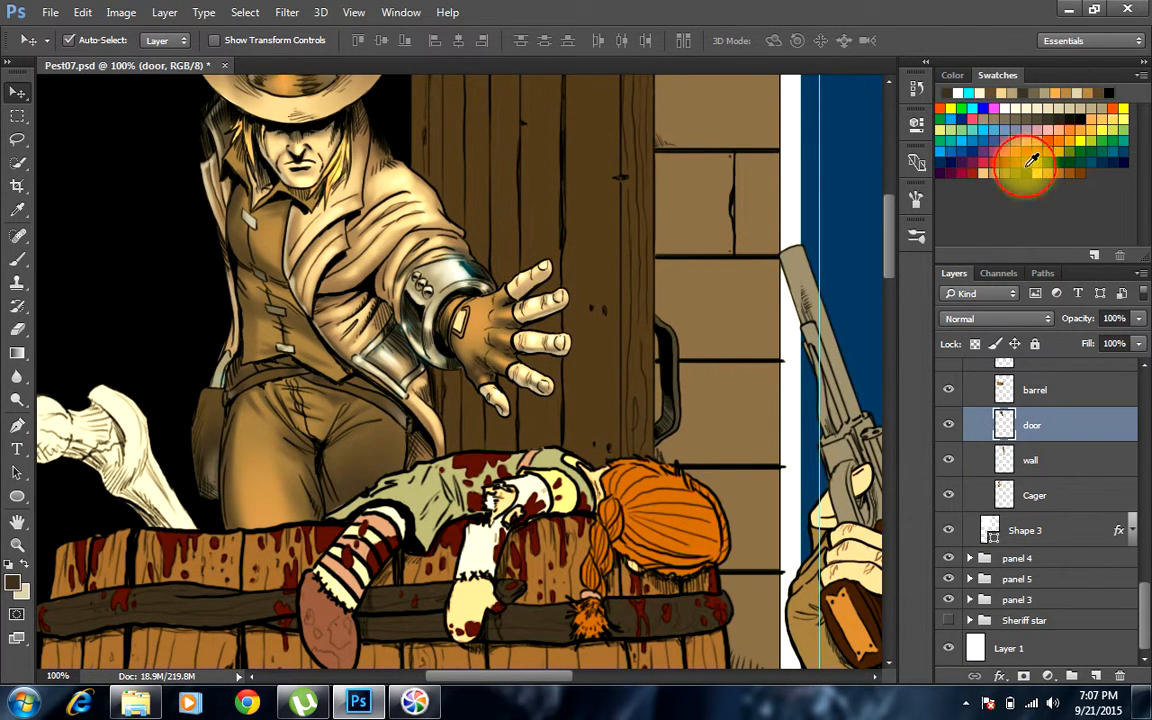
{"action": "key", "text": "b"}
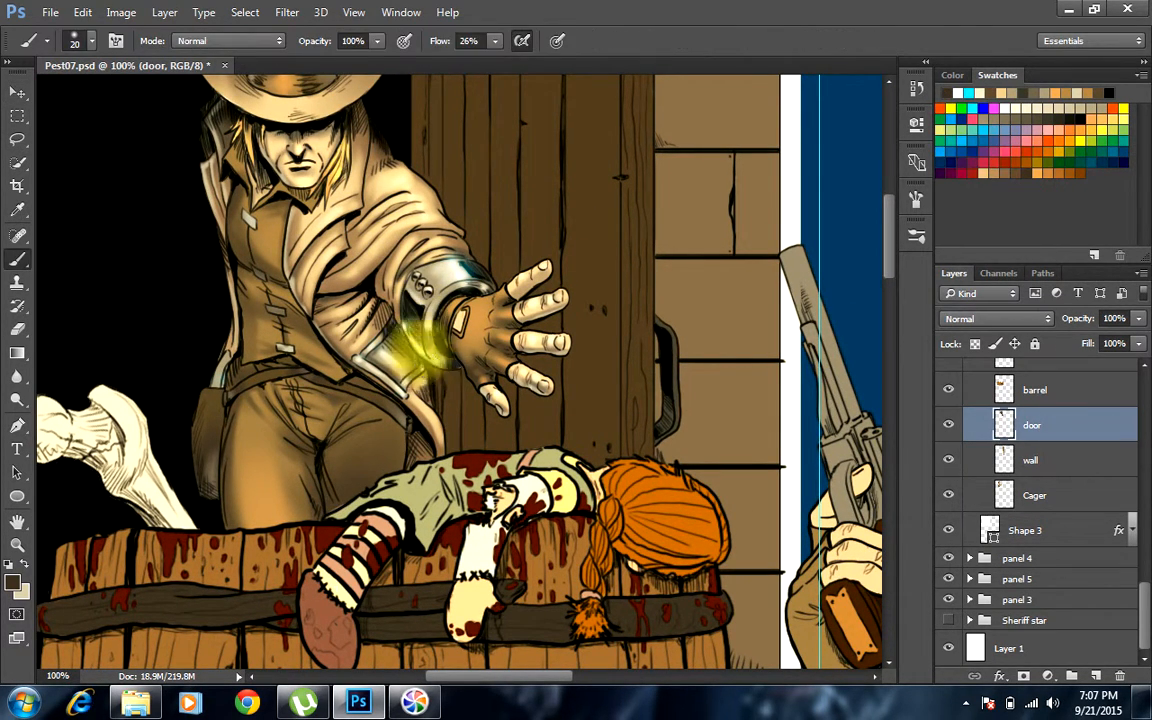
{"action": "mouse_move", "coordinate": [430, 381]}
{"action": "left_mouse_down"}
{"action": "mouse_move", "coordinate": [445, 417]}
{"action": "mouse_move", "coordinate": [434, 366]}
{"action": "mouse_move", "coordinate": [486, 373]}
{"action": "left_mouse_up"}
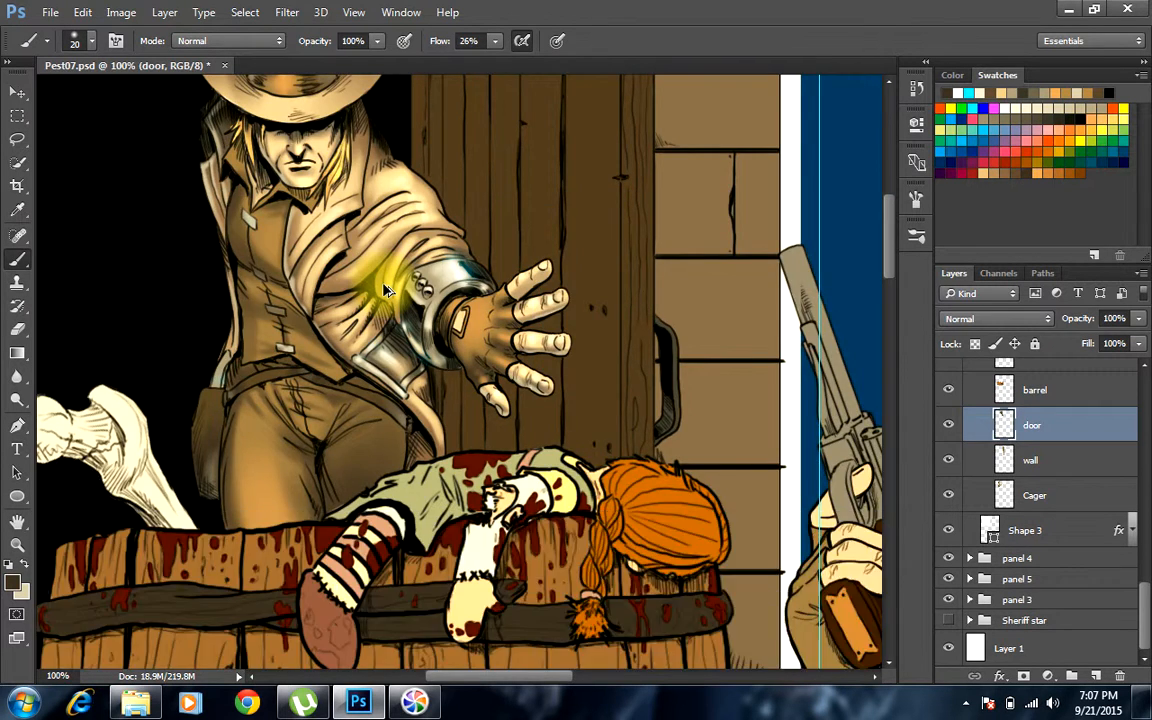
{"action": "left_click", "coordinate": [385, 285], "text": "ctrl"}
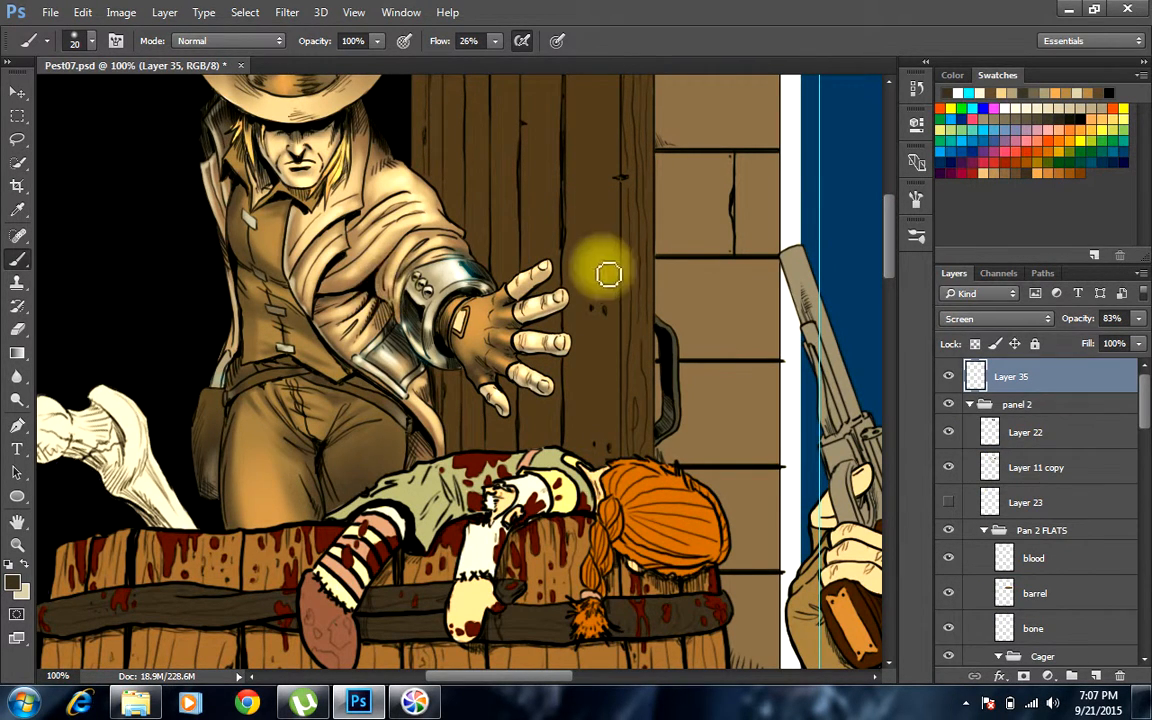
Lock the transparent pixels of the layers from blood to wall in the Pan 1 FLATS group
{"action": "key", "text": "v"}
{"action": "left_click", "coordinate": [597, 228]}
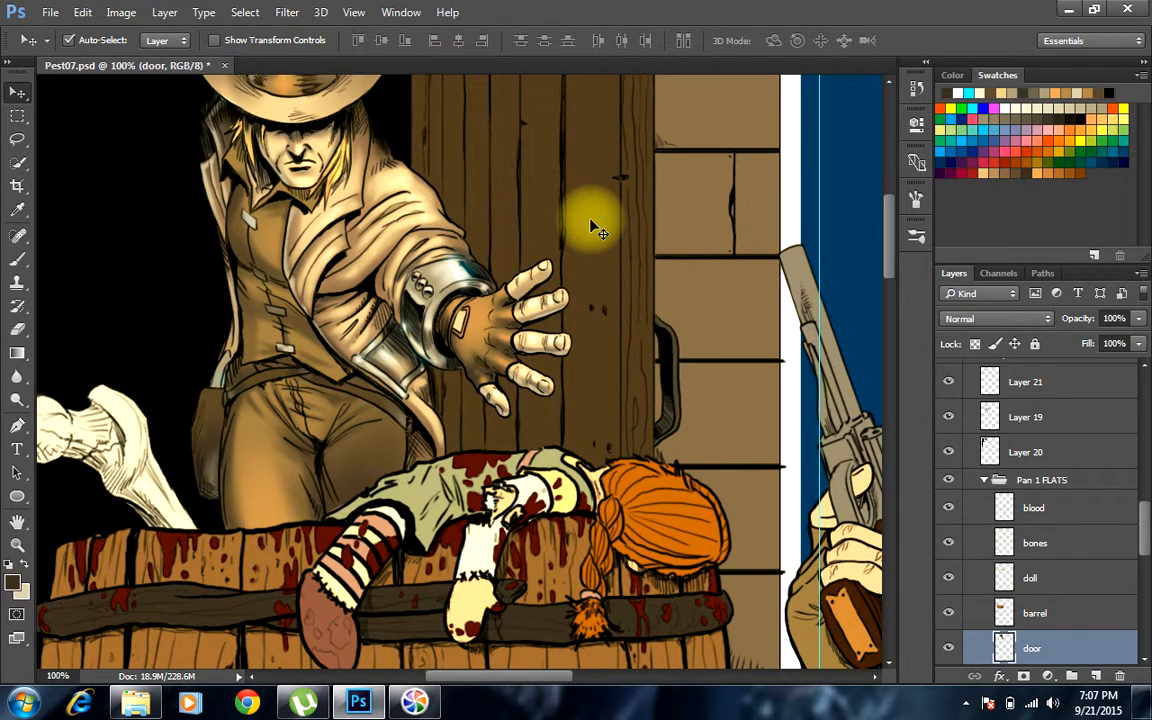
{"action": "left_click_drag", "start_coordinate": [1143, 518], "coordinate": [1133, 527]}
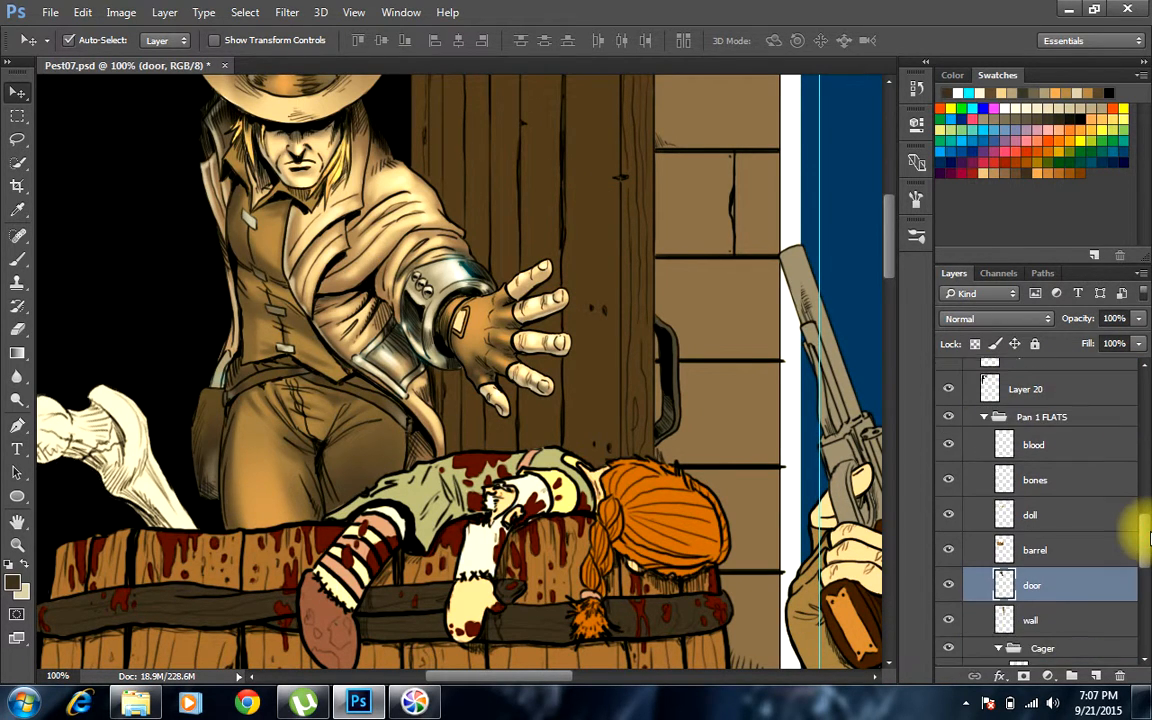
{"action": "left_click", "coordinate": [1083, 449]}
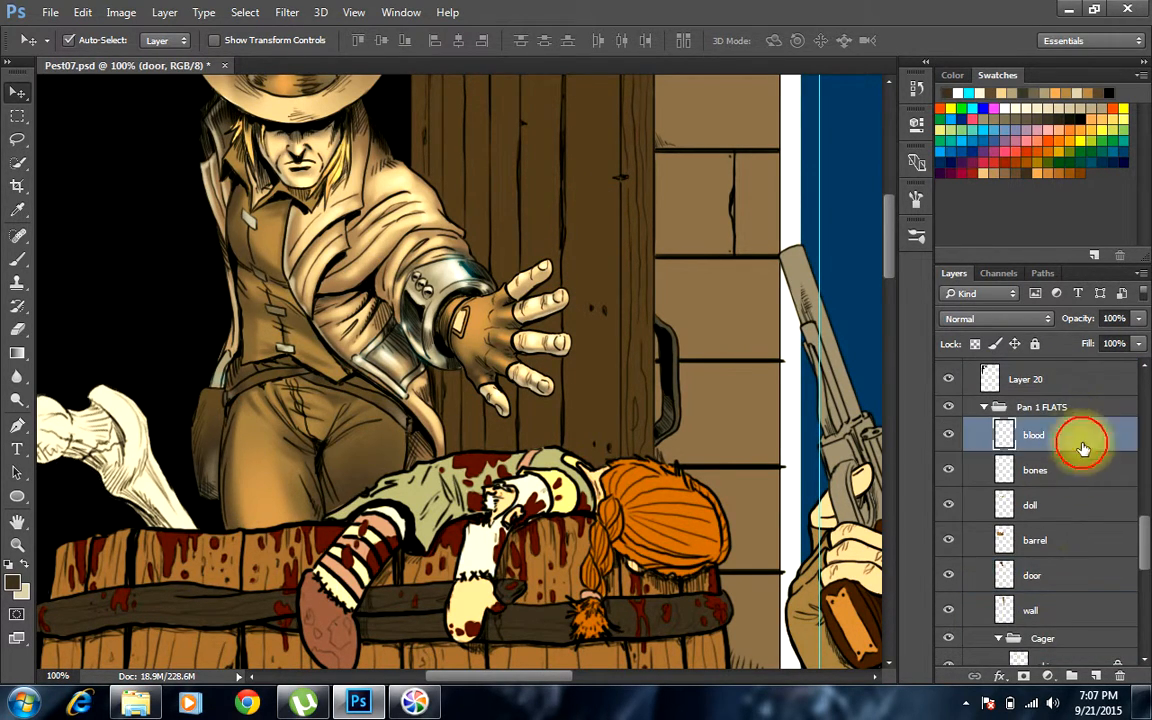
{"action": "left_click", "coordinate": [1065, 610], "text": "shift"}
{"action": "left_click", "coordinate": [975, 343]}
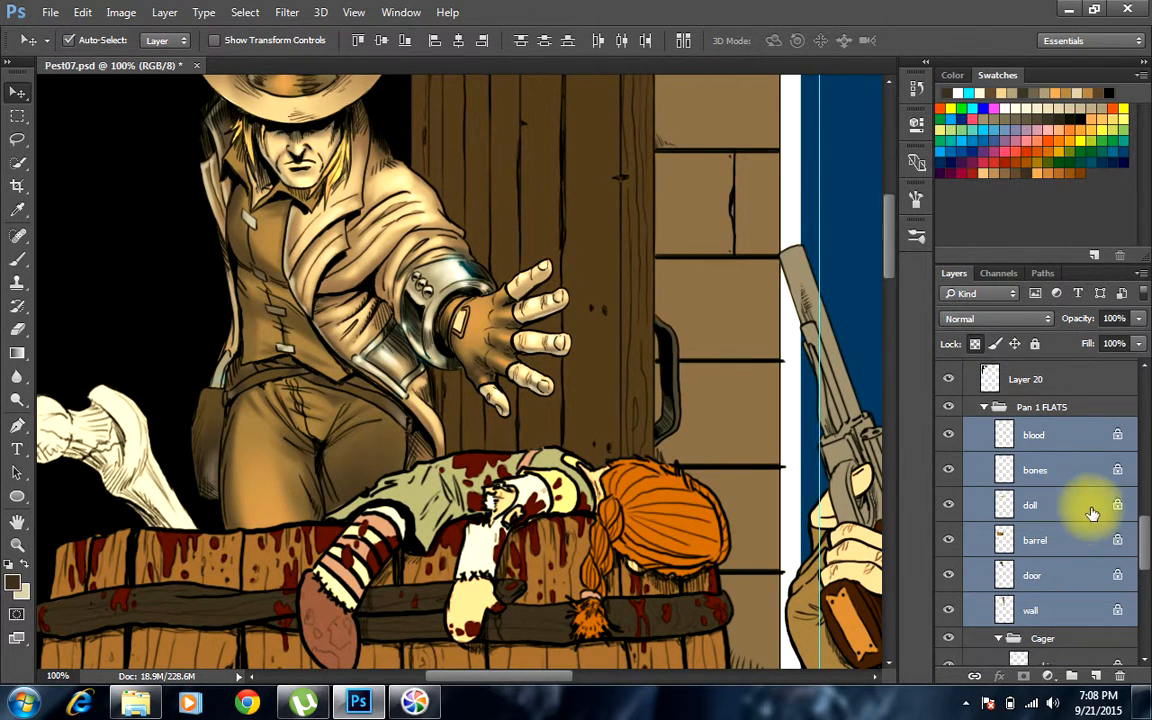
Paint a black shadow on the door layer around the cowboy's cuff and glove, enlarging the soft brush to size 50
{"action": "left_click", "coordinate": [1066, 578]}
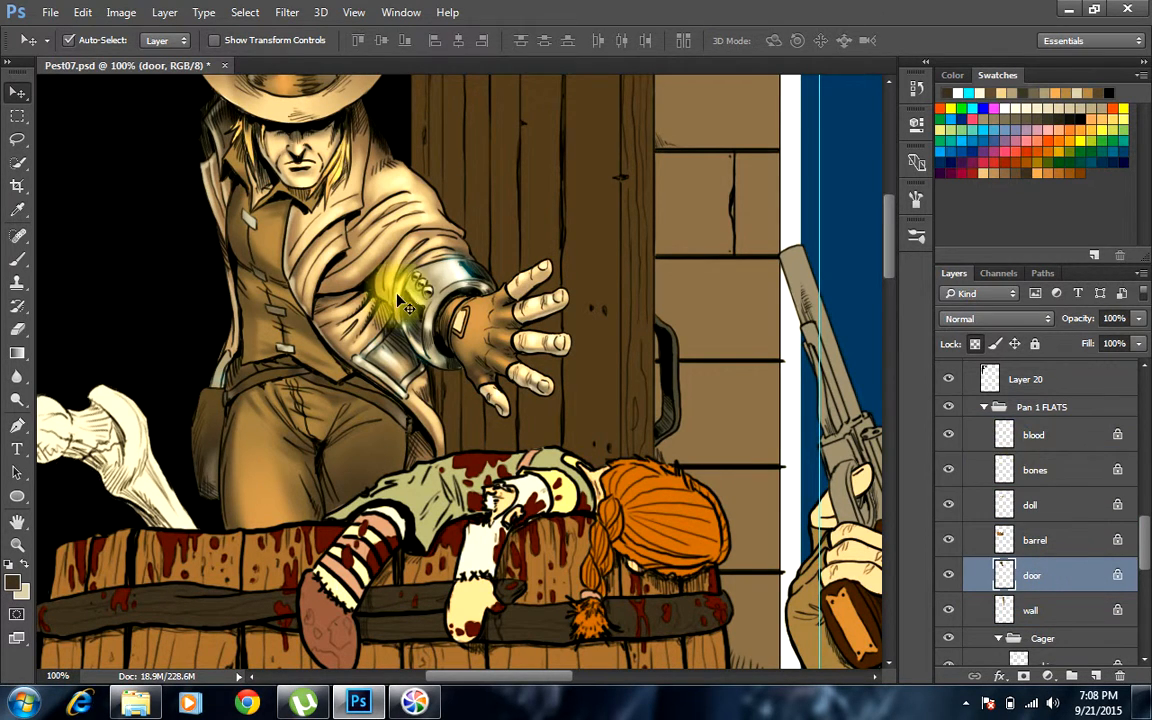
{"action": "key", "text": "b"}
{"action": "mouse_move", "coordinate": [437, 386]}
{"action": "left_mouse_down"}
{"action": "mouse_move", "coordinate": [443, 332]}
{"action": "mouse_move", "coordinate": [415, 305]}
{"action": "left_mouse_up"}
{"action": "left_click", "coordinate": [1078, 118]}
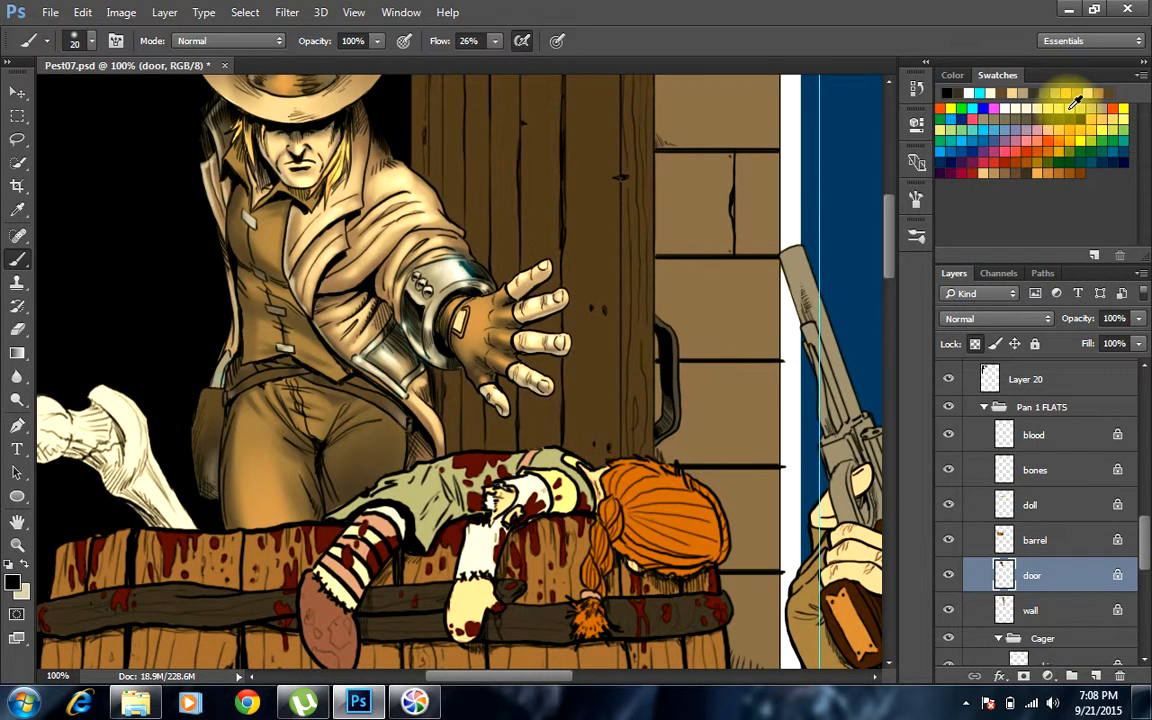
{"action": "mouse_move", "coordinate": [429, 376]}
{"action": "left_mouse_down"}
{"action": "mouse_move", "coordinate": [447, 444]}
{"action": "mouse_move", "coordinate": [433, 370]}
{"action": "mouse_move", "coordinate": [422, 380]}
{"action": "mouse_move", "coordinate": [449, 441]}
{"action": "mouse_move", "coordinate": [449, 418]}
{"action": "mouse_move", "coordinate": [425, 381]}
{"action": "mouse_move", "coordinate": [446, 457]}
{"action": "mouse_move", "coordinate": [417, 388]}
{"action": "mouse_move", "coordinate": [459, 466]}
{"action": "mouse_move", "coordinate": [374, 291]}
{"action": "mouse_move", "coordinate": [443, 206]}
{"action": "mouse_move", "coordinate": [471, 342]}
{"action": "mouse_move", "coordinate": [445, 309]}
{"action": "mouse_move", "coordinate": [455, 332]}
{"action": "mouse_move", "coordinate": [455, 305]}
{"action": "mouse_move", "coordinate": [476, 345]}
{"action": "mouse_move", "coordinate": [452, 358]}
{"action": "mouse_move", "coordinate": [450, 347]}
{"action": "mouse_move", "coordinate": [478, 364]}
{"action": "mouse_move", "coordinate": [388, 320]}
{"action": "mouse_move", "coordinate": [475, 343]}
{"action": "mouse_move", "coordinate": [422, 334]}
{"action": "mouse_move", "coordinate": [477, 361]}
{"action": "mouse_move", "coordinate": [508, 418]}
{"action": "mouse_move", "coordinate": [453, 254]}
{"action": "mouse_move", "coordinate": [488, 329]}
{"action": "mouse_move", "coordinate": [480, 362]}
{"action": "mouse_move", "coordinate": [468, 349]}
{"action": "mouse_move", "coordinate": [488, 424]}
{"action": "mouse_move", "coordinate": [476, 330]}
{"action": "left_mouse_up"}
{"action": "key", "text": "bracketright"}
{"action": "key", "text": "bracketright"}
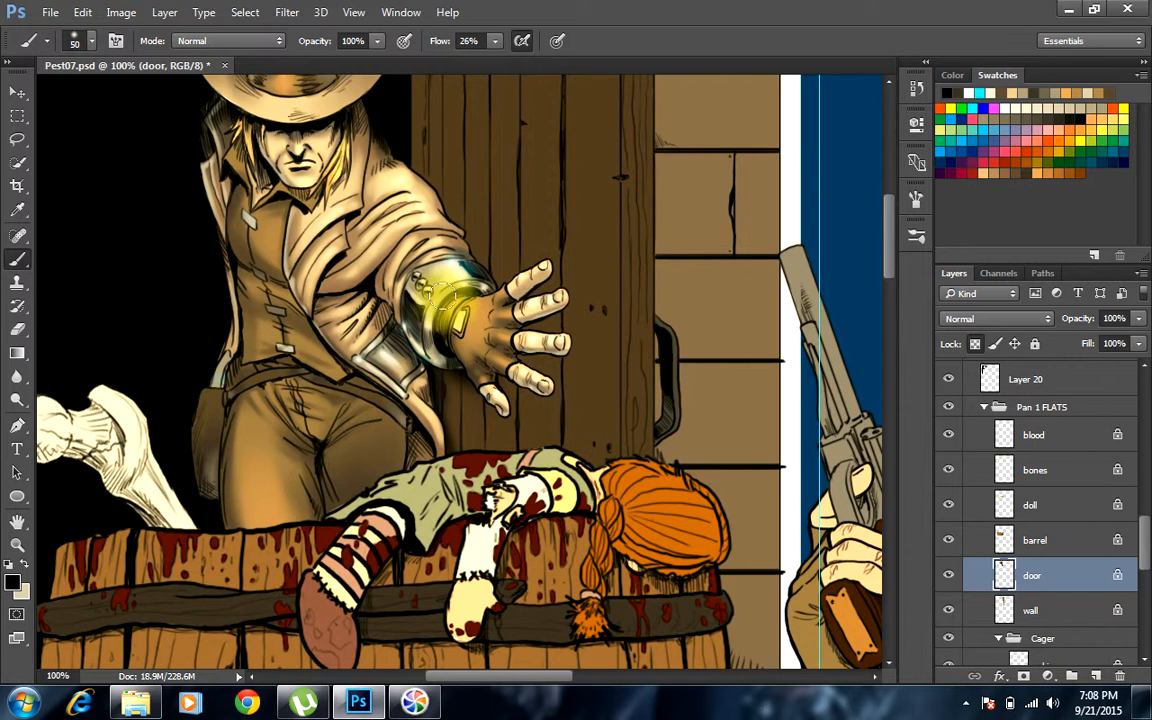
Load the tapered 5 px brush preset at the start of the brush preset list
{"action": "left_click", "coordinate": [915, 234]}
{"action": "left_click", "coordinate": [889, 415]}
{"action": "left_click_drag", "start_coordinate": [889, 415], "coordinate": [879, 278]}
{"action": "left_click", "coordinate": [840, 285]}
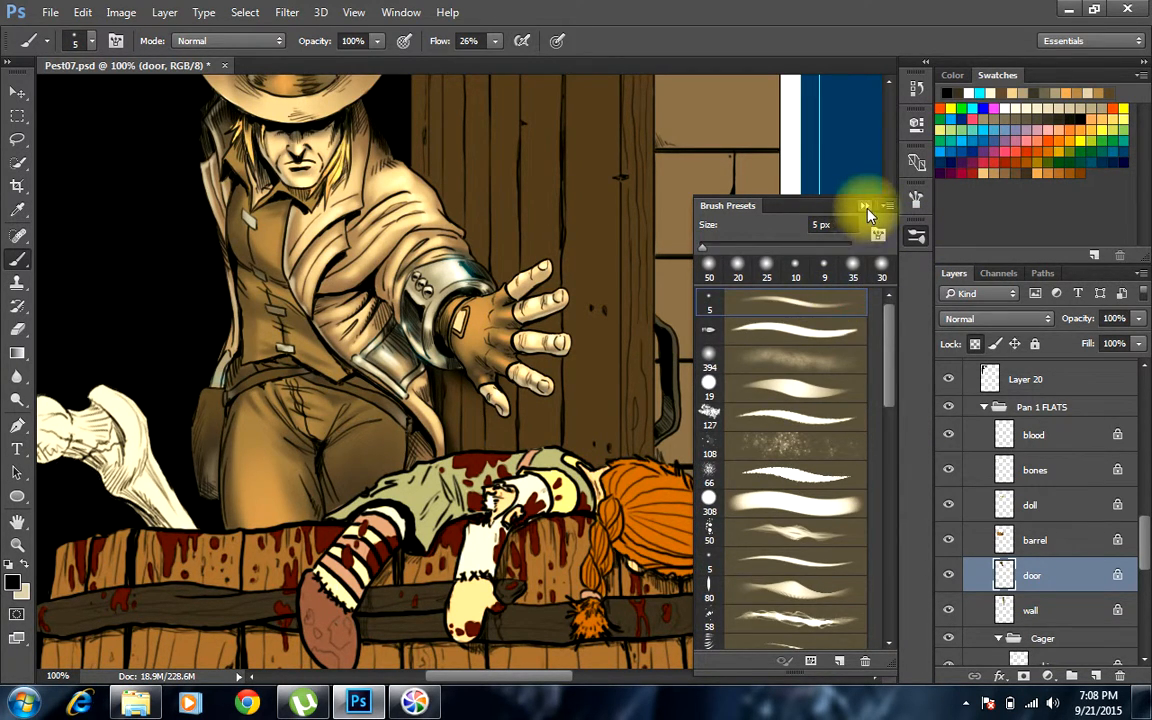
Paint black shadow on the door layer below the cowboy's cuff and glove, enlarging the tapered brush to size 35
{"action": "left_click", "coordinate": [864, 205]}
{"action": "left_click_drag", "start_coordinate": [470, 342], "coordinate": [464, 288]}
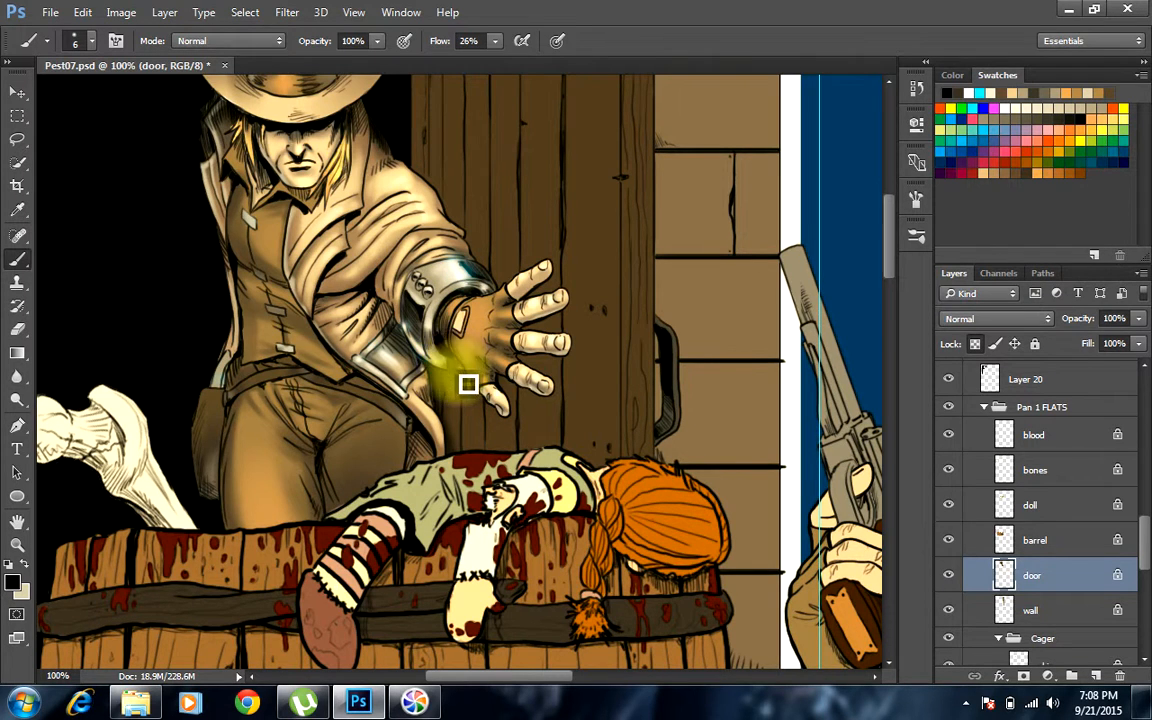
{"action": "key", "text": "bracketright"}
{"action": "key", "text": "bracketright"}
{"action": "key", "text": "bracketright"}
{"action": "key", "text": "bracketright"}
{"action": "key", "text": "bracketright"}
{"action": "key", "text": "bracketright"}
{"action": "key", "text": "bracketright"}
{"action": "key", "text": "bracketright"}
{"action": "mouse_move", "coordinate": [451, 335]}
{"action": "left_mouse_down"}
{"action": "mouse_move", "coordinate": [461, 408]}
{"action": "mouse_move", "coordinate": [476, 418]}
{"action": "left_mouse_up"}
{"action": "left_click_drag", "start_coordinate": [490, 335], "coordinate": [497, 405]}
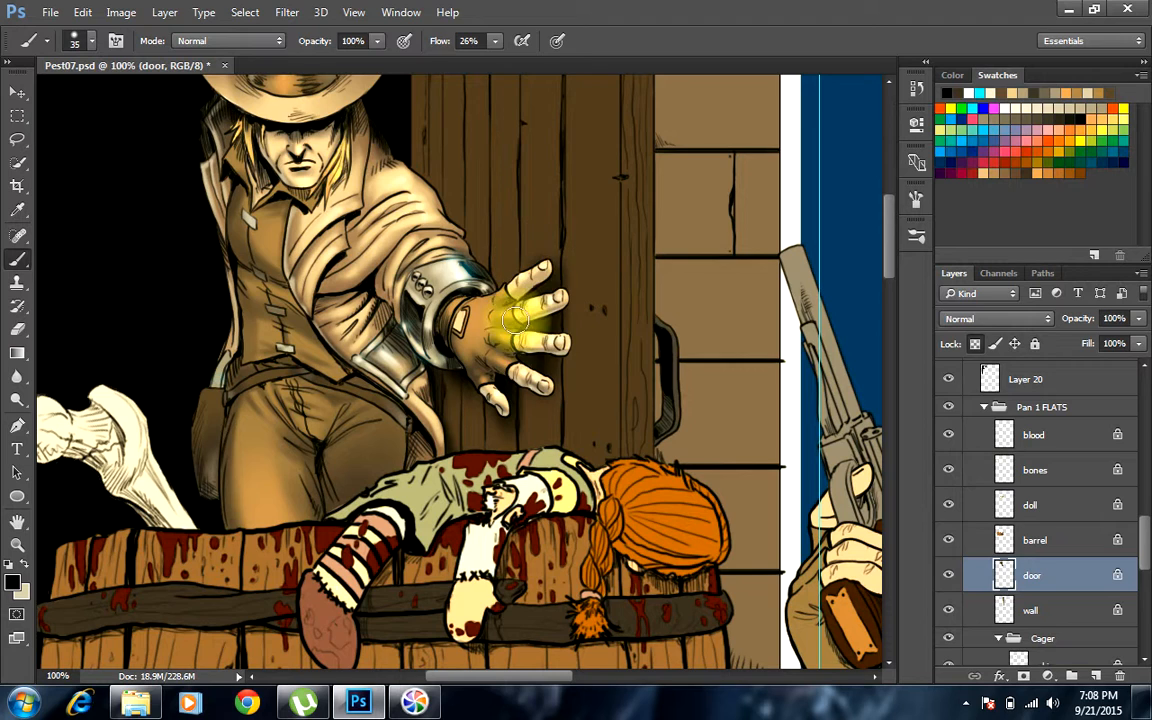
Refine the black door shadow around the cowboy's outstretched fingers and thumb with the brush reduced to size 15
{"action": "key", "text": "bracketleft"}
{"action": "mouse_move", "coordinate": [524, 346]}
{"action": "left_mouse_down"}
{"action": "mouse_move", "coordinate": [566, 316]}
{"action": "mouse_move", "coordinate": [532, 333]}
{"action": "mouse_move", "coordinate": [566, 307]}
{"action": "mouse_move", "coordinate": [517, 311]}
{"action": "mouse_move", "coordinate": [571, 268]}
{"action": "mouse_move", "coordinate": [547, 310]}
{"action": "mouse_move", "coordinate": [526, 313]}
{"action": "mouse_move", "coordinate": [586, 275]}
{"action": "left_mouse_up"}
{"action": "left_click_drag", "start_coordinate": [484, 389], "coordinate": [491, 400]}
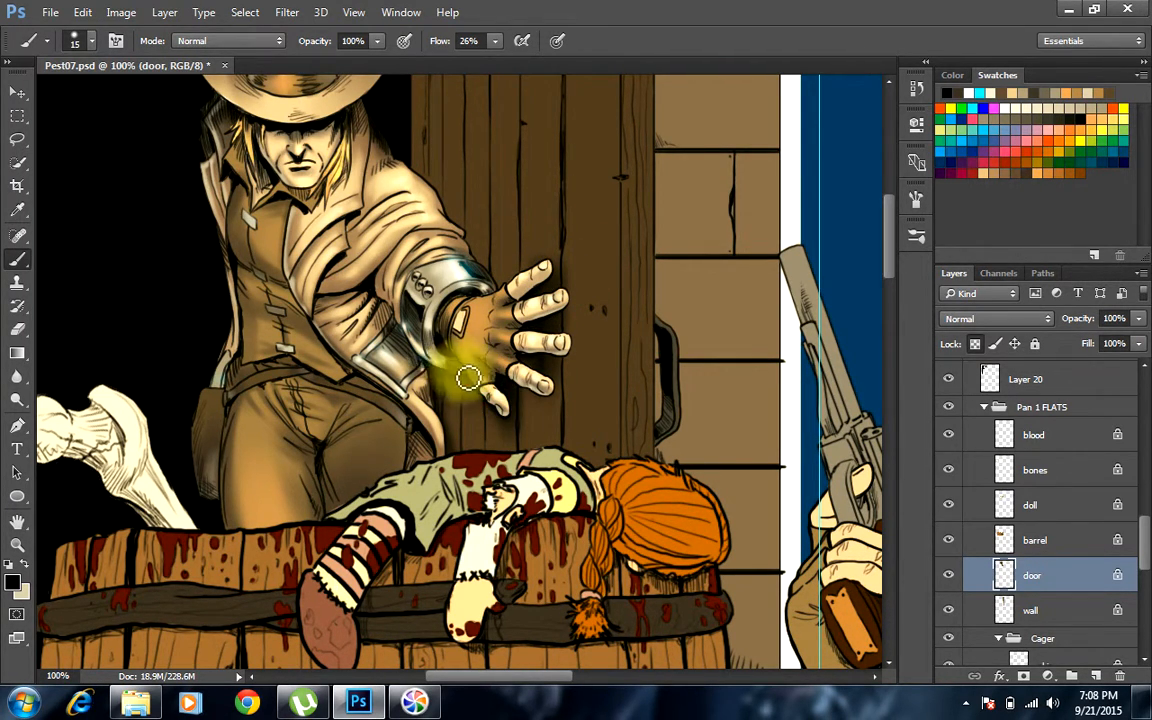
Darken the vertical seams between the door planks above and below the cowboy's hand with black, using a brush of size 10 and then 9
{"action": "key", "text": "bracketleft"}
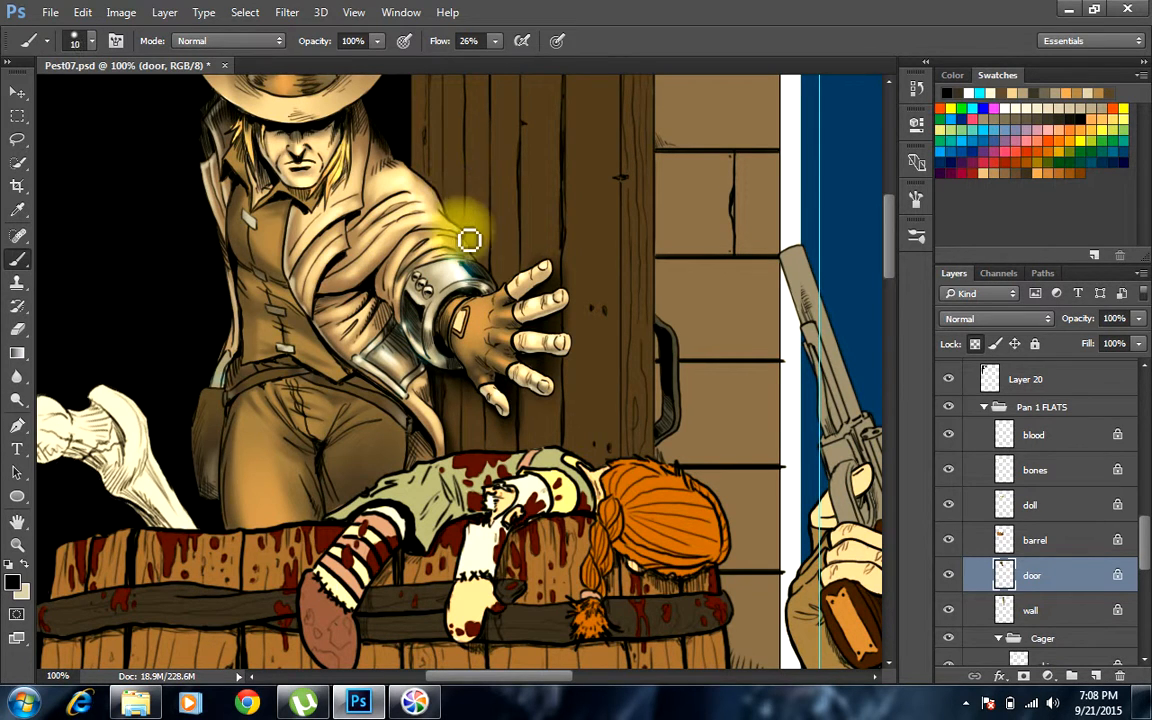
{"action": "left_click_drag", "start_coordinate": [472, 268], "coordinate": [468, 98]}
{"action": "left_click_drag", "start_coordinate": [499, 287], "coordinate": [494, 110]}
{"action": "left_click_drag", "start_coordinate": [499, 282], "coordinate": [489, 94]}
{"action": "left_click_drag", "start_coordinate": [528, 303], "coordinate": [532, 125]}
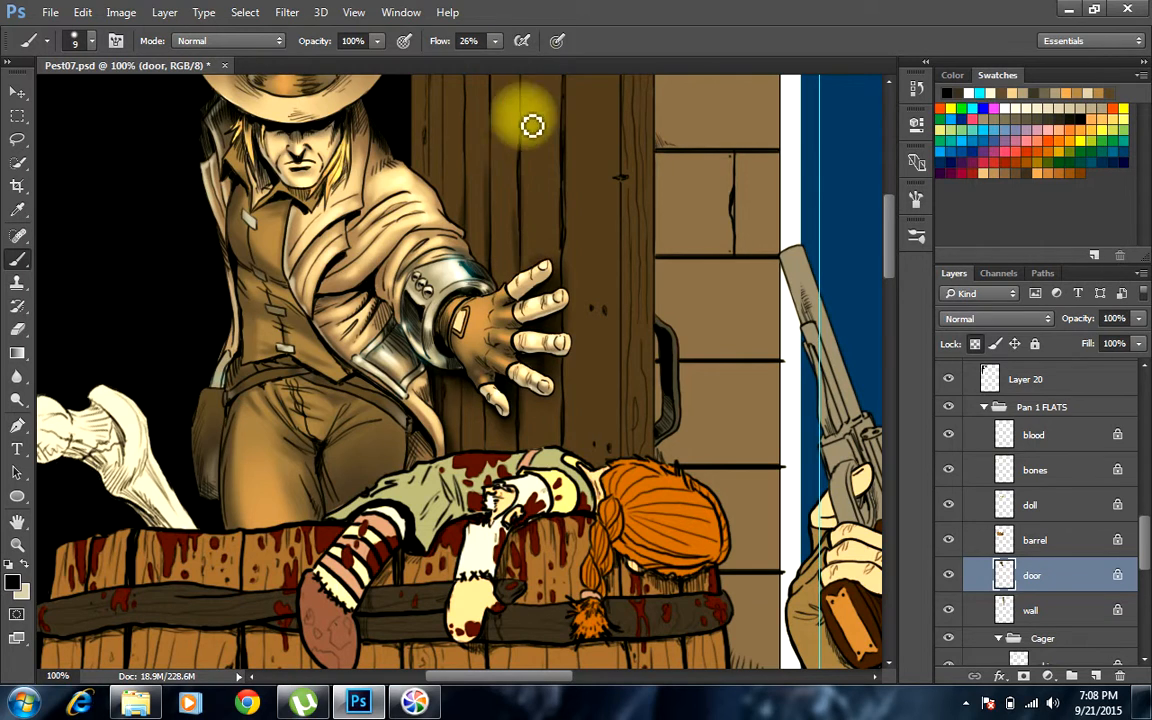
{"action": "left_click_drag", "start_coordinate": [524, 268], "coordinate": [530, 113]}
{"action": "left_click_drag", "start_coordinate": [571, 301], "coordinate": [568, 211]}
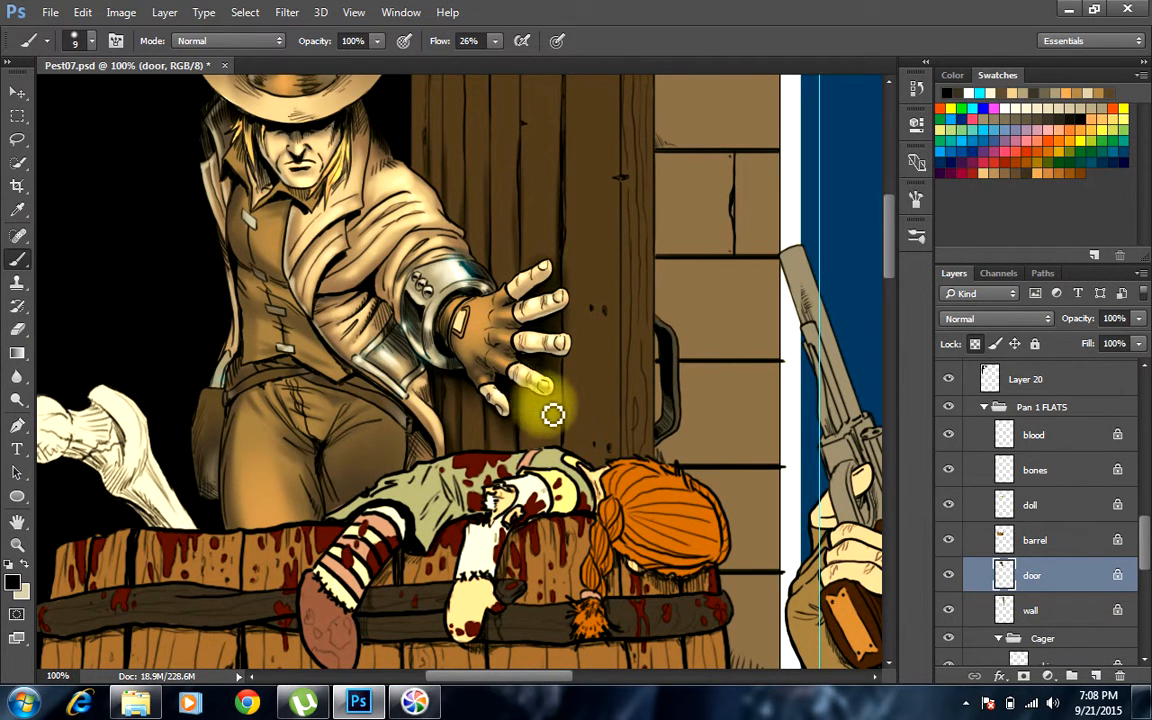
{"action": "left_click_drag", "start_coordinate": [558, 299], "coordinate": [563, 481]}
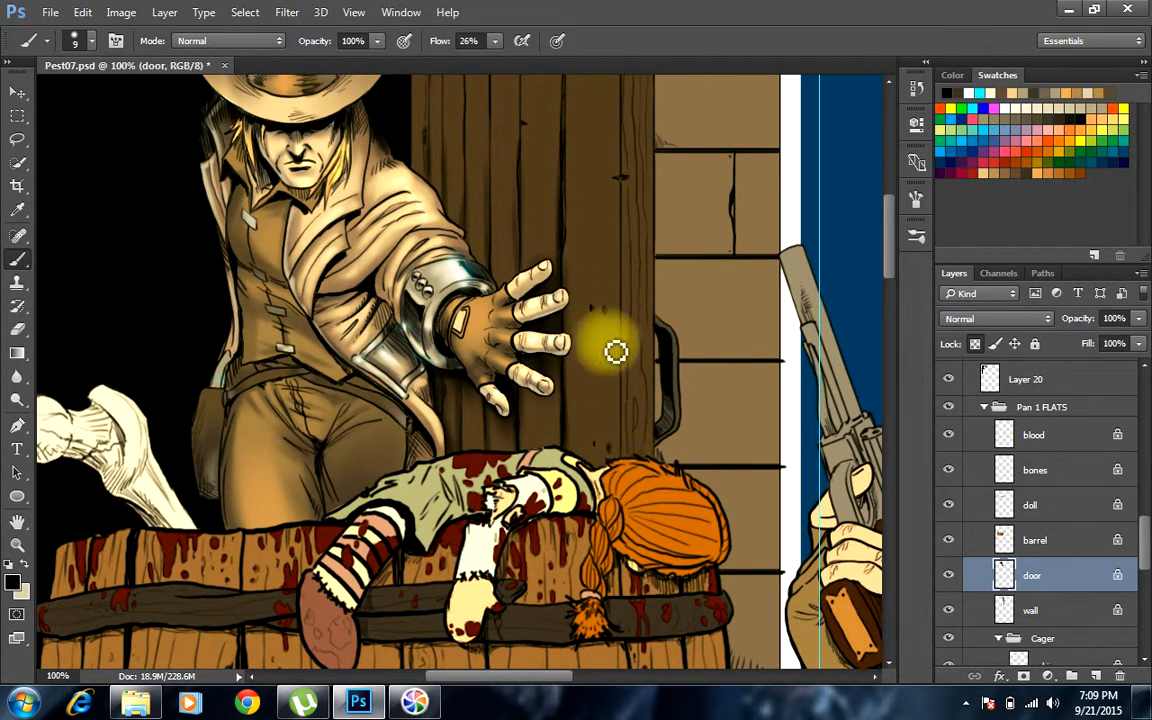
Shade the wide door plank beside the cowboy's fingertips with long black vertical strokes, enlarging the brush to size 60
{"action": "key", "text": "bracketright"}
{"action": "key", "text": "bracketright"}
{"action": "key", "text": "bracketright"}
{"action": "key", "text": "bracketright"}
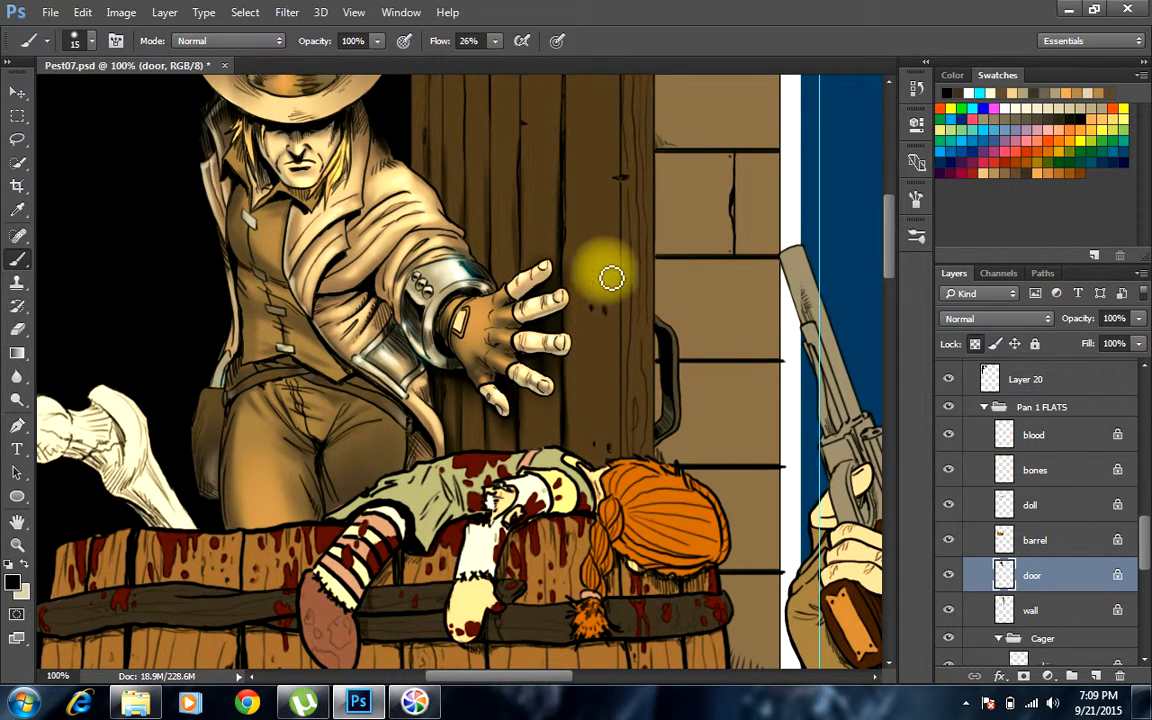
{"action": "key", "text": "bracketright"}
{"action": "key", "text": "bracketright"}
{"action": "key", "text": "bracketright"}
{"action": "left_click_drag", "start_coordinate": [580, 112], "coordinate": [600, 458]}
{"action": "left_click_drag", "start_coordinate": [594, 270], "coordinate": [572, 447]}
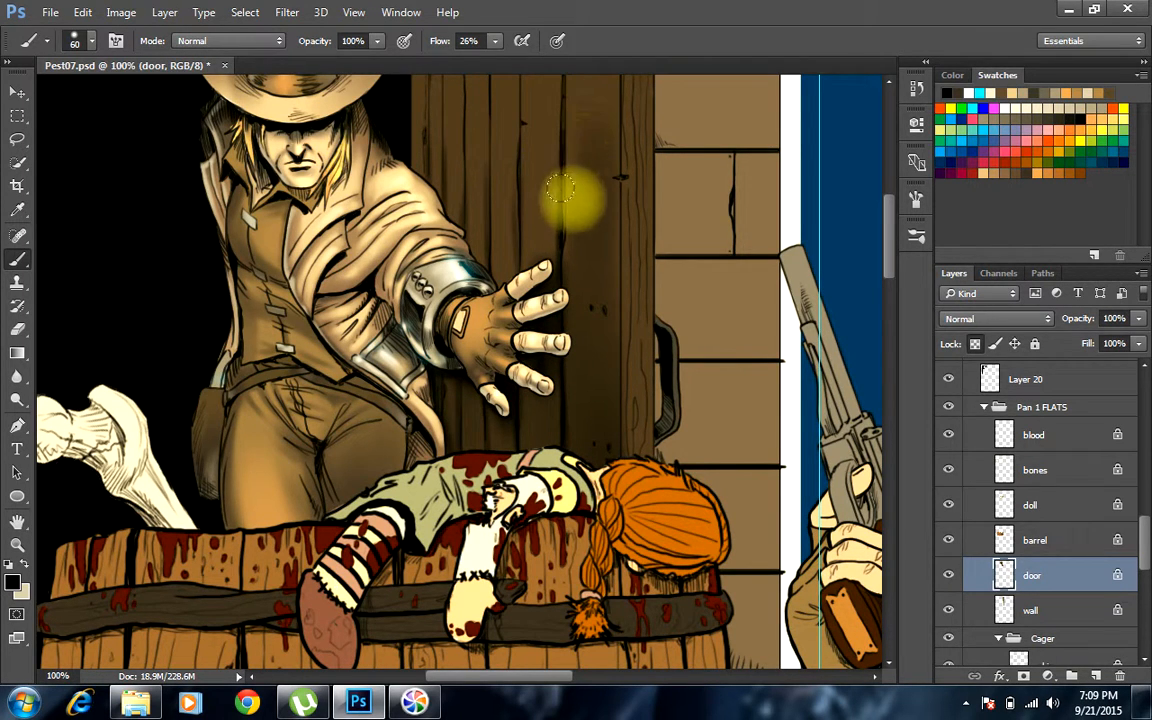
Shade the door plank beside the right-hand edge beam in black with a soft 15 px brush
{"action": "mouse_move", "coordinate": [571, 193]}
{"action": "left_mouse_down"}
{"action": "mouse_move", "coordinate": [599, 476]}
{"action": "mouse_move", "coordinate": [599, 419]}
{"action": "mouse_move", "coordinate": [528, 309]}
{"action": "left_mouse_up"}
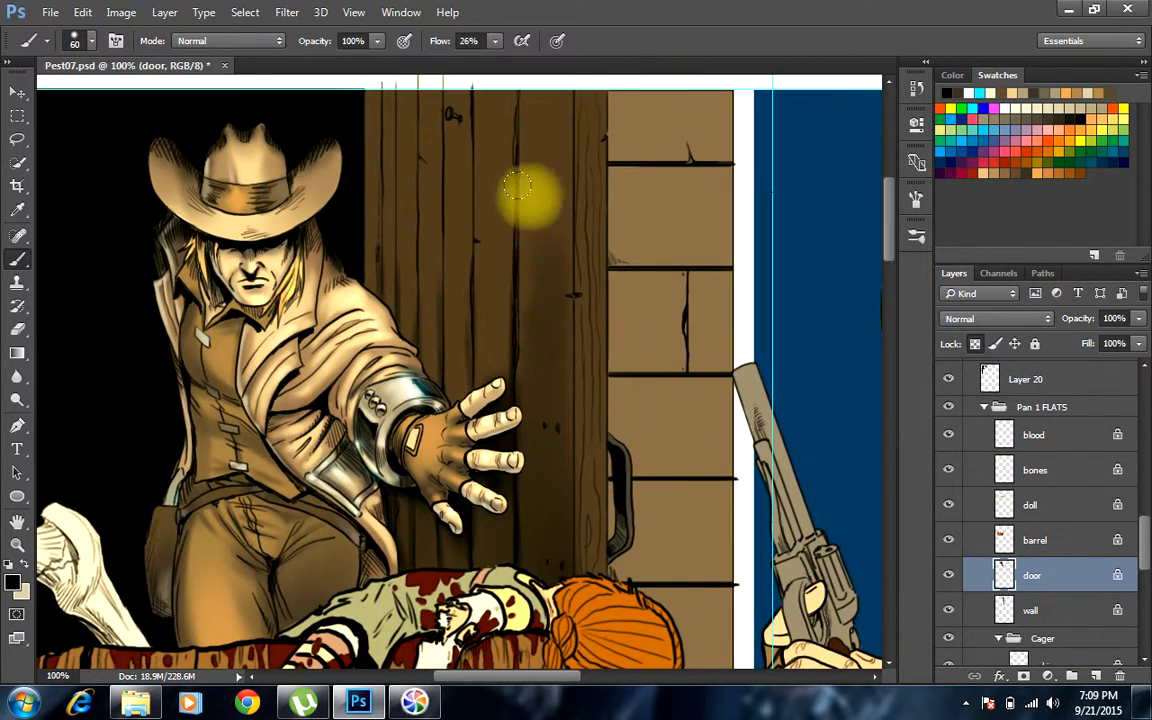
{"action": "key", "text": "bracketleft"}
{"action": "key", "text": "bracketleft"}
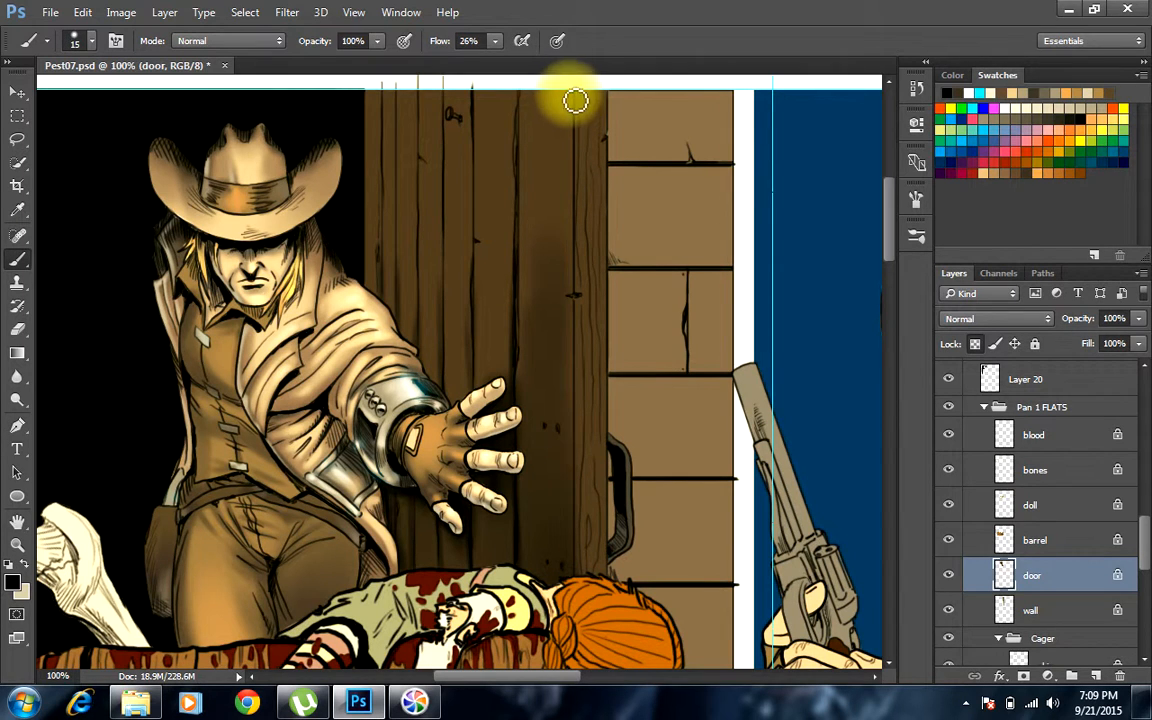
{"action": "mouse_move", "coordinate": [576, 101]}
{"action": "left_mouse_down"}
{"action": "mouse_move", "coordinate": [566, 98]}
{"action": "mouse_move", "coordinate": [585, 322]}
{"action": "mouse_move", "coordinate": [576, 198]}
{"action": "mouse_move", "coordinate": [571, 301]}
{"action": "mouse_move", "coordinate": [547, 249]}
{"action": "left_mouse_up"}
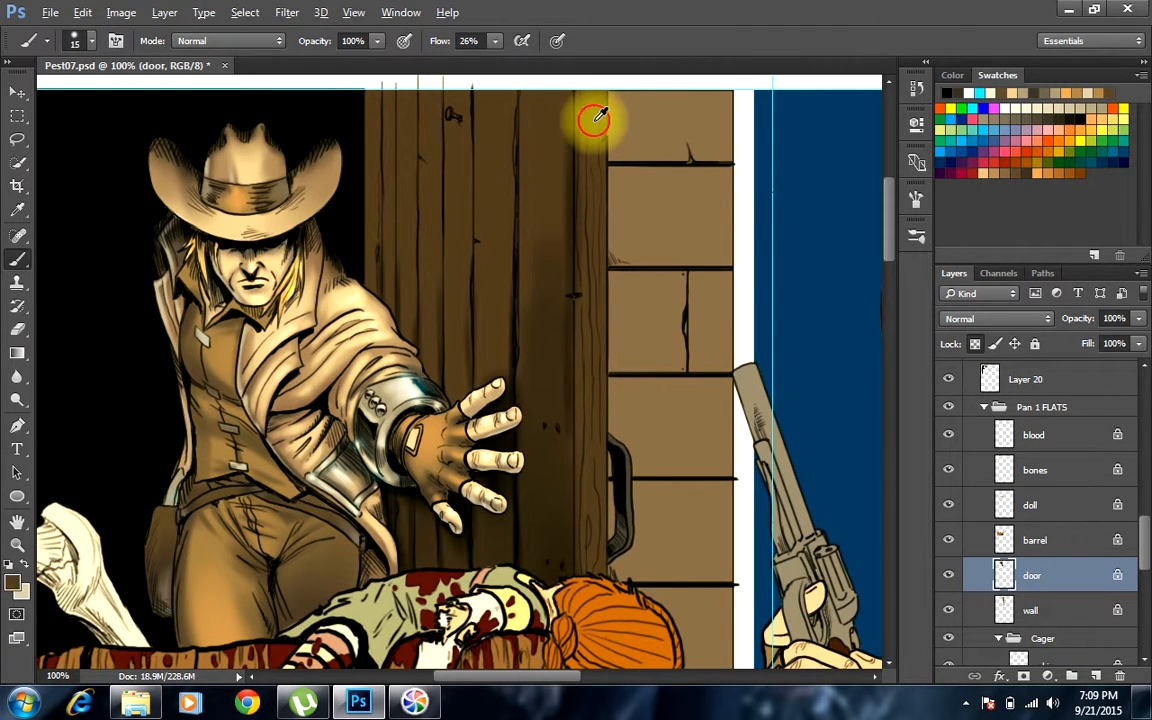
Choose a lighter orange-brown foreground colour and paint highlights along the upper part of the door's edge beam
{"action": "left_click", "coordinate": [13, 581]}
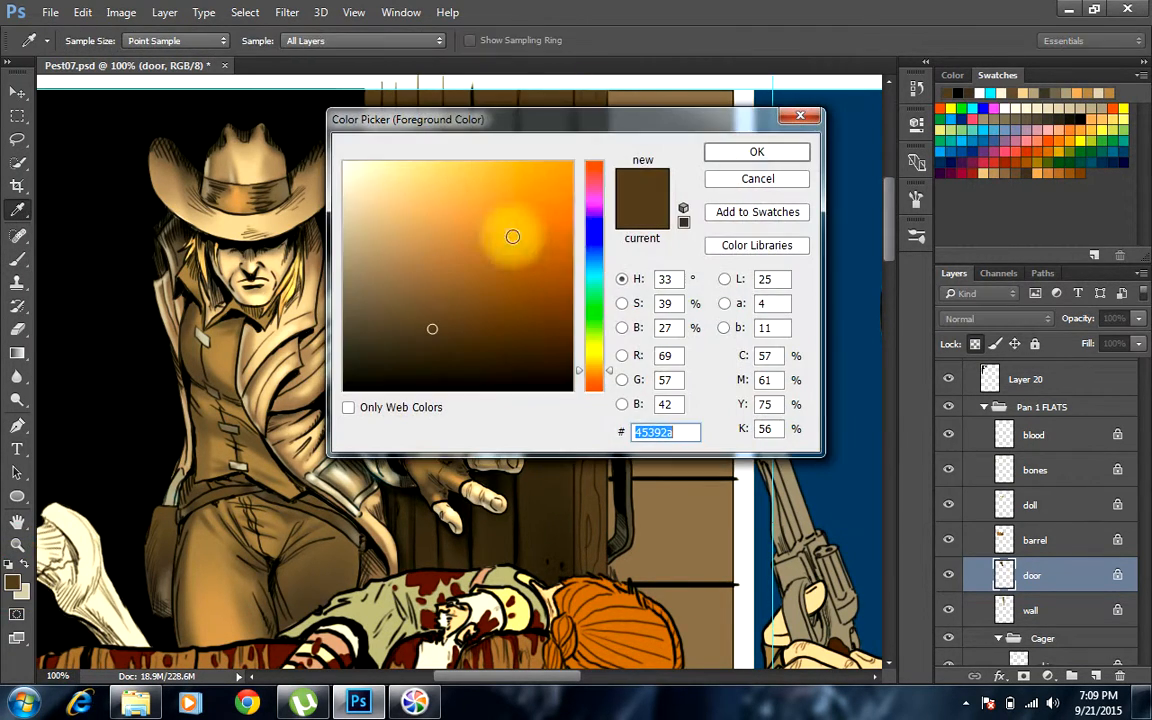
{"action": "left_click", "coordinate": [422, 266]}
{"action": "left_click", "coordinate": [752, 150]}
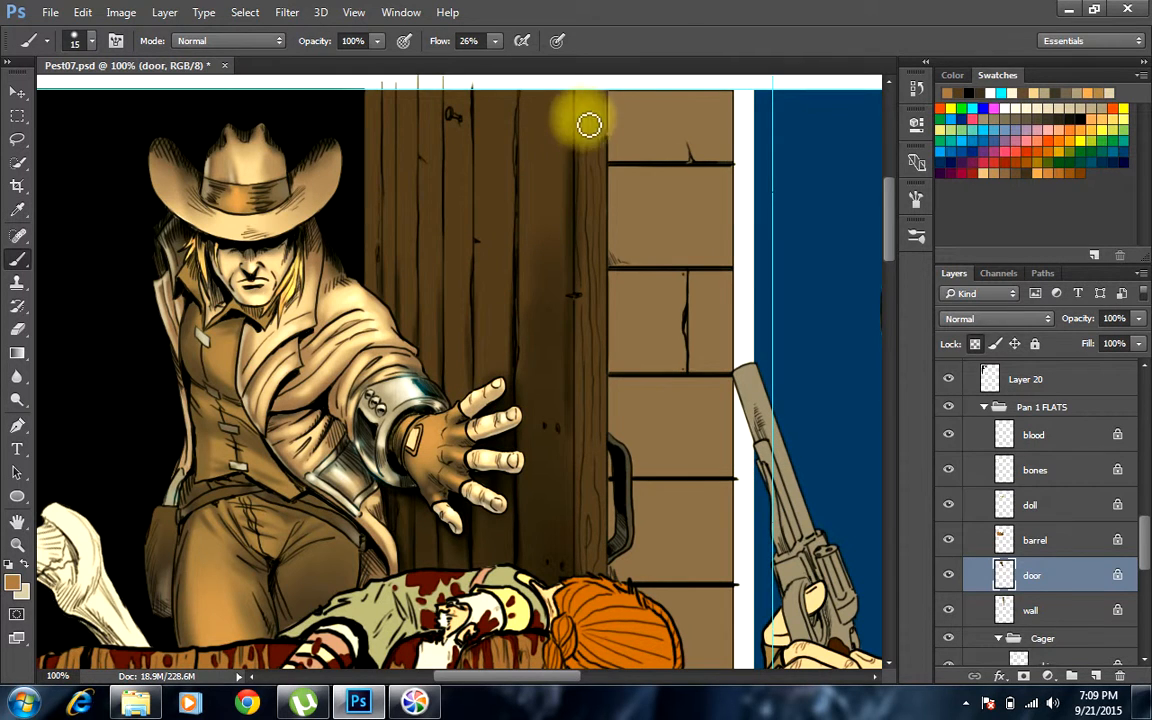
{"action": "key", "text": "bracketright"}
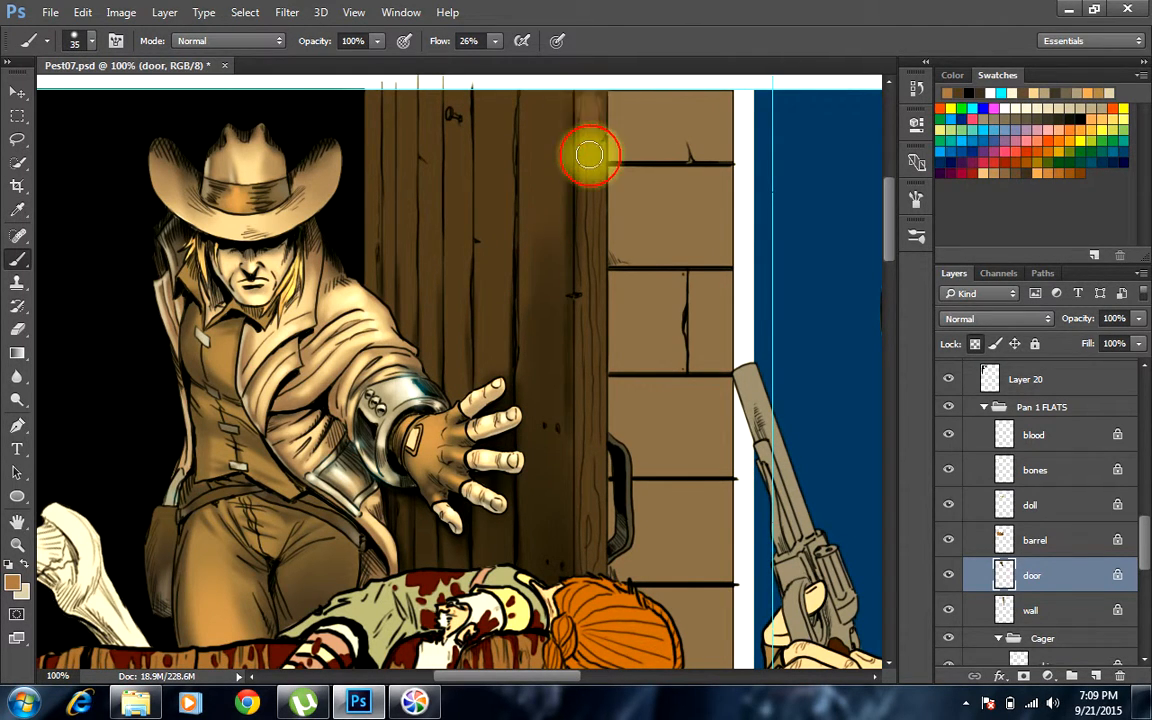
{"action": "key", "text": "bracketleft"}
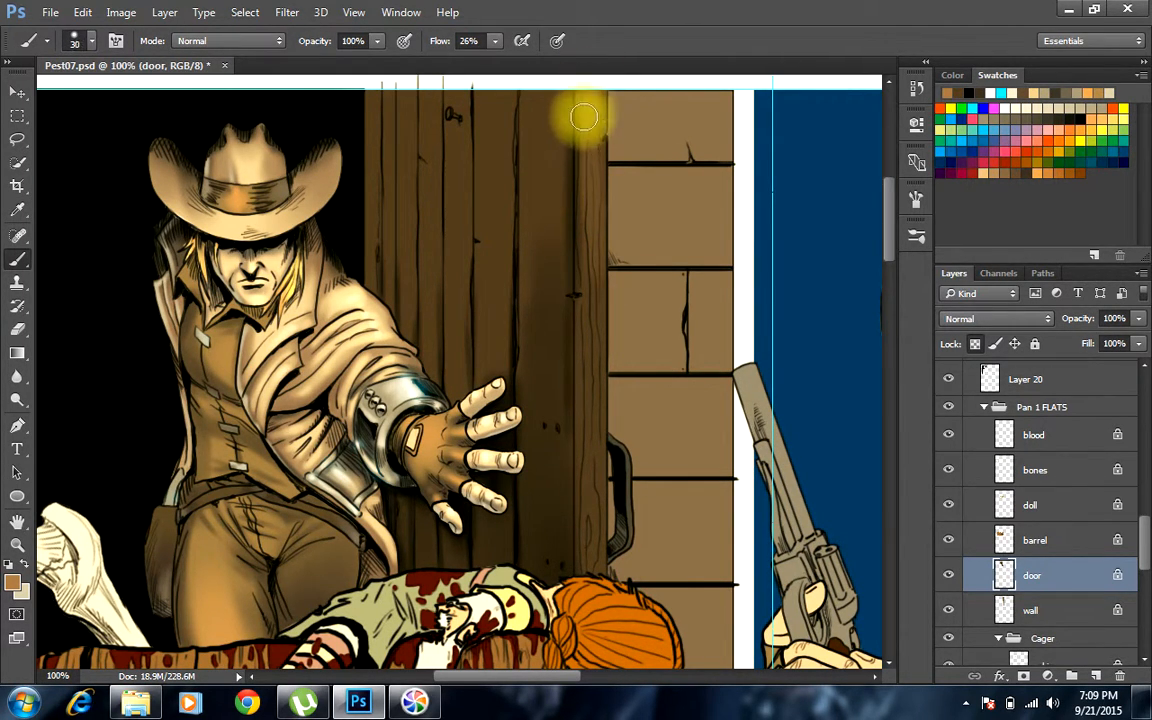
{"action": "mouse_move", "coordinate": [587, 104]}
{"action": "left_mouse_down"}
{"action": "mouse_move", "coordinate": [587, 201]}
{"action": "mouse_move", "coordinate": [581, 89]}
{"action": "mouse_move", "coordinate": [586, 260]}
{"action": "mouse_move", "coordinate": [602, 90]}
{"action": "mouse_move", "coordinate": [592, 337]}
{"action": "left_mouse_up"}
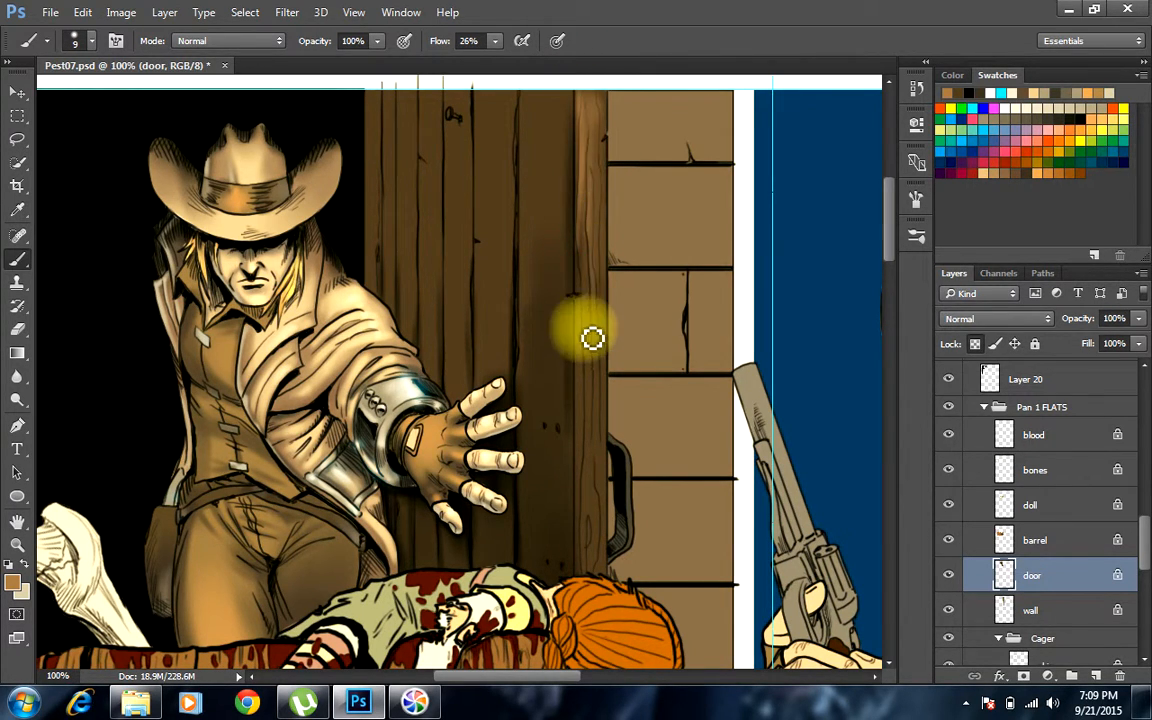
Paint fine light-brown wood-grain highlights down the door's edge beam with a 6 to 7 px brush
{"action": "left_click_drag", "start_coordinate": [593, 249], "coordinate": [596, 352]}
{"action": "key", "text": "bracketleft"}
{"action": "key", "text": "bracketleft"}
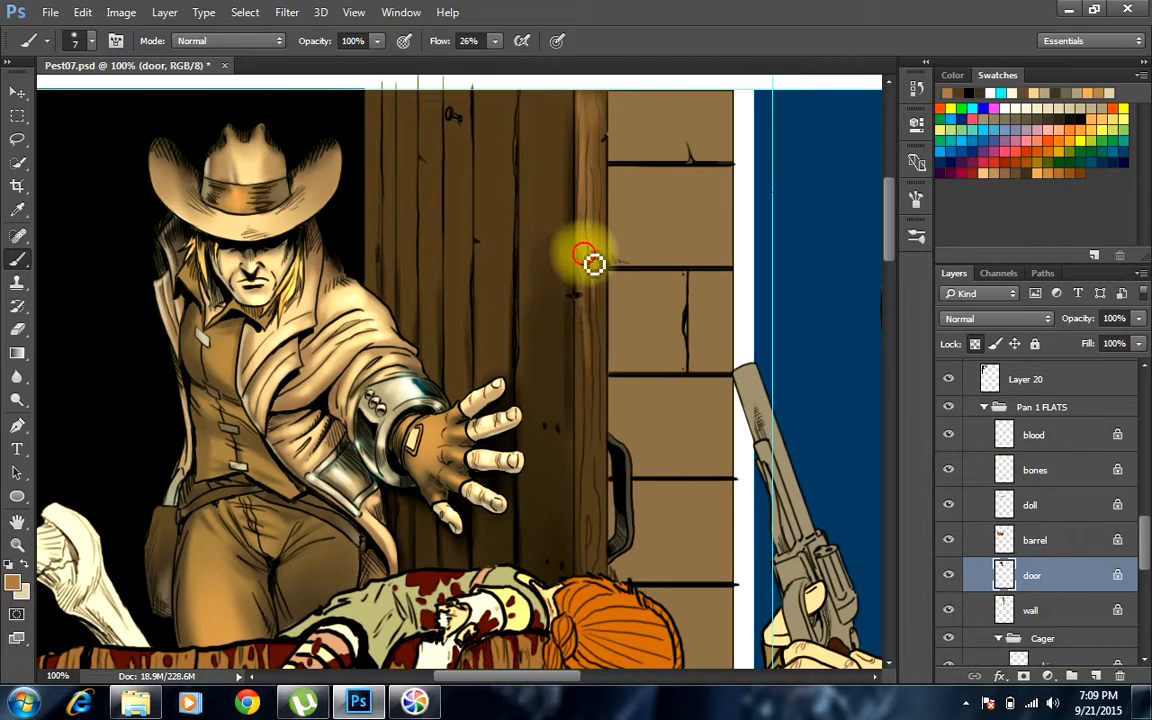
{"action": "mouse_move", "coordinate": [594, 262]}
{"action": "left_mouse_down"}
{"action": "mouse_move", "coordinate": [595, 449]}
{"action": "mouse_move", "coordinate": [583, 334]}
{"action": "mouse_move", "coordinate": [589, 472]}
{"action": "left_mouse_up"}
{"action": "left_click_drag", "start_coordinate": [599, 317], "coordinate": [608, 470]}
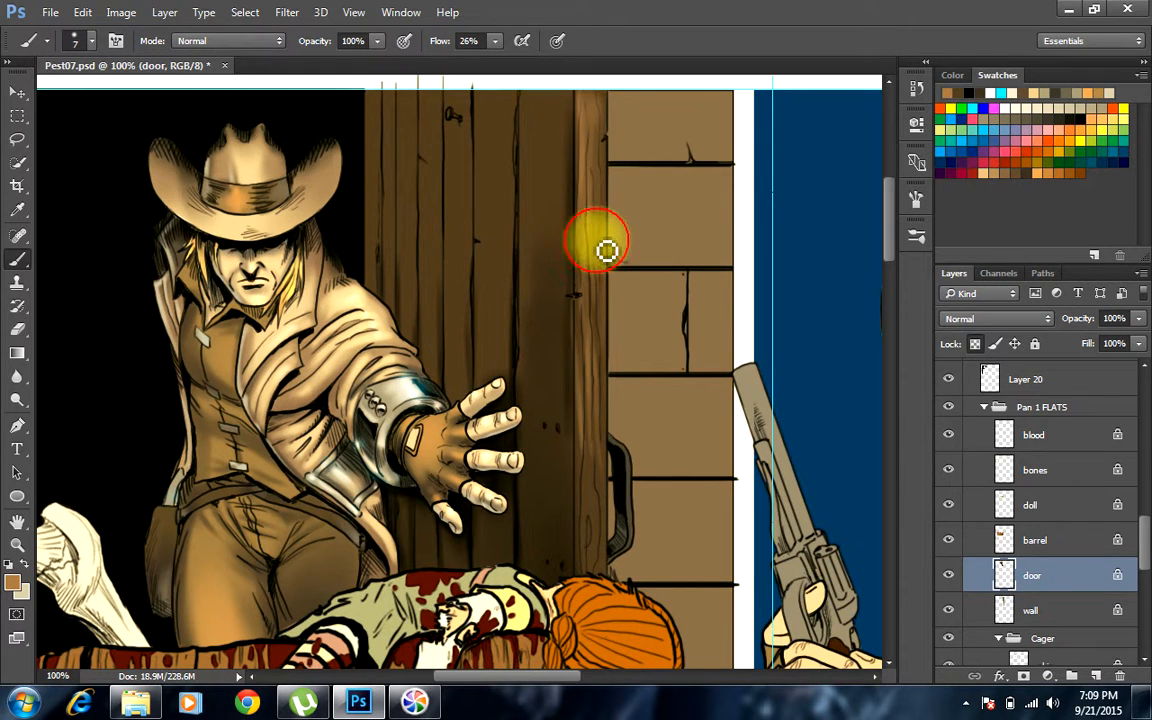
{"action": "mouse_move", "coordinate": [612, 127]}
{"action": "left_mouse_down"}
{"action": "mouse_move", "coordinate": [607, 148]}
{"action": "mouse_move", "coordinate": [599, 121]}
{"action": "mouse_move", "coordinate": [589, 334]}
{"action": "mouse_move", "coordinate": [609, 566]}
{"action": "mouse_move", "coordinate": [599, 529]}
{"action": "mouse_move", "coordinate": [597, 563]}
{"action": "mouse_move", "coordinate": [596, 545]}
{"action": "left_mouse_up"}
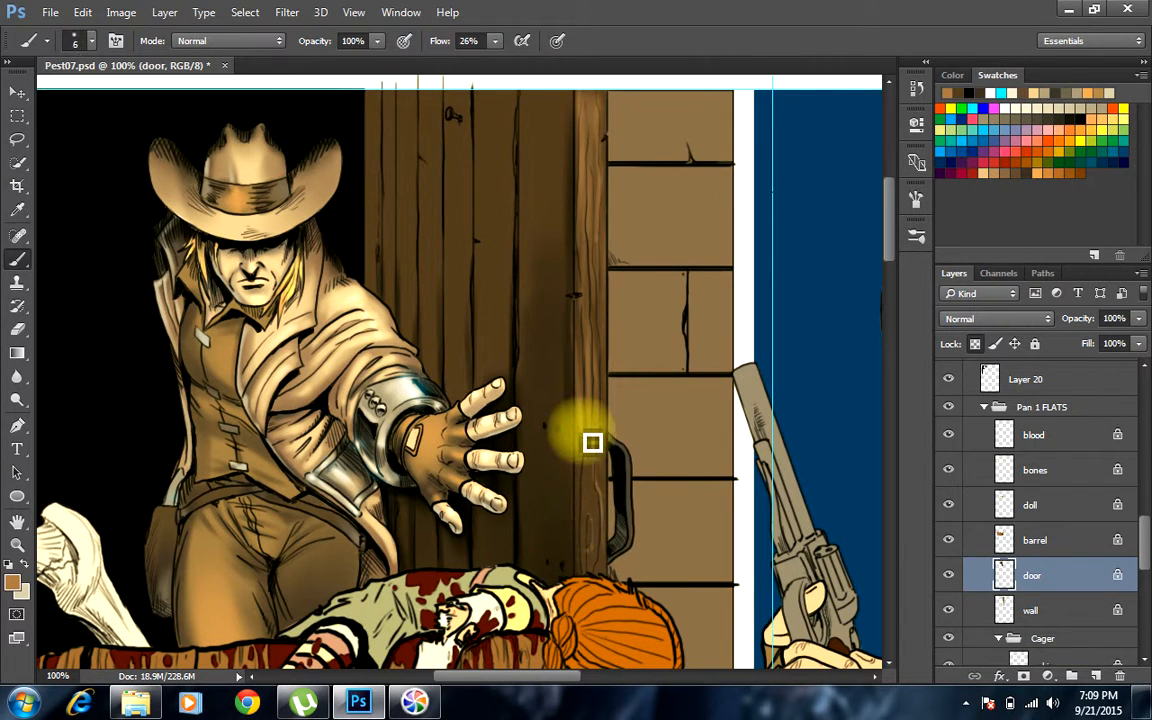
Glaze the door's edge beam in light brown with an enlarged soft brush, and dock the floating document window again
{"action": "key", "text": "bracketright"}
{"action": "key", "text": "bracketright"}
{"action": "key", "text": "bracketright"}
{"action": "key", "text": "bracketright"}
{"action": "mouse_move", "coordinate": [588, 456]}
{"action": "left_mouse_down"}
{"action": "mouse_move", "coordinate": [592, 516]}
{"action": "mouse_move", "coordinate": [612, 214]}
{"action": "mouse_move", "coordinate": [588, 141]}
{"action": "mouse_move", "coordinate": [602, 117]}
{"action": "mouse_move", "coordinate": [590, 75]}
{"action": "mouse_move", "coordinate": [589, 200]}
{"action": "mouse_move", "coordinate": [596, 88]}
{"action": "left_mouse_up"}
{"action": "key", "text": "bracketright"}
{"action": "key", "text": "bracketright"}
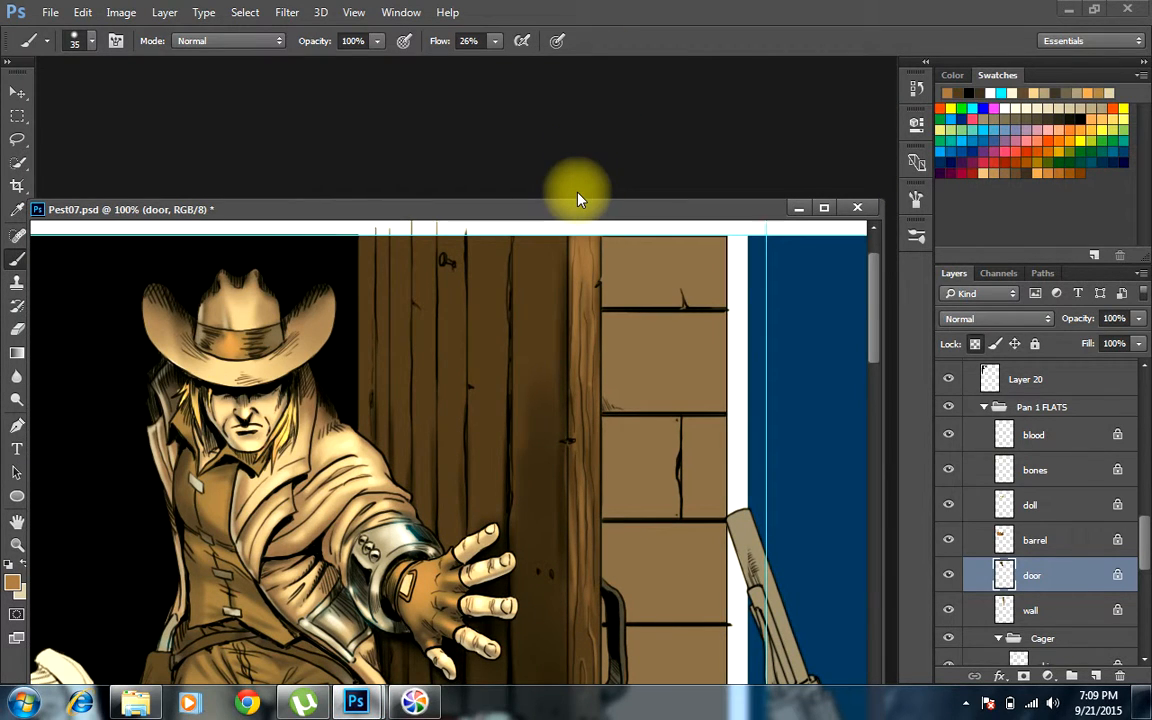
{"action": "left_click_drag", "start_coordinate": [572, 206], "coordinate": [600, 69]}
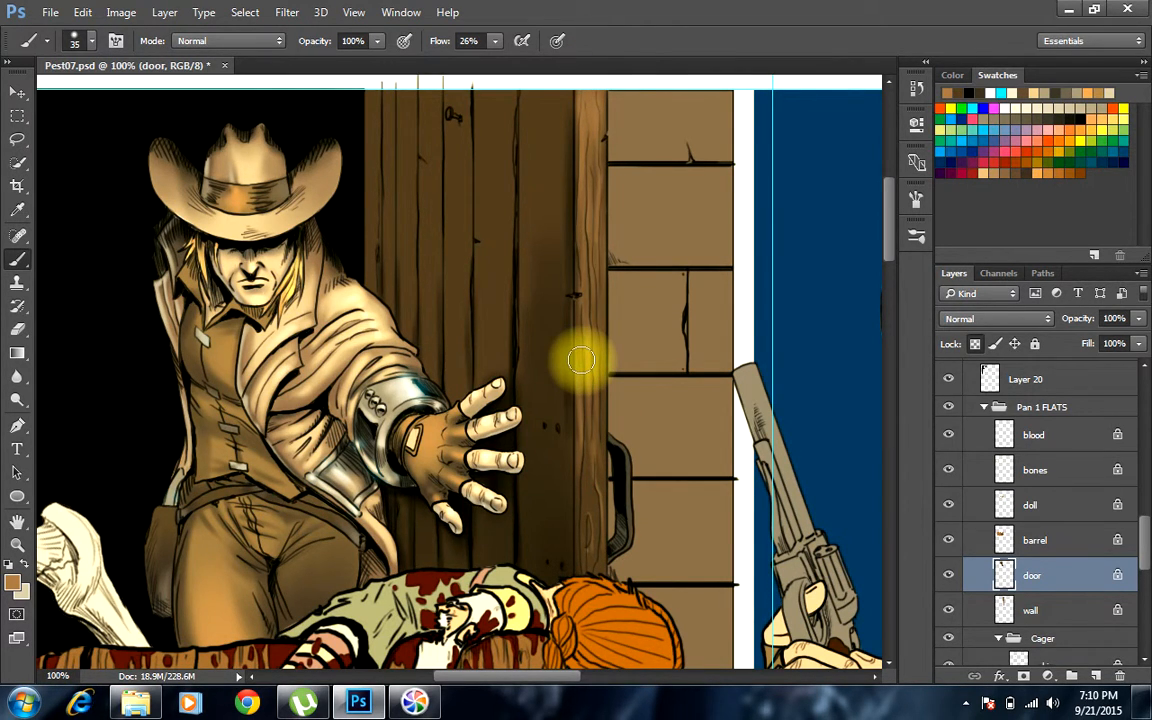
Set the brush mode to Color Dodge and brighten the edge beam's wood grain with a 6 px brush
{"action": "left_click", "coordinate": [245, 41]}
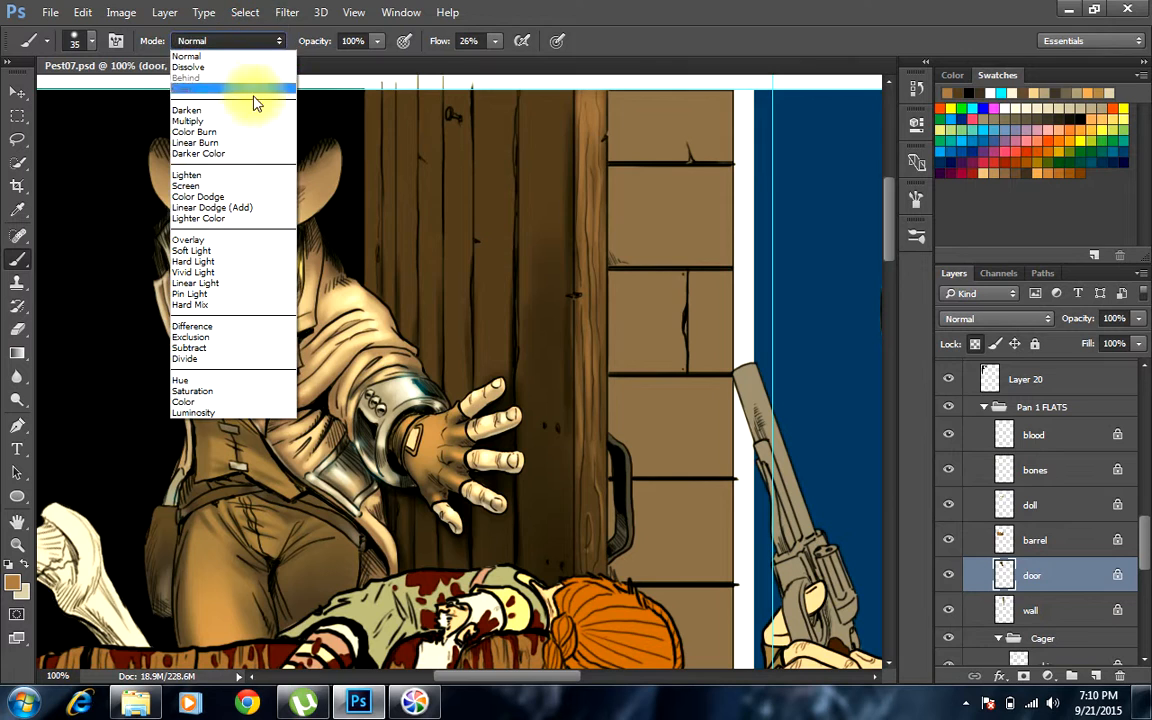
{"action": "left_click", "coordinate": [240, 197]}
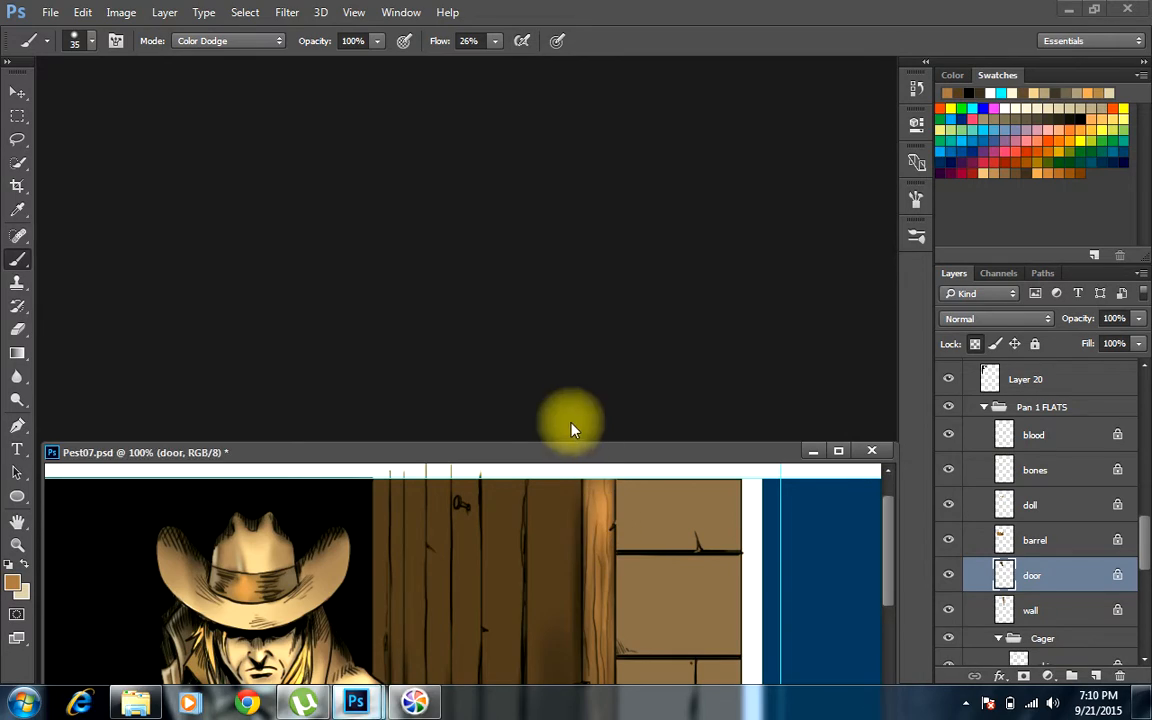
{"action": "left_click_drag", "start_coordinate": [572, 450], "coordinate": [584, 68]}
{"action": "key", "text": "bracketleft"}
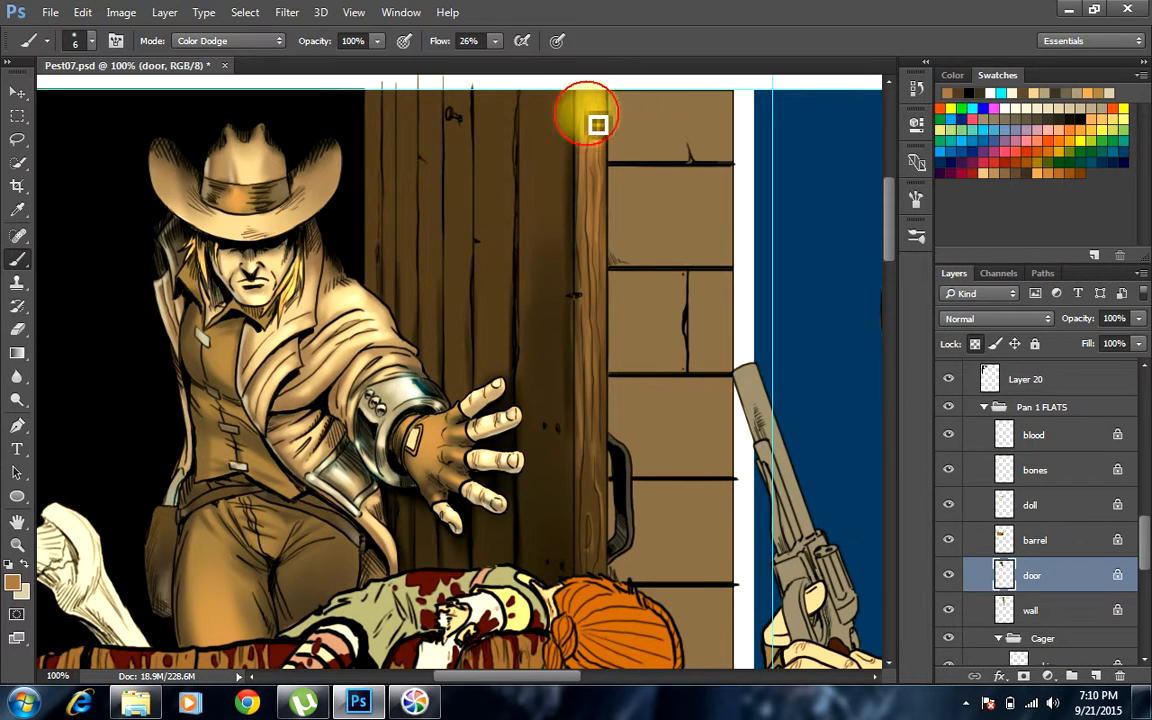
{"action": "mouse_move", "coordinate": [613, 132]}
{"action": "left_mouse_down"}
{"action": "mouse_move", "coordinate": [610, 181]}
{"action": "mouse_move", "coordinate": [602, 141]}
{"action": "mouse_move", "coordinate": [606, 279]}
{"action": "mouse_move", "coordinate": [600, 149]}
{"action": "mouse_move", "coordinate": [605, 286]}
{"action": "mouse_move", "coordinate": [597, 118]}
{"action": "mouse_move", "coordinate": [575, 271]}
{"action": "left_mouse_up"}
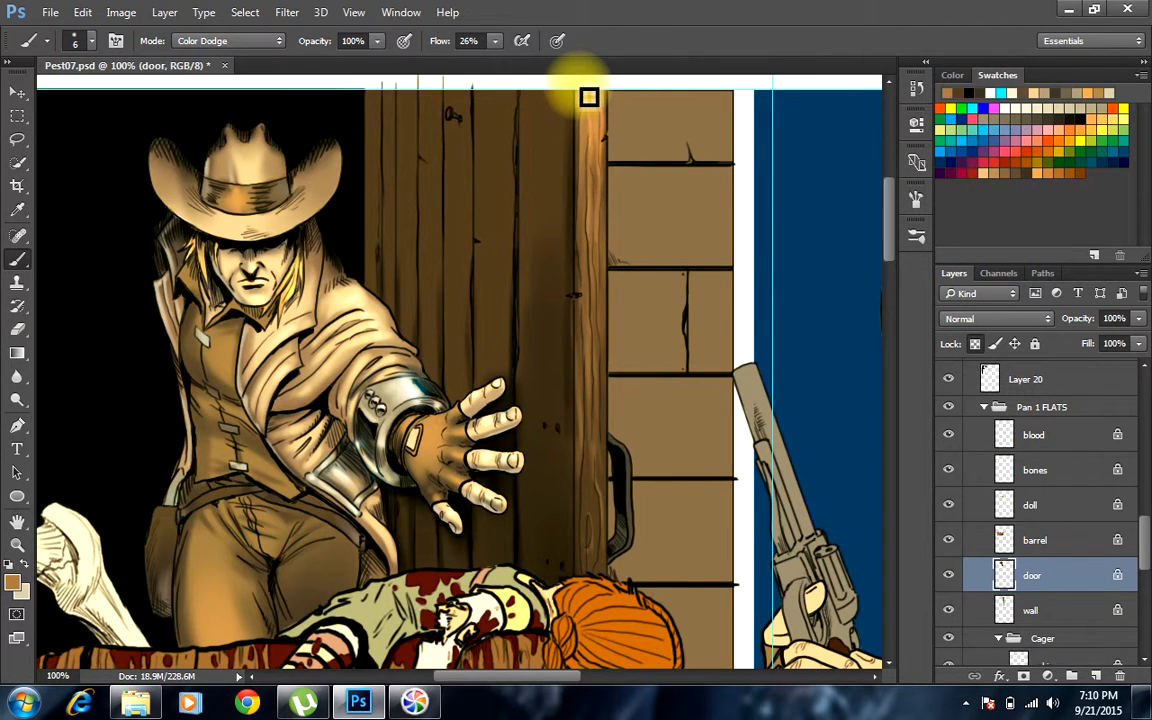
Return the brush mode to Normal and deepen the shadows on the door planks in dark brown, using 35 and 15 px brushes
{"action": "left_click", "coordinate": [249, 42]}
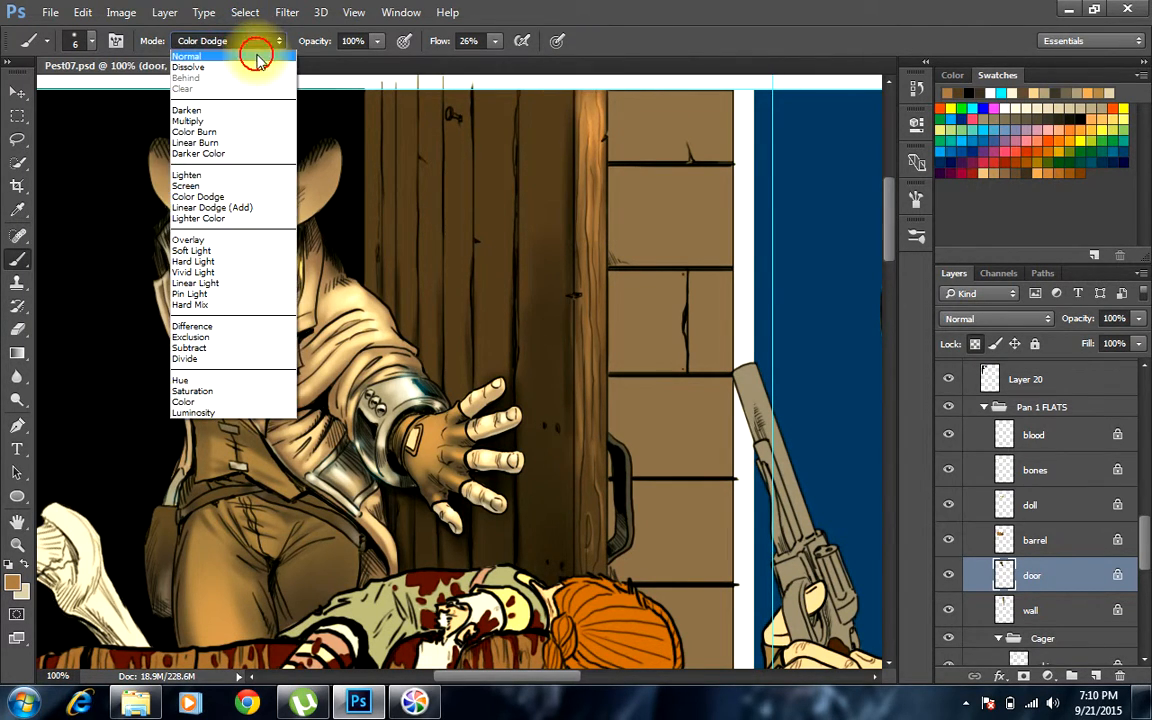
{"action": "left_click", "coordinate": [258, 57]}
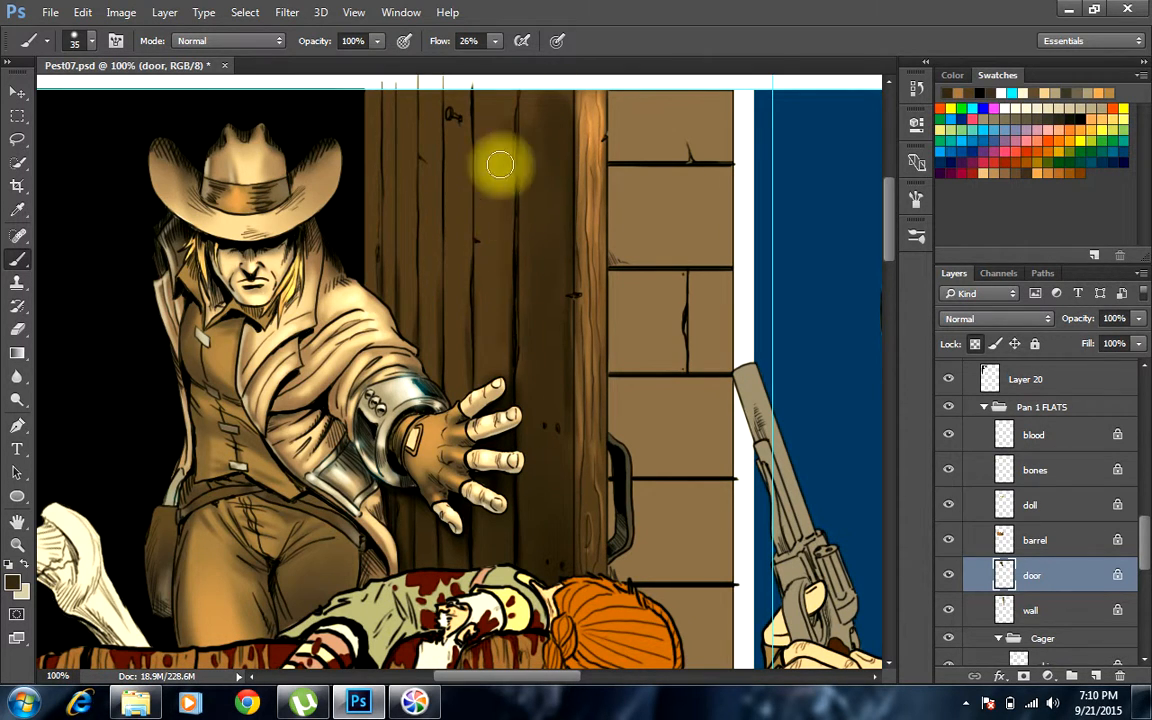
{"action": "mouse_move", "coordinate": [500, 175]}
{"action": "left_mouse_down"}
{"action": "mouse_move", "coordinate": [500, 297]}
{"action": "mouse_move", "coordinate": [545, 238]}
{"action": "mouse_move", "coordinate": [533, 255]}
{"action": "mouse_move", "coordinate": [516, 240]}
{"action": "mouse_move", "coordinate": [545, 270]}
{"action": "left_mouse_up"}
{"action": "key", "text": "bracketleft"}
{"action": "key", "text": "bracketleft"}
{"action": "key", "text": "bracketleft"}
{"action": "key", "text": "bracketleft"}
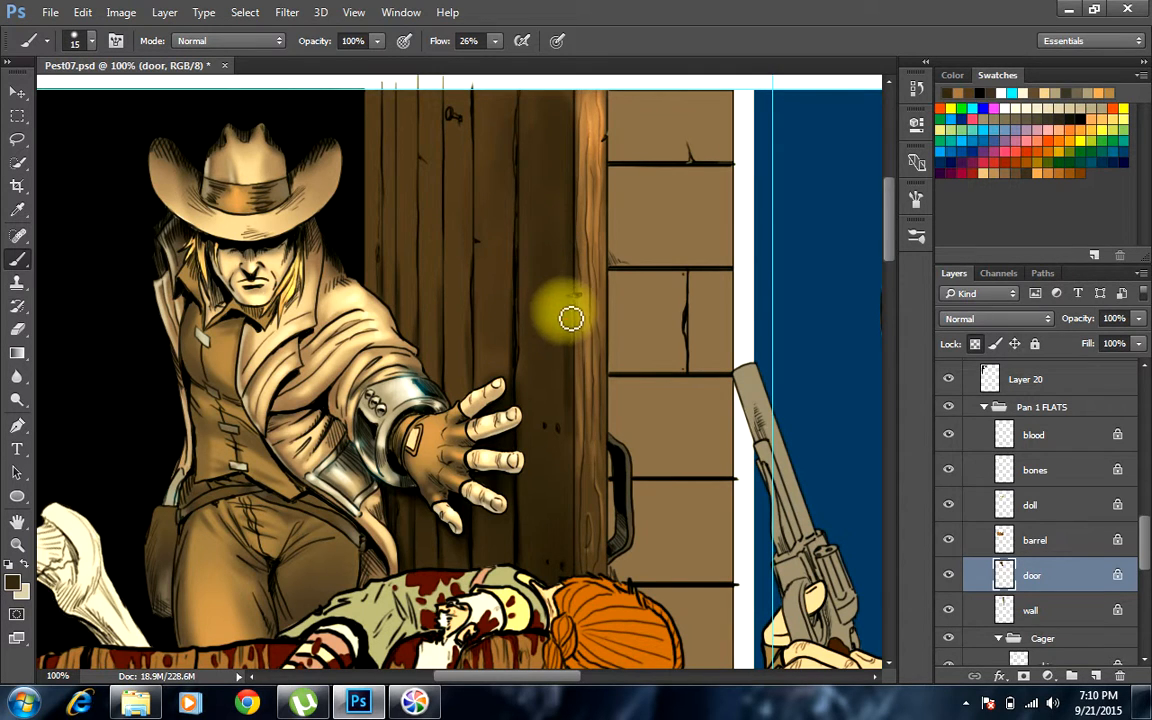
{"action": "mouse_move", "coordinate": [571, 319]}
{"action": "left_mouse_down"}
{"action": "mouse_move", "coordinate": [573, 375]}
{"action": "mouse_move", "coordinate": [566, 334]}
{"action": "mouse_move", "coordinate": [558, 380]}
{"action": "mouse_move", "coordinate": [573, 374]}
{"action": "mouse_move", "coordinate": [573, 211]}
{"action": "left_mouse_up"}
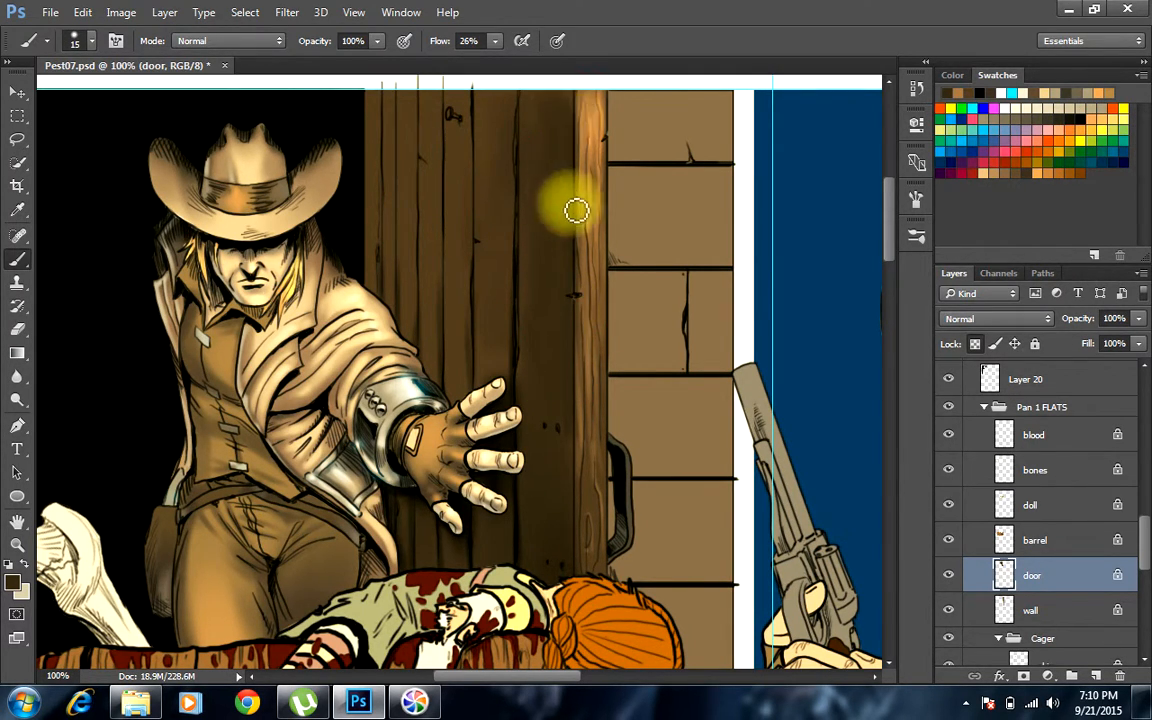
Sample the edge beam's light brown and paint thin grain highlights down to its lower end with an 8 px brush
{"action": "left_click", "coordinate": [590, 140], "text": "alt"}
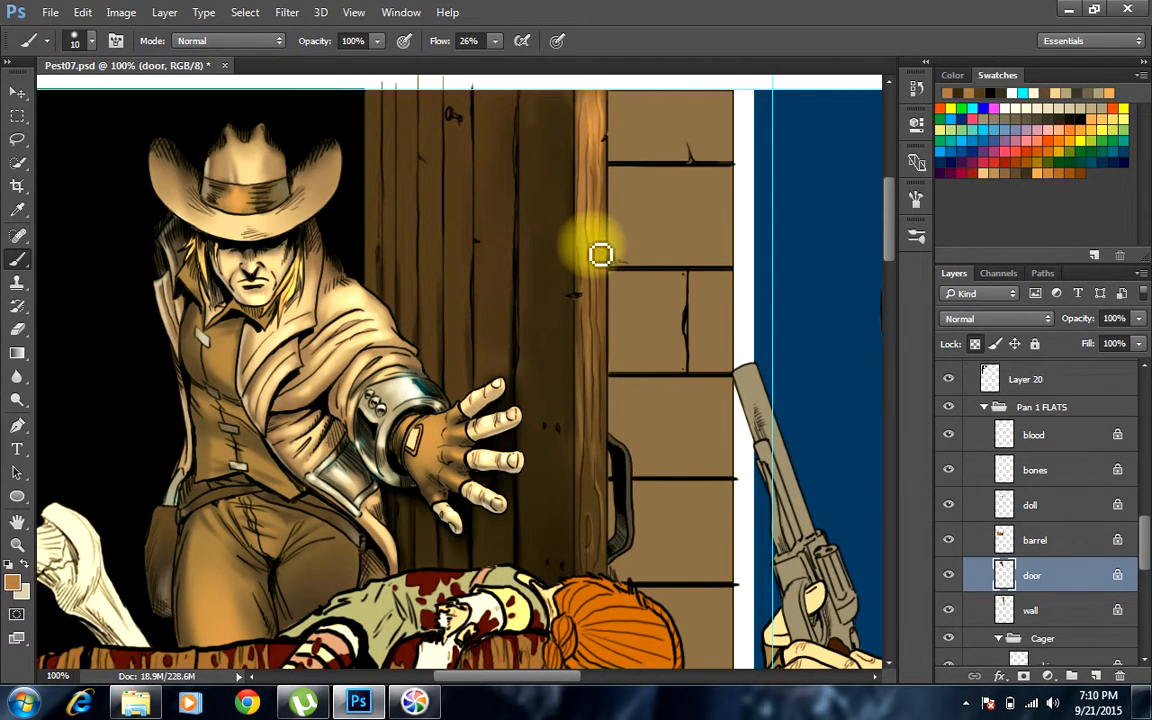
{"action": "key", "text": "bracketleft"}
{"action": "key", "text": "bracketleft"}
{"action": "key", "text": "bracketleft"}
{"action": "mouse_move", "coordinate": [589, 229]}
{"action": "left_mouse_down"}
{"action": "mouse_move", "coordinate": [598, 425]}
{"action": "mouse_move", "coordinate": [589, 419]}
{"action": "left_mouse_up"}
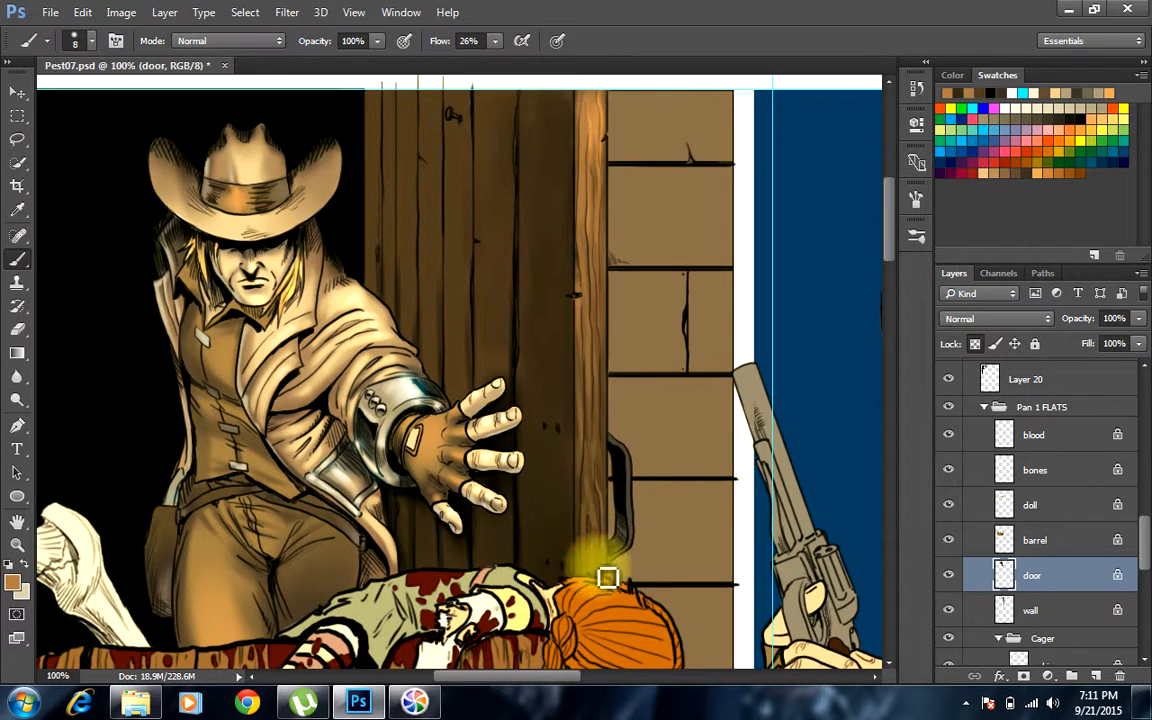
{"action": "left_click_drag", "start_coordinate": [589, 548], "coordinate": [597, 569]}
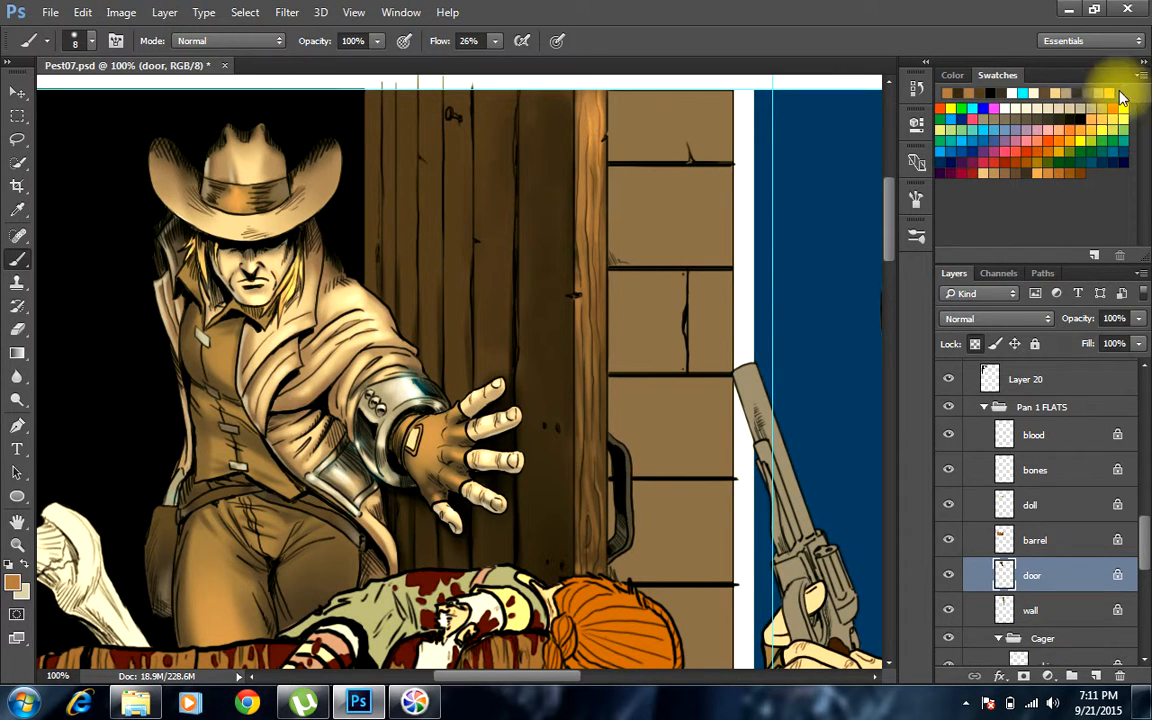
Try lightening the lower door plank with a beige swatch colour and a 50 px brush, and undo the stroke
{"action": "left_click", "coordinate": [1107, 89]}
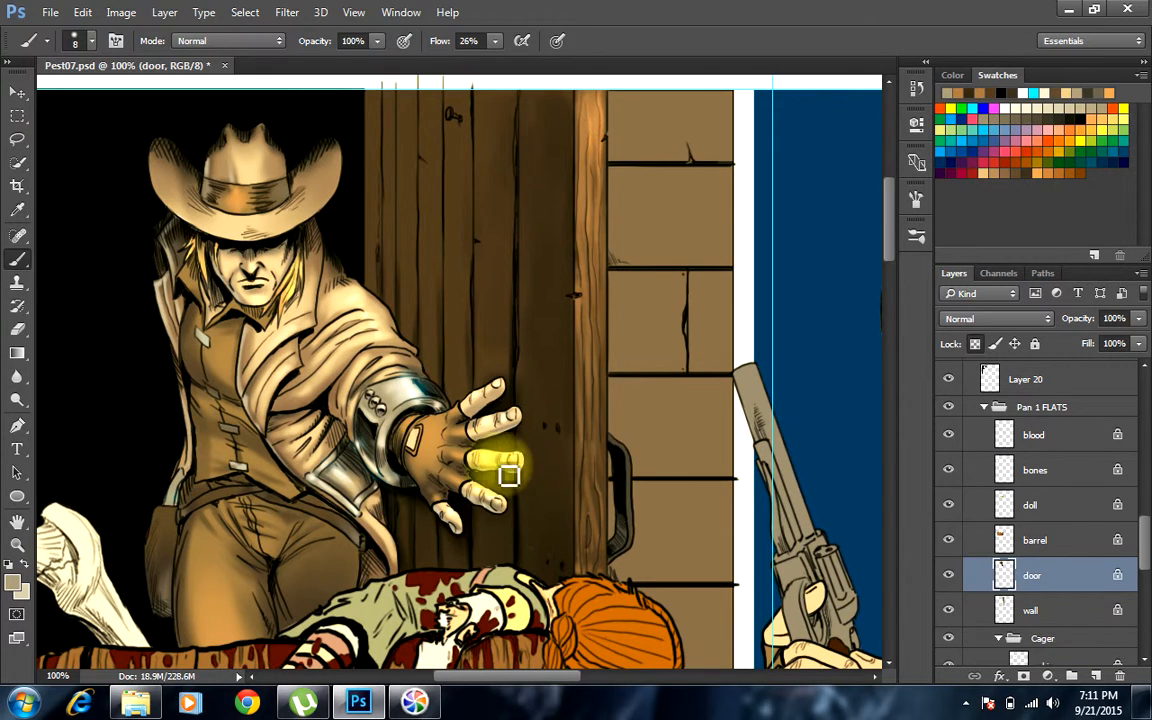
{"action": "key", "text": "bracketright"}
{"action": "key", "text": "bracketright"}
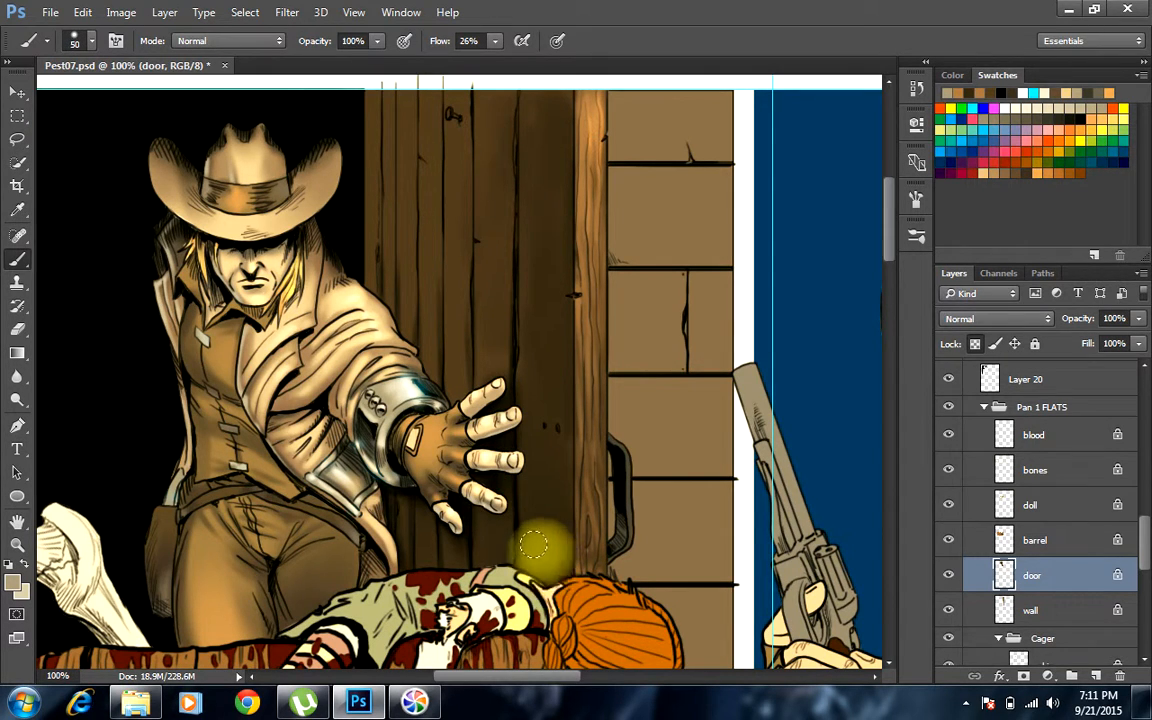
{"action": "left_click_drag", "start_coordinate": [545, 578], "coordinate": [557, 486]}
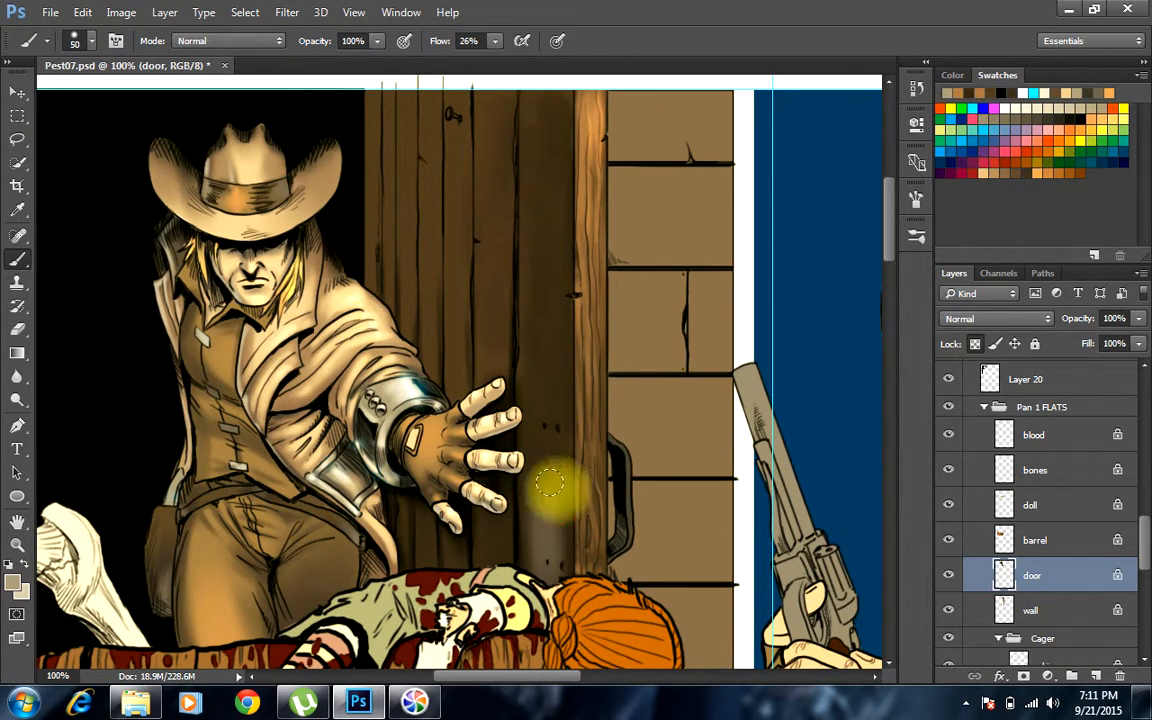
{"action": "key", "text": "ctrl+z"}
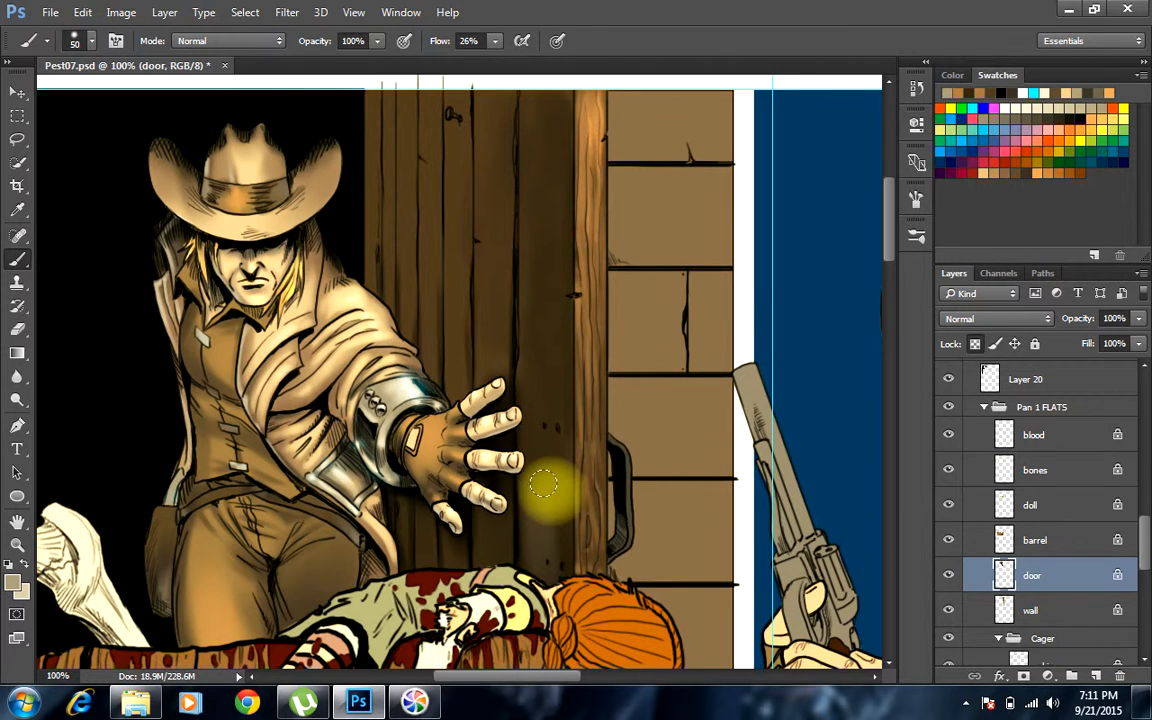
Sample the door's brown and softly blend the lower plank beside the outstretched hand with a 50 px brush
{"action": "left_click", "coordinate": [541, 533], "text": "alt"}
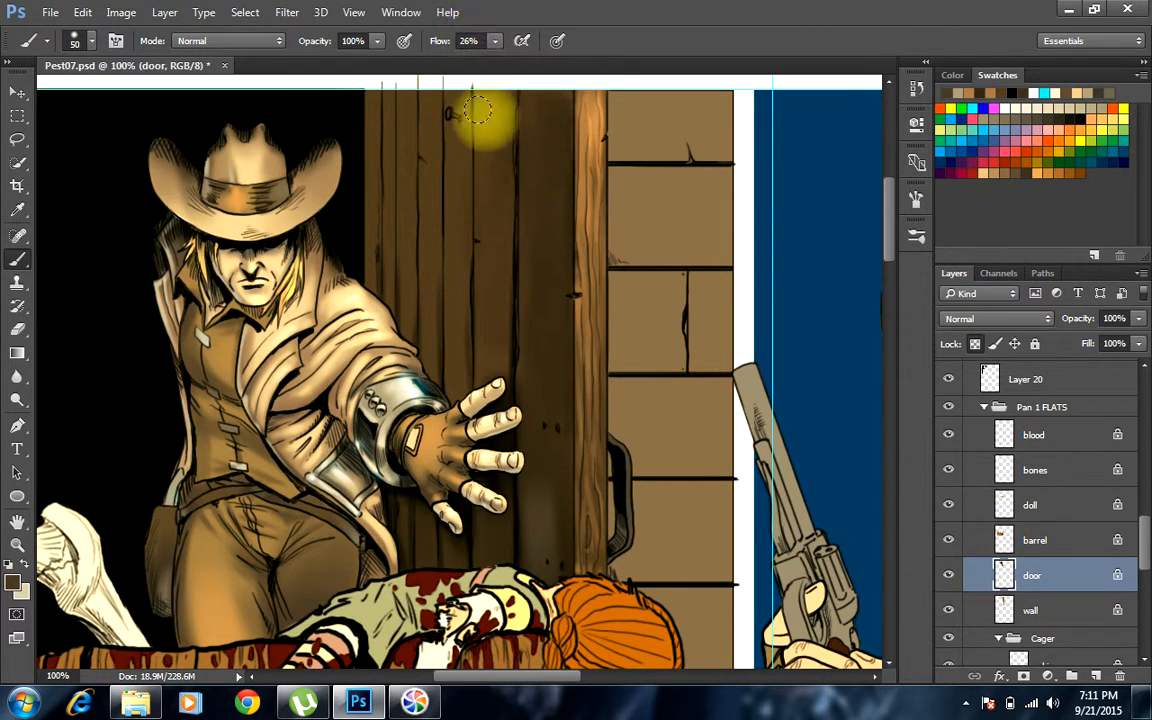
{"action": "left_click_drag", "start_coordinate": [566, 570], "coordinate": [581, 502]}
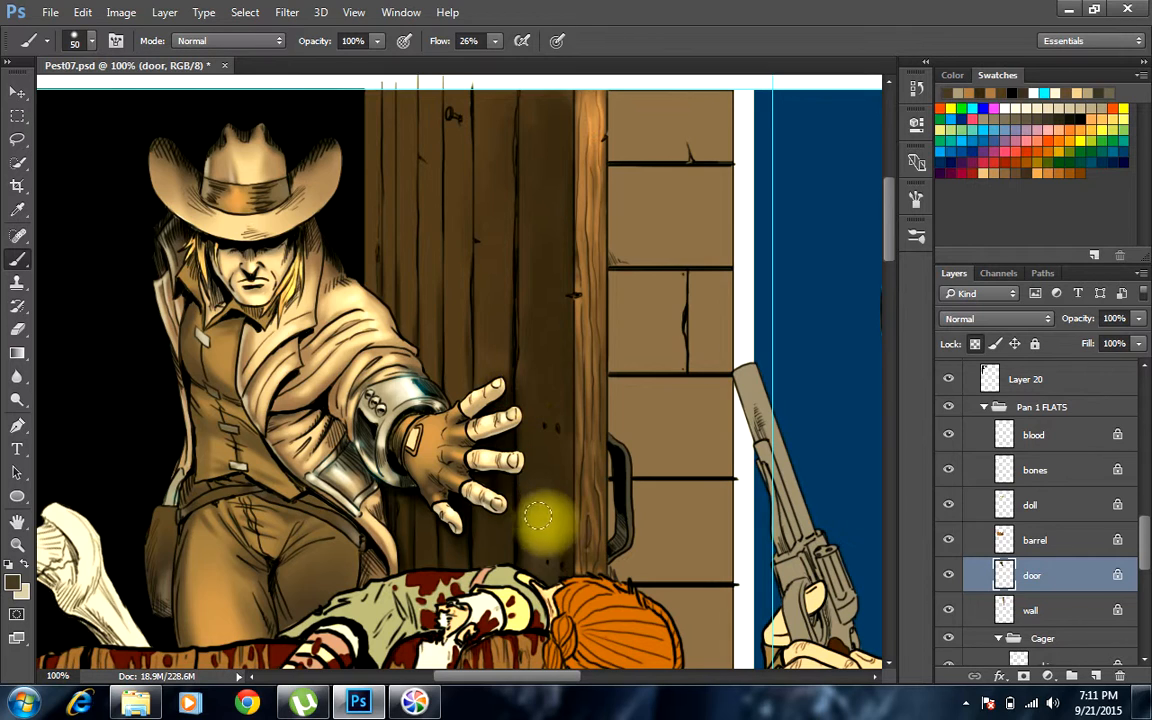
{"action": "left_click", "coordinate": [537, 409]}
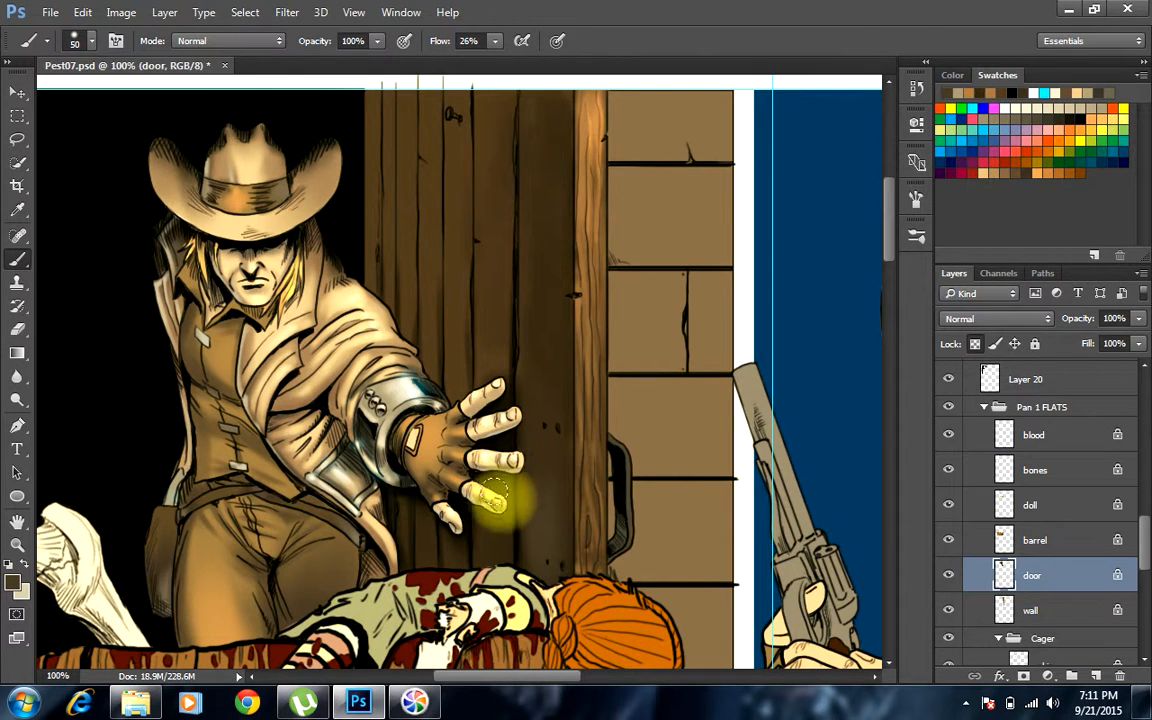
Paint the door planks below and around the gloved hand in the sampled brown, using smaller 20 and 10 px brushes
{"action": "key", "text": "bracketleft"}
{"action": "key", "text": "bracketleft"}
{"action": "key", "text": "bracketleft"}
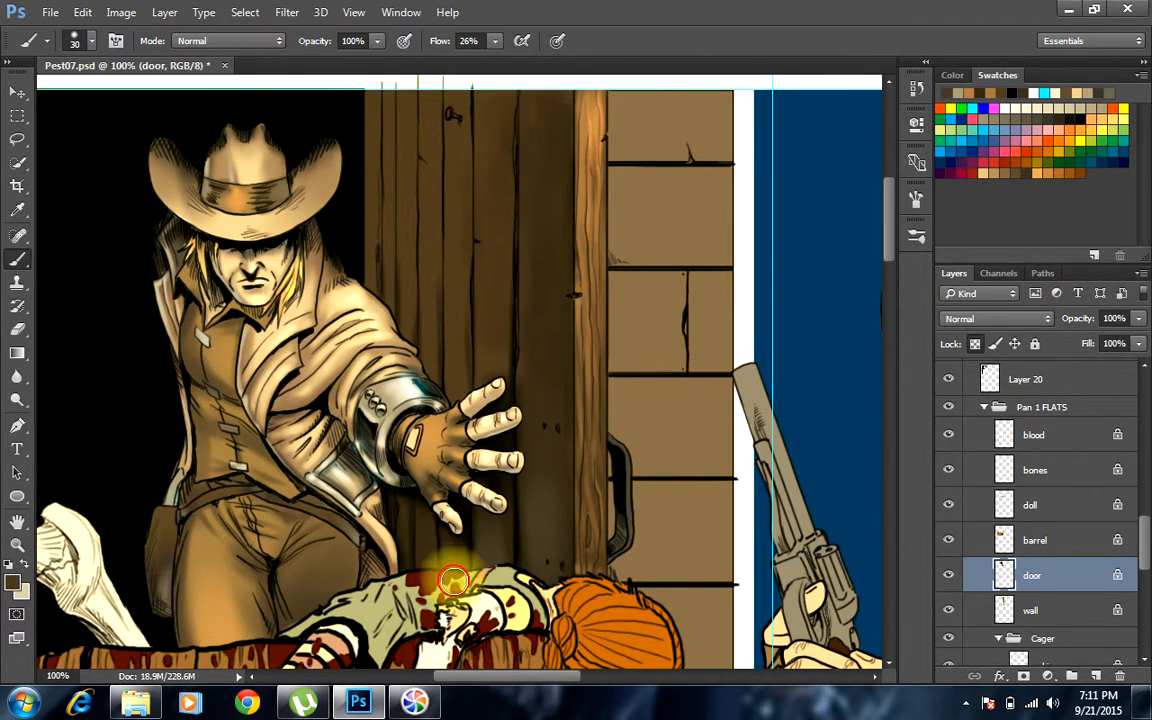
{"action": "key", "text": "bracketleft"}
{"action": "key", "text": "bracketright"}
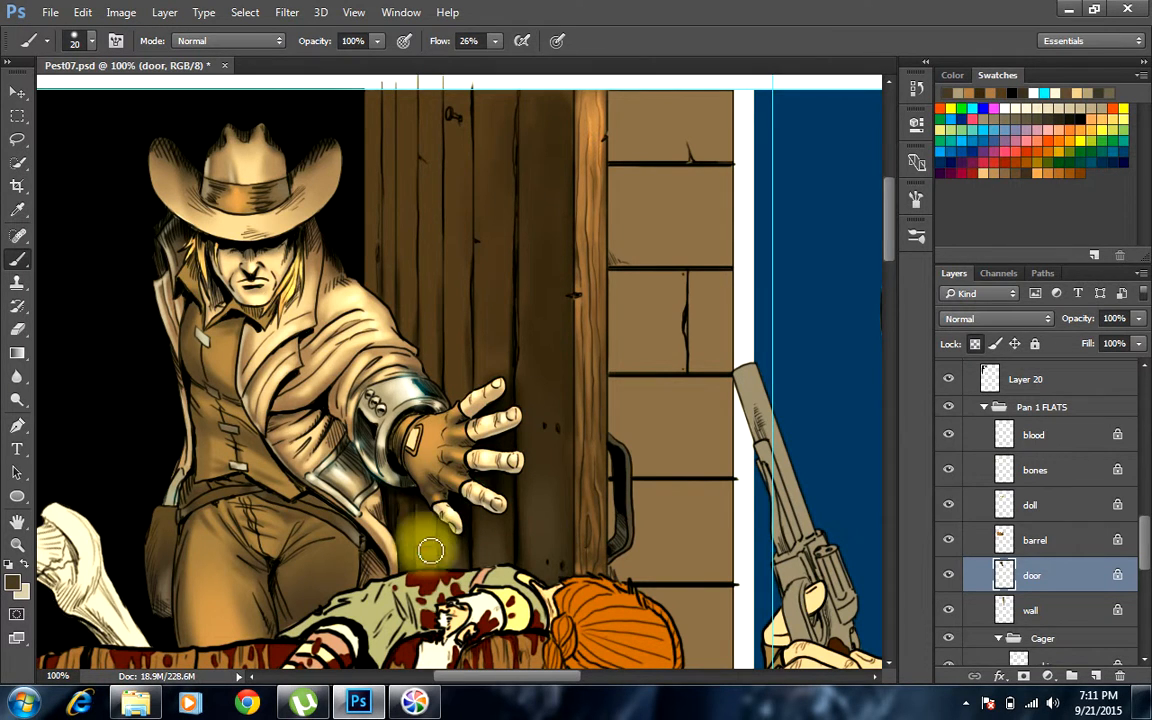
{"action": "left_click_drag", "start_coordinate": [431, 586], "coordinate": [417, 420]}
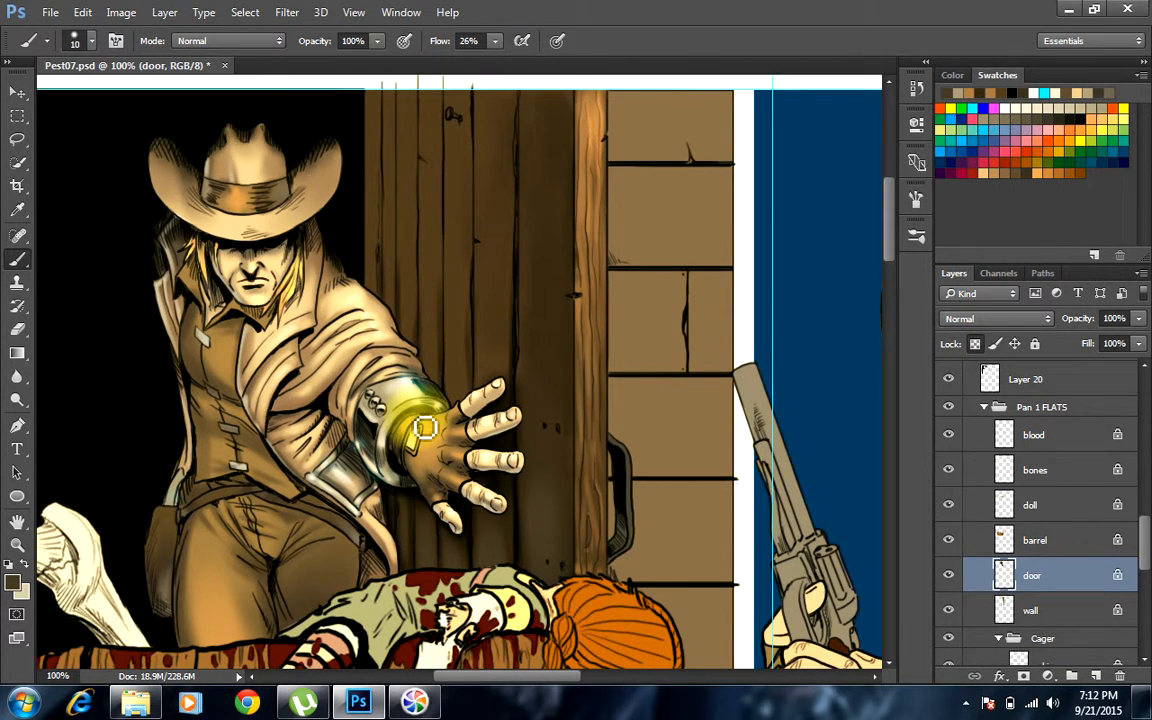
{"action": "scroll", "coordinate": [425, 428], "scroll_direction": "down", "scroll_amount": 2}
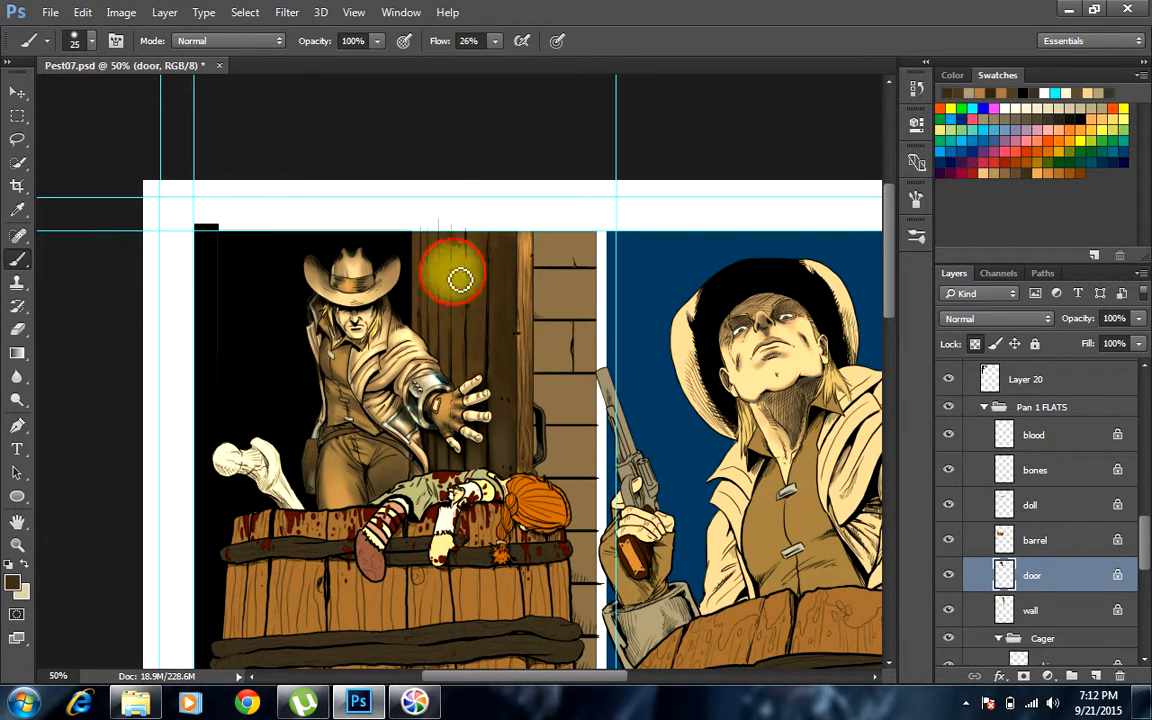
Darken the upper door planks beside the cowboy's hat with dark brown, using a 25 px brush and enlarging it to 70 px
{"action": "left_click", "coordinate": [465, 260]}
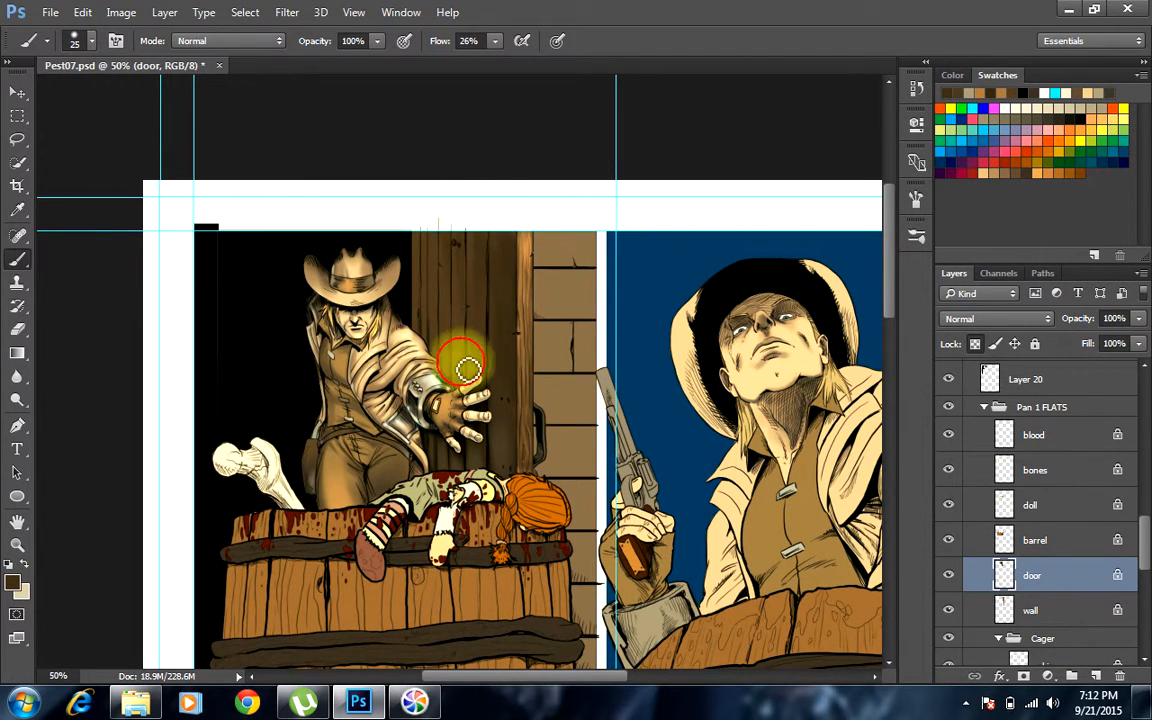
{"action": "mouse_move", "coordinate": [436, 274]}
{"action": "left_mouse_down"}
{"action": "mouse_move", "coordinate": [443, 281]}
{"action": "mouse_move", "coordinate": [481, 229]}
{"action": "mouse_move", "coordinate": [403, 256]}
{"action": "left_mouse_up"}
{"action": "key", "text": "bracketright"}
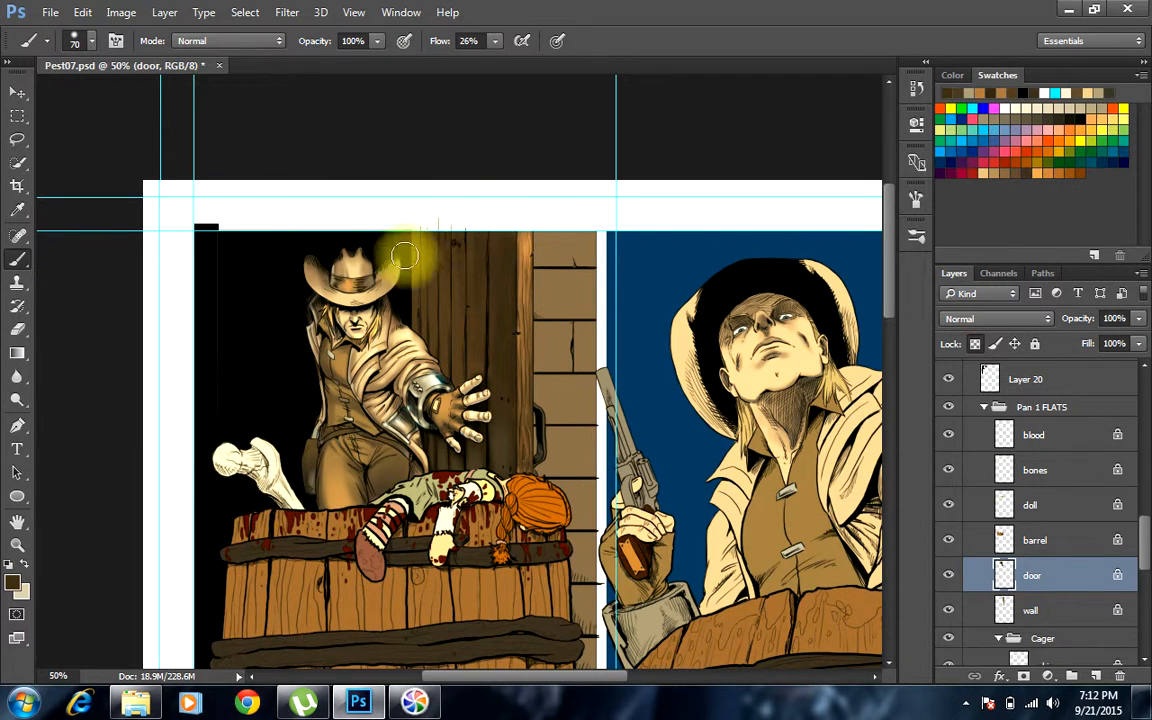
Shade the door planks beside the cowboy's hat, shoulder and hand in black with a soft 150 px brush
{"action": "left_click", "coordinate": [1081, 119]}
{"action": "key", "text": "bracketright"}
{"action": "key", "text": "bracketright"}
{"action": "key", "text": "bracketright"}
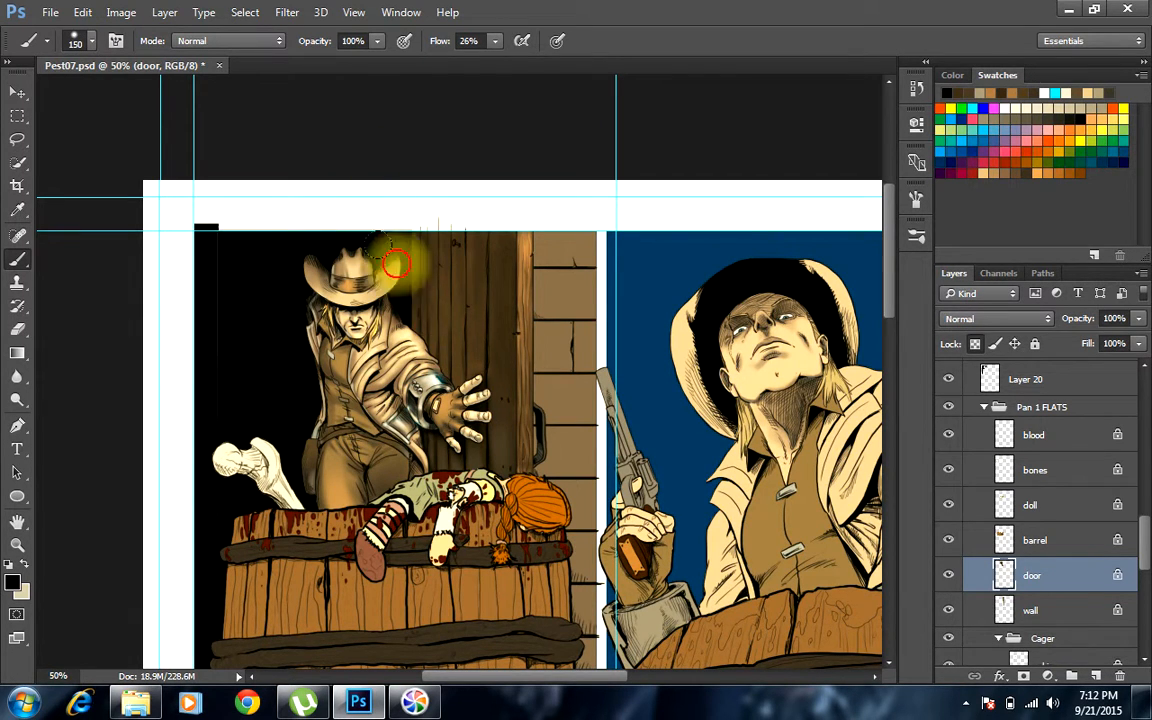
{"action": "mouse_move", "coordinate": [395, 240]}
{"action": "left_mouse_down"}
{"action": "mouse_move", "coordinate": [451, 397]}
{"action": "mouse_move", "coordinate": [464, 370]}
{"action": "left_mouse_up"}
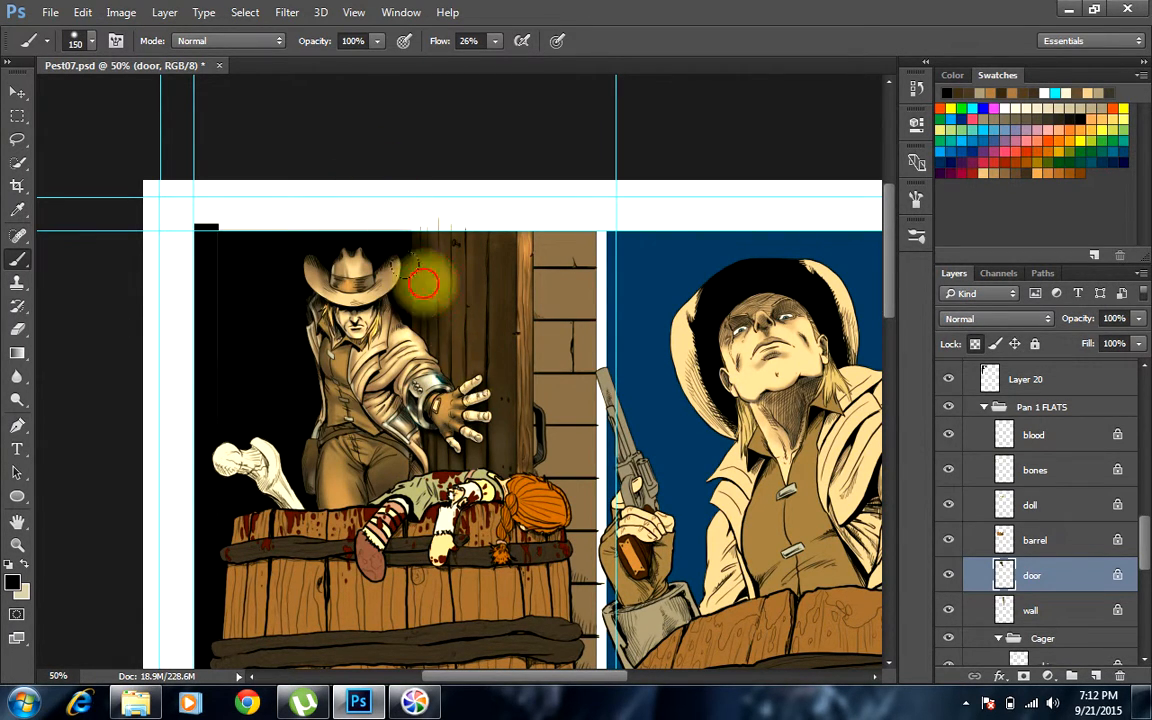
{"action": "left_click_drag", "start_coordinate": [429, 275], "coordinate": [511, 411]}
{"action": "left_click_drag", "start_coordinate": [441, 222], "coordinate": [504, 404]}
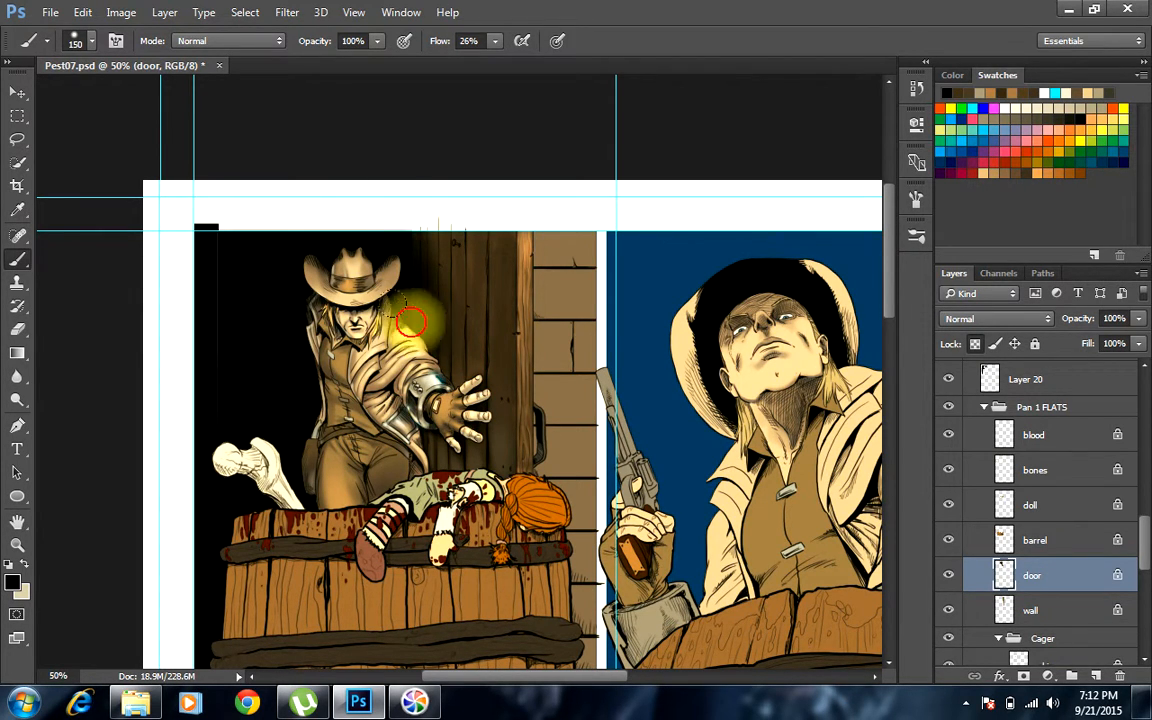
{"action": "mouse_move", "coordinate": [390, 206]}
{"action": "left_mouse_down"}
{"action": "mouse_move", "coordinate": [461, 268]}
{"action": "mouse_move", "coordinate": [406, 205]}
{"action": "mouse_move", "coordinate": [491, 303]}
{"action": "mouse_move", "coordinate": [403, 206]}
{"action": "mouse_move", "coordinate": [406, 345]}
{"action": "mouse_move", "coordinate": [436, 400]}
{"action": "left_mouse_up"}
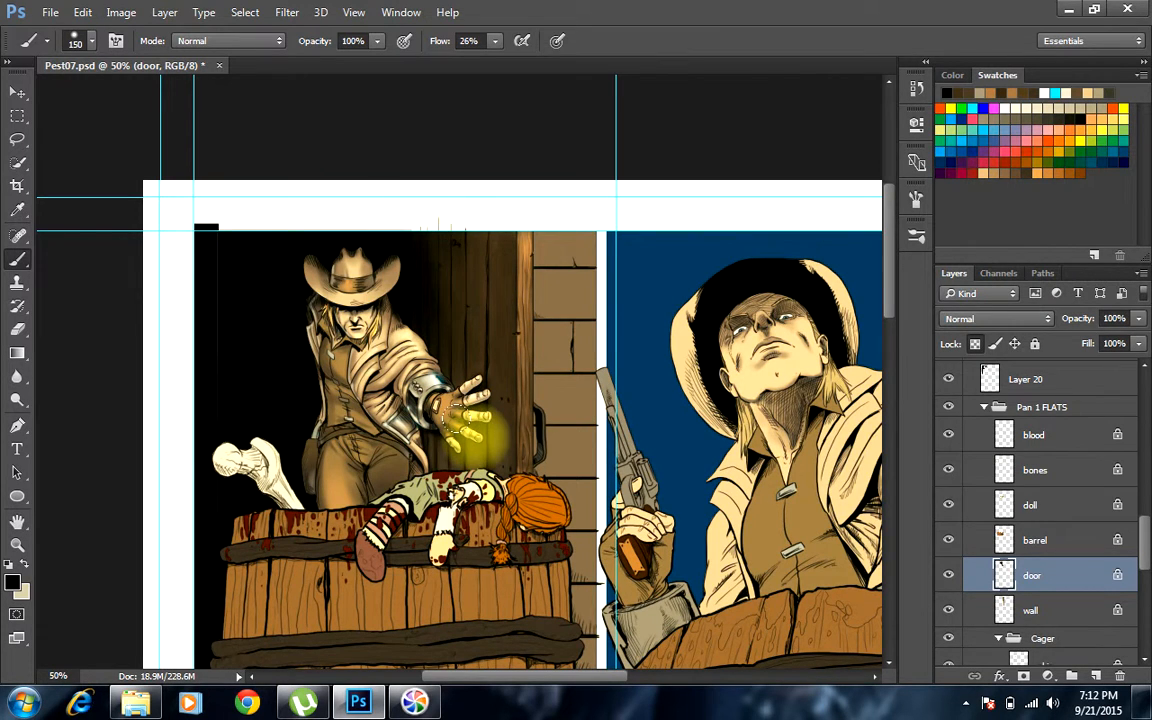
{"action": "mouse_move", "coordinate": [406, 235]}
{"action": "left_mouse_down"}
{"action": "mouse_move", "coordinate": [452, 304]}
{"action": "mouse_move", "coordinate": [420, 313]}
{"action": "mouse_move", "coordinate": [413, 233]}
{"action": "mouse_move", "coordinate": [433, 265]}
{"action": "mouse_move", "coordinate": [416, 260]}
{"action": "mouse_move", "coordinate": [426, 233]}
{"action": "mouse_move", "coordinate": [407, 302]}
{"action": "mouse_move", "coordinate": [419, 235]}
{"action": "mouse_move", "coordinate": [436, 295]}
{"action": "left_mouse_up"}
{"action": "mouse_move", "coordinate": [462, 238]}
{"action": "left_mouse_down"}
{"action": "mouse_move", "coordinate": [452, 117]}
{"action": "mouse_move", "coordinate": [445, 220]}
{"action": "mouse_move", "coordinate": [483, 250]}
{"action": "mouse_move", "coordinate": [514, 232]}
{"action": "mouse_move", "coordinate": [471, 252]}
{"action": "left_mouse_up"}
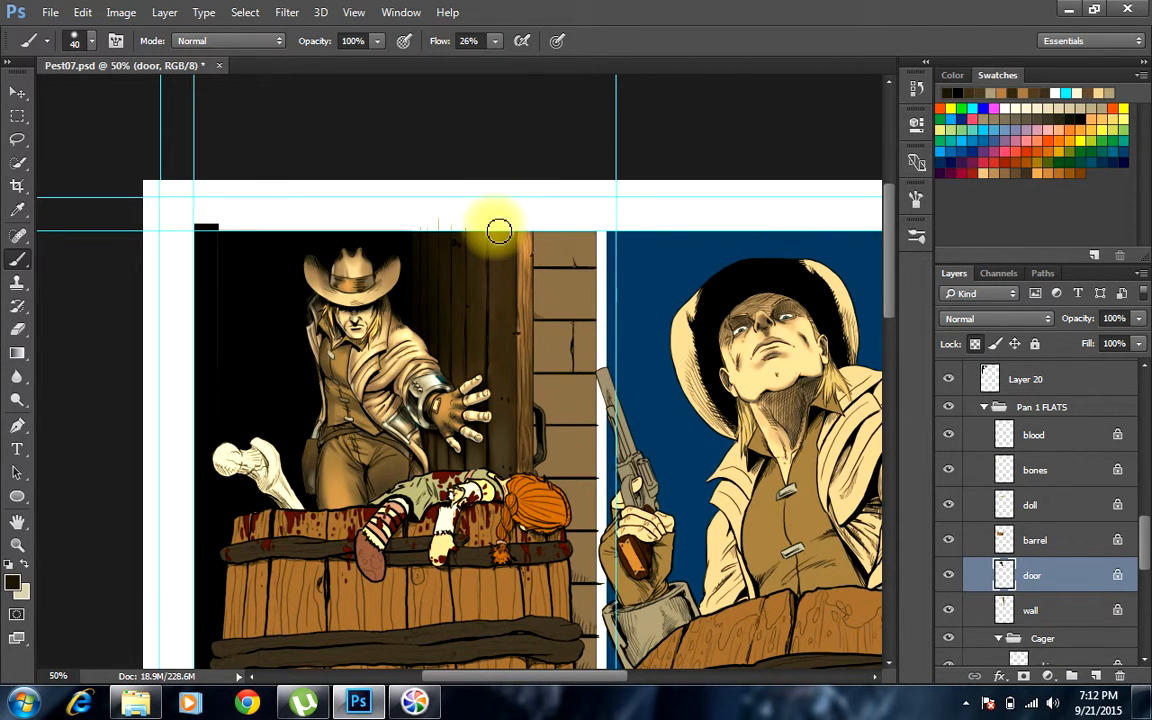
Paint the nail on the upper door plank with a beige highlight and a black shadow below it, using a 6 px brush
{"action": "scroll", "coordinate": [494, 232], "scroll_direction": "down", "scroll_amount": 1}
{"action": "scroll", "coordinate": [494, 232], "scroll_direction": "up", "scroll_amount": 4}
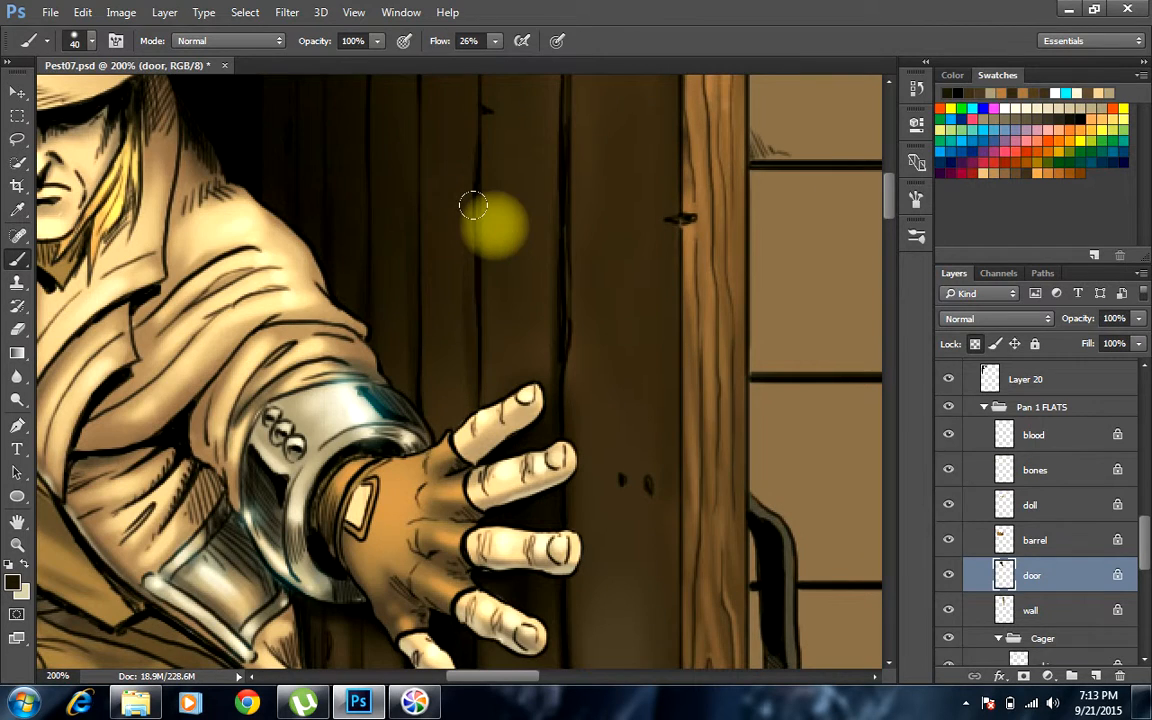
{"action": "left_click_drag", "start_coordinate": [488, 270], "coordinate": [442, 411]}
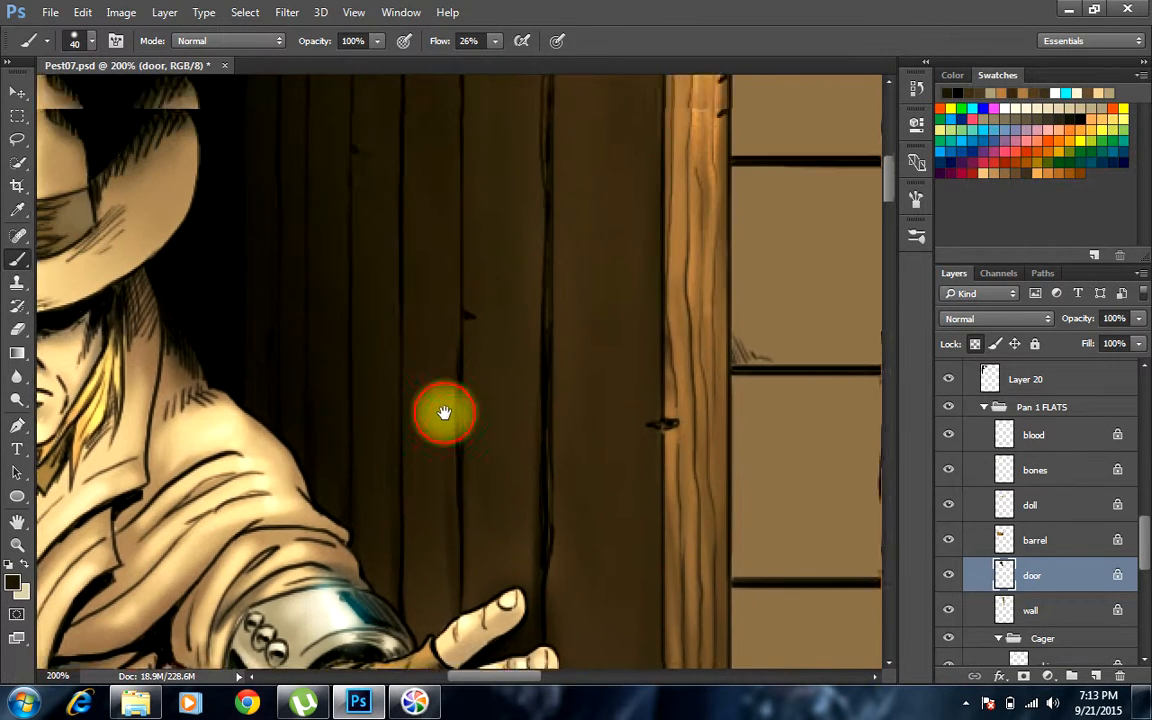
{"action": "left_click", "coordinate": [1111, 93]}
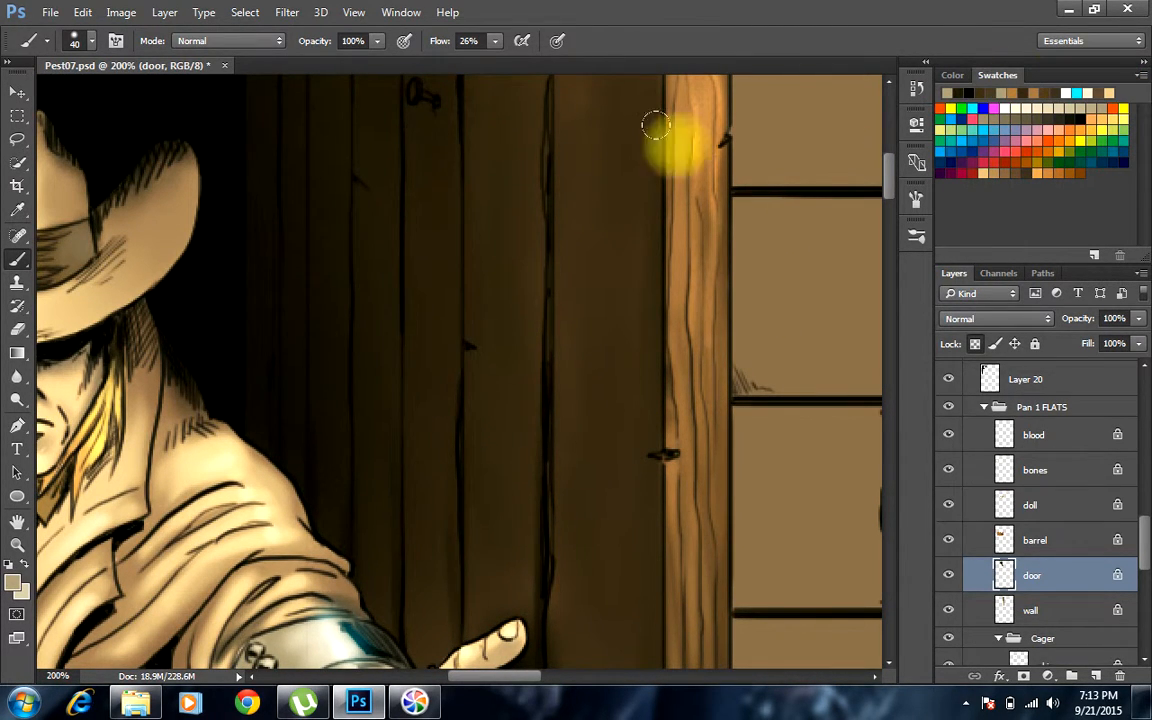
{"action": "key", "text": "bracketleft"}
{"action": "key", "text": "bracketleft"}
{"action": "key", "text": "bracketleft"}
{"action": "key", "text": "bracketleft"}
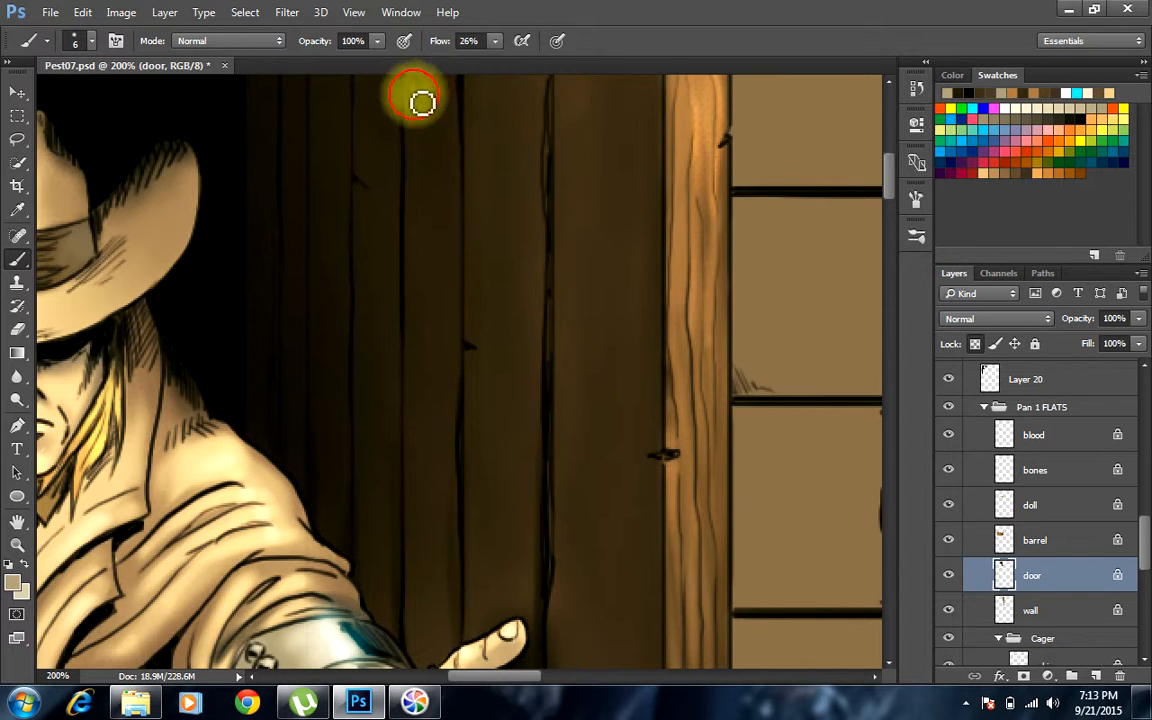
{"action": "mouse_move", "coordinate": [424, 95]}
{"action": "left_mouse_down"}
{"action": "mouse_move", "coordinate": [445, 110]}
{"action": "mouse_move", "coordinate": [411, 98]}
{"action": "mouse_move", "coordinate": [437, 115]}
{"action": "mouse_move", "coordinate": [456, 103]}
{"action": "left_mouse_up"}
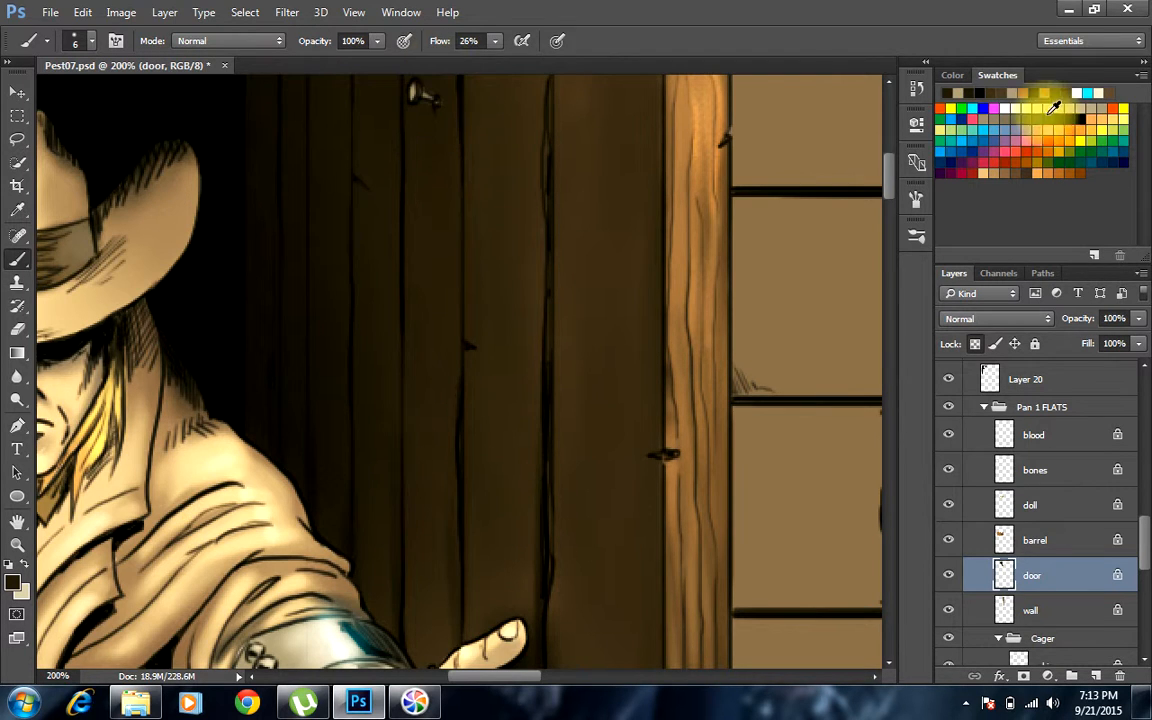
{"action": "left_click", "coordinate": [1082, 118]}
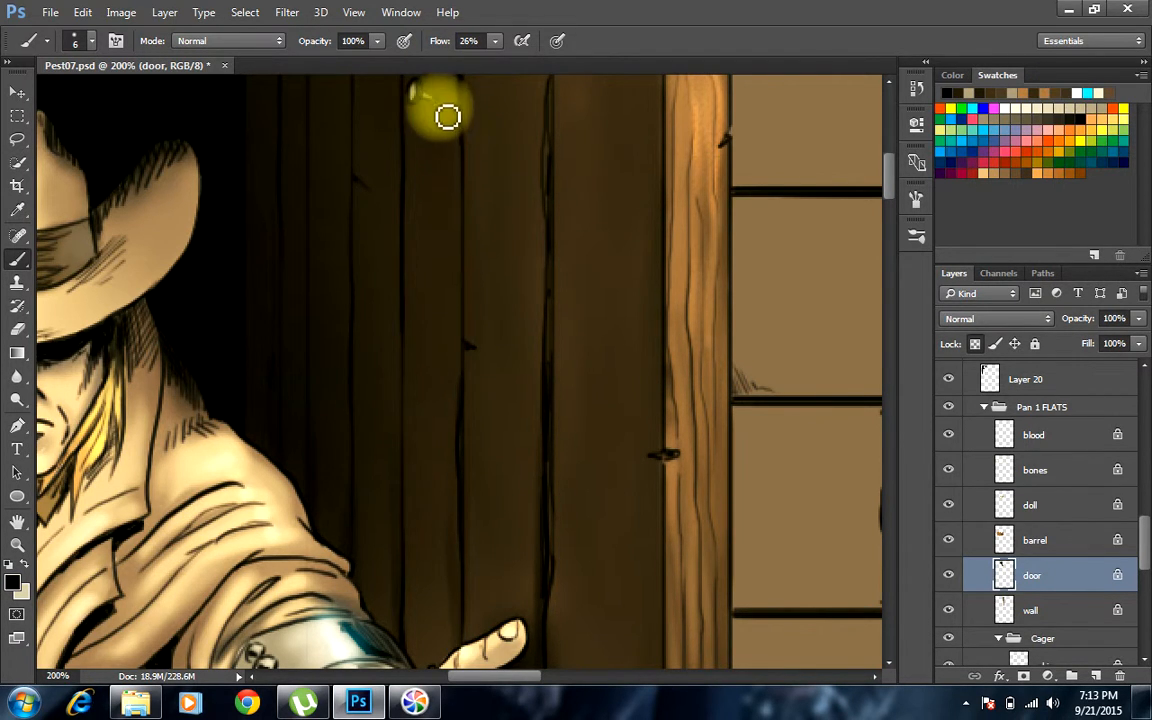
{"action": "left_click_drag", "start_coordinate": [447, 106], "coordinate": [448, 188]}
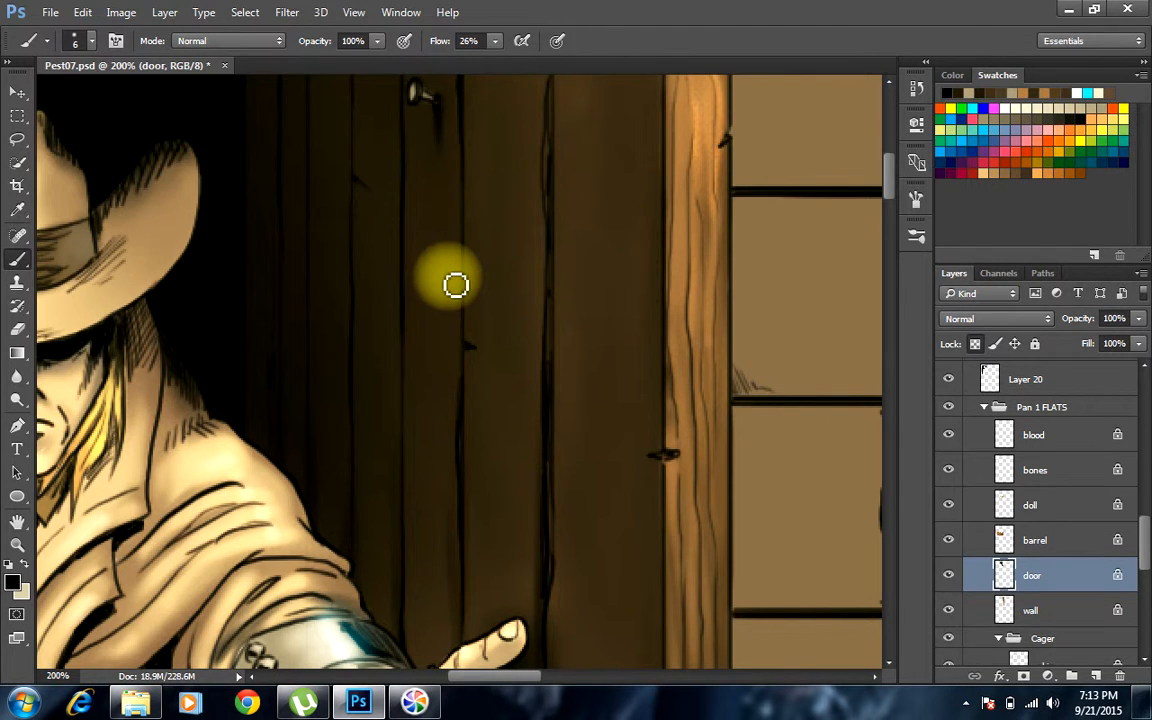
Switch to the wall layer and set up a Multiply brush with the soft 45 px preset
{"action": "key", "text": "ctrl+minus"}
{"action": "key", "text": "ctrl+minus"}
{"action": "key", "text": "ctrl+minus"}
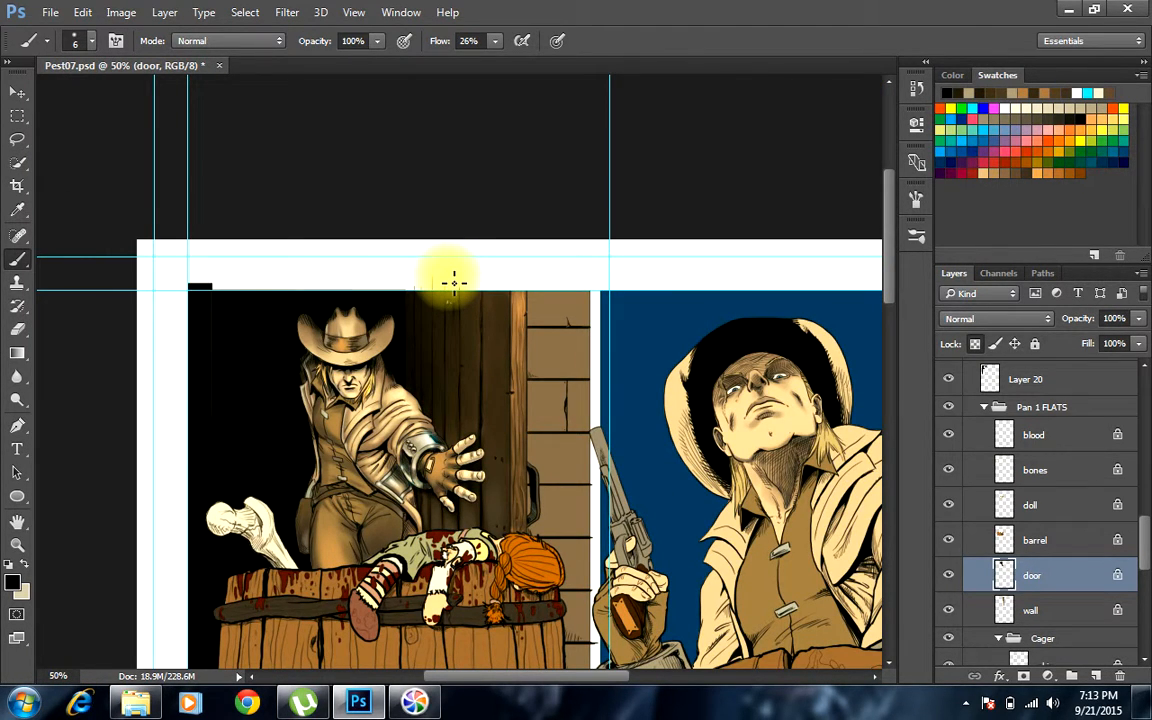
{"action": "left_click_drag", "start_coordinate": [476, 538], "coordinate": [433, 400]}
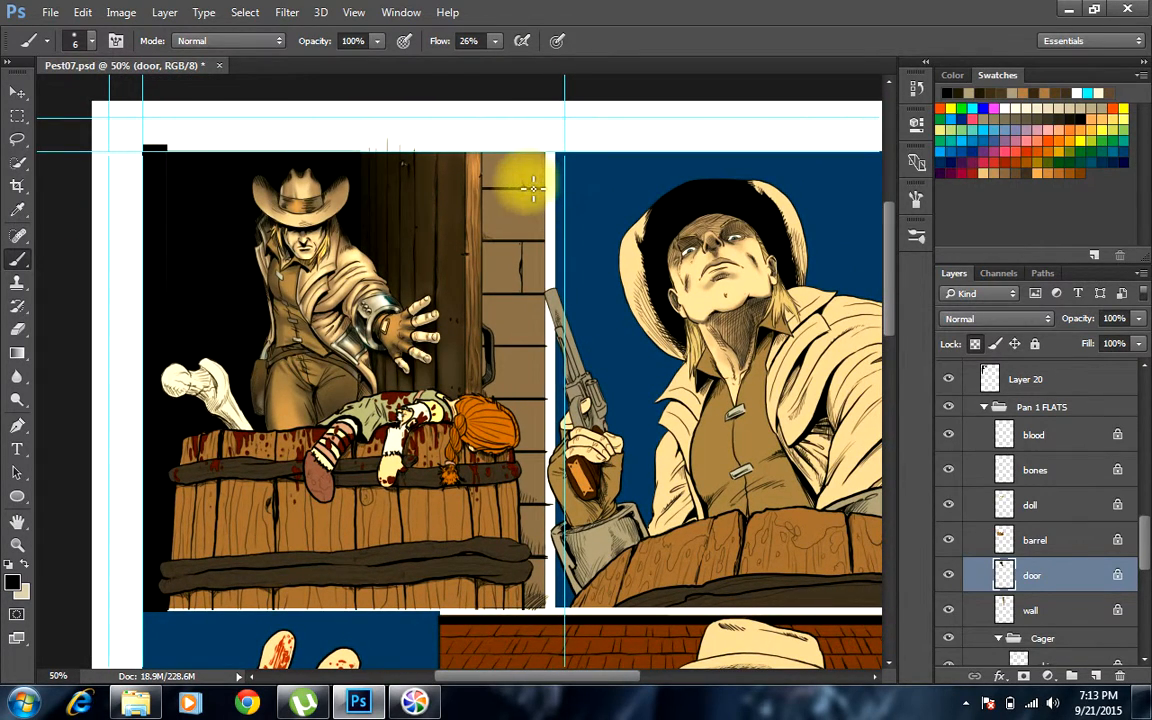
{"action": "left_click", "coordinate": [1065, 609]}
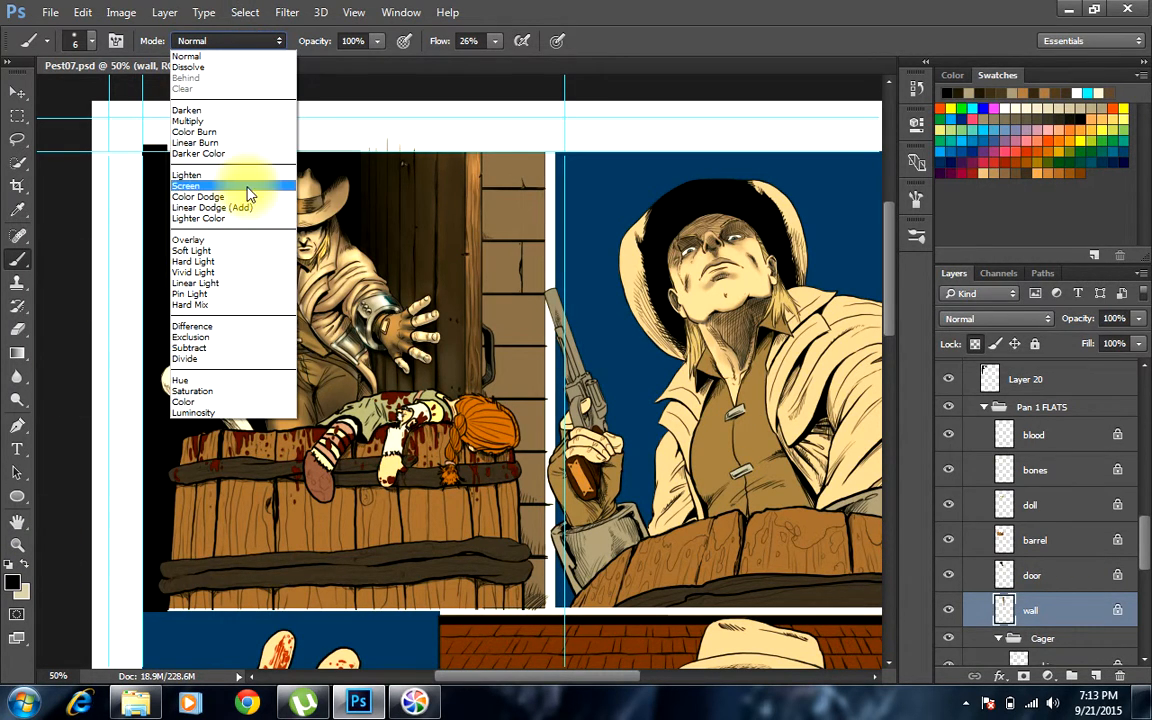
{"action": "left_click", "coordinate": [241, 122]}
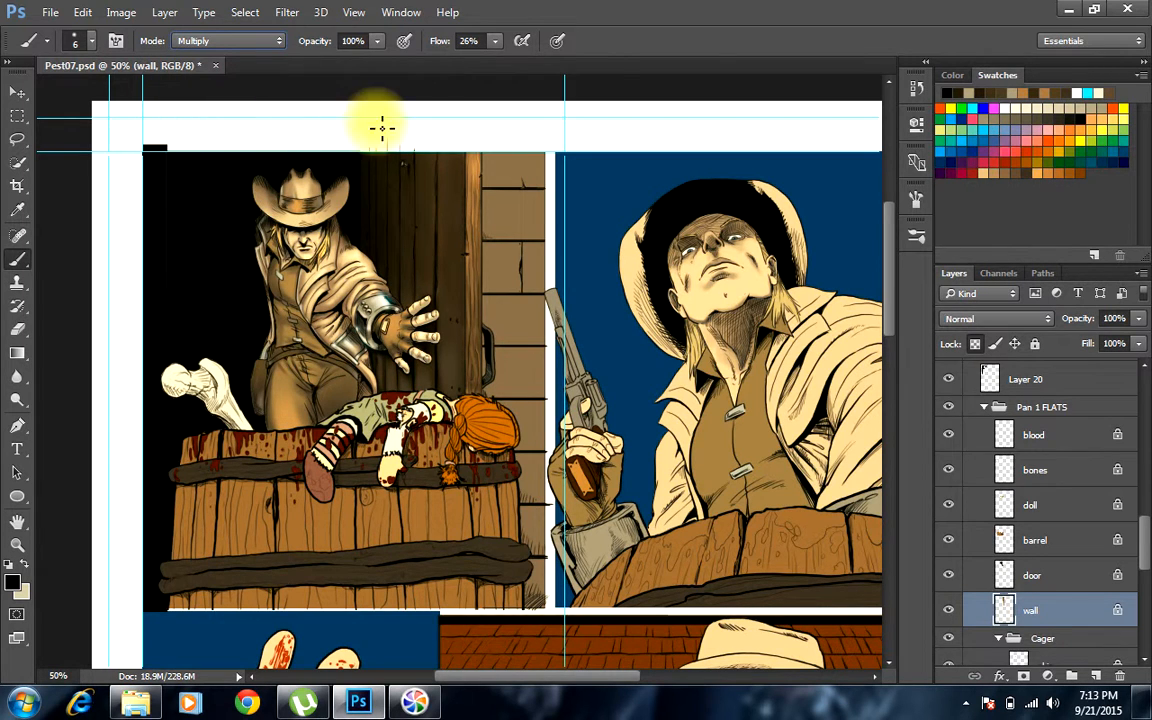
{"action": "left_click", "coordinate": [916, 236]}
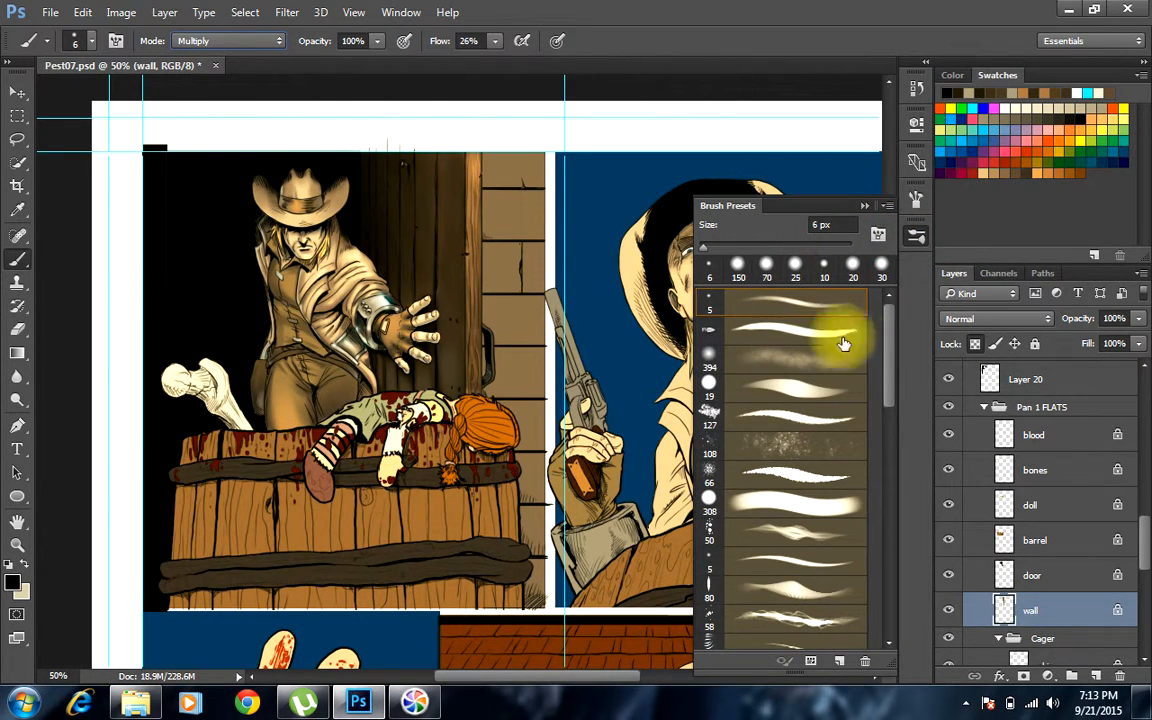
{"action": "left_click_drag", "start_coordinate": [888, 341], "coordinate": [890, 431]}
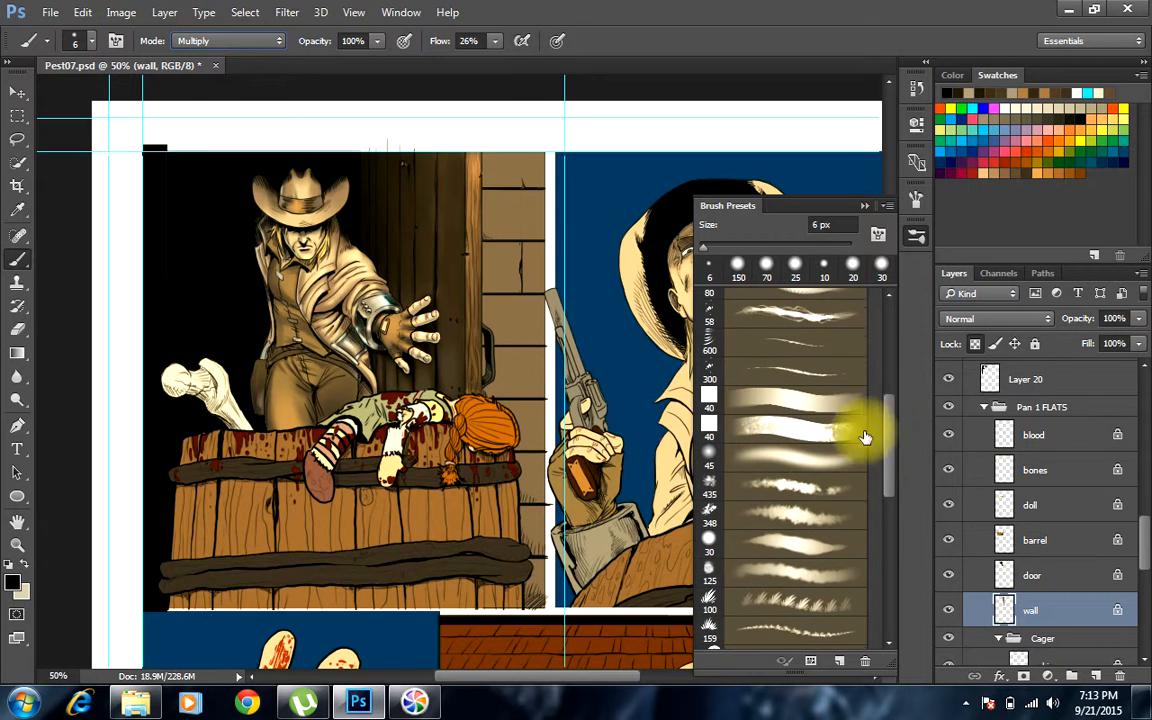
{"action": "left_click", "coordinate": [856, 456]}
{"action": "left_click", "coordinate": [864, 205]}
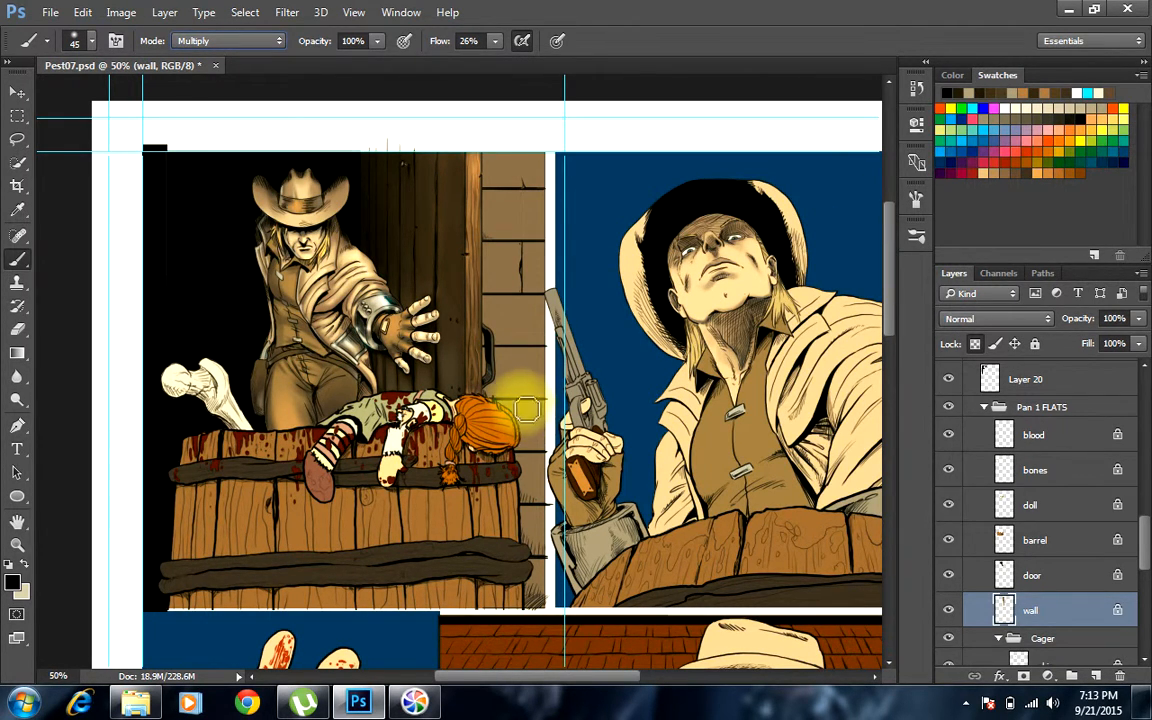
Shade the brick wall beside the door and barrel in black with the brush enlarged to 250 px
{"action": "key", "text": "bracketright"}
{"action": "key", "text": "bracketright"}
{"action": "key", "text": "bracketright"}
{"action": "key", "text": "bracketright"}
{"action": "key", "text": "bracketright"}
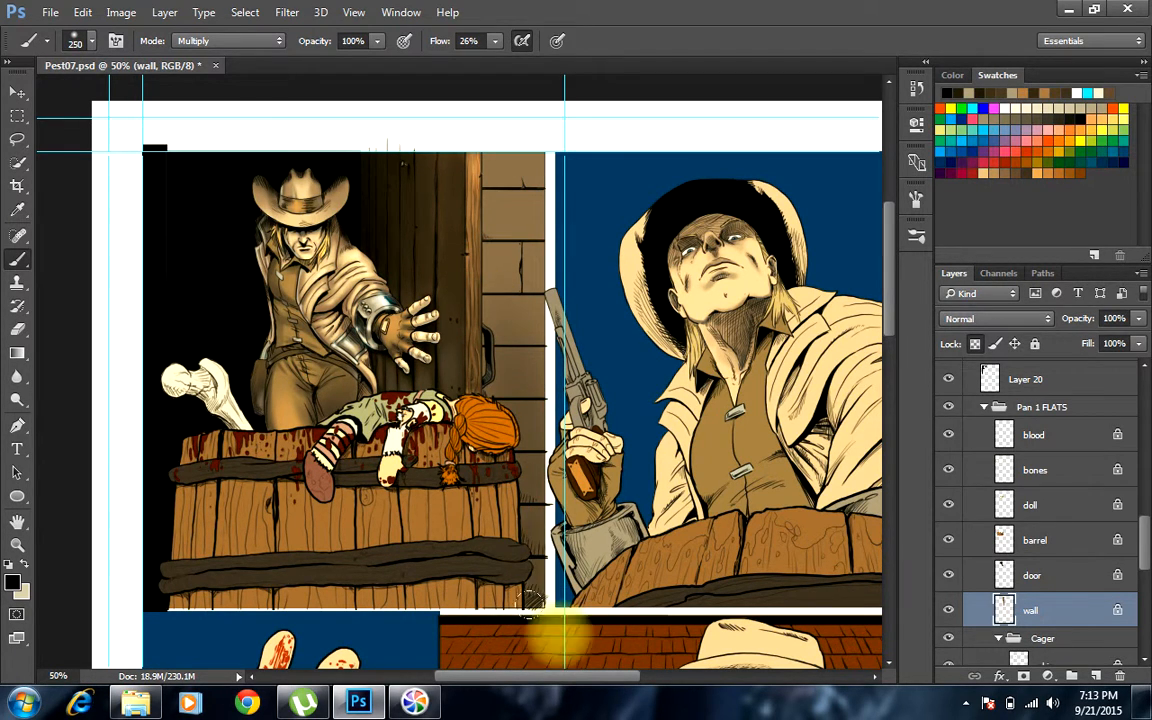
{"action": "mouse_move", "coordinate": [449, 350]}
{"action": "left_mouse_down"}
{"action": "mouse_move", "coordinate": [413, 383]}
{"action": "mouse_move", "coordinate": [426, 426]}
{"action": "mouse_move", "coordinate": [467, 475]}
{"action": "mouse_move", "coordinate": [478, 449]}
{"action": "mouse_move", "coordinate": [505, 547]}
{"action": "mouse_move", "coordinate": [509, 140]}
{"action": "left_mouse_up"}
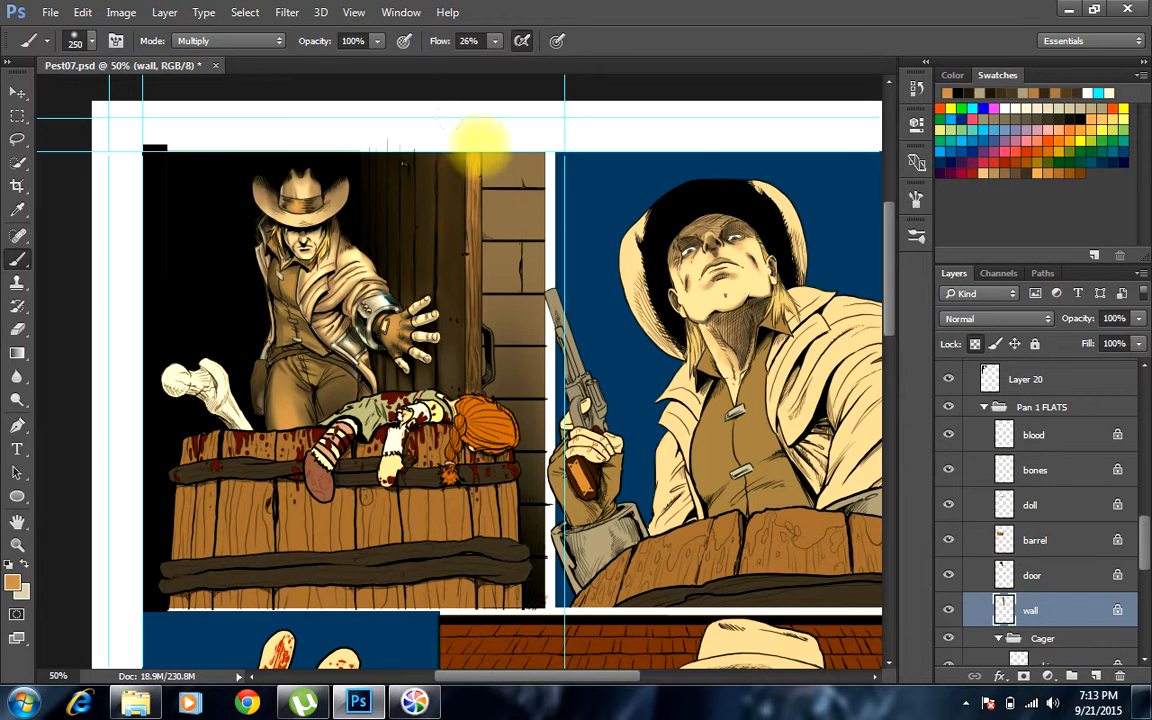
Return the brush to Normal mode and paint warm orange light over the upper bricks of the wall
{"action": "left_click", "coordinate": [265, 41]}
{"action": "left_click", "coordinate": [272, 58]}
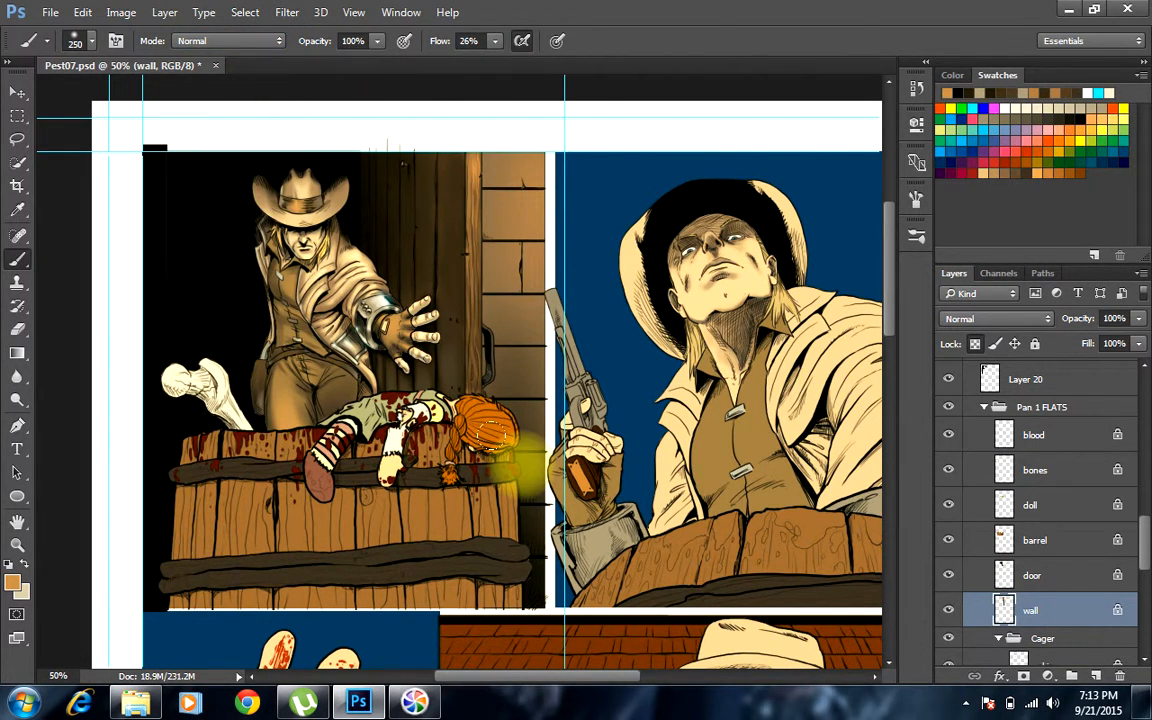
{"action": "left_click", "coordinate": [916, 236]}
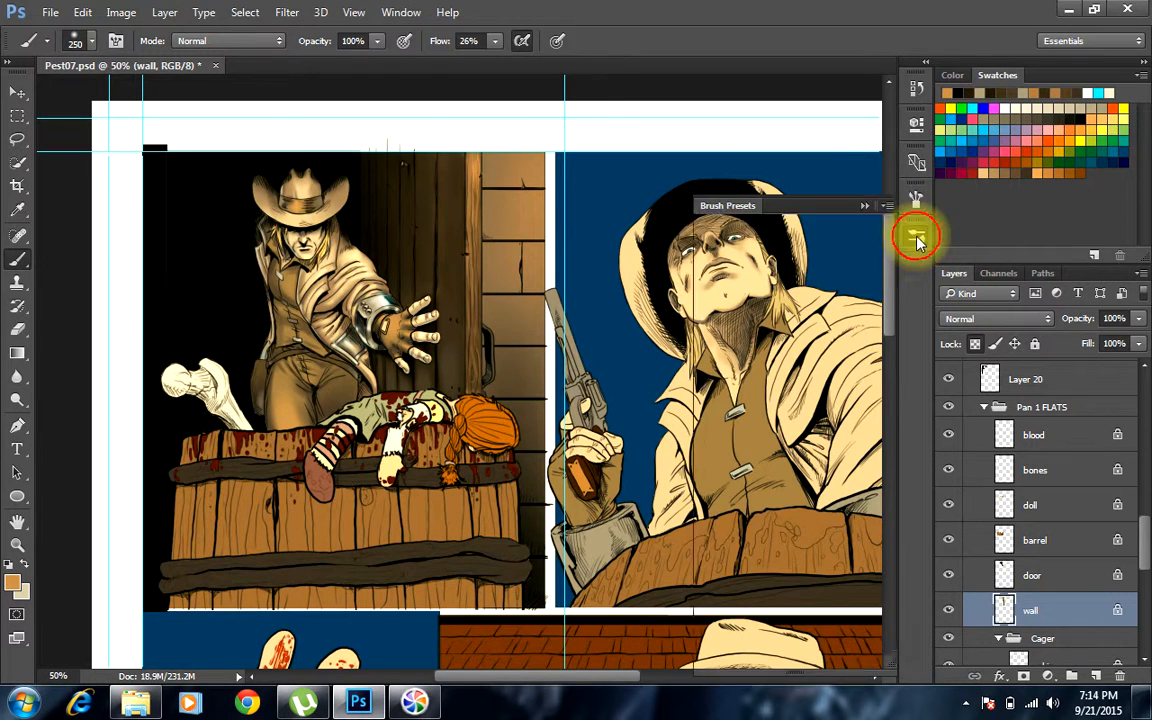
{"action": "scroll", "coordinate": [893, 427], "scroll_direction": "down", "scroll_amount": 2}
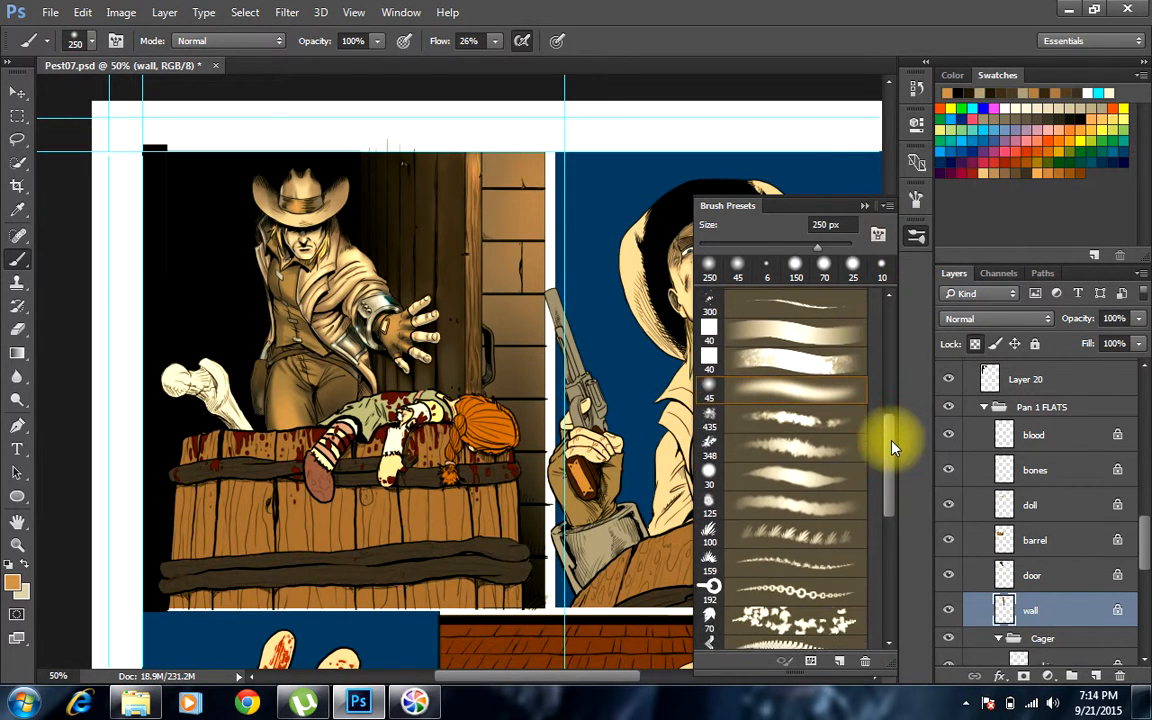
{"action": "scroll", "coordinate": [892, 400], "scroll_direction": "up", "scroll_amount": 8}
{"action": "left_click", "coordinate": [848, 278]}
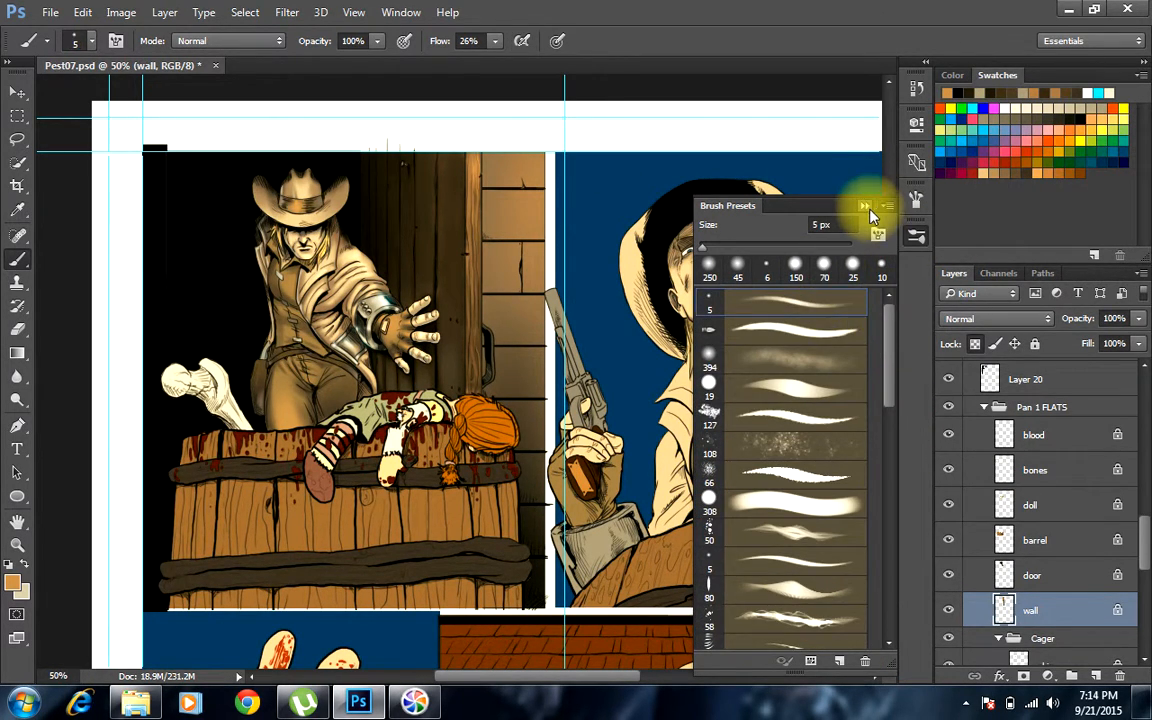
{"action": "left_click", "coordinate": [866, 207]}
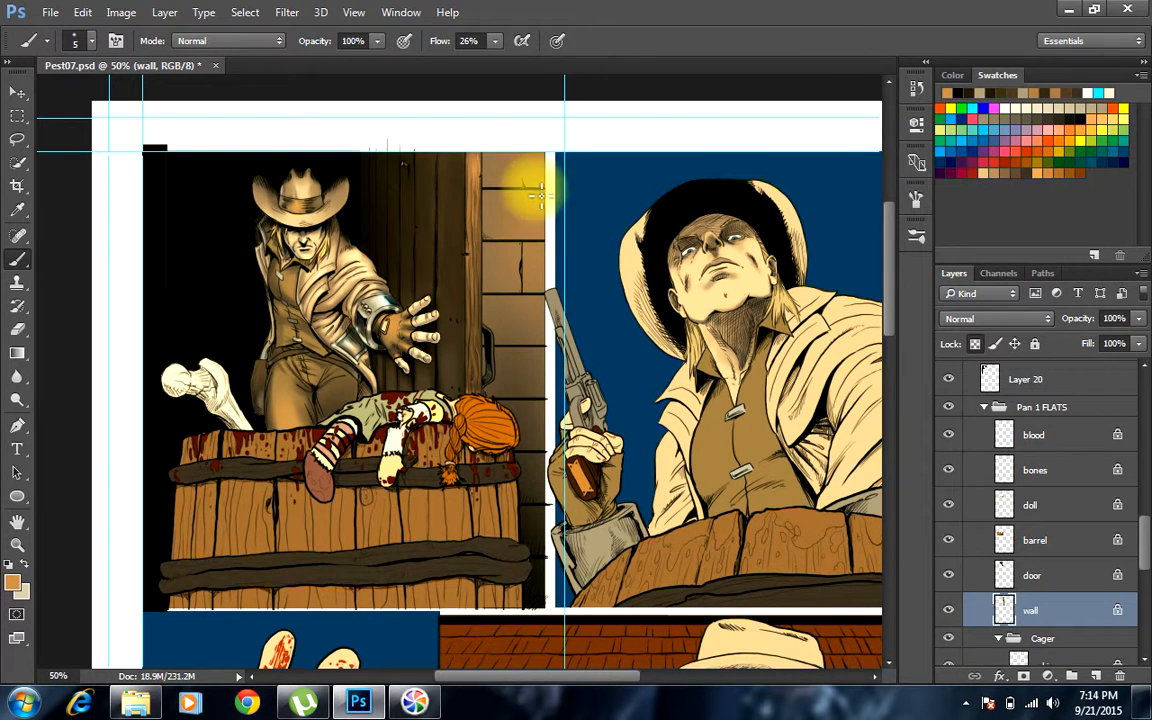
{"action": "key", "text": "bracketright"}
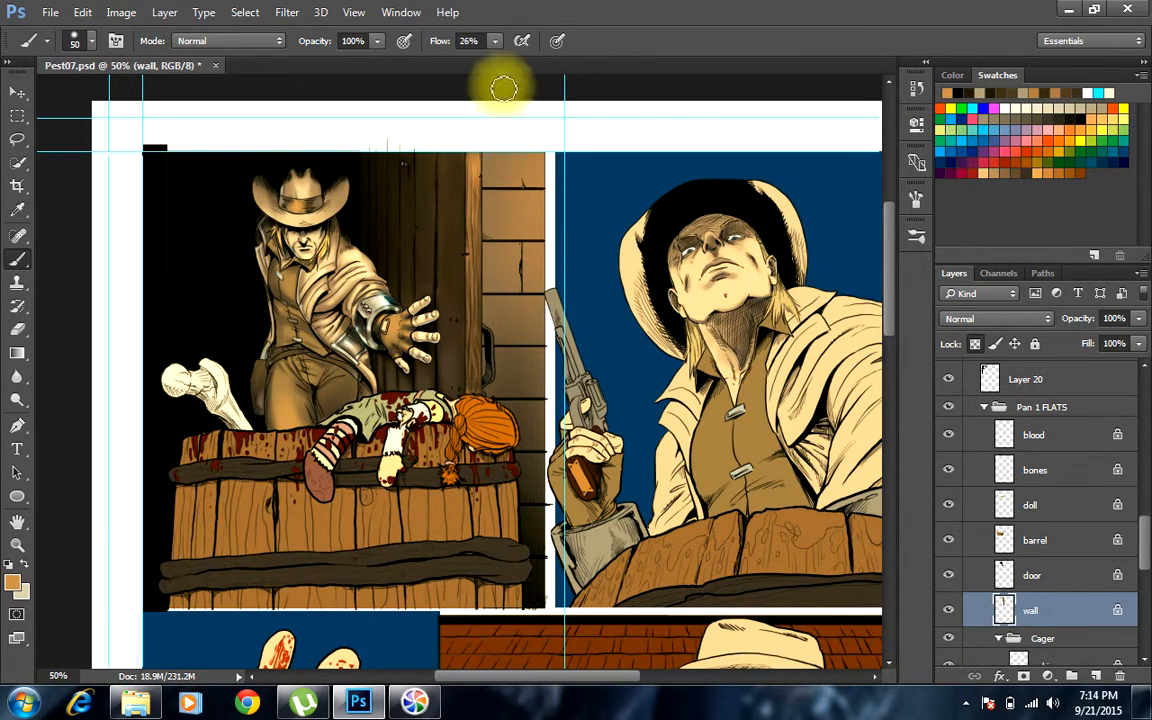
{"action": "key", "text": "bracketright"}
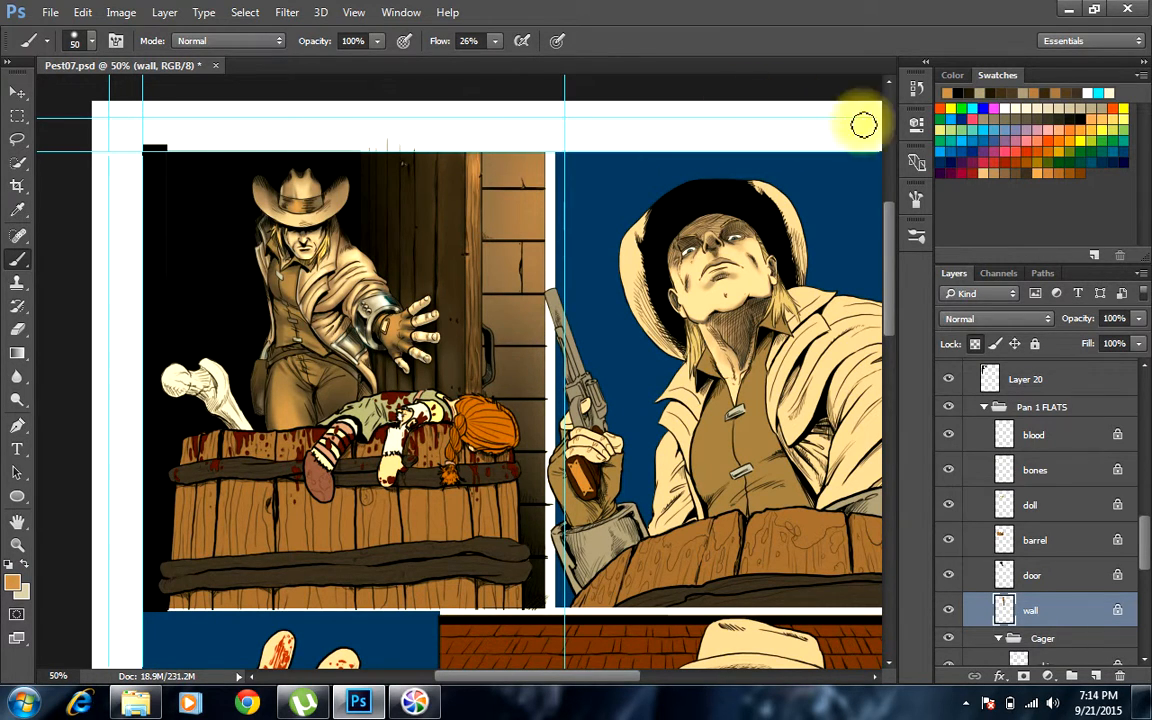
Choose the textured square 40 px brush preset for painting the wall
{"action": "left_click", "coordinate": [918, 238]}
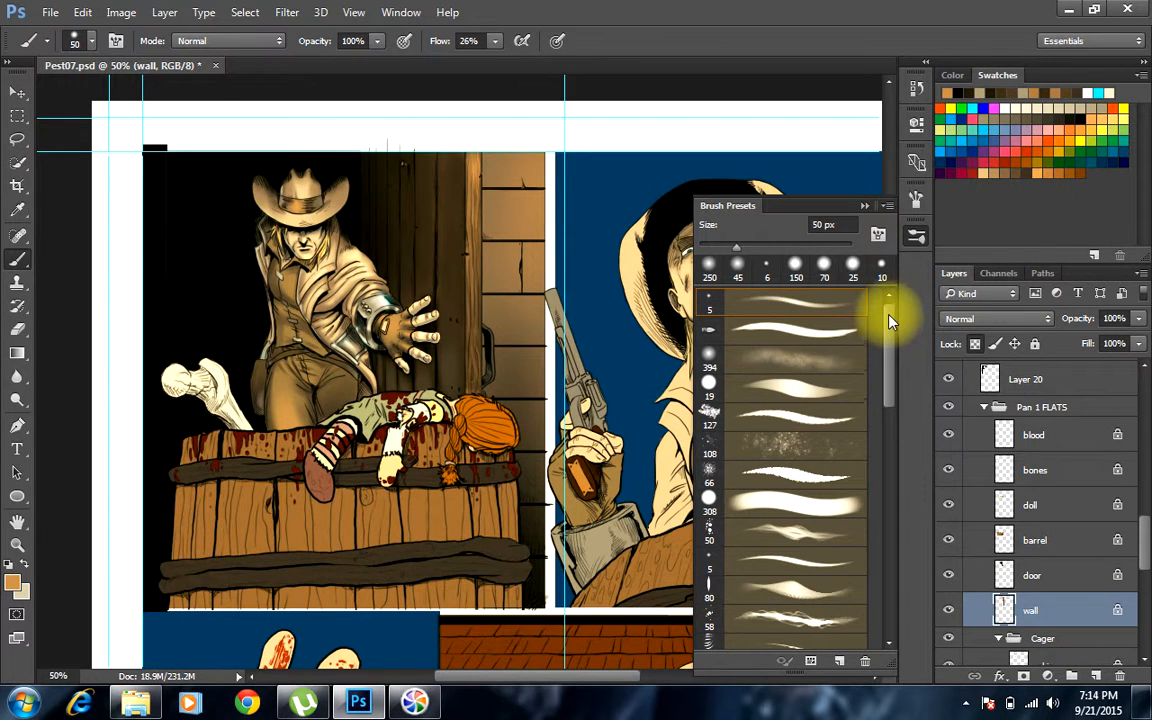
{"action": "left_click_drag", "start_coordinate": [890, 320], "coordinate": [895, 391]}
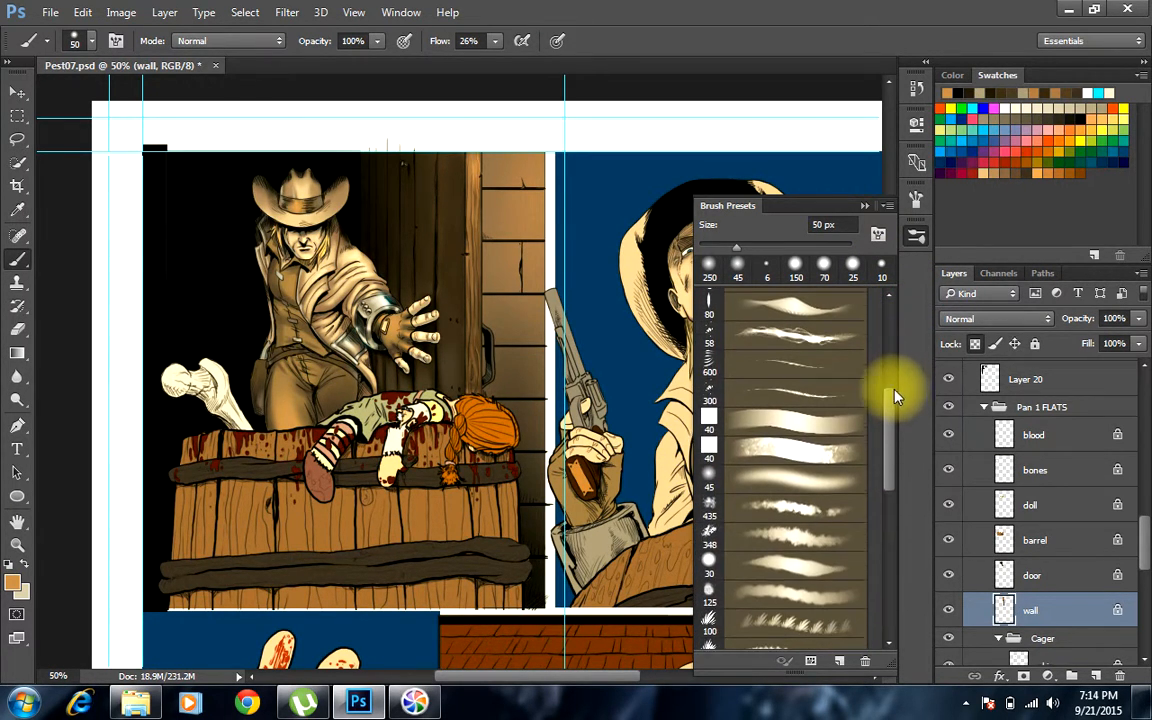
{"action": "left_click", "coordinate": [818, 458]}
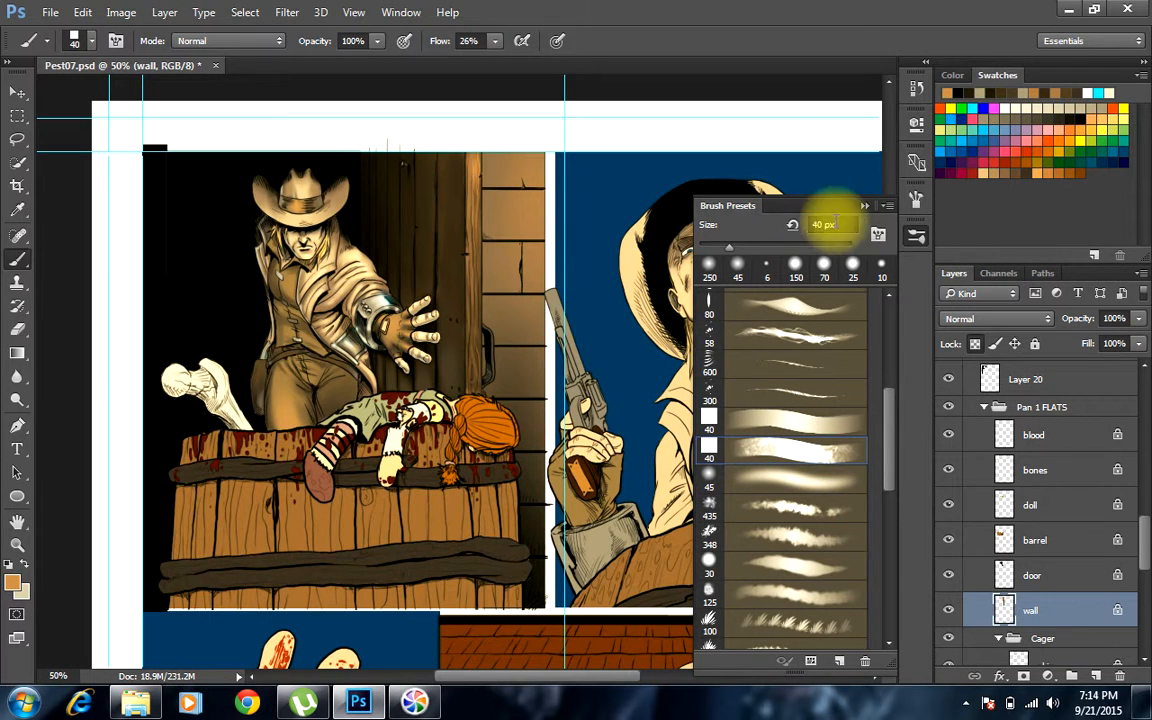
{"action": "left_click", "coordinate": [865, 207]}
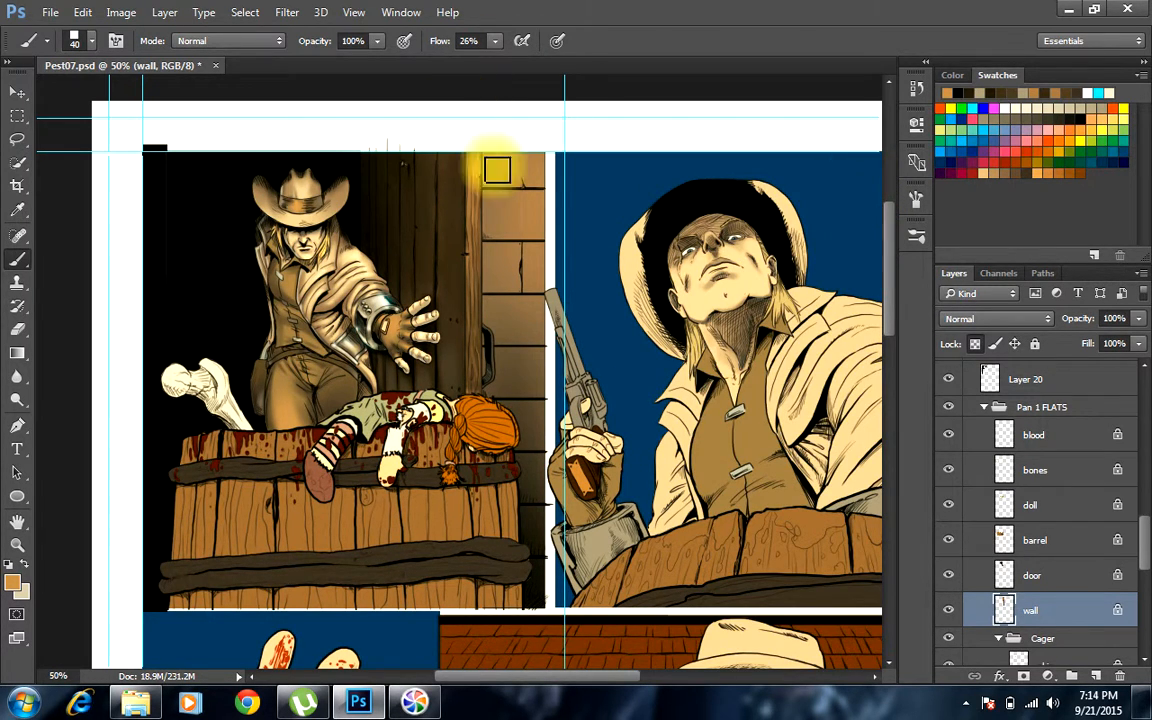
Sample a dark brown from the lower bricks and texture the wall with the square brush reduced to 15 px
{"action": "left_click", "coordinate": [532, 414], "text": "alt"}
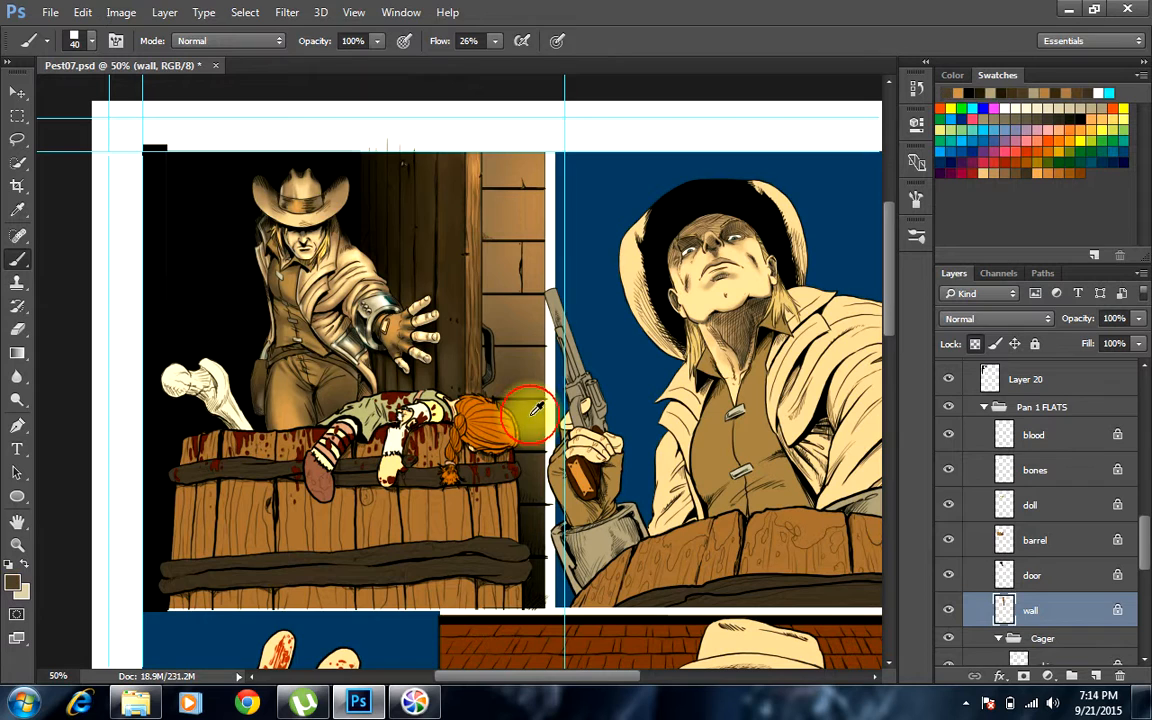
{"action": "key", "text": "bracketleft"}
{"action": "key", "text": "bracketleft"}
{"action": "key", "text": "bracketleft"}
{"action": "key", "text": "bracketleft"}
{"action": "key", "text": "bracketleft"}
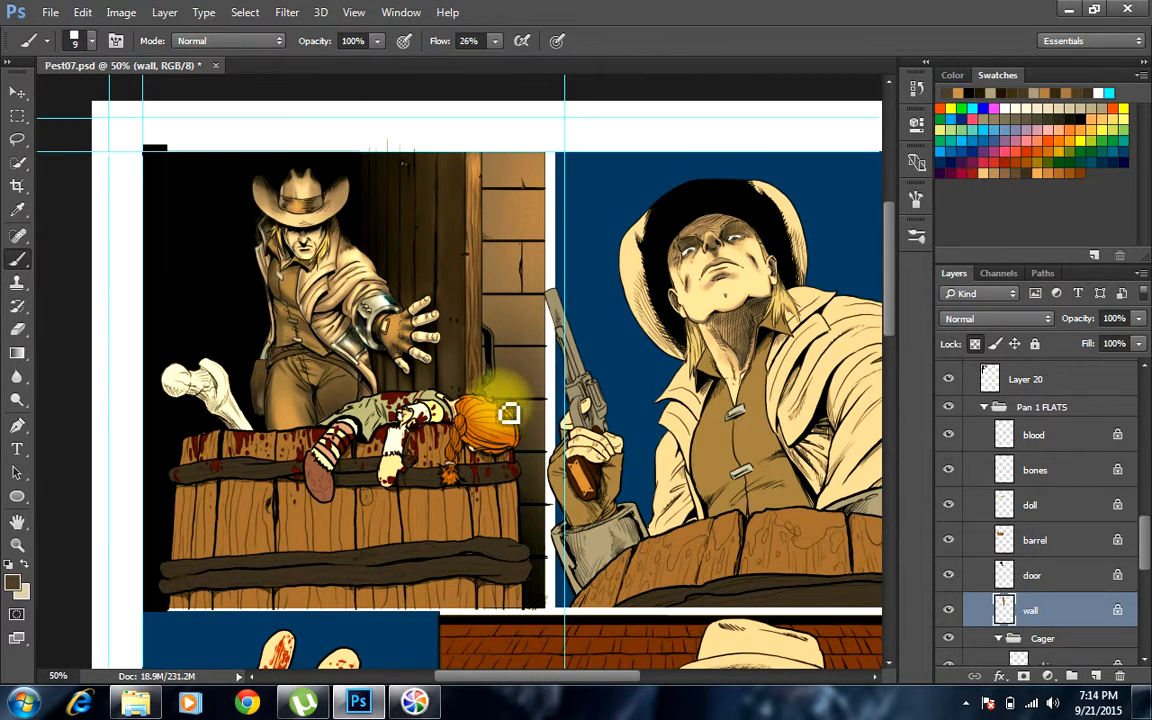
{"action": "key", "text": "bracketright"}
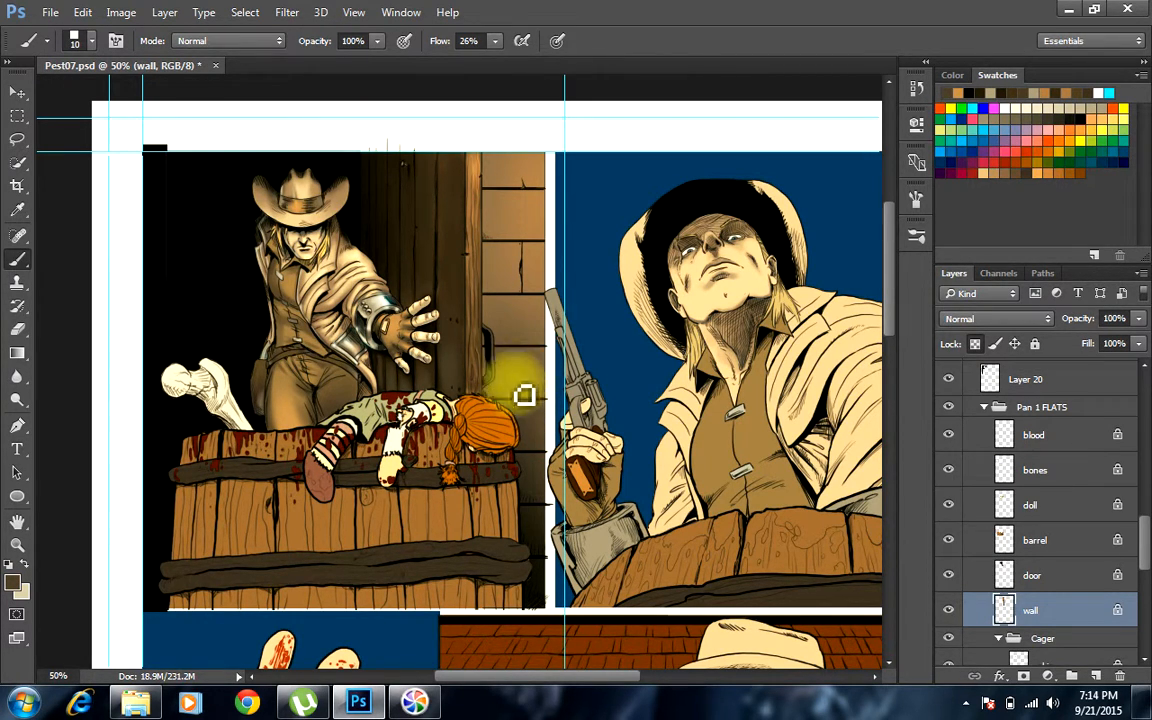
{"action": "key", "text": "bracketright"}
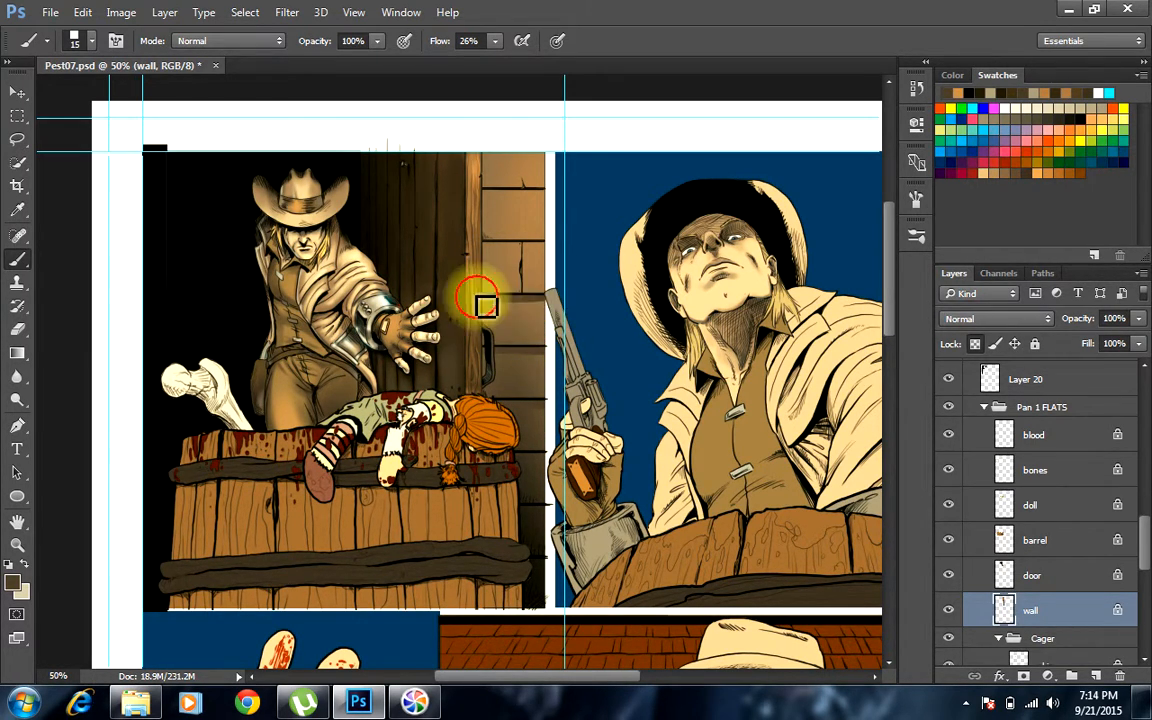
Sample a medium brown from the wall and paint rough texture along the brick edges with the brush at 9 px
{"action": "left_click", "coordinate": [528, 364], "text": "alt"}
{"action": "mouse_move", "coordinate": [528, 366]}
{"action": "left_mouse_down"}
{"action": "mouse_move", "coordinate": [493, 306]}
{"action": "mouse_move", "coordinate": [526, 291]}
{"action": "mouse_move", "coordinate": [506, 308]}
{"action": "mouse_move", "coordinate": [557, 304]}
{"action": "mouse_move", "coordinate": [486, 308]}
{"action": "mouse_move", "coordinate": [506, 255]}
{"action": "mouse_move", "coordinate": [539, 259]}
{"action": "mouse_move", "coordinate": [496, 248]}
{"action": "mouse_move", "coordinate": [559, 257]}
{"action": "mouse_move", "coordinate": [433, 221]}
{"action": "mouse_move", "coordinate": [561, 199]}
{"action": "mouse_move", "coordinate": [515, 197]}
{"action": "mouse_move", "coordinate": [562, 204]}
{"action": "mouse_move", "coordinate": [493, 201]}
{"action": "mouse_move", "coordinate": [566, 205]}
{"action": "mouse_move", "coordinate": [396, 165]}
{"action": "mouse_move", "coordinate": [492, 227]}
{"action": "mouse_move", "coordinate": [503, 262]}
{"action": "mouse_move", "coordinate": [489, 241]}
{"action": "mouse_move", "coordinate": [517, 269]}
{"action": "mouse_move", "coordinate": [529, 258]}
{"action": "mouse_move", "coordinate": [518, 290]}
{"action": "left_mouse_up"}
{"action": "key", "text": "bracketleft"}
{"action": "key", "text": "bracketleft"}
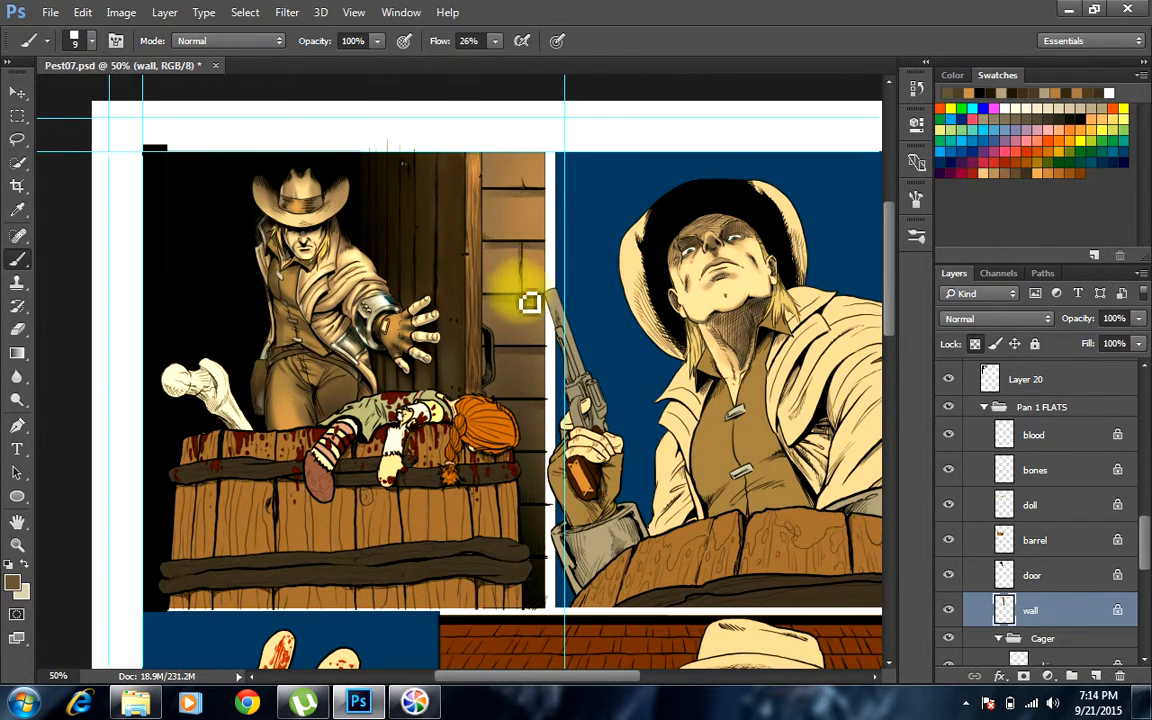
{"action": "left_click_drag", "start_coordinate": [517, 155], "coordinate": [517, 168]}
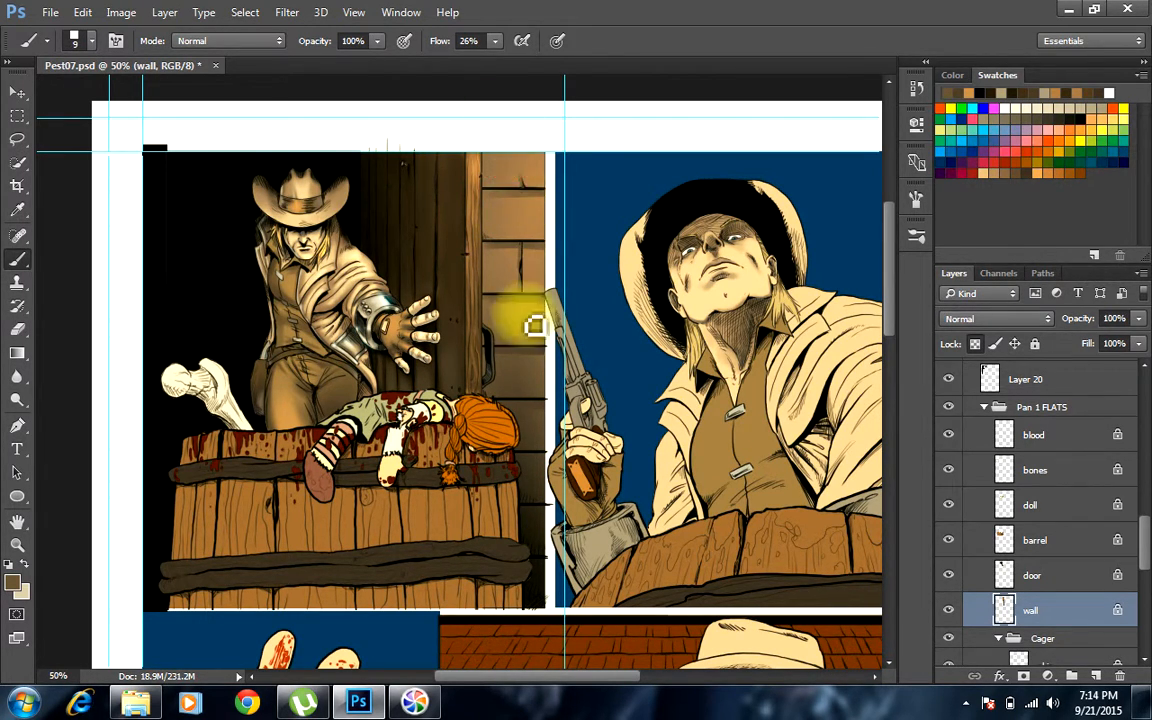
{"action": "mouse_move", "coordinate": [524, 241]}
{"action": "left_mouse_down"}
{"action": "mouse_move", "coordinate": [538, 323]}
{"action": "mouse_move", "coordinate": [555, 341]}
{"action": "mouse_move", "coordinate": [552, 320]}
{"action": "mouse_move", "coordinate": [494, 336]}
{"action": "mouse_move", "coordinate": [509, 347]}
{"action": "mouse_move", "coordinate": [494, 342]}
{"action": "mouse_move", "coordinate": [507, 391]}
{"action": "mouse_move", "coordinate": [536, 342]}
{"action": "mouse_move", "coordinate": [545, 289]}
{"action": "mouse_move", "coordinate": [534, 468]}
{"action": "mouse_move", "coordinate": [512, 409]}
{"action": "mouse_move", "coordinate": [488, 395]}
{"action": "mouse_move", "coordinate": [505, 393]}
{"action": "mouse_move", "coordinate": [507, 336]}
{"action": "mouse_move", "coordinate": [505, 386]}
{"action": "mouse_move", "coordinate": [493, 374]}
{"action": "mouse_move", "coordinate": [493, 391]}
{"action": "mouse_move", "coordinate": [496, 346]}
{"action": "mouse_move", "coordinate": [482, 391]}
{"action": "left_mouse_up"}
Paint beige highlights on the bricks beside the door frame with a 10 px brush
{"action": "key", "text": "bracketright"}
{"action": "key", "text": "bracketright"}
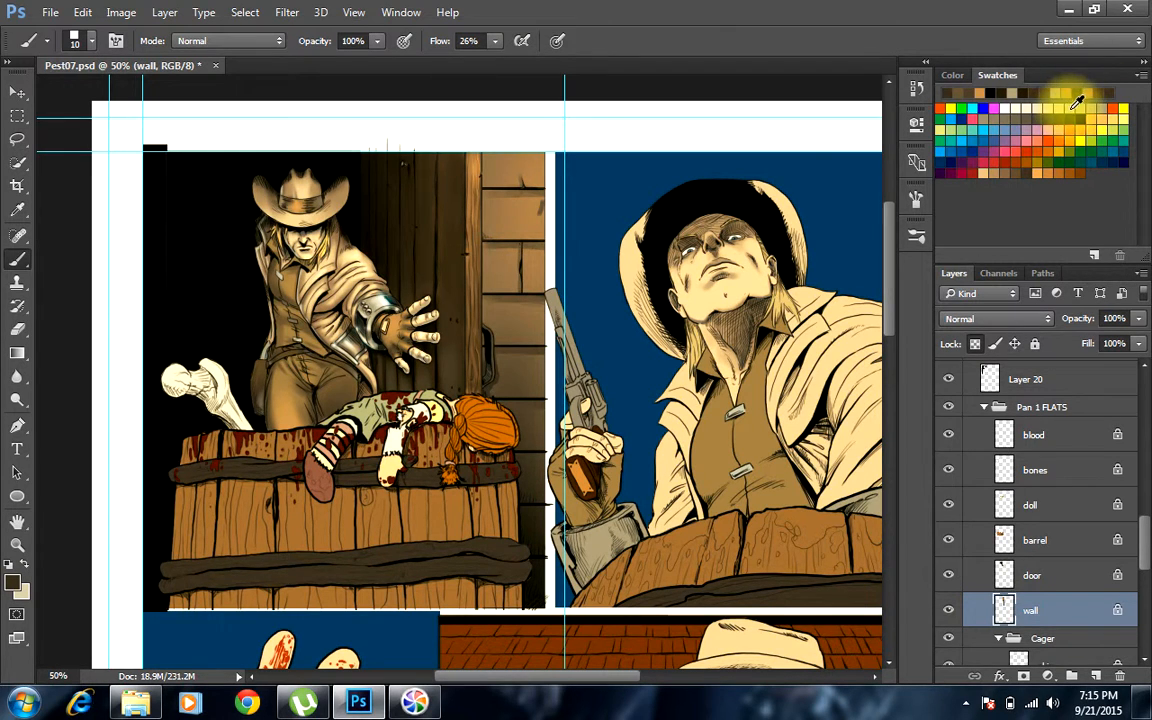
{"action": "left_click", "coordinate": [970, 93]}
{"action": "left_click_drag", "start_coordinate": [497, 333], "coordinate": [500, 311]}
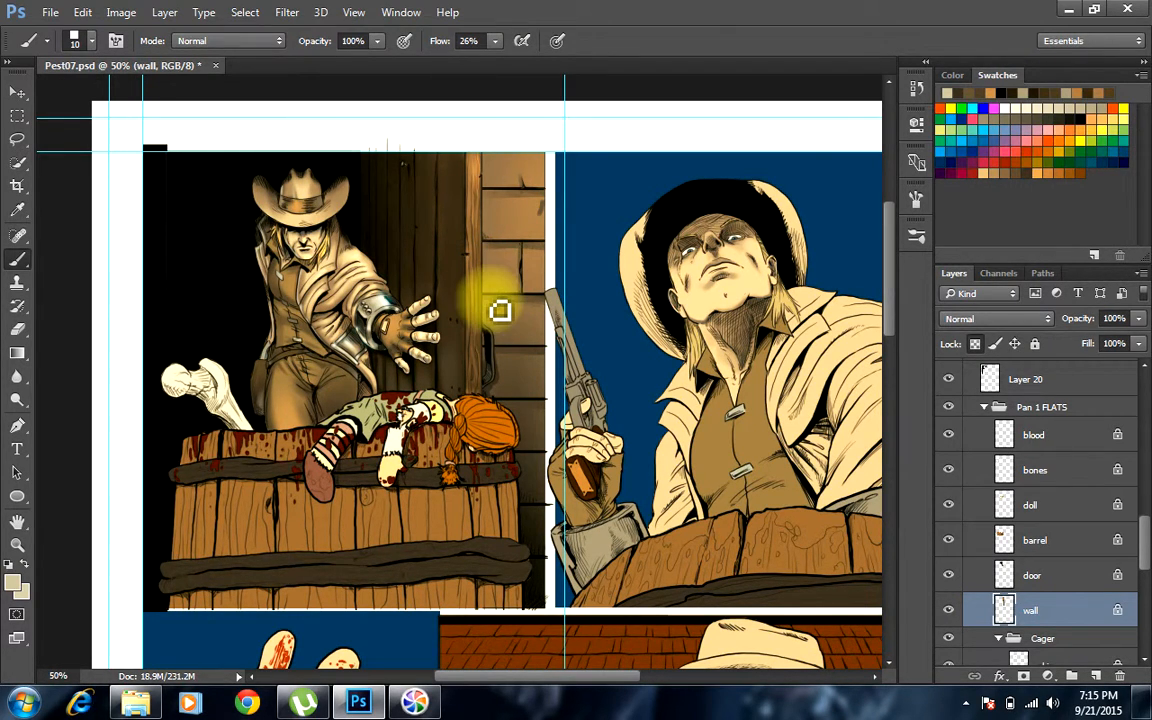
Switch to the door layer and paint a beige highlight on the door handle
{"action": "left_click", "coordinate": [1040, 575]}
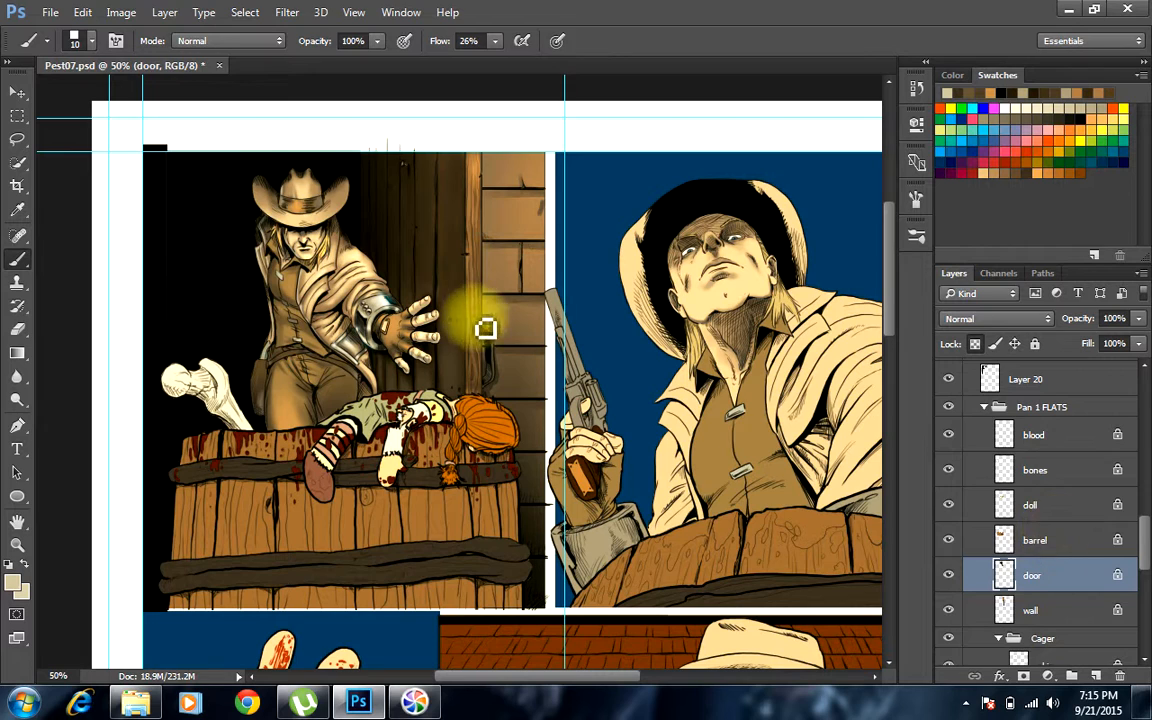
{"action": "mouse_move", "coordinate": [501, 346]}
{"action": "left_mouse_down"}
{"action": "mouse_move", "coordinate": [505, 387]}
{"action": "mouse_move", "coordinate": [469, 386]}
{"action": "left_mouse_up"}
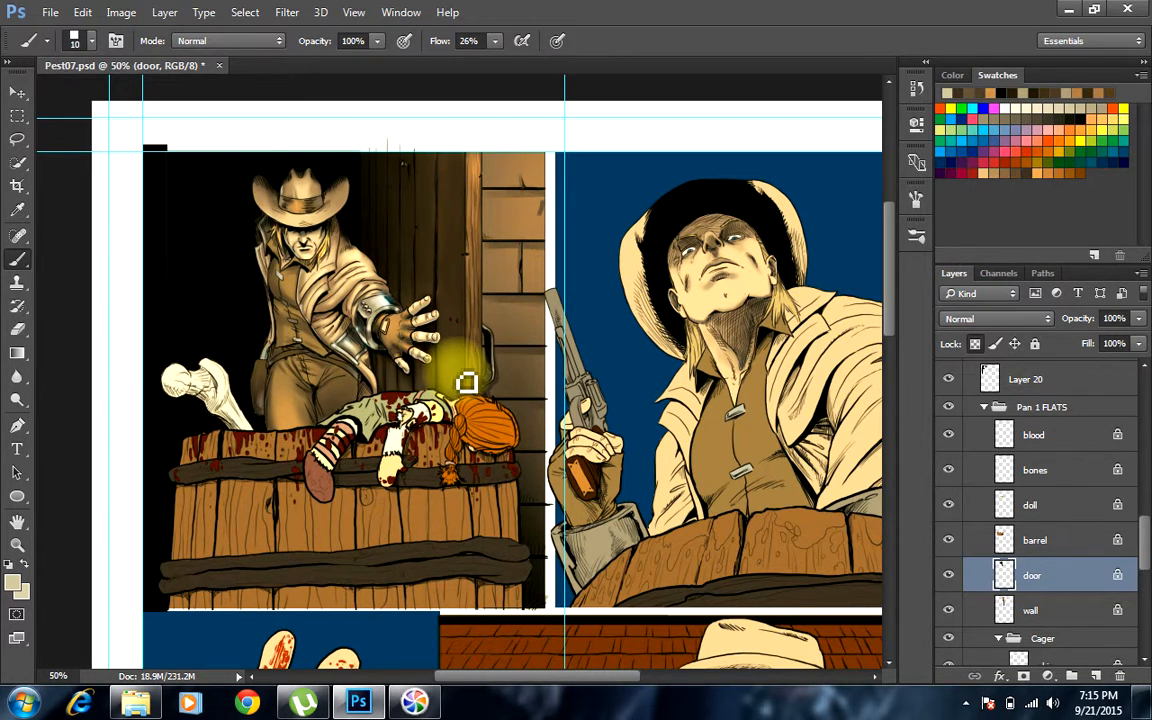
Try to highlight the middle clasp of the man's vest in beige with a 3 px brush on the door layer
{"action": "left_click_drag", "start_coordinate": [440, 469], "coordinate": [525, 424]}
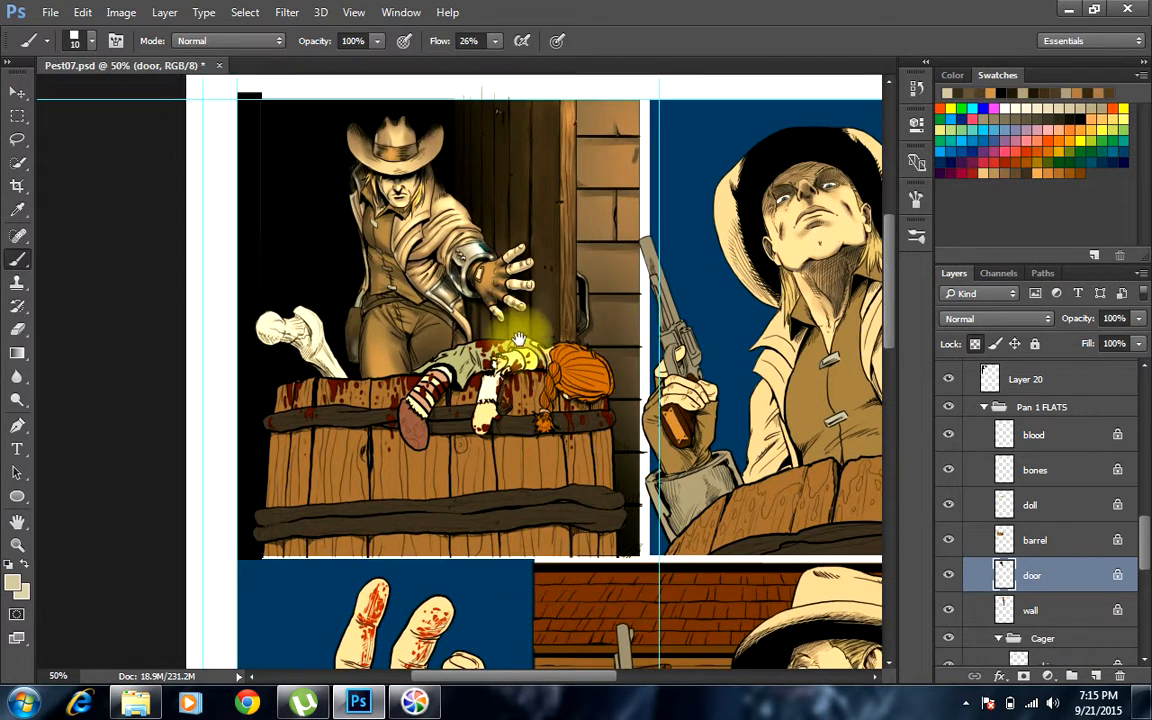
{"action": "left_click_drag", "start_coordinate": [522, 334], "coordinate": [573, 360]}
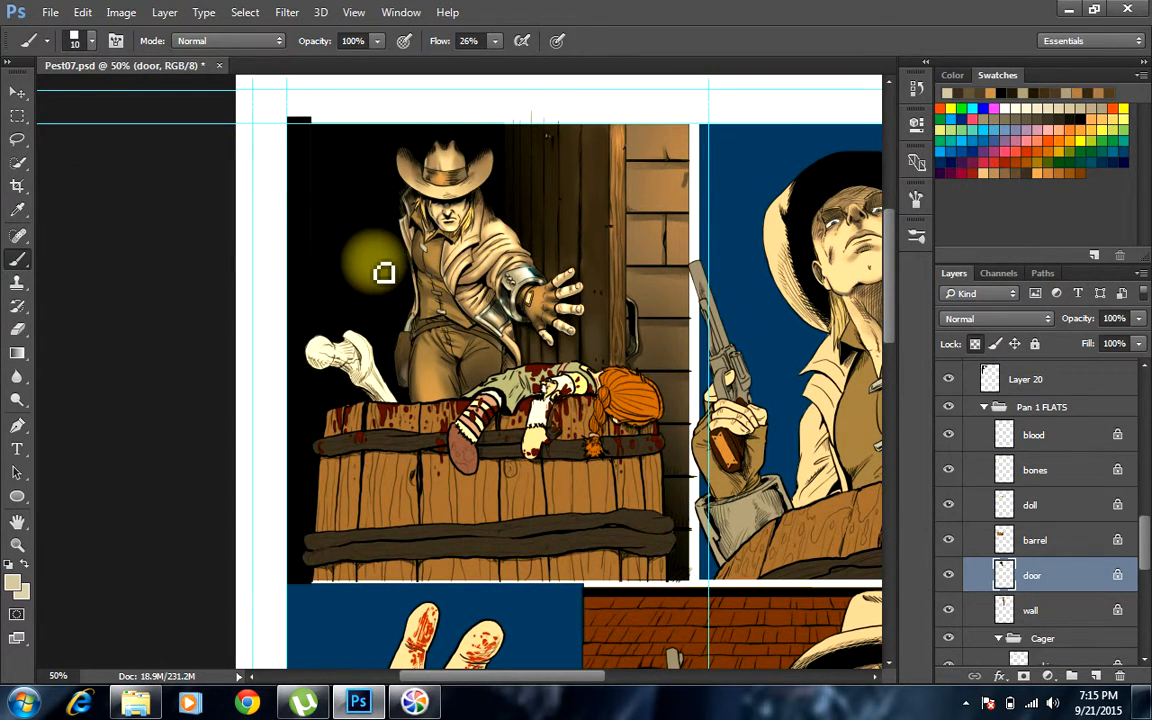
{"action": "mouse_move", "coordinate": [384, 273]}
{"action": "left_mouse_down"}
{"action": "mouse_move", "coordinate": [452, 254]}
{"action": "mouse_move", "coordinate": [466, 229]}
{"action": "mouse_move", "coordinate": [392, 245]}
{"action": "left_mouse_up"}
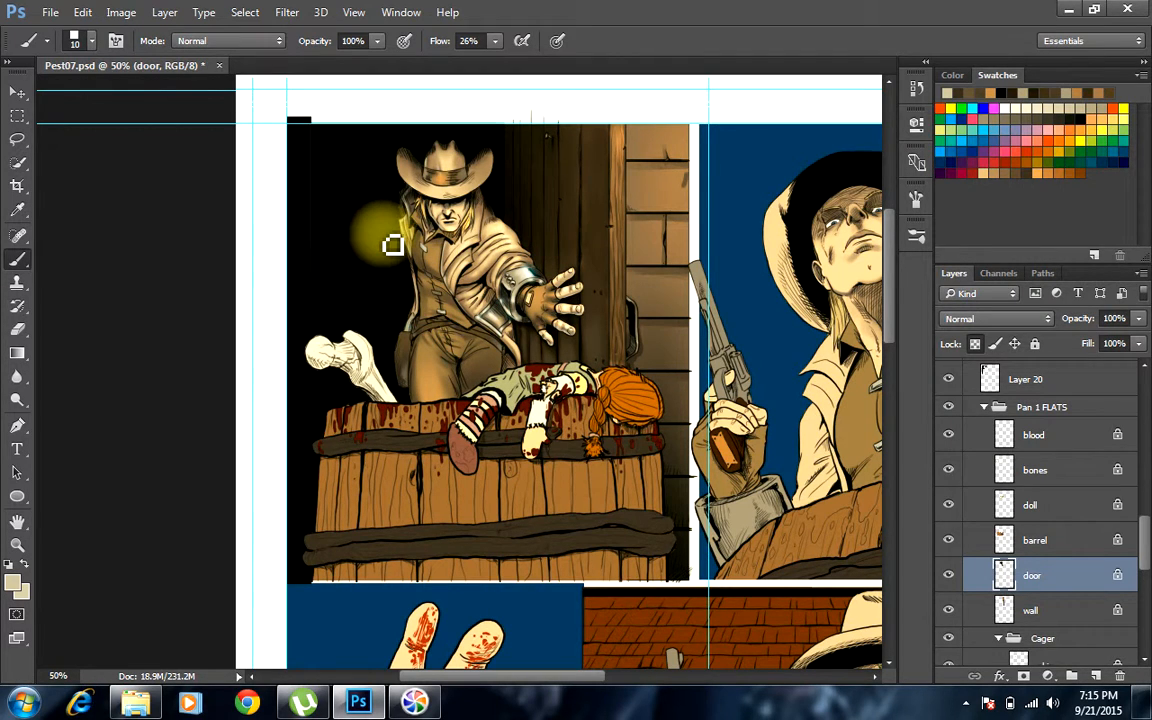
{"action": "key", "text": "z"}
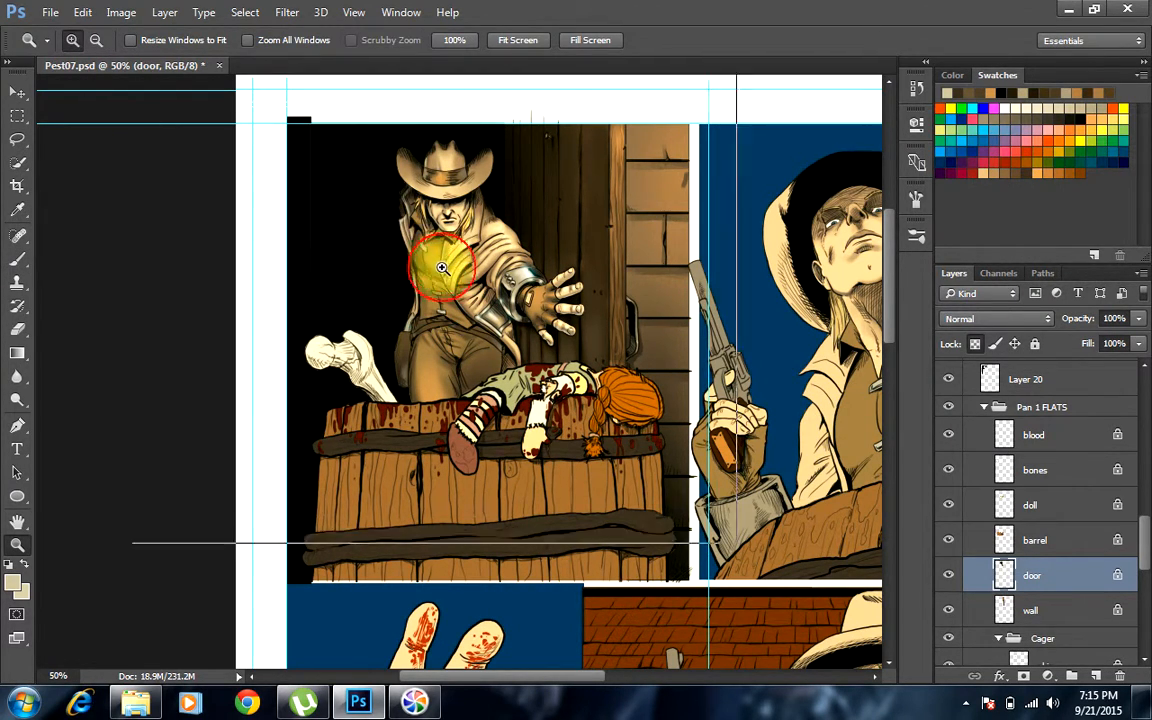
{"action": "left_click", "coordinate": [425, 262]}
{"action": "left_click", "coordinate": [442, 276]}
{"action": "left_click", "coordinate": [443, 284]}
{"action": "left_click", "coordinate": [424, 240]}
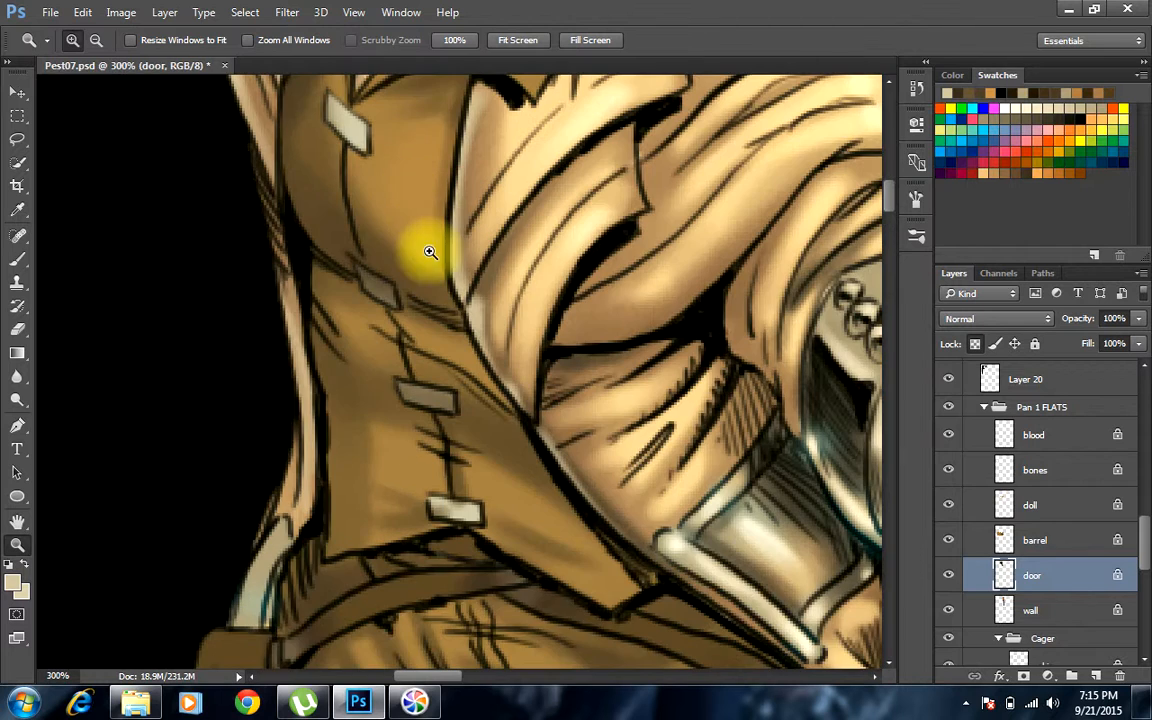
{"action": "left_click", "coordinate": [418, 284]}
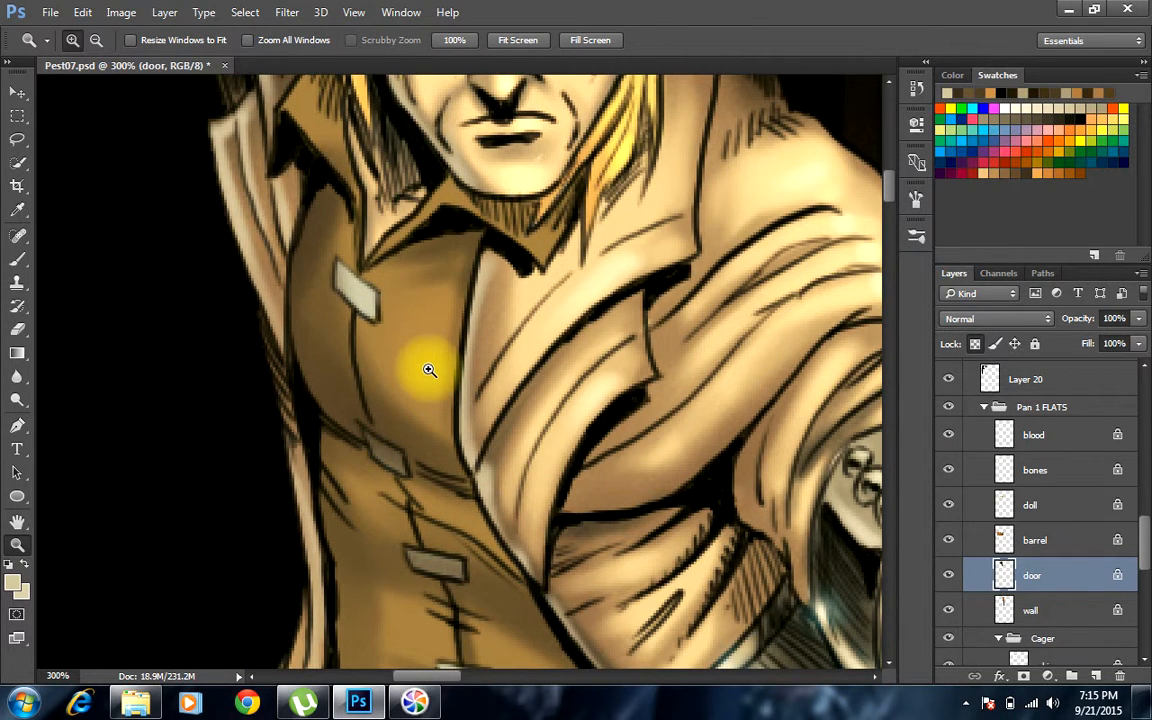
{"action": "key", "text": "b"}
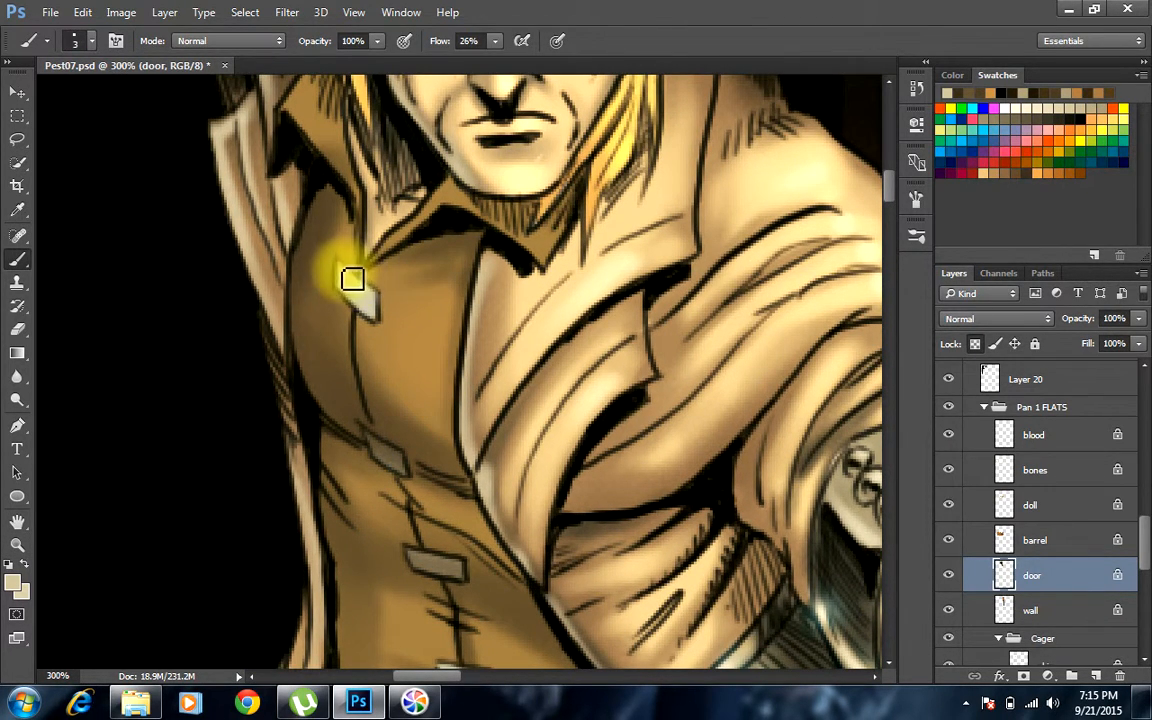
{"action": "mouse_move", "coordinate": [411, 465]}
{"action": "left_mouse_down"}
{"action": "mouse_move", "coordinate": [378, 445]}
{"action": "mouse_move", "coordinate": [405, 462]}
{"action": "left_mouse_up"}
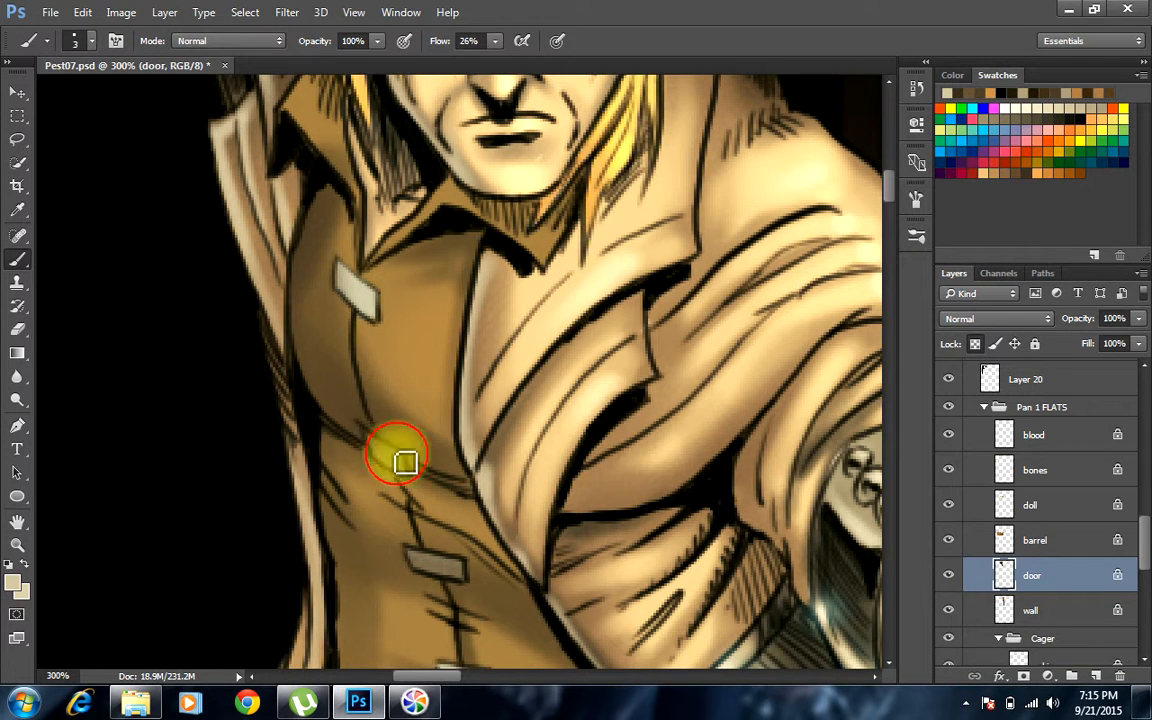
Merge the Cager group with all its character layers into a single Cager layer
{"action": "key", "text": "v"}
{"action": "left_click", "coordinate": [390, 386]}
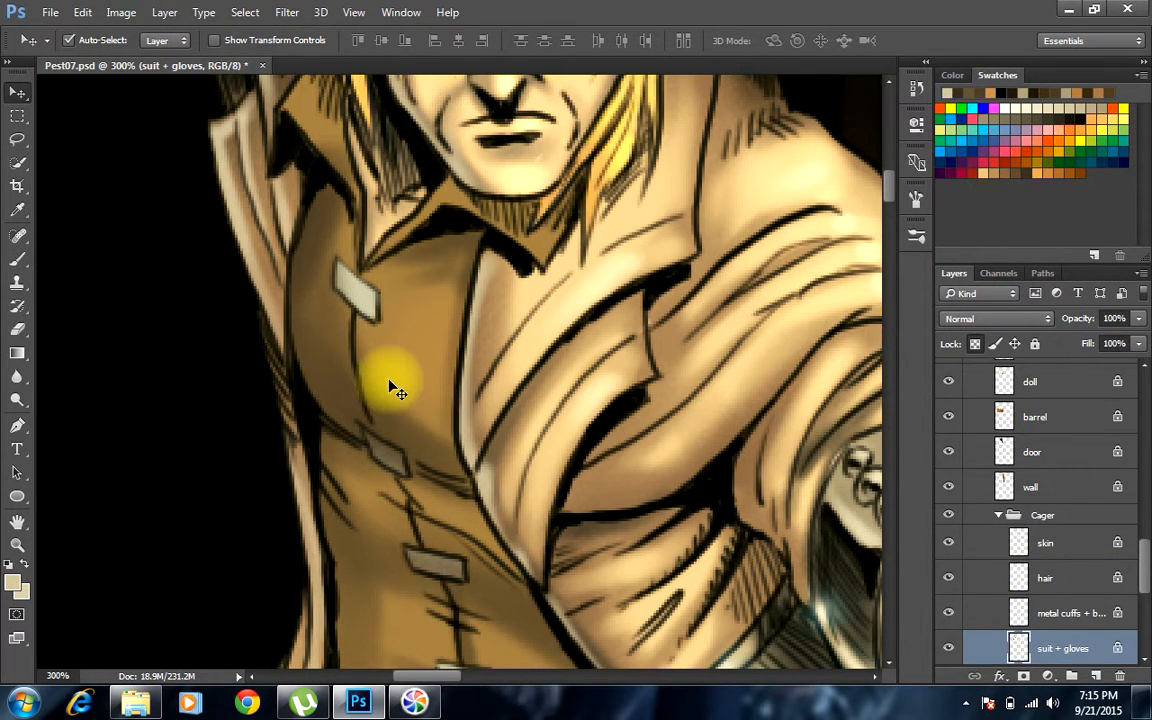
{"action": "left_click", "coordinate": [388, 453]}
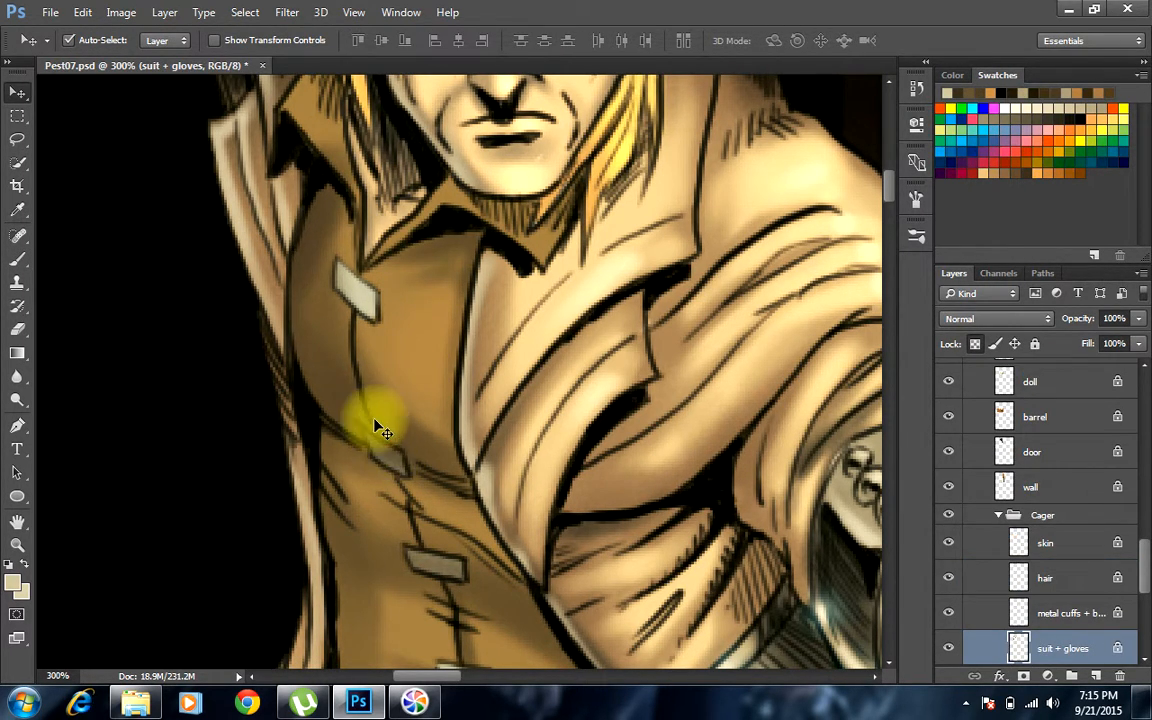
{"action": "scroll", "coordinate": [1124, 560], "scroll_direction": "down", "scroll_amount": 3}
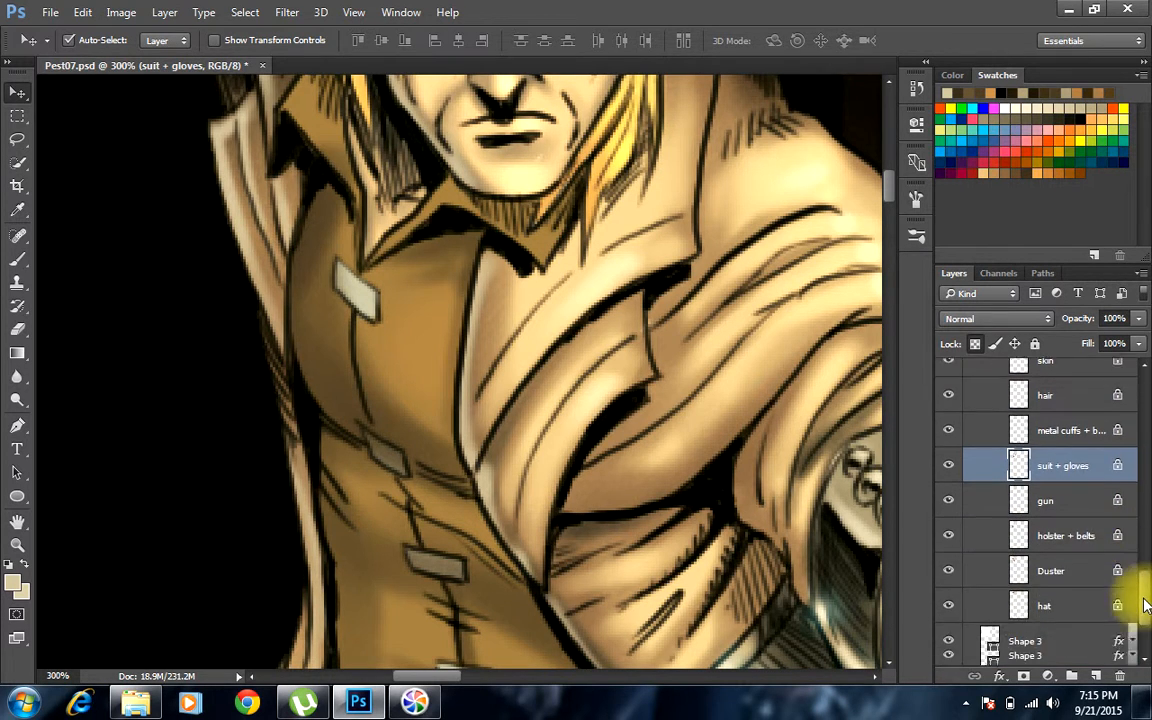
{"action": "scroll", "coordinate": [1131, 607], "scroll_direction": "down", "scroll_amount": 3}
{"action": "scroll", "coordinate": [1131, 590], "scroll_direction": "up", "scroll_amount": 5}
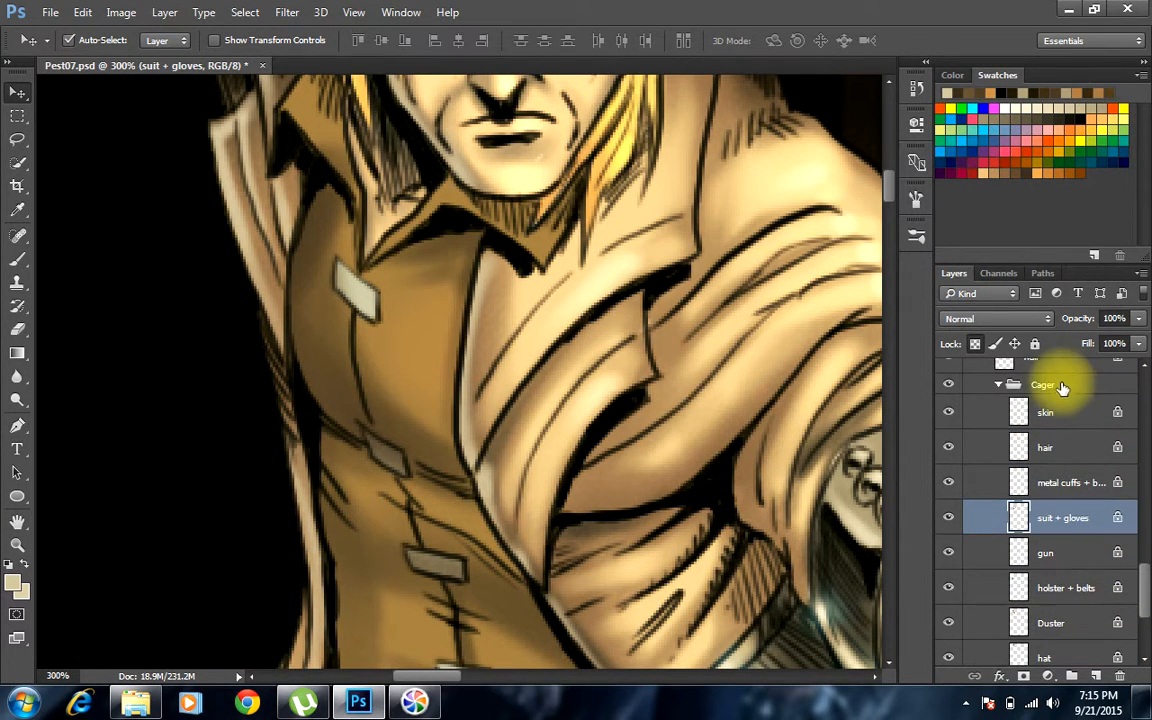
{"action": "left_click", "coordinate": [1068, 390]}
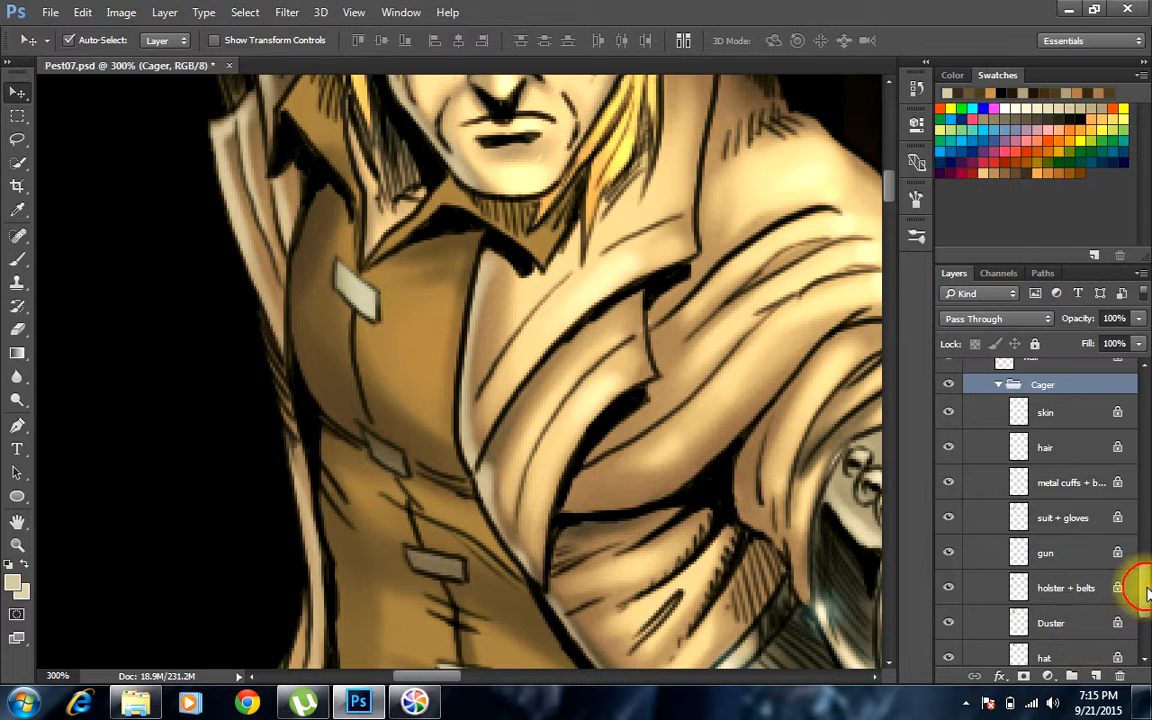
{"action": "scroll", "coordinate": [1145, 605], "scroll_direction": "down", "scroll_amount": 2}
{"action": "right_click", "coordinate": [1058, 586]}
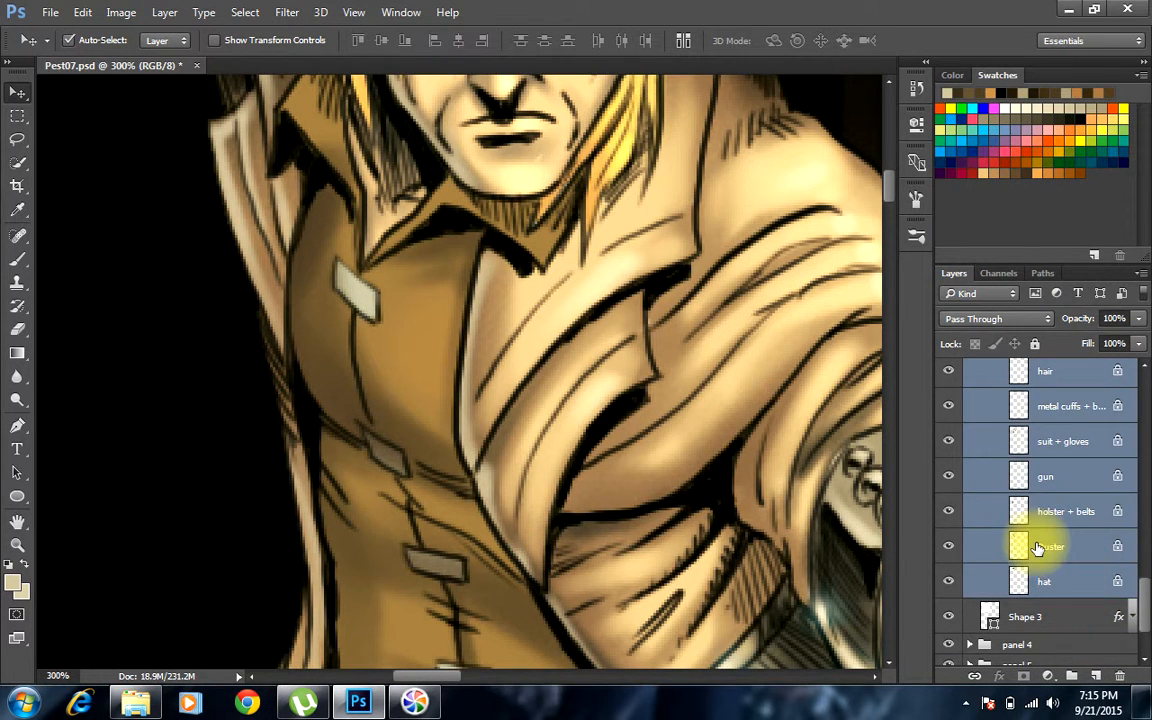
{"action": "left_click", "coordinate": [1036, 543]}
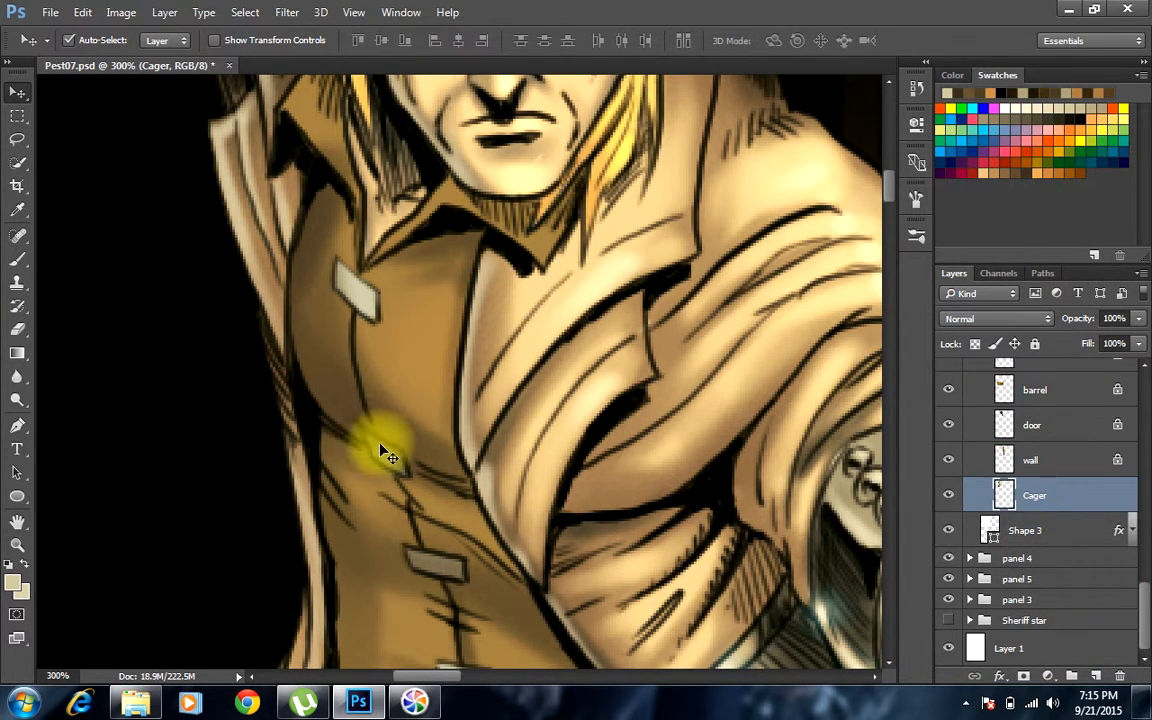
Paint beige highlights on the edges of the vest's middle clasps on the Cager layer with a 2 px brush
{"action": "key", "text": "b"}
{"action": "key", "text": "bracketleft"}
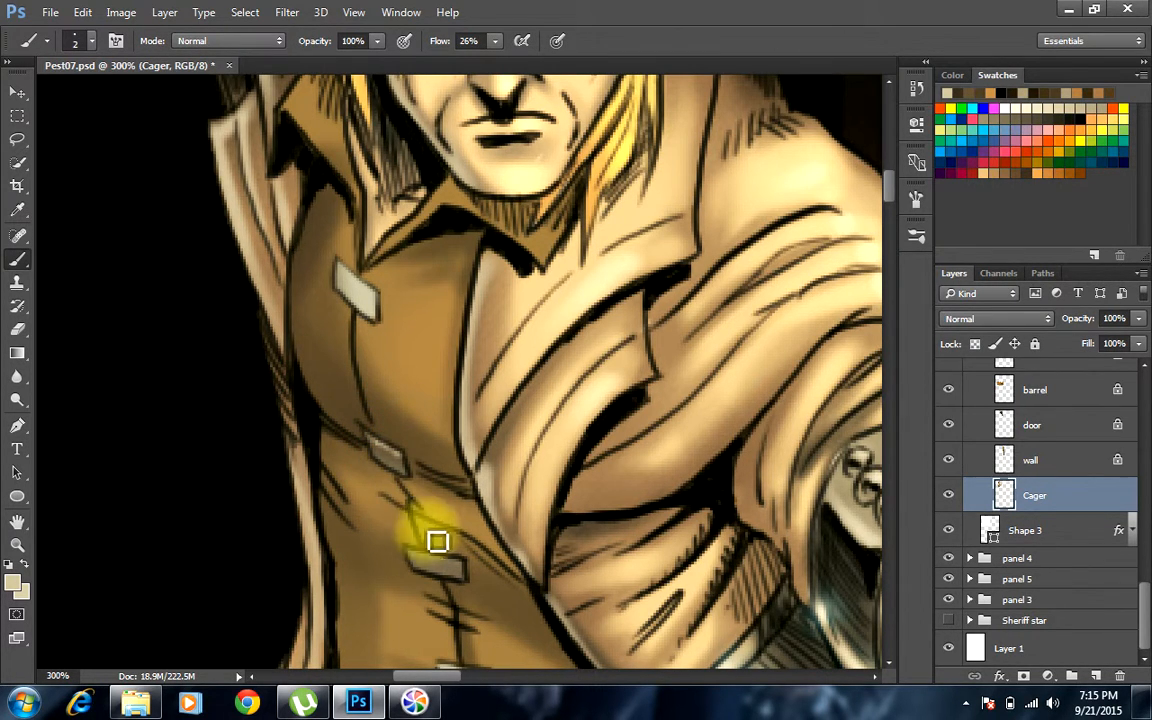
{"action": "left_click_drag", "start_coordinate": [422, 554], "coordinate": [444, 560]}
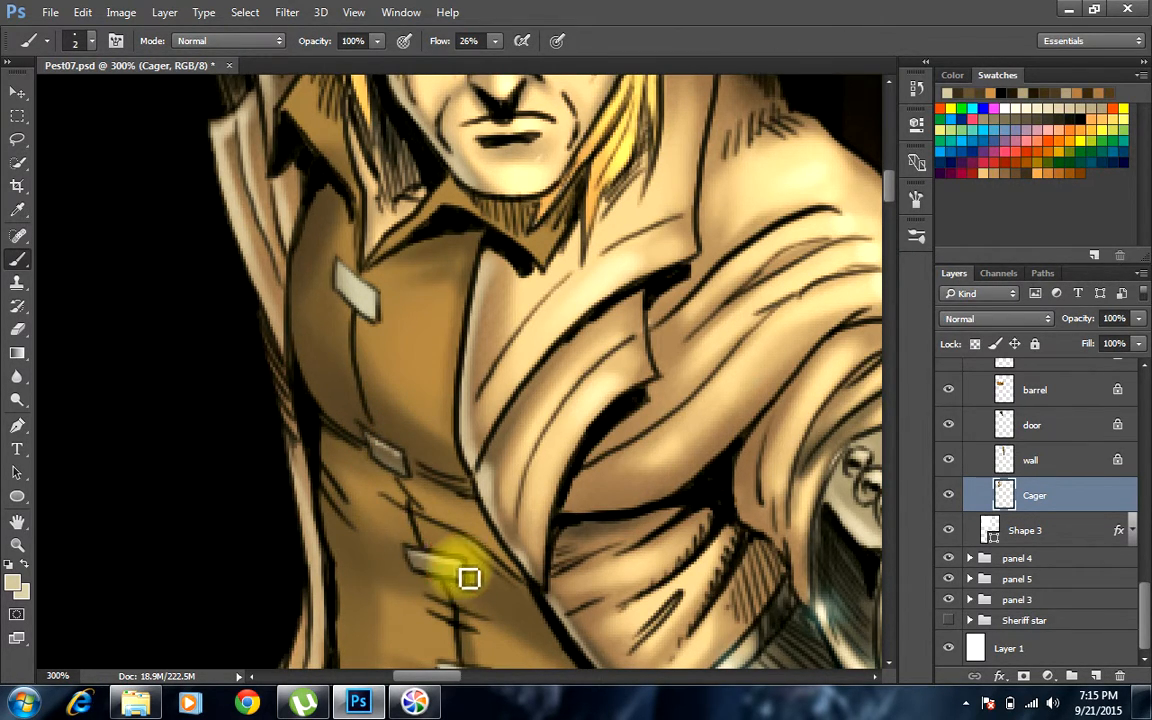
{"action": "left_click_drag", "start_coordinate": [406, 483], "coordinate": [410, 477]}
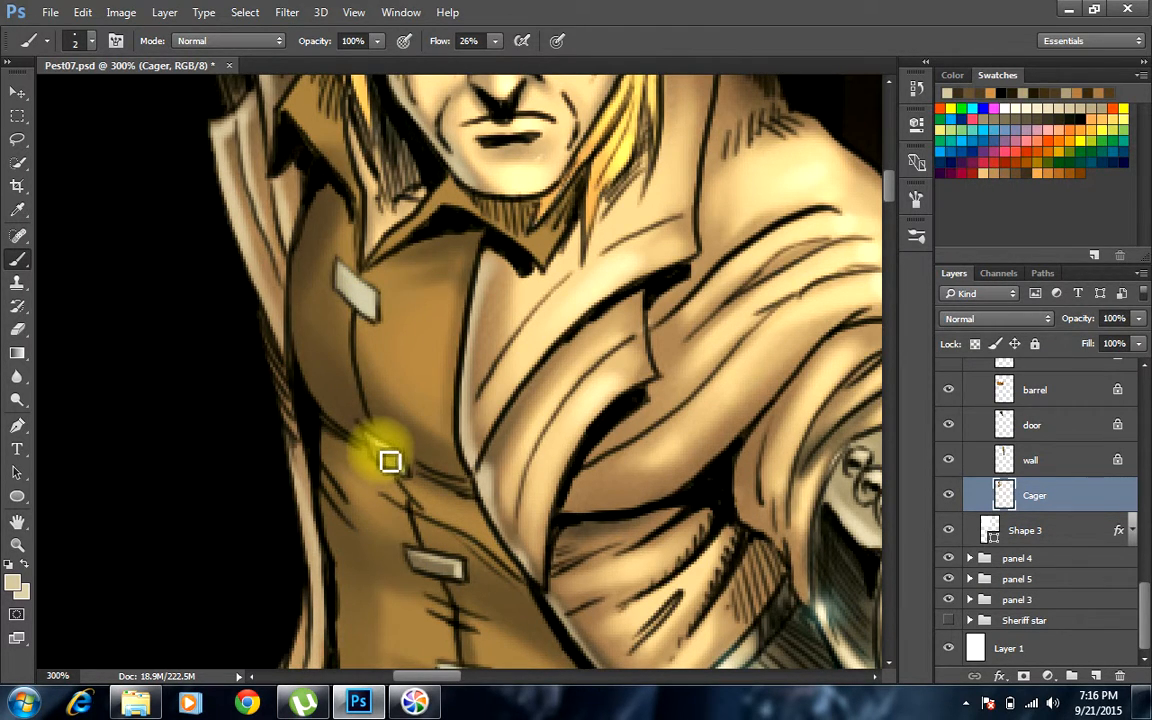
{"action": "left_click_drag", "start_coordinate": [387, 462], "coordinate": [380, 448]}
{"action": "key", "text": "bracketright"}
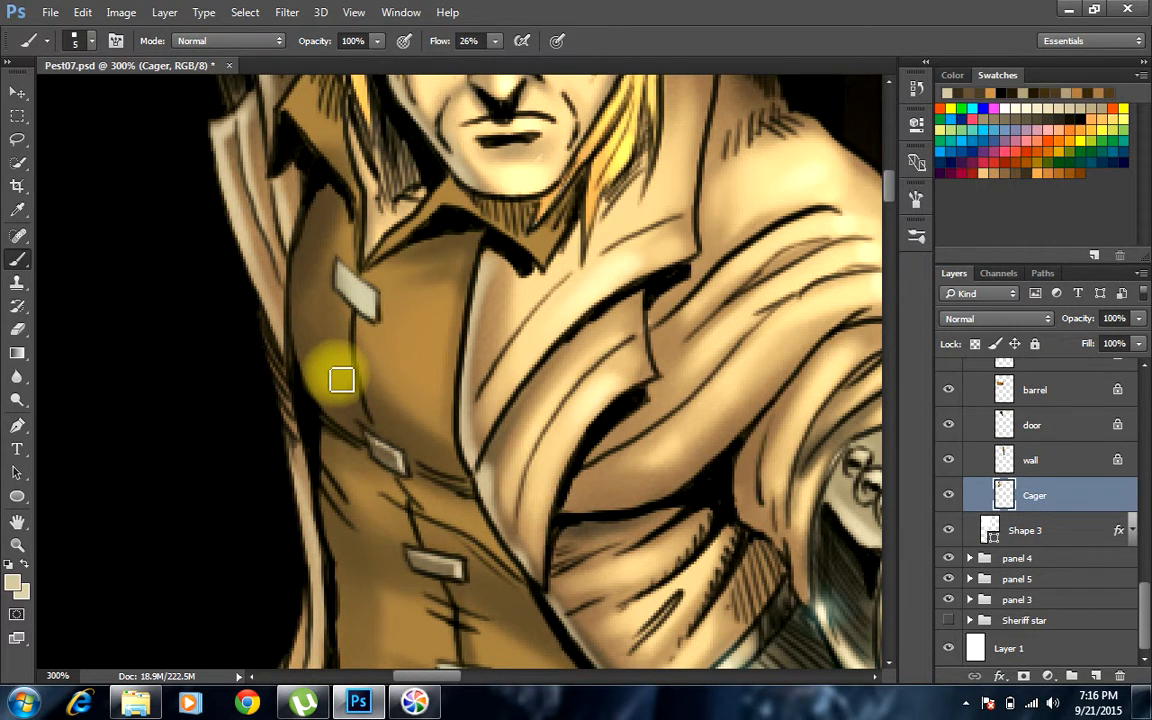
{"action": "left_click_drag", "start_coordinate": [501, 625], "coordinate": [463, 419]}
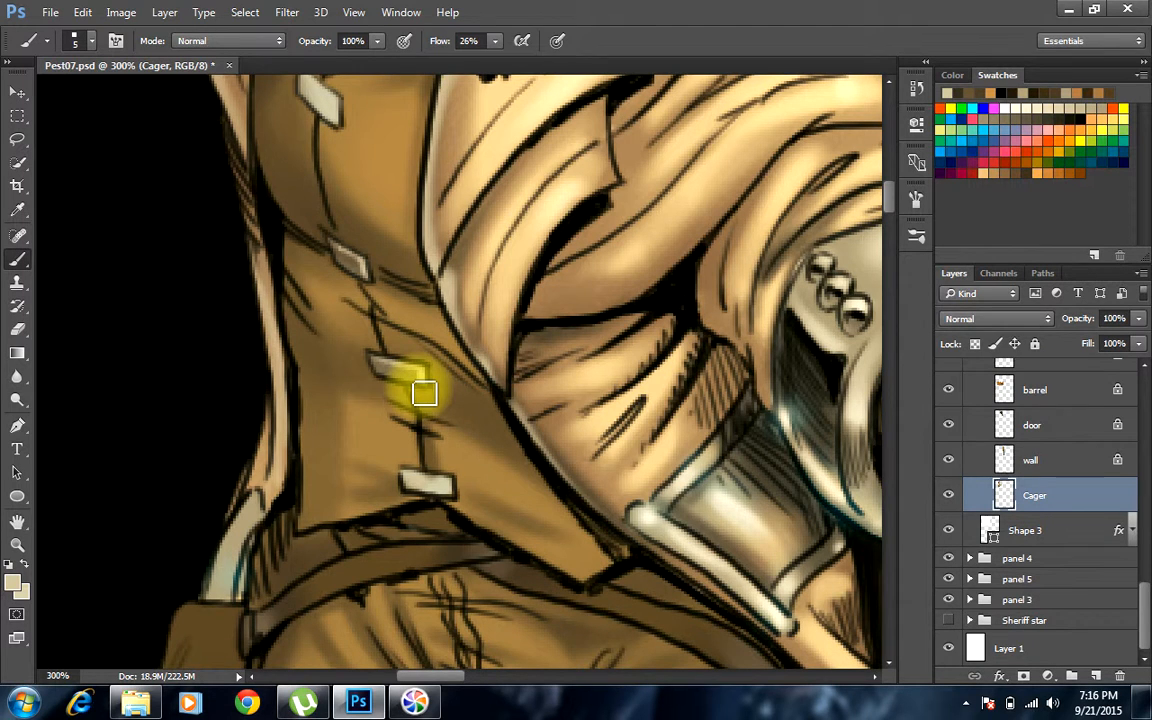
{"action": "key", "text": "ctrl+minus"}
{"action": "key", "text": "ctrl+minus"}
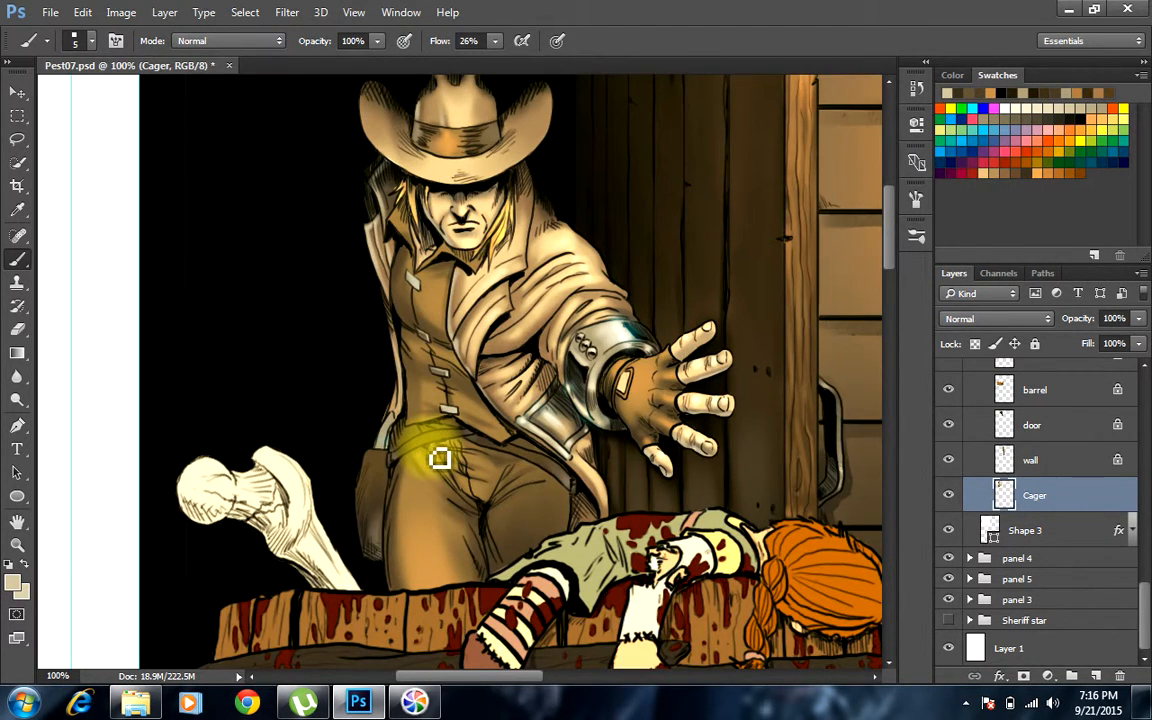
Select the bones layer and shade the bone in light tan with a 35 px brush
{"action": "key", "text": "ctrl+minus"}
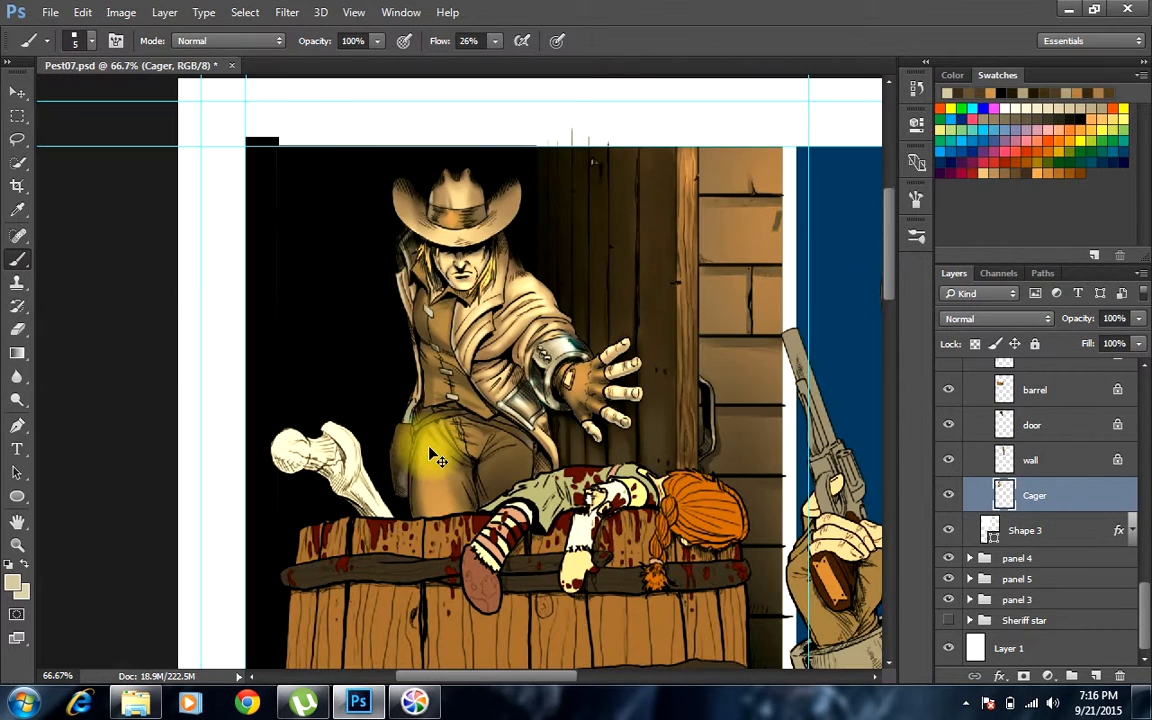
{"action": "key", "text": "ctrl+minus"}
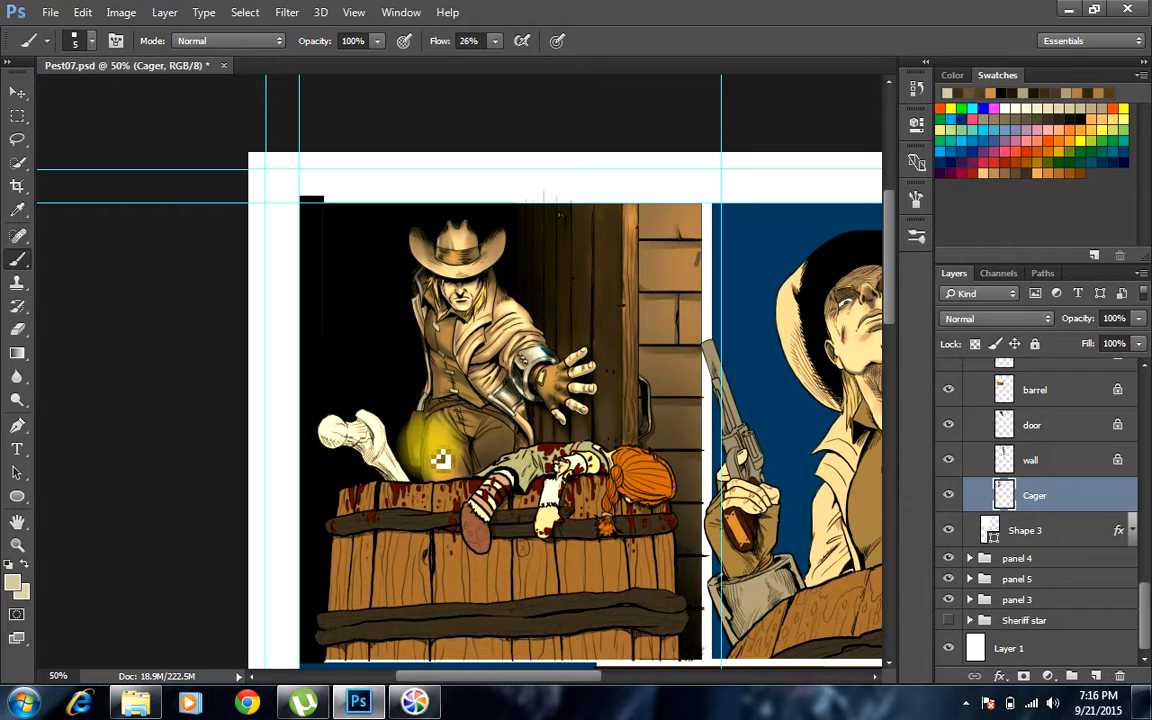
{"action": "left_click_drag", "start_coordinate": [597, 516], "coordinate": [518, 417]}
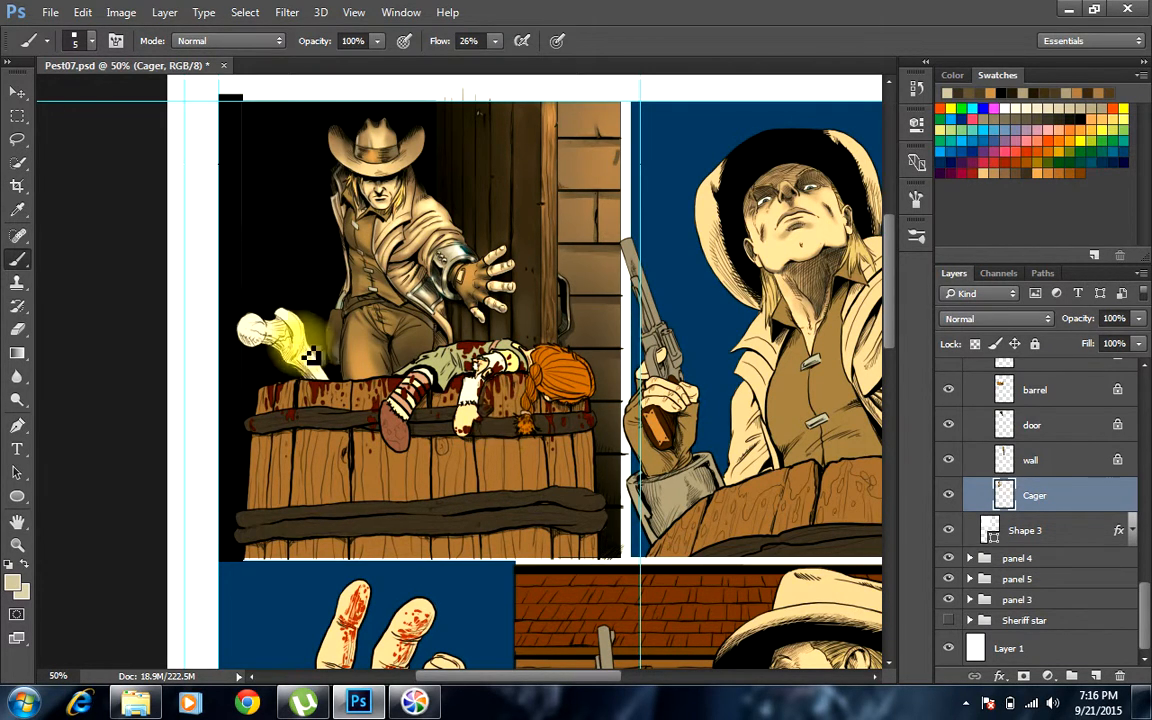
{"action": "key", "text": "v"}
{"action": "left_click", "coordinate": [294, 316]}
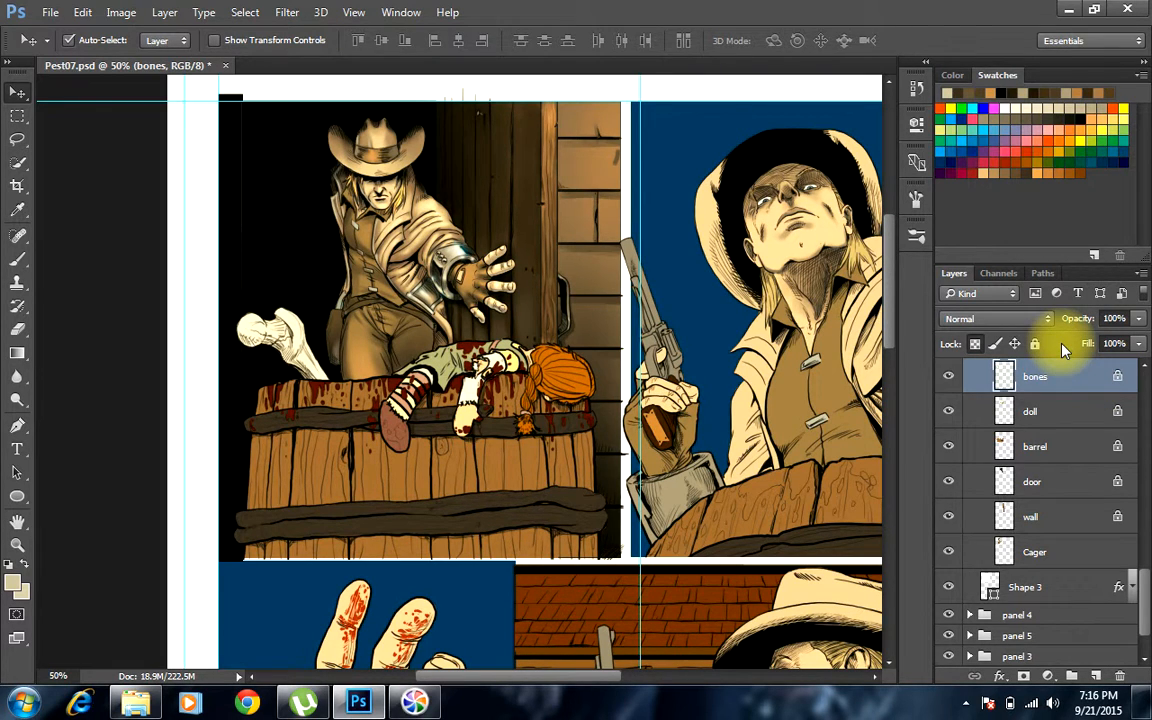
{"action": "left_click", "coordinate": [982, 174]}
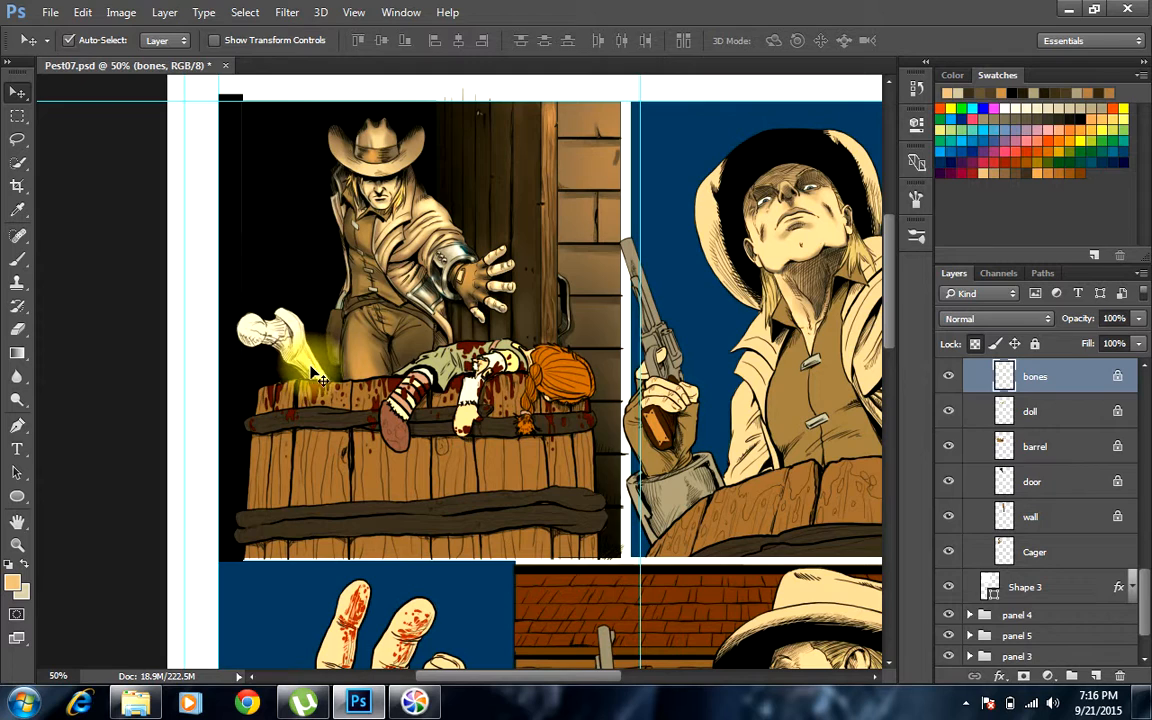
{"action": "key", "text": "b"}
{"action": "key", "text": "bracketright"}
{"action": "key", "text": "bracketright"}
{"action": "key", "text": "bracketright"}
{"action": "key", "text": "bracketright"}
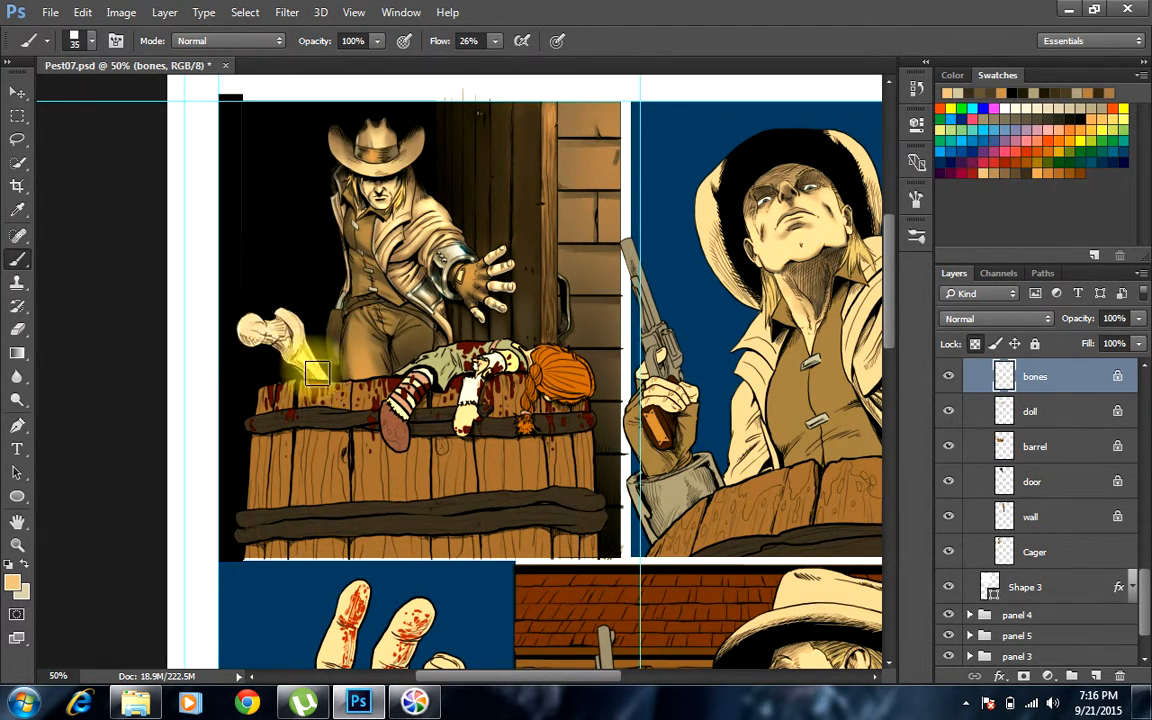
{"action": "left_click_drag", "start_coordinate": [270, 336], "coordinate": [250, 315]}
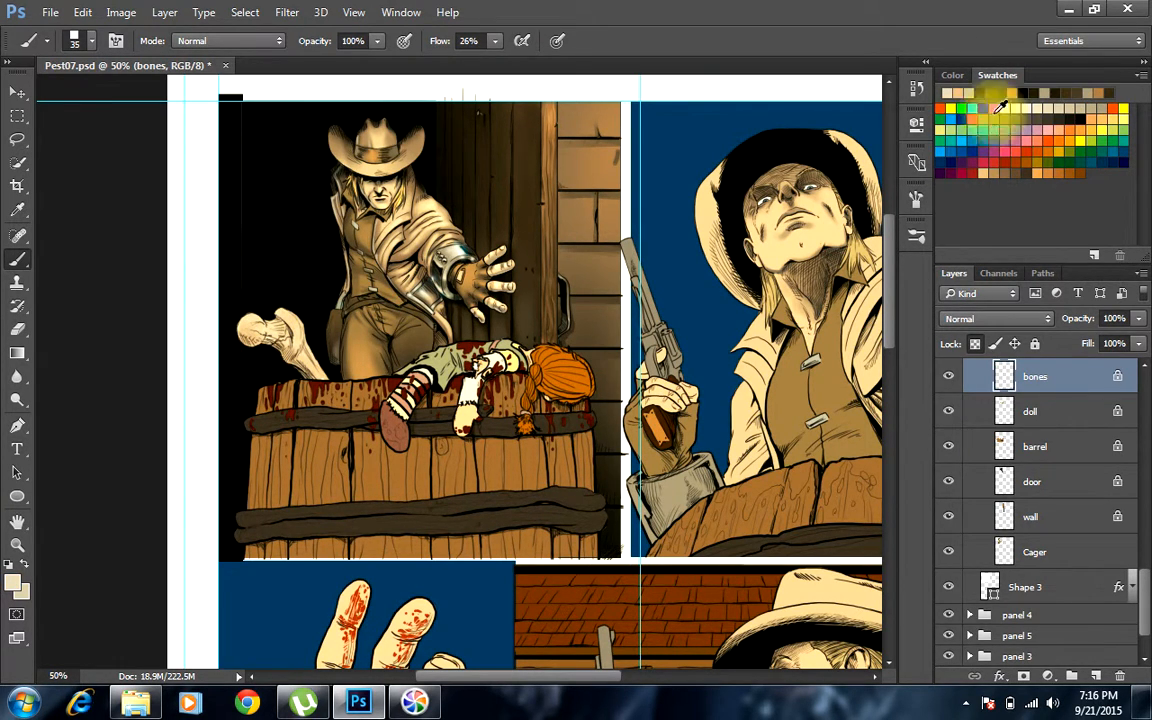
Switch to a soft round brush and paint white highlights and 30 px brown shadows on the bone
{"action": "left_click", "coordinate": [914, 238]}
{"action": "left_click_drag", "start_coordinate": [893, 411], "coordinate": [887, 302]}
{"action": "left_click", "coordinate": [840, 301]}
{"action": "left_click", "coordinate": [866, 207]}
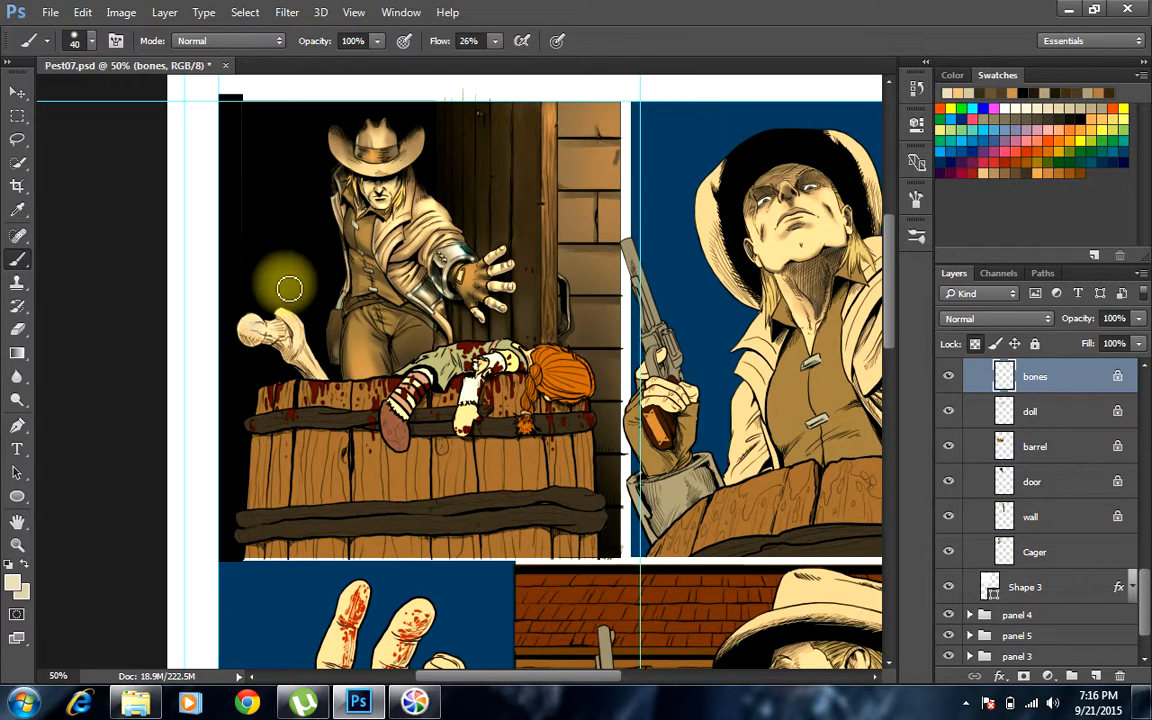
{"action": "left_click", "coordinate": [1003, 103]}
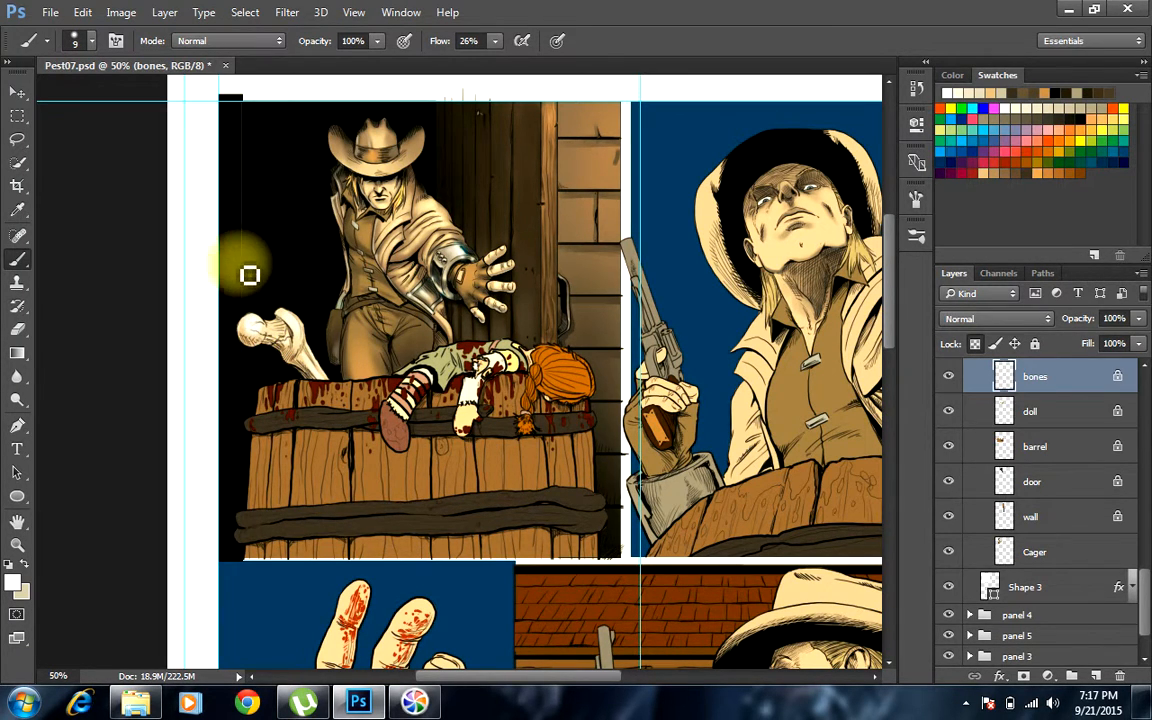
{"action": "left_click", "coordinate": [1023, 171]}
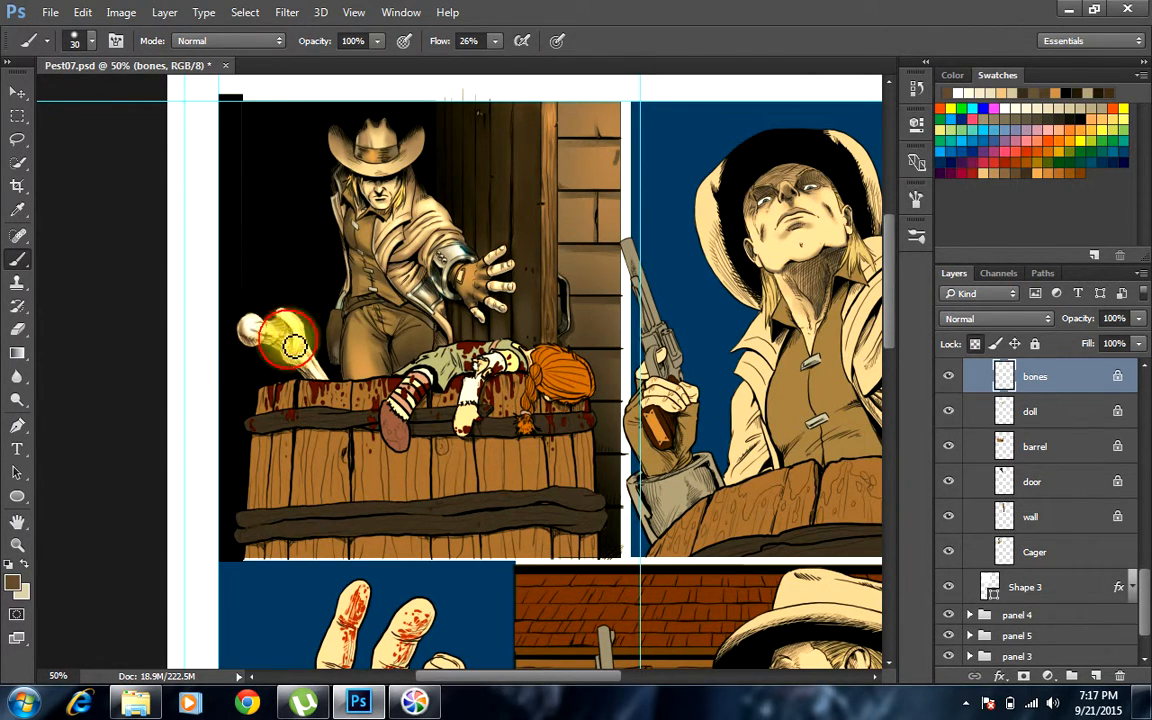
{"action": "mouse_move", "coordinate": [315, 387]}
{"action": "left_mouse_down"}
{"action": "mouse_move", "coordinate": [286, 356]}
{"action": "mouse_move", "coordinate": [314, 378]}
{"action": "mouse_move", "coordinate": [280, 316]}
{"action": "left_mouse_up"}
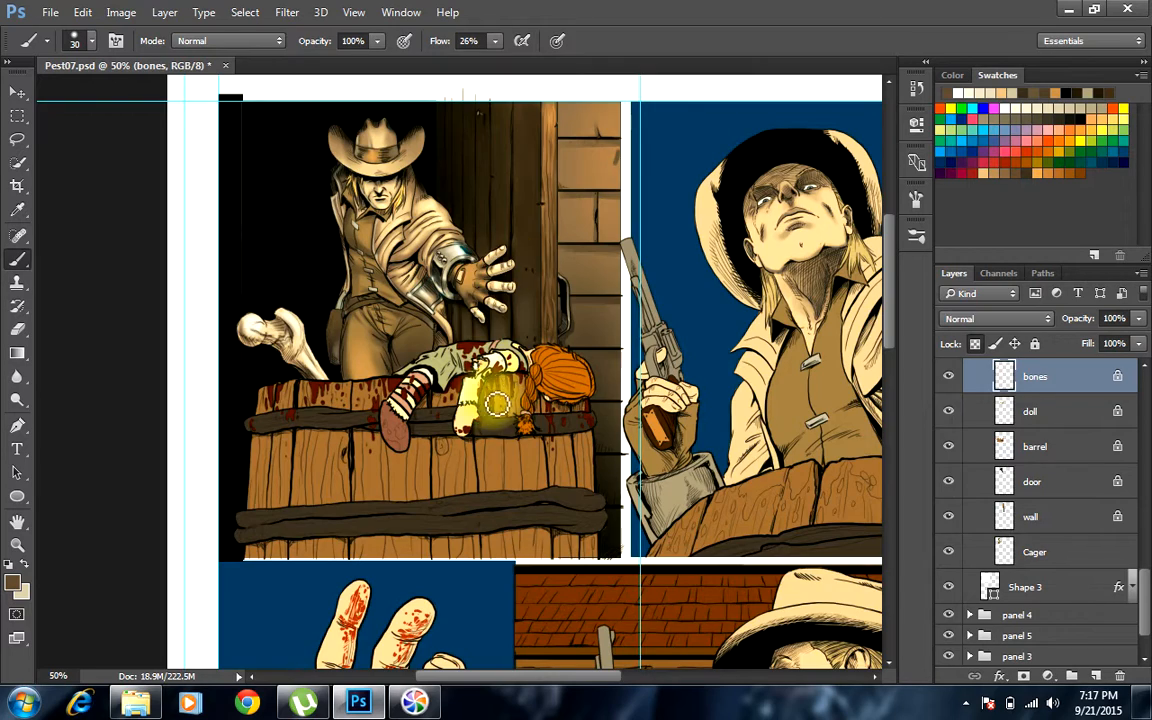
Select Layer 19, which holds the line art of the doll and barrel
{"action": "left_click_drag", "start_coordinate": [499, 397], "coordinate": [467, 321]}
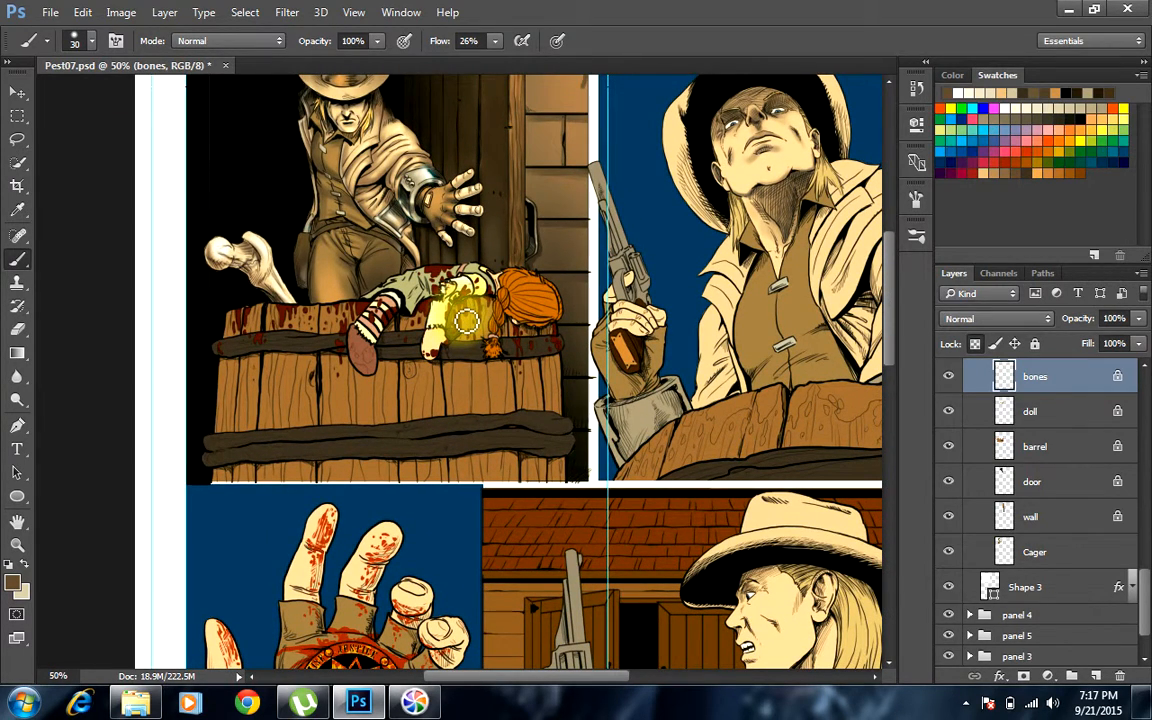
{"action": "key", "text": "z"}
{"action": "left_click", "coordinate": [446, 338]}
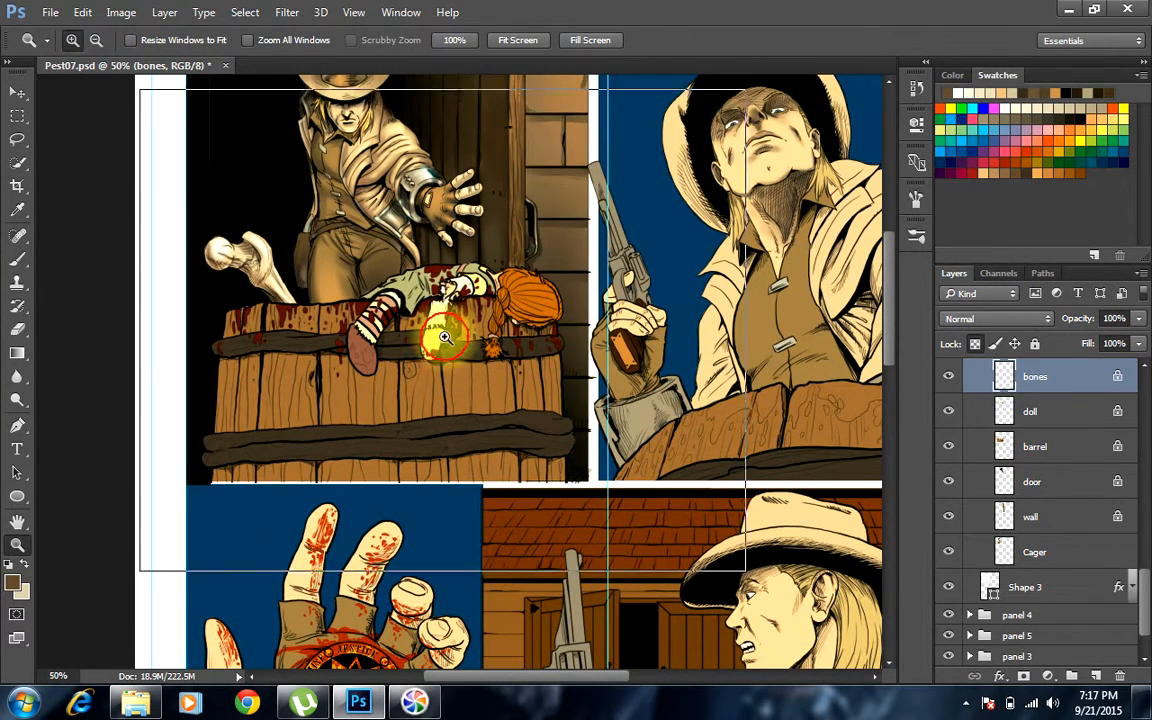
{"action": "left_click", "coordinate": [446, 338]}
{"action": "left_click", "coordinate": [442, 334]}
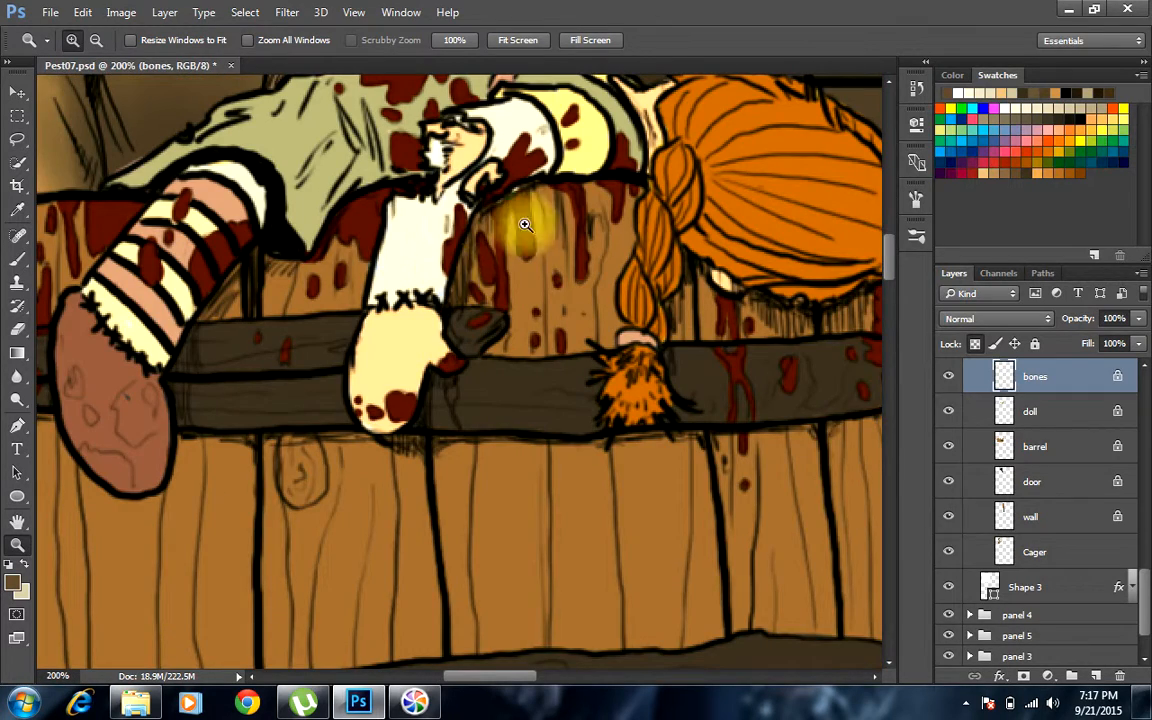
{"action": "left_click_drag", "start_coordinate": [503, 292], "coordinate": [549, 361]}
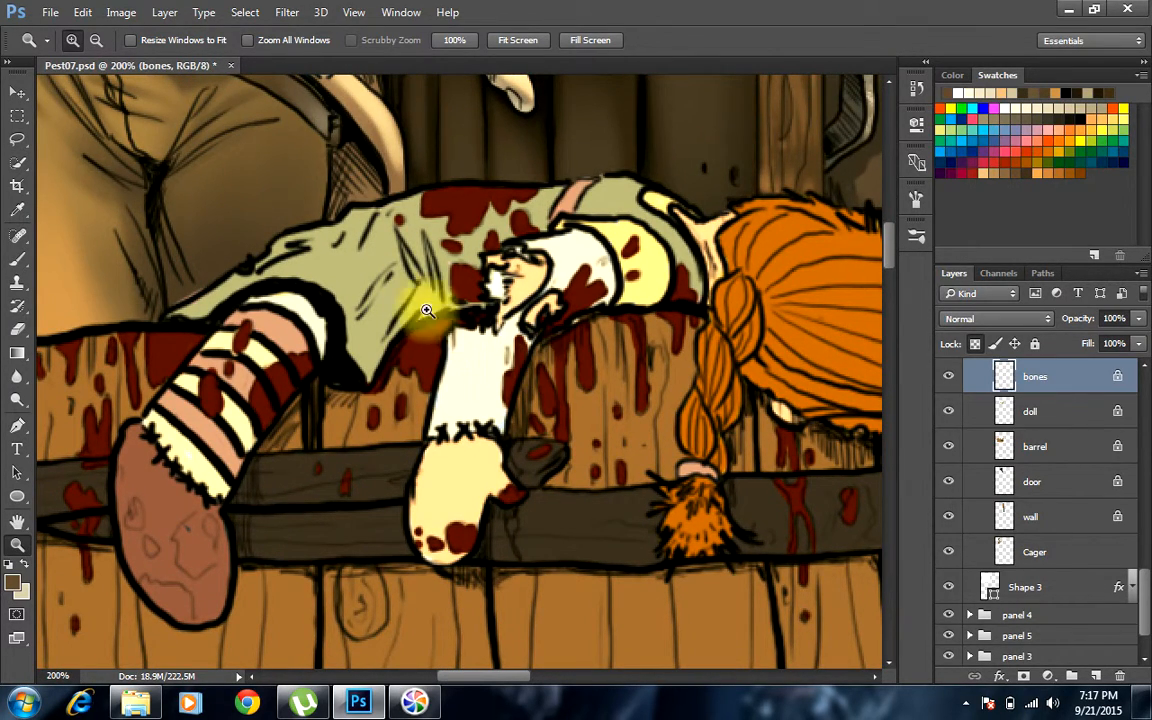
{"action": "key", "text": "v"}
{"action": "left_click", "coordinate": [563, 393]}
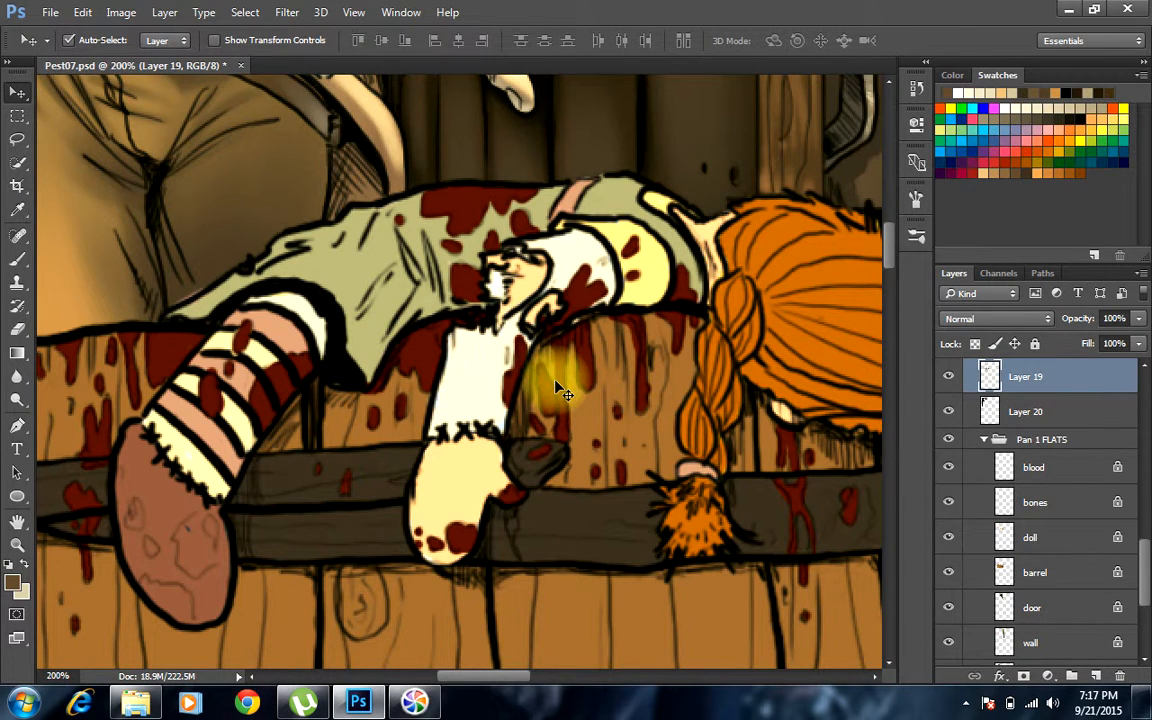
Toggle Layer 19's visibility to check its line art and lock the layer's transparent pixels
{"action": "left_click", "coordinate": [949, 377]}
{"action": "left_click", "coordinate": [949, 380]}
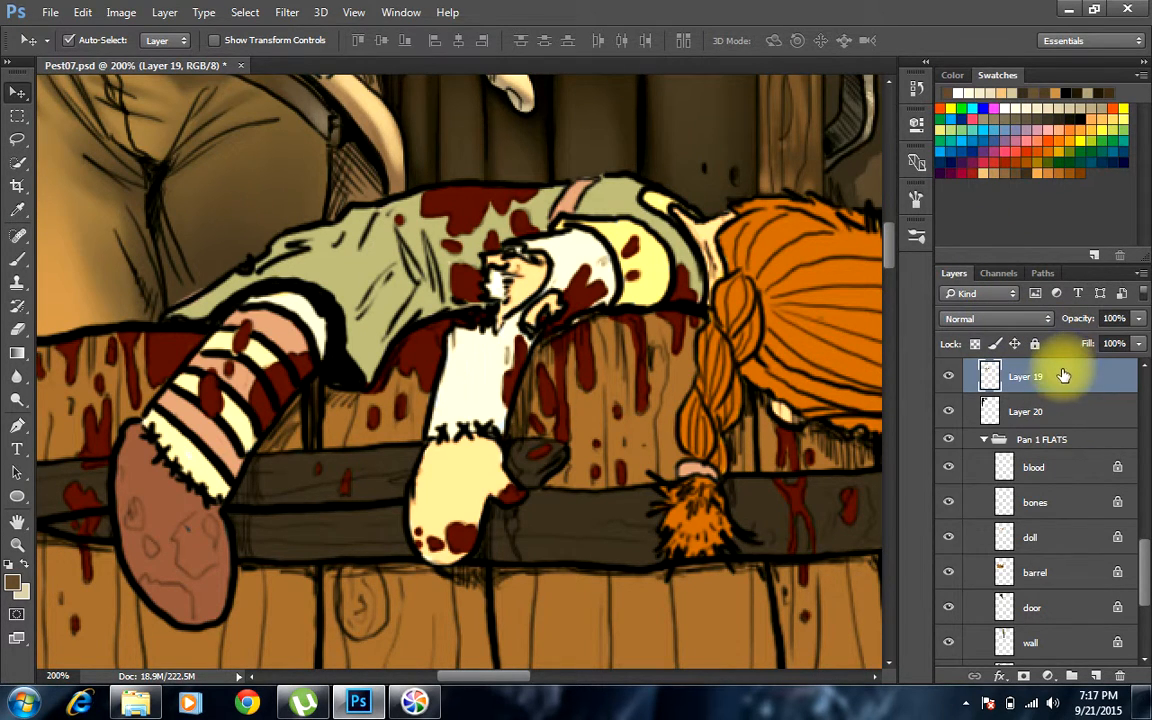
{"action": "left_click", "coordinate": [976, 346]}
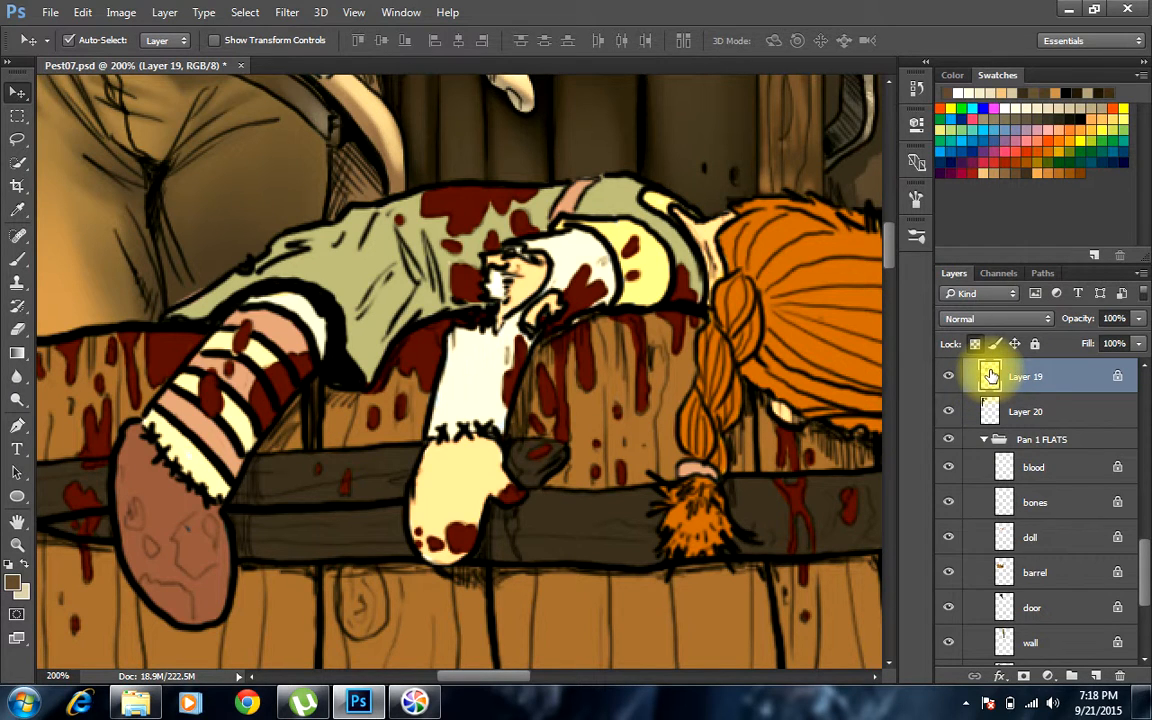
{"action": "left_click", "coordinate": [950, 379]}
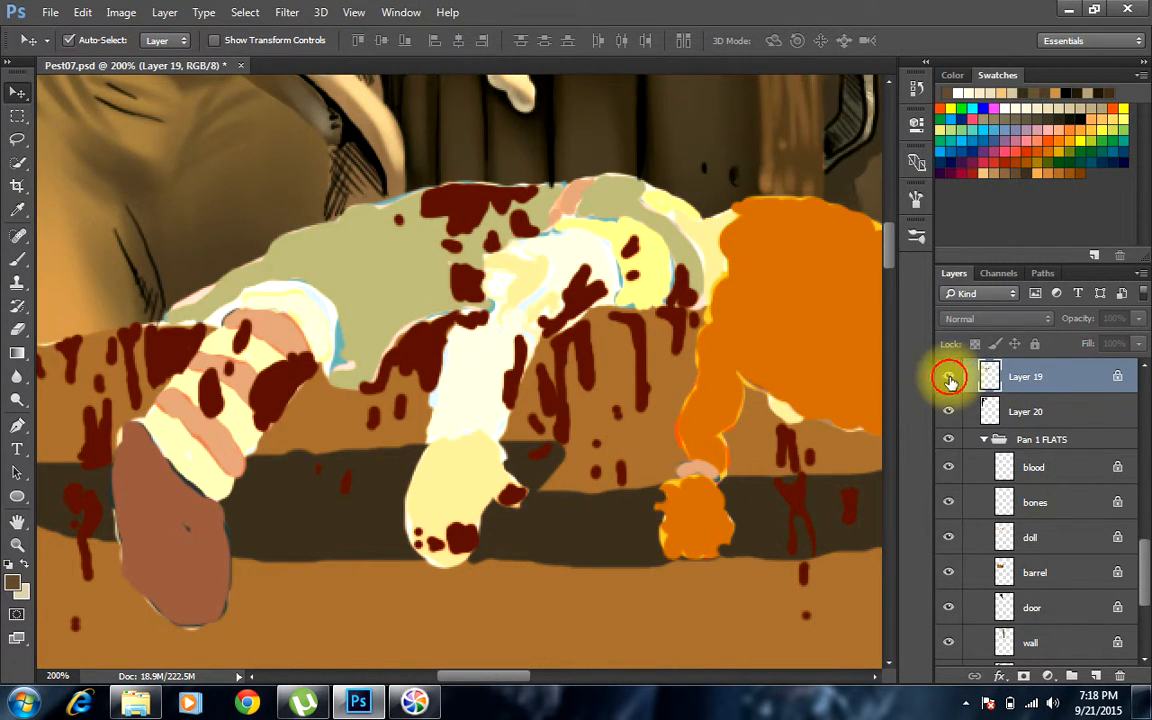
{"action": "left_click", "coordinate": [950, 379]}
Set the foreground colour to dark red 3b0101
{"action": "left_click_drag", "start_coordinate": [663, 527], "coordinate": [730, 557]}
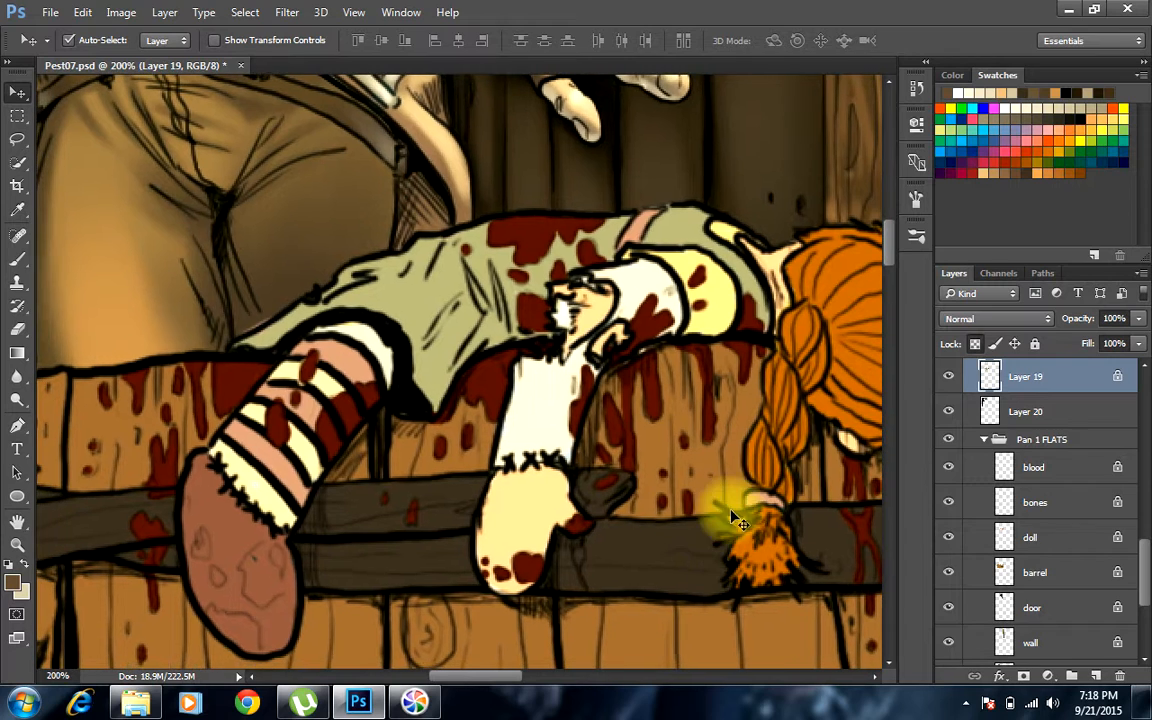
{"action": "left_click", "coordinate": [17, 588]}
{"action": "left_click", "coordinate": [255, 348]}
{"action": "left_click", "coordinate": [559, 351]}
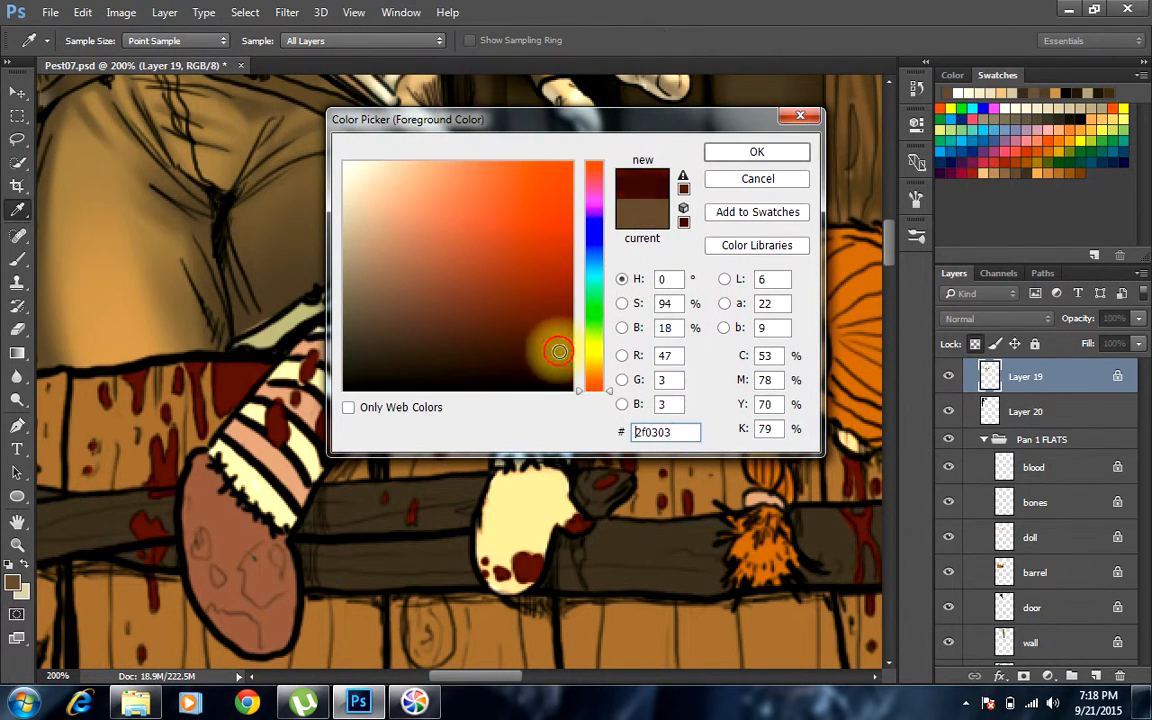
{"action": "mouse_move", "coordinate": [559, 351]}
{"action": "left_mouse_down"}
{"action": "mouse_move", "coordinate": [547, 338]}
{"action": "mouse_move", "coordinate": [569, 338]}
{"action": "left_mouse_up"}
{"action": "left_click", "coordinate": [735, 158]}
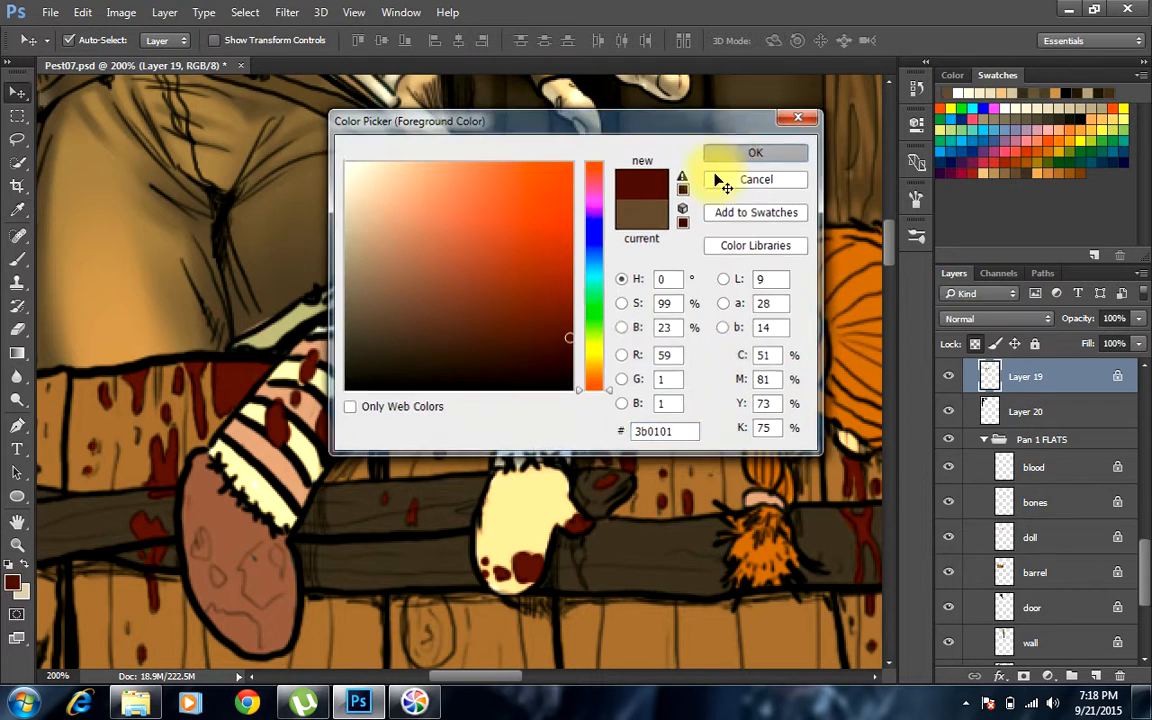
Recolour the line art around the blood stains on the doll and barrel dark red with a 20 px brush on Layer 19
{"action": "key", "text": "b"}
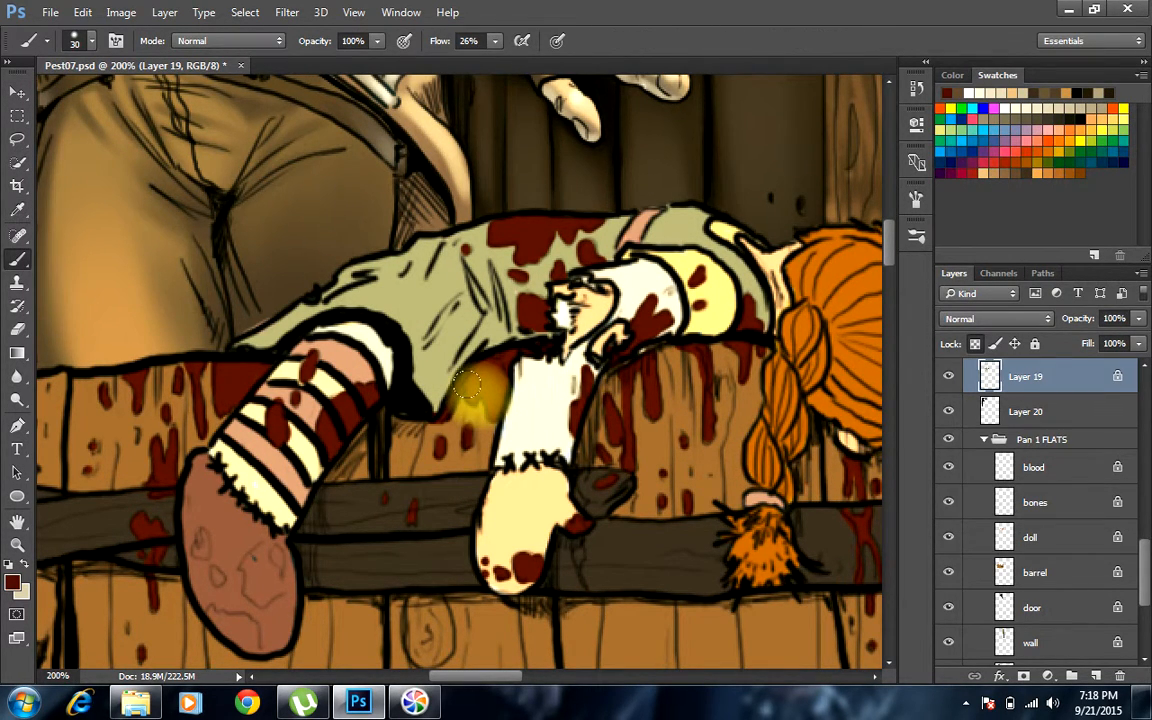
{"action": "left_click_drag", "start_coordinate": [467, 383], "coordinate": [446, 418]}
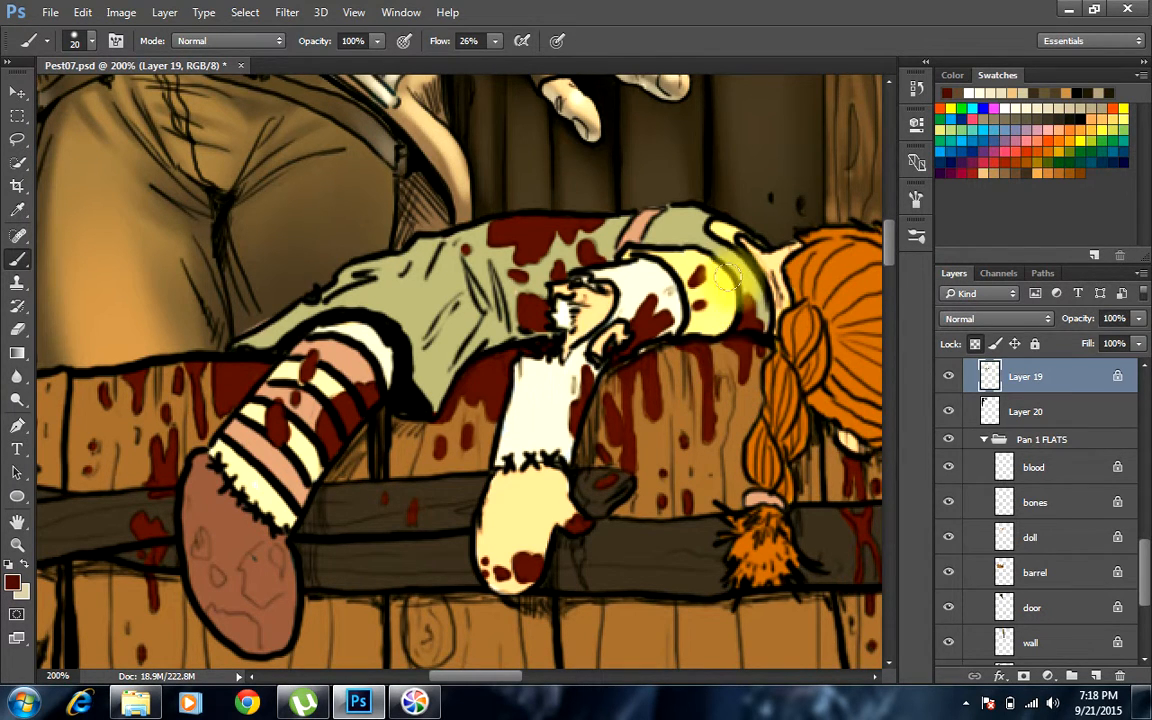
{"action": "left_click_drag", "start_coordinate": [513, 254], "coordinate": [491, 238]}
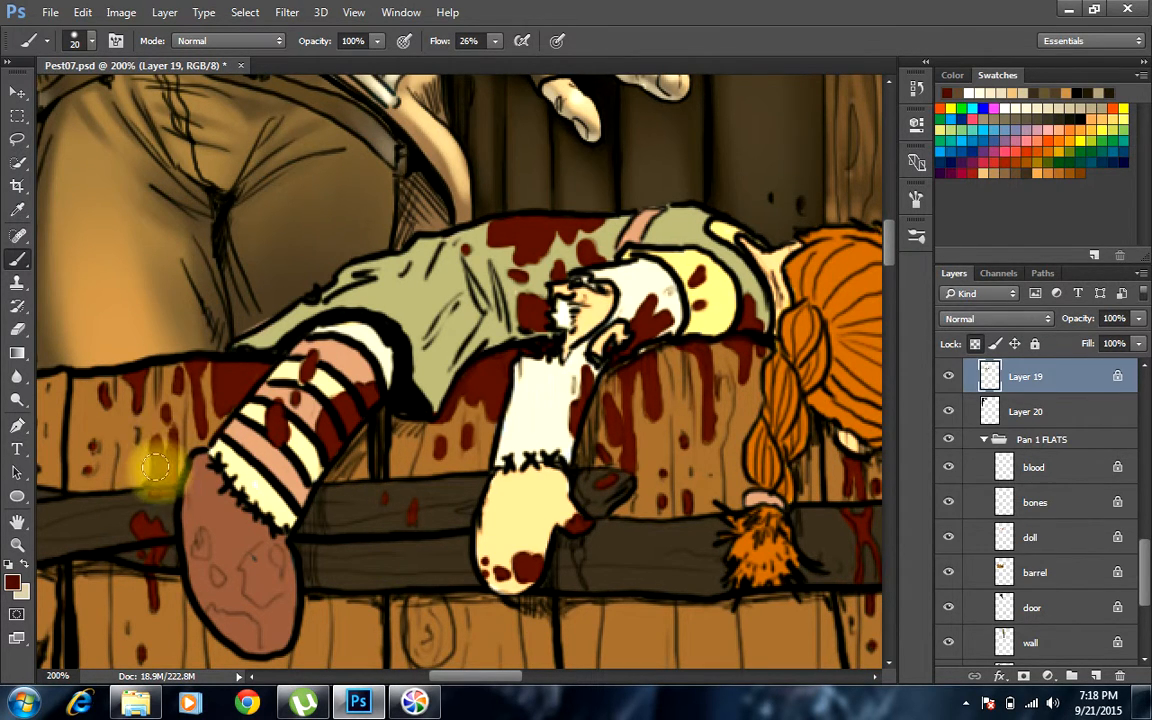
{"action": "left_click_drag", "start_coordinate": [98, 395], "coordinate": [78, 420]}
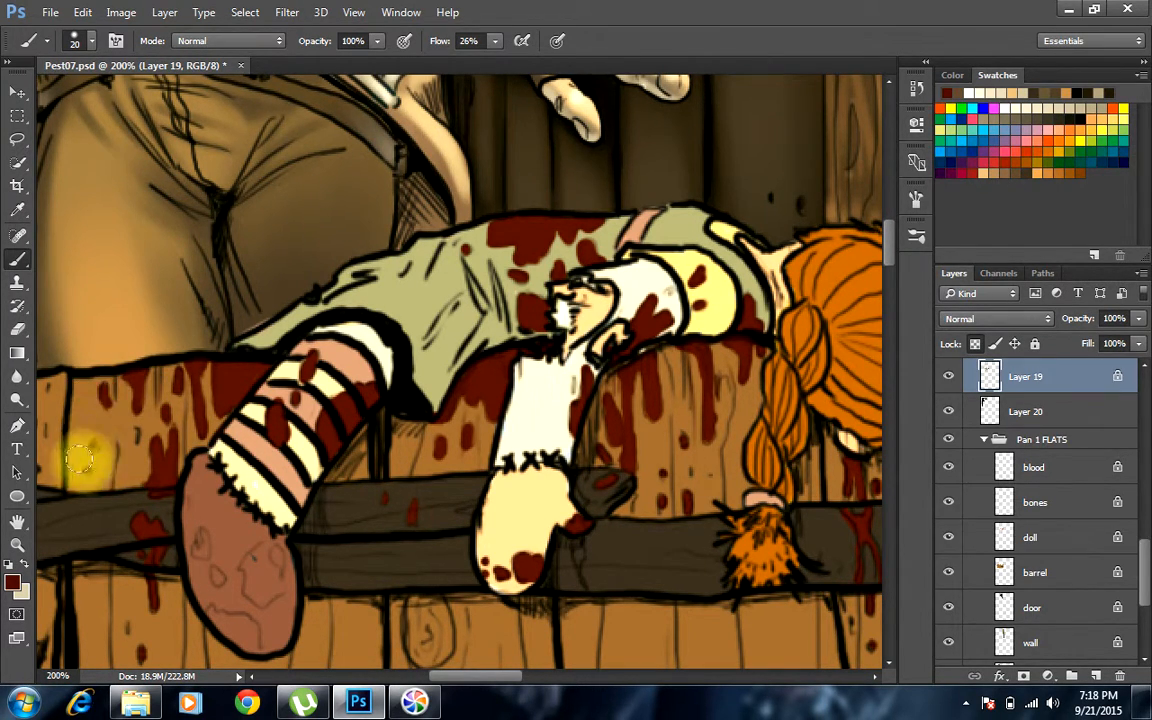
{"action": "left_click_drag", "start_coordinate": [227, 497], "coordinate": [309, 350]}
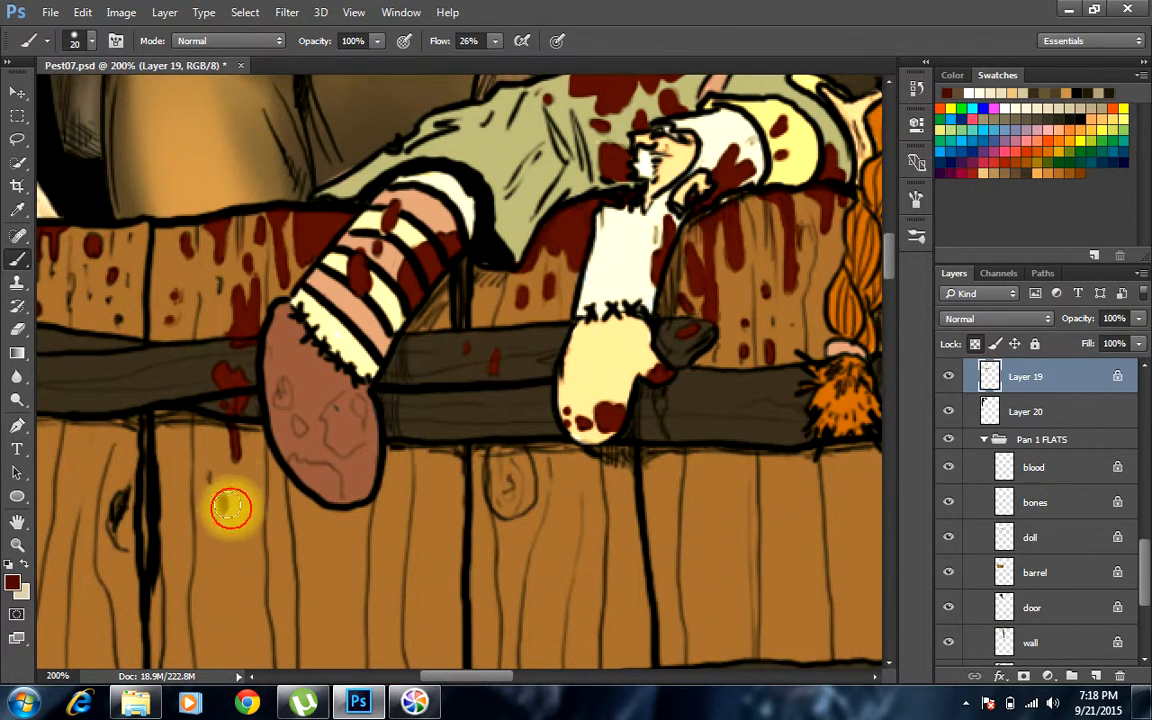
{"action": "left_click_drag", "start_coordinate": [735, 192], "coordinate": [609, 385]}
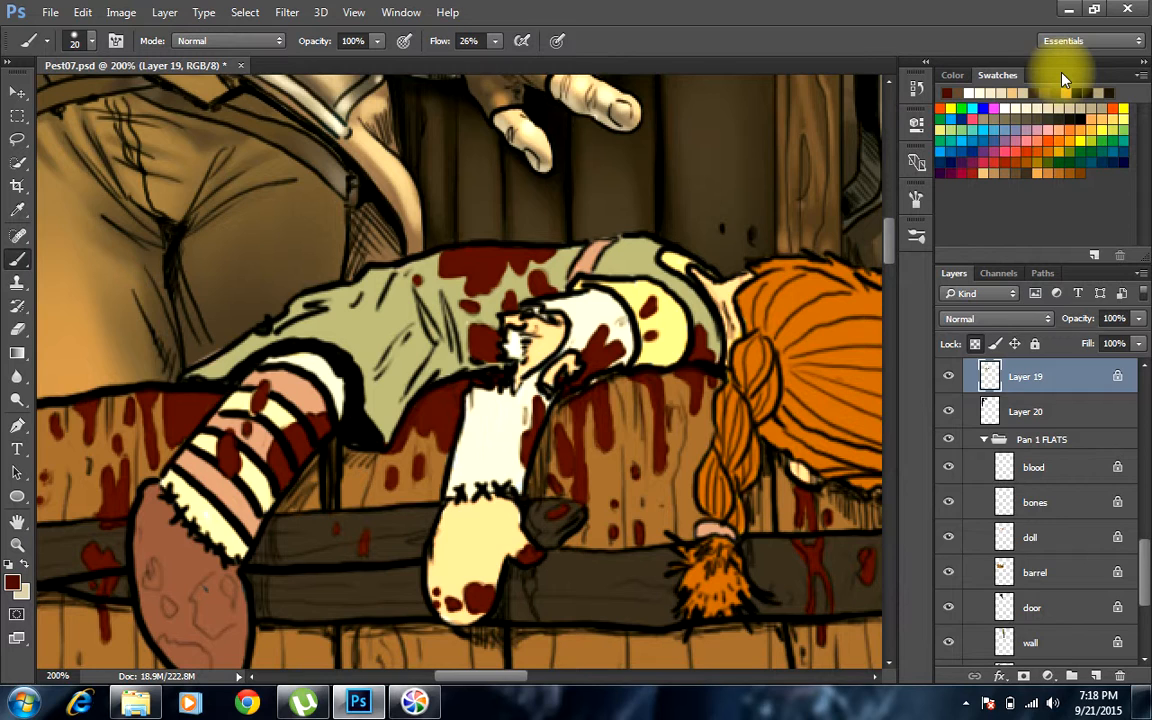
Set the foreground colour to bright orange-red and make the blood layer active for brushing
{"action": "left_click", "coordinate": [1057, 132]}
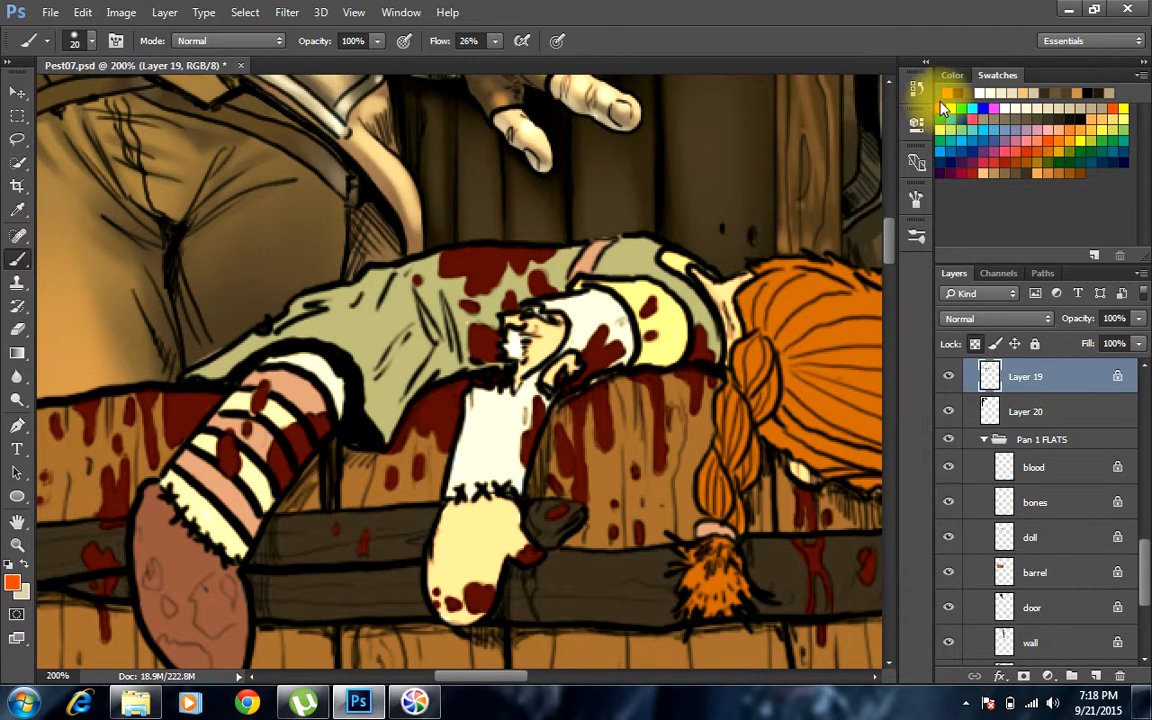
{"action": "left_click", "coordinate": [942, 107]}
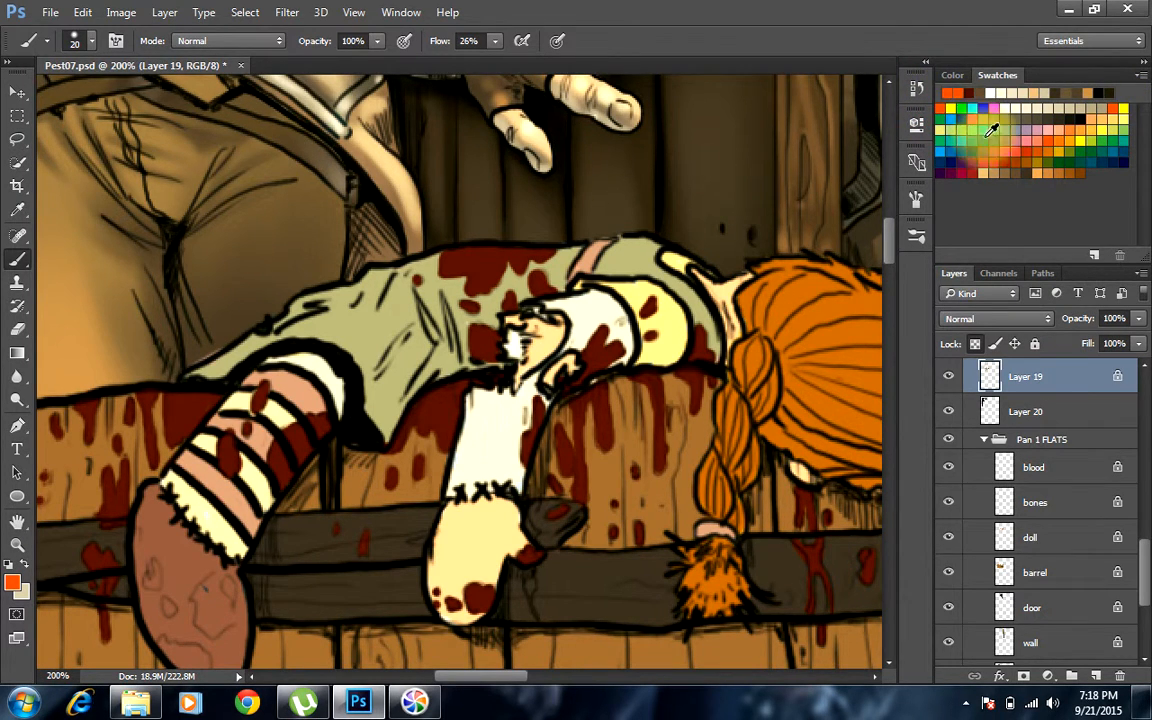
{"action": "key", "text": "v"}
{"action": "left_click", "coordinate": [497, 247]}
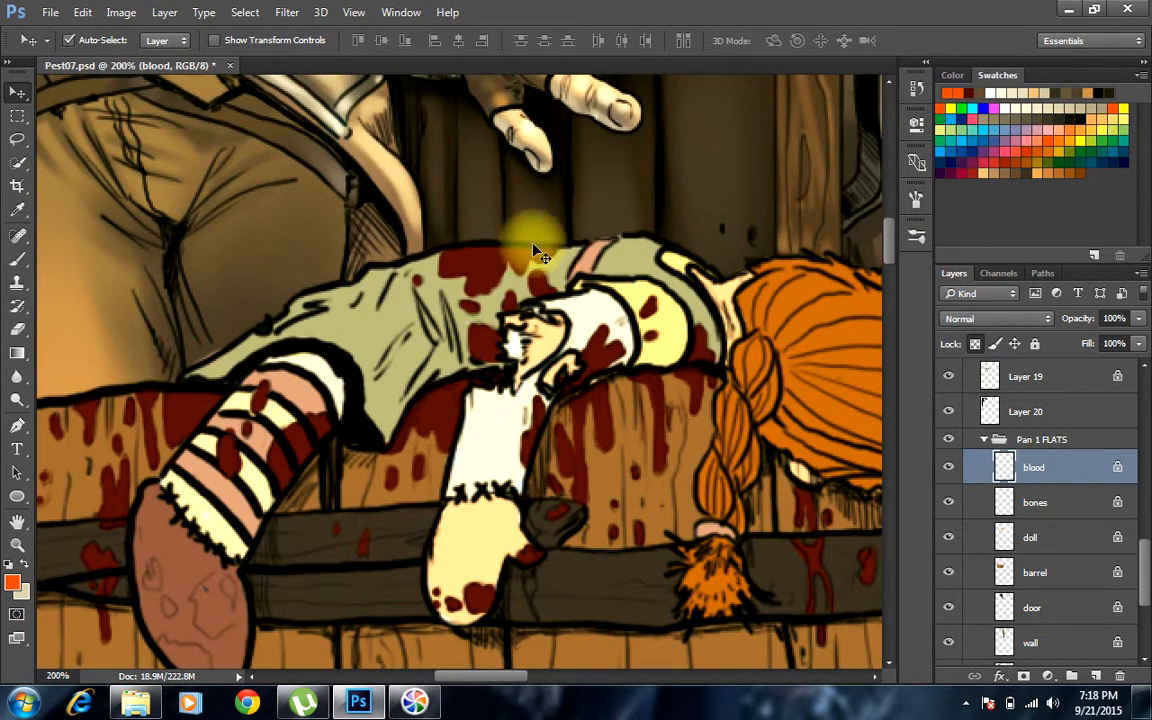
{"action": "key", "text": "b"}
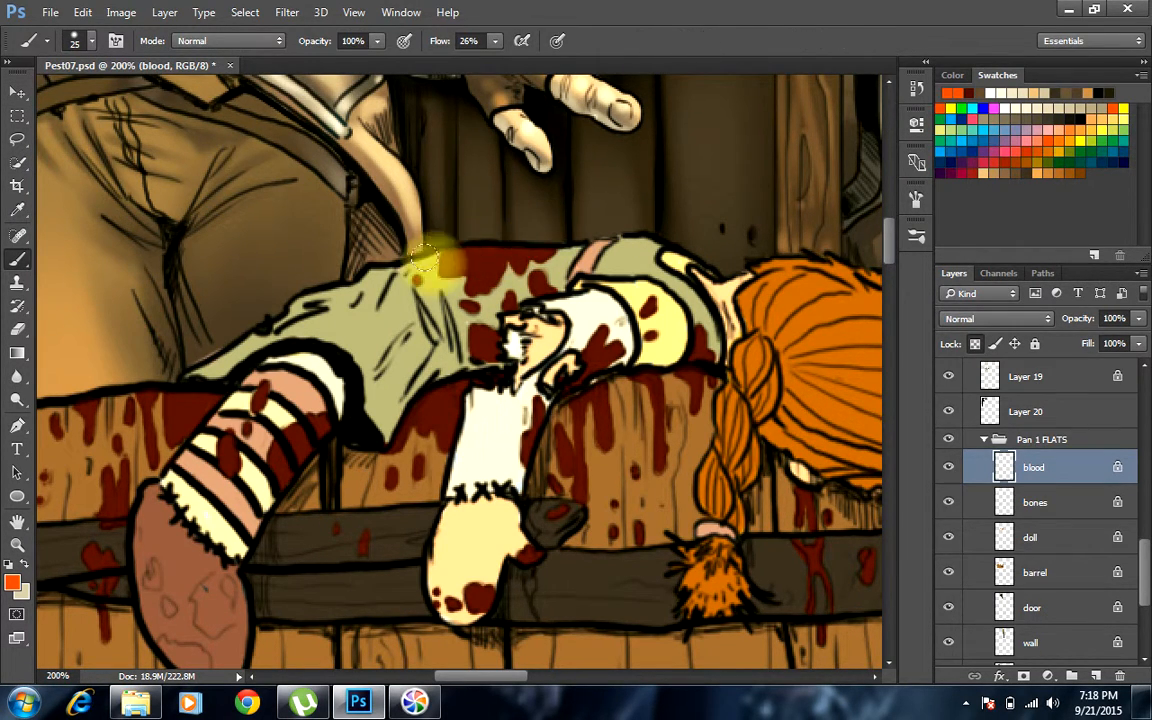
Paint orange-red highlights on the blood stains across the doll's dress, using a soft 25 px brush reduced to 5 px for small spots
{"action": "left_click", "coordinate": [478, 272]}
{"action": "mouse_move", "coordinate": [478, 272]}
{"action": "left_mouse_down"}
{"action": "mouse_move", "coordinate": [492, 230]}
{"action": "mouse_move", "coordinate": [551, 243]}
{"action": "mouse_move", "coordinate": [452, 235]}
{"action": "mouse_move", "coordinate": [550, 227]}
{"action": "mouse_move", "coordinate": [434, 232]}
{"action": "mouse_move", "coordinate": [489, 221]}
{"action": "mouse_move", "coordinate": [450, 231]}
{"action": "left_mouse_up"}
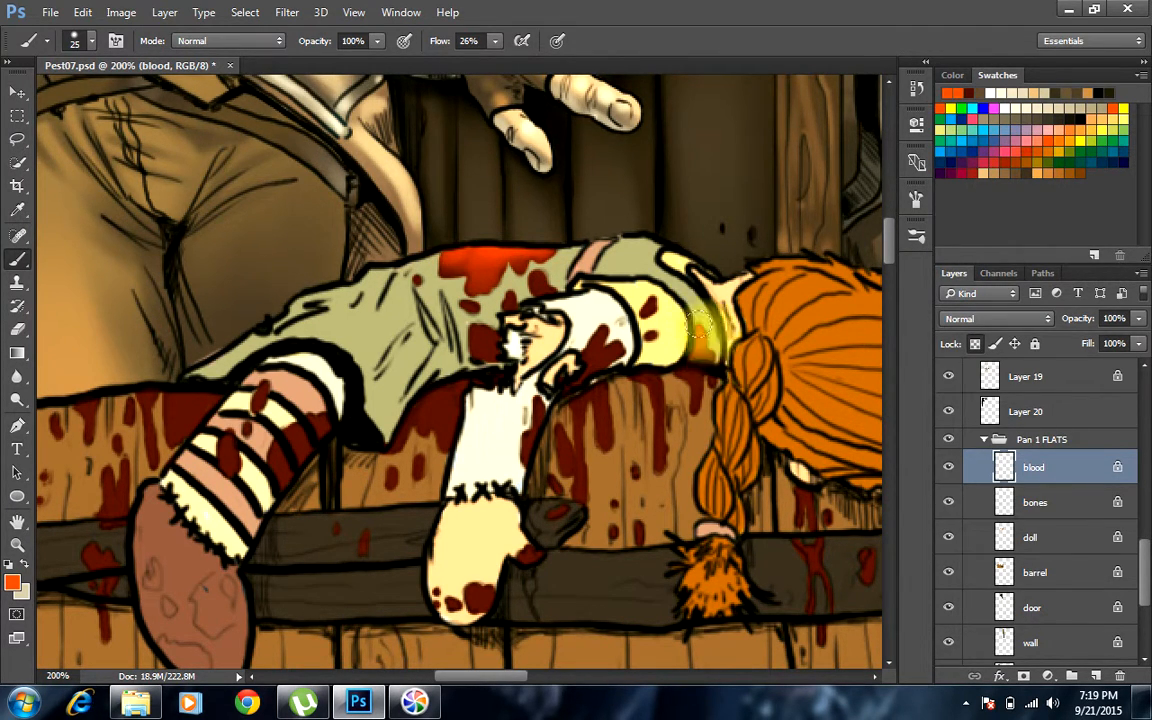
{"action": "key", "text": "bracketleft"}
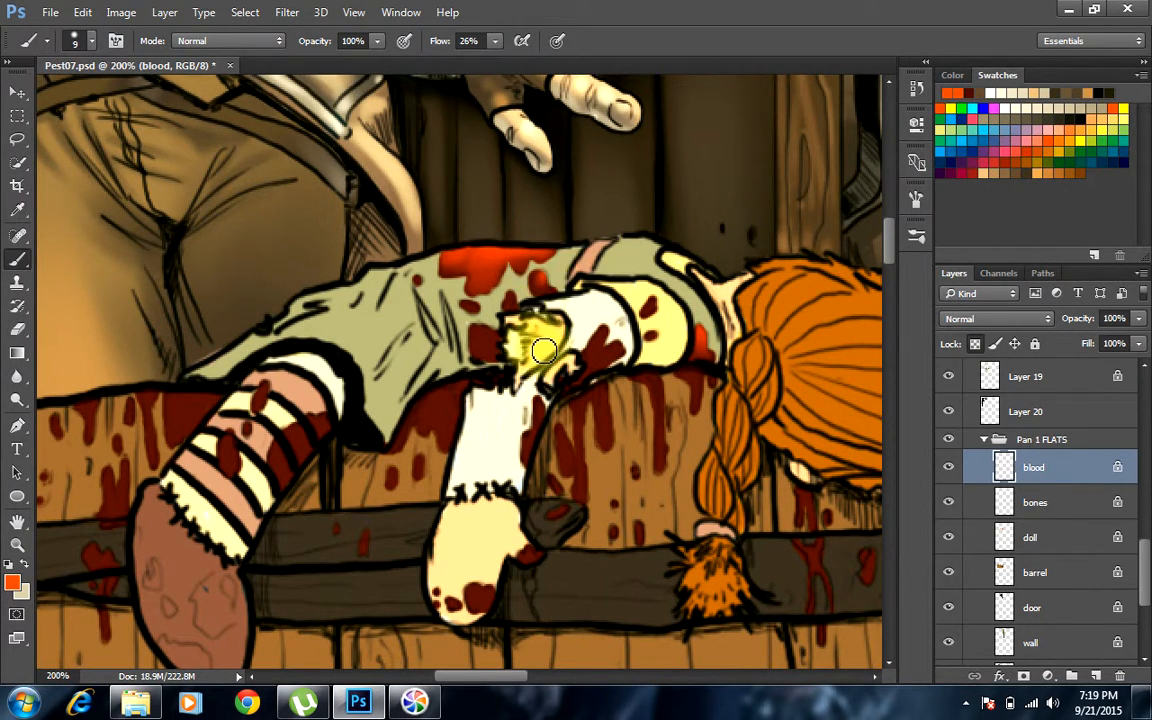
{"action": "key", "text": "bracketleft"}
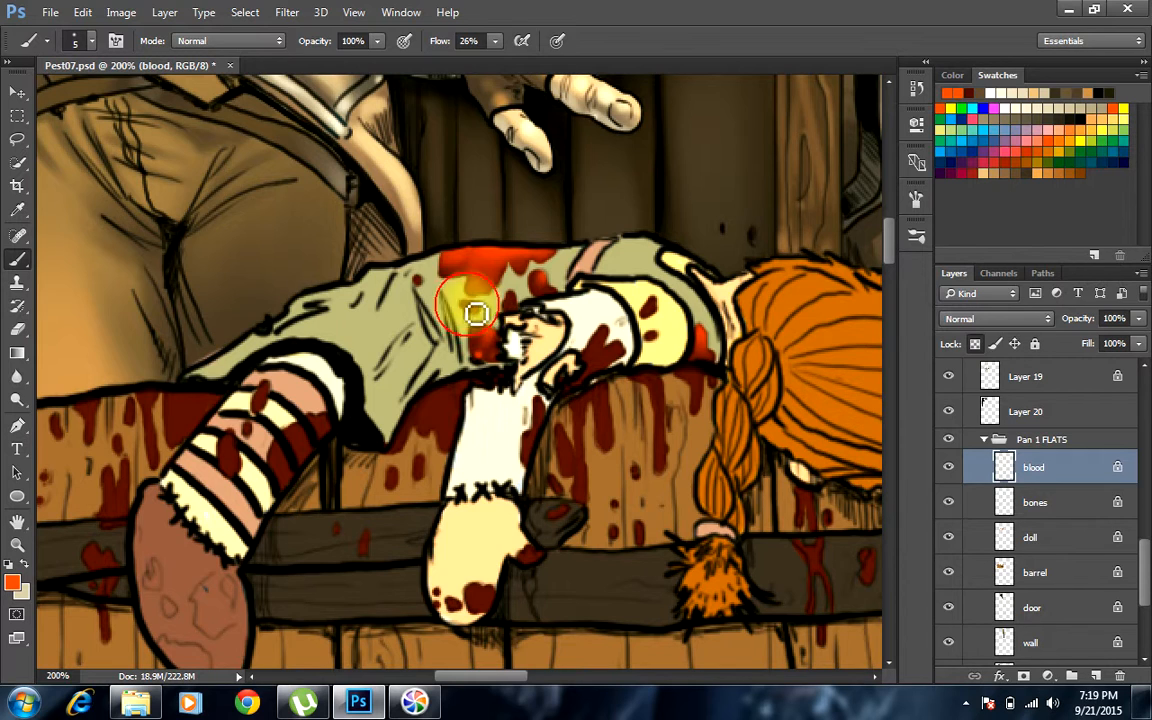
{"action": "left_click", "coordinate": [518, 308]}
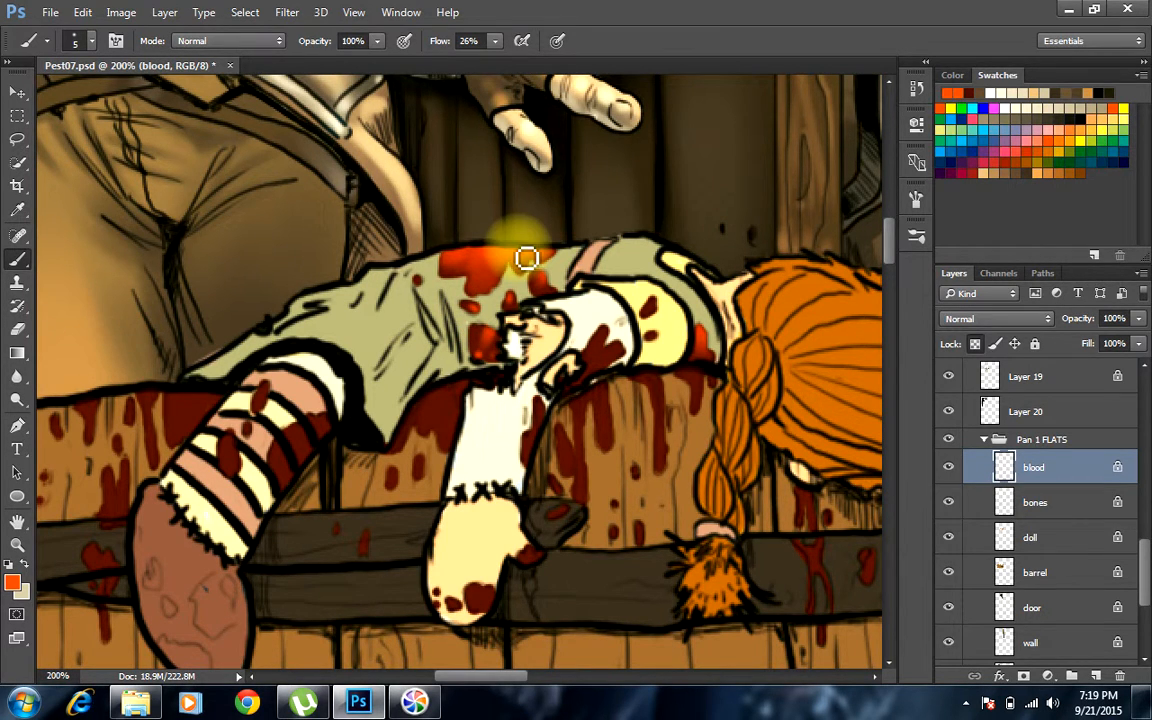
Highlight the blood drips on the barrel between the doll's arm and braid with an 8 px brush
{"action": "key", "text": "bracketright"}
{"action": "key", "text": "bracketright"}
{"action": "mouse_move", "coordinate": [666, 479]}
{"action": "left_mouse_down"}
{"action": "mouse_move", "coordinate": [659, 408]}
{"action": "mouse_move", "coordinate": [666, 440]}
{"action": "mouse_move", "coordinate": [685, 305]}
{"action": "mouse_move", "coordinate": [697, 388]}
{"action": "left_mouse_up"}
{"action": "left_click", "coordinate": [698, 320]}
{"action": "left_click_drag", "start_coordinate": [698, 320], "coordinate": [705, 354]}
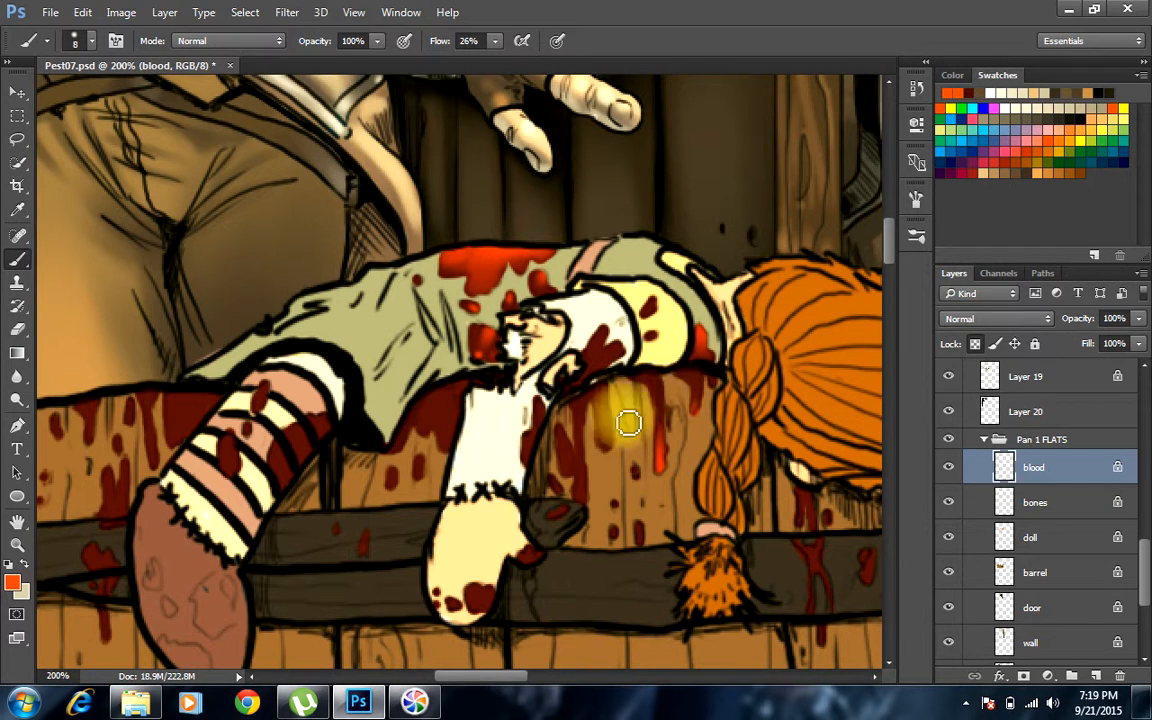
{"action": "left_click_drag", "start_coordinate": [610, 453], "coordinate": [602, 400]}
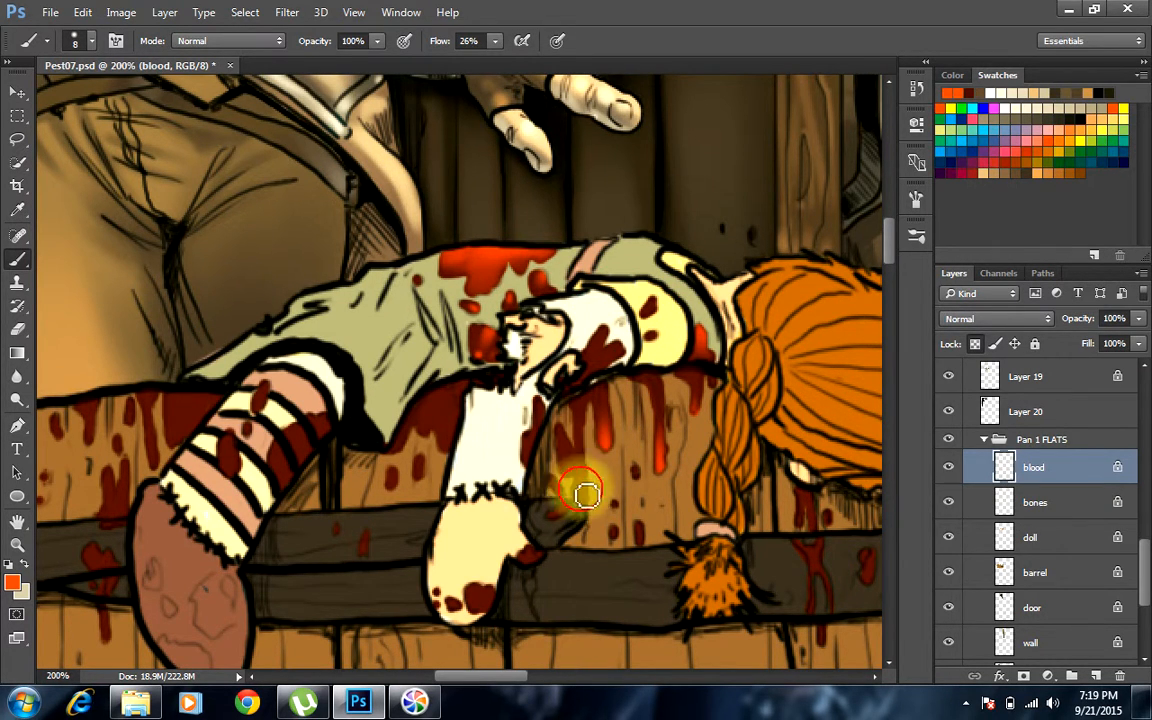
{"action": "mouse_move", "coordinate": [586, 497]}
{"action": "left_mouse_down"}
{"action": "mouse_move", "coordinate": [585, 450]}
{"action": "mouse_move", "coordinate": [571, 470]}
{"action": "mouse_move", "coordinate": [564, 436]}
{"action": "left_mouse_up"}
{"action": "left_click_drag", "start_coordinate": [649, 537], "coordinate": [638, 525]}
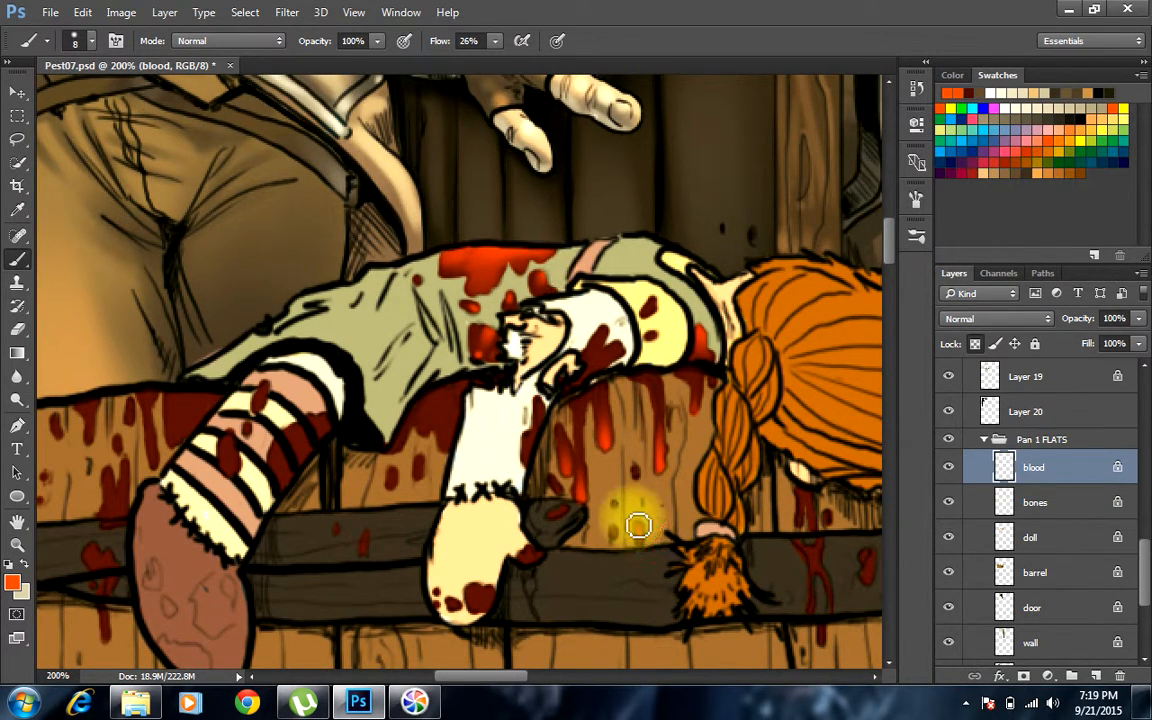
Highlight the blood on the barrel between the doll's dress and hanging arm with a 25 px brush
{"action": "left_click_drag", "start_coordinate": [458, 424], "coordinate": [553, 373]}
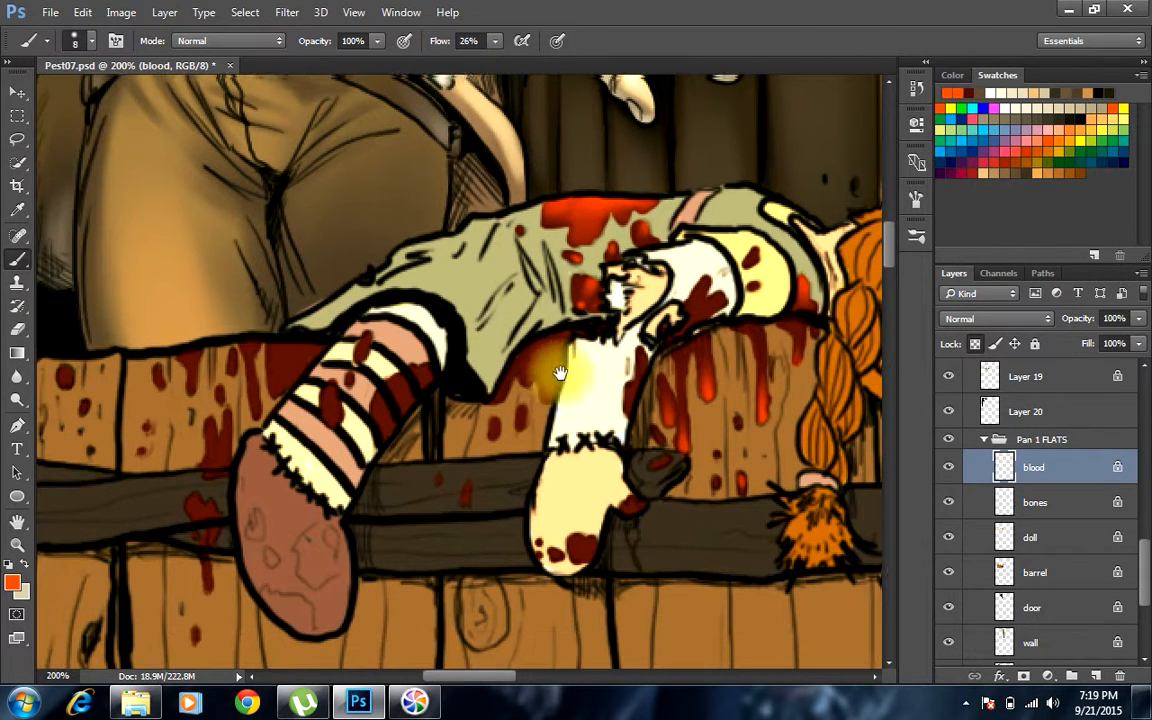
{"action": "key", "text": "bracketright"}
{"action": "key", "text": "bracketright"}
{"action": "key", "text": "bracketright"}
{"action": "key", "text": "bracketright"}
{"action": "key", "text": "bracketright"}
{"action": "mouse_move", "coordinate": [525, 428]}
{"action": "left_mouse_down"}
{"action": "mouse_move", "coordinate": [557, 323]}
{"action": "mouse_move", "coordinate": [547, 332]}
{"action": "mouse_move", "coordinate": [697, 319]}
{"action": "left_mouse_up"}
{"action": "left_click", "coordinate": [586, 268]}
{"action": "left_click", "coordinate": [497, 355]}
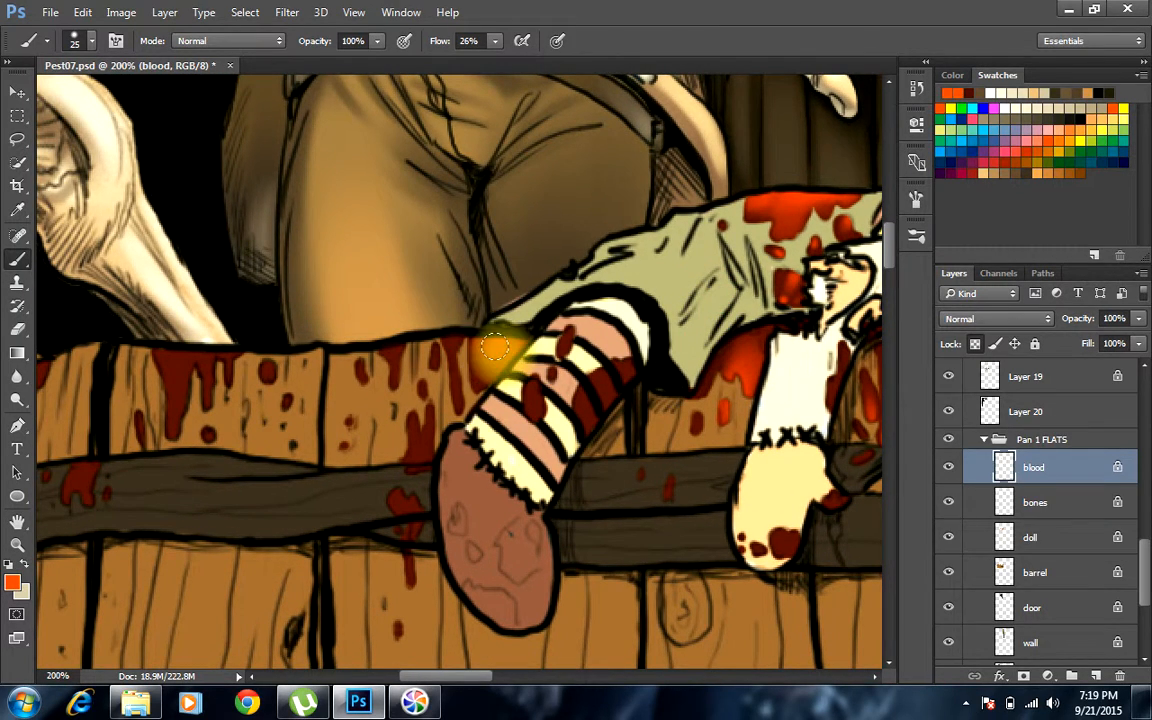
Brush orange-red highlights onto the blood drips along the barrel's rim and band, from the doll's leg to the barrel's left end
{"action": "left_click_drag", "start_coordinate": [479, 333], "coordinate": [700, 361]}
{"action": "mouse_move", "coordinate": [432, 382]}
{"action": "left_mouse_down"}
{"action": "mouse_move", "coordinate": [385, 369]}
{"action": "mouse_move", "coordinate": [373, 403]}
{"action": "left_mouse_up"}
{"action": "left_click_drag", "start_coordinate": [259, 376], "coordinate": [199, 353]}
{"action": "left_click_drag", "start_coordinate": [242, 481], "coordinate": [318, 475]}
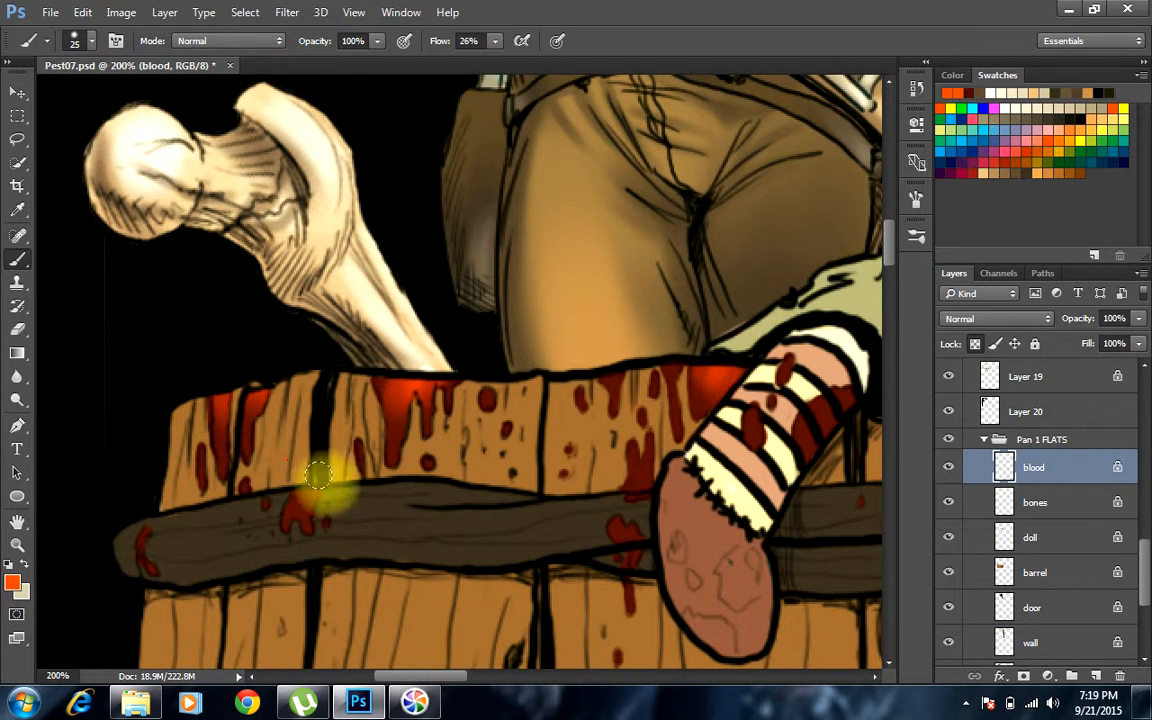
{"action": "left_click_drag", "start_coordinate": [630, 440], "coordinate": [530, 372]}
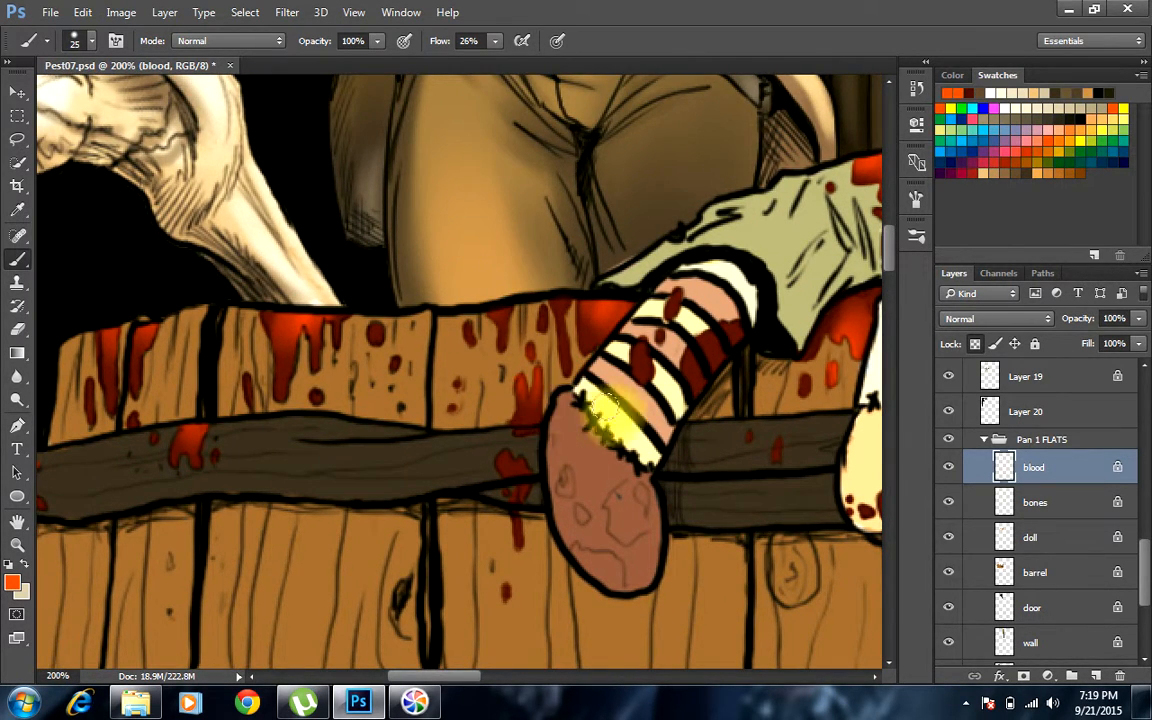
Highlight the blood stains on the doll's sleeve and on the barrel's right end below the hair
{"action": "left_click_drag", "start_coordinate": [605, 420], "coordinate": [404, 316]}
{"action": "left_click_drag", "start_coordinate": [746, 296], "coordinate": [355, 407]}
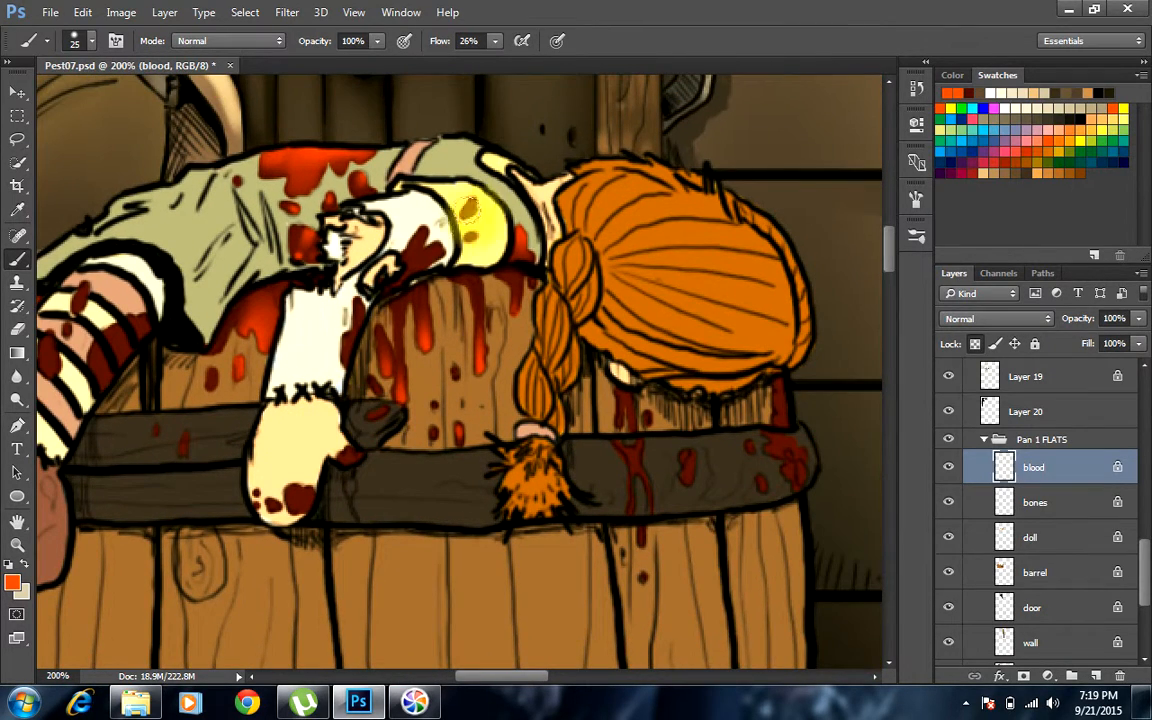
{"action": "mouse_move", "coordinate": [417, 184]}
{"action": "left_mouse_down"}
{"action": "mouse_move", "coordinate": [417, 224]}
{"action": "mouse_move", "coordinate": [430, 197]}
{"action": "left_mouse_up"}
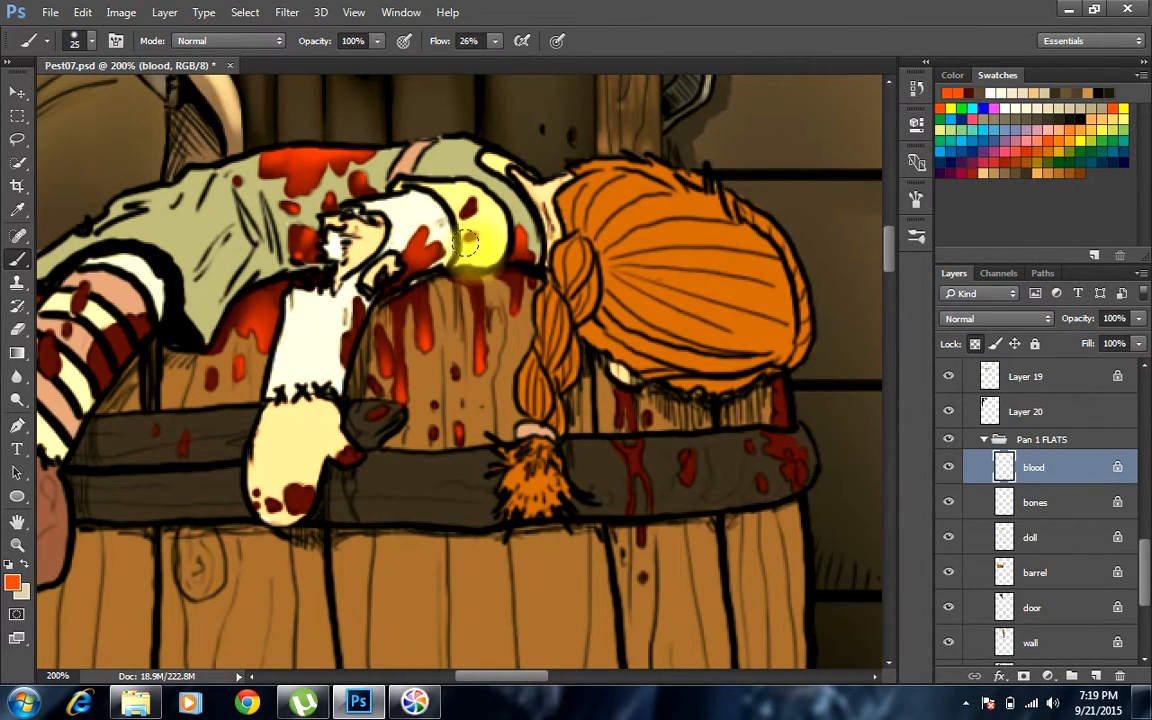
{"action": "mouse_move", "coordinate": [783, 384]}
{"action": "left_mouse_down"}
{"action": "mouse_move", "coordinate": [771, 459]}
{"action": "mouse_move", "coordinate": [796, 449]}
{"action": "mouse_move", "coordinate": [778, 515]}
{"action": "left_mouse_up"}
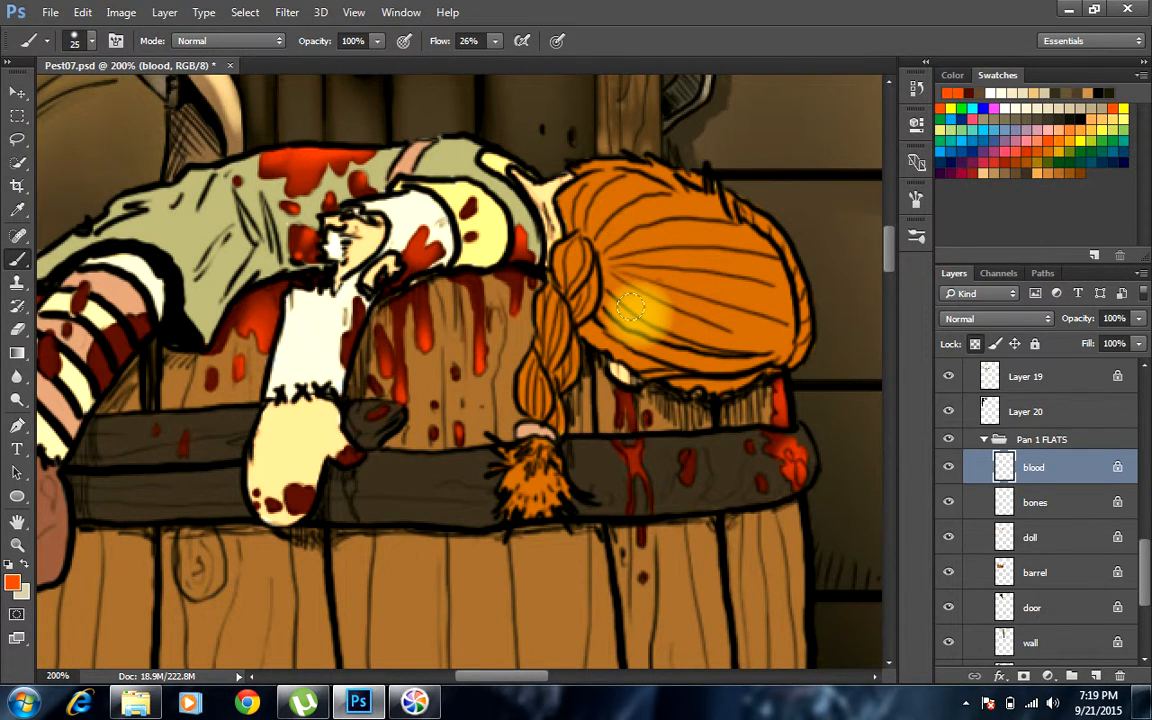
Highlight the blood stains on the doll's striped stocking with the 25 px brush, reducing it to 6 px for the small spots
{"action": "key", "text": "ctrl+minus"}
{"action": "key", "text": "ctrl+minus"}
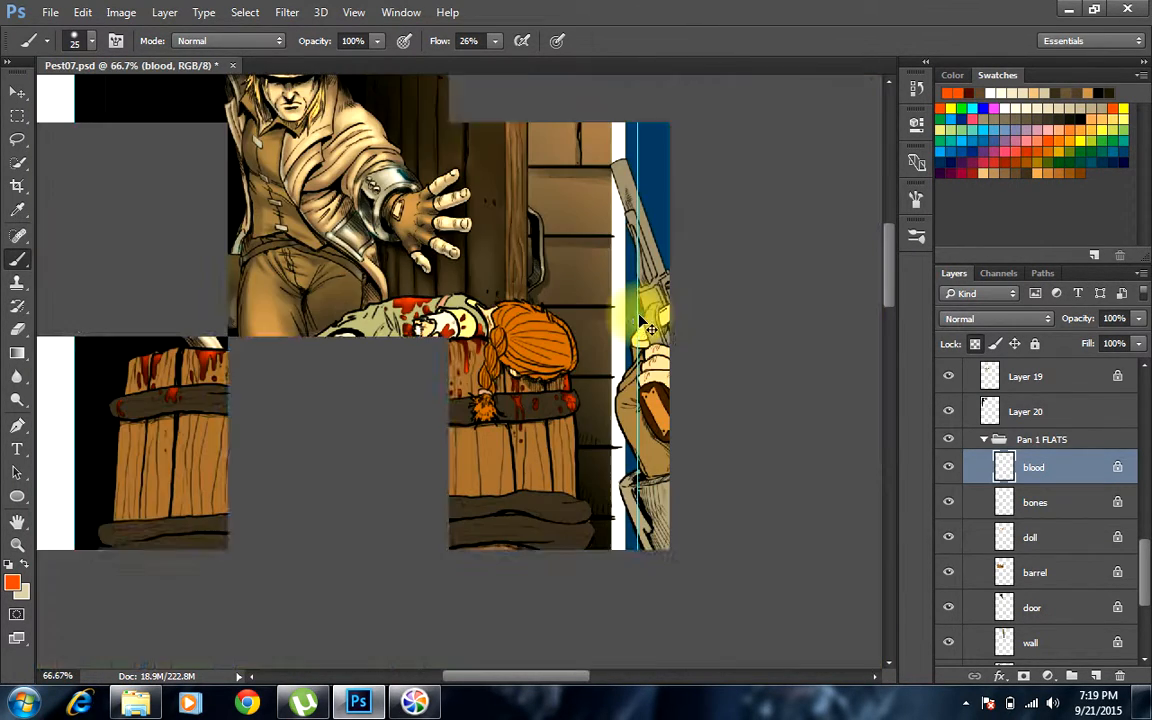
{"action": "key", "text": "ctrl+plus"}
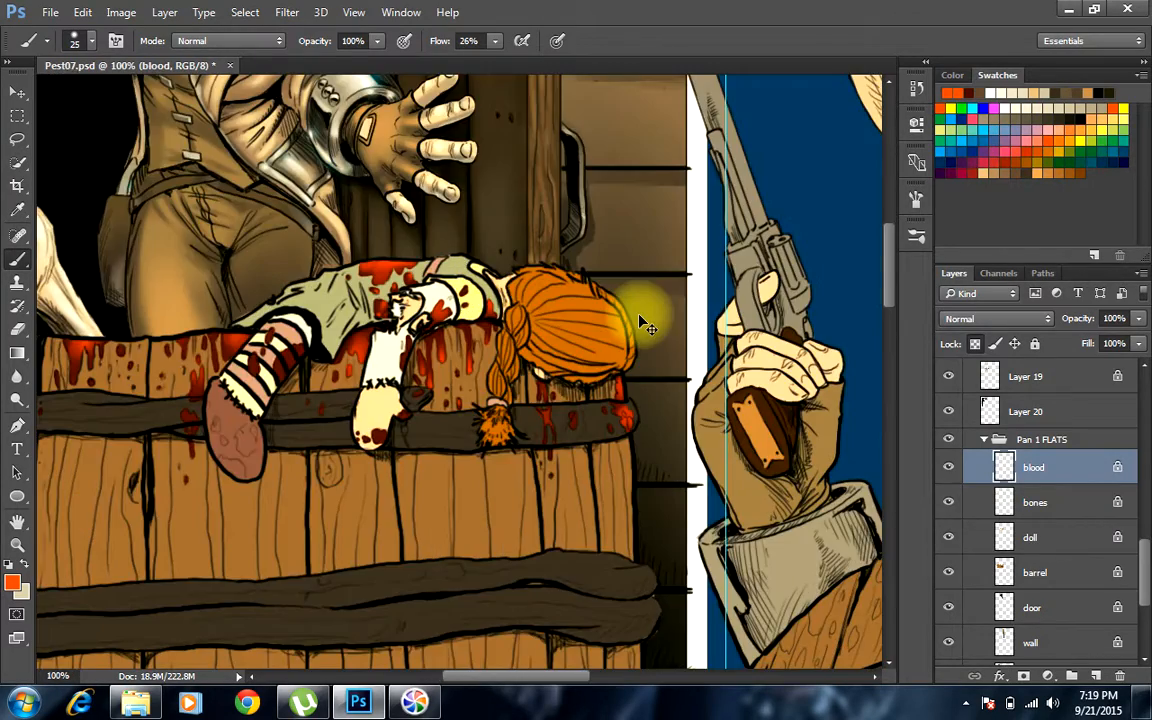
{"action": "key", "text": "ctrl+plus"}
{"action": "mouse_move", "coordinate": [226, 391]}
{"action": "left_mouse_down"}
{"action": "mouse_move", "coordinate": [571, 327]}
{"action": "mouse_move", "coordinate": [663, 360]}
{"action": "mouse_move", "coordinate": [668, 373]}
{"action": "left_mouse_up"}
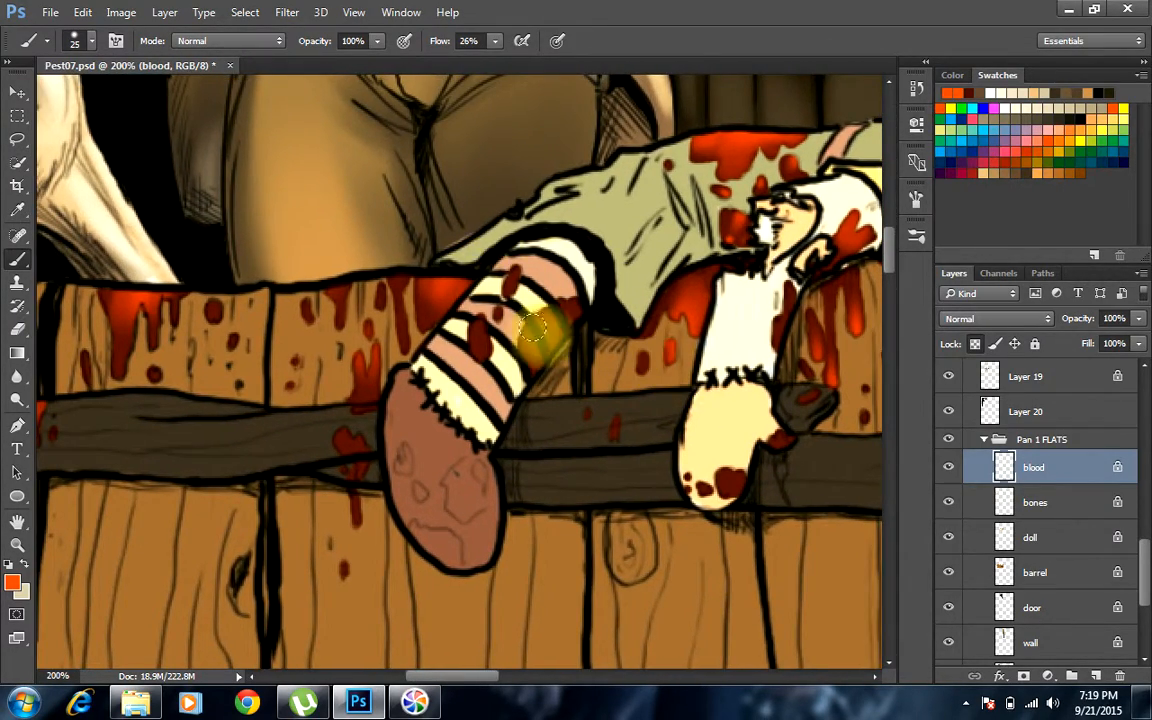
{"action": "left_click_drag", "start_coordinate": [530, 298], "coordinate": [527, 296]}
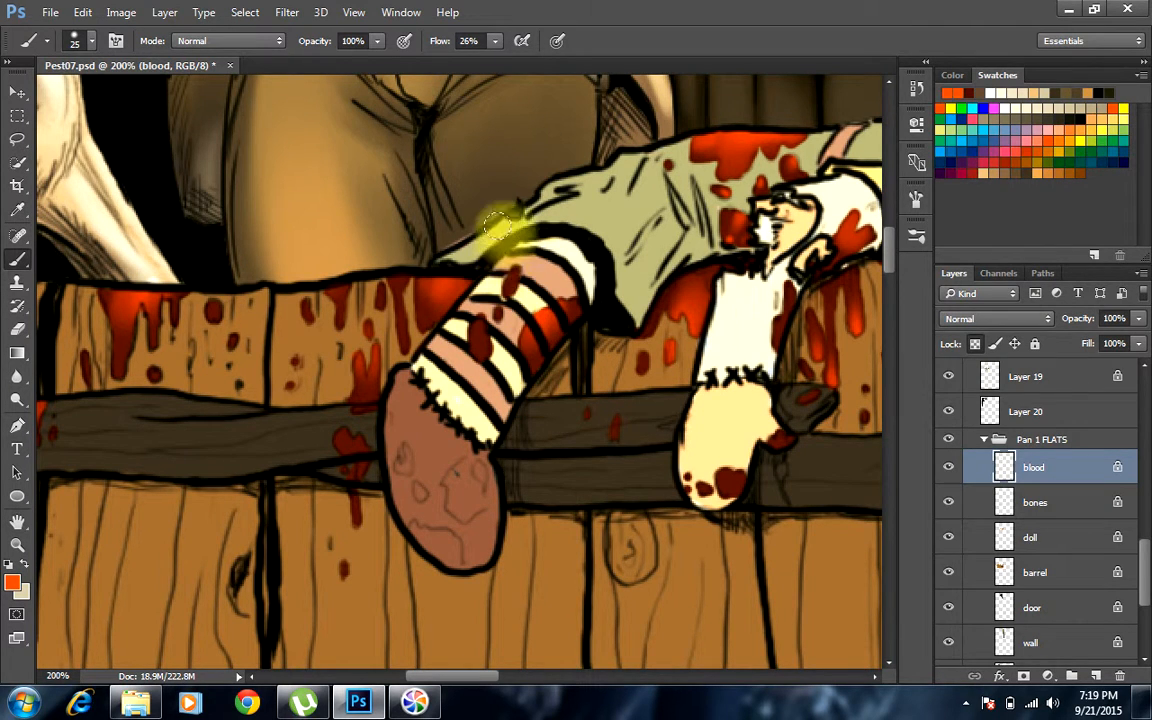
{"action": "key", "text": "bracketleft"}
{"action": "key", "text": "bracketleft"}
{"action": "key", "text": "bracketleft"}
{"action": "key", "text": "bracketleft"}
{"action": "key", "text": "bracketleft"}
{"action": "key", "text": "bracketleft"}
{"action": "mouse_move", "coordinate": [550, 367]}
{"action": "left_mouse_down"}
{"action": "mouse_move", "coordinate": [515, 309]}
{"action": "mouse_move", "coordinate": [542, 314]}
{"action": "mouse_move", "coordinate": [551, 356]}
{"action": "mouse_move", "coordinate": [517, 290]}
{"action": "mouse_move", "coordinate": [532, 261]}
{"action": "left_mouse_up"}
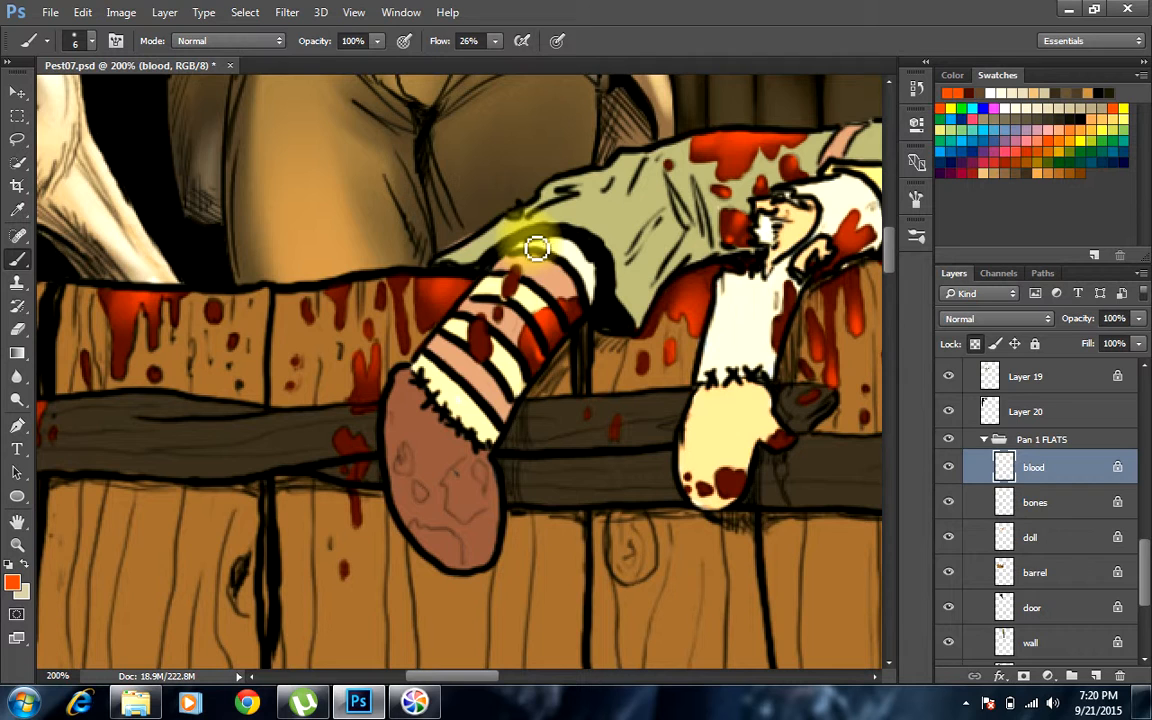
Select Layer 19 from the stocking's line art and toggle its visibility to check its contents
{"action": "key", "text": "v"}
{"action": "left_click", "coordinate": [532, 303]}
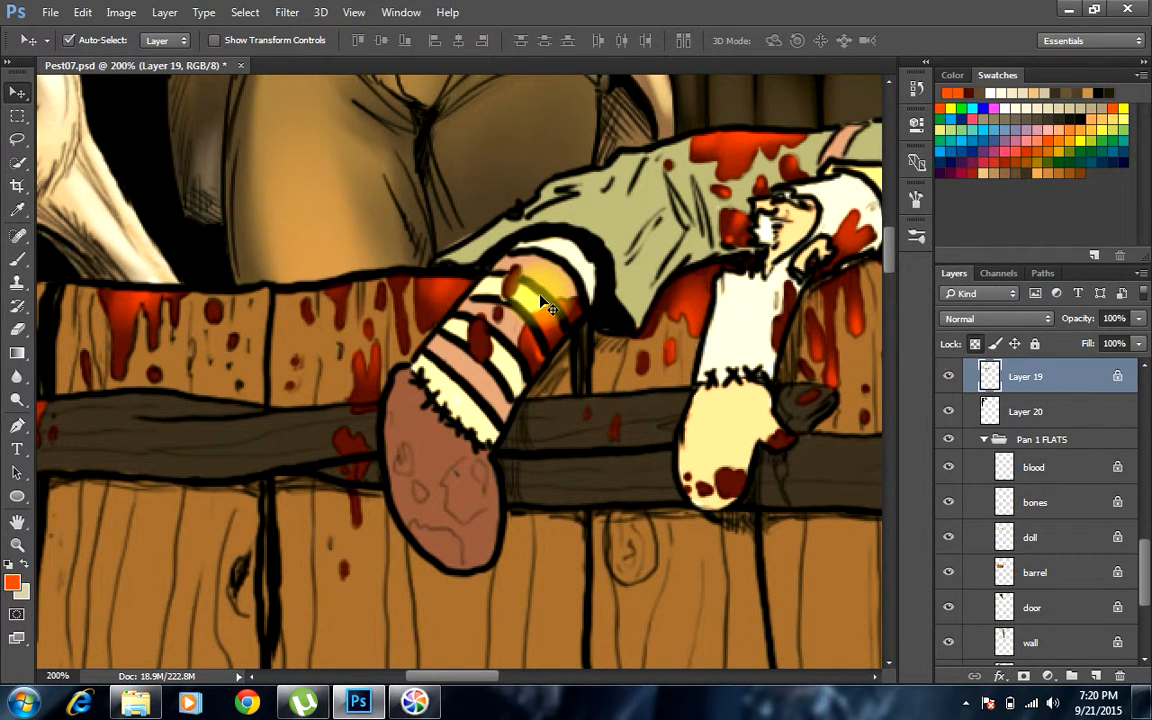
{"action": "left_click", "coordinate": [948, 377]}
{"action": "left_click", "coordinate": [948, 377]}
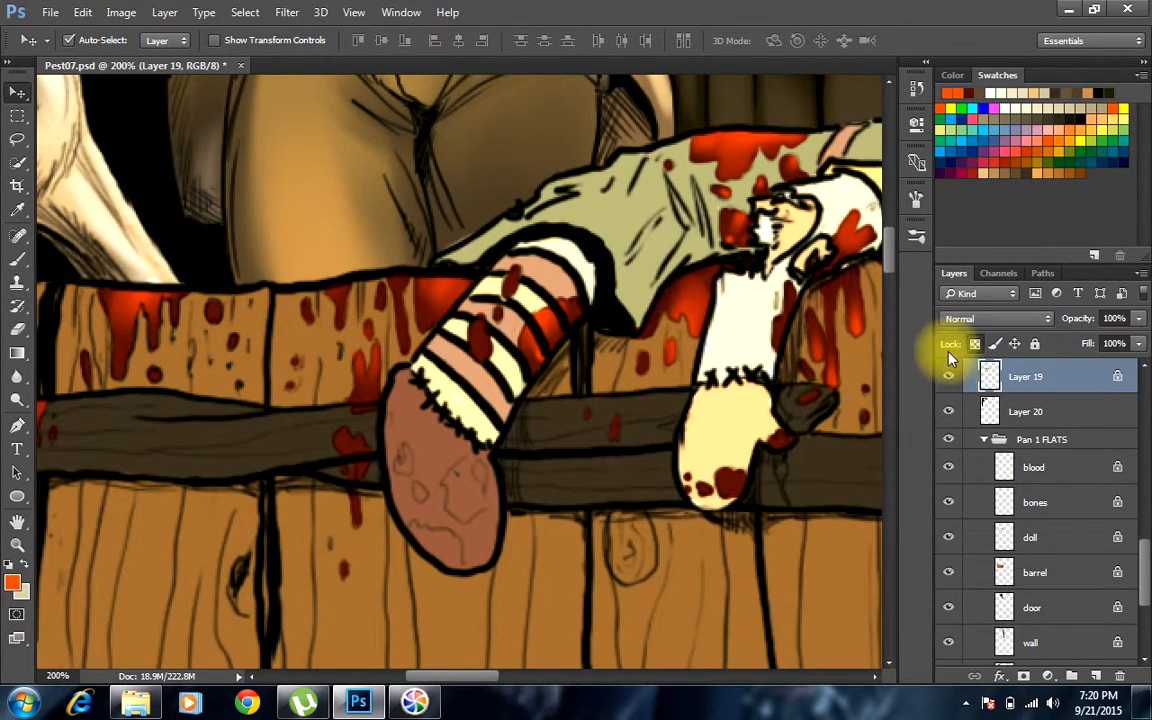
Set the foreground colour to dark red 3c0000 for the brush
{"action": "left_click", "coordinate": [1016, 152]}
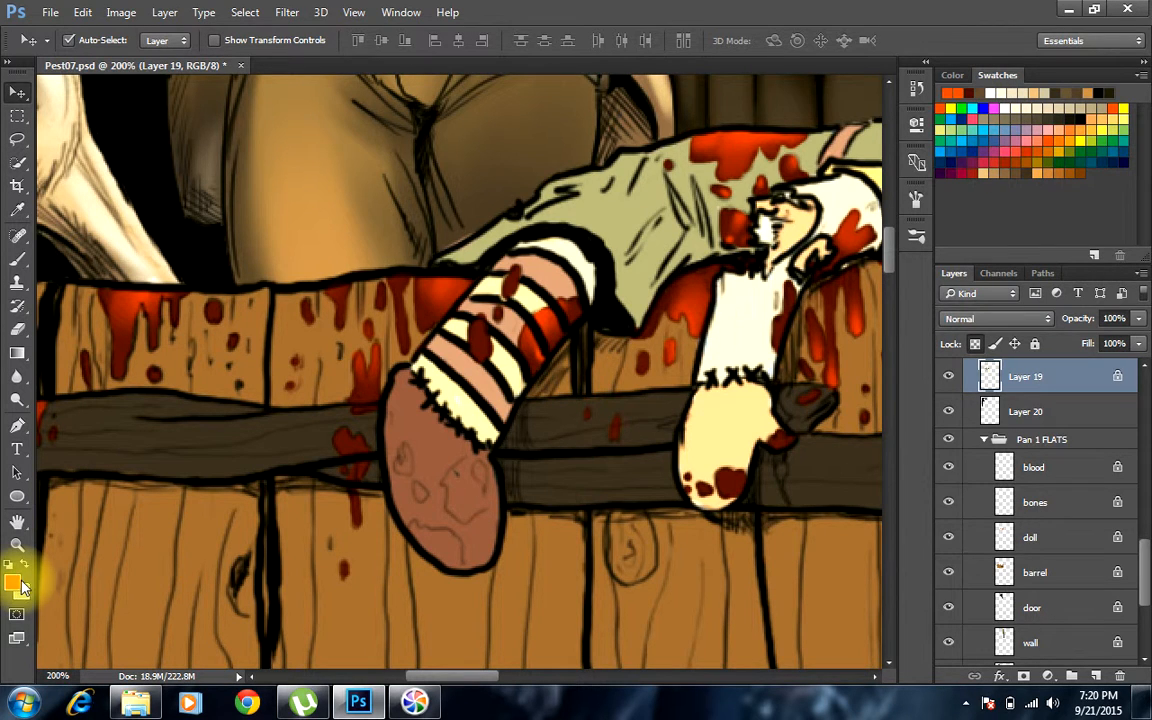
{"action": "left_click", "coordinate": [16, 582]}
{"action": "left_click", "coordinate": [112, 362]}
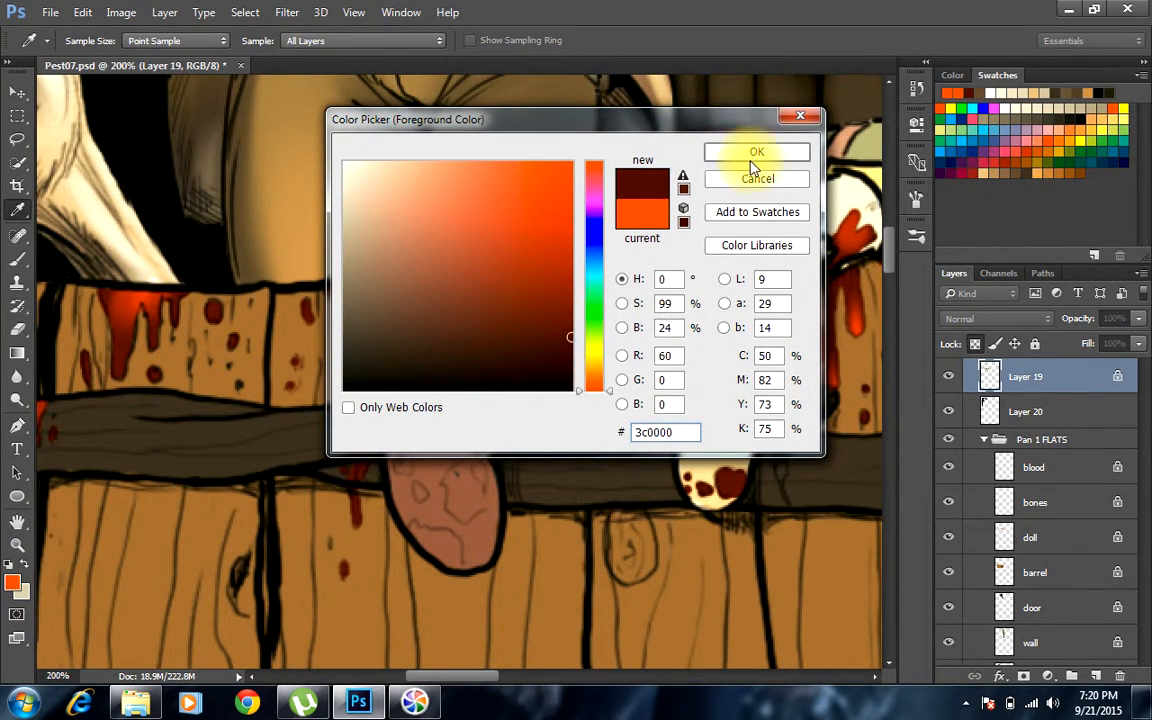
{"action": "left_click", "coordinate": [754, 155]}
{"action": "key", "text": "b"}
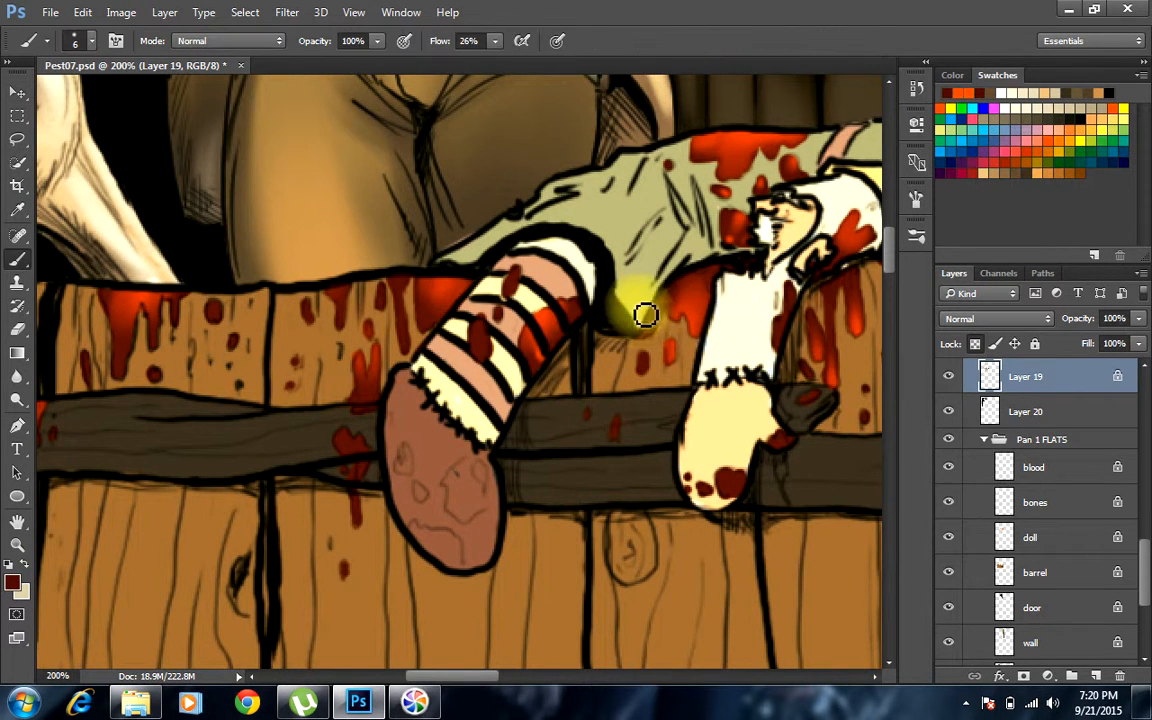
Recolour the stripe lines crossing the blood stains on the doll's stocking dark red with a 6 px brush
{"action": "mouse_move", "coordinate": [645, 315]}
{"action": "left_mouse_down"}
{"action": "mouse_move", "coordinate": [648, 288]}
{"action": "mouse_move", "coordinate": [540, 276]}
{"action": "left_mouse_up"}
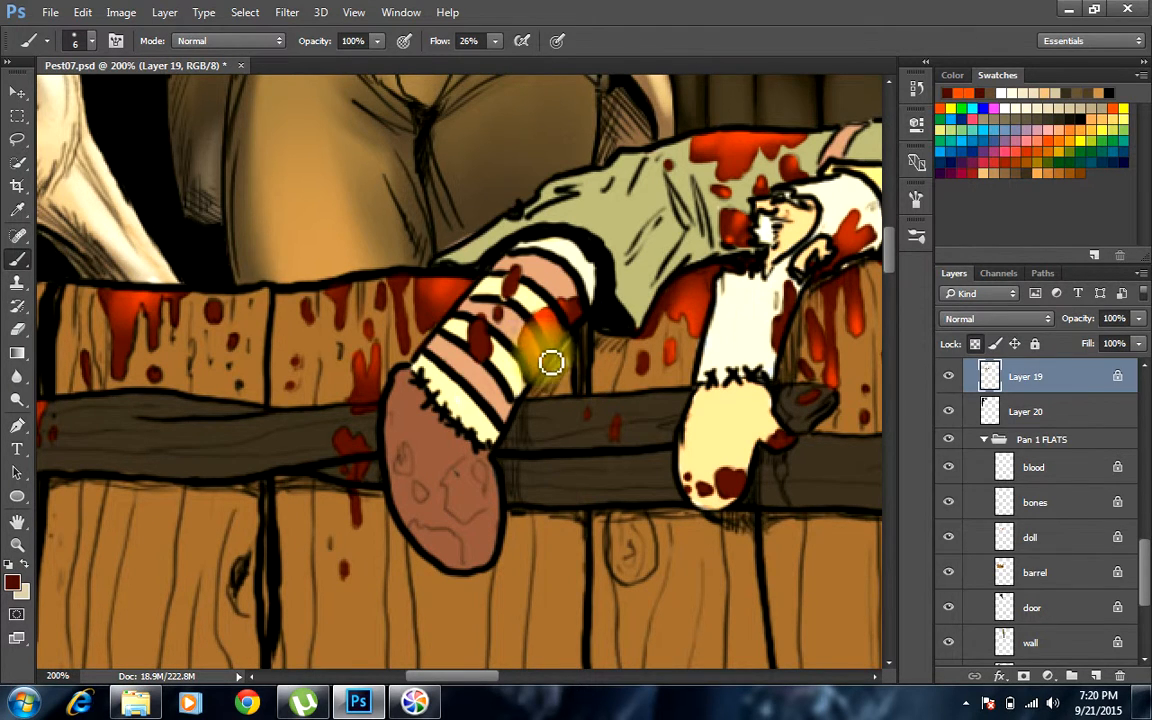
{"action": "left_click_drag", "start_coordinate": [537, 336], "coordinate": [569, 334]}
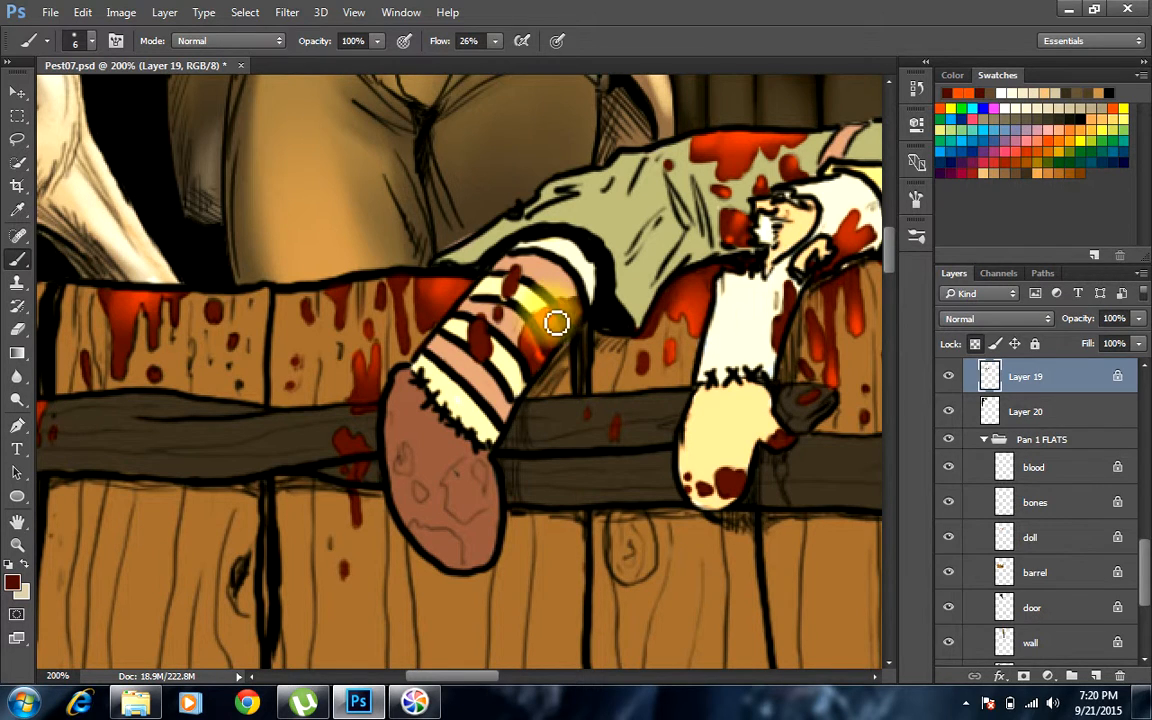
{"action": "mouse_move", "coordinate": [568, 319]}
{"action": "left_mouse_down"}
{"action": "mouse_move", "coordinate": [539, 382]}
{"action": "mouse_move", "coordinate": [532, 355]}
{"action": "mouse_move", "coordinate": [533, 396]}
{"action": "mouse_move", "coordinate": [569, 341]}
{"action": "mouse_move", "coordinate": [543, 376]}
{"action": "mouse_move", "coordinate": [521, 314]}
{"action": "mouse_move", "coordinate": [489, 327]}
{"action": "left_mouse_up"}
{"action": "left_click", "coordinate": [498, 314]}
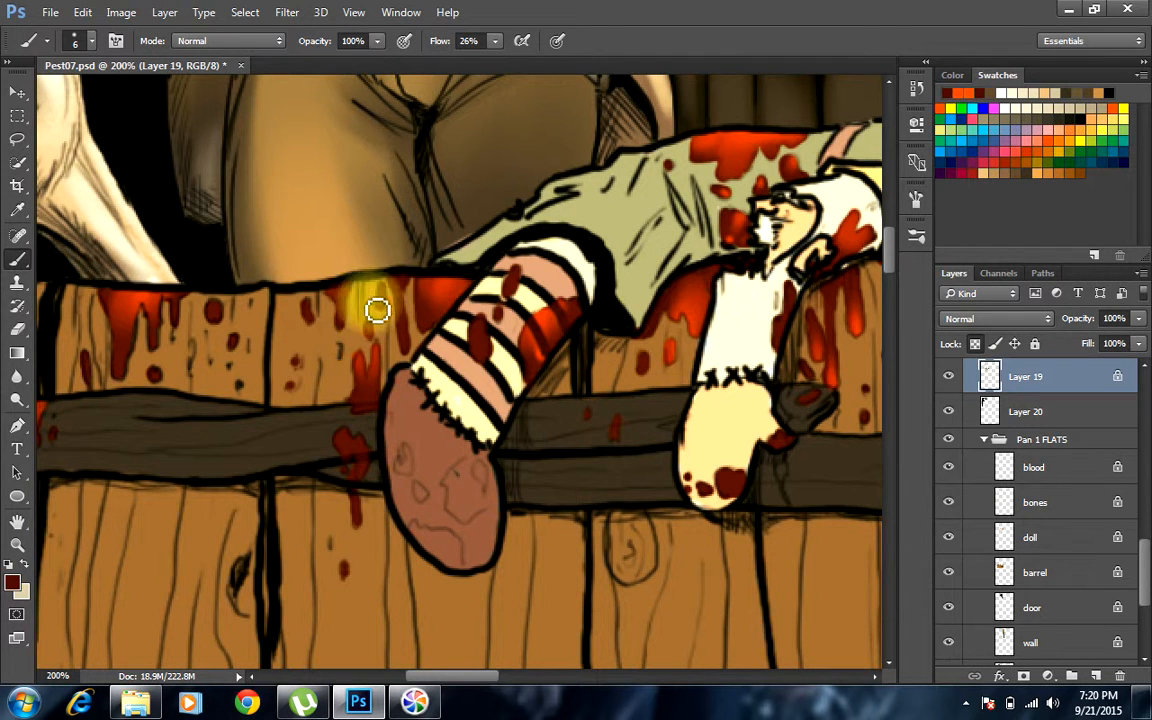
Recolour the line art around the blood stains on the barrel's planks and band dark red at both ends of the barrel
{"action": "mouse_move", "coordinate": [185, 347]}
{"action": "left_mouse_down"}
{"action": "mouse_move", "coordinate": [588, 332]}
{"action": "mouse_move", "coordinate": [606, 344]}
{"action": "left_mouse_up"}
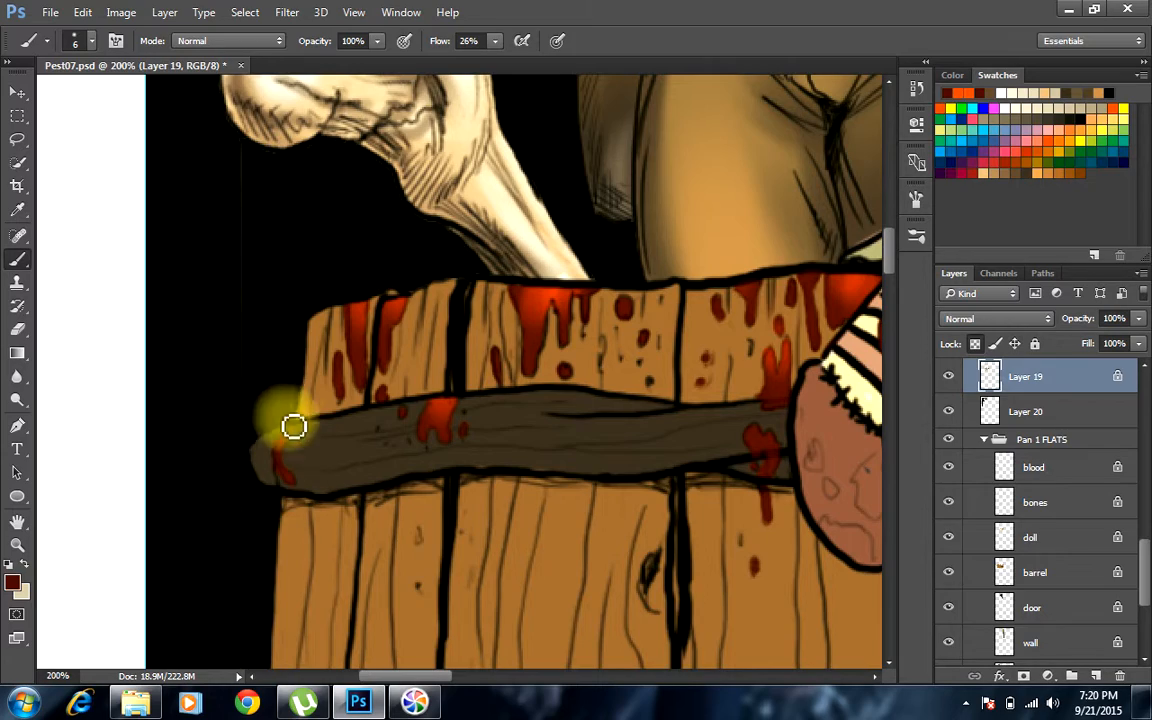
{"action": "left_click_drag", "start_coordinate": [715, 373], "coordinate": [450, 257]}
{"action": "left_click_drag", "start_coordinate": [766, 342], "coordinate": [458, 406]}
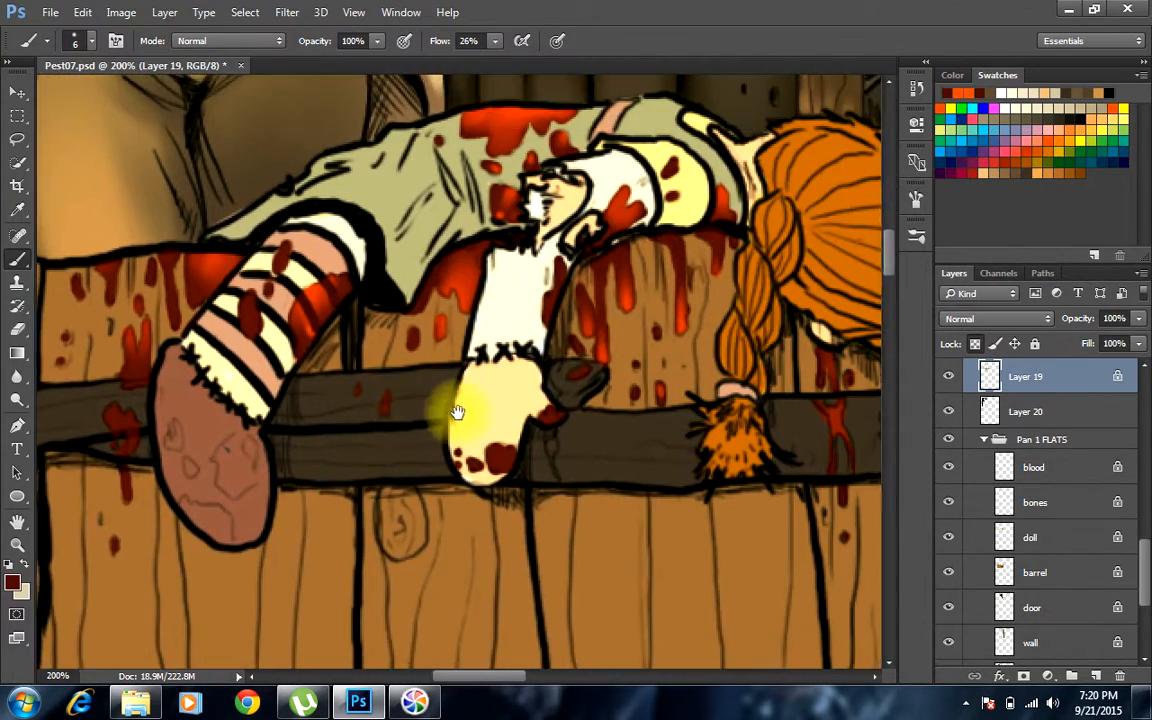
{"action": "left_click_drag", "start_coordinate": [758, 360], "coordinate": [437, 296]}
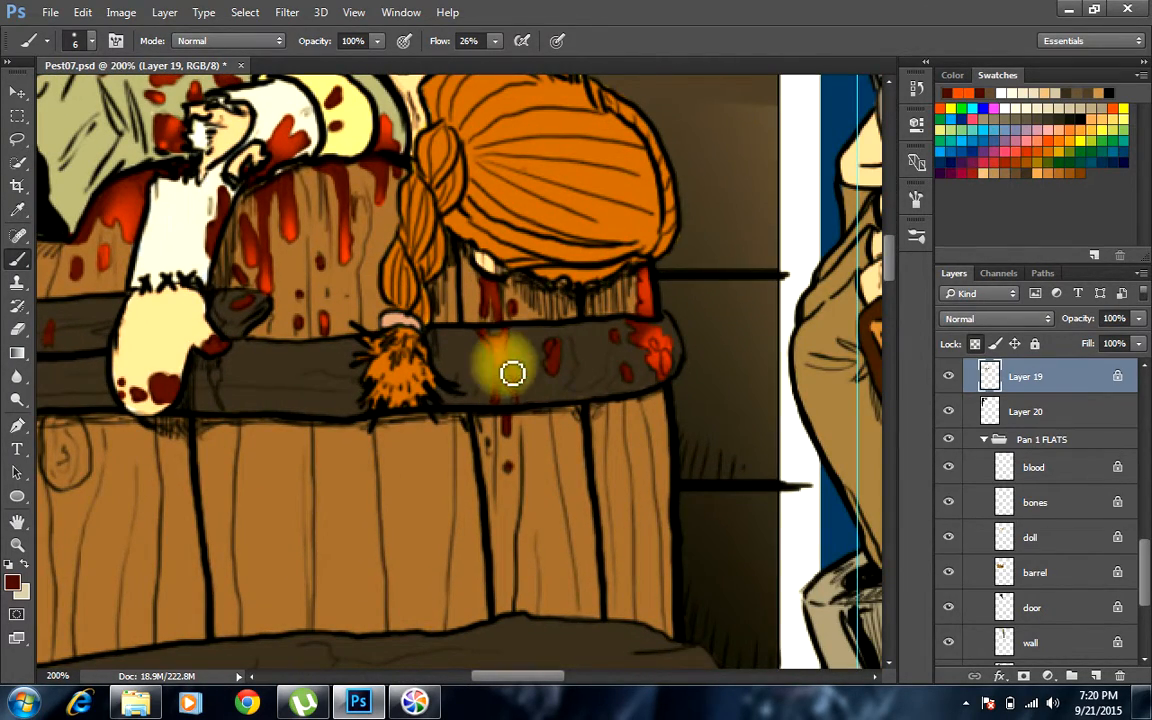
{"action": "mouse_move", "coordinate": [494, 343]}
{"action": "left_mouse_down"}
{"action": "mouse_move", "coordinate": [483, 327]}
{"action": "mouse_move", "coordinate": [514, 334]}
{"action": "mouse_move", "coordinate": [533, 249]}
{"action": "left_mouse_up"}
{"action": "mouse_move", "coordinate": [640, 340]}
{"action": "left_mouse_down"}
{"action": "mouse_move", "coordinate": [663, 383]}
{"action": "mouse_move", "coordinate": [670, 350]}
{"action": "mouse_move", "coordinate": [679, 357]}
{"action": "mouse_move", "coordinate": [658, 353]}
{"action": "mouse_move", "coordinate": [668, 342]}
{"action": "mouse_move", "coordinate": [649, 298]}
{"action": "mouse_move", "coordinate": [647, 315]}
{"action": "mouse_move", "coordinate": [649, 284]}
{"action": "mouse_move", "coordinate": [636, 383]}
{"action": "mouse_move", "coordinate": [622, 276]}
{"action": "mouse_move", "coordinate": [564, 279]}
{"action": "left_mouse_up"}
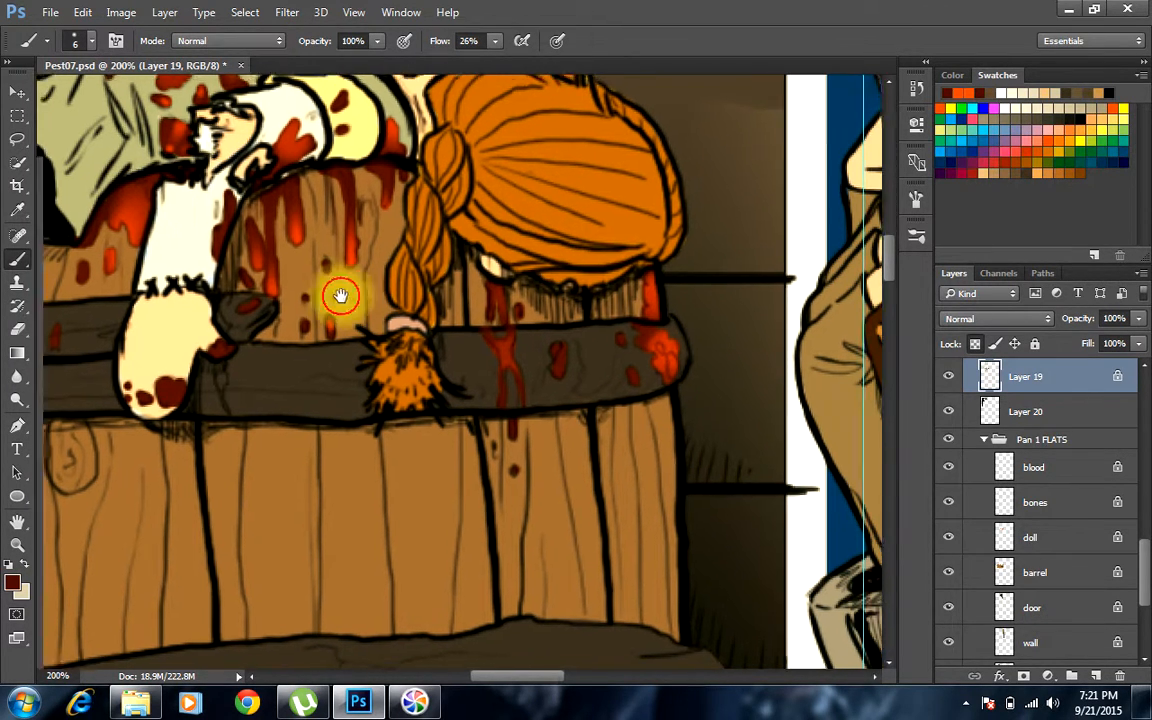
Select the barrel layer by picking the barrel's plain wooden planks below the upper band
{"action": "left_click_drag", "start_coordinate": [337, 296], "coordinate": [583, 279]}
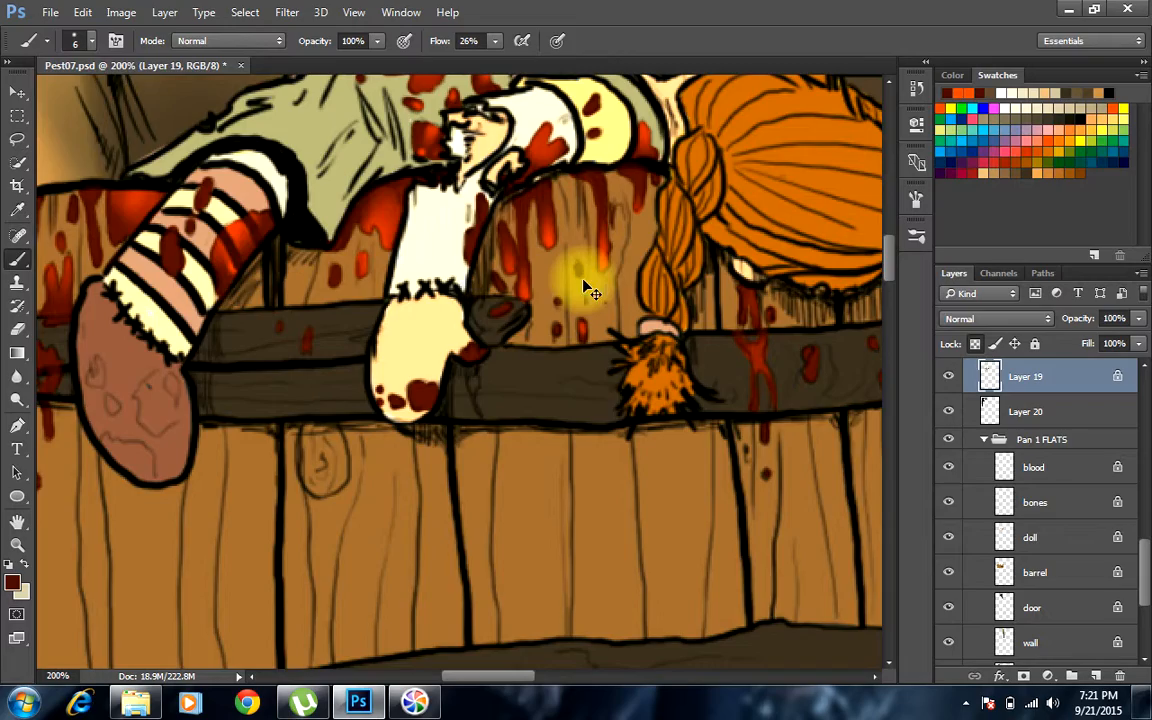
{"action": "scroll", "coordinate": [591, 291], "scroll_direction": "down", "scroll_amount": 3}
{"action": "scroll", "coordinate": [591, 291], "scroll_direction": "up", "scroll_amount": 2}
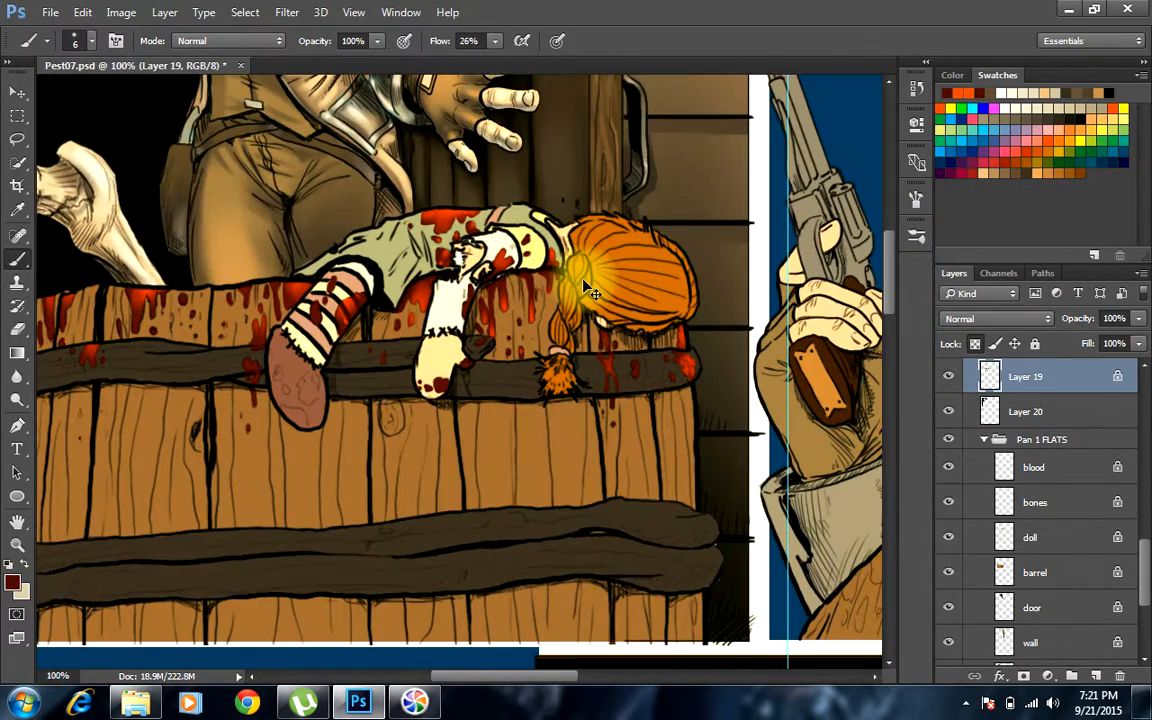
{"action": "left_click_drag", "start_coordinate": [440, 442], "coordinate": [655, 380]}
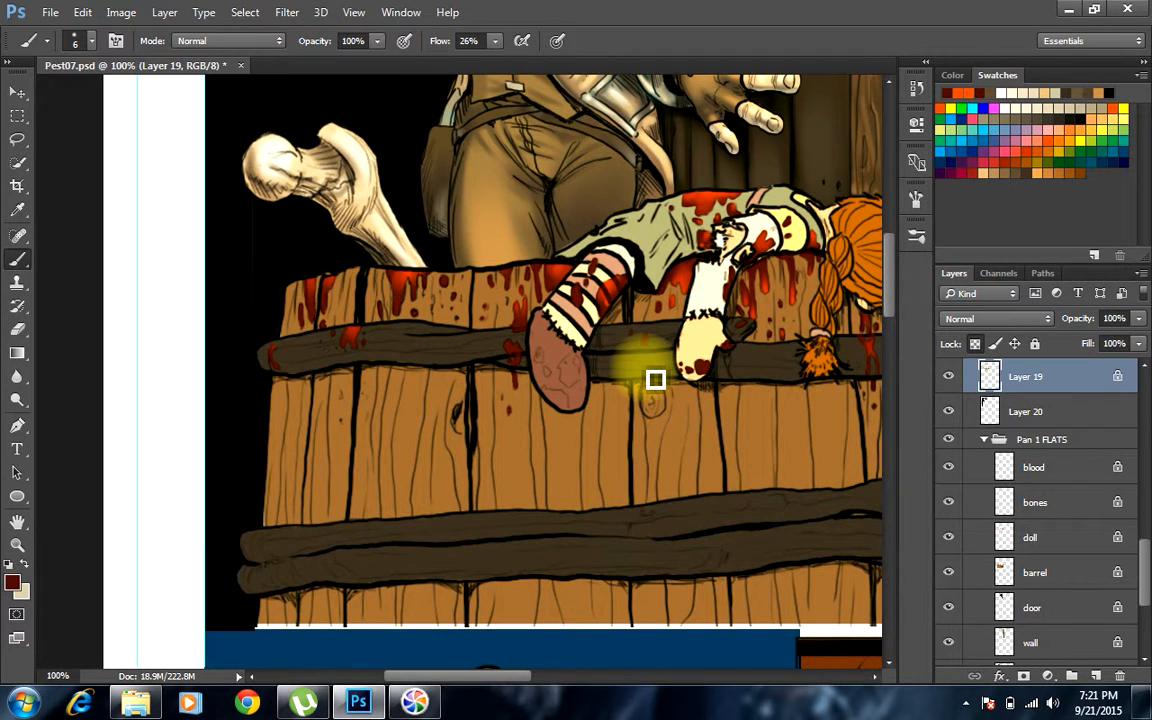
{"action": "left_click_drag", "start_coordinate": [702, 371], "coordinate": [672, 333]}
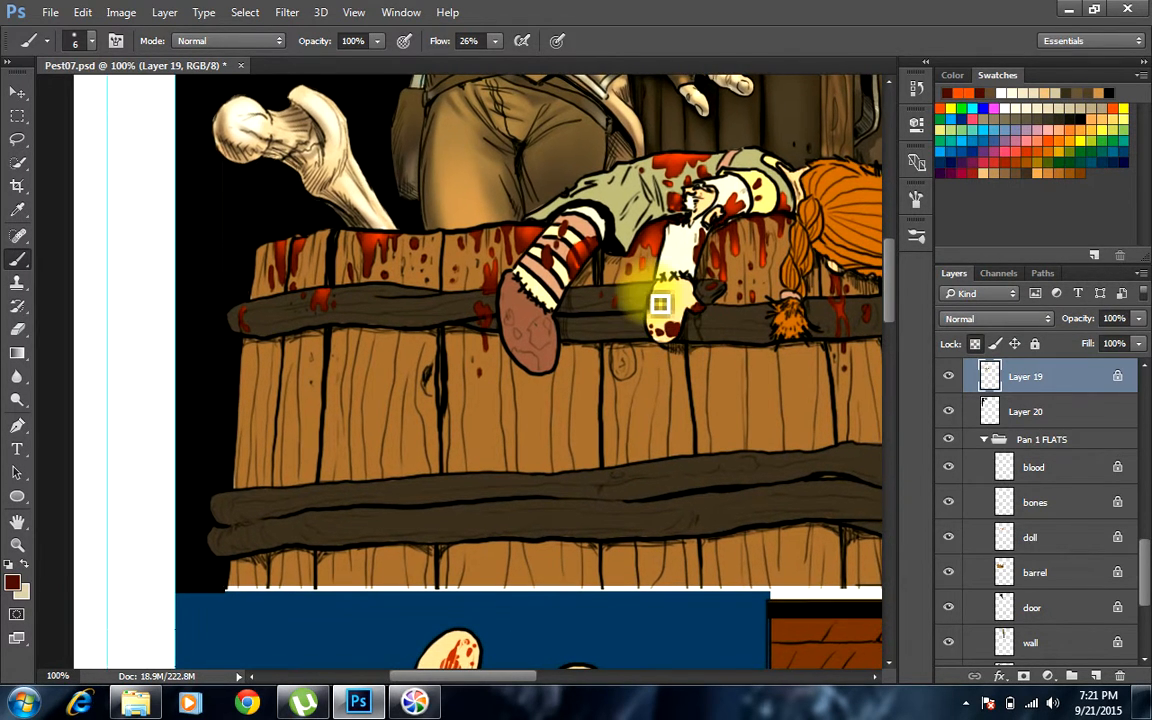
{"action": "key", "text": "v"}
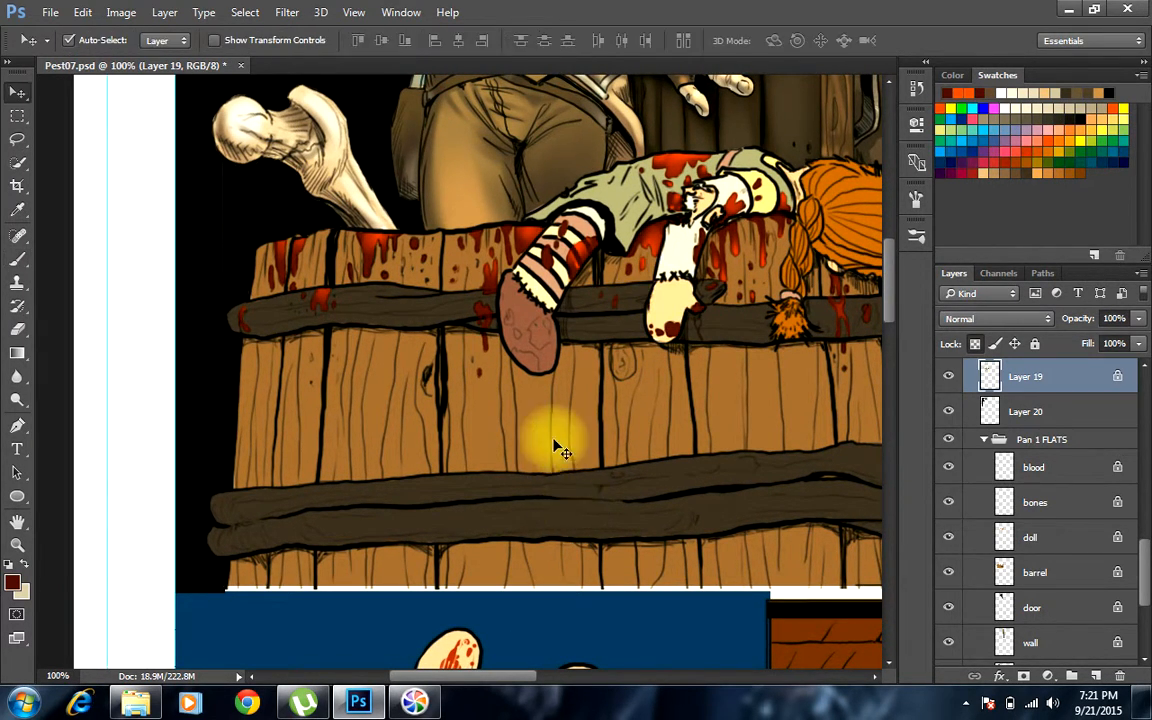
{"action": "left_click", "coordinate": [533, 428]}
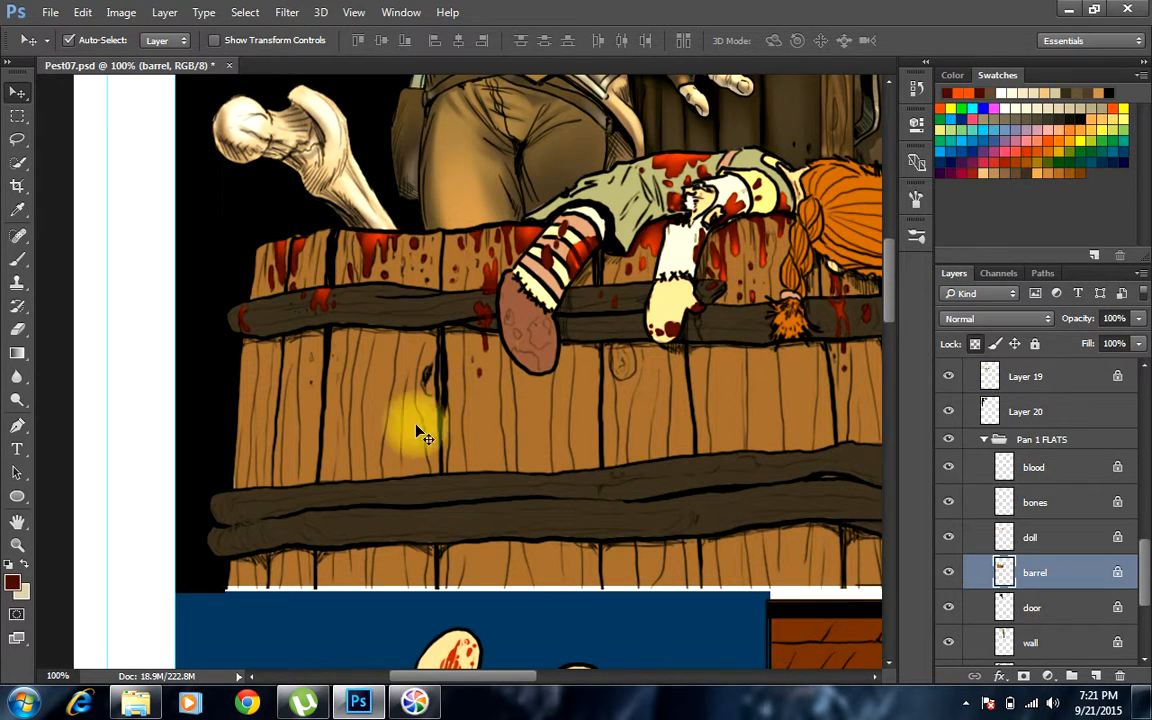
Choose the textured square 40 px brush preset and a muted grey-brown foreground colour for the barrel
{"action": "left_click", "coordinate": [918, 238]}
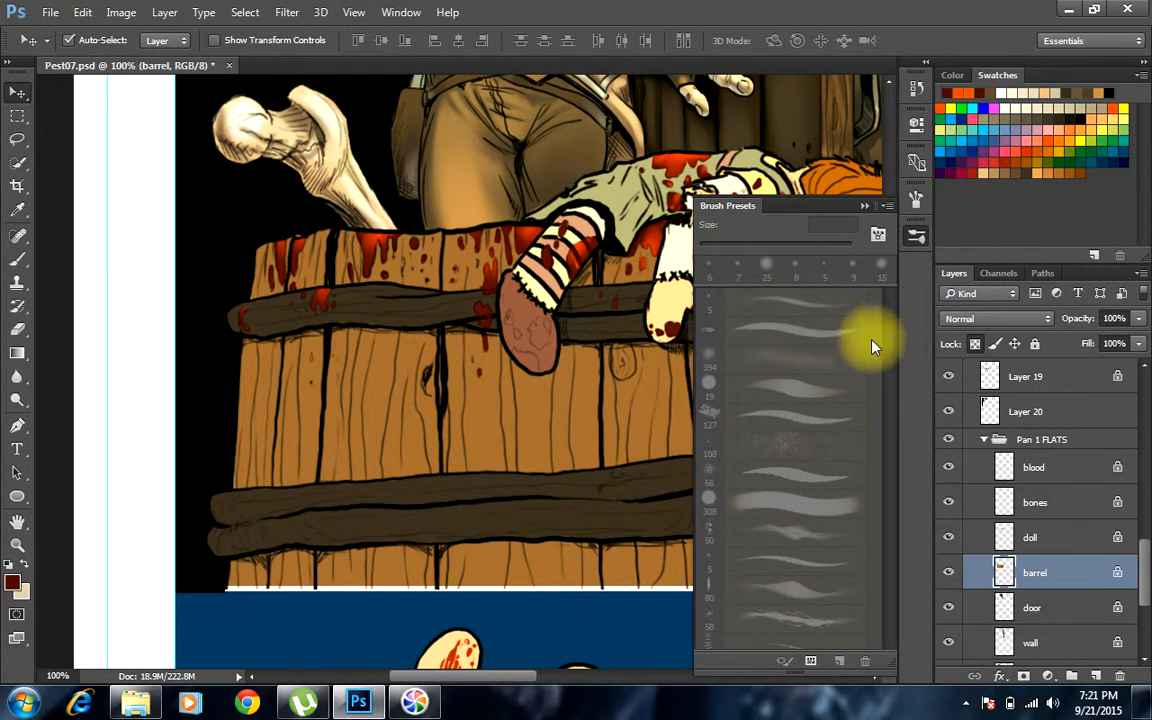
{"action": "key", "text": "b"}
{"action": "left_click_drag", "start_coordinate": [891, 354], "coordinate": [893, 444]}
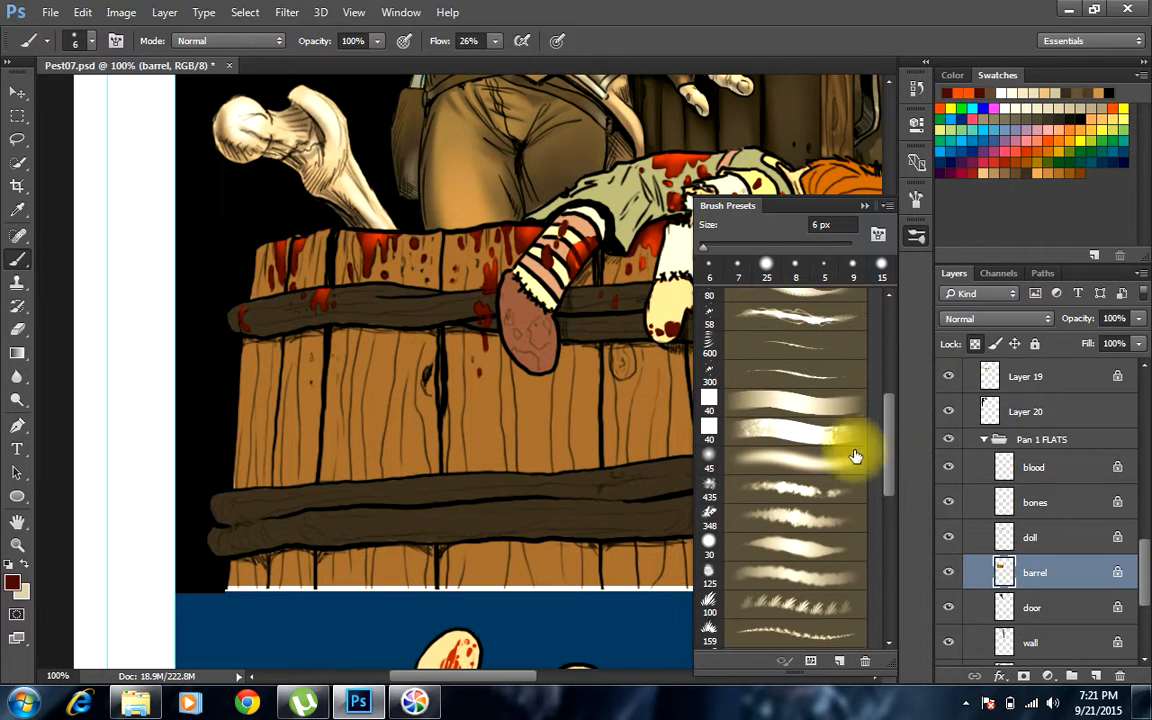
{"action": "left_click", "coordinate": [841, 435]}
{"action": "left_click", "coordinate": [866, 205]}
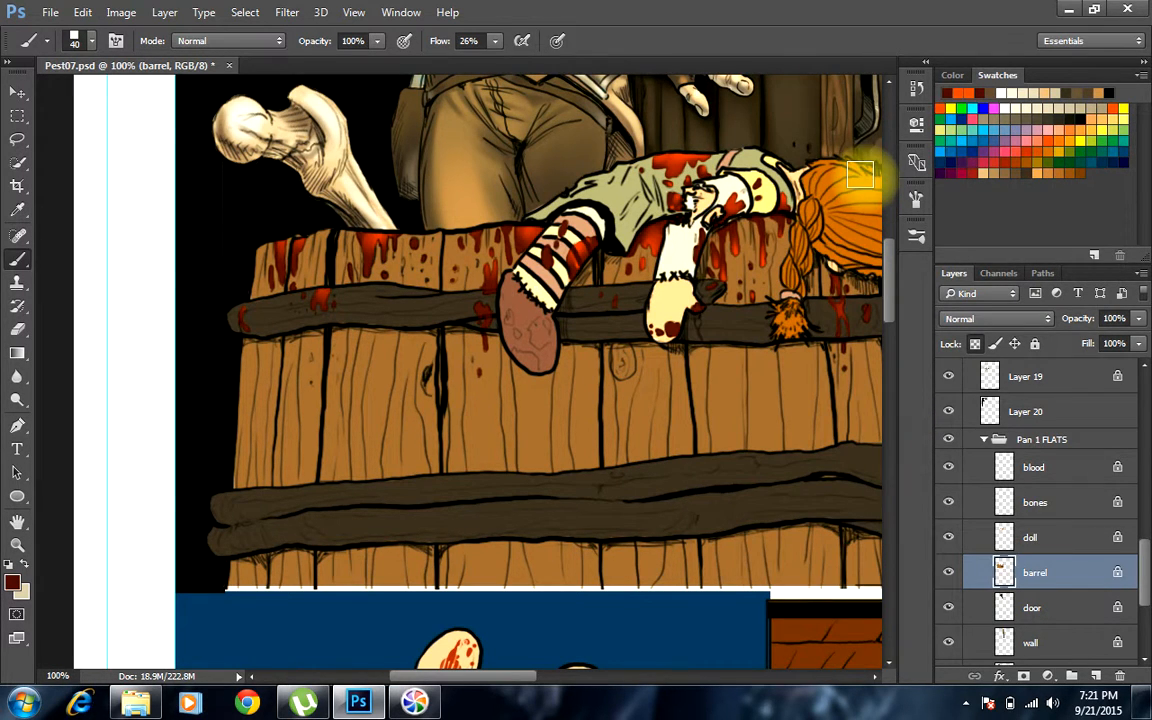
{"action": "left_click", "coordinate": [376, 418], "text": "alt"}
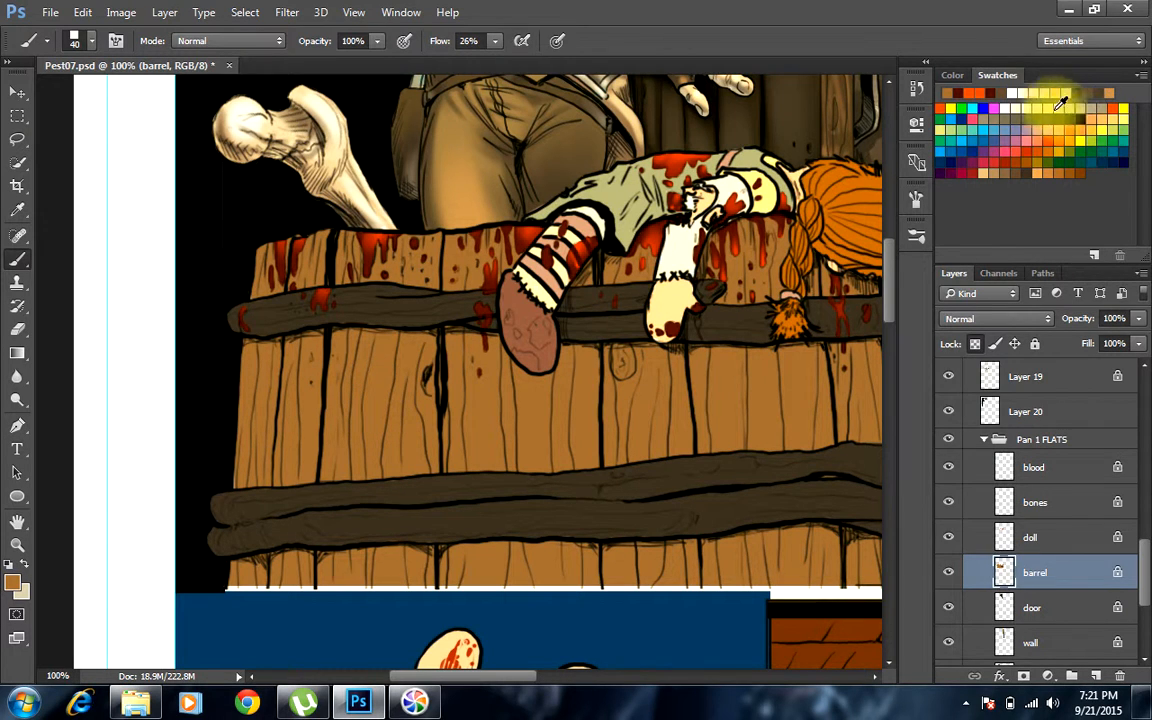
{"action": "left_click", "coordinate": [1014, 118]}
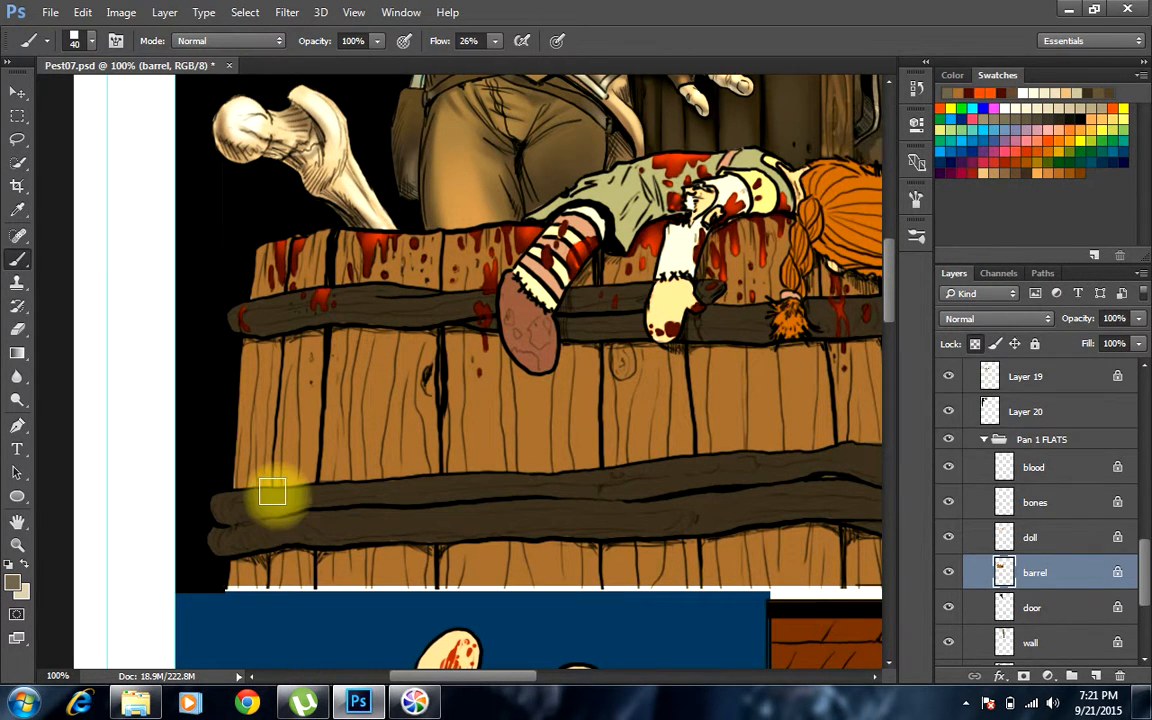
Try shading the planks at the barrel's left end grey-brown with an 80 px brush
{"action": "key", "text": "bracketright"}
{"action": "key", "text": "bracketright"}
{"action": "key", "text": "bracketright"}
{"action": "key", "text": "bracketright"}
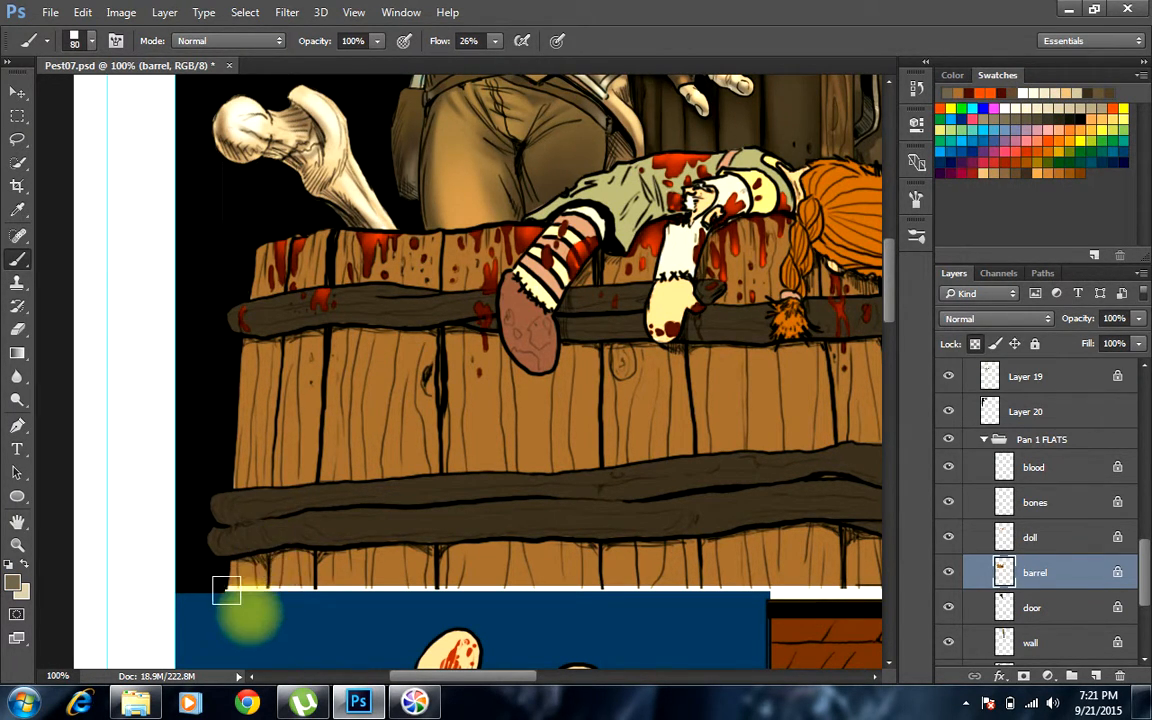
{"action": "mouse_move", "coordinate": [292, 525]}
{"action": "left_mouse_down"}
{"action": "mouse_move", "coordinate": [254, 637]}
{"action": "mouse_move", "coordinate": [258, 429]}
{"action": "mouse_move", "coordinate": [317, 175]}
{"action": "mouse_move", "coordinate": [243, 489]}
{"action": "mouse_move", "coordinate": [262, 672]}
{"action": "mouse_move", "coordinate": [306, 607]}
{"action": "mouse_move", "coordinate": [360, 566]}
{"action": "left_mouse_up"}
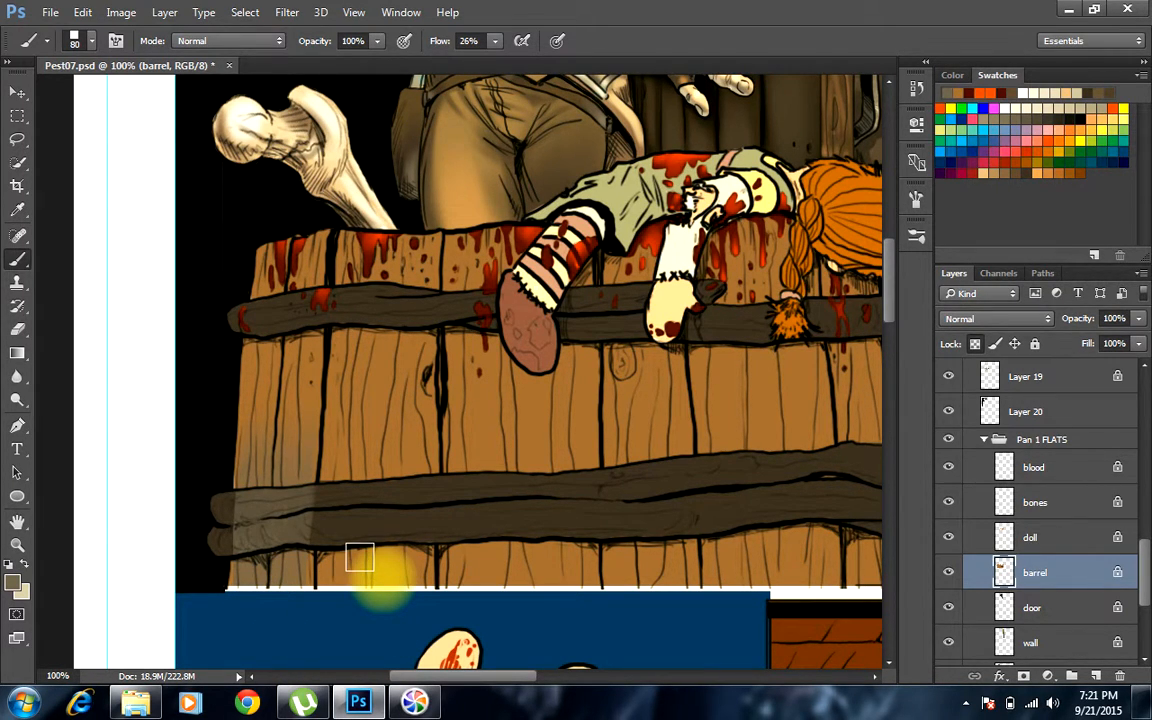
{"action": "key", "text": "ctrl+z"}
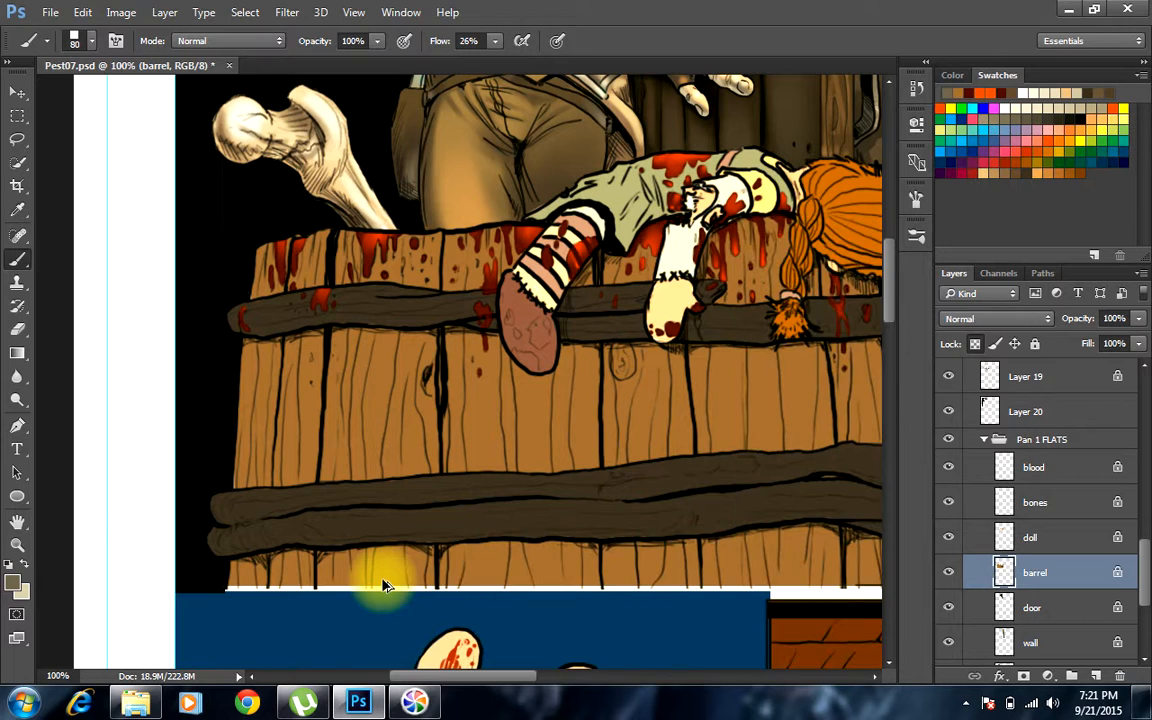
Select the barrel's light planks above, between and below the dark bands with the Magic Wand tool, leaving the bands out
{"action": "key", "text": "w"}
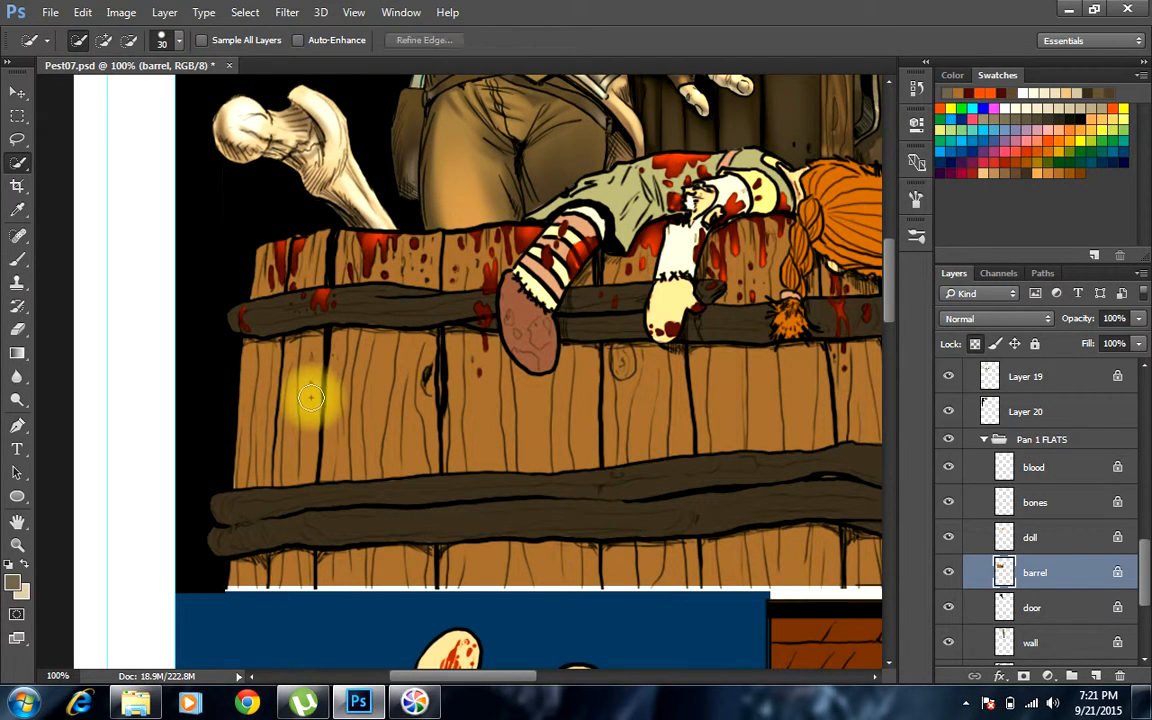
{"action": "left_click", "coordinate": [18, 166]}
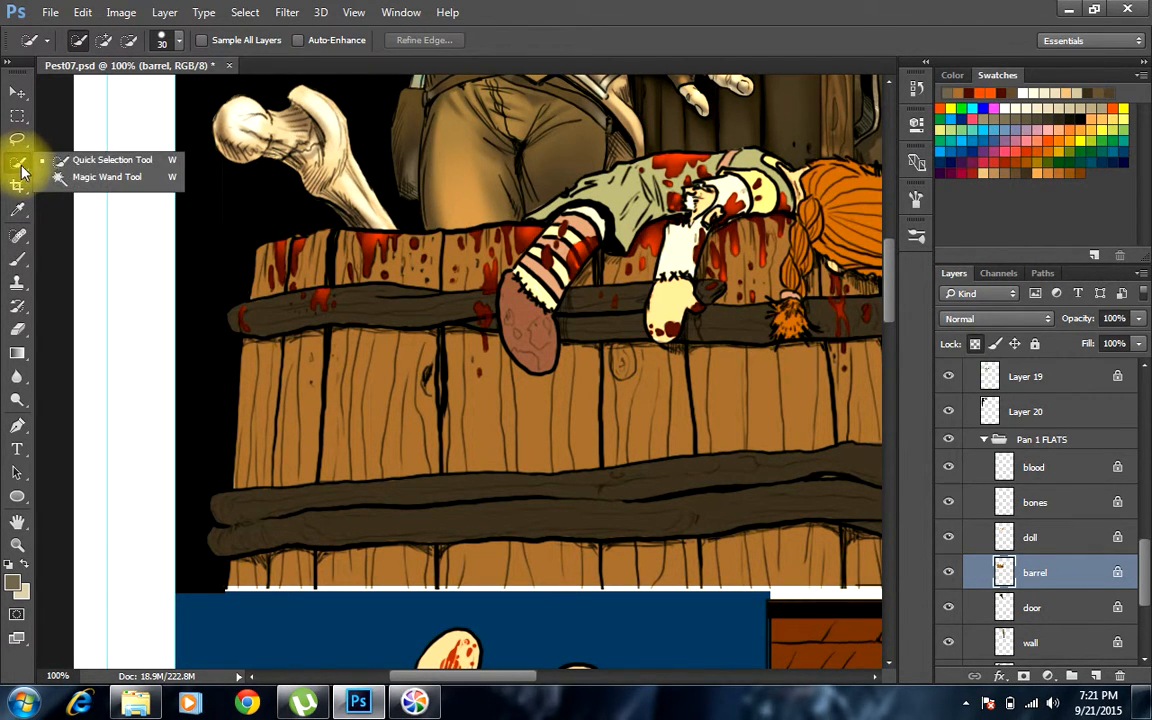
{"action": "left_click", "coordinate": [100, 161]}
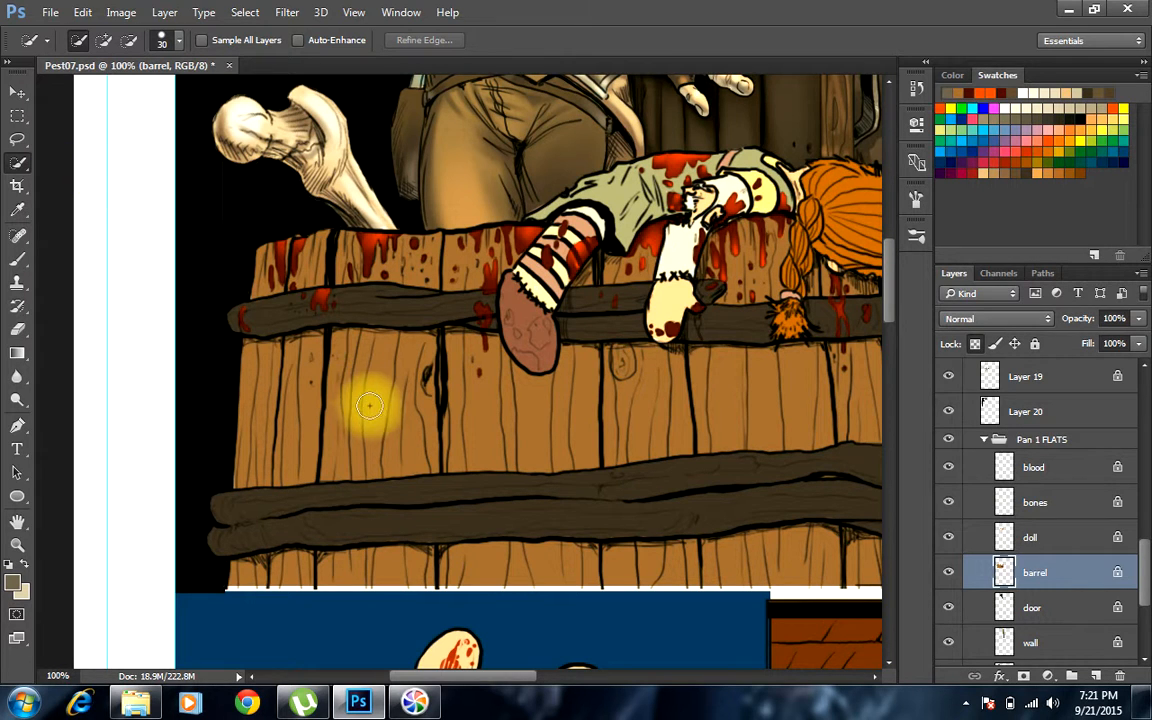
{"action": "left_click", "coordinate": [24, 170]}
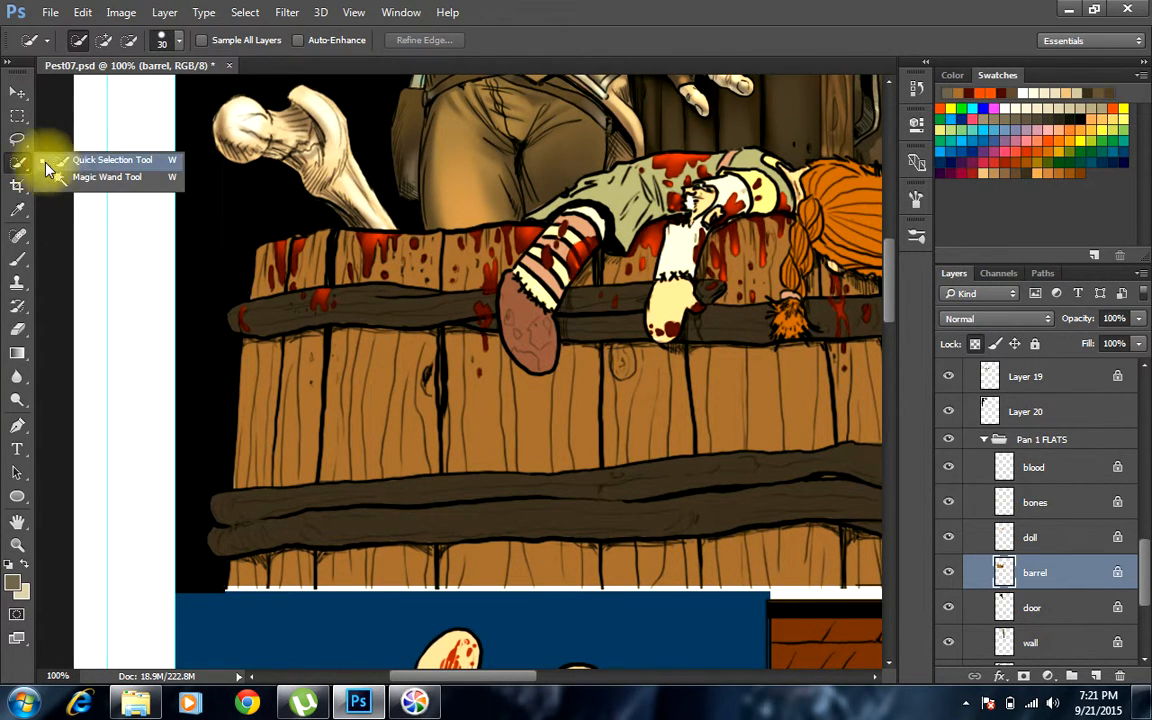
{"action": "left_click", "coordinate": [97, 180]}
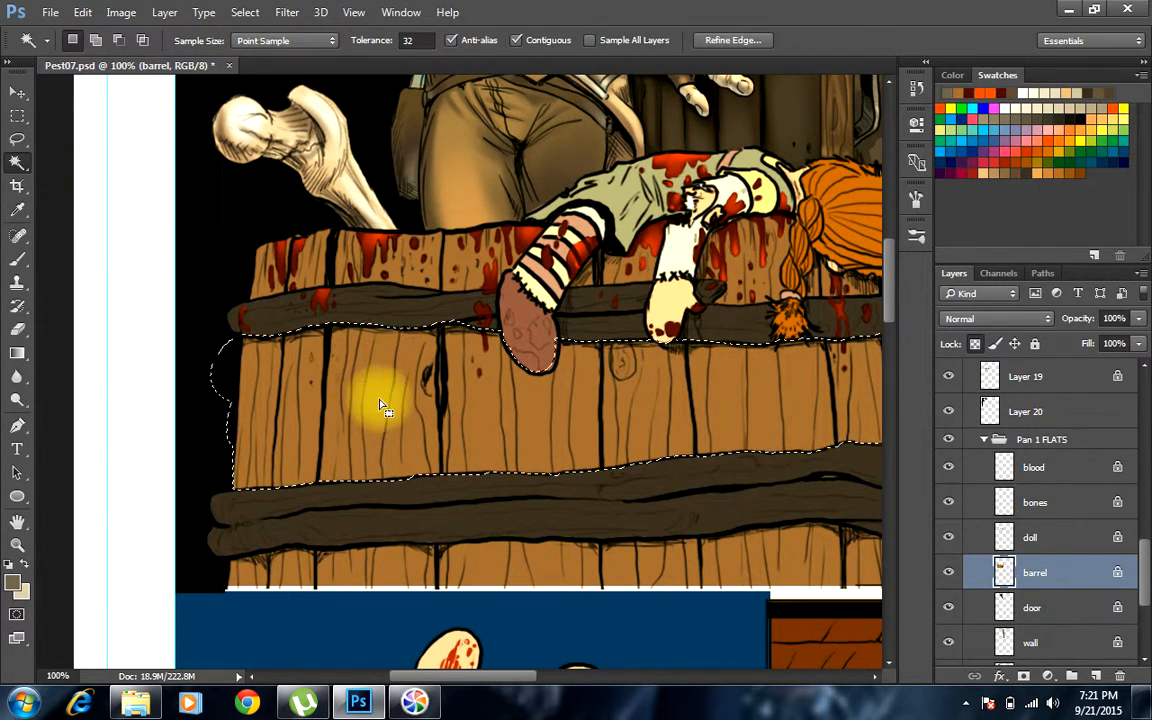
{"action": "left_click", "coordinate": [473, 563], "text": "shift"}
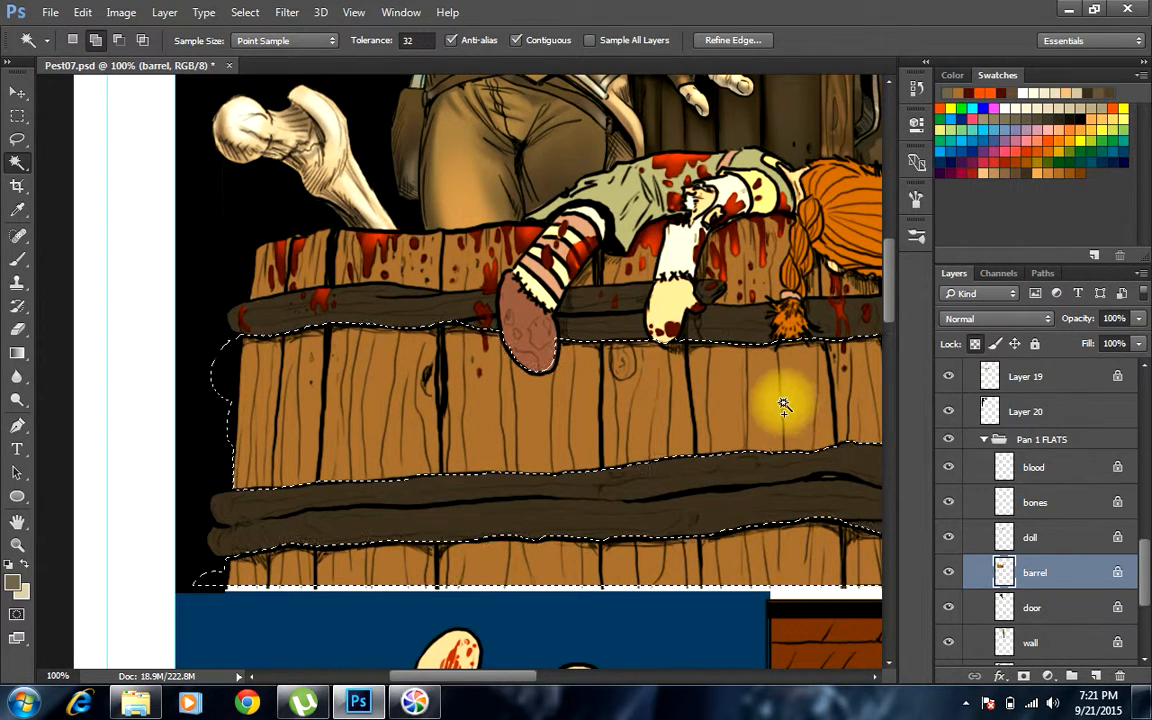
{"action": "left_click", "coordinate": [766, 289], "text": "shift"}
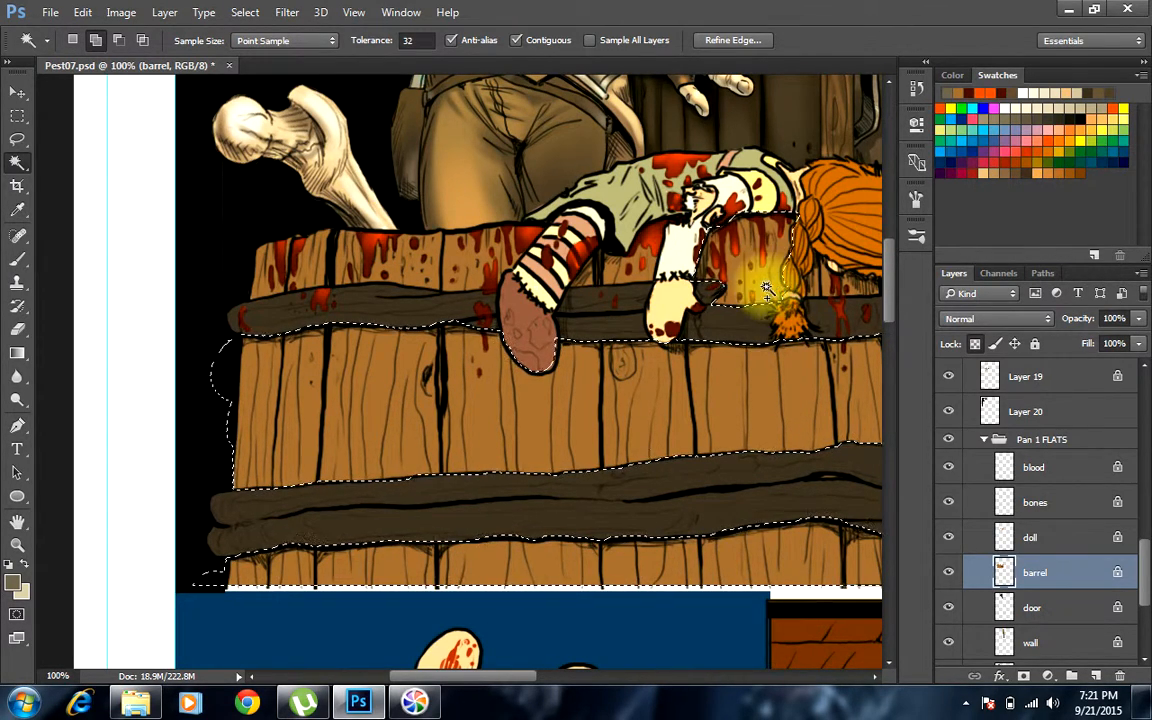
{"action": "left_click", "coordinate": [484, 262], "text": "shift"}
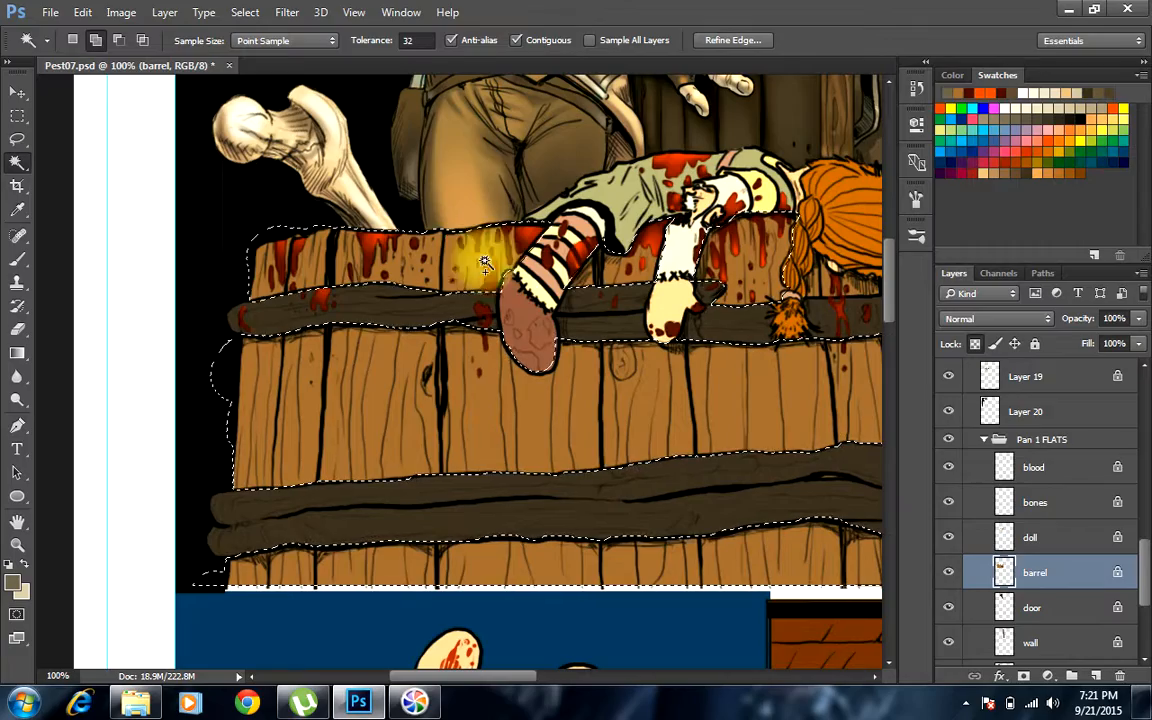
Shade the lower parts of the selected planks grey-brown with a 60 px brush and add finer grain strokes at 7 px
{"action": "left_click_drag", "start_coordinate": [704, 421], "coordinate": [504, 363]}
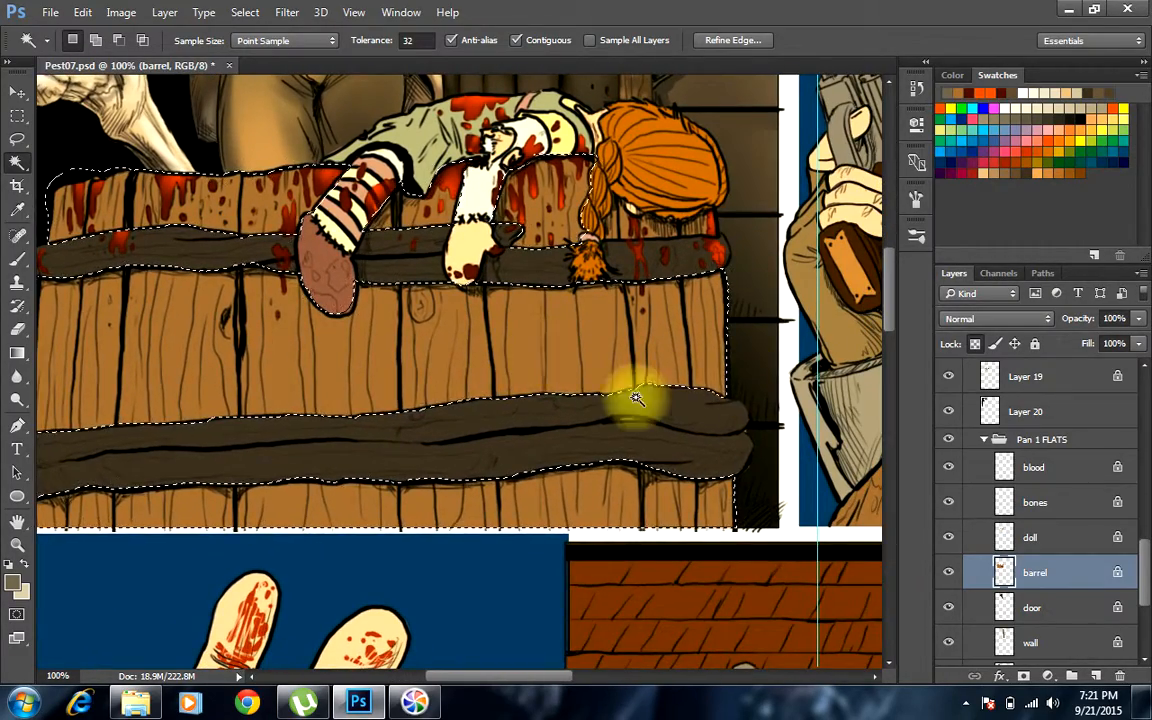
{"action": "left_click_drag", "start_coordinate": [336, 384], "coordinate": [540, 342]}
{"action": "key", "text": "b"}
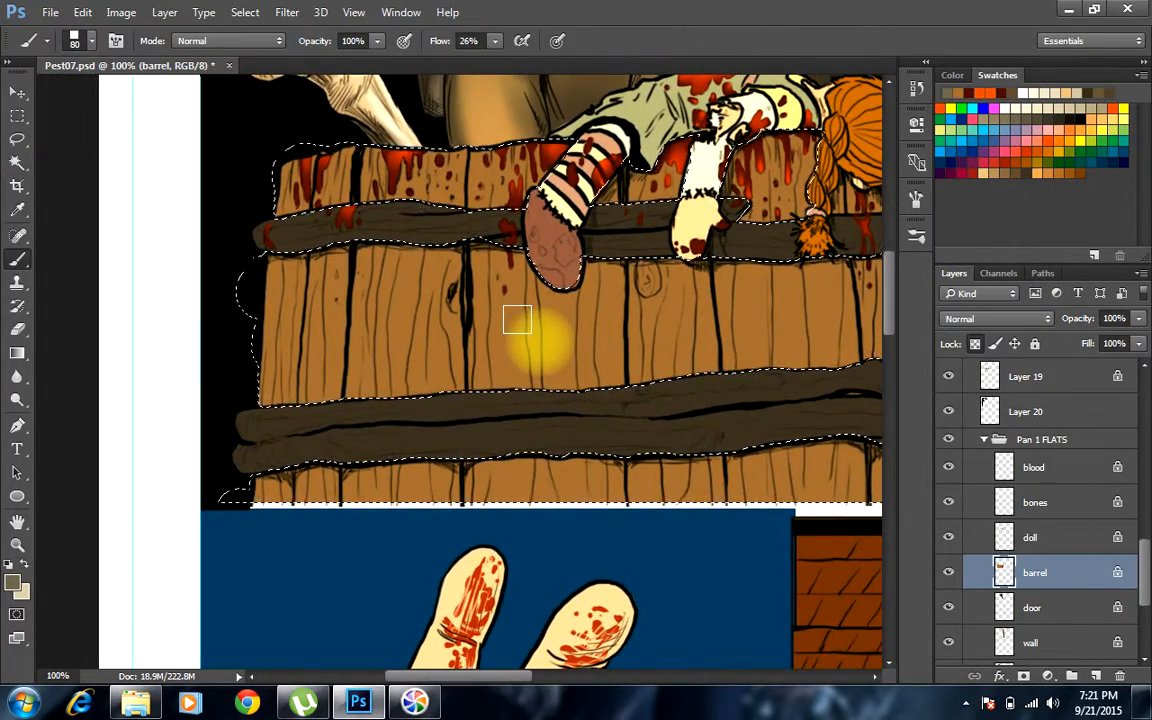
{"action": "key", "text": "bracketleft"}
{"action": "key", "text": "bracketleft"}
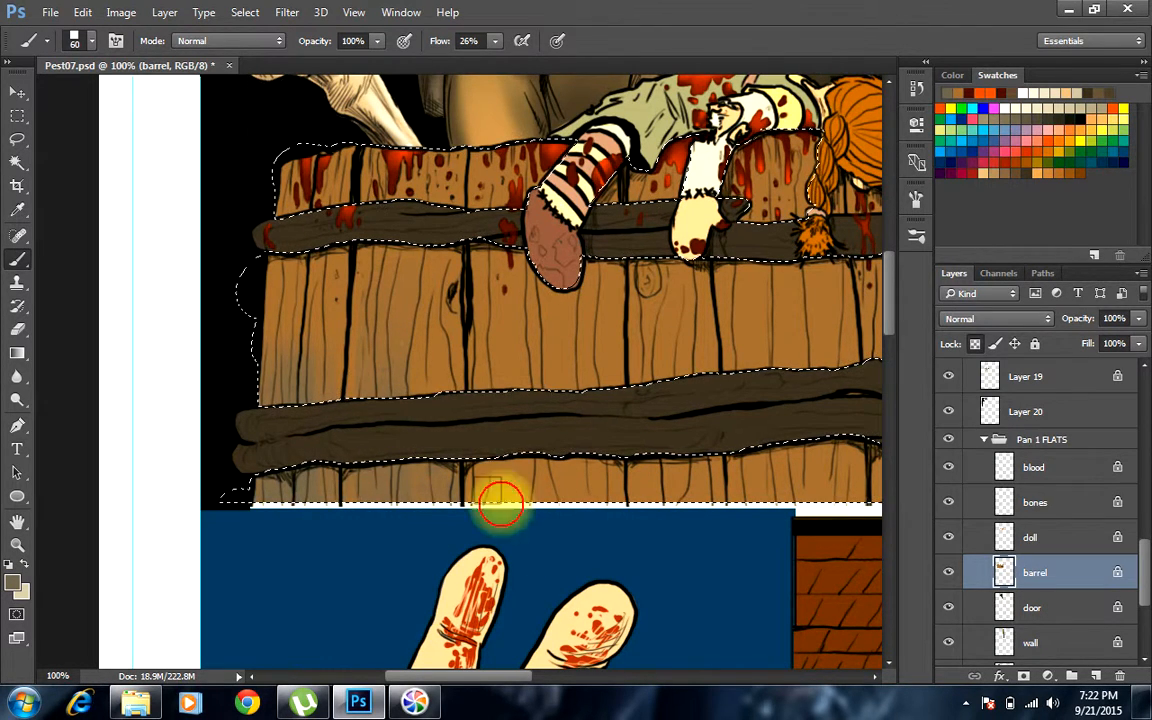
{"action": "left_click_drag", "start_coordinate": [501, 503], "coordinate": [553, 518]}
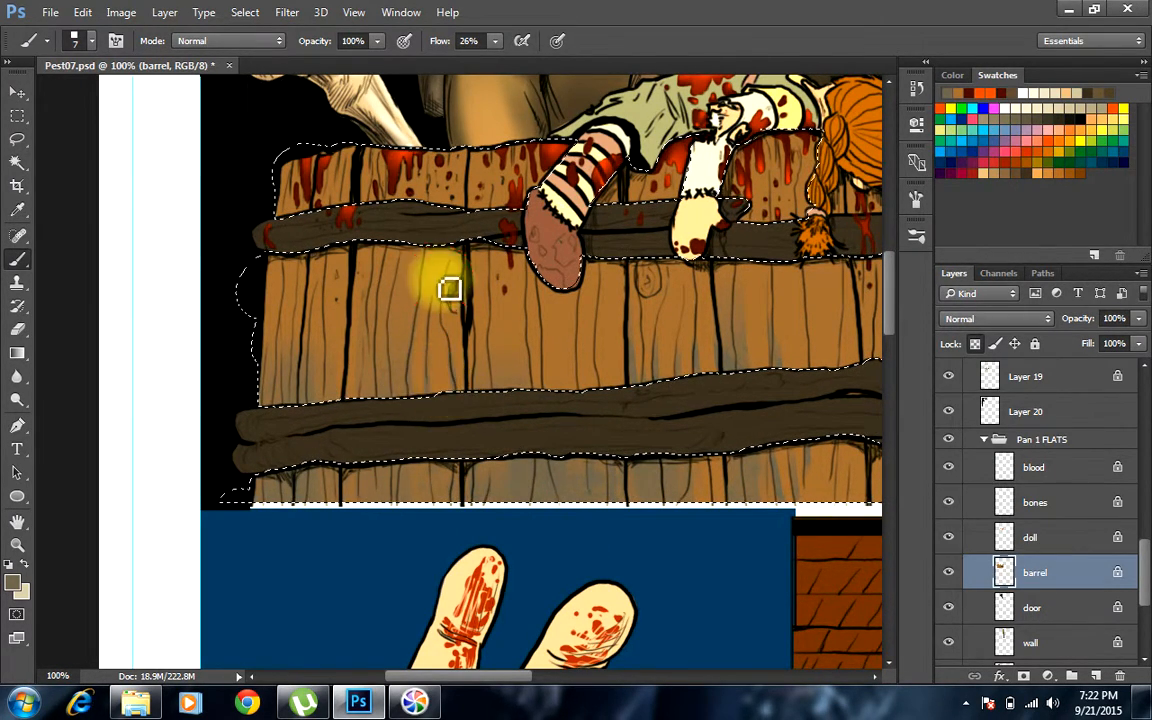
{"action": "mouse_move", "coordinate": [792, 264]}
{"action": "left_mouse_down"}
{"action": "mouse_move", "coordinate": [797, 345]}
{"action": "mouse_move", "coordinate": [814, 384]}
{"action": "left_mouse_up"}
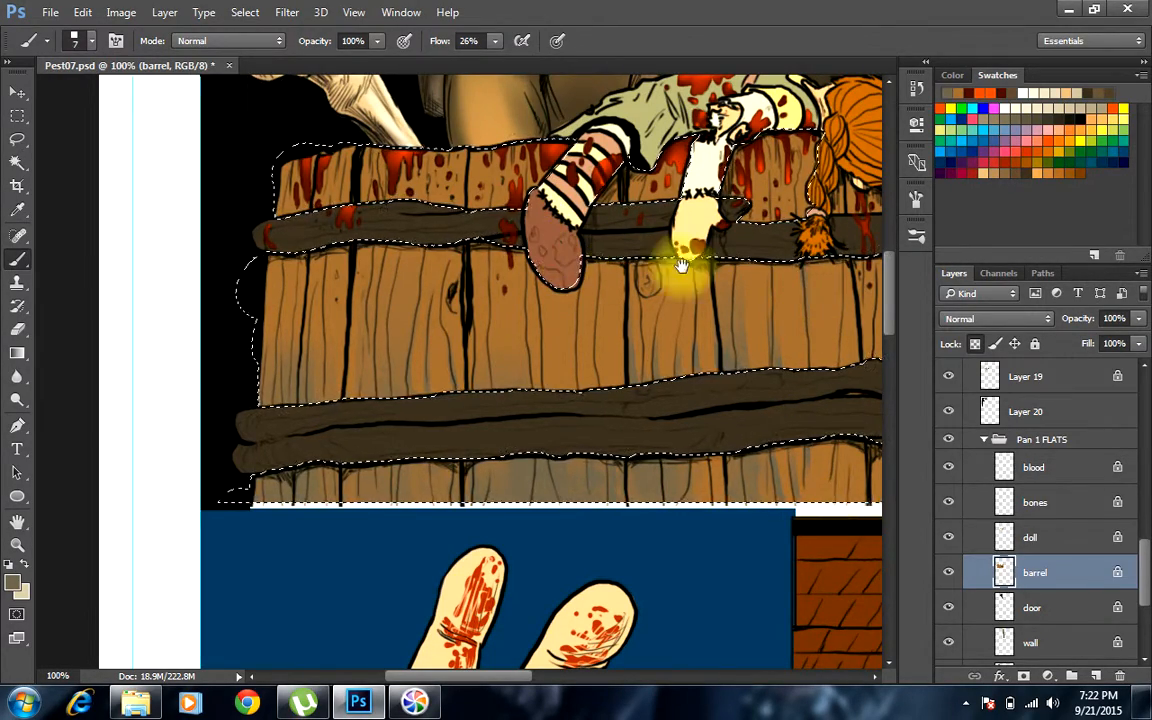
Continue the grey-brown shading on the planks at the barrel's right end with a 20 px brush
{"action": "mouse_move", "coordinate": [716, 296]}
{"action": "left_mouse_down"}
{"action": "mouse_move", "coordinate": [503, 256]}
{"action": "mouse_move", "coordinate": [477, 263]}
{"action": "left_mouse_up"}
{"action": "key", "text": "bracketright"}
{"action": "key", "text": "bracketright"}
{"action": "key", "text": "bracketright"}
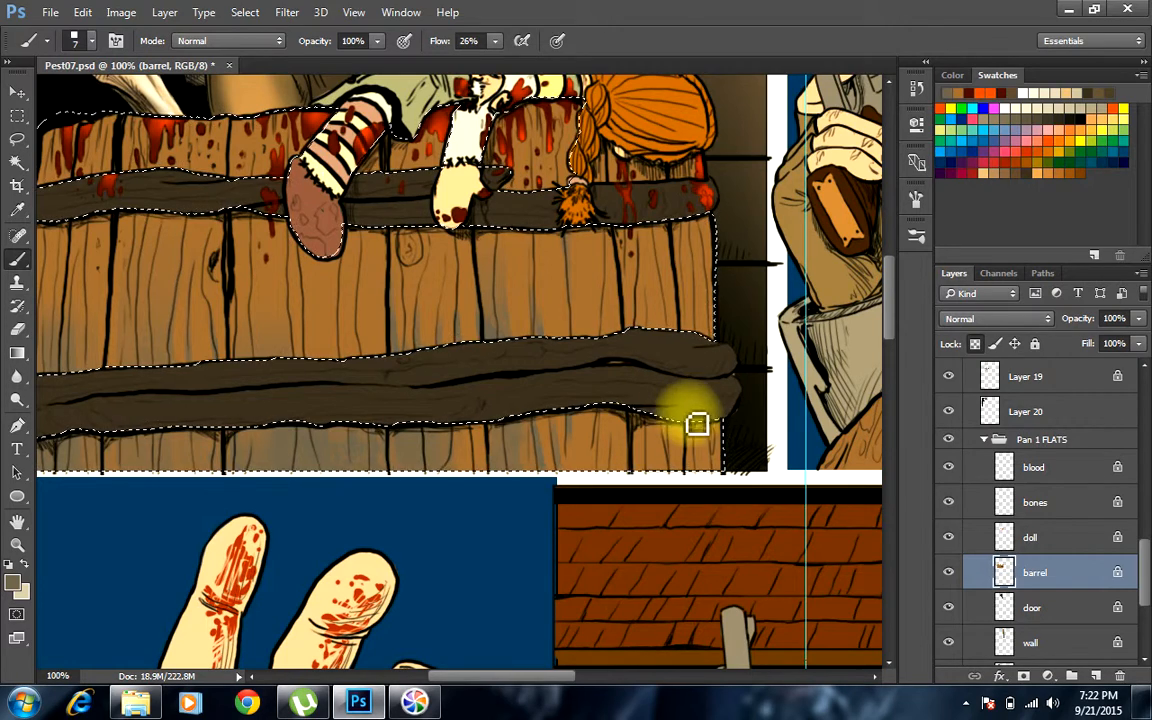
{"action": "key", "text": "ctrl+d"}
{"action": "key", "text": "ctrl+z"}
{"action": "key", "text": "bracketright"}
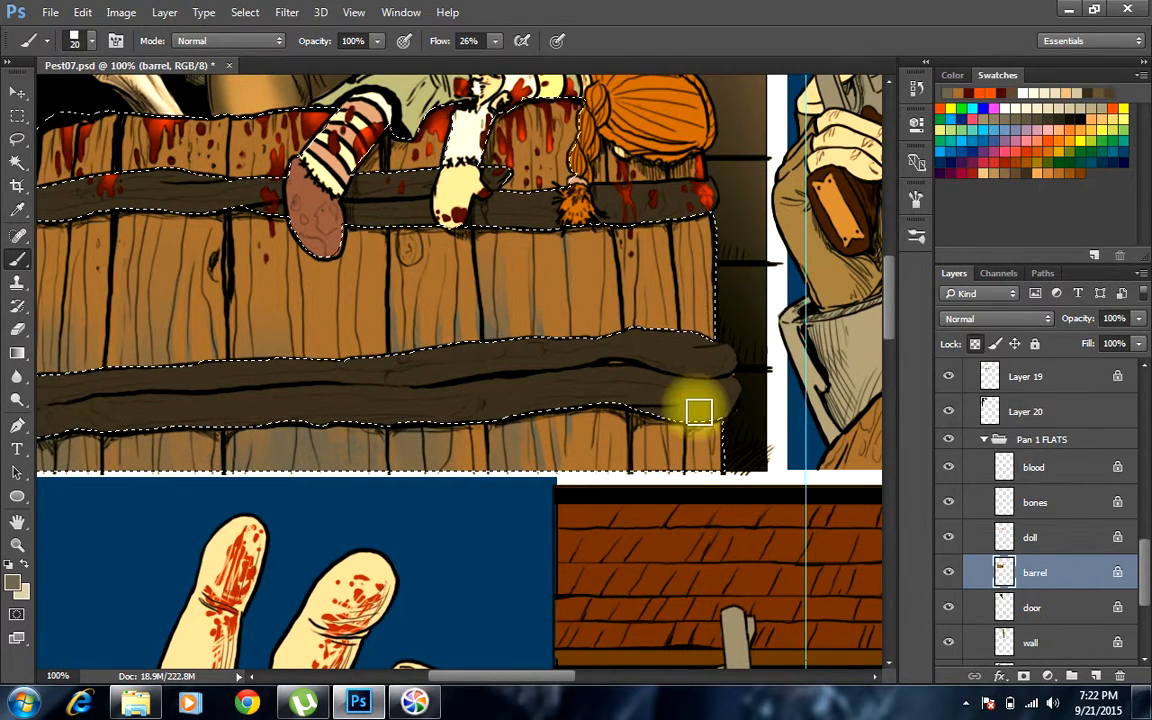
{"action": "left_click_drag", "start_coordinate": [677, 423], "coordinate": [637, 423]}
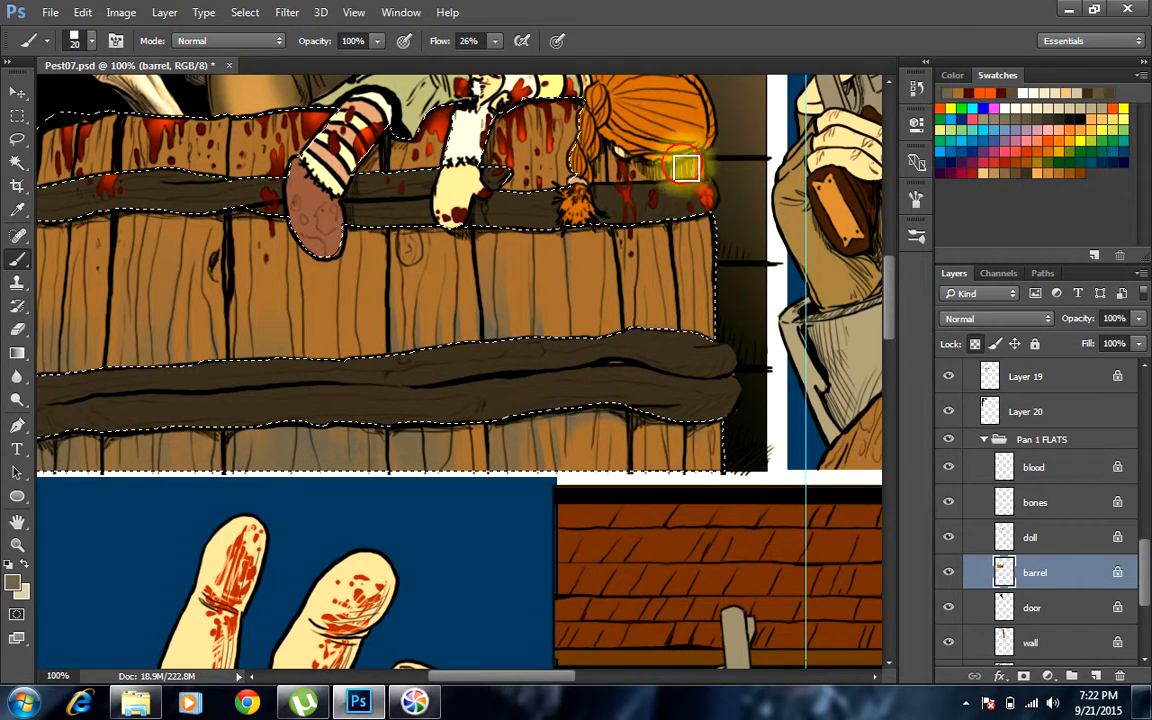
{"action": "mouse_move", "coordinate": [676, 176]}
{"action": "left_mouse_down"}
{"action": "mouse_move", "coordinate": [705, 156]}
{"action": "mouse_move", "coordinate": [680, 143]}
{"action": "mouse_move", "coordinate": [646, 154]}
{"action": "mouse_move", "coordinate": [720, 156]}
{"action": "mouse_move", "coordinate": [628, 165]}
{"action": "mouse_move", "coordinate": [745, 173]}
{"action": "left_mouse_up"}
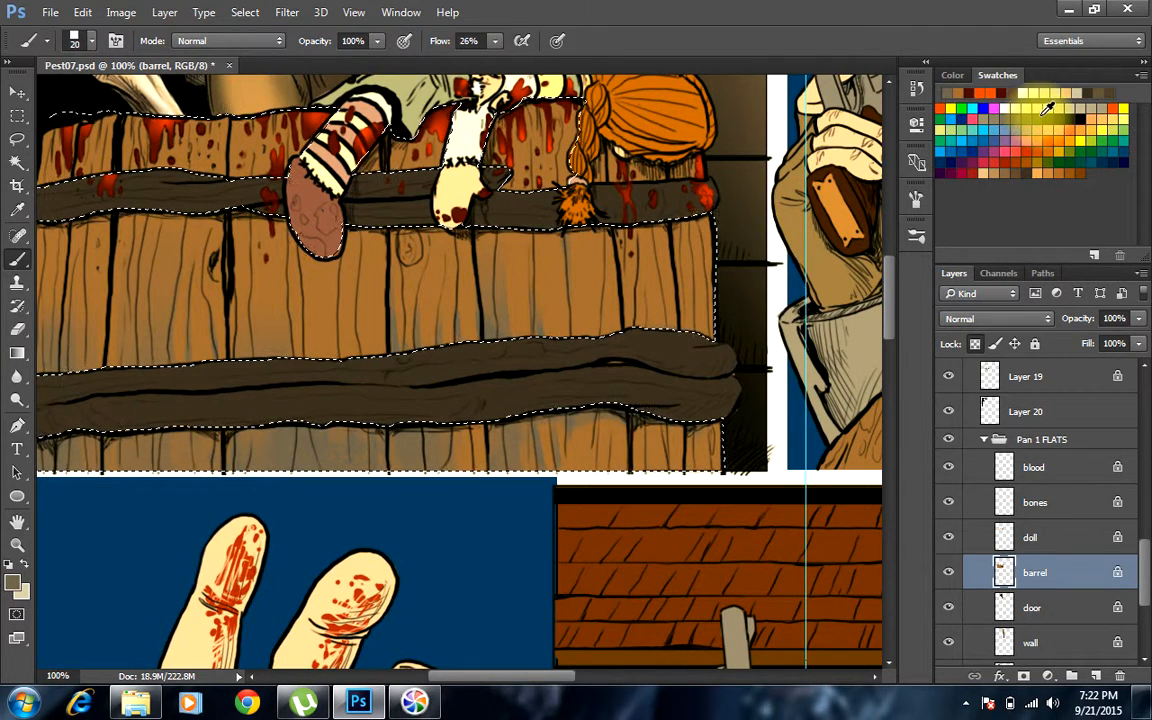
Shade the planks beneath the doll's leg and head in a darker brown, clearing the selection before painting under the head
{"action": "left_click", "coordinate": [1037, 112]}
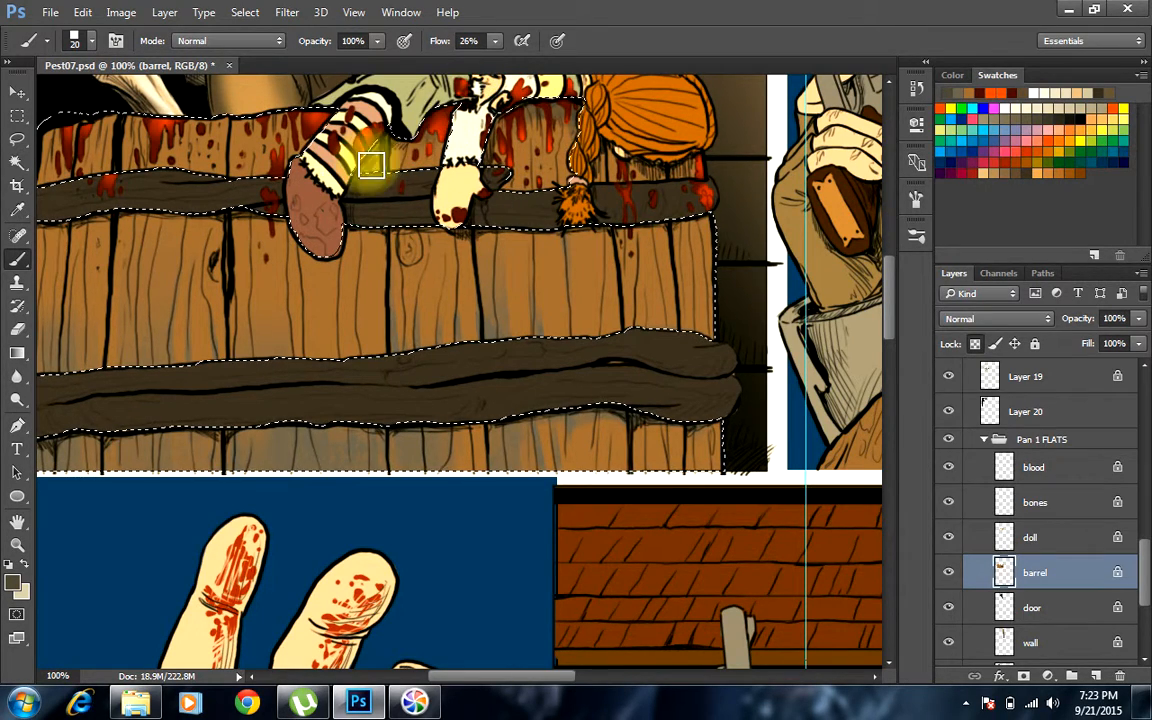
{"action": "mouse_move", "coordinate": [370, 165]}
{"action": "left_mouse_down"}
{"action": "mouse_move", "coordinate": [345, 120]}
{"action": "mouse_move", "coordinate": [368, 175]}
{"action": "mouse_move", "coordinate": [360, 185]}
{"action": "mouse_move", "coordinate": [330, 150]}
{"action": "left_mouse_up"}
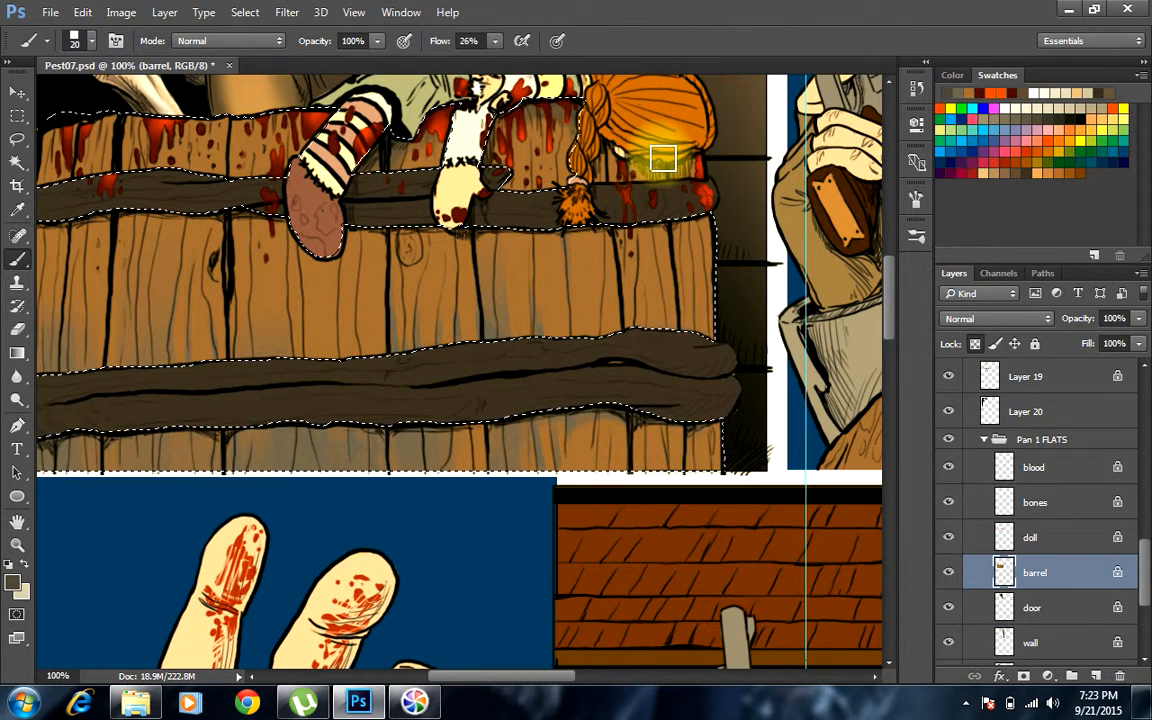
{"action": "key", "text": "ctrl+d"}
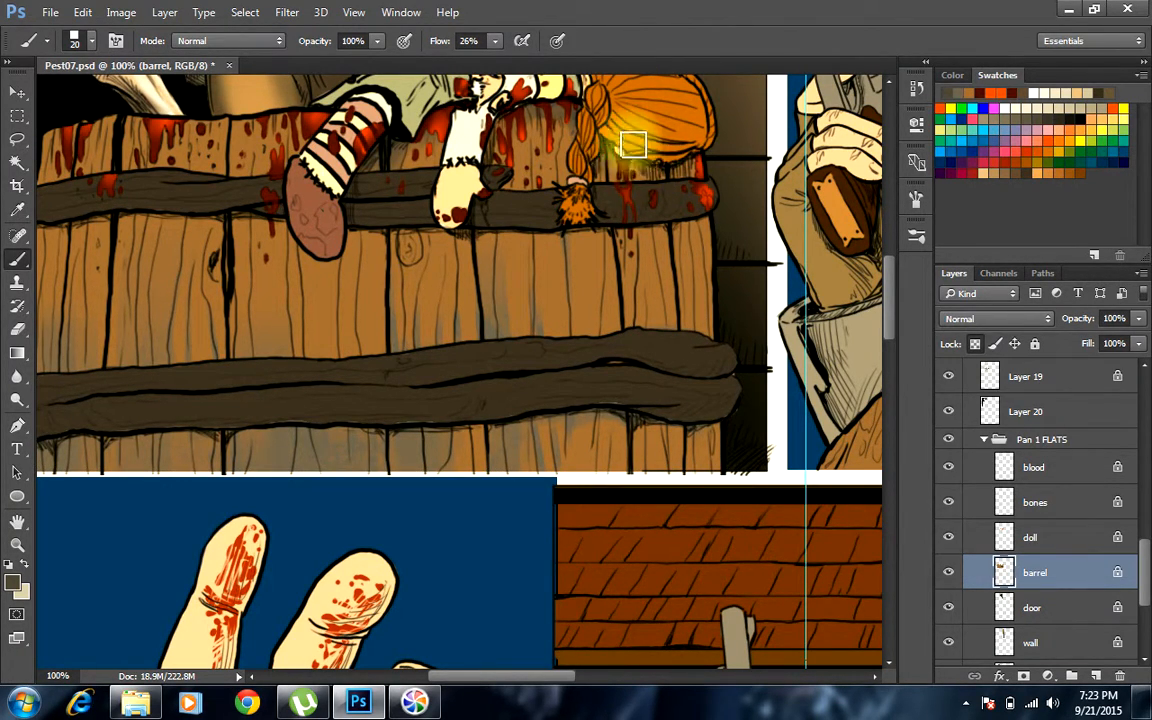
{"action": "mouse_move", "coordinate": [626, 160]}
{"action": "left_mouse_down"}
{"action": "mouse_move", "coordinate": [693, 167]}
{"action": "mouse_move", "coordinate": [655, 162]}
{"action": "mouse_move", "coordinate": [693, 144]}
{"action": "mouse_move", "coordinate": [690, 159]}
{"action": "mouse_move", "coordinate": [700, 158]}
{"action": "mouse_move", "coordinate": [685, 131]}
{"action": "mouse_move", "coordinate": [650, 163]}
{"action": "left_mouse_up"}
{"action": "mouse_move", "coordinate": [594, 123]}
{"action": "left_mouse_down"}
{"action": "mouse_move", "coordinate": [579, 123]}
{"action": "mouse_move", "coordinate": [580, 109]}
{"action": "left_mouse_up"}
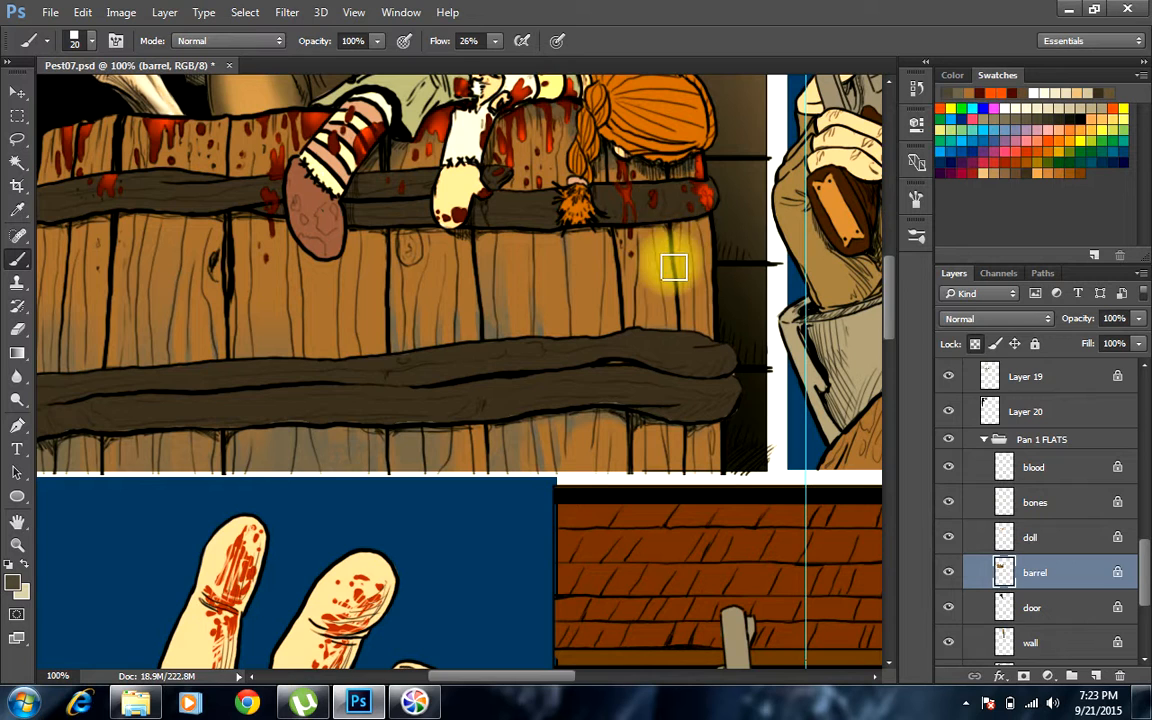
Add grey-brown grain strokes with a 9 px brush to the planks at the barrel's right end
{"action": "key", "text": "bracketleft"}
{"action": "key", "text": "bracketleft"}
{"action": "left_click_drag", "start_coordinate": [681, 234], "coordinate": [684, 311]}
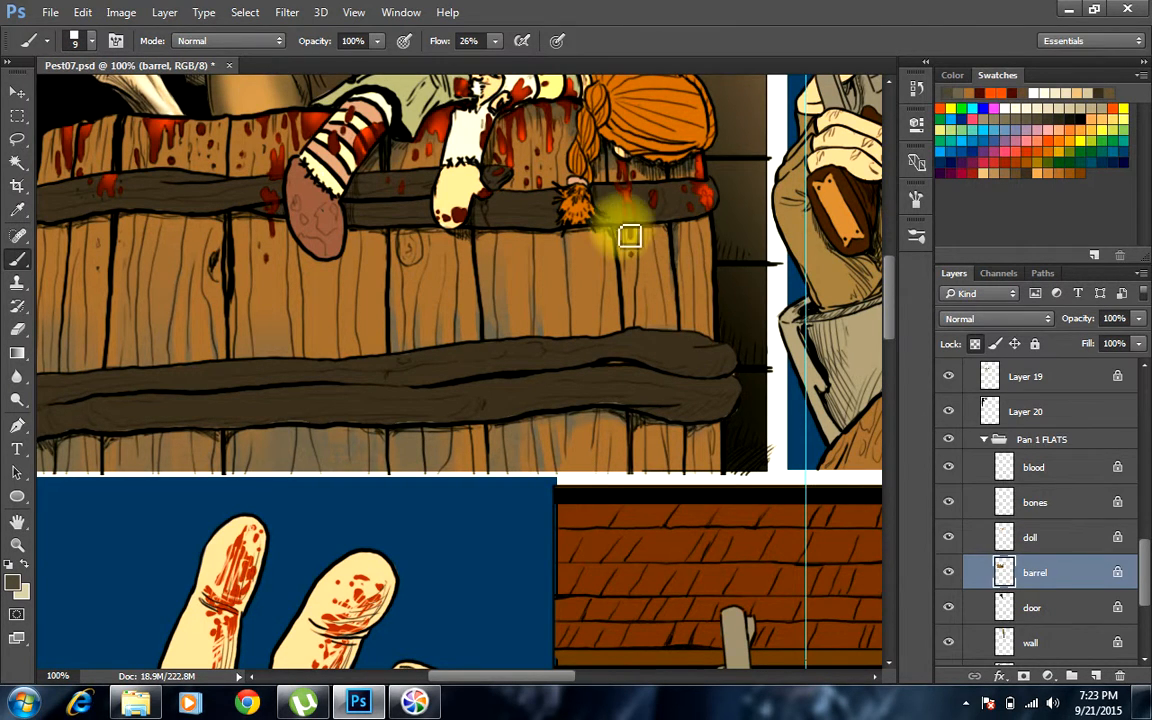
{"action": "left_click_drag", "start_coordinate": [571, 257], "coordinate": [688, 311]}
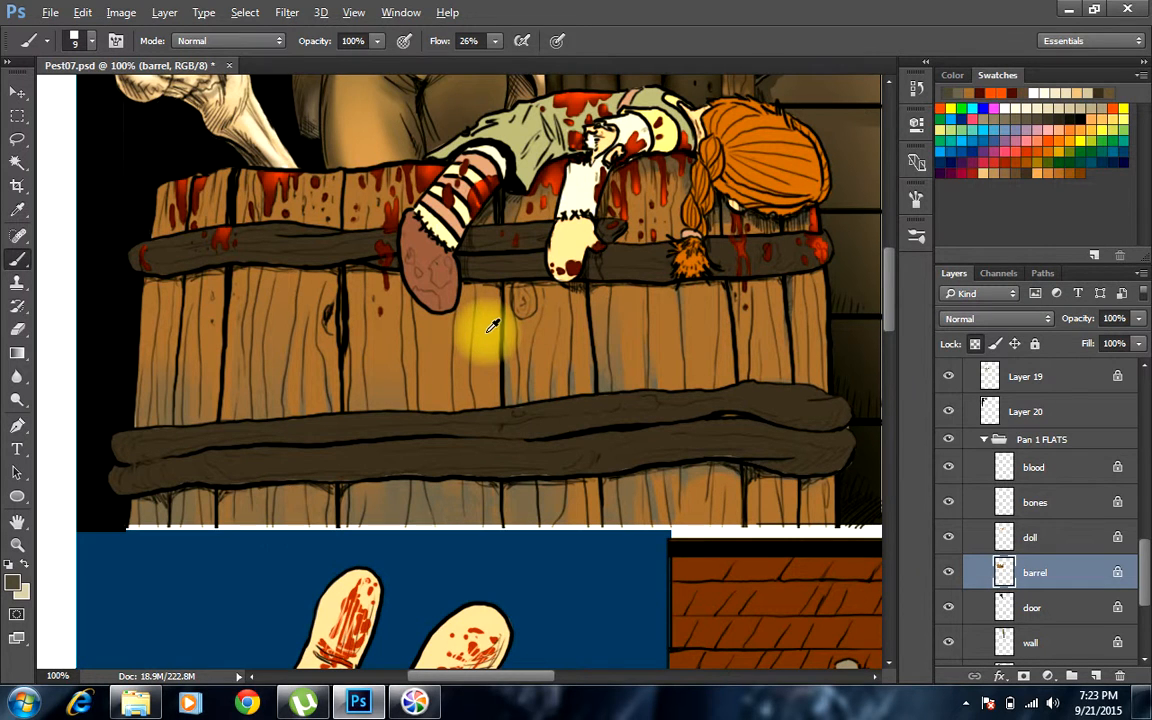
Choose a light orange based on the plank colour and highlight the plank below the doll's braid with a 30 px brush
{"action": "left_click", "coordinate": [12, 586]}
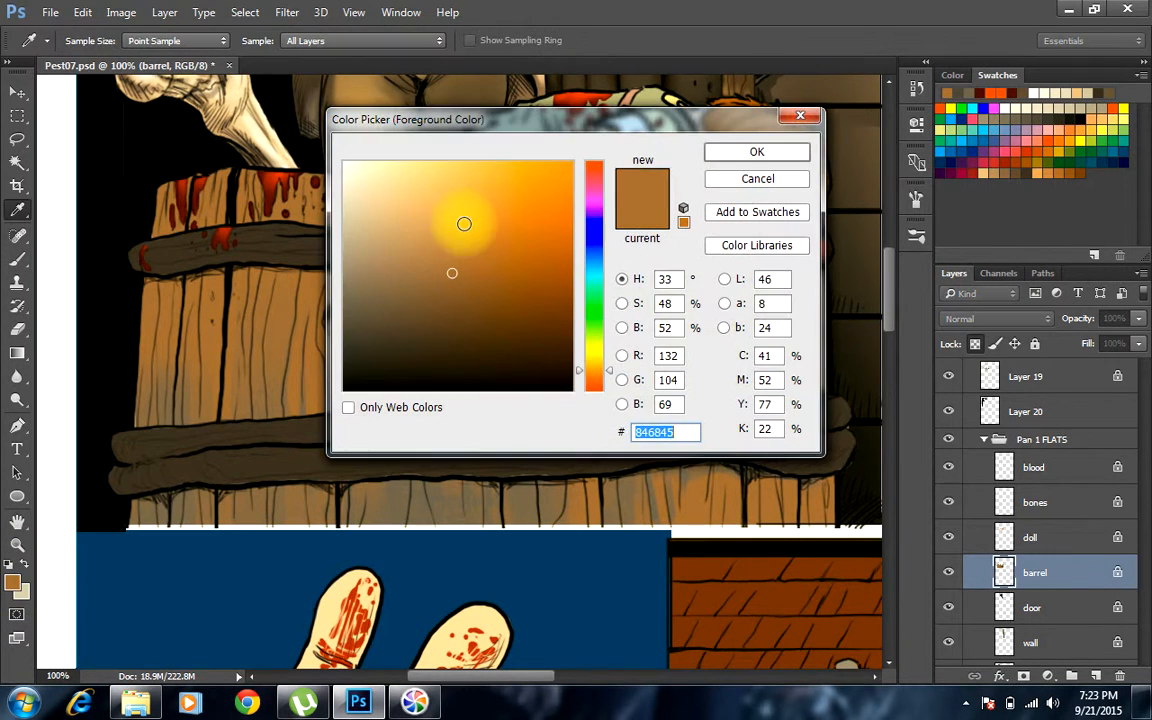
{"action": "left_click", "coordinate": [450, 213]}
{"action": "left_click", "coordinate": [784, 152]}
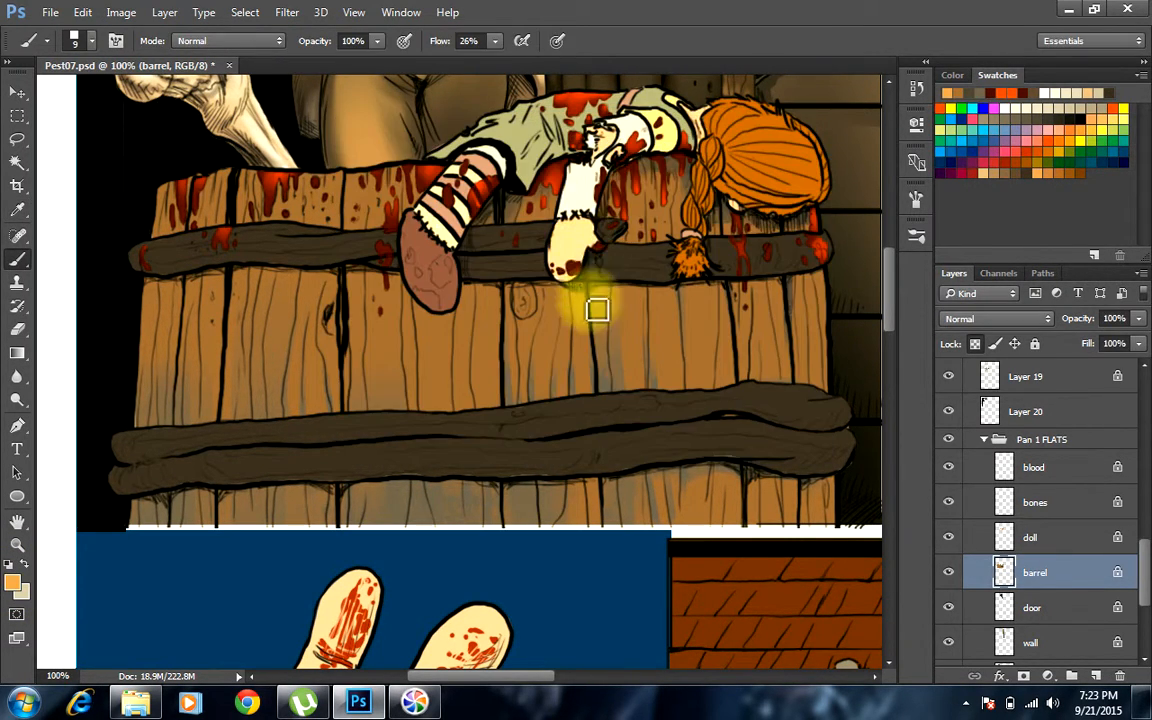
{"action": "key", "text": "bracketright"}
{"action": "key", "text": "bracketright"}
{"action": "key", "text": "bracketright"}
{"action": "key", "text": "bracketright"}
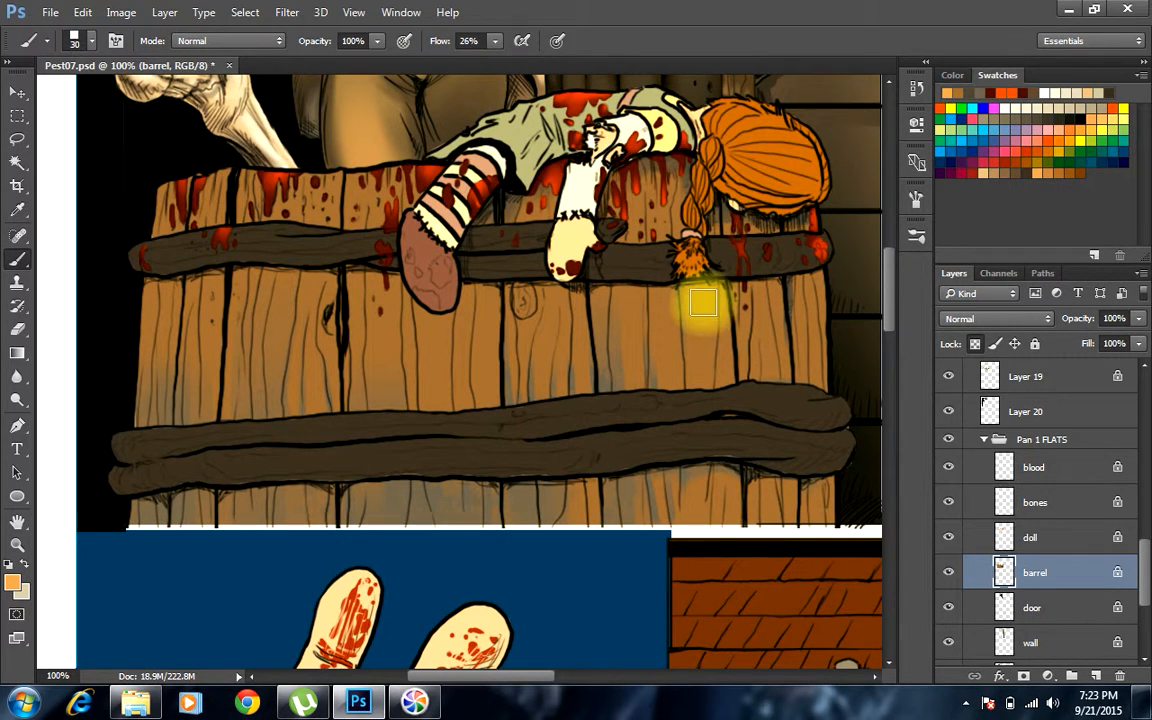
{"action": "left_click_drag", "start_coordinate": [702, 297], "coordinate": [706, 392]}
{"action": "left_click_drag", "start_coordinate": [705, 289], "coordinate": [703, 417]}
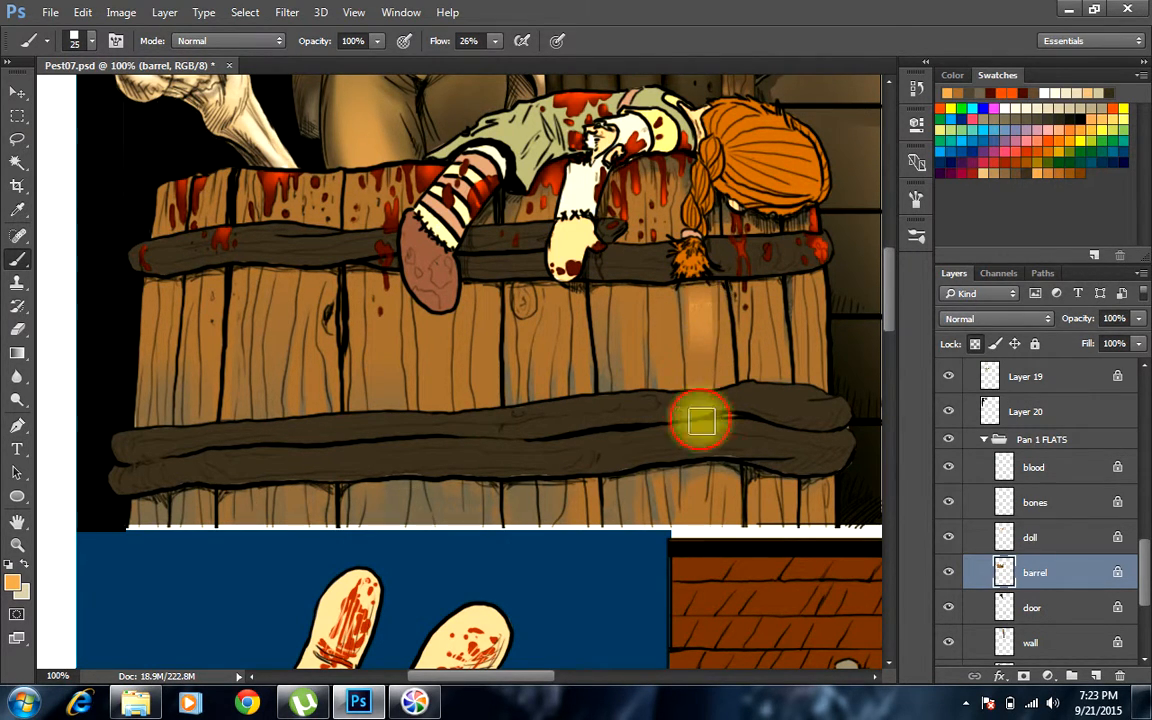
Extend the light orange highlights over the barrel's right-end planks, above and below the double band, reducing the brush to 10 px
{"action": "key", "text": "bracketleft"}
{"action": "mouse_move", "coordinate": [717, 317]}
{"action": "left_mouse_down"}
{"action": "mouse_move", "coordinate": [712, 354]}
{"action": "mouse_move", "coordinate": [728, 307]}
{"action": "mouse_move", "coordinate": [732, 331]}
{"action": "mouse_move", "coordinate": [731, 306]}
{"action": "mouse_move", "coordinate": [728, 383]}
{"action": "left_mouse_up"}
{"action": "key", "text": "["}
{"action": "mouse_move", "coordinate": [741, 298]}
{"action": "left_mouse_down"}
{"action": "mouse_move", "coordinate": [748, 373]}
{"action": "mouse_move", "coordinate": [761, 306]}
{"action": "mouse_move", "coordinate": [784, 375]}
{"action": "mouse_move", "coordinate": [781, 288]}
{"action": "mouse_move", "coordinate": [807, 234]}
{"action": "mouse_move", "coordinate": [823, 393]}
{"action": "mouse_move", "coordinate": [809, 362]}
{"action": "mouse_move", "coordinate": [825, 278]}
{"action": "left_mouse_up"}
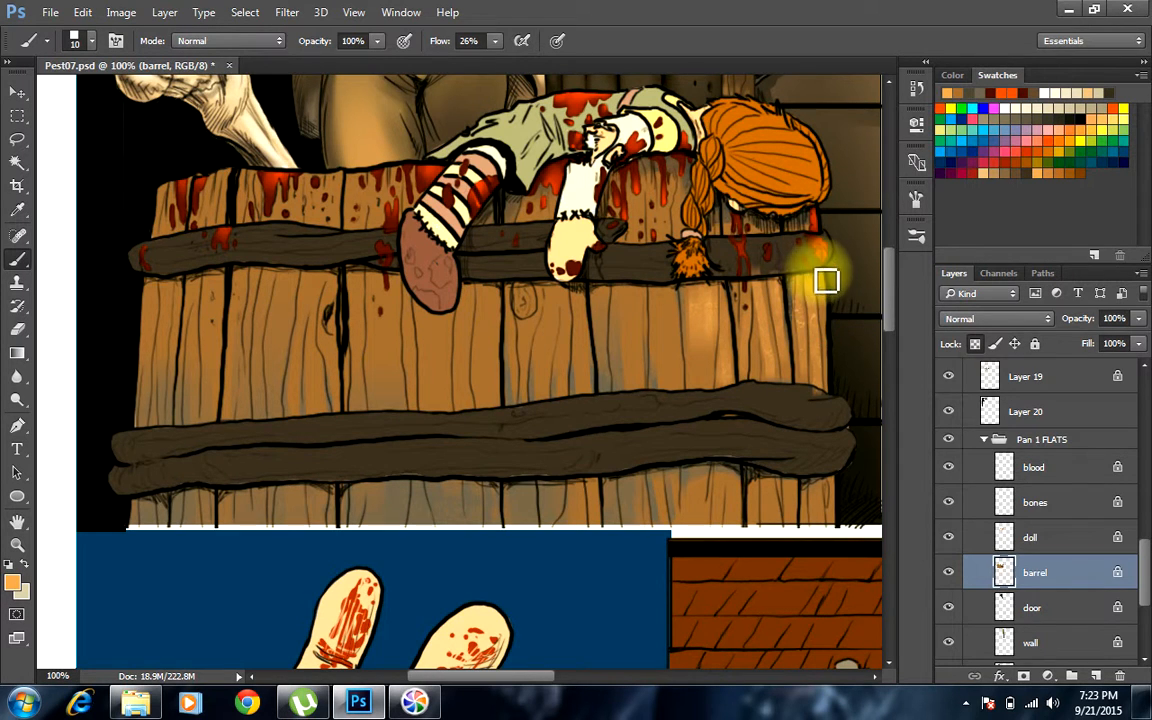
{"action": "mouse_move", "coordinate": [726, 228]}
{"action": "left_mouse_down"}
{"action": "mouse_move", "coordinate": [651, 227]}
{"action": "mouse_move", "coordinate": [683, 232]}
{"action": "mouse_move", "coordinate": [681, 208]}
{"action": "mouse_move", "coordinate": [658, 246]}
{"action": "mouse_move", "coordinate": [641, 198]}
{"action": "mouse_move", "coordinate": [639, 249]}
{"action": "mouse_move", "coordinate": [663, 316]}
{"action": "mouse_move", "coordinate": [673, 311]}
{"action": "mouse_move", "coordinate": [664, 302]}
{"action": "mouse_move", "coordinate": [676, 379]}
{"action": "mouse_move", "coordinate": [650, 269]}
{"action": "mouse_move", "coordinate": [631, 328]}
{"action": "mouse_move", "coordinate": [637, 380]}
{"action": "mouse_move", "coordinate": [705, 333]}
{"action": "mouse_move", "coordinate": [711, 378]}
{"action": "mouse_move", "coordinate": [744, 373]}
{"action": "mouse_move", "coordinate": [804, 491]}
{"action": "mouse_move", "coordinate": [798, 501]}
{"action": "mouse_move", "coordinate": [794, 486]}
{"action": "mouse_move", "coordinate": [800, 528]}
{"action": "mouse_move", "coordinate": [824, 522]}
{"action": "mouse_move", "coordinate": [821, 487]}
{"action": "mouse_move", "coordinate": [841, 520]}
{"action": "mouse_move", "coordinate": [823, 477]}
{"action": "mouse_move", "coordinate": [815, 527]}
{"action": "mouse_move", "coordinate": [806, 482]}
{"action": "mouse_move", "coordinate": [772, 510]}
{"action": "mouse_move", "coordinate": [777, 528]}
{"action": "mouse_move", "coordinate": [776, 460]}
{"action": "mouse_move", "coordinate": [767, 517]}
{"action": "mouse_move", "coordinate": [760, 460]}
{"action": "mouse_move", "coordinate": [741, 526]}
{"action": "mouse_move", "coordinate": [743, 486]}
{"action": "mouse_move", "coordinate": [748, 527]}
{"action": "mouse_move", "coordinate": [732, 483]}
{"action": "mouse_move", "coordinate": [723, 528]}
{"action": "left_mouse_up"}
{"action": "key", "text": "bracketleft"}
{"action": "left_click_drag", "start_coordinate": [709, 484], "coordinate": [697, 516]}
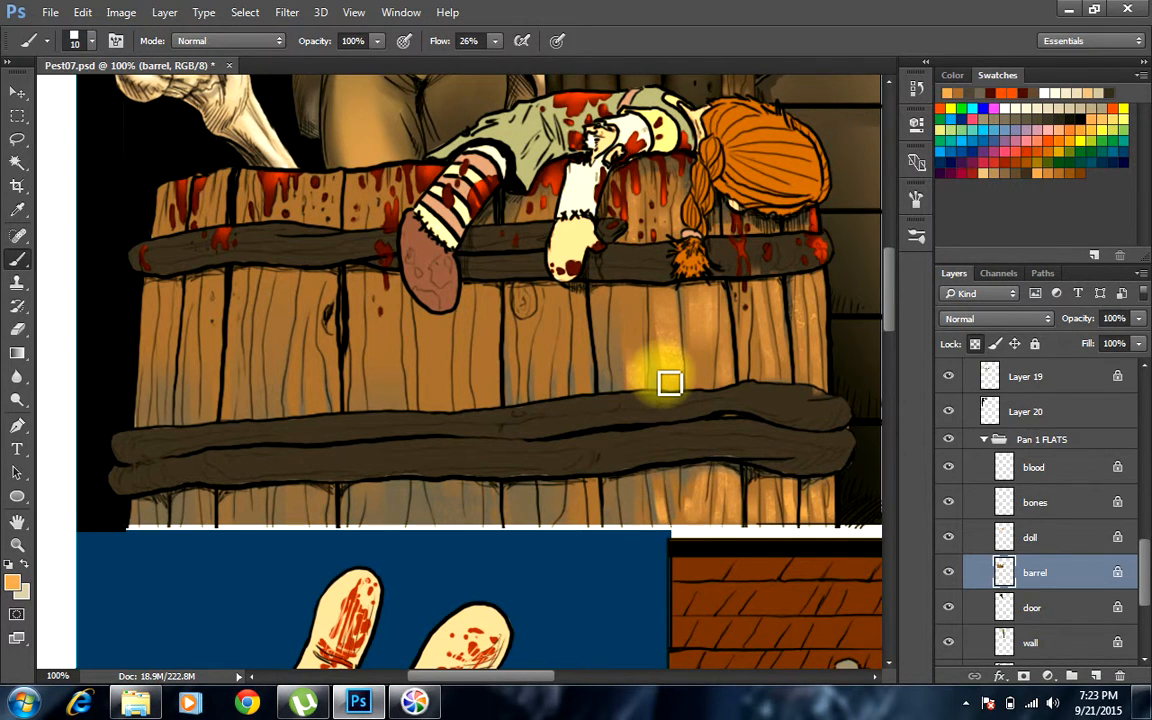
Paint light orange grain highlights across the barrel's middle and left planks with a 10 px brush, refining them at 7 px
{"action": "mouse_move", "coordinate": [669, 383]}
{"action": "left_mouse_down"}
{"action": "mouse_move", "coordinate": [586, 327]}
{"action": "mouse_move", "coordinate": [589, 383]}
{"action": "mouse_move", "coordinate": [568, 309]}
{"action": "mouse_move", "coordinate": [572, 362]}
{"action": "mouse_move", "coordinate": [505, 285]}
{"action": "left_mouse_up"}
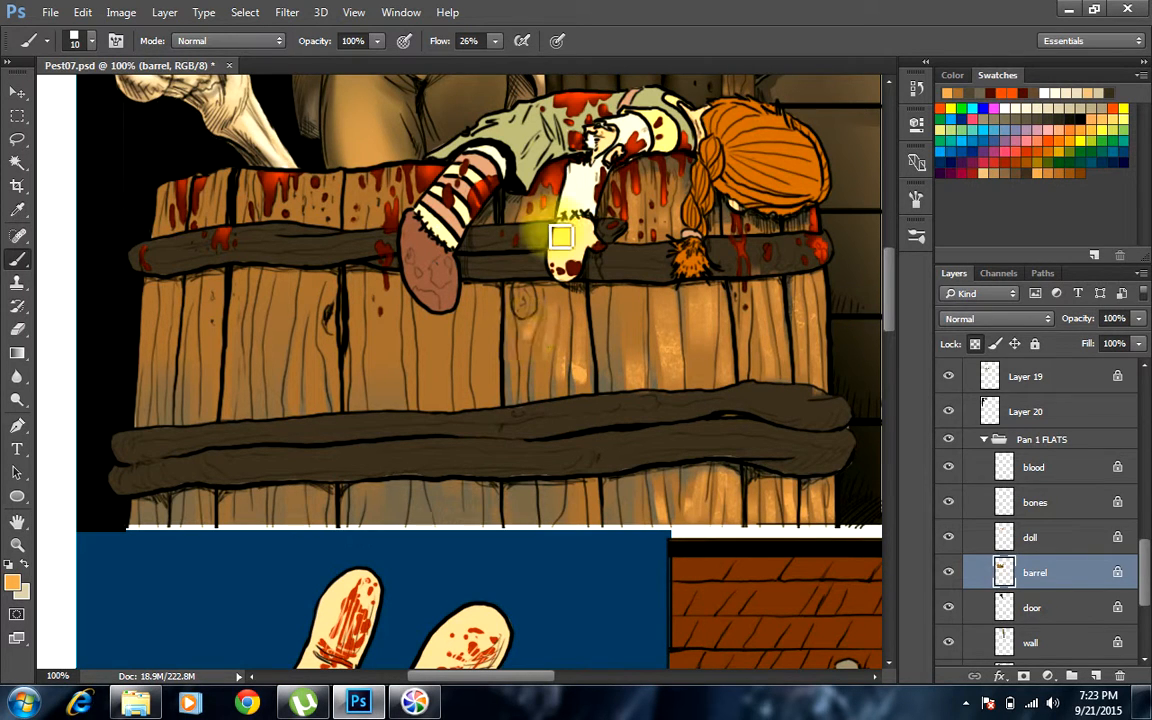
{"action": "mouse_move", "coordinate": [561, 236]}
{"action": "left_mouse_down"}
{"action": "mouse_move", "coordinate": [636, 313]}
{"action": "mouse_move", "coordinate": [615, 345]}
{"action": "mouse_move", "coordinate": [643, 303]}
{"action": "mouse_move", "coordinate": [478, 329]}
{"action": "mouse_move", "coordinate": [500, 378]}
{"action": "left_mouse_up"}
{"action": "mouse_move", "coordinate": [491, 334]}
{"action": "left_mouse_down"}
{"action": "mouse_move", "coordinate": [486, 376]}
{"action": "mouse_move", "coordinate": [502, 310]}
{"action": "mouse_move", "coordinate": [499, 370]}
{"action": "mouse_move", "coordinate": [469, 350]}
{"action": "mouse_move", "coordinate": [471, 309]}
{"action": "mouse_move", "coordinate": [469, 398]}
{"action": "mouse_move", "coordinate": [456, 404]}
{"action": "mouse_move", "coordinate": [451, 338]}
{"action": "mouse_move", "coordinate": [437, 325]}
{"action": "mouse_move", "coordinate": [453, 391]}
{"action": "mouse_move", "coordinate": [427, 366]}
{"action": "mouse_move", "coordinate": [426, 413]}
{"action": "mouse_move", "coordinate": [406, 396]}
{"action": "mouse_move", "coordinate": [409, 316]}
{"action": "mouse_move", "coordinate": [418, 422]}
{"action": "mouse_move", "coordinate": [415, 309]}
{"action": "mouse_move", "coordinate": [434, 406]}
{"action": "mouse_move", "coordinate": [459, 315]}
{"action": "mouse_move", "coordinate": [465, 440]}
{"action": "mouse_move", "coordinate": [454, 385]}
{"action": "mouse_move", "coordinate": [397, 384]}
{"action": "mouse_move", "coordinate": [445, 496]}
{"action": "mouse_move", "coordinate": [431, 494]}
{"action": "mouse_move", "coordinate": [448, 535]}
{"action": "mouse_move", "coordinate": [422, 497]}
{"action": "mouse_move", "coordinate": [417, 530]}
{"action": "mouse_move", "coordinate": [451, 496]}
{"action": "mouse_move", "coordinate": [470, 504]}
{"action": "mouse_move", "coordinate": [467, 492]}
{"action": "mouse_move", "coordinate": [498, 530]}
{"action": "mouse_move", "coordinate": [490, 498]}
{"action": "mouse_move", "coordinate": [493, 546]}
{"action": "mouse_move", "coordinate": [553, 512]}
{"action": "mouse_move", "coordinate": [543, 494]}
{"action": "mouse_move", "coordinate": [549, 541]}
{"action": "mouse_move", "coordinate": [574, 507]}
{"action": "mouse_move", "coordinate": [573, 485]}
{"action": "mouse_move", "coordinate": [591, 494]}
{"action": "mouse_move", "coordinate": [594, 555]}
{"action": "mouse_move", "coordinate": [635, 490]}
{"action": "mouse_move", "coordinate": [689, 443]}
{"action": "mouse_move", "coordinate": [670, 347]}
{"action": "mouse_move", "coordinate": [315, 265]}
{"action": "mouse_move", "coordinate": [343, 304]}
{"action": "mouse_move", "coordinate": [346, 331]}
{"action": "mouse_move", "coordinate": [334, 281]}
{"action": "mouse_move", "coordinate": [343, 348]}
{"action": "mouse_move", "coordinate": [354, 181]}
{"action": "mouse_move", "coordinate": [380, 226]}
{"action": "mouse_move", "coordinate": [374, 212]}
{"action": "mouse_move", "coordinate": [370, 300]}
{"action": "mouse_move", "coordinate": [349, 421]}
{"action": "mouse_move", "coordinate": [327, 378]}
{"action": "mouse_move", "coordinate": [324, 296]}
{"action": "mouse_move", "coordinate": [309, 352]}
{"action": "mouse_move", "coordinate": [312, 446]}
{"action": "left_mouse_up"}
{"action": "key", "text": "bracketleft"}
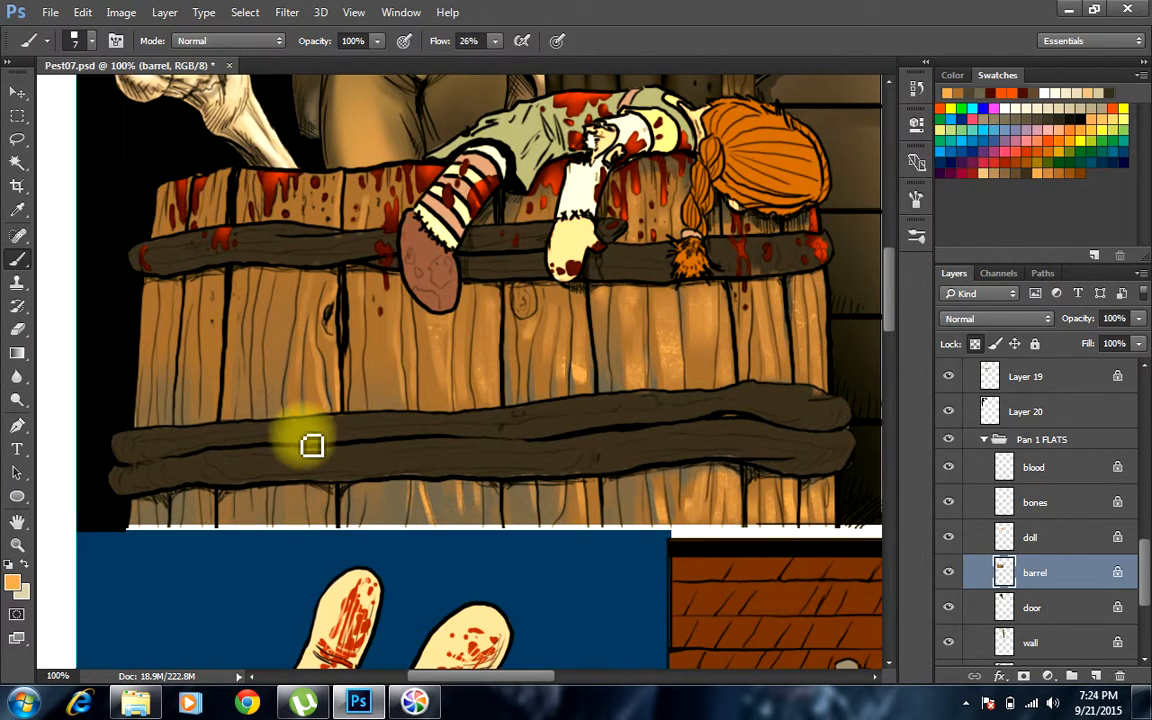
{"action": "scroll", "coordinate": [312, 446], "scroll_direction": "down", "scroll_amount": 3}
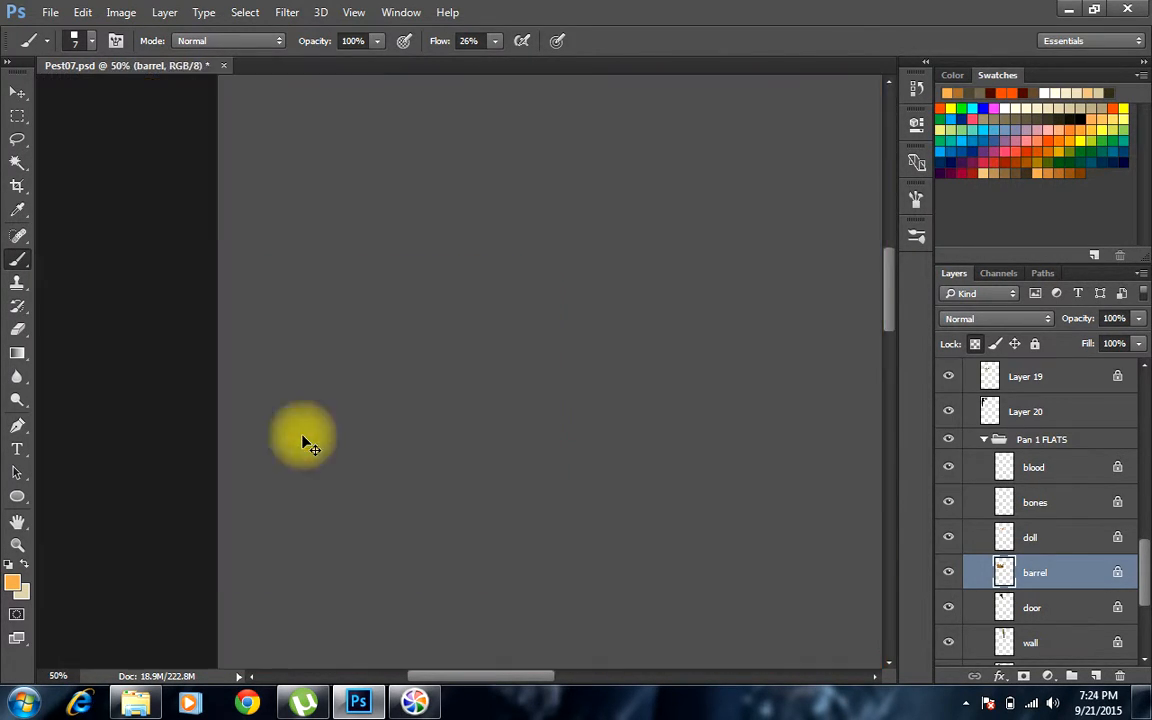
{"action": "scroll", "coordinate": [310, 446], "scroll_direction": "up", "scroll_amount": 2}
{"action": "scroll", "coordinate": [310, 446], "scroll_direction": "up", "scroll_amount": 1}
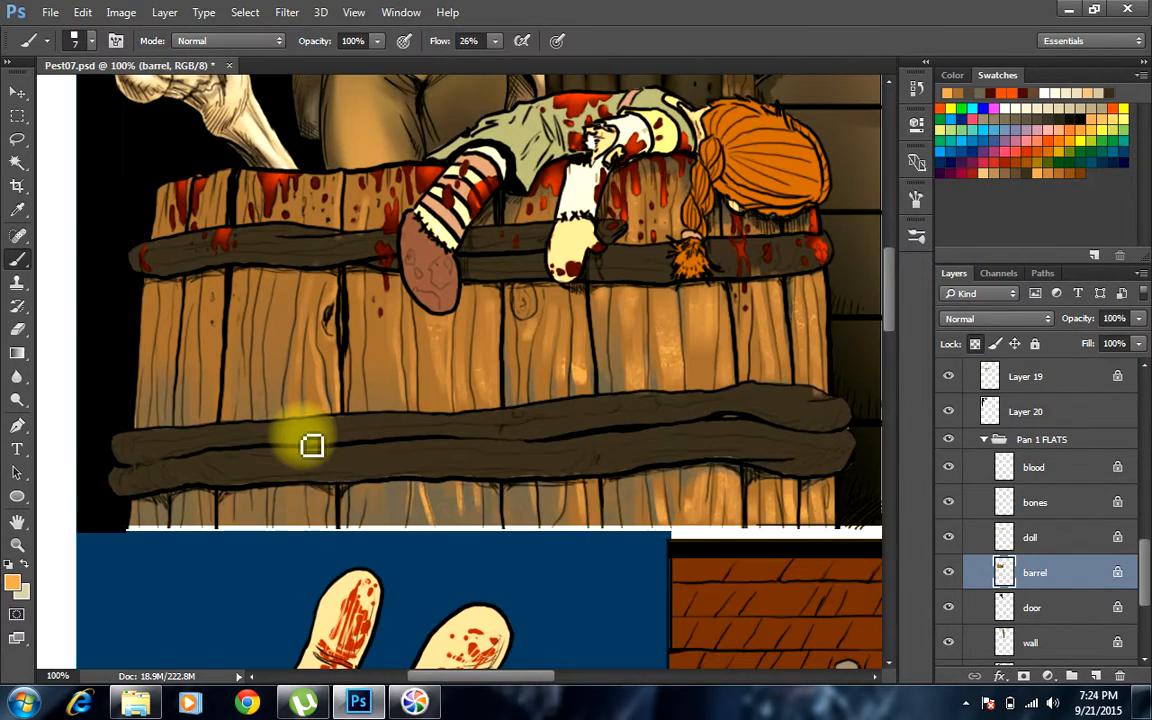
Pick a light tan colour and brush highlights along the barrel's lower double band at 25 px, strongest toward the right end
{"action": "left_click_drag", "start_coordinate": [680, 298], "coordinate": [714, 191]}
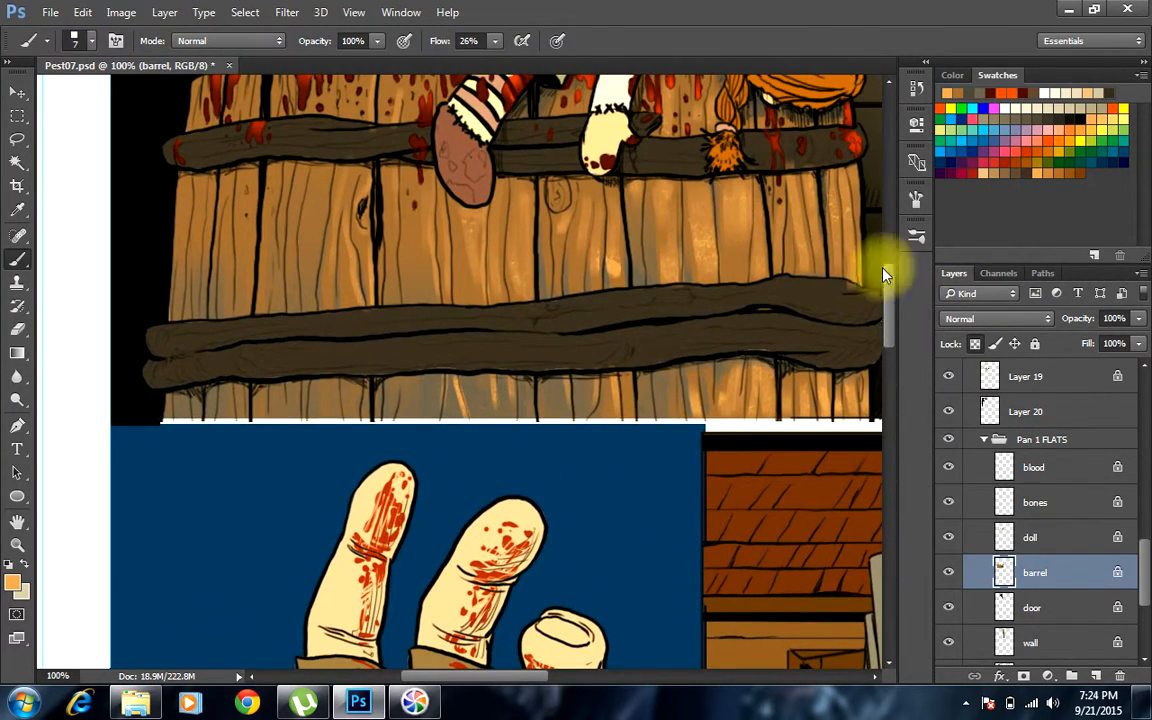
{"action": "left_click_drag", "start_coordinate": [801, 246], "coordinate": [746, 270]}
{"action": "left_click", "coordinate": [781, 334], "text": "alt"}
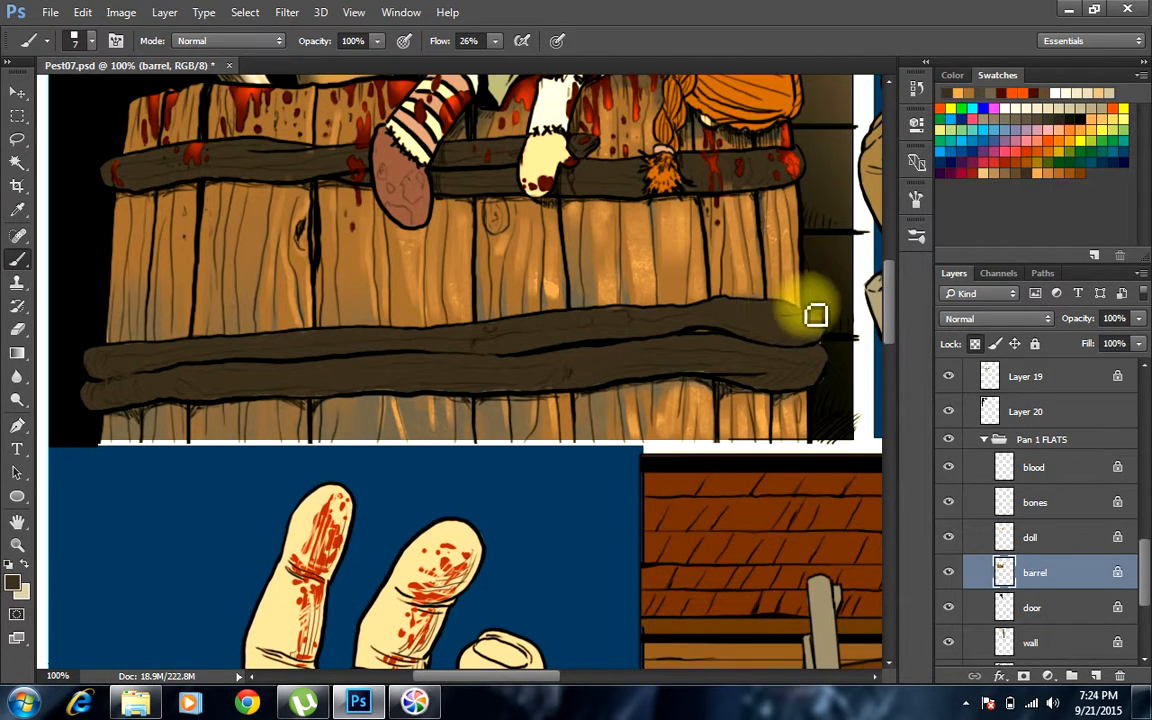
{"action": "left_click", "coordinate": [1088, 108]}
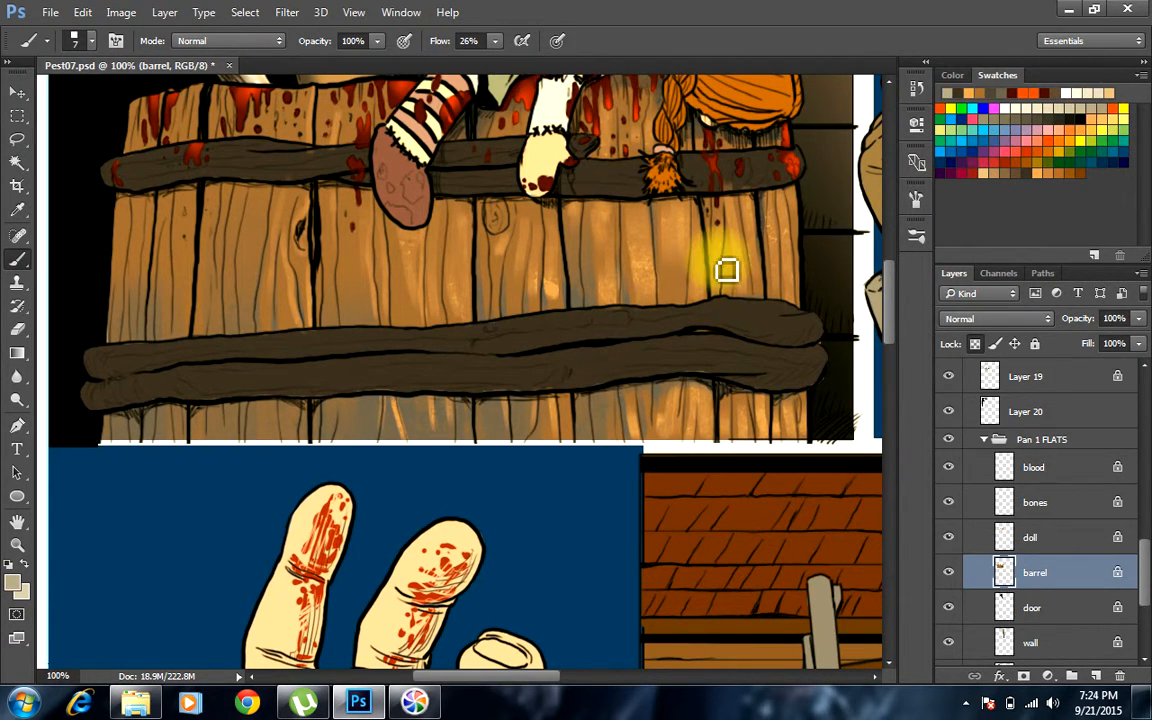
{"action": "key", "text": "bracketright"}
{"action": "key", "text": "bracketright"}
{"action": "key", "text": "bracketright"}
{"action": "key", "text": "bracketright"}
{"action": "key", "text": "bracketright"}
{"action": "key", "text": "bracketright"}
{"action": "key", "text": "bracketright"}
{"action": "left_click", "coordinate": [758, 324]}
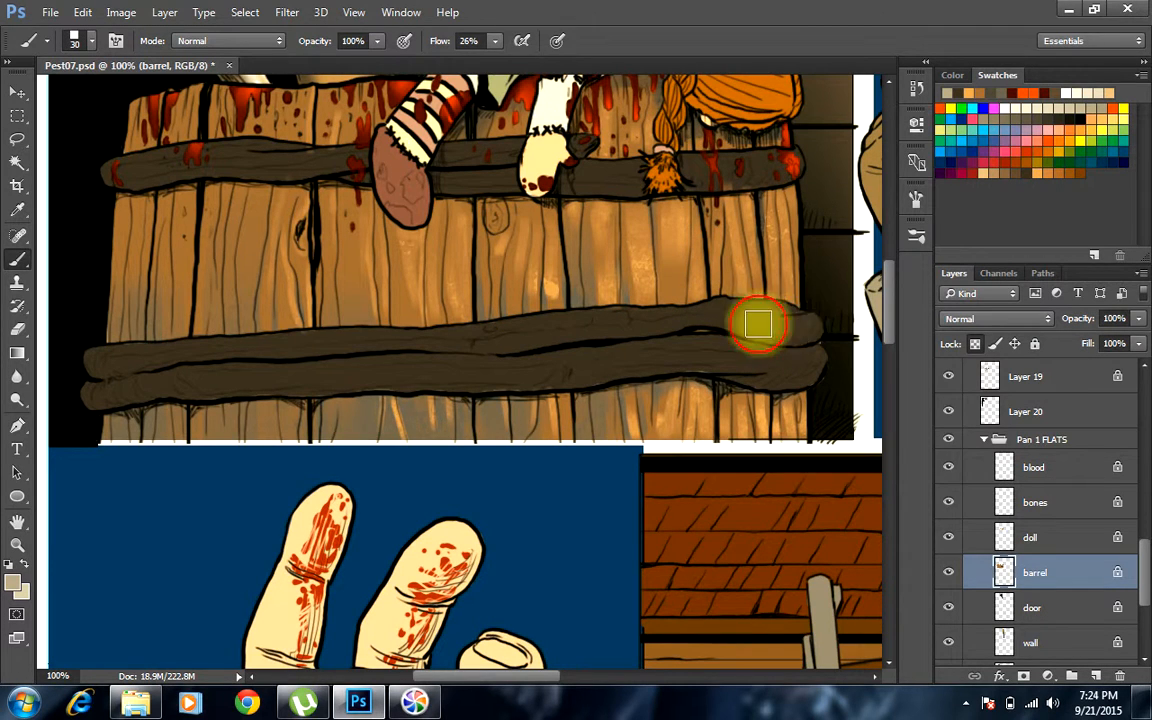
{"action": "key", "text": "bracketleft"}
{"action": "mouse_move", "coordinate": [762, 320]}
{"action": "left_mouse_down"}
{"action": "mouse_move", "coordinate": [451, 340]}
{"action": "mouse_move", "coordinate": [408, 322]}
{"action": "mouse_move", "coordinate": [800, 357]}
{"action": "mouse_move", "coordinate": [772, 376]}
{"action": "mouse_move", "coordinate": [793, 369]}
{"action": "mouse_move", "coordinate": [762, 376]}
{"action": "mouse_move", "coordinate": [780, 358]}
{"action": "mouse_move", "coordinate": [647, 356]}
{"action": "mouse_move", "coordinate": [465, 377]}
{"action": "mouse_move", "coordinate": [695, 368]}
{"action": "mouse_move", "coordinate": [496, 384]}
{"action": "mouse_move", "coordinate": [236, 356]}
{"action": "left_mouse_up"}
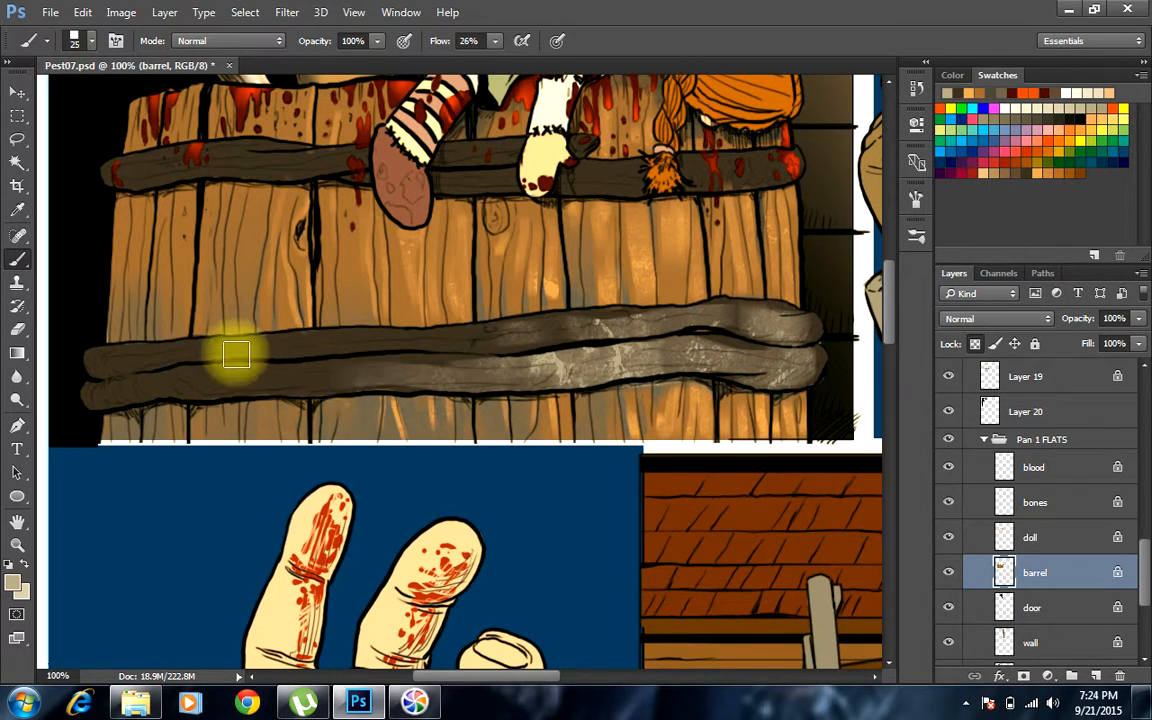
Highlight the barrel's upper band in the same tan, reducing the brush to 15 px, and touch up the lower band's middle
{"action": "mouse_move", "coordinate": [771, 166]}
{"action": "left_mouse_down"}
{"action": "mouse_move", "coordinate": [689, 180]}
{"action": "mouse_move", "coordinate": [785, 166]}
{"action": "mouse_move", "coordinate": [654, 180]}
{"action": "mouse_move", "coordinate": [752, 180]}
{"action": "mouse_move", "coordinate": [744, 160]}
{"action": "mouse_move", "coordinate": [708, 166]}
{"action": "mouse_move", "coordinate": [774, 170]}
{"action": "mouse_move", "coordinate": [518, 187]}
{"action": "mouse_move", "coordinate": [478, 170]}
{"action": "mouse_move", "coordinate": [585, 175]}
{"action": "mouse_move", "coordinate": [378, 193]}
{"action": "left_mouse_up"}
{"action": "key", "text": "bracketleft"}
{"action": "key", "text": "bracketleft"}
{"action": "mouse_move", "coordinate": [535, 176]}
{"action": "left_mouse_down"}
{"action": "mouse_move", "coordinate": [424, 187]}
{"action": "mouse_move", "coordinate": [572, 158]}
{"action": "mouse_move", "coordinate": [413, 162]}
{"action": "mouse_move", "coordinate": [571, 151]}
{"action": "mouse_move", "coordinate": [325, 165]}
{"action": "mouse_move", "coordinate": [381, 166]}
{"action": "mouse_move", "coordinate": [286, 180]}
{"action": "mouse_move", "coordinate": [262, 174]}
{"action": "mouse_move", "coordinate": [379, 164]}
{"action": "mouse_move", "coordinate": [238, 170]}
{"action": "left_mouse_up"}
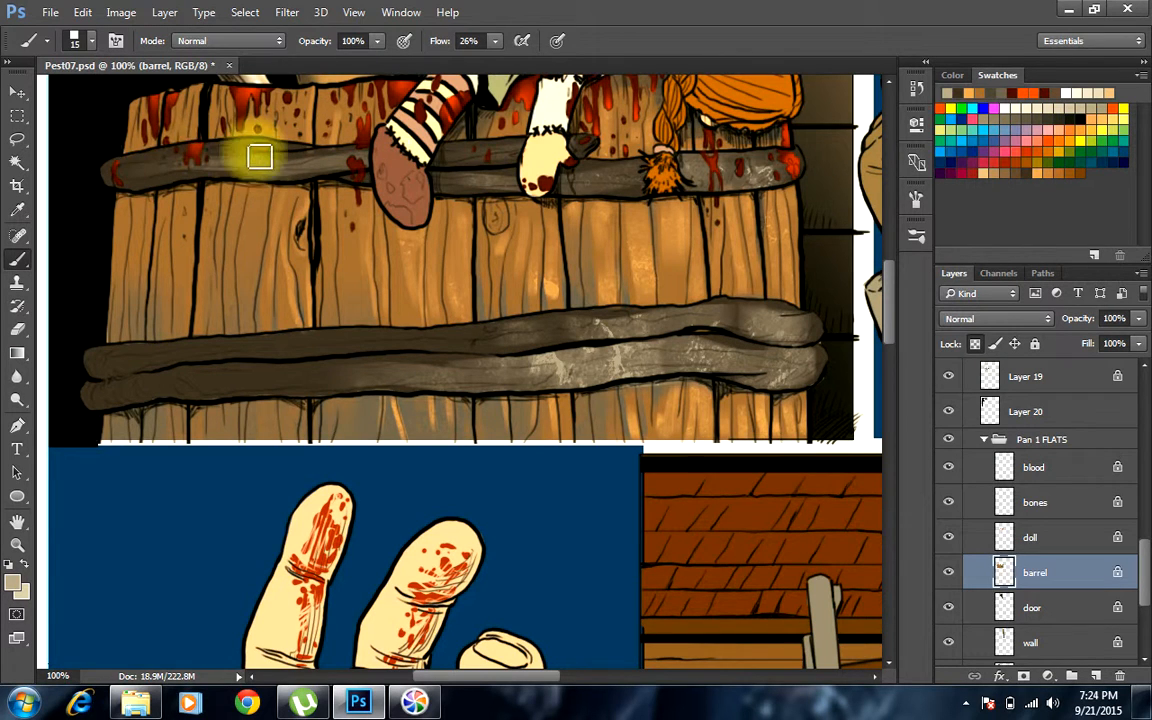
{"action": "mouse_move", "coordinate": [458, 334]}
{"action": "left_mouse_down"}
{"action": "mouse_move", "coordinate": [512, 338]}
{"action": "mouse_move", "coordinate": [172, 355]}
{"action": "mouse_move", "coordinate": [114, 328]}
{"action": "mouse_move", "coordinate": [303, 349]}
{"action": "mouse_move", "coordinate": [92, 356]}
{"action": "mouse_move", "coordinate": [109, 386]}
{"action": "mouse_move", "coordinate": [177, 392]}
{"action": "mouse_move", "coordinate": [496, 355]}
{"action": "left_mouse_up"}
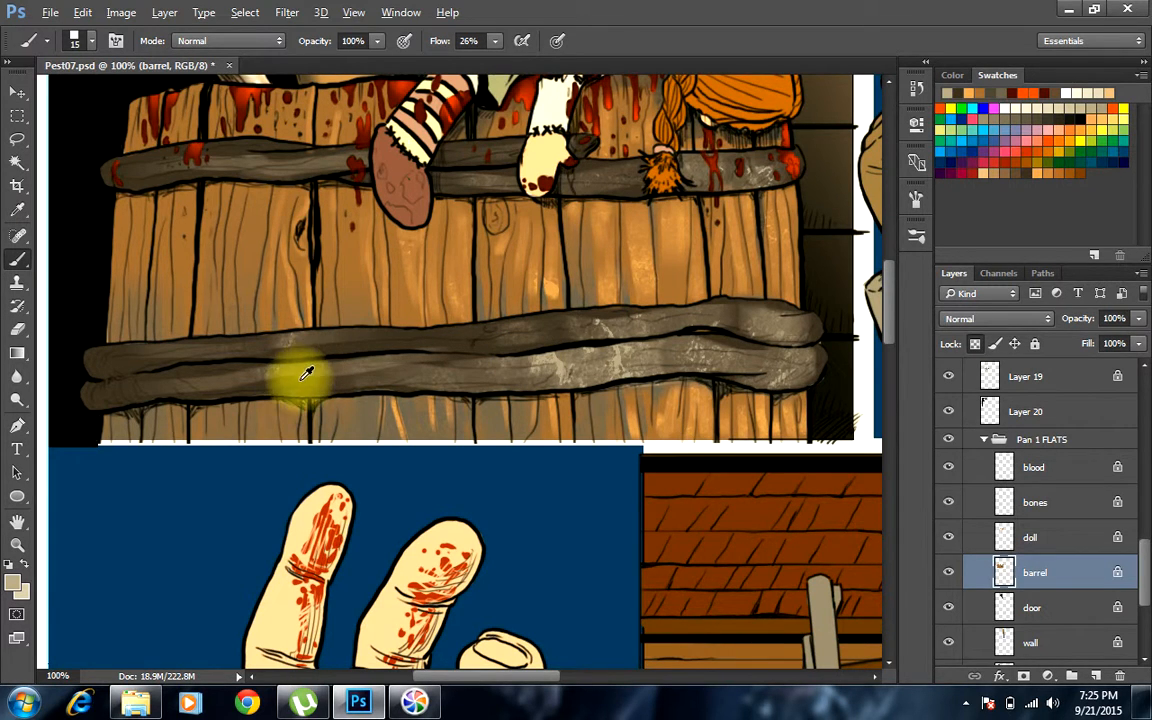
Sample a mid brown from the lower band and blend it along the double band with the 15 px brush
{"action": "left_click", "coordinate": [240, 381], "text": "alt"}
{"action": "mouse_move", "coordinate": [240, 380]}
{"action": "left_mouse_down"}
{"action": "mouse_move", "coordinate": [170, 388]}
{"action": "mouse_move", "coordinate": [265, 378]}
{"action": "mouse_move", "coordinate": [98, 386]}
{"action": "mouse_move", "coordinate": [200, 334]}
{"action": "mouse_move", "coordinate": [116, 365]}
{"action": "mouse_move", "coordinate": [261, 351]}
{"action": "left_mouse_up"}
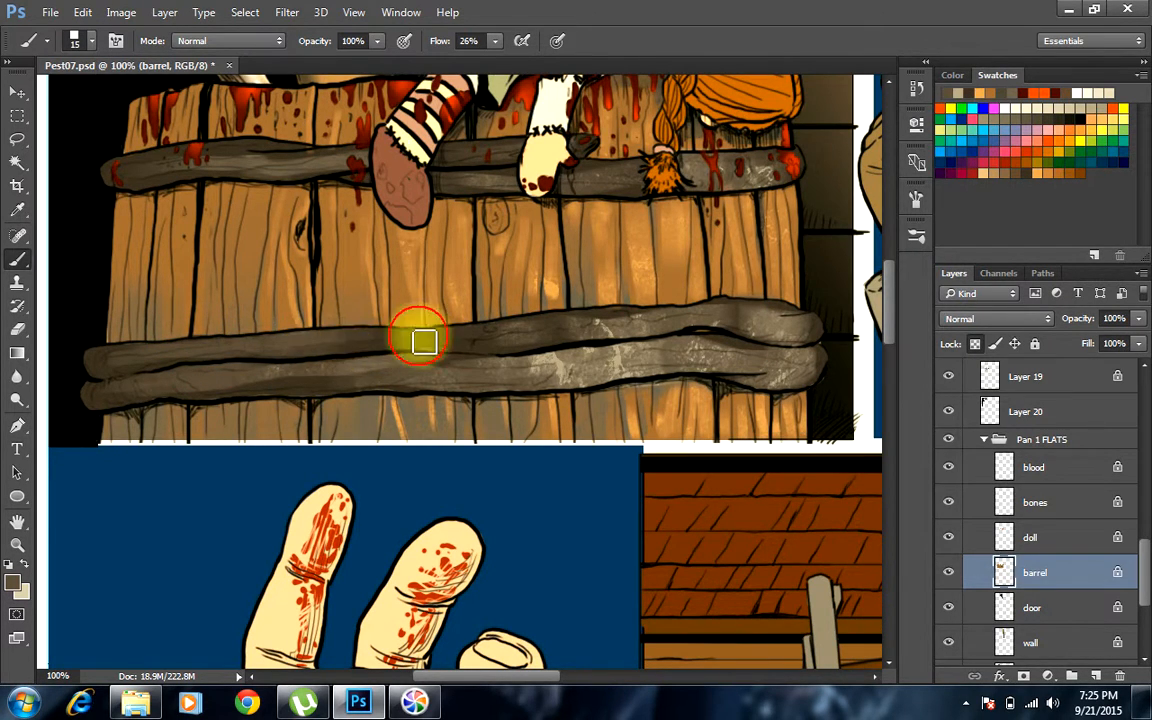
{"action": "left_click", "coordinate": [544, 327]}
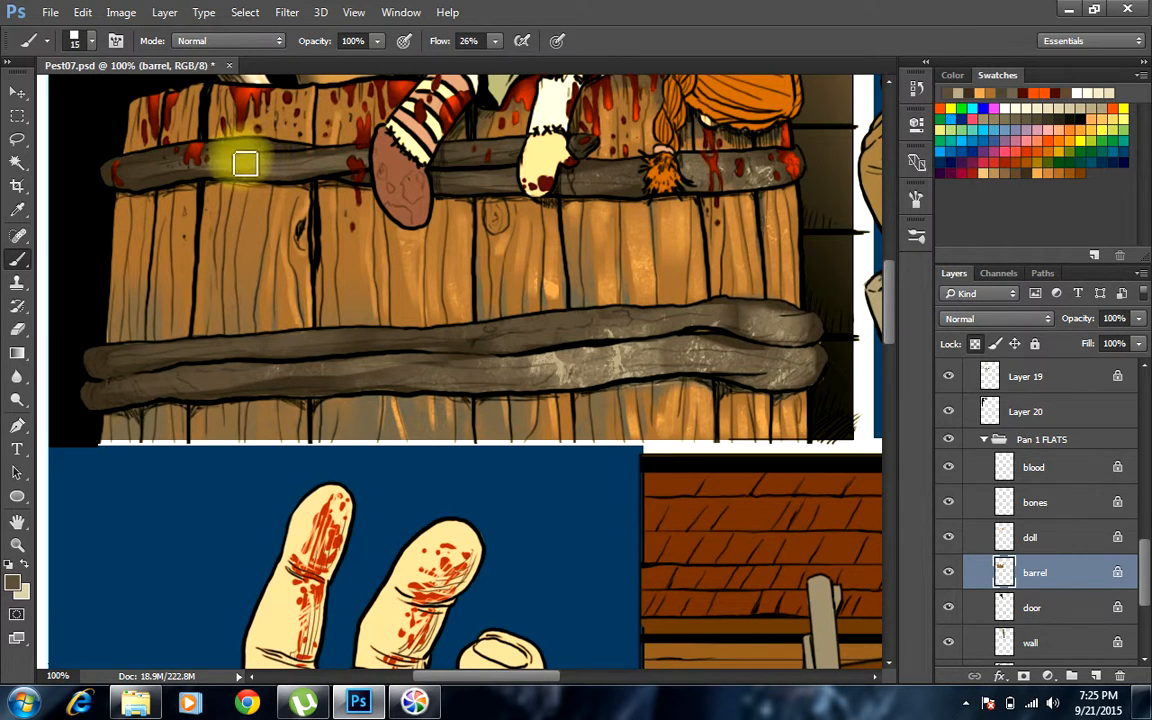
Refine the bands at 8 px, blending brown into the upper band and adding sampled tan highlights to the lower double band
{"action": "key", "text": "bracketleft"}
{"action": "key", "text": "bracketleft"}
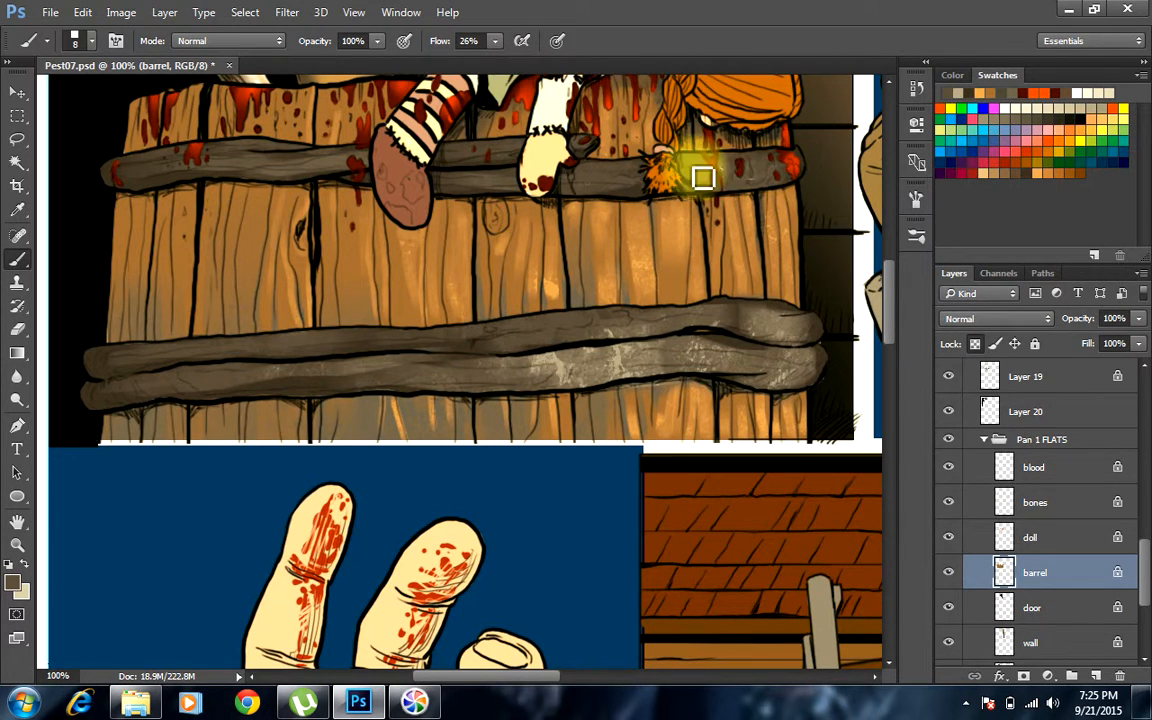
{"action": "left_click", "coordinate": [627, 360], "text": "alt"}
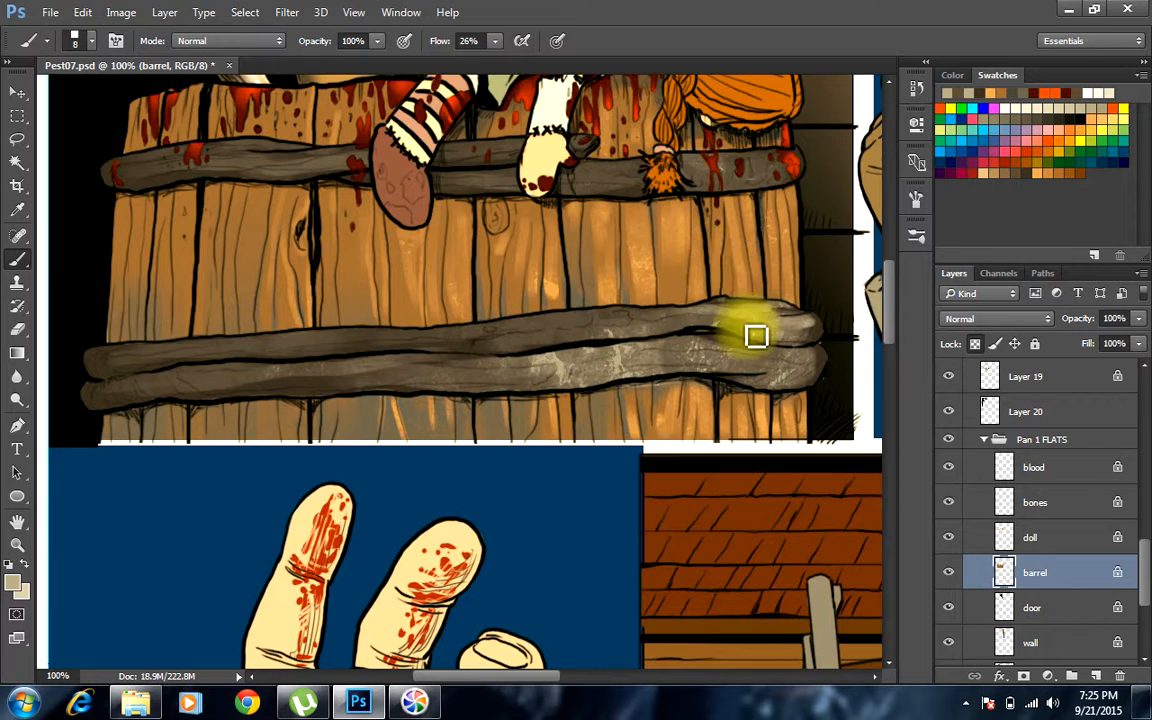
{"action": "left_click_drag", "start_coordinate": [604, 319], "coordinate": [548, 324]}
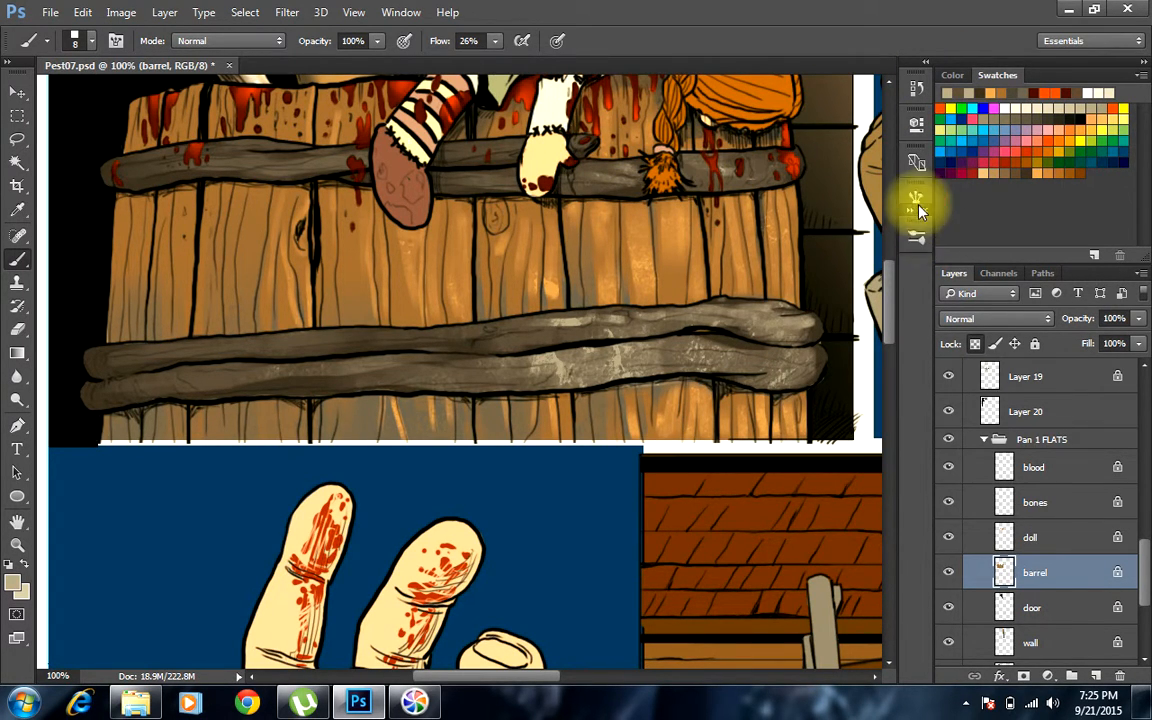
Try a soft 45 px brush in tan inside a lasso selection around the right half of the lower double band
{"action": "left_click", "coordinate": [916, 237]}
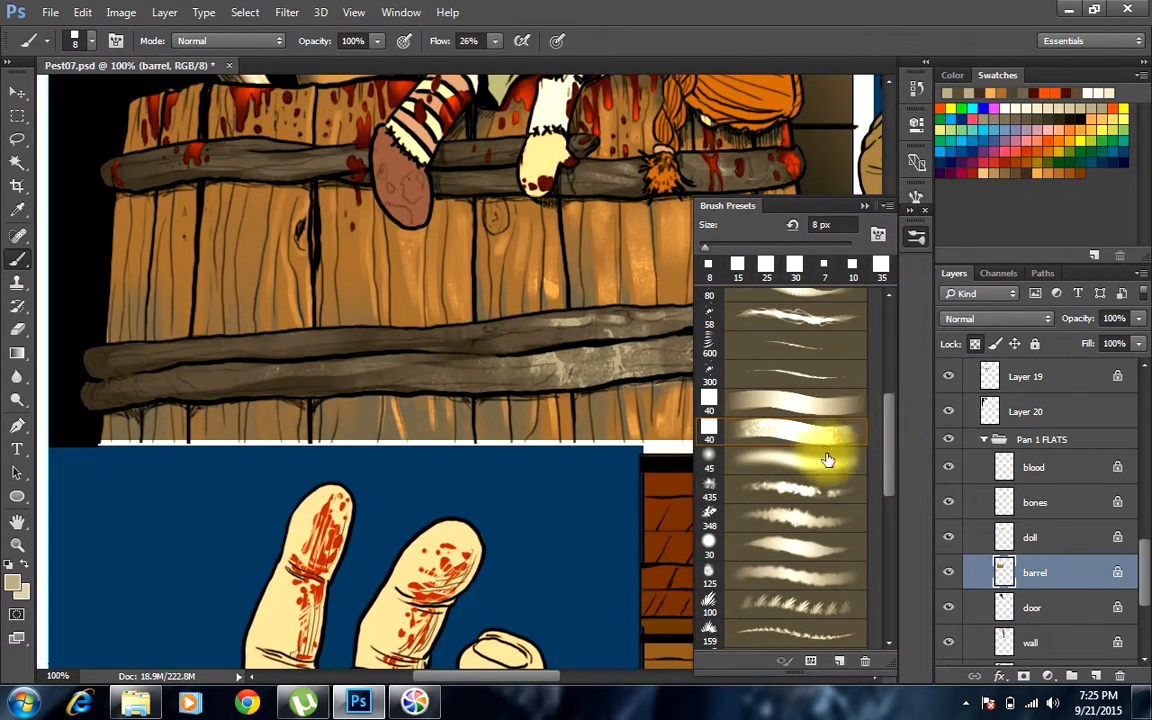
{"action": "left_click", "coordinate": [827, 459]}
{"action": "left_click", "coordinate": [864, 207]}
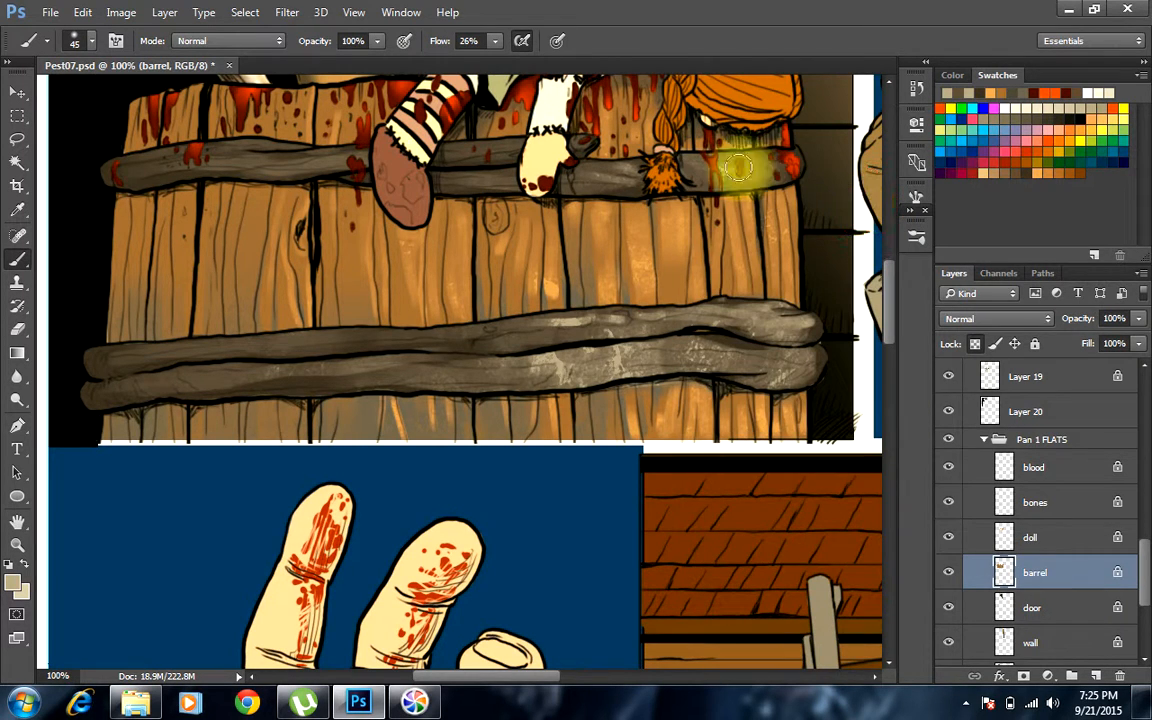
{"action": "key", "text": "l"}
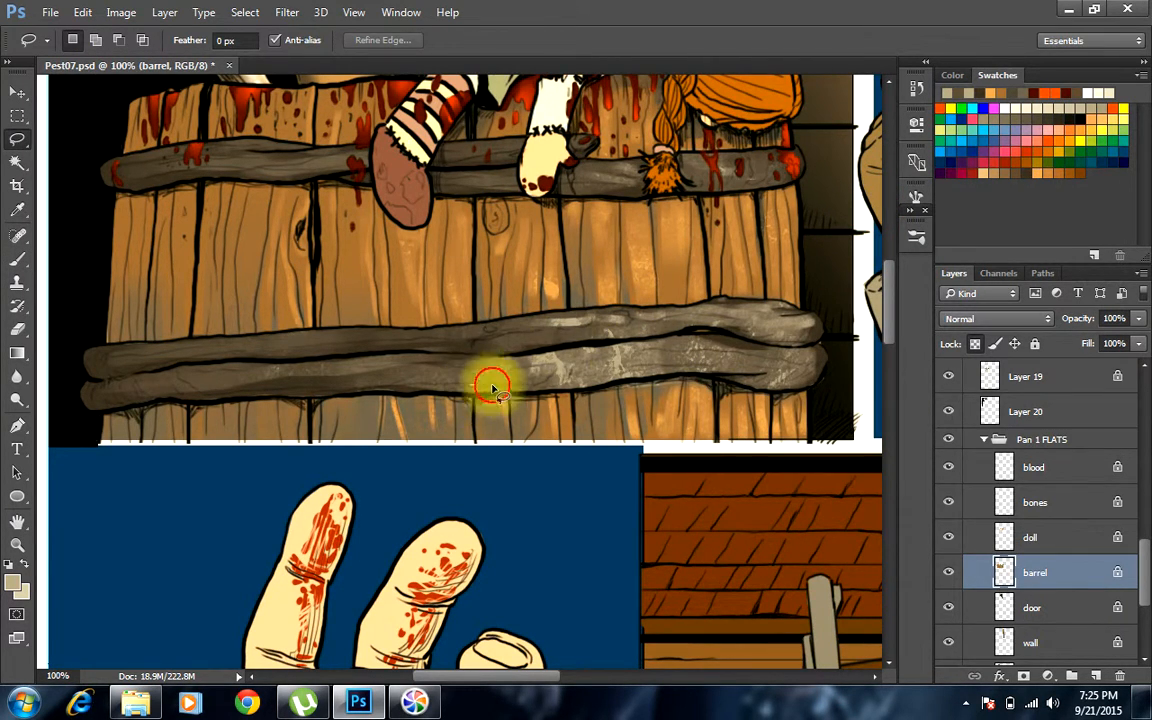
{"action": "mouse_move", "coordinate": [492, 388]}
{"action": "left_mouse_down"}
{"action": "mouse_move", "coordinate": [708, 375]}
{"action": "mouse_move", "coordinate": [790, 394]}
{"action": "mouse_move", "coordinate": [828, 374]}
{"action": "left_mouse_up"}
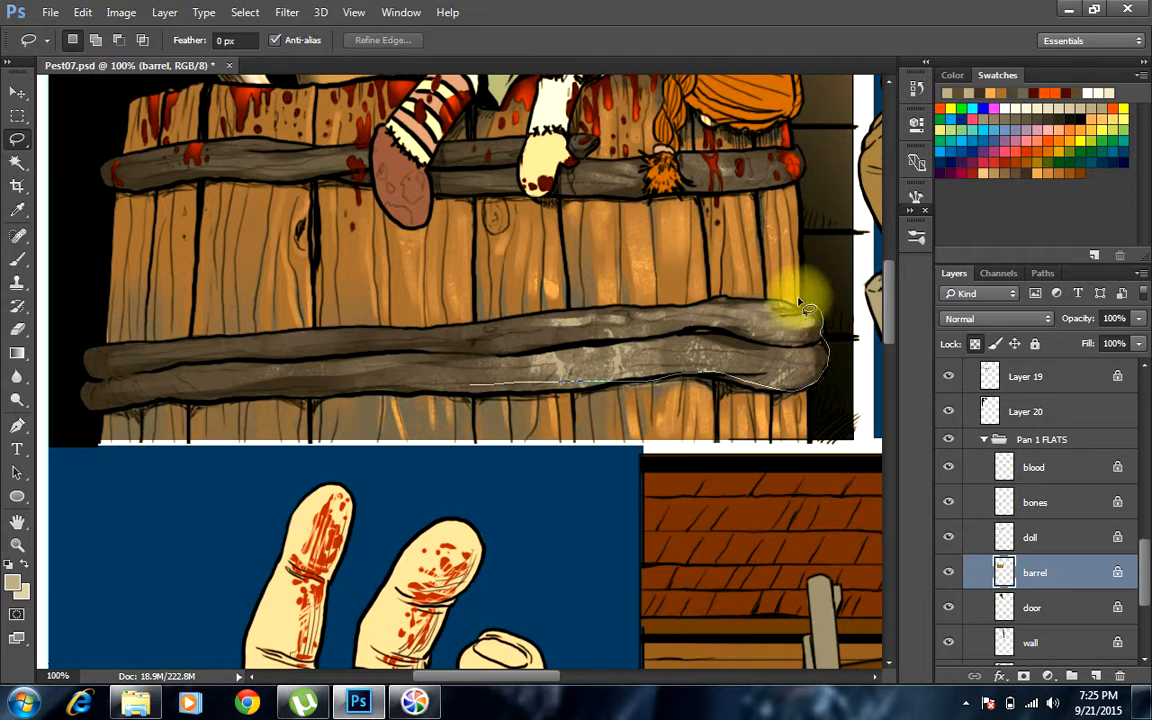
{"action": "mouse_move", "coordinate": [631, 300]}
{"action": "left_mouse_down"}
{"action": "mouse_move", "coordinate": [565, 291]}
{"action": "mouse_move", "coordinate": [488, 309]}
{"action": "left_mouse_up"}
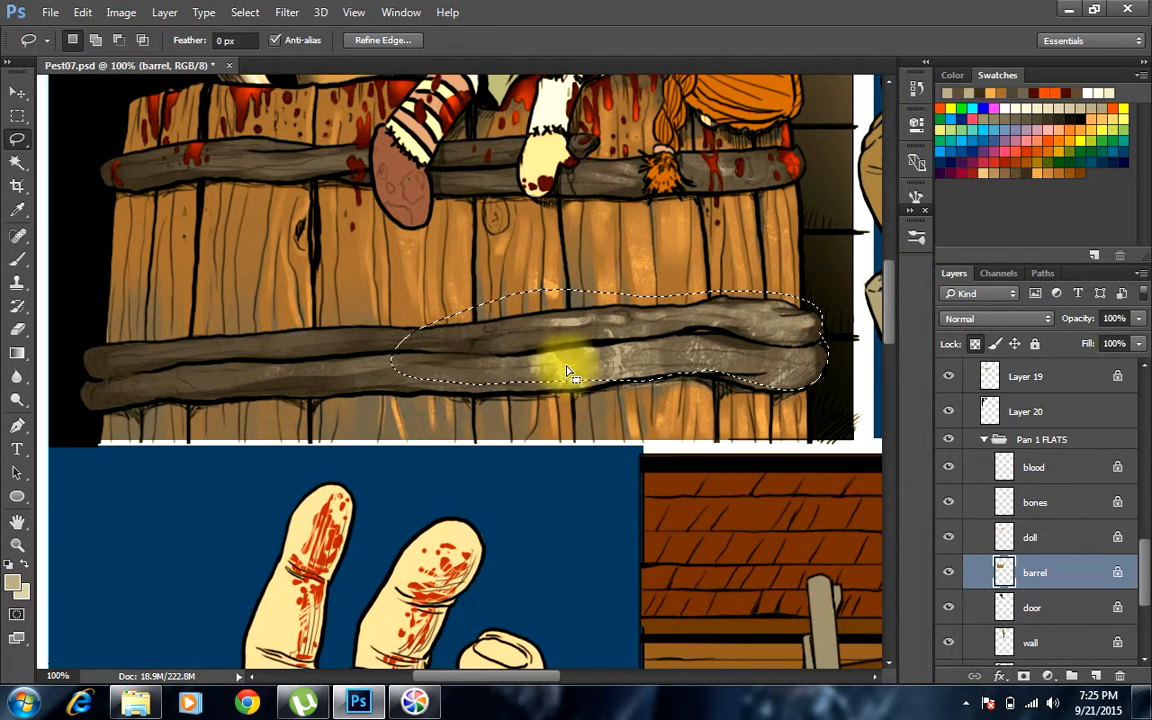
{"action": "key", "text": "b"}
{"action": "mouse_move", "coordinate": [586, 360]}
{"action": "left_mouse_down"}
{"action": "mouse_move", "coordinate": [669, 352]}
{"action": "mouse_move", "coordinate": [448, 367]}
{"action": "mouse_move", "coordinate": [640, 350]}
{"action": "left_mouse_up"}
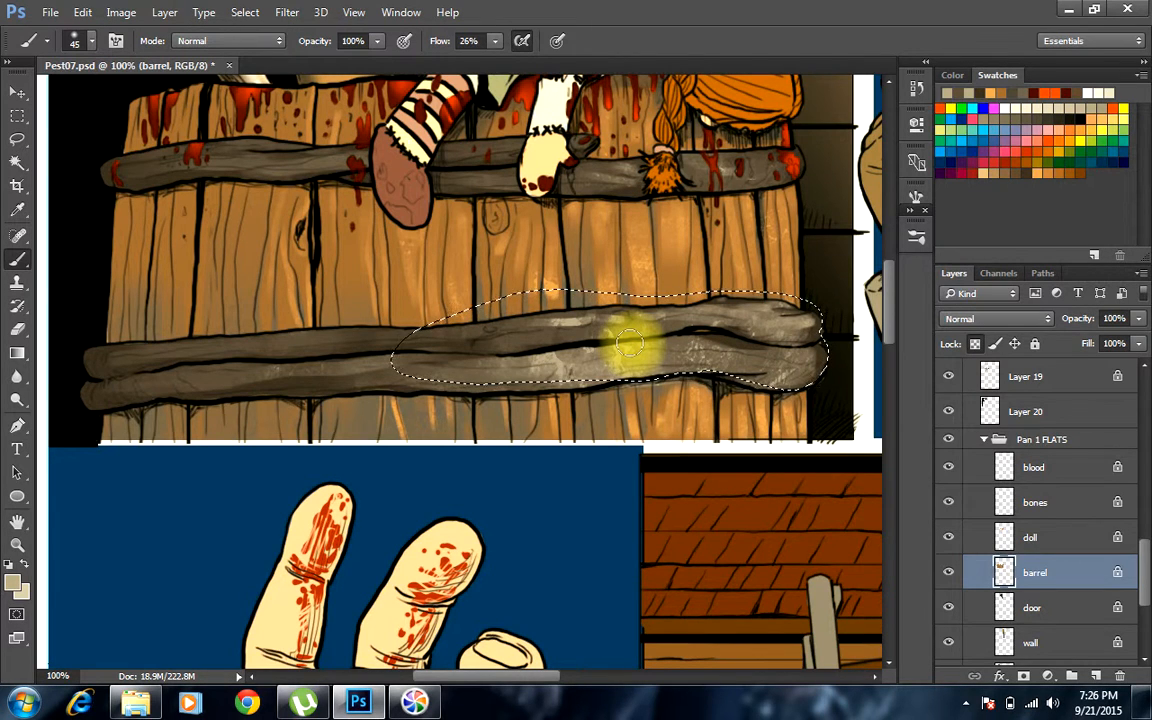
{"action": "mouse_move", "coordinate": [628, 343]}
{"action": "left_mouse_down"}
{"action": "mouse_move", "coordinate": [431, 377]}
{"action": "mouse_move", "coordinate": [357, 363]}
{"action": "mouse_move", "coordinate": [337, 373]}
{"action": "mouse_move", "coordinate": [499, 385]}
{"action": "mouse_move", "coordinate": [563, 368]}
{"action": "mouse_move", "coordinate": [431, 373]}
{"action": "mouse_move", "coordinate": [333, 323]}
{"action": "left_mouse_up"}
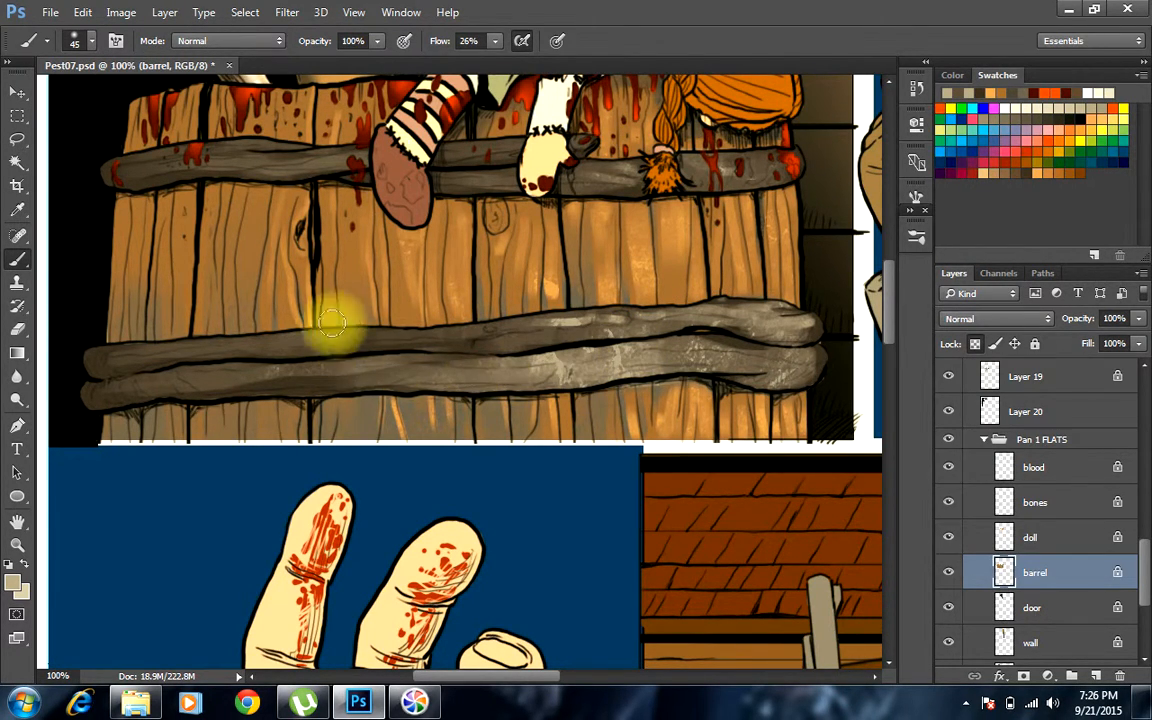
Shade the barrel's lower double band, mainly along its underside, in dark brown #312b29 sampled from the band, using a 15 px preset brush
{"action": "left_click", "coordinate": [14, 582]}
{"action": "left_click", "coordinate": [262, 388]}
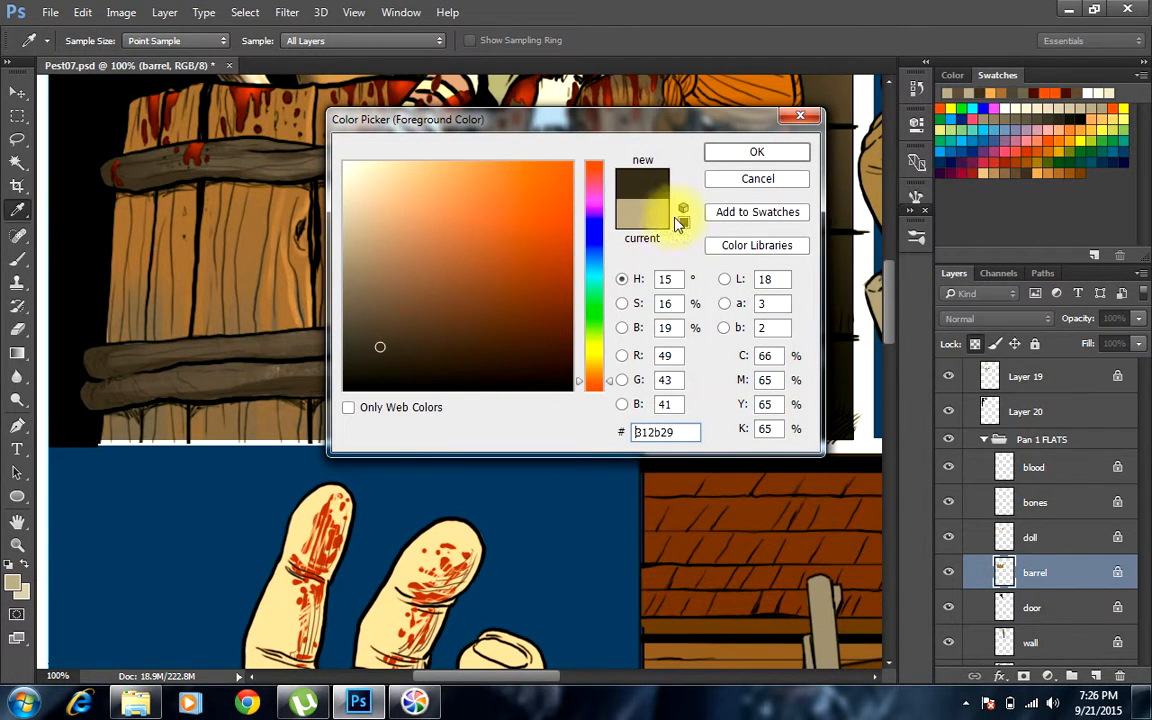
{"action": "left_click", "coordinate": [756, 153]}
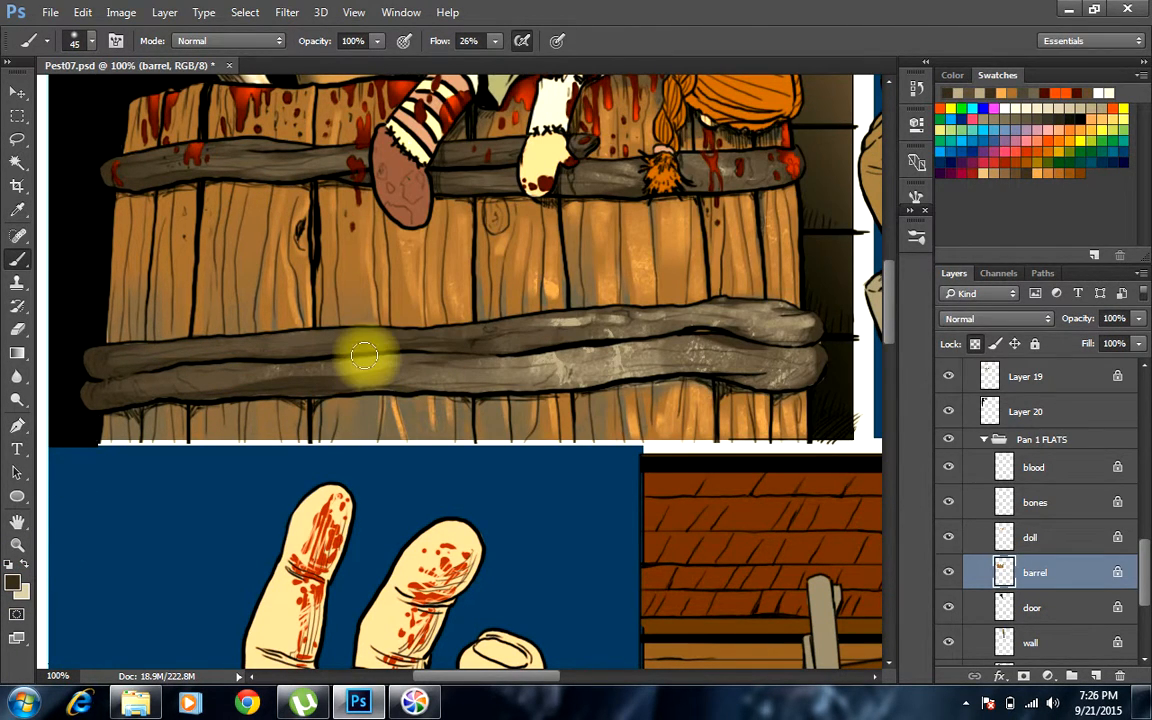
{"action": "left_click", "coordinate": [922, 239]}
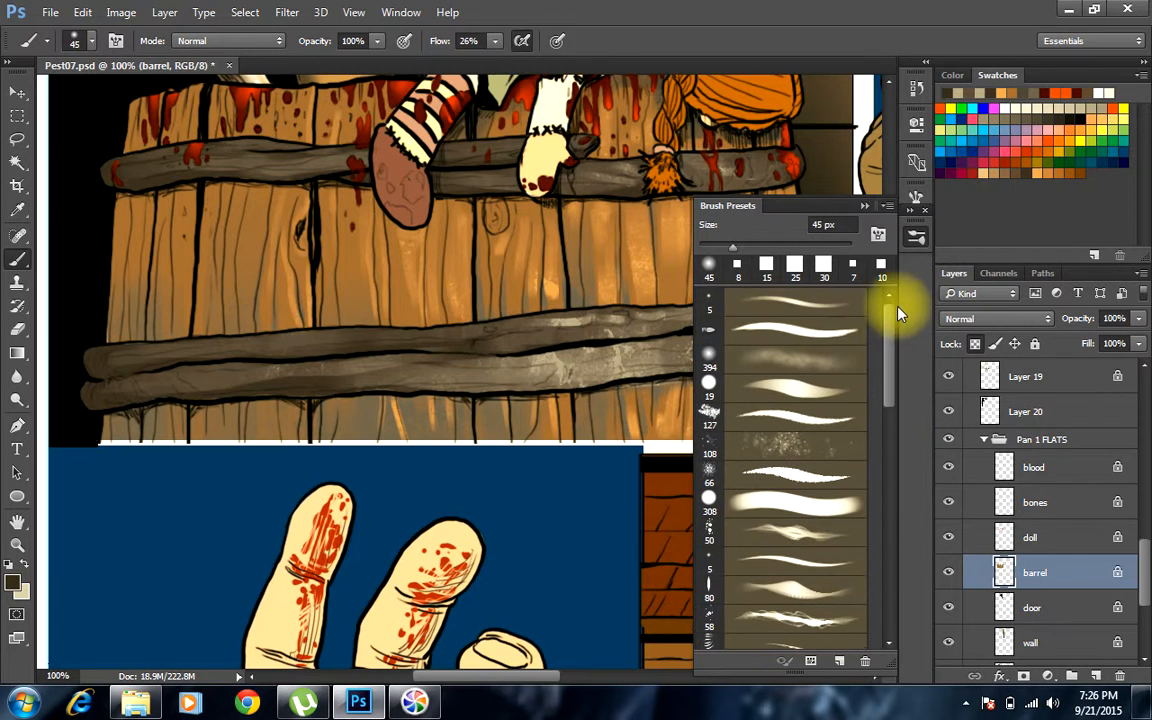
{"action": "left_click", "coordinate": [847, 305]}
{"action": "left_click", "coordinate": [865, 205]}
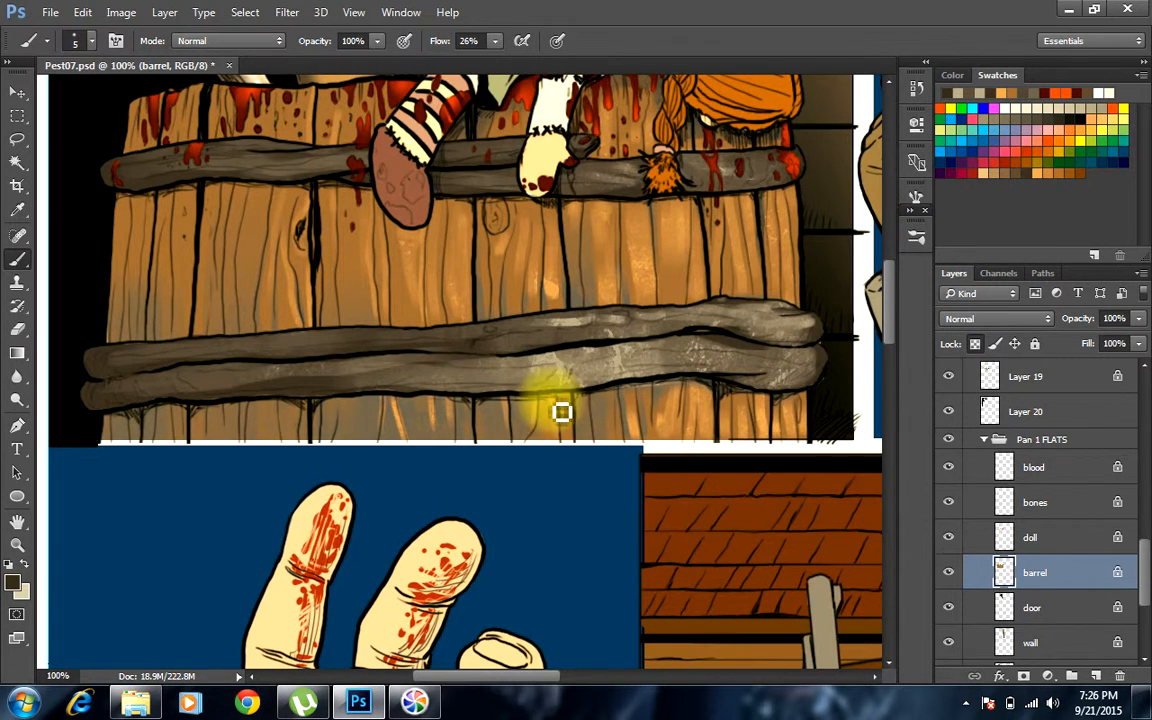
{"action": "key", "text": "bracketright"}
{"action": "key", "text": "bracketright"}
{"action": "key", "text": "bracketright"}
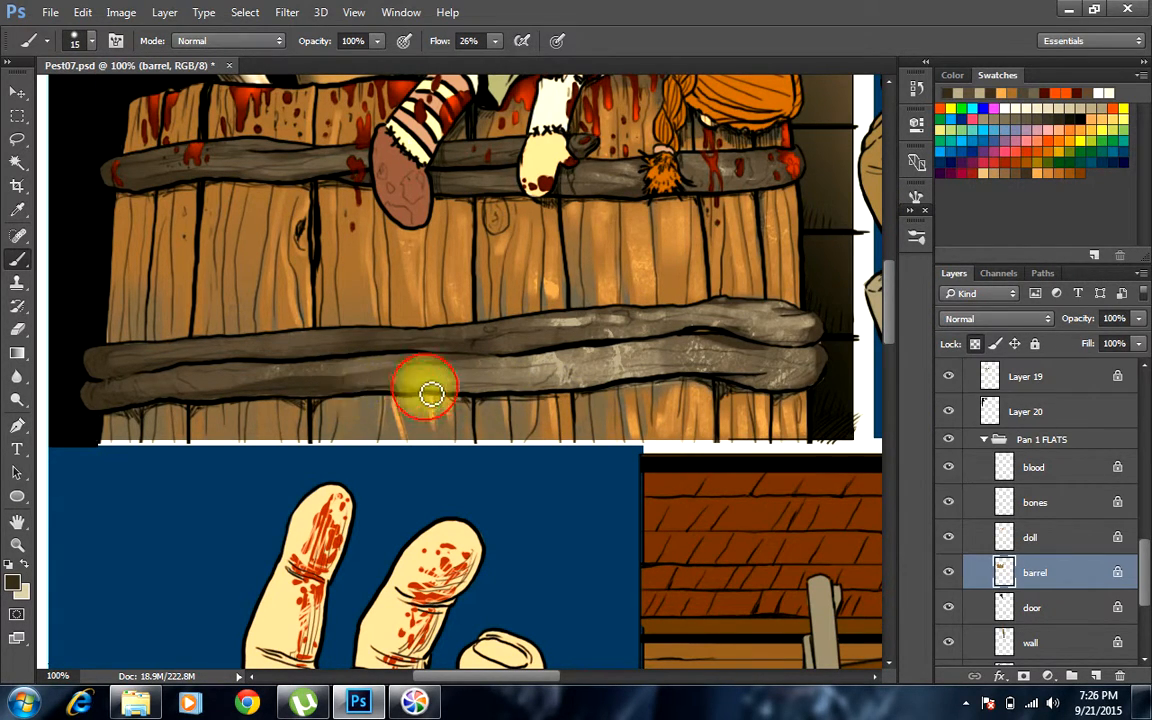
{"action": "left_click_drag", "start_coordinate": [487, 396], "coordinate": [632, 382]}
{"action": "mouse_move", "coordinate": [523, 394]}
{"action": "left_mouse_down"}
{"action": "mouse_move", "coordinate": [699, 379]}
{"action": "mouse_move", "coordinate": [583, 388]}
{"action": "mouse_move", "coordinate": [549, 374]}
{"action": "mouse_move", "coordinate": [789, 388]}
{"action": "left_mouse_up"}
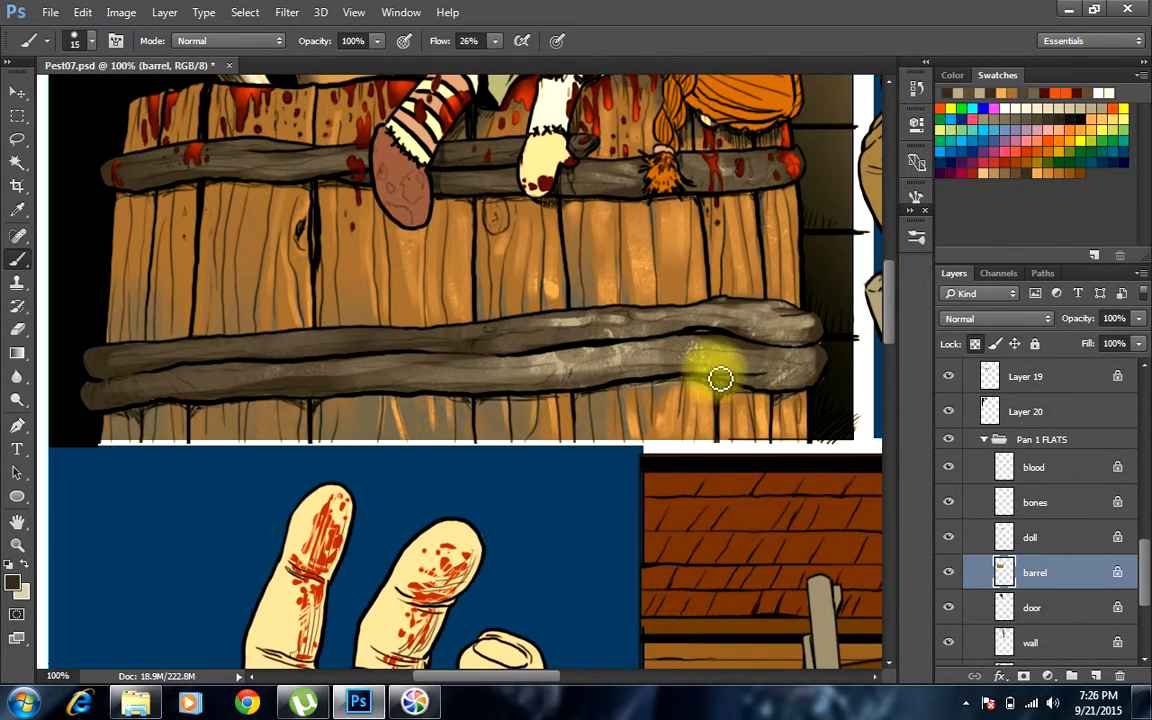
{"action": "left_click_drag", "start_coordinate": [720, 378], "coordinate": [812, 371]}
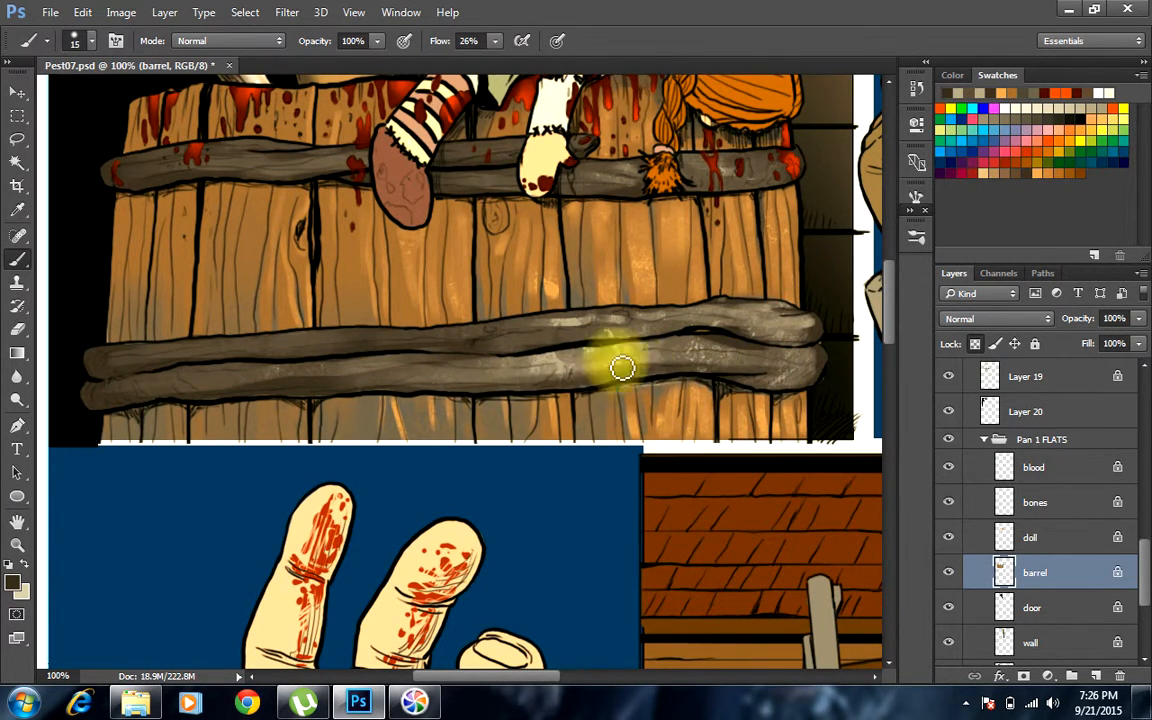
{"action": "mouse_move", "coordinate": [413, 380]}
{"action": "left_mouse_down"}
{"action": "mouse_move", "coordinate": [568, 343]}
{"action": "mouse_move", "coordinate": [512, 356]}
{"action": "mouse_move", "coordinate": [696, 338]}
{"action": "mouse_move", "coordinate": [559, 340]}
{"action": "mouse_move", "coordinate": [698, 332]}
{"action": "mouse_move", "coordinate": [769, 345]}
{"action": "left_mouse_up"}
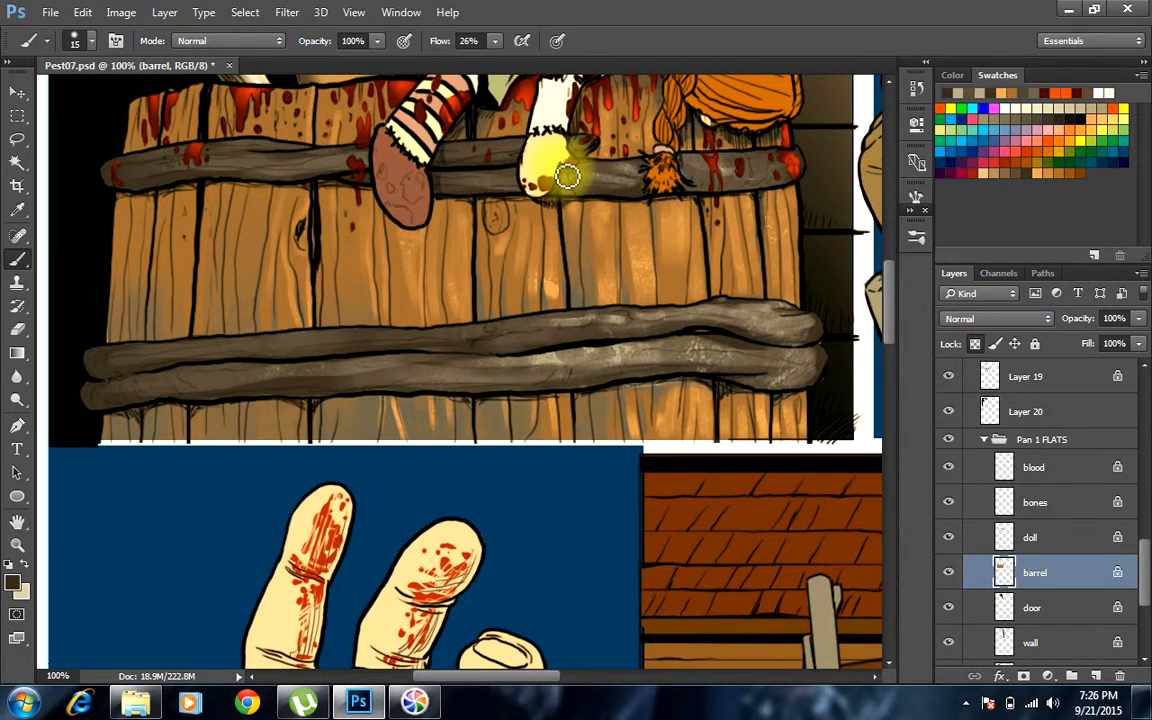
On the doll layer, brighten the doll's clothing and foot with a sampled pale yellow, using a 40 px brush in Screen mode
{"action": "key", "text": "ctrl+minus"}
{"action": "key", "text": "ctrl+minus"}
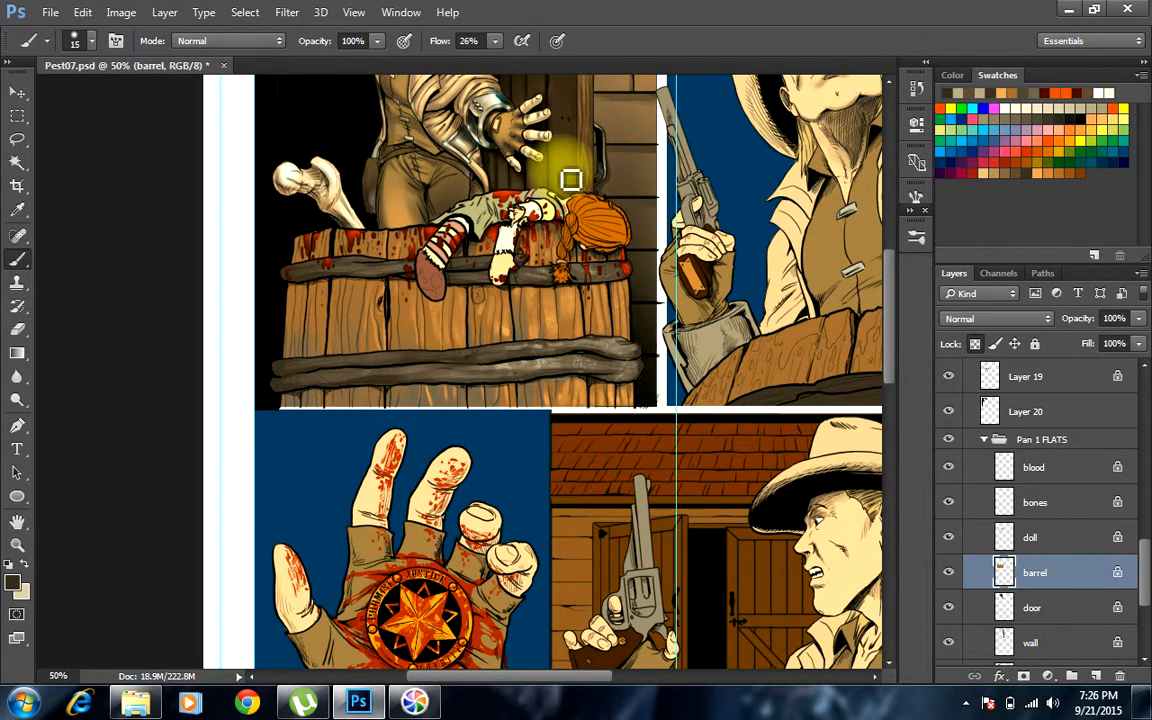
{"action": "left_click", "coordinate": [1077, 535]}
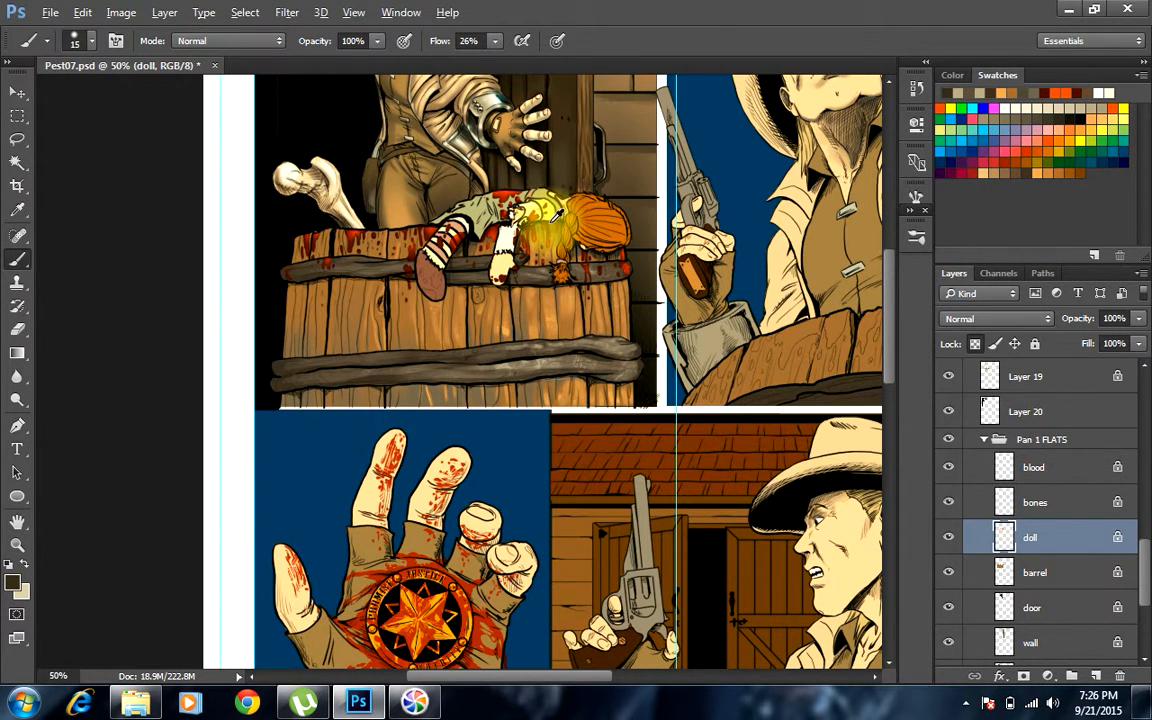
{"action": "left_click", "coordinate": [548, 212], "text": "alt"}
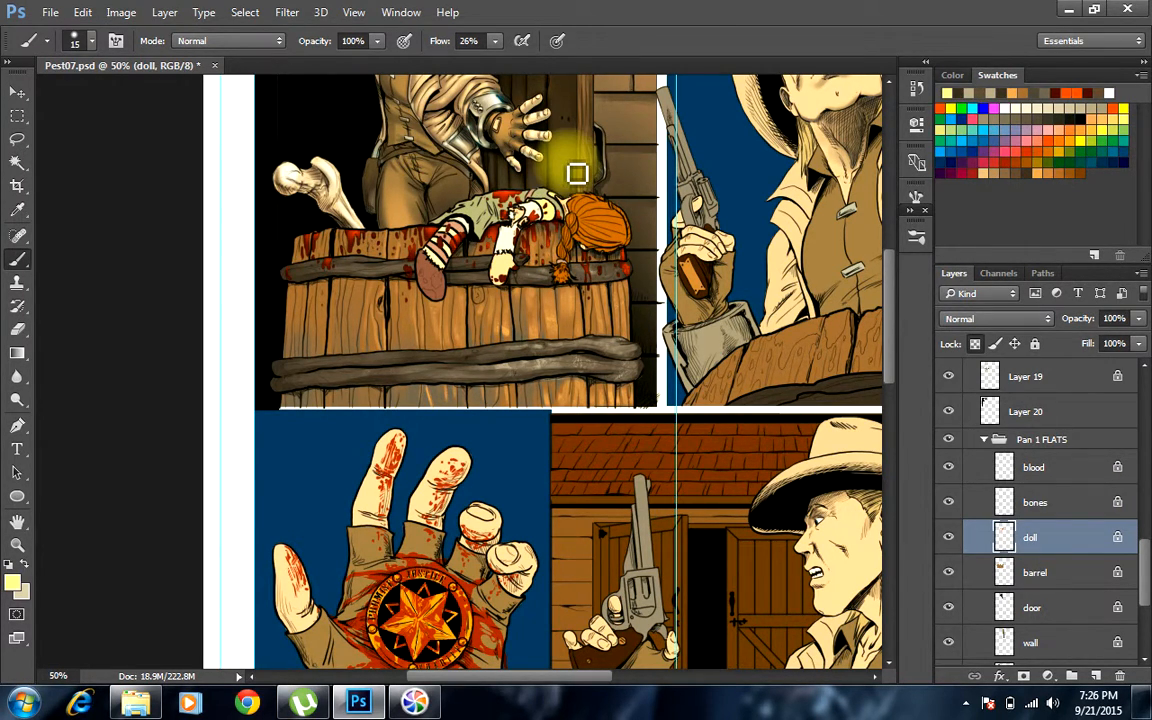
{"action": "left_click", "coordinate": [270, 41]}
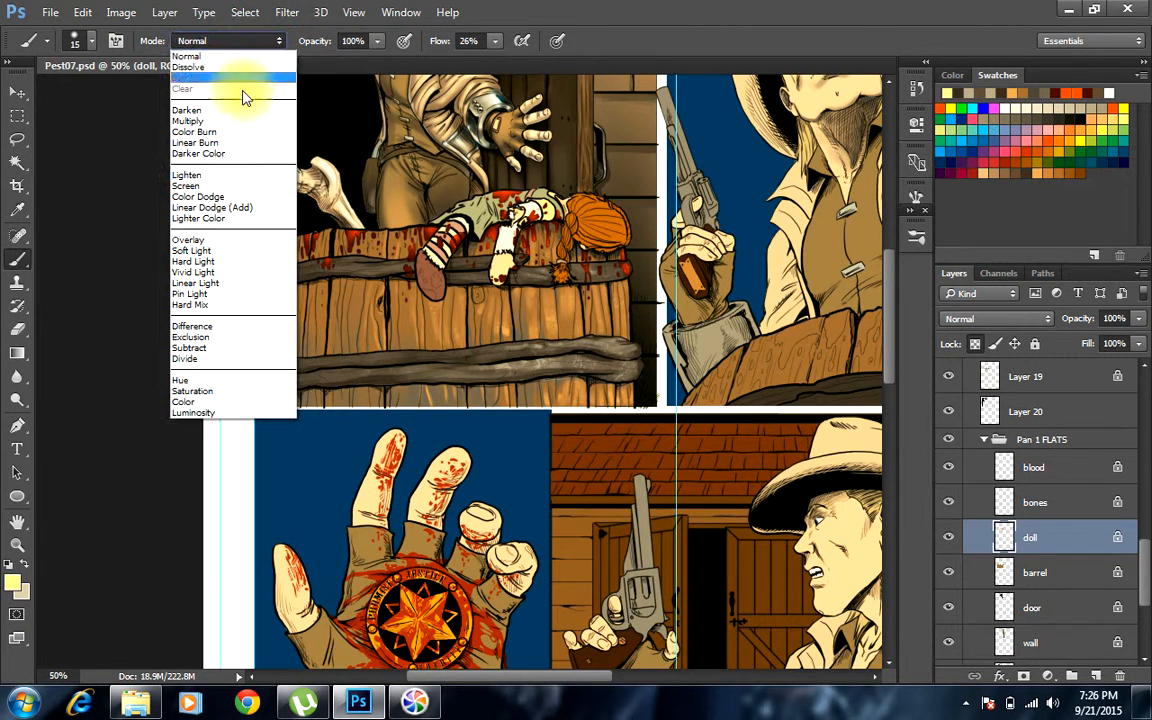
{"action": "left_click", "coordinate": [222, 185]}
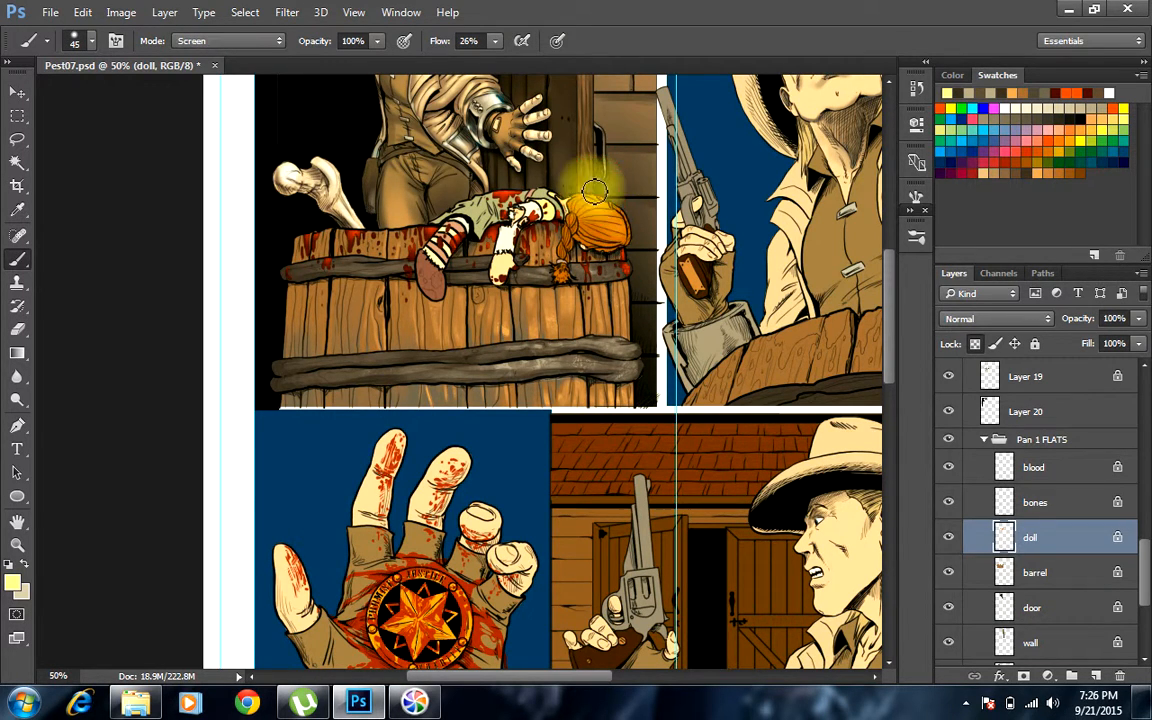
{"action": "key", "text": "["}
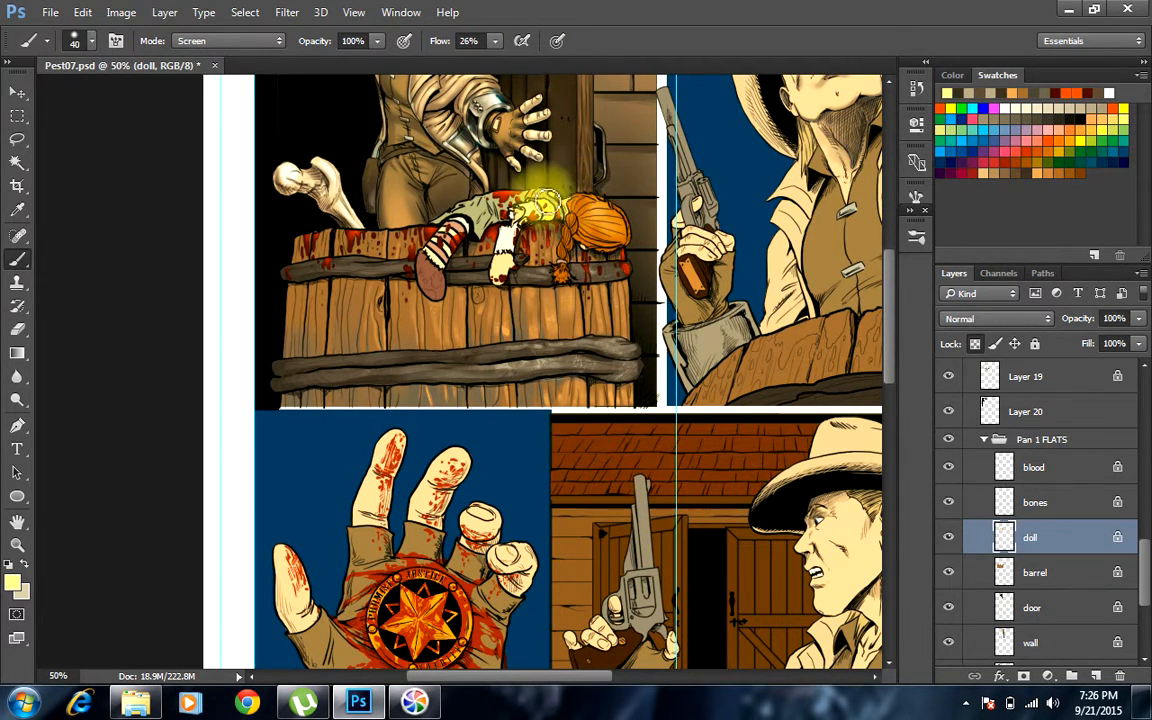
{"action": "left_click_drag", "start_coordinate": [492, 190], "coordinate": [497, 195]}
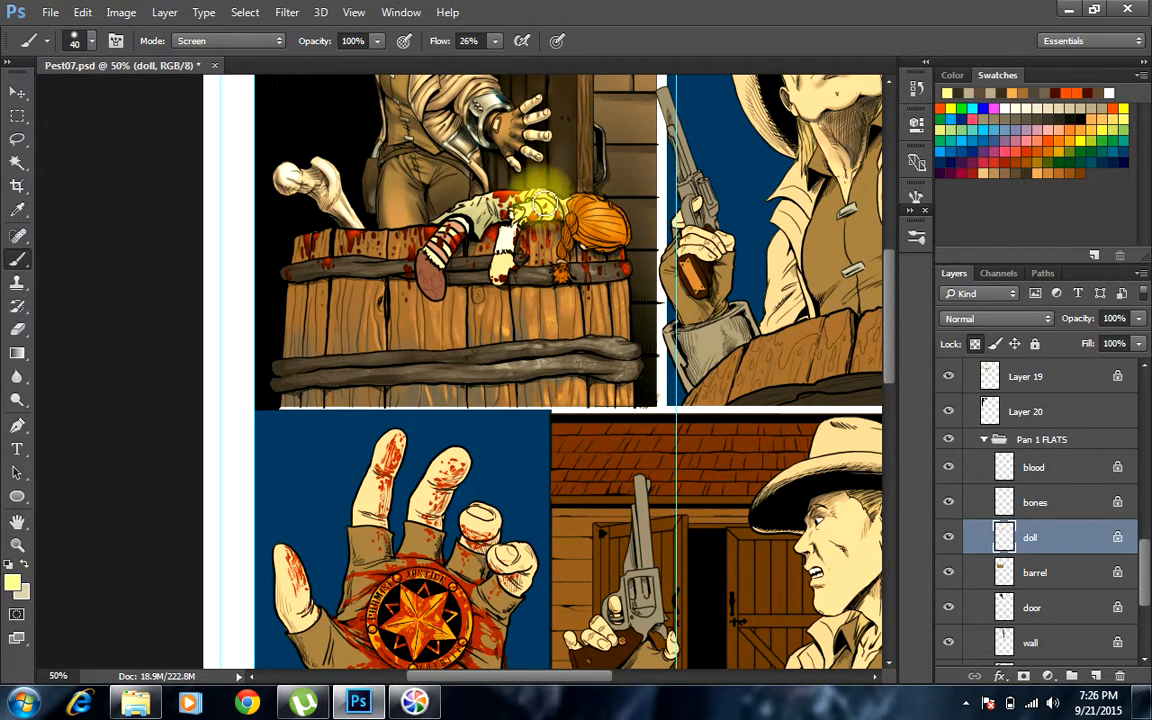
{"action": "left_click", "coordinate": [437, 302]}
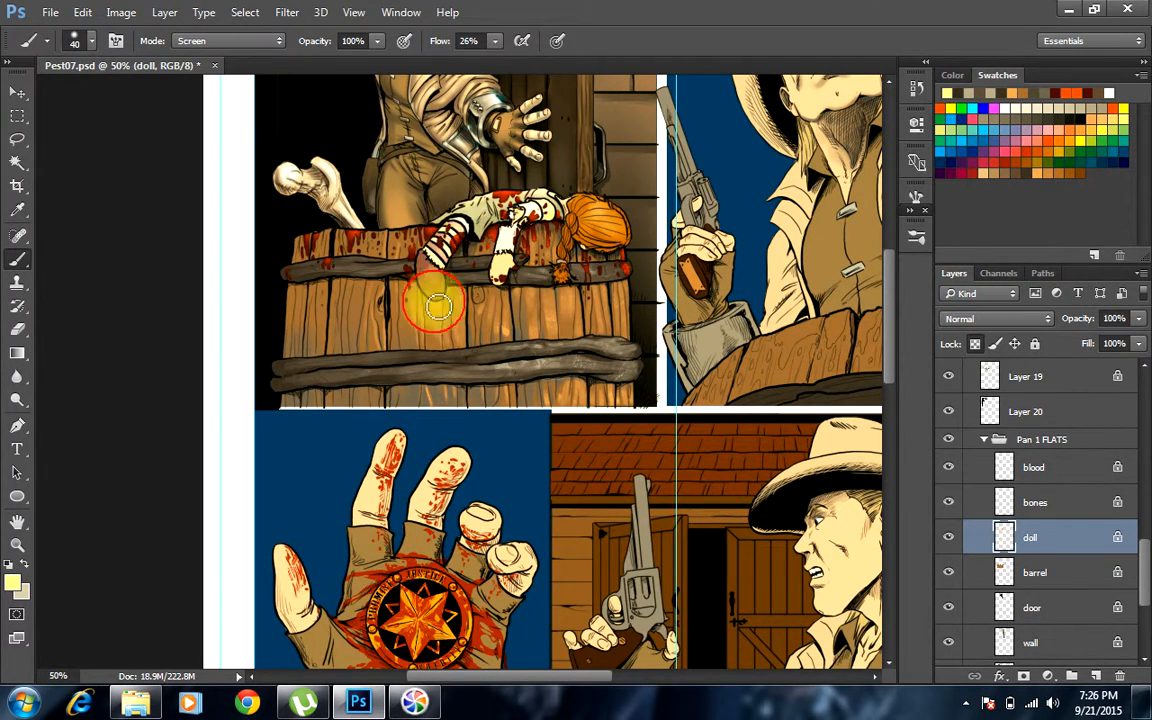
{"action": "left_click_drag", "start_coordinate": [422, 252], "coordinate": [427, 257]}
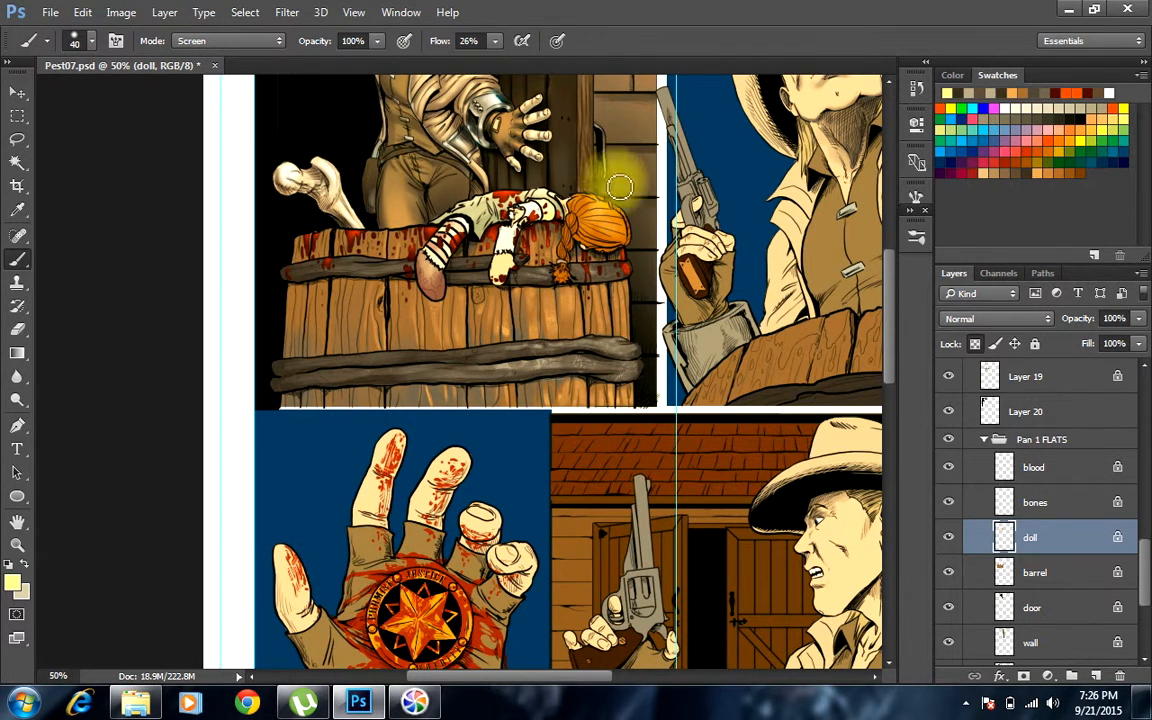
Reduce the brush to 7 px and add fine pale yellow highlights to the doll's hair, braid and upper body
{"action": "key", "text": "bracketleft"}
{"action": "key", "text": "bracketleft"}
{"action": "key", "text": "bracketleft"}
{"action": "key", "text": "bracketleft"}
{"action": "key", "text": "bracketleft"}
{"action": "key", "text": "bracketleft"}
{"action": "key", "text": "bracketleft"}
{"action": "key", "text": "bracketleft"}
{"action": "key", "text": "bracketleft"}
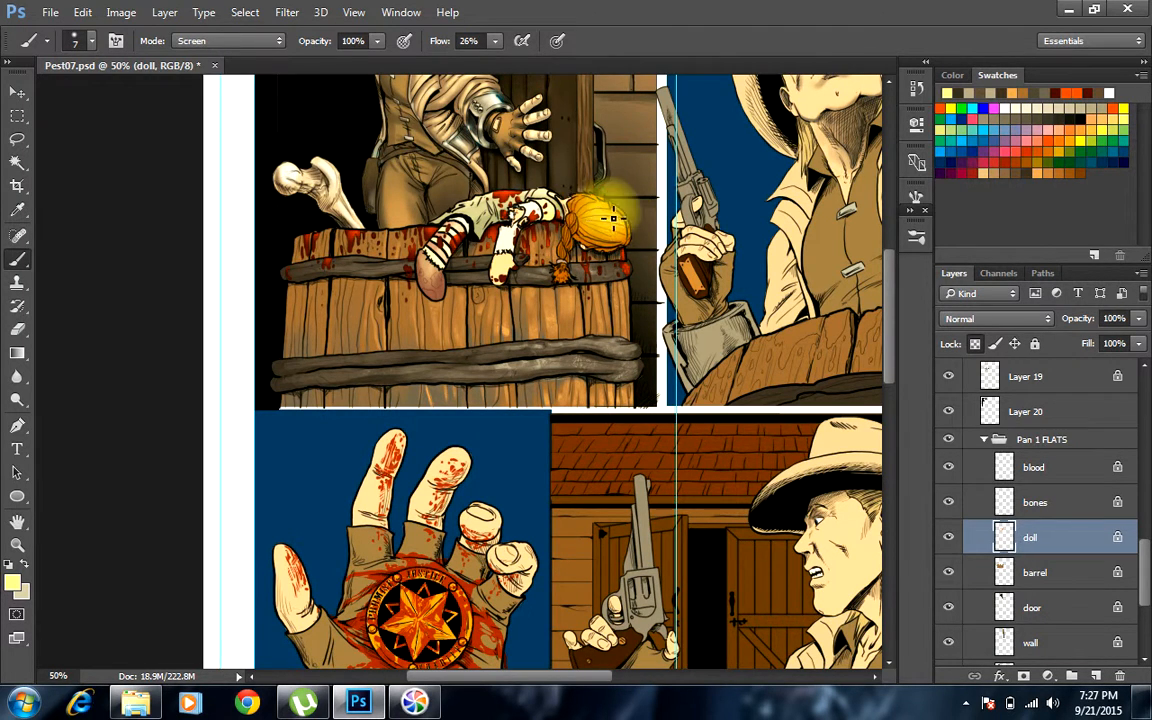
{"action": "mouse_move", "coordinate": [564, 208]}
{"action": "left_mouse_down"}
{"action": "mouse_move", "coordinate": [573, 218]}
{"action": "mouse_move", "coordinate": [568, 207]}
{"action": "left_mouse_up"}
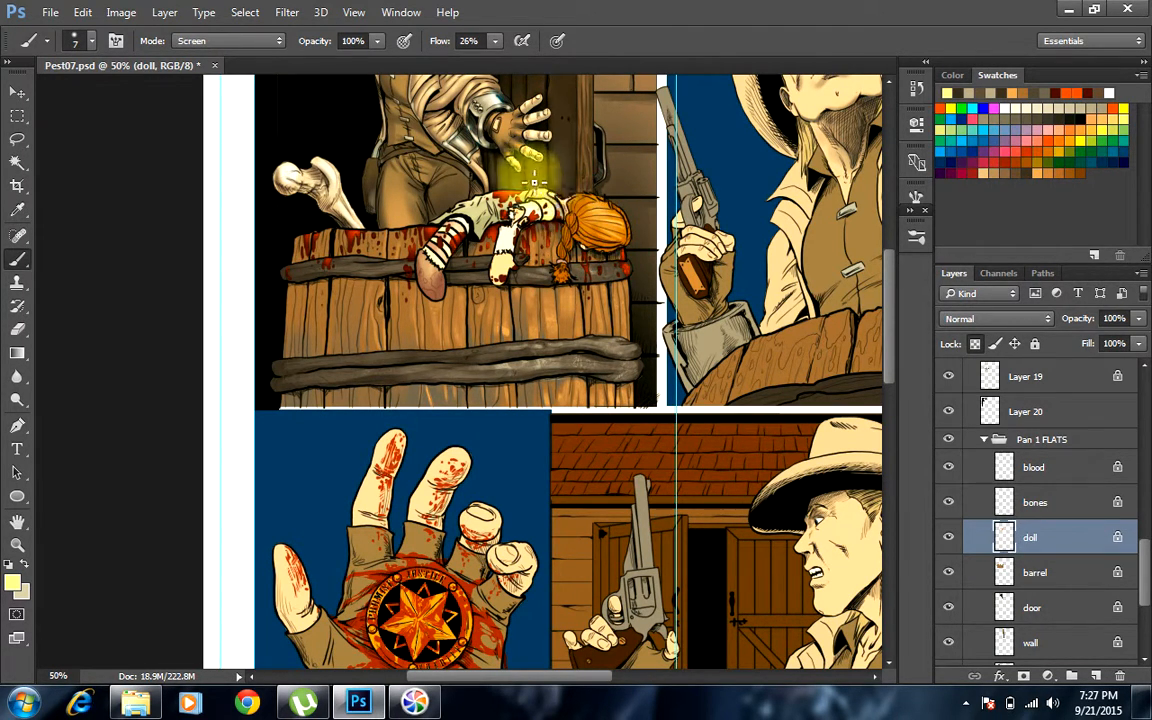
{"action": "left_click_drag", "start_coordinate": [567, 254], "coordinate": [572, 264]}
{"action": "left_click_drag", "start_coordinate": [578, 229], "coordinate": [582, 238]}
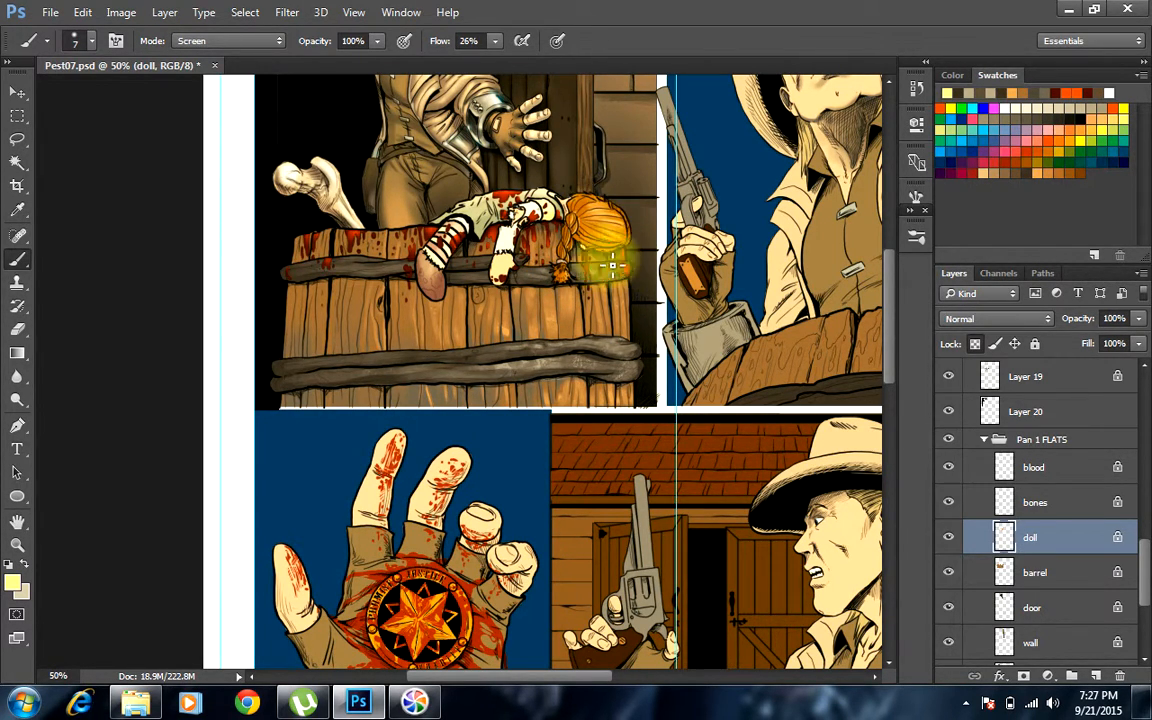
{"action": "mouse_move", "coordinate": [541, 200]}
{"action": "left_mouse_down"}
{"action": "mouse_move", "coordinate": [560, 225]}
{"action": "mouse_move", "coordinate": [557, 197]}
{"action": "mouse_move", "coordinate": [526, 204]}
{"action": "left_mouse_up"}
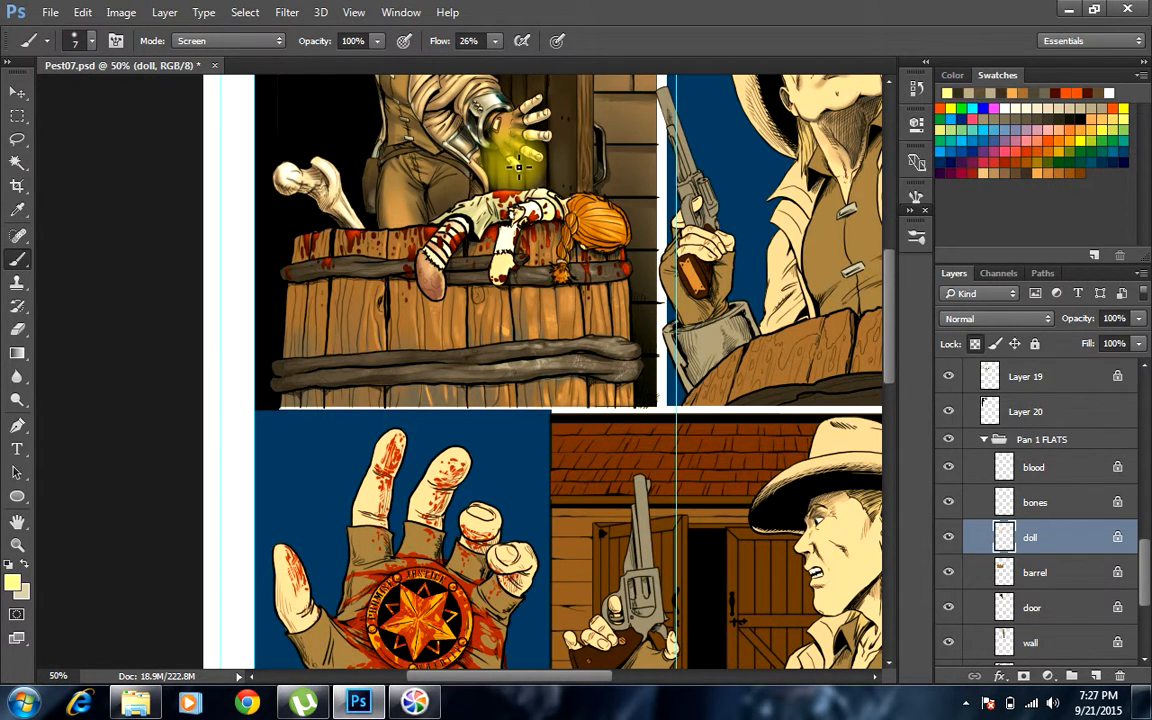
Save the comic page and review the rendered first panel against the rest of the page
{"action": "key", "text": "ctrl+s"}
{"action": "key", "text": "ctrl+minus"}
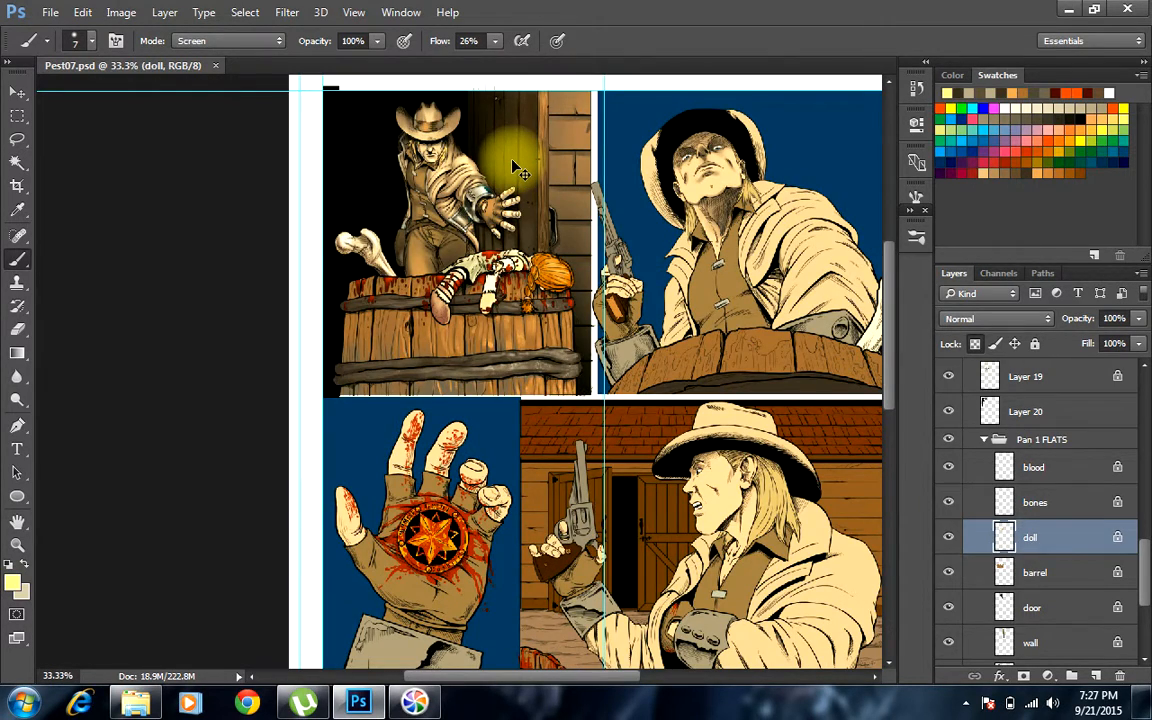
{"action": "key", "text": "ctrl+minus"}
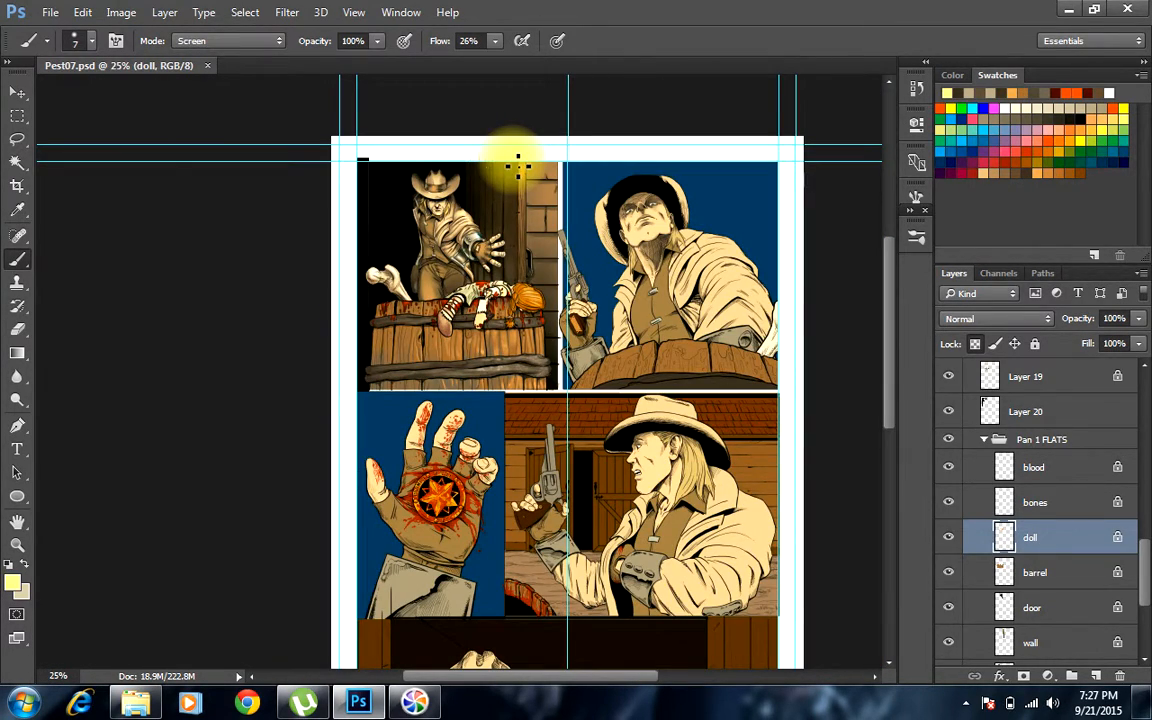
{"action": "scroll", "coordinate": [517, 160], "scroll_direction": "up", "scroll_amount": 2}
{"action": "left_click_drag", "start_coordinate": [719, 203], "coordinate": [688, 426]}
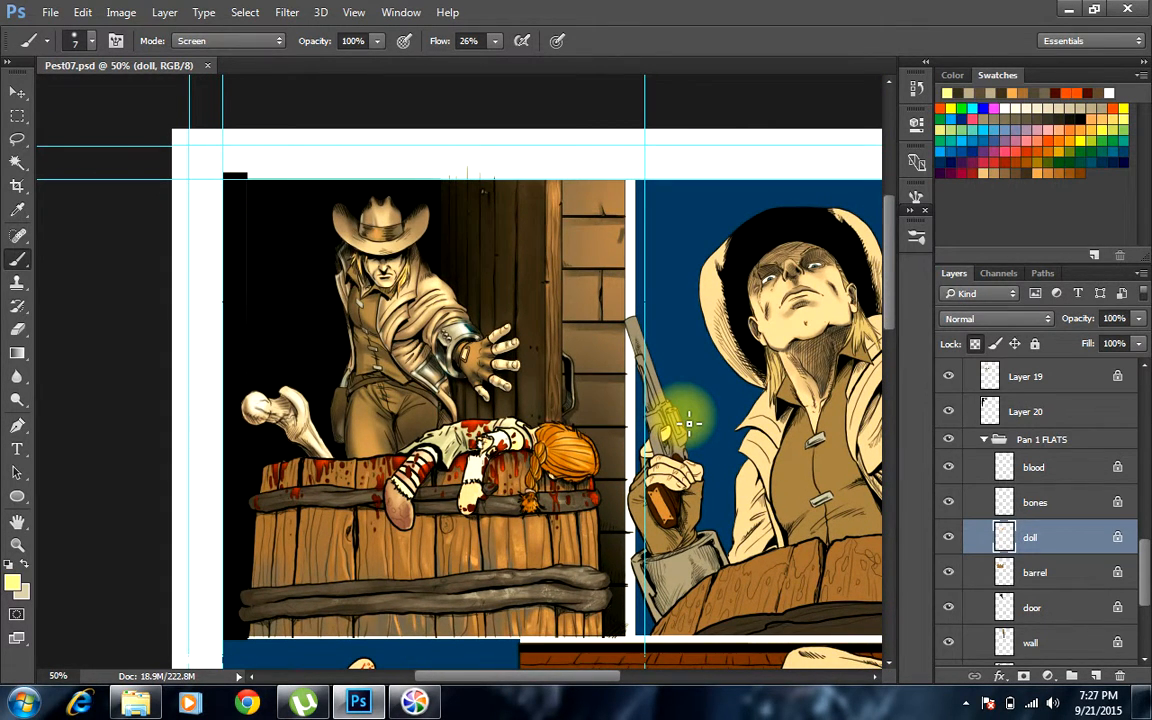